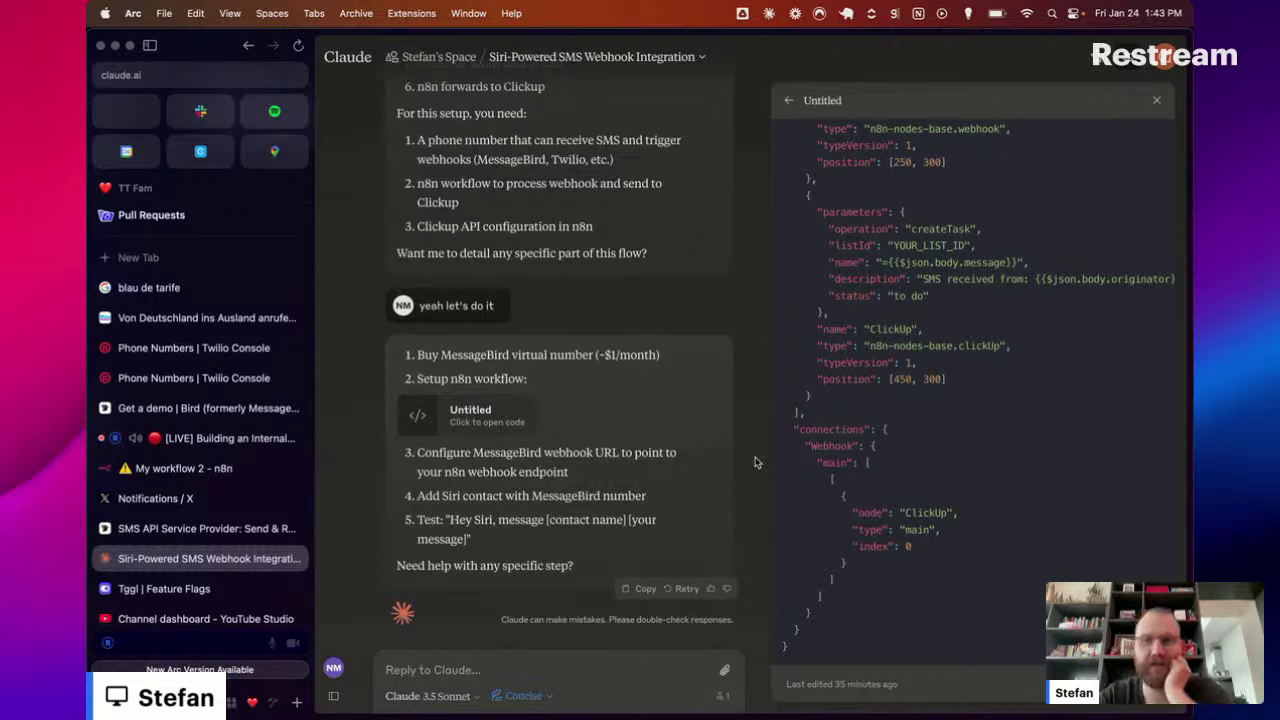
Step: Close the browser tabs on blau.de tariffs and on calling abroad from Germany
left_click(295, 290)
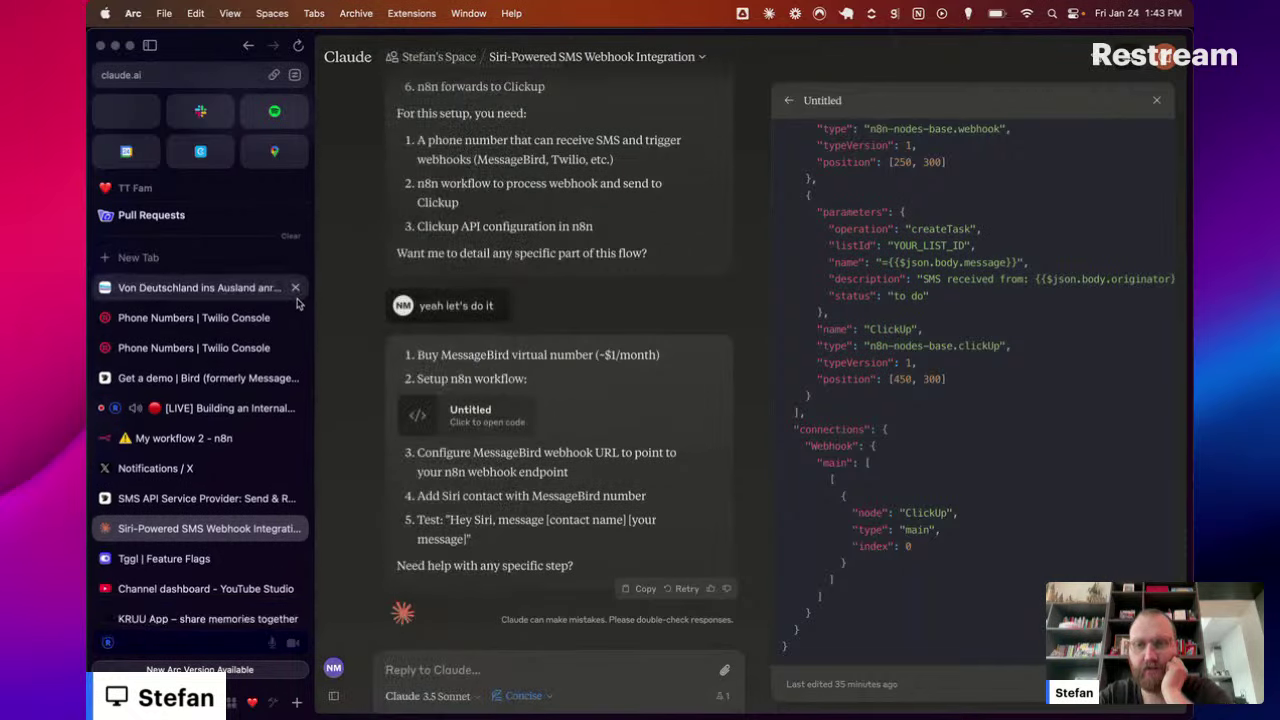
left_click(295, 289)
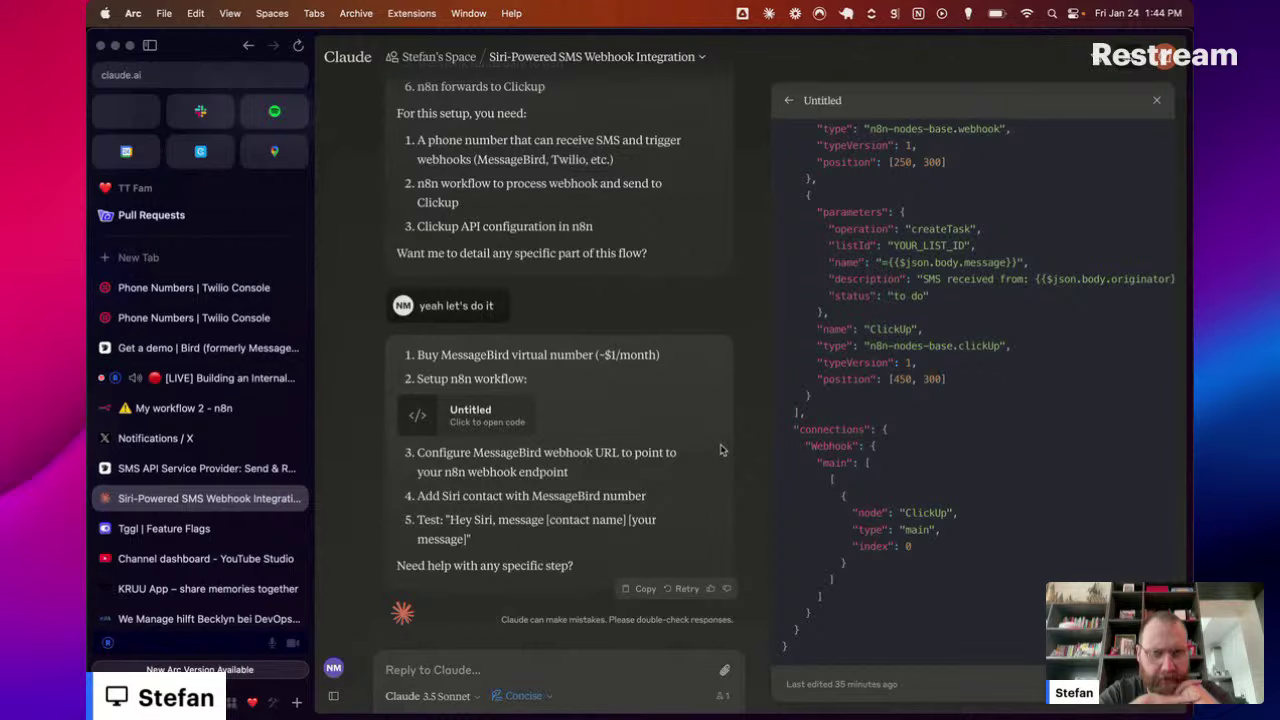
Step: Review the Claude conversation about the Siri-powered SMS webhook and check the live studio page in Restream
scroll(722, 450, "up", 15)
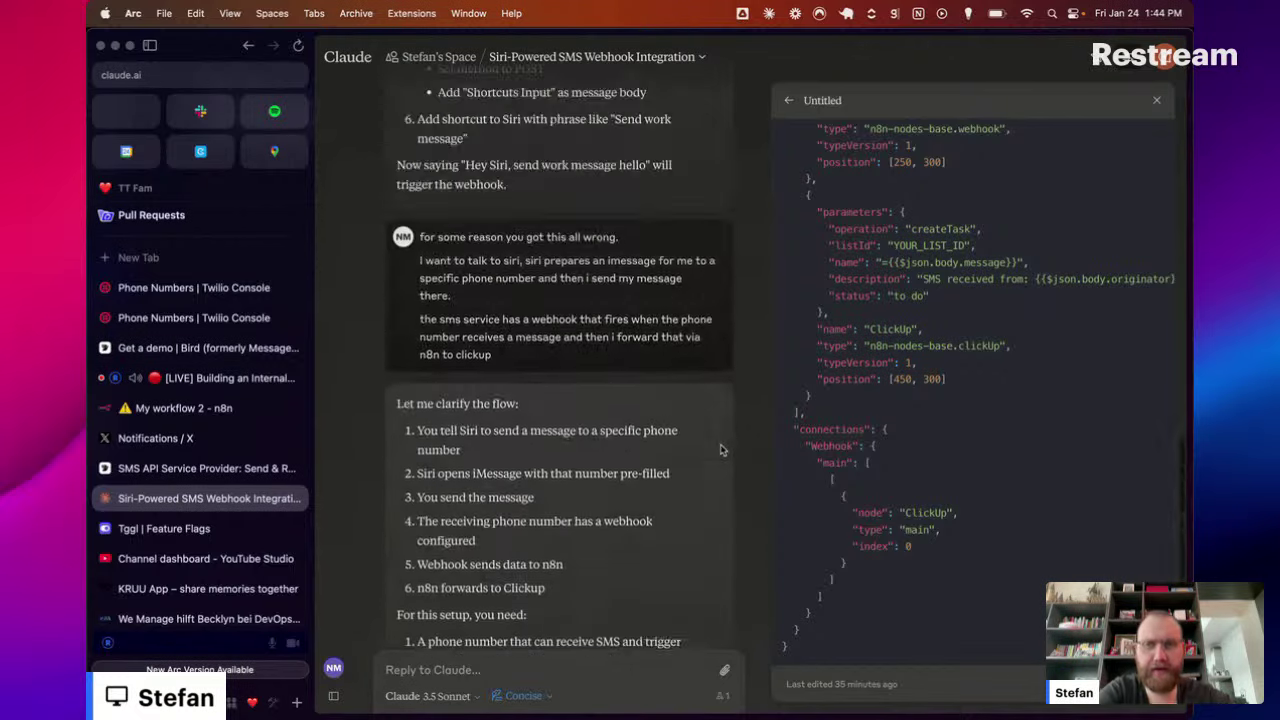
scroll(722, 450, "down", 10)
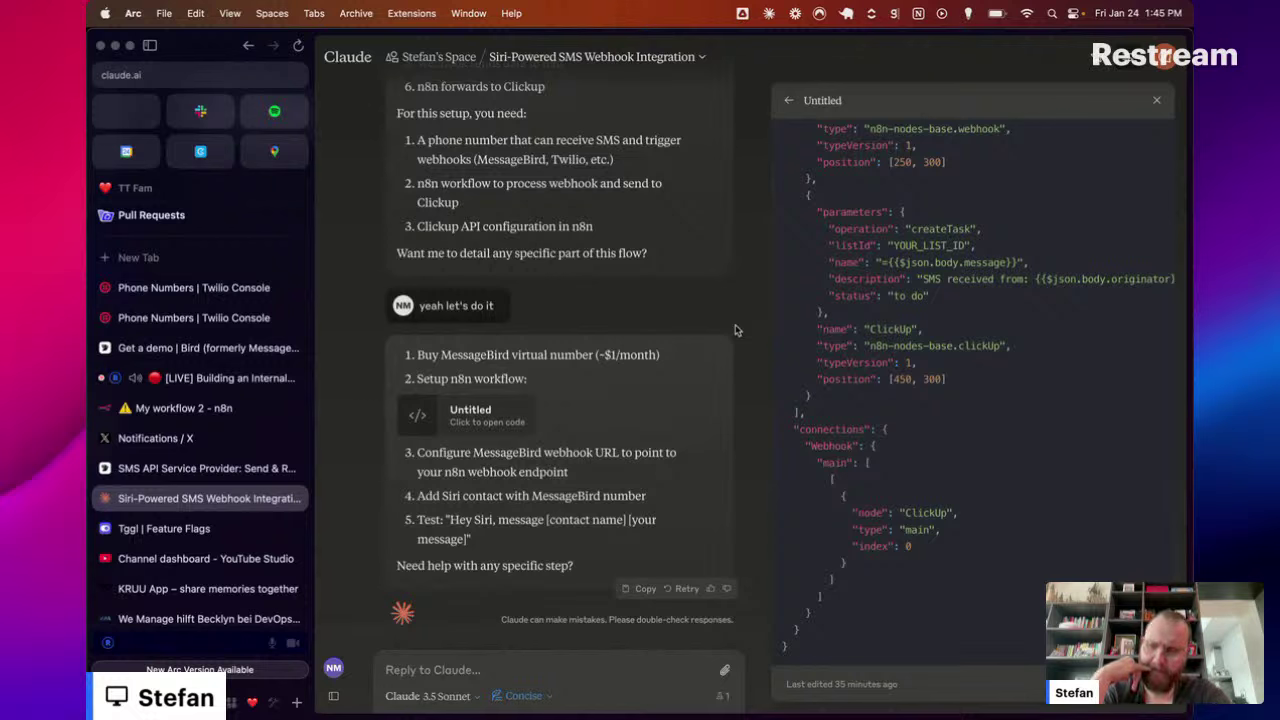
left_click(178, 378)
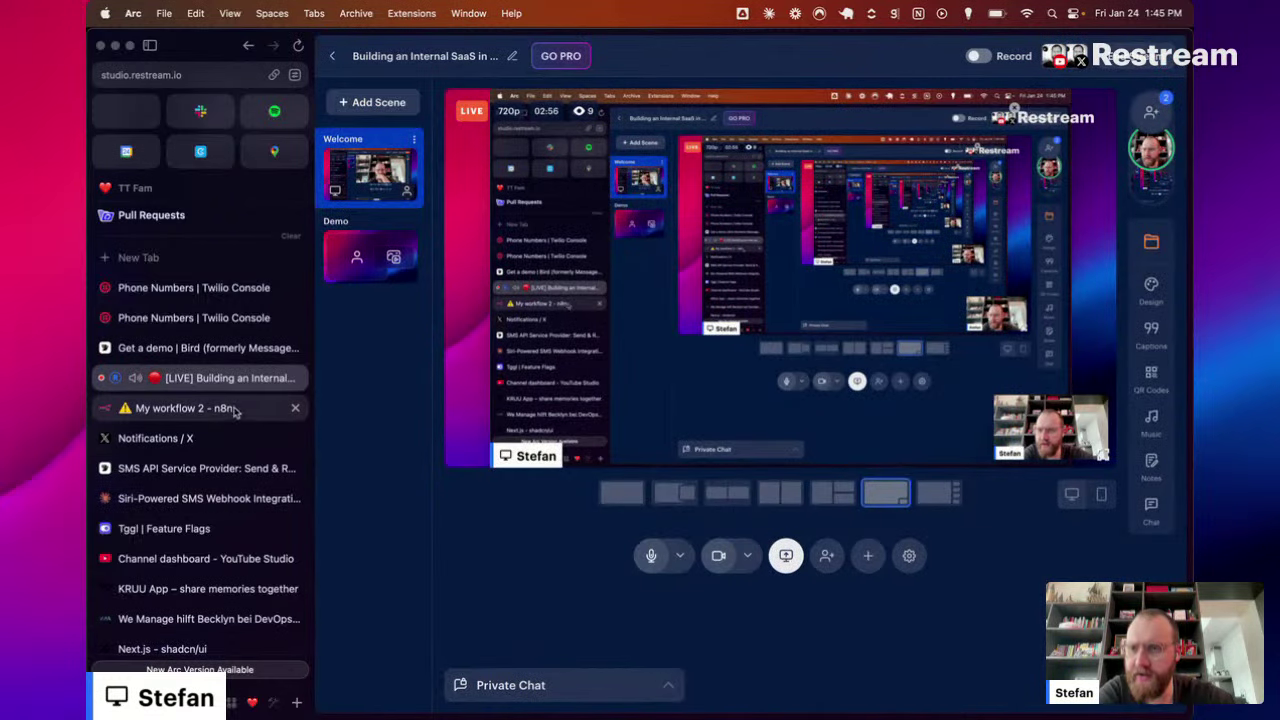
scroll(234, 524, "up", 1)
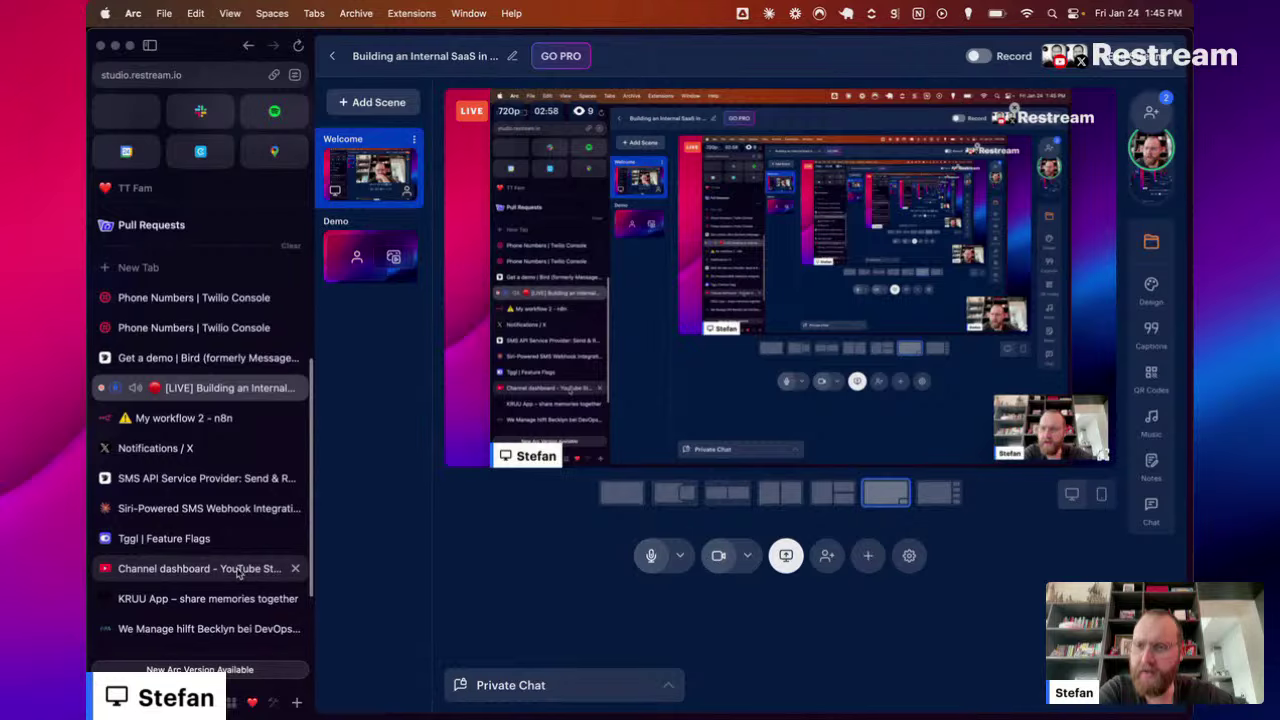
scroll(238, 572, "down", 3)
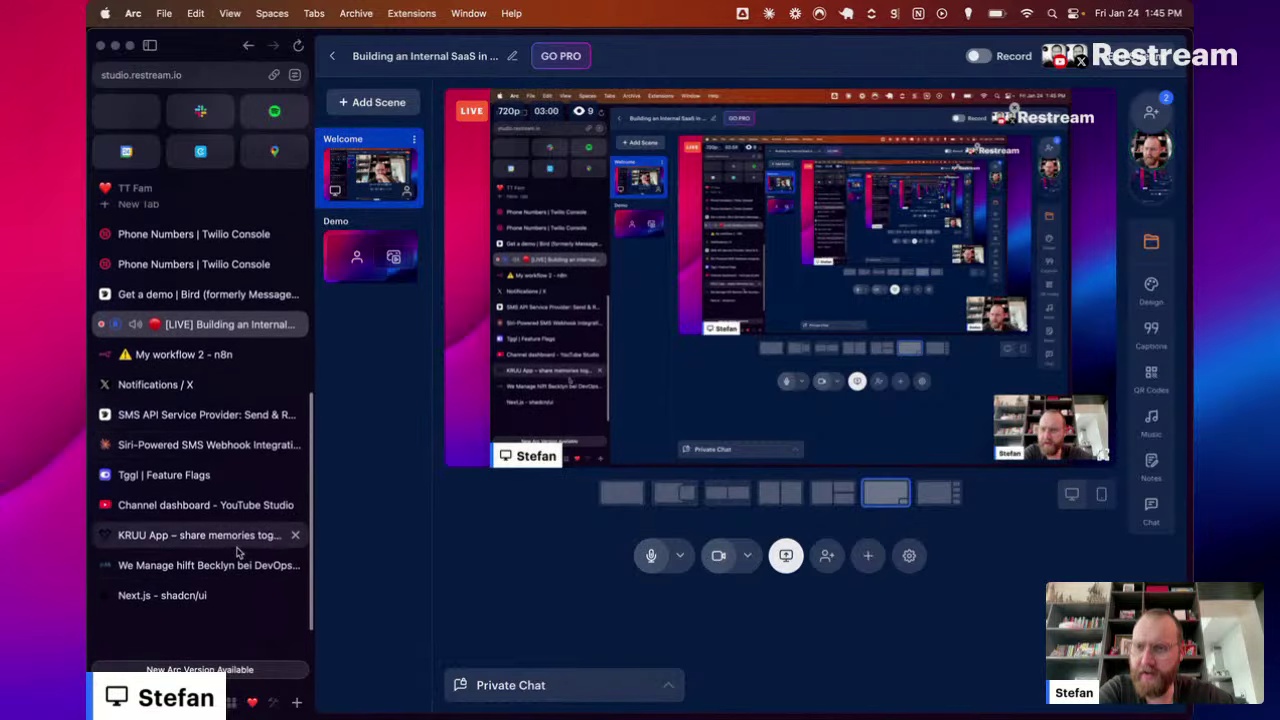
left_click(227, 447)
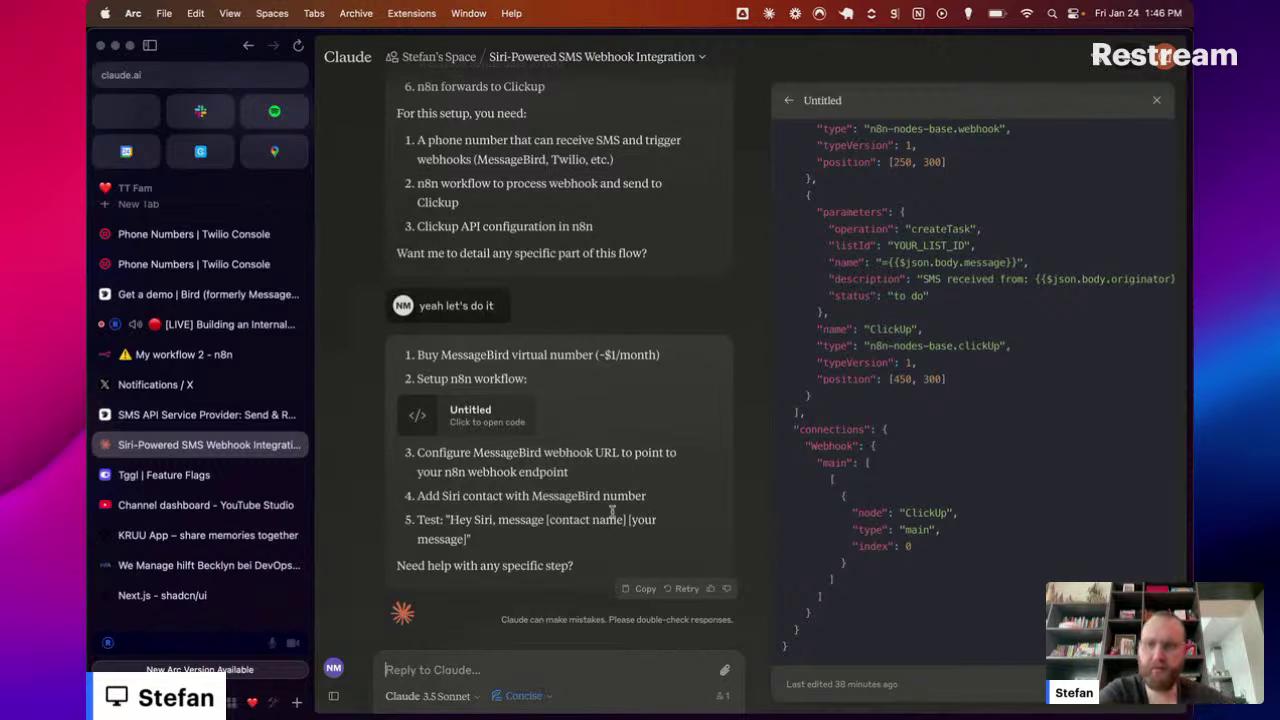
Step: Switch to My workflow 2 in n8n and select its Anthropic Chat Model node
left_click(228, 354)
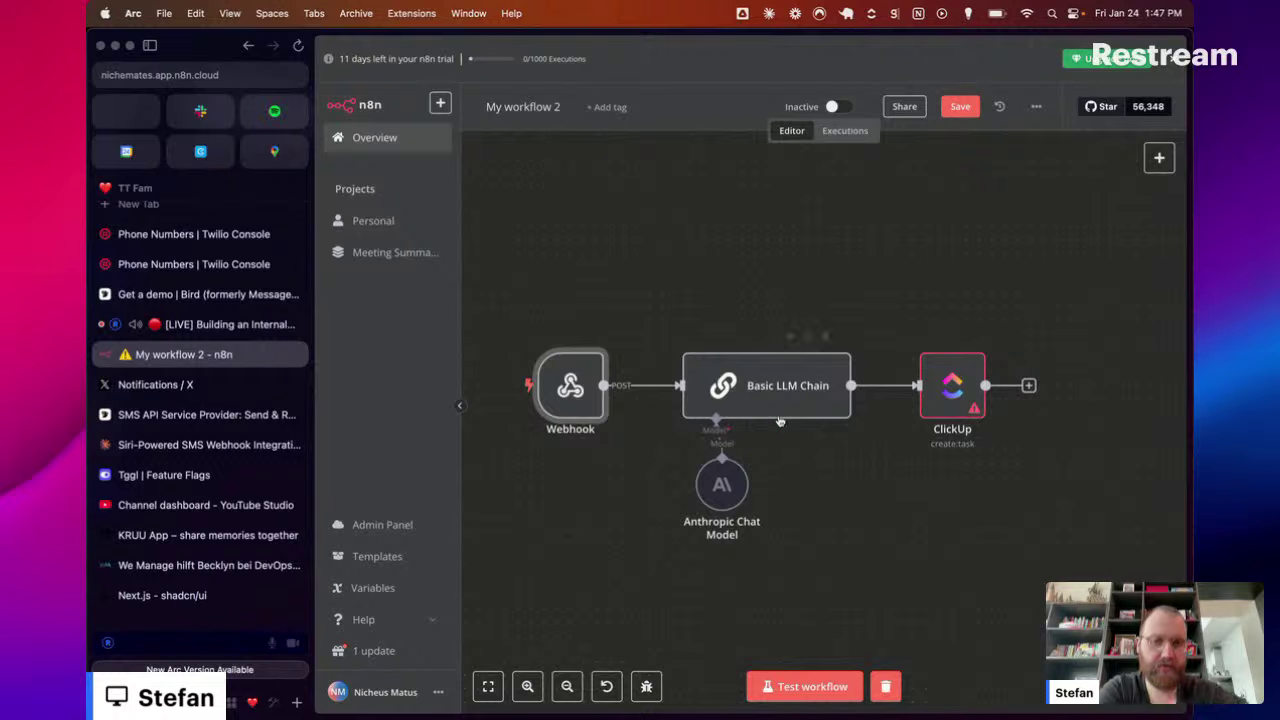
left_click(719, 490)
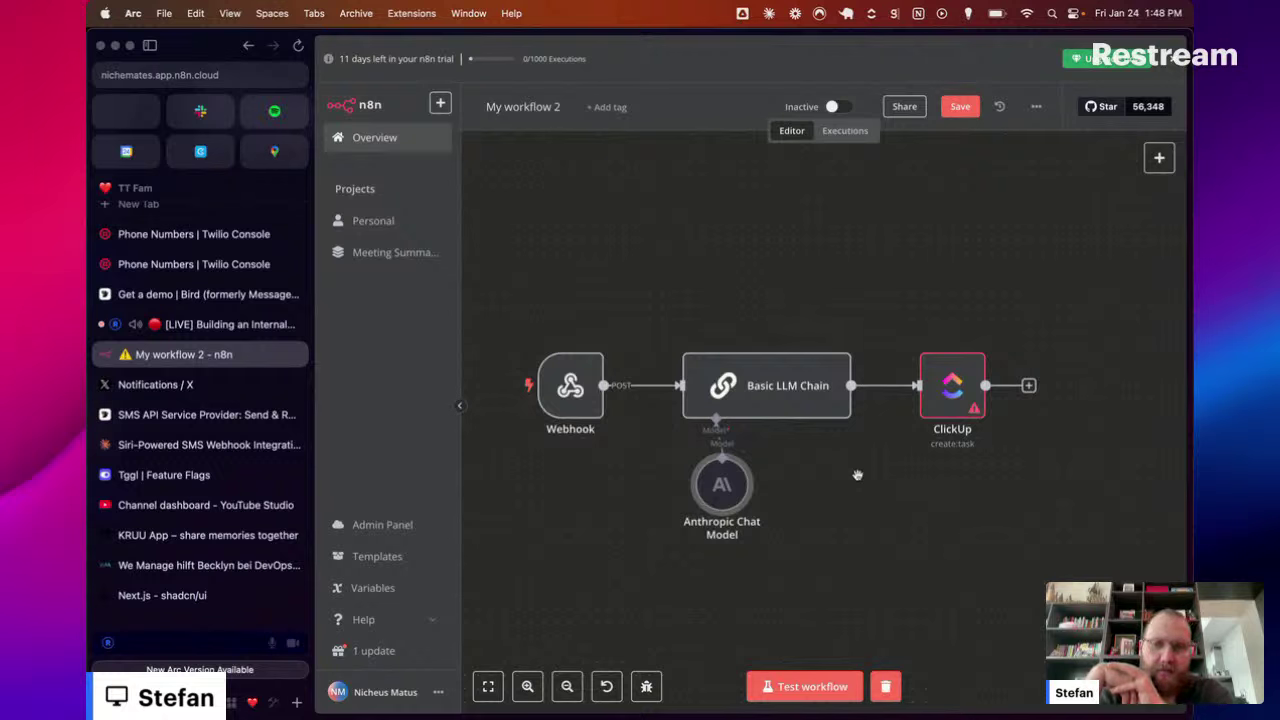
Step: Switch to ClickUp, add the task "Insight: AI is cool" to the [NM] Thought Logs list, and dismiss the banner for inheriting statuses
key("super+Tab")
key("super+Tab")
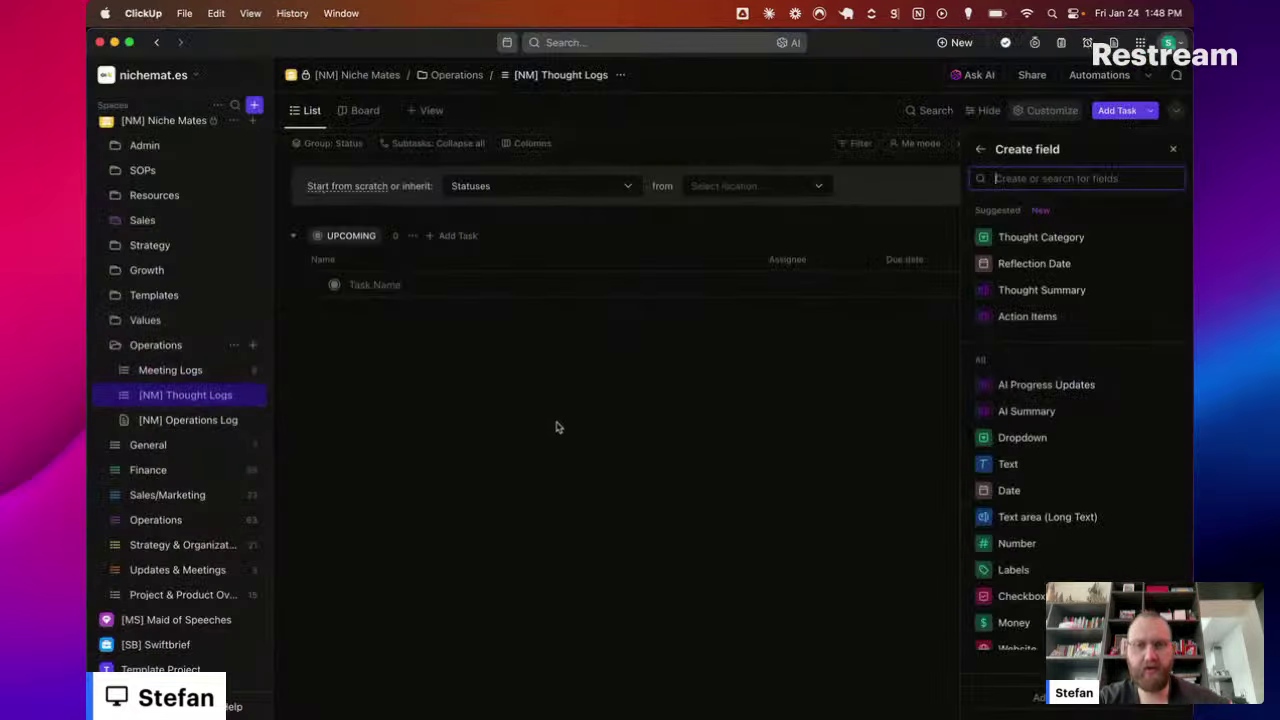
left_click(428, 287)
type("Insight: ")
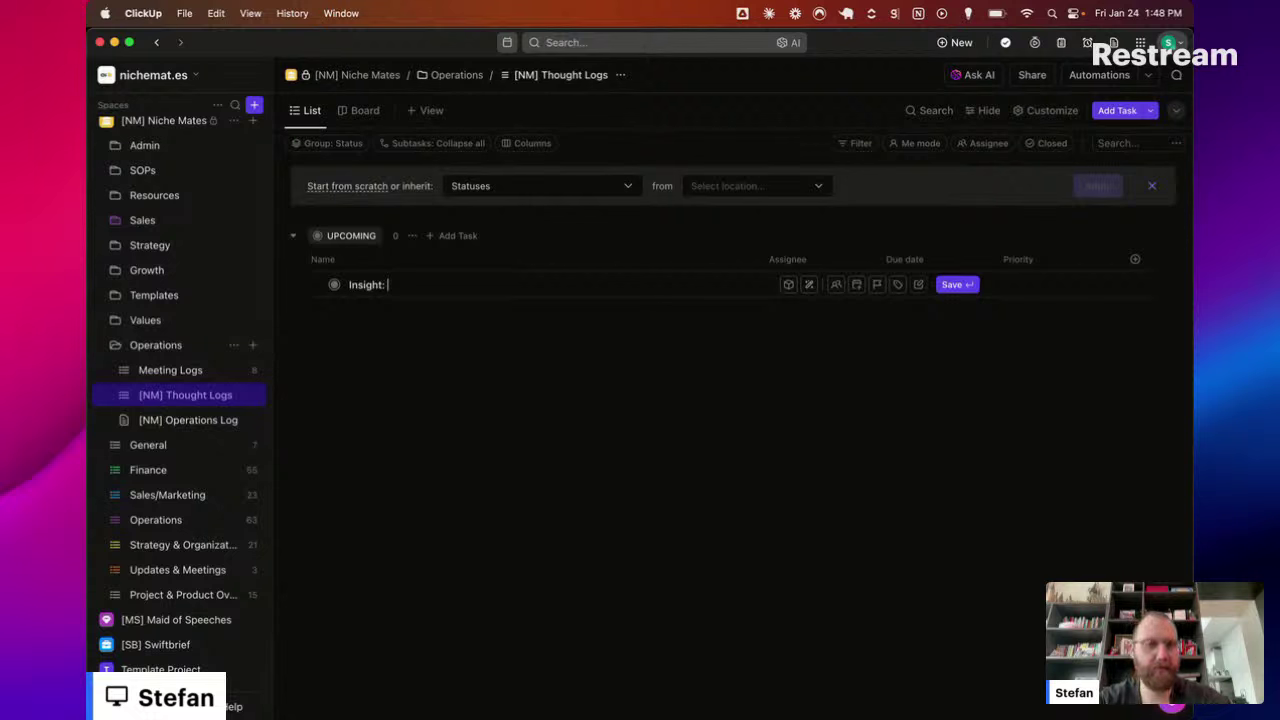
type("AI is cool")
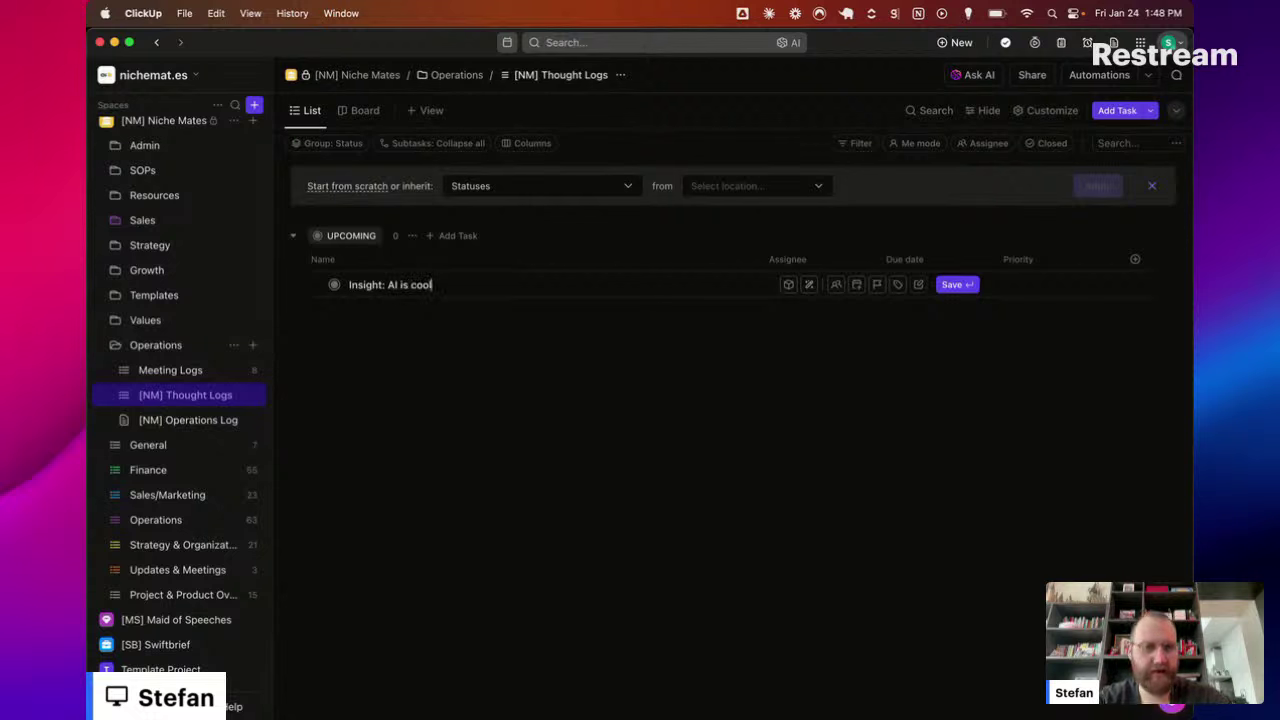
key("Return")
key("Escape")
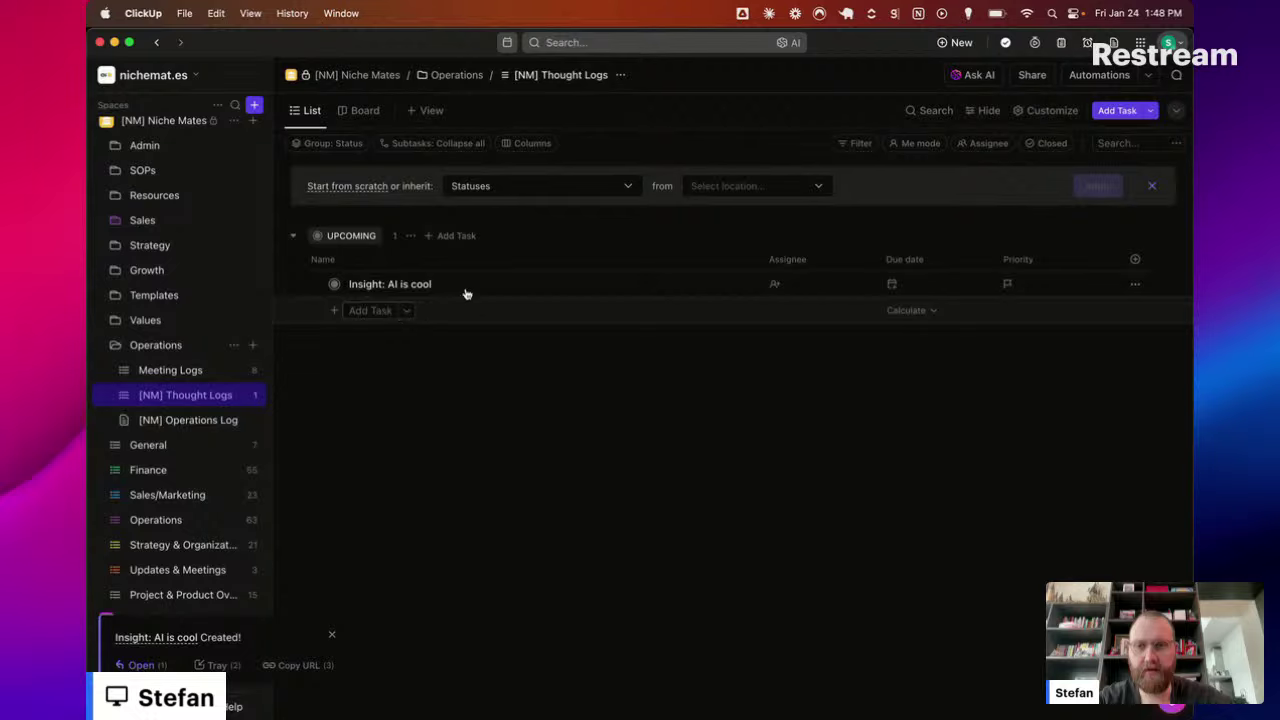
left_click(1152, 185)
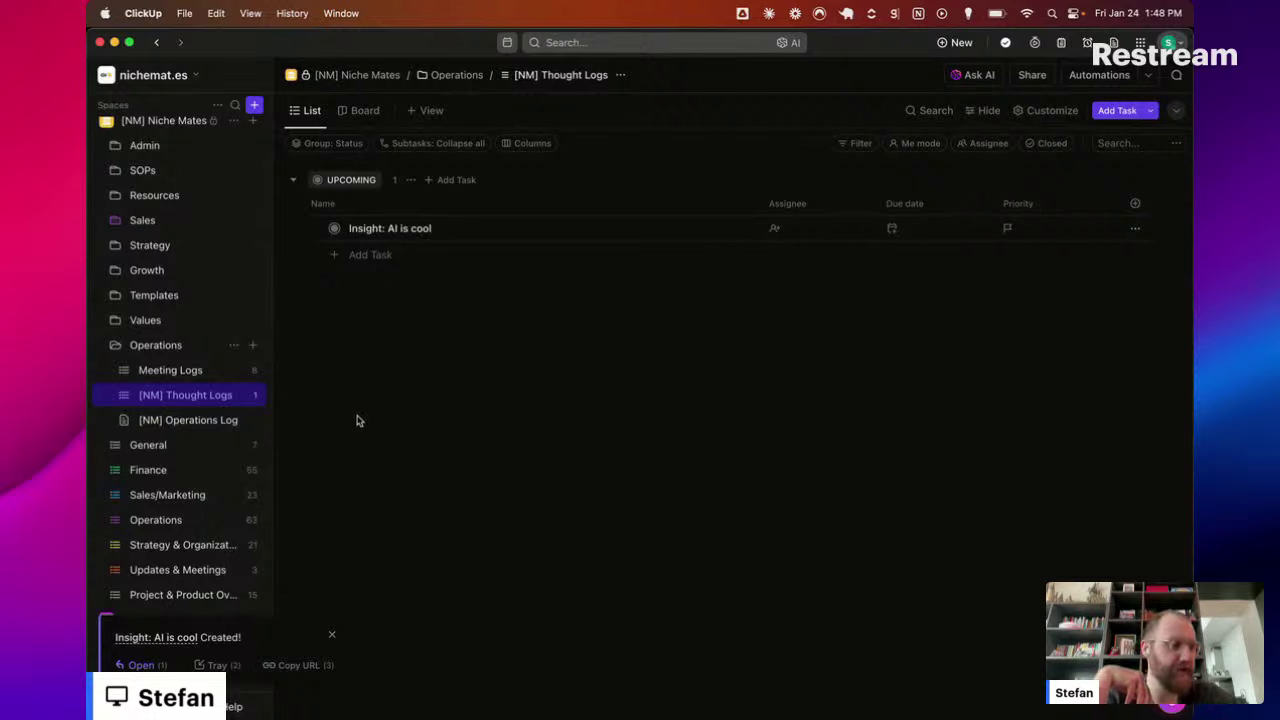
Step: Open the "Insight: AI is cool" task to look at its description area, and close the task
left_click(407, 229)
left_click(377, 452)
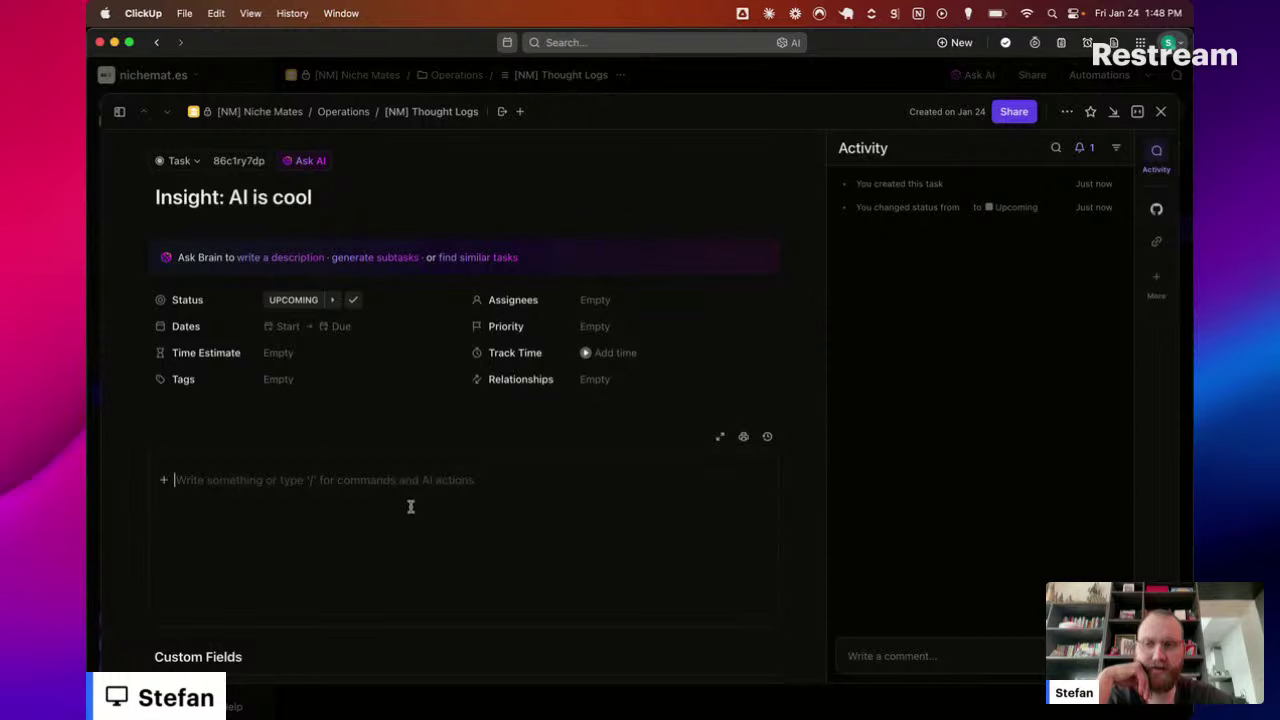
left_click(862, 78)
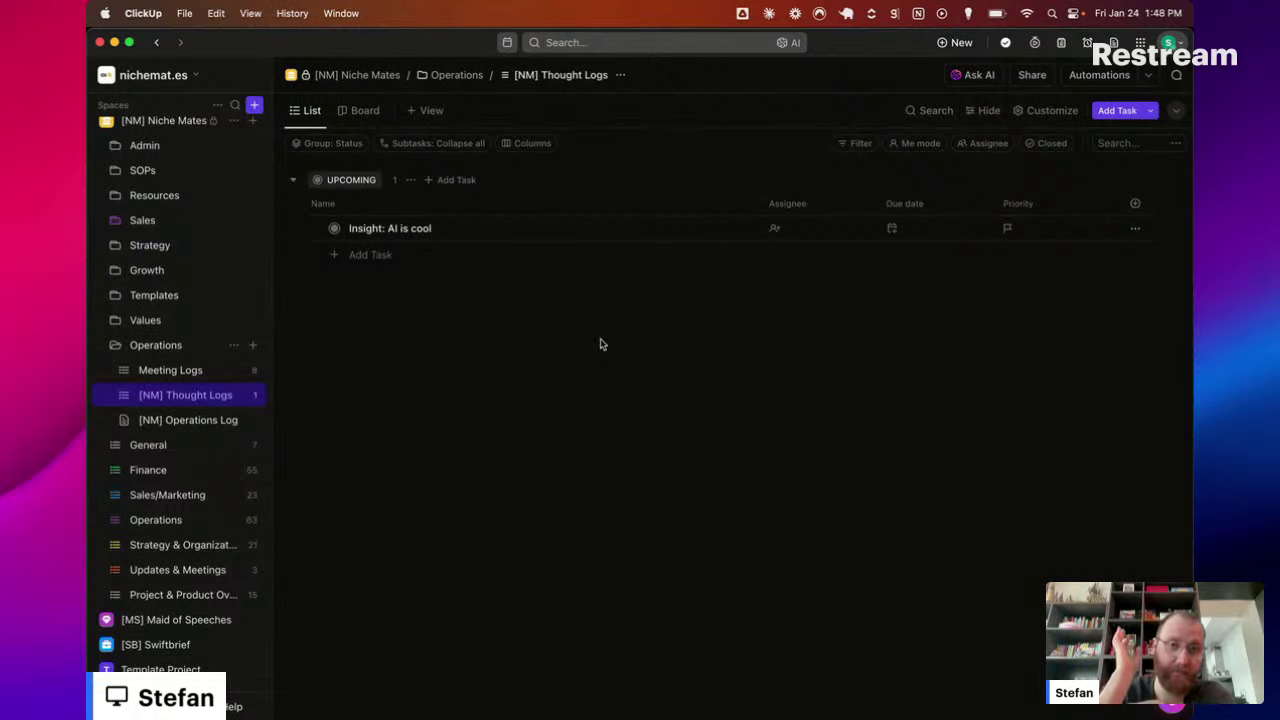
Step: Return to the Claude conversation in the browser and review the proposed MessageBird, n8n and ClickUp setup steps
key("super+Tab")
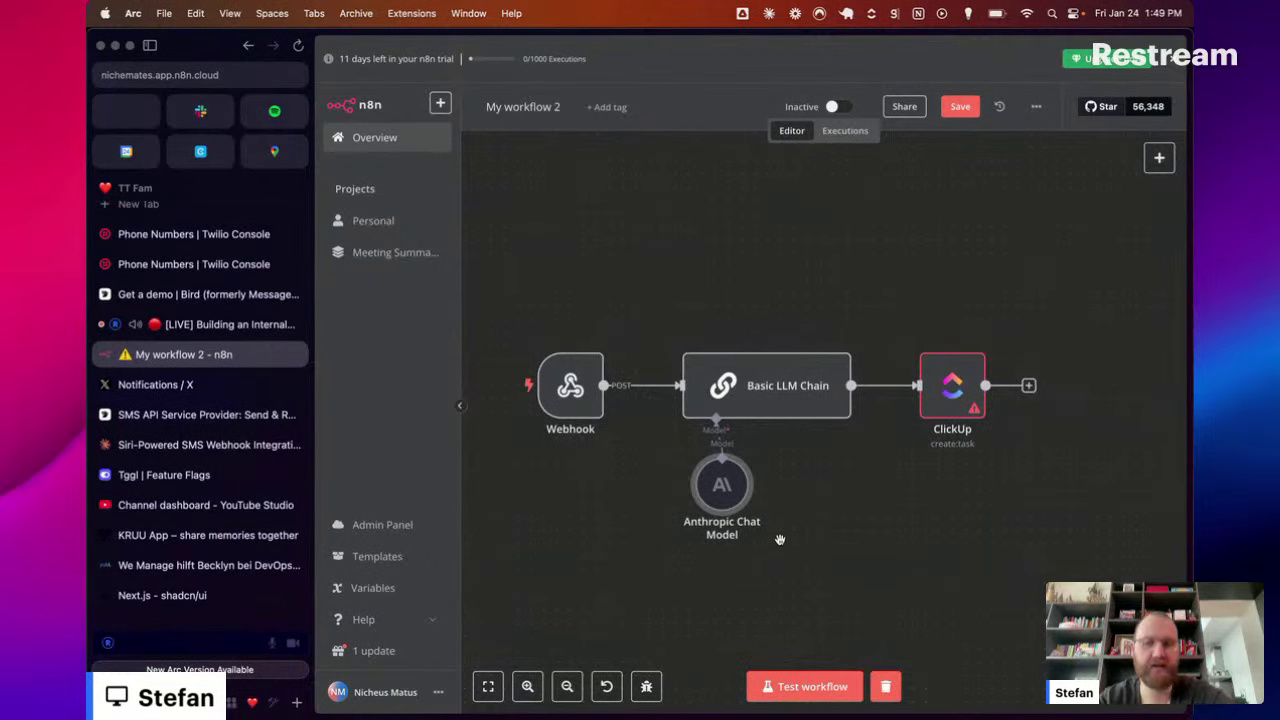
left_click(230, 444)
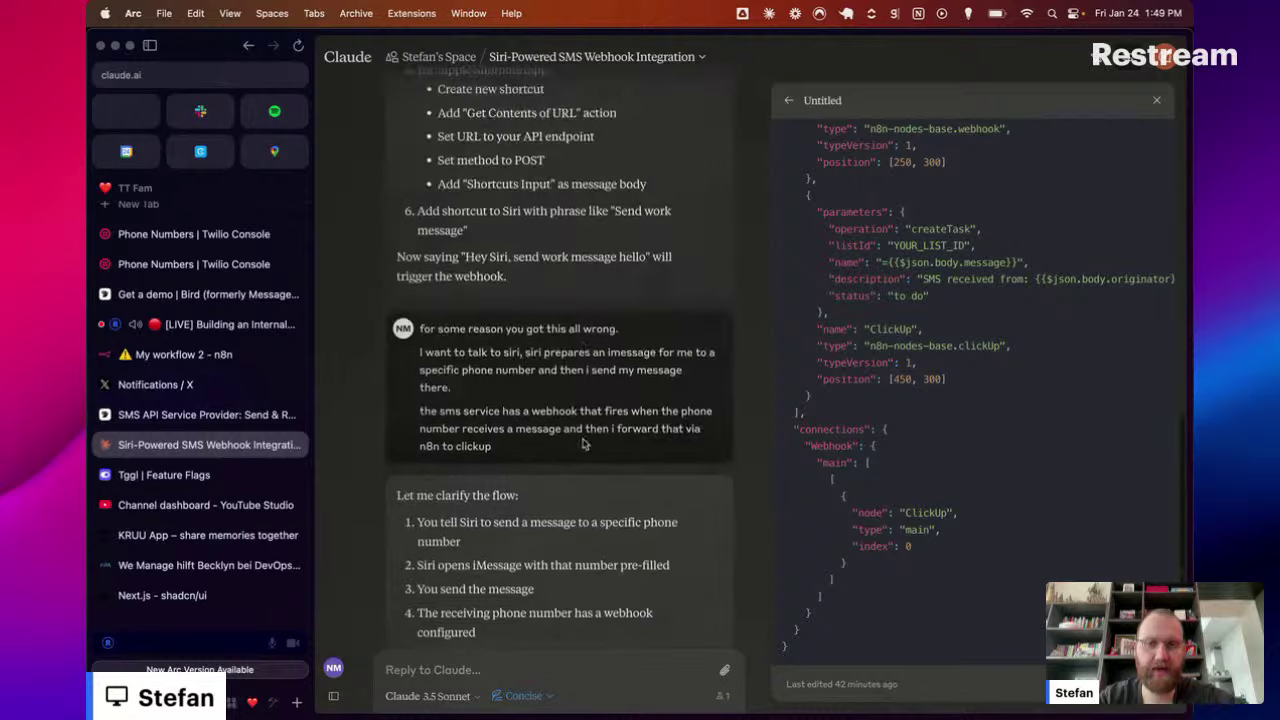
scroll(585, 444, "up", 5)
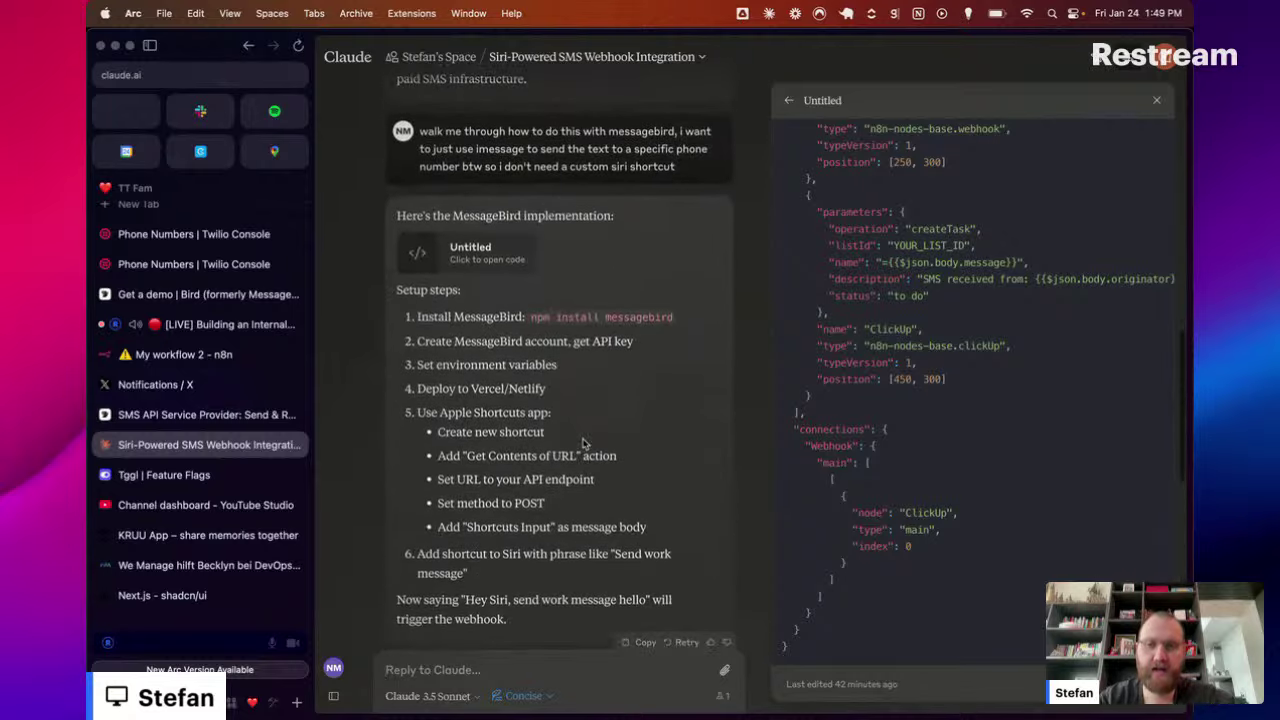
scroll(549, 340, "down", 10)
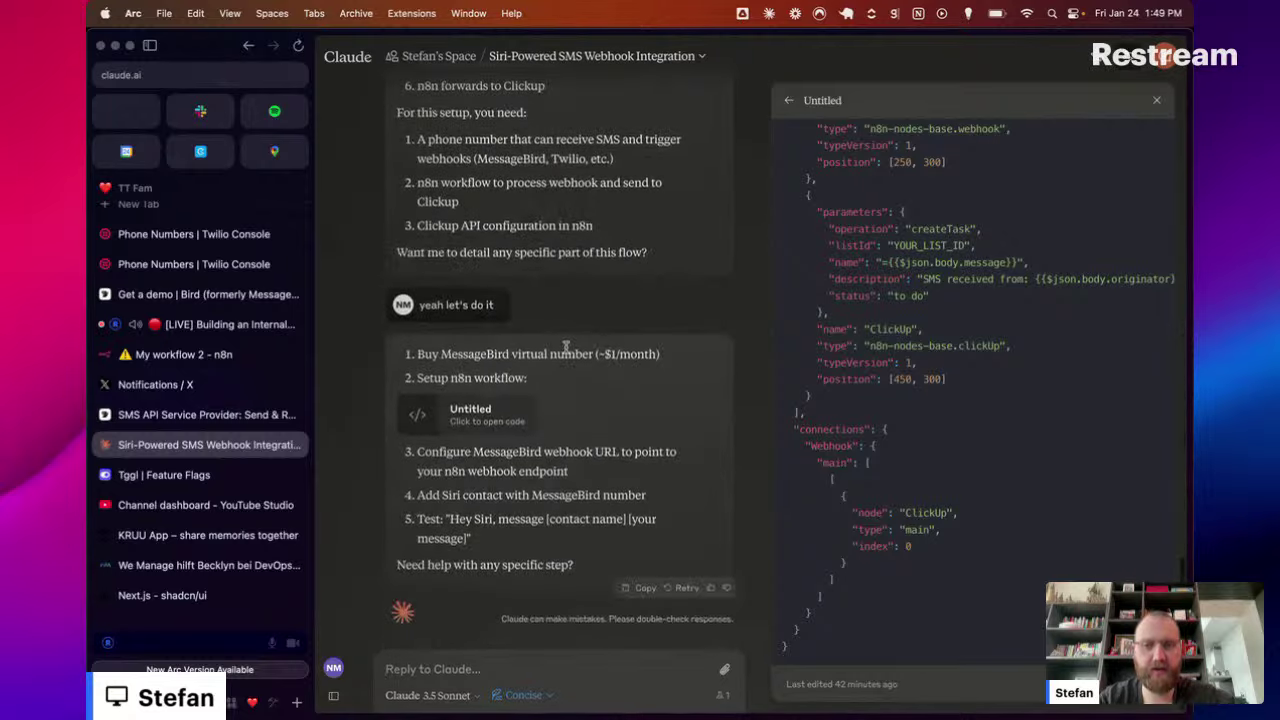
scroll(566, 346, "up", 5)
scroll(570, 335, "down", 5)
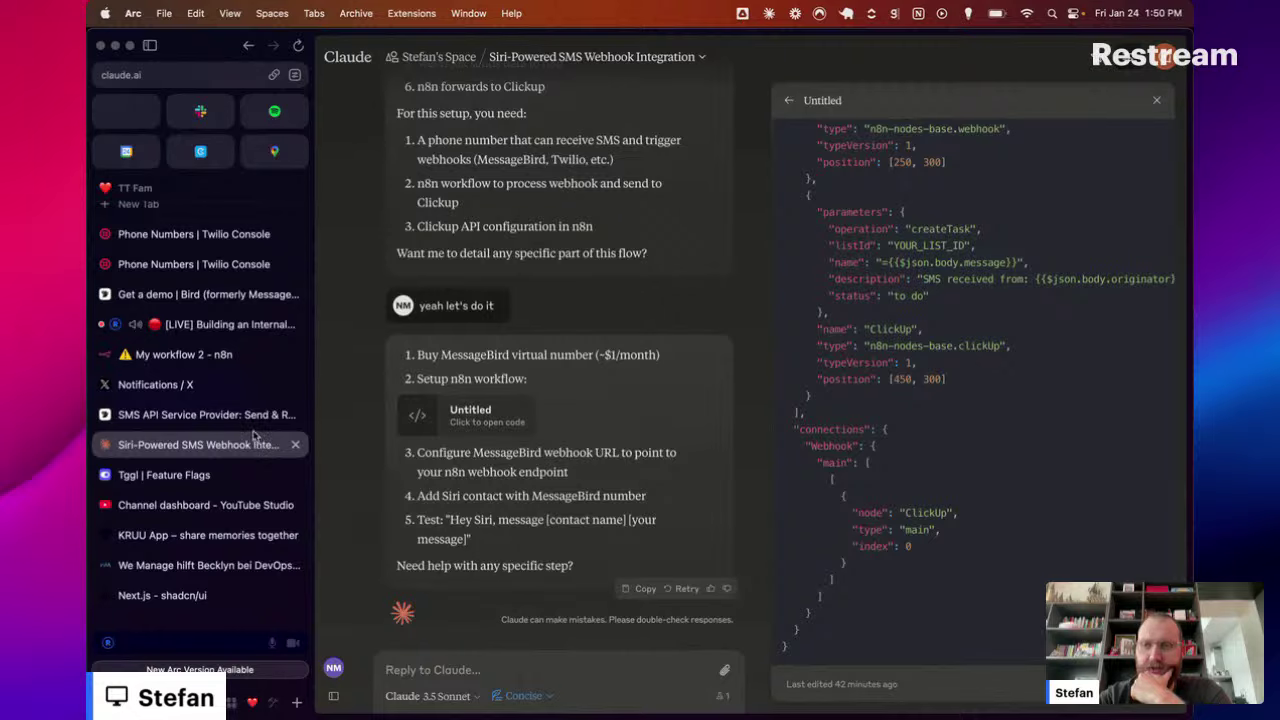
Step: View the Bird demo request page and switch to the Buy a Number page in the Twilio Console
scroll(257, 444, "up", 1)
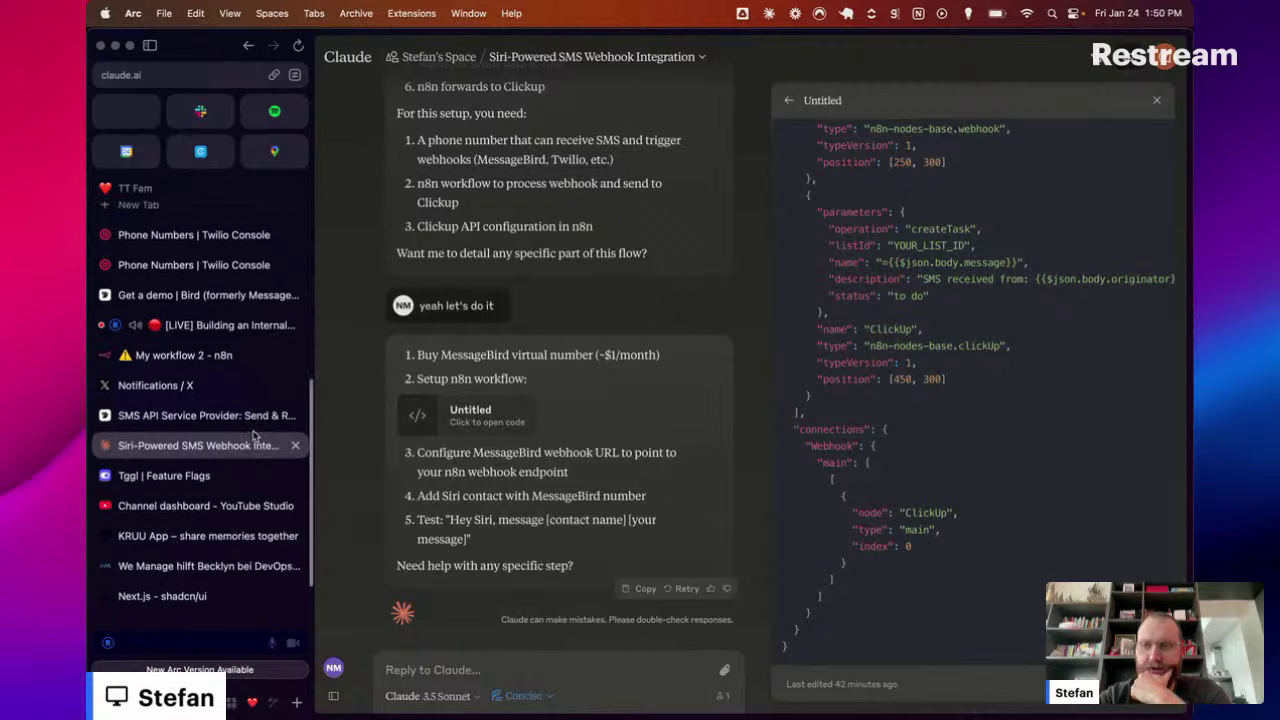
left_click(215, 302)
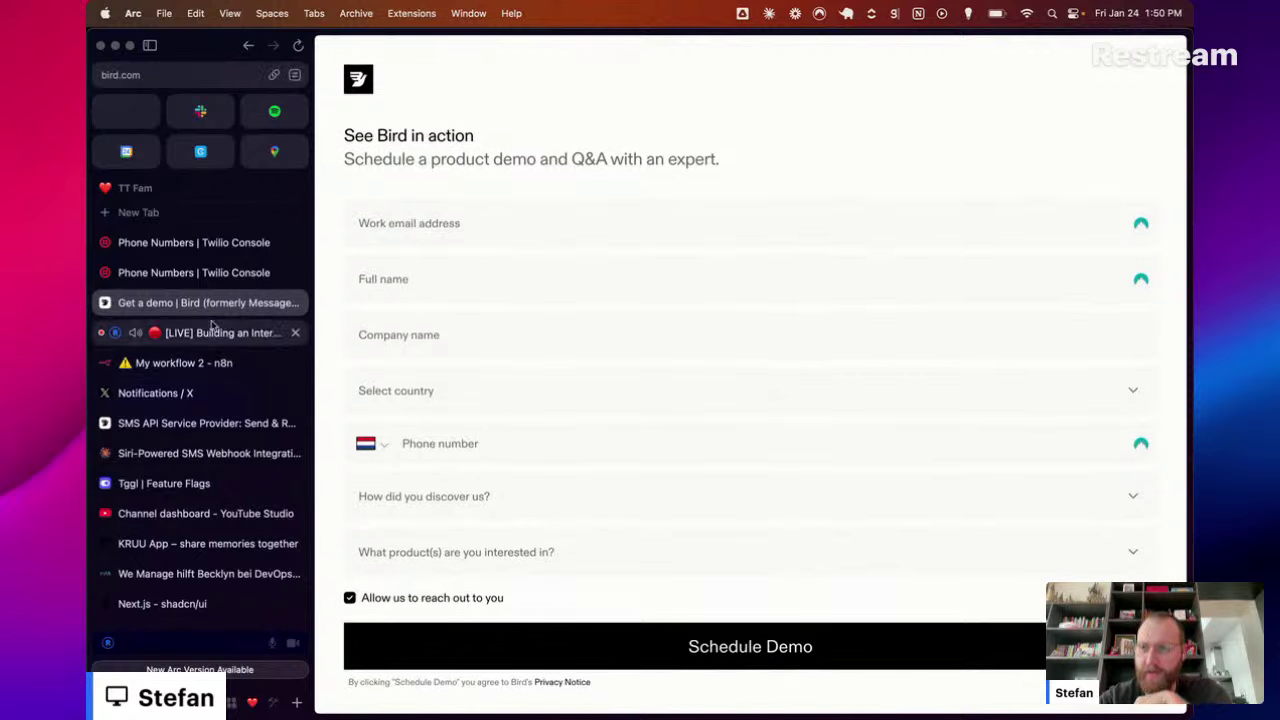
left_click(194, 272)
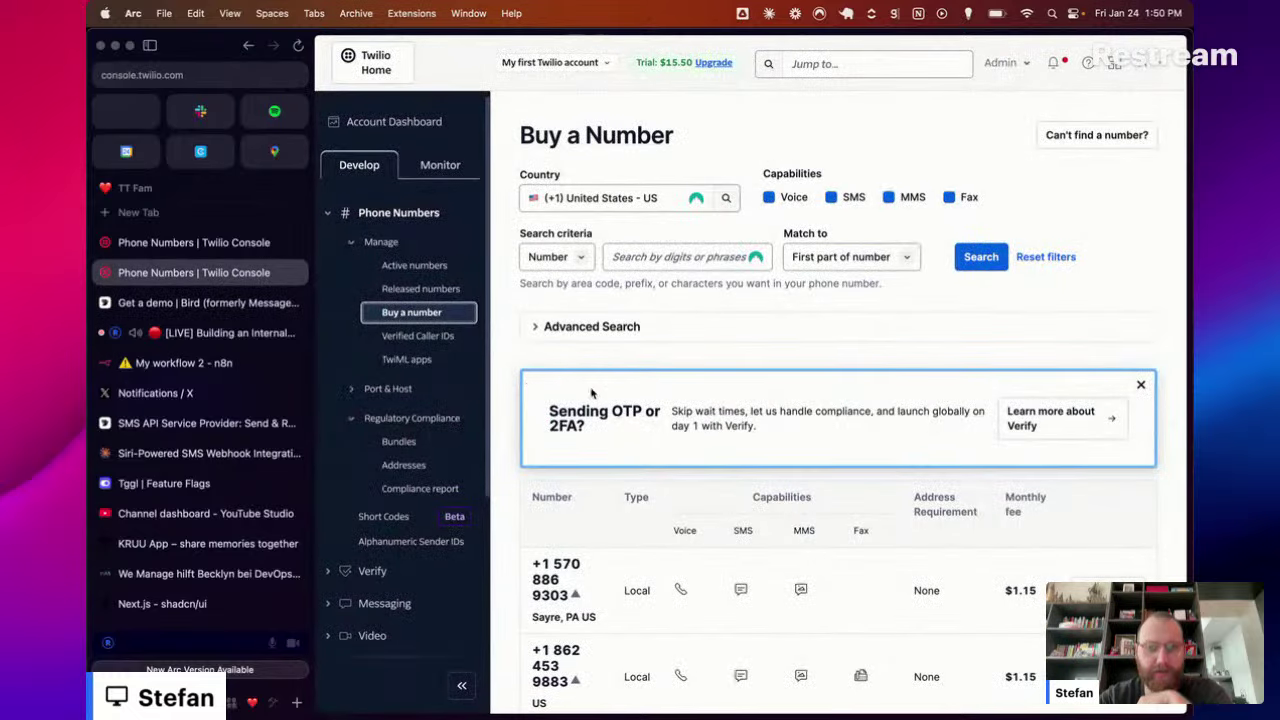
Step: Set the phone number search country to Germany and examine the capabilities of the numbers on offer
left_click(640, 199)
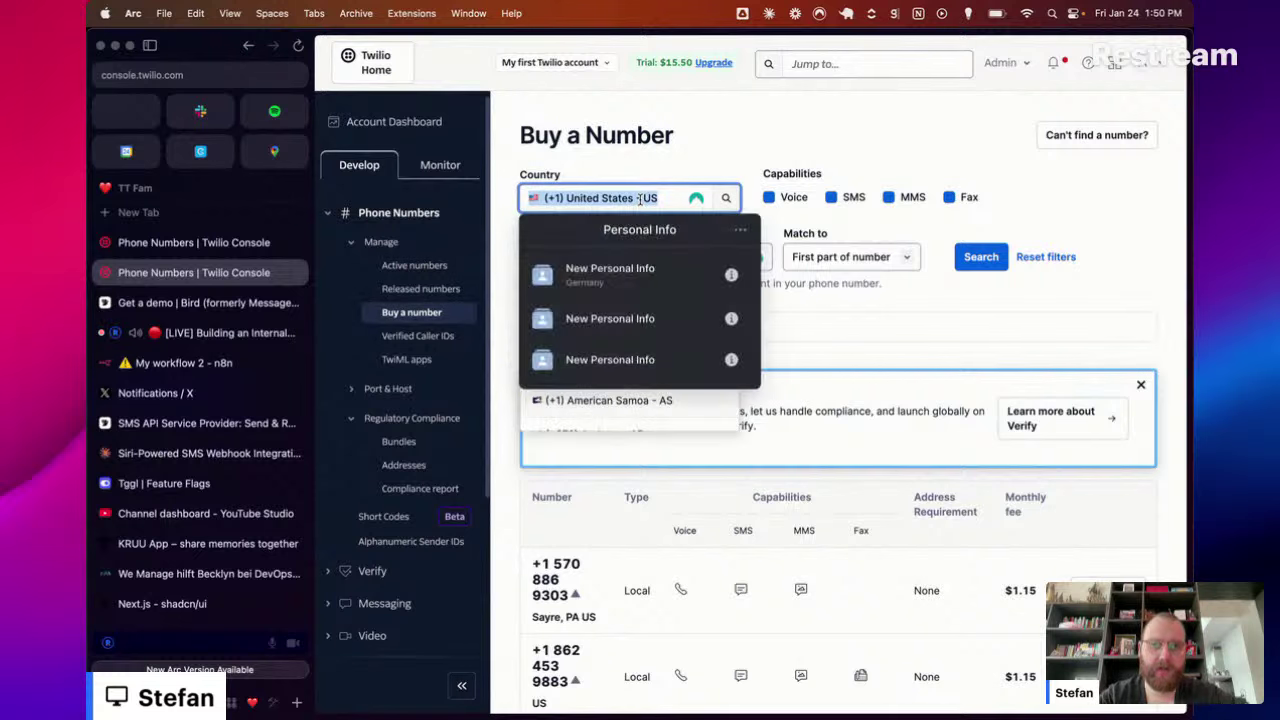
left_click(741, 229)
left_click(751, 137)
left_click(645, 198)
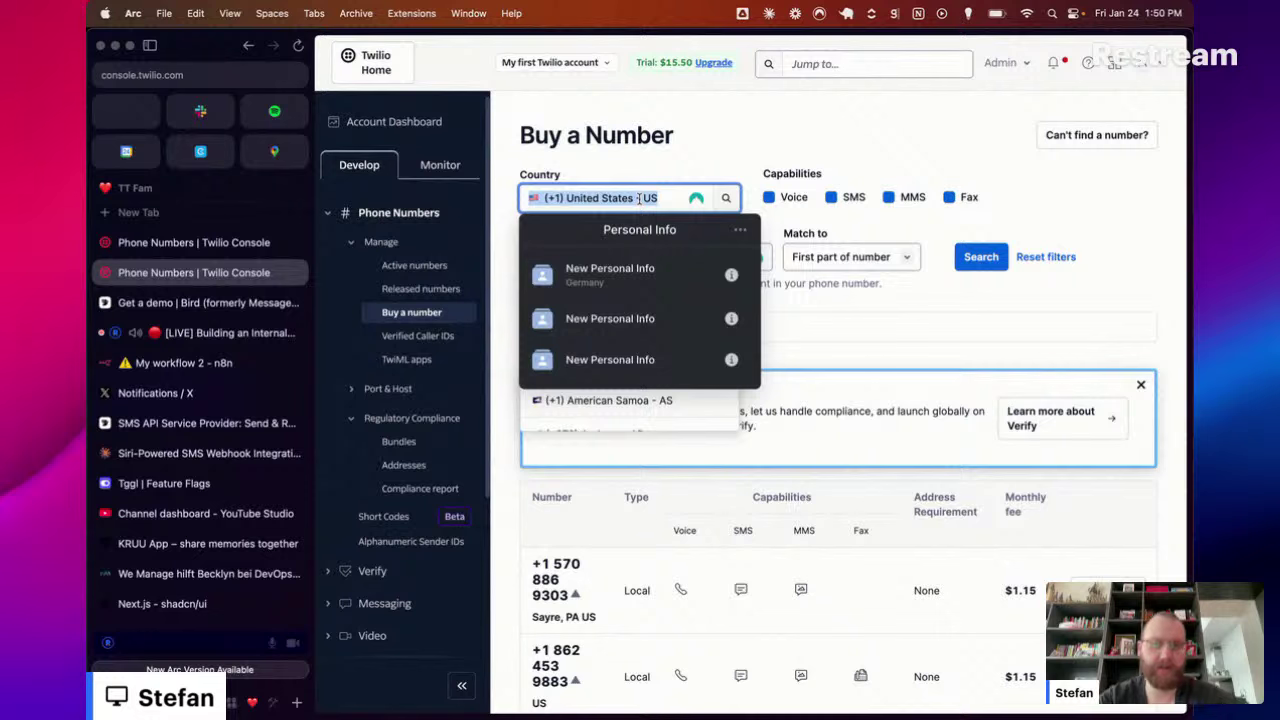
key("Escape")
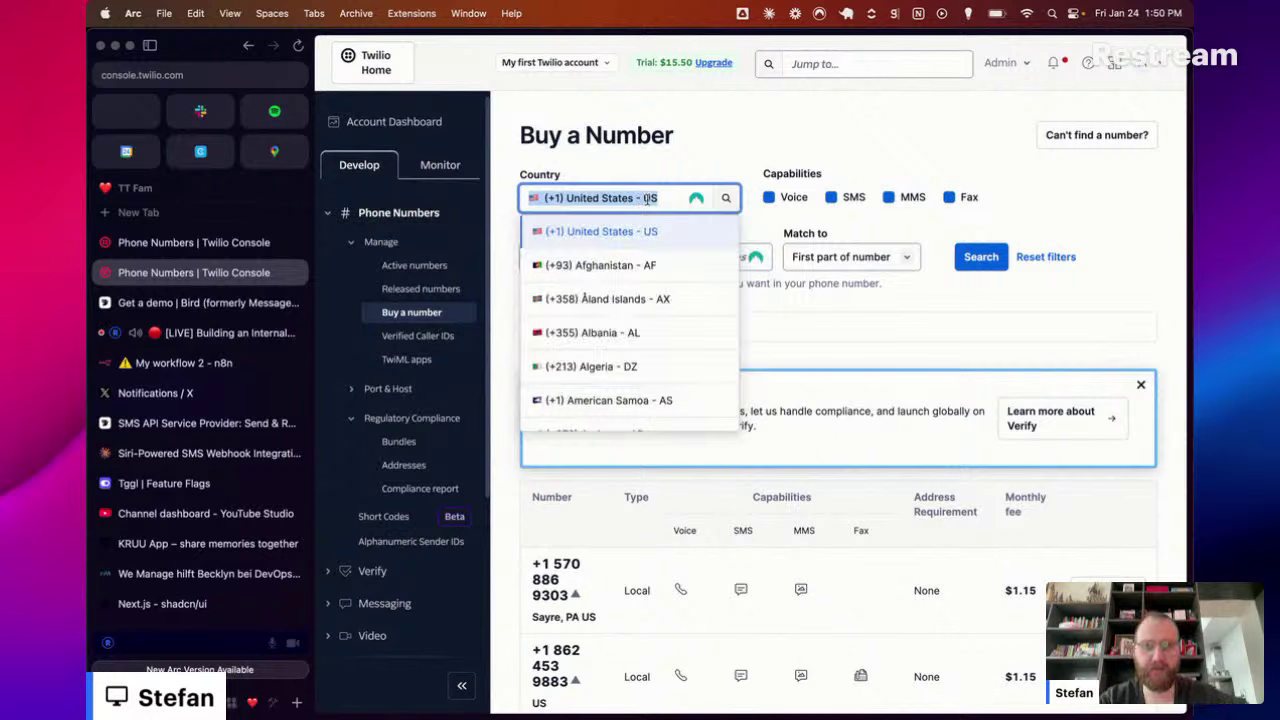
type("germ")
left_click(620, 229)
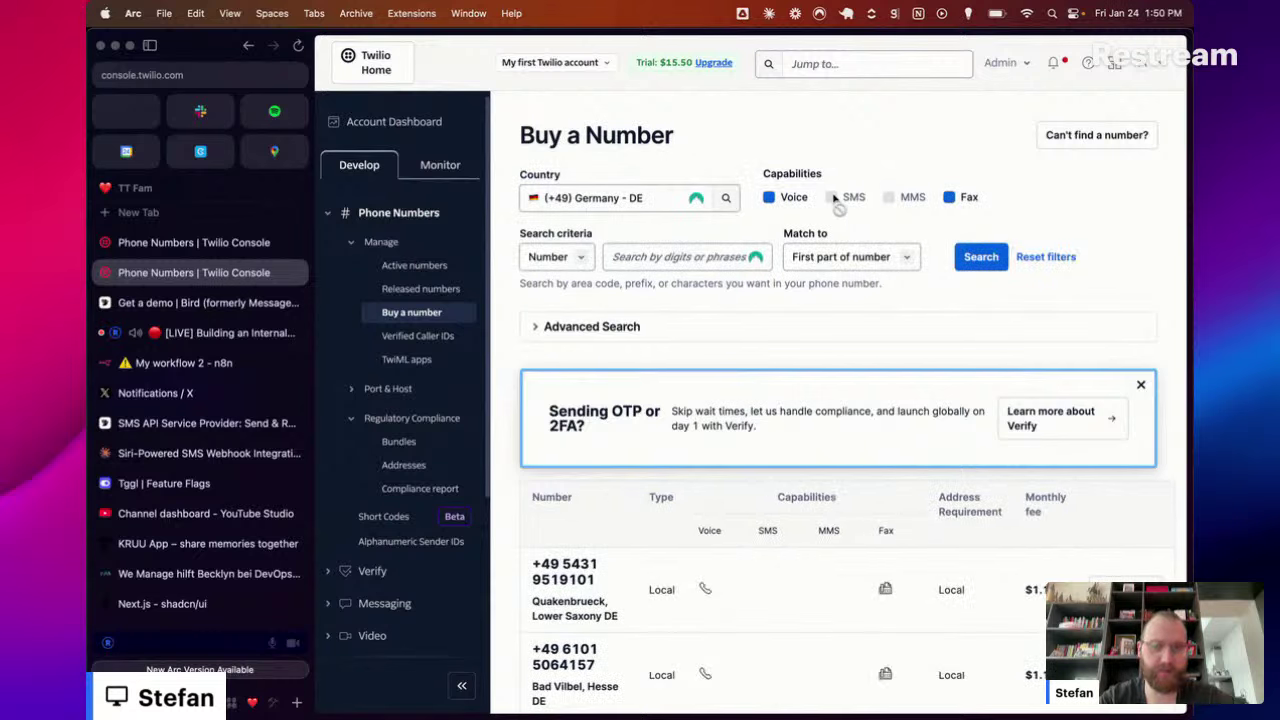
scroll(737, 472, "down", 7)
scroll(737, 477, "up", 7)
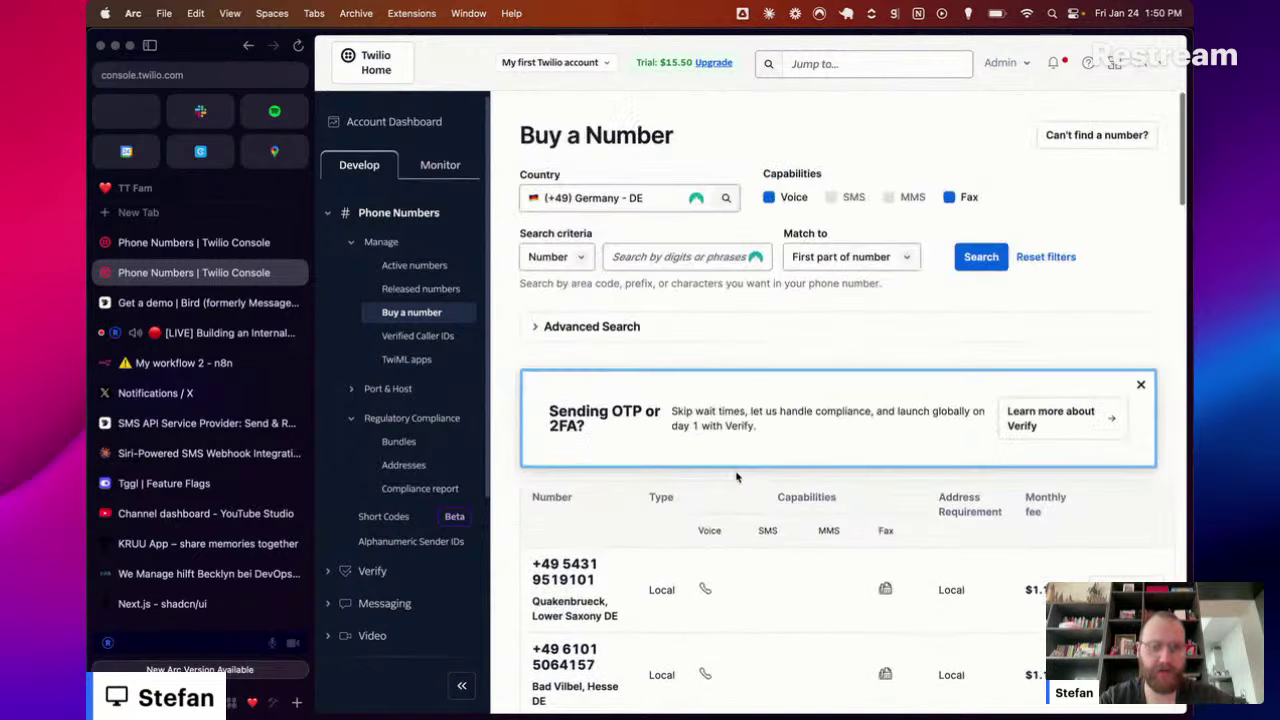
Step: Set the phone number search country to Netherlands, review the numbers on offer, and dismiss the OTP/2FA promotional banner
left_click(620, 197)
type("neth")
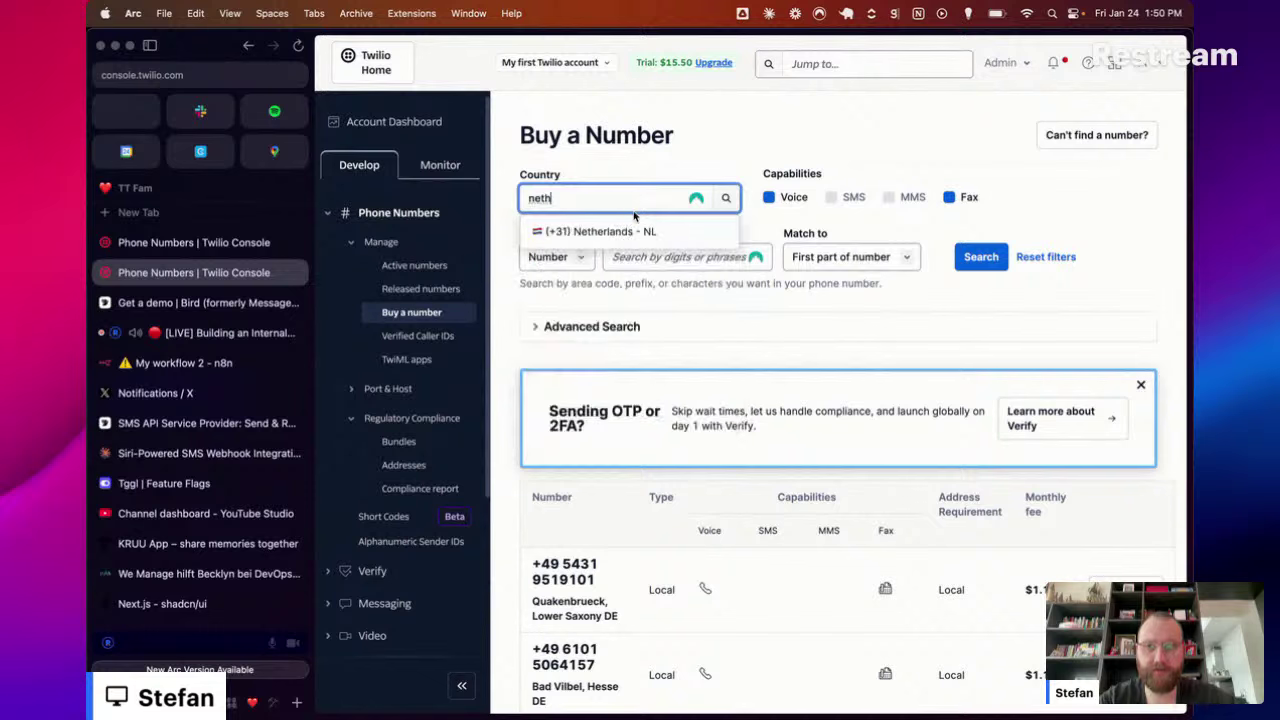
left_click(630, 232)
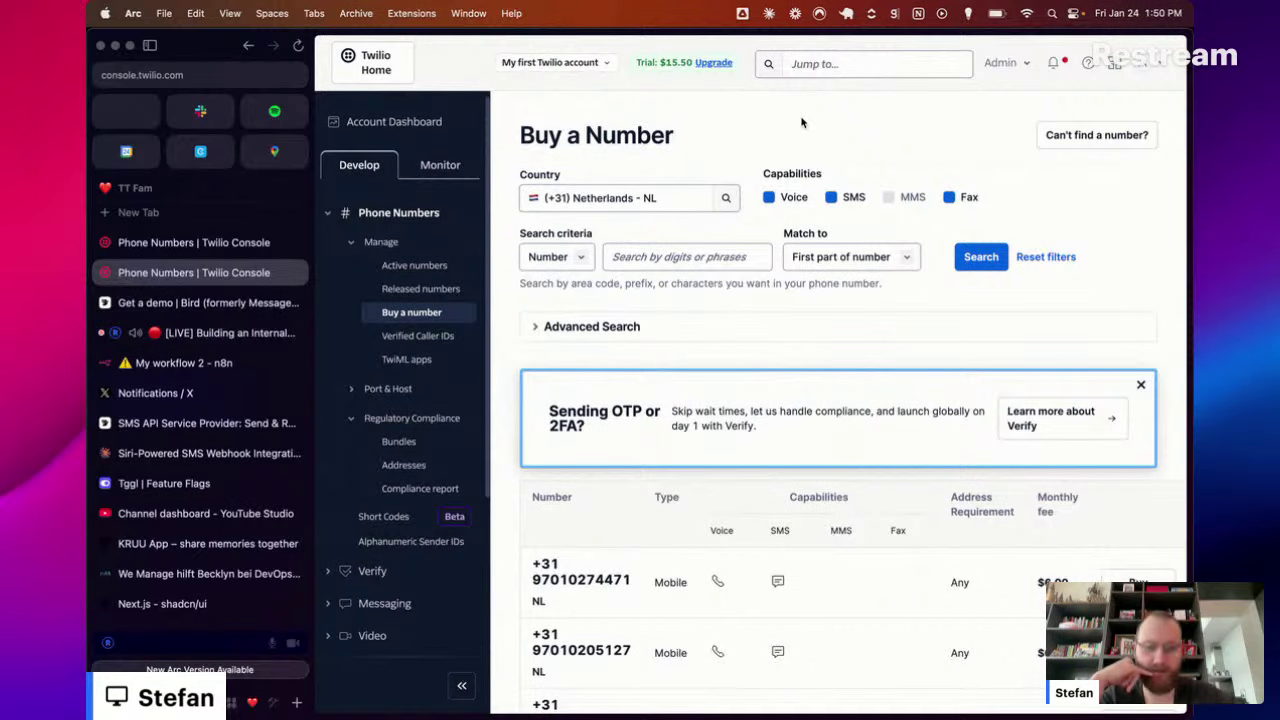
scroll(801, 122, "down", 4)
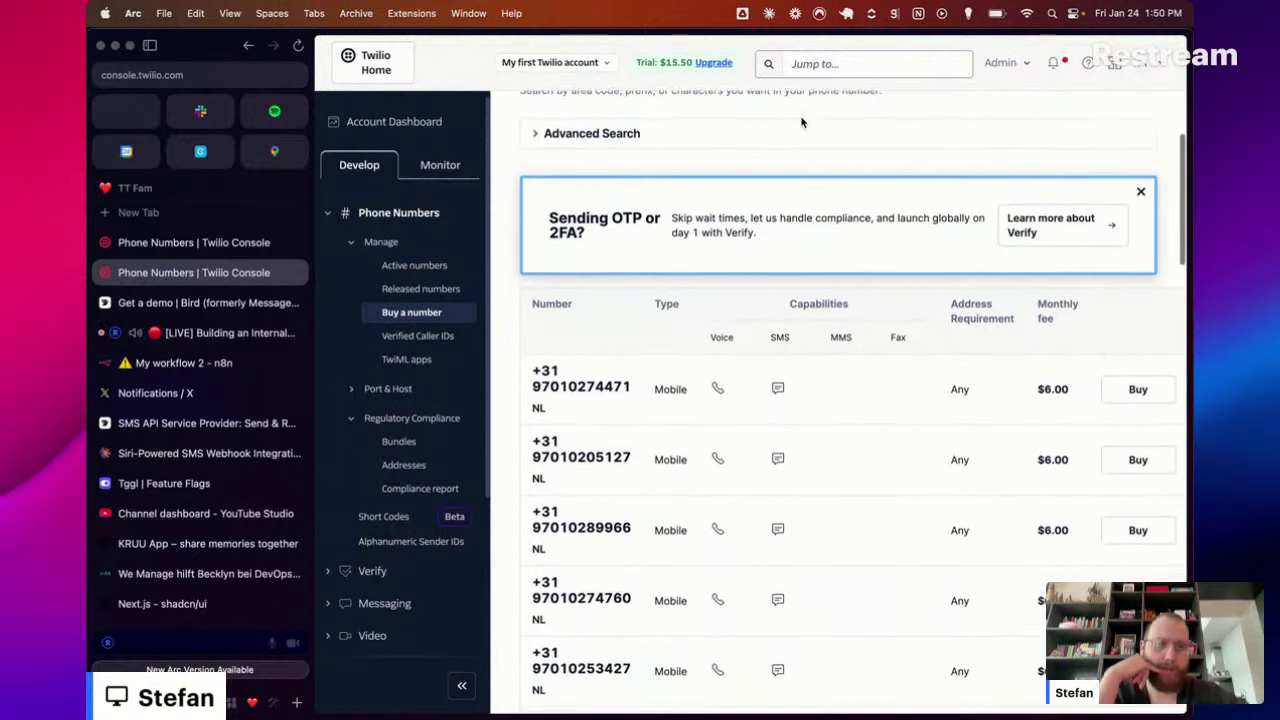
scroll(801, 122, "up", 2)
scroll(801, 122, "up", 3)
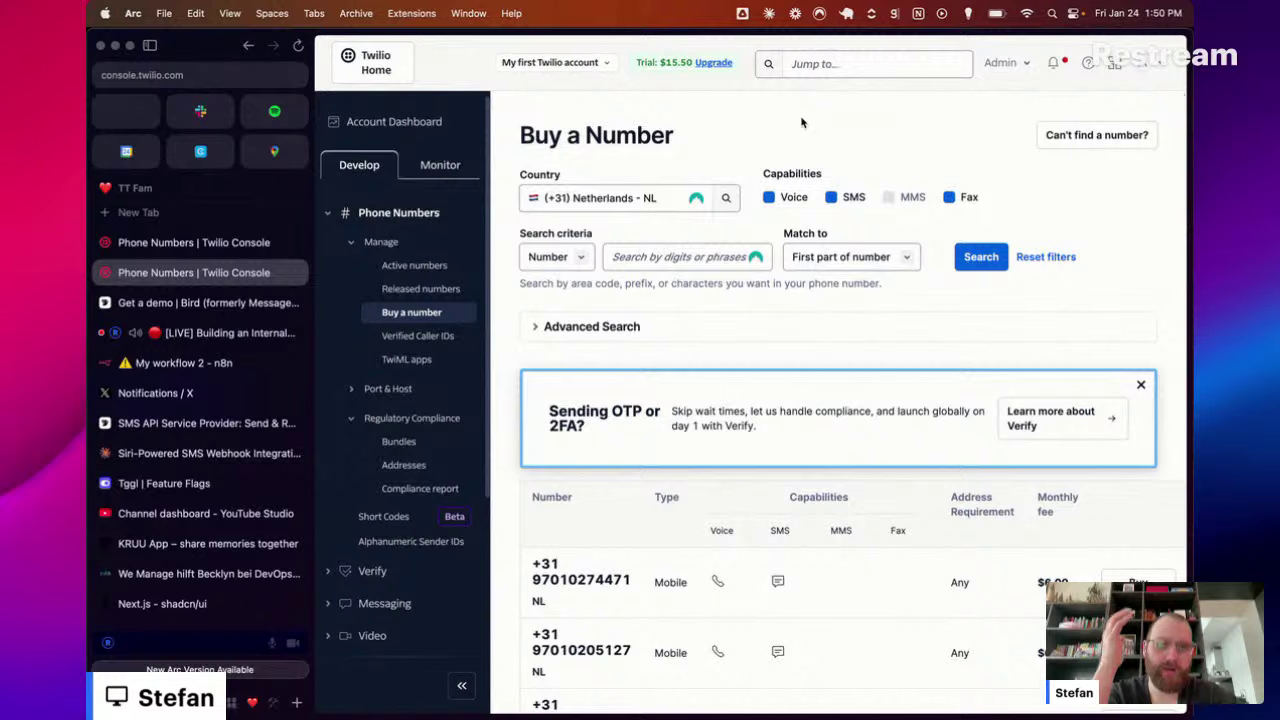
left_click(1140, 386)
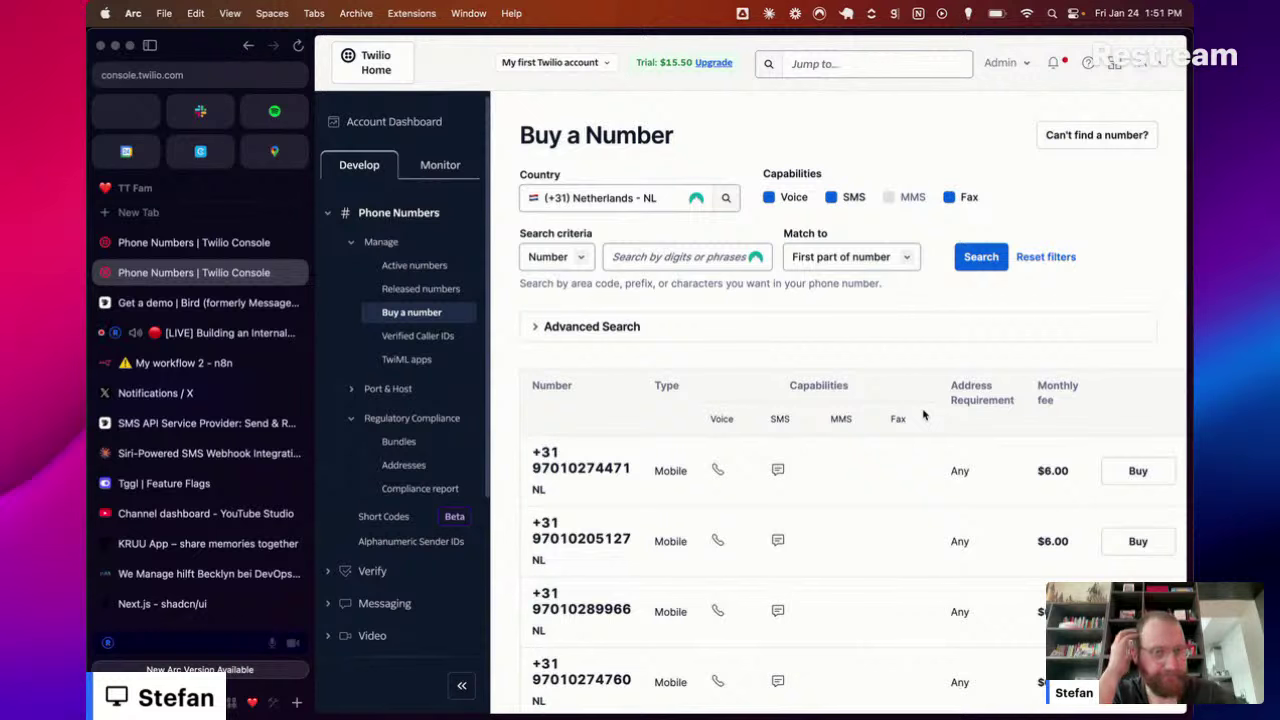
Step: Start buying the first listed Netherlands mobile number with SMS capability, choosing Individual as its end-user
left_click(832, 198)
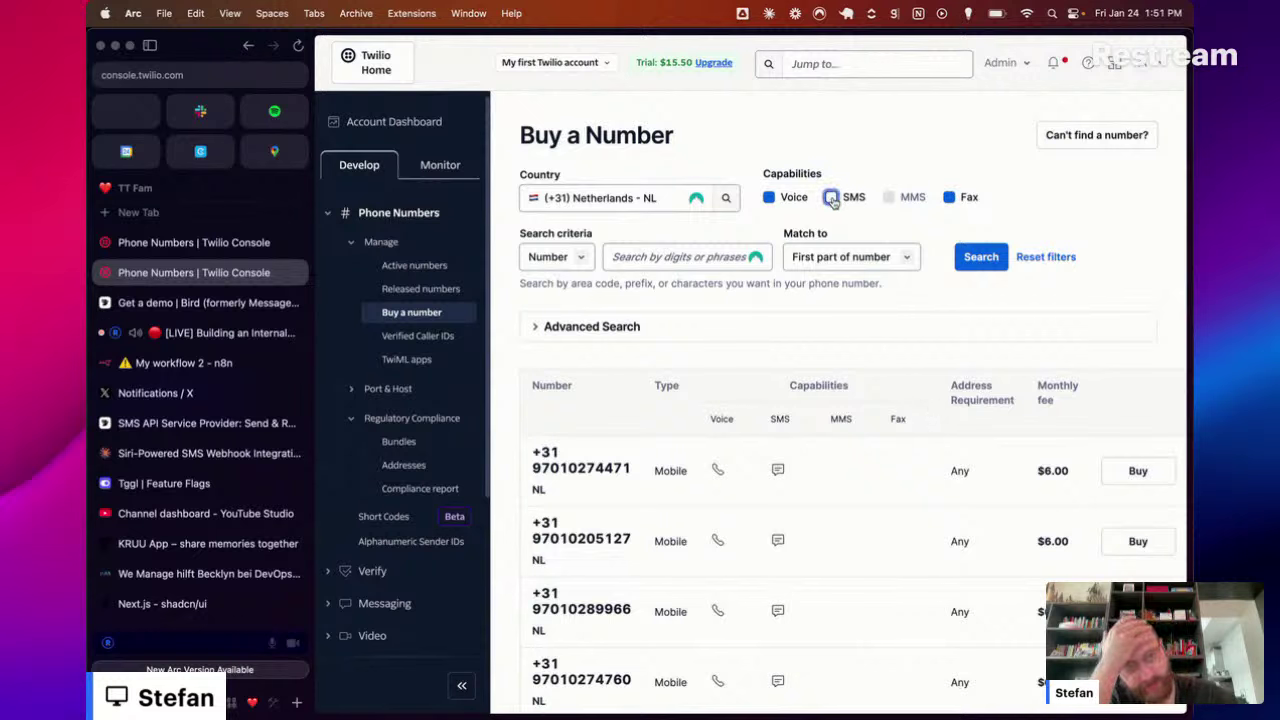
left_click(832, 198)
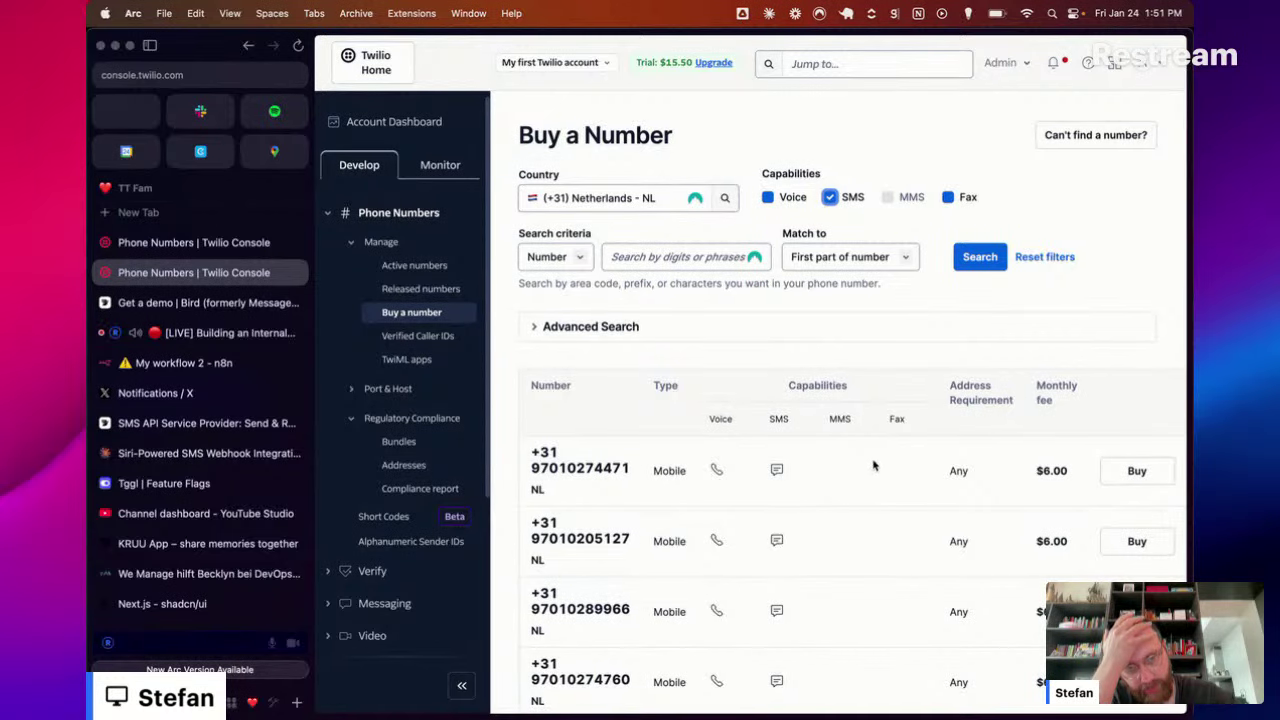
left_click(1137, 471)
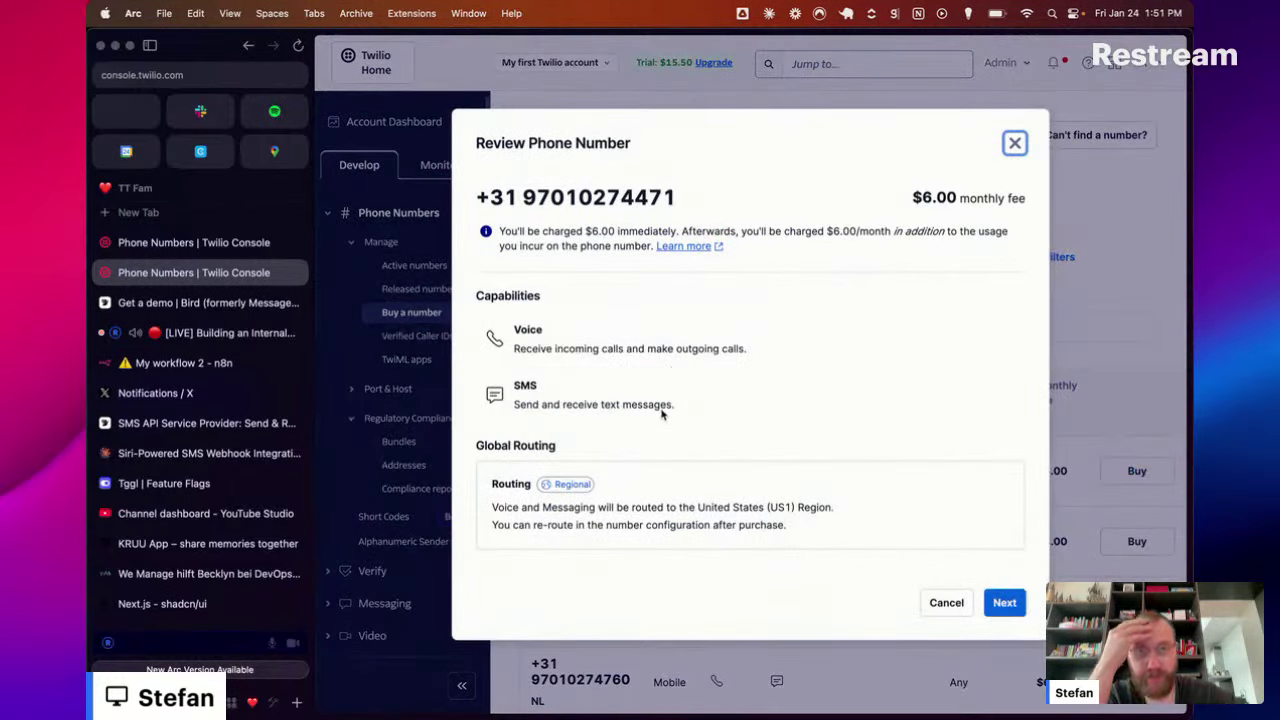
left_click(1008, 602)
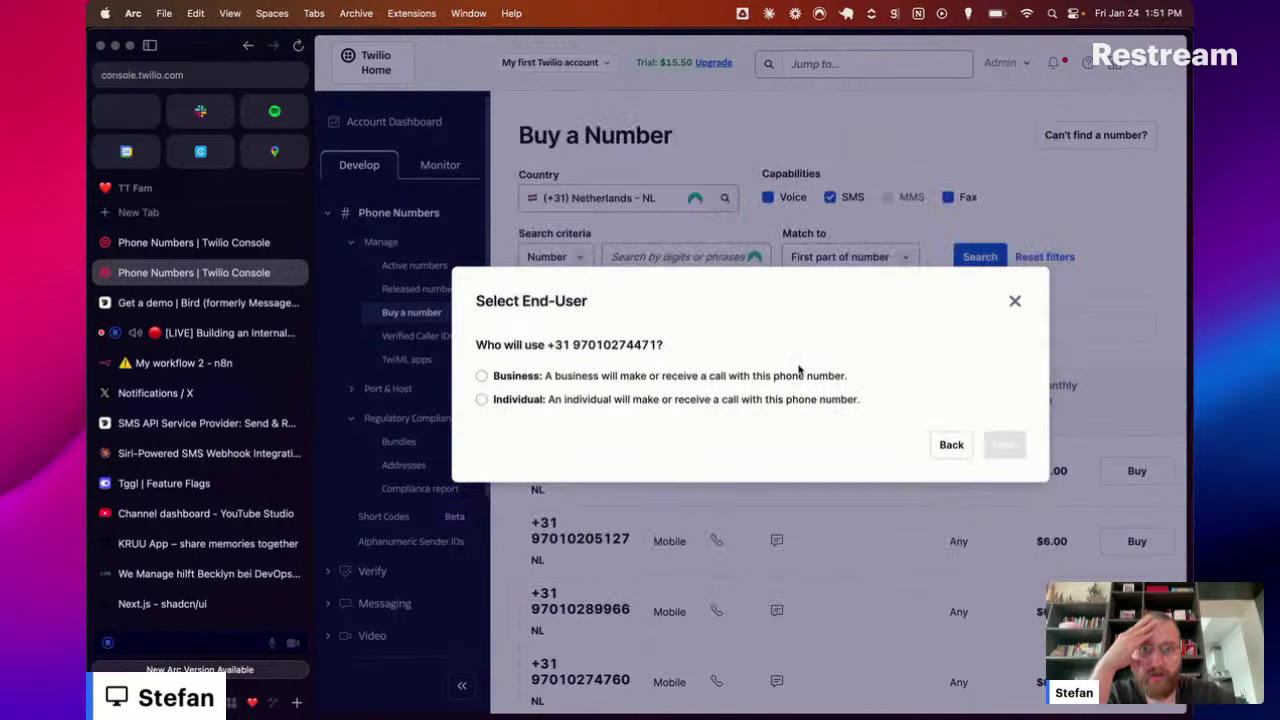
left_click(481, 399)
left_click(1008, 448)
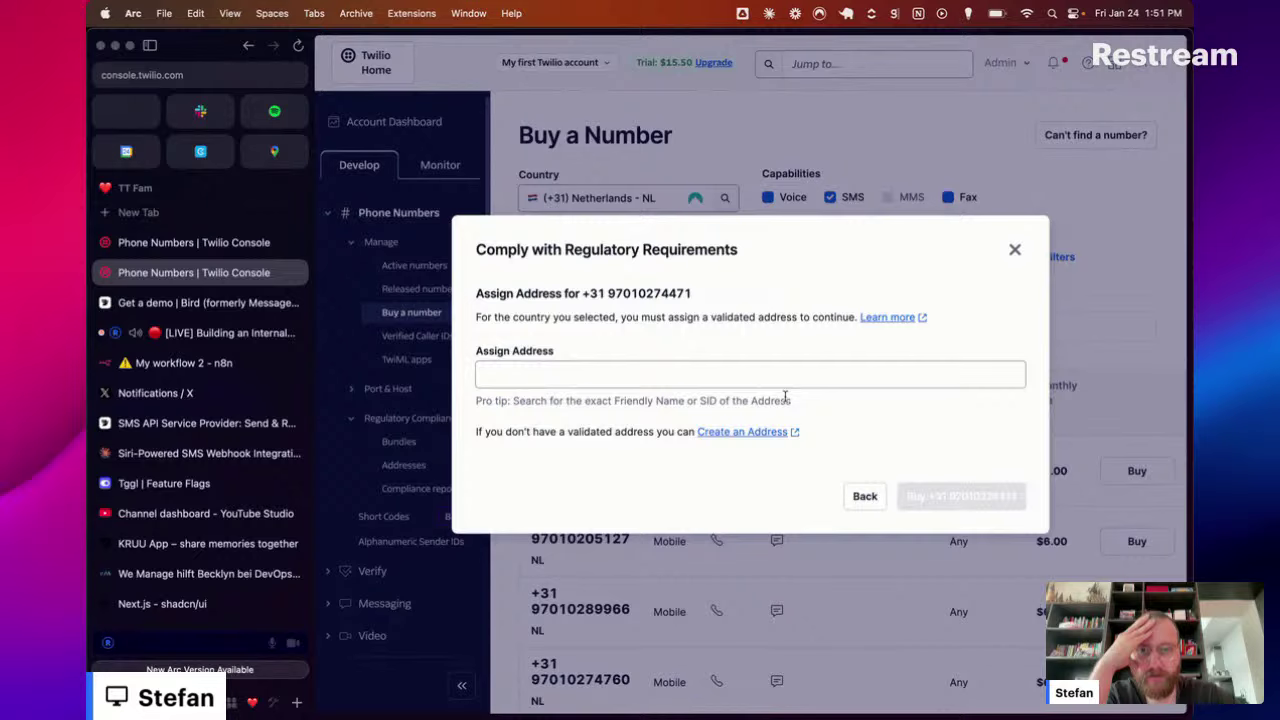
Step: Assign the saved street address to the number, complete the purchase, and open the number's configuration
left_click(749, 372)
left_click(706, 406)
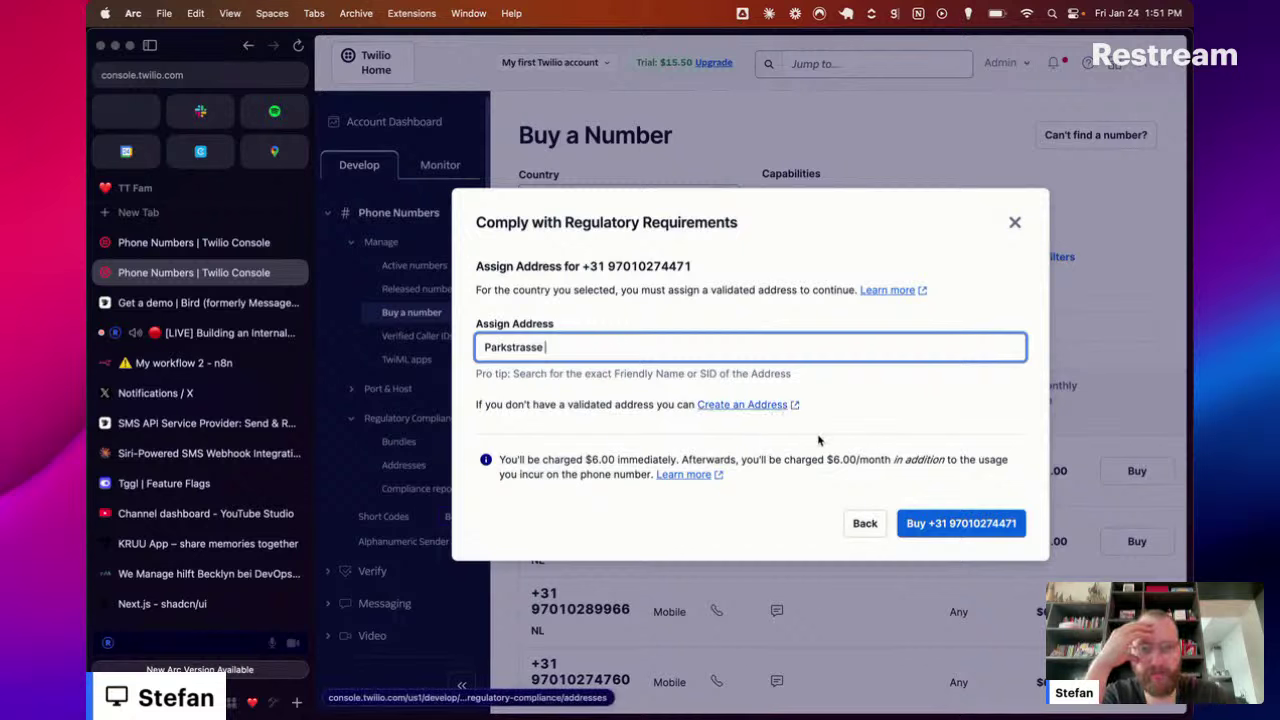
left_click(933, 531)
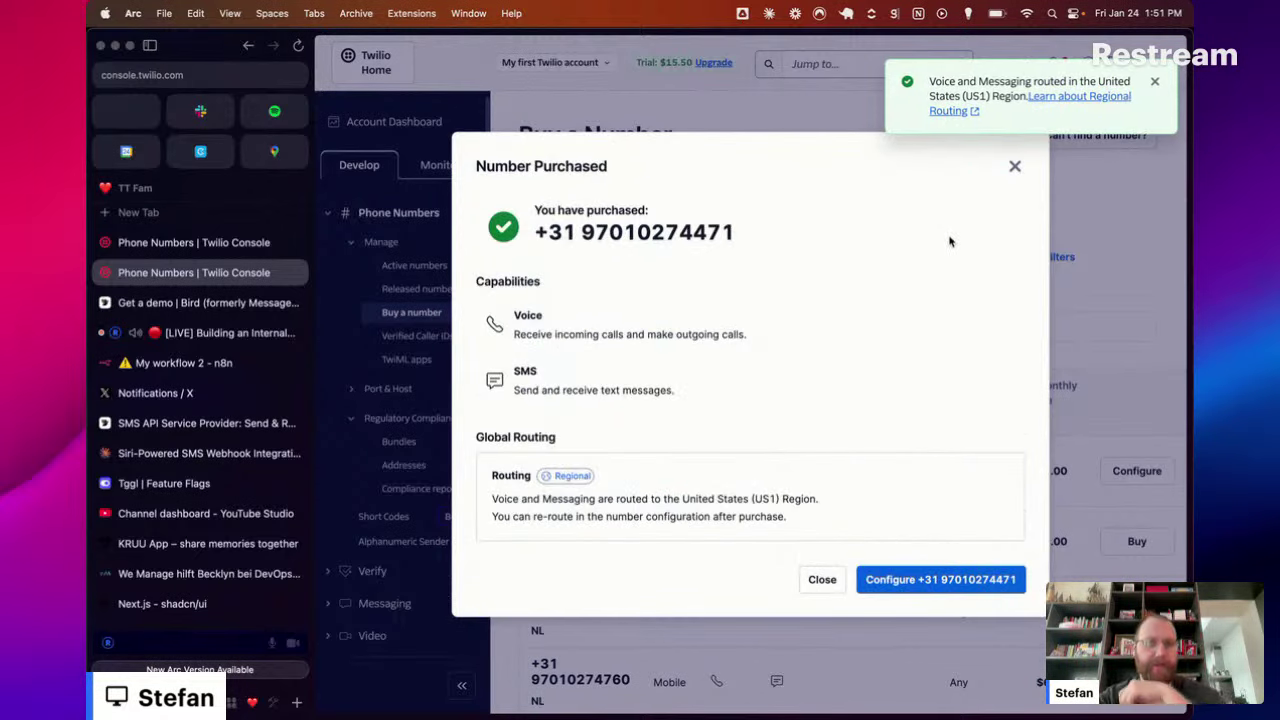
left_click(928, 580)
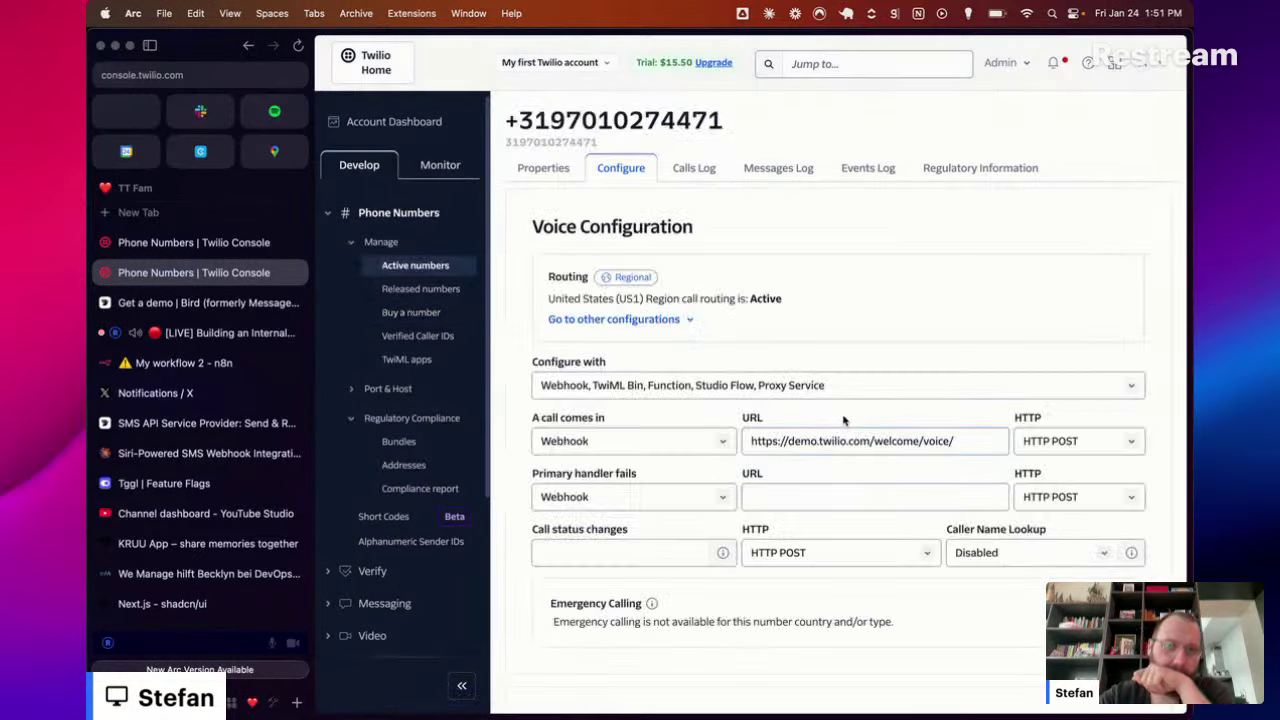
Step: Examine the purchased number's Voice Configuration settings and how they lead into the Messaging Configuration section
scroll(908, 457, "down", 2)
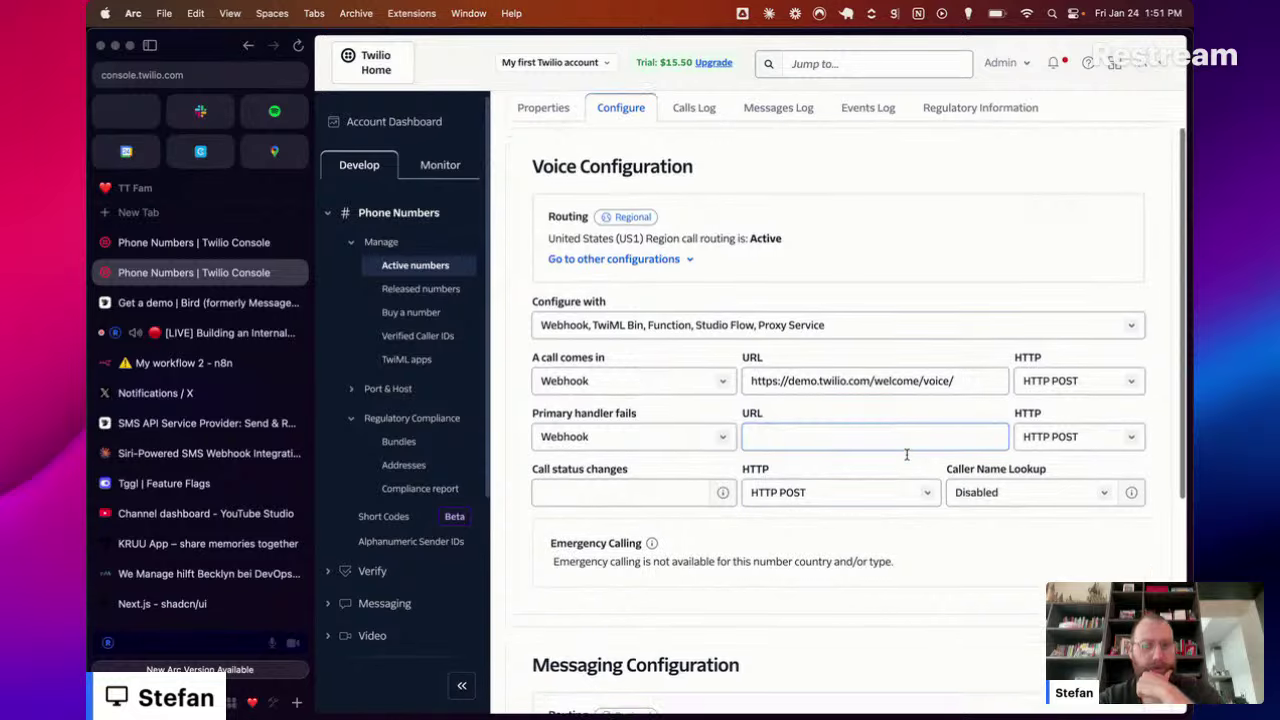
scroll(908, 457, "down", 2)
scroll(627, 345, "up", 2)
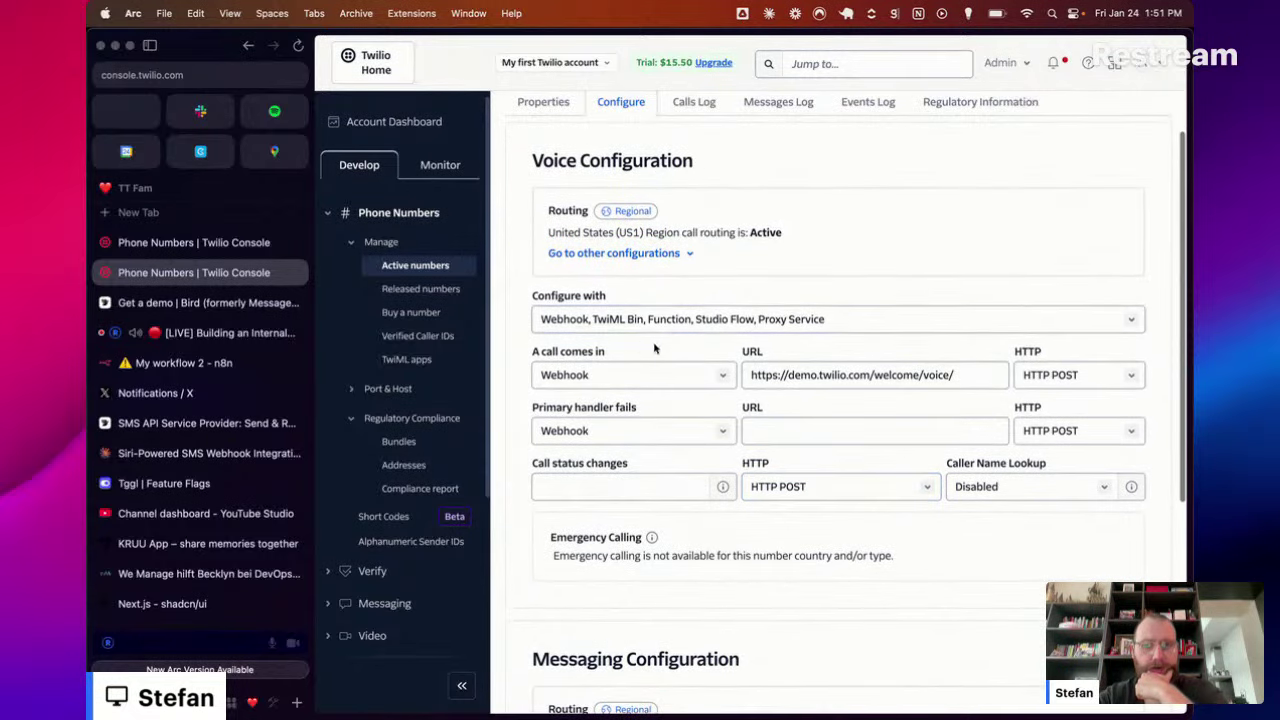
left_click(618, 320)
left_click(618, 320)
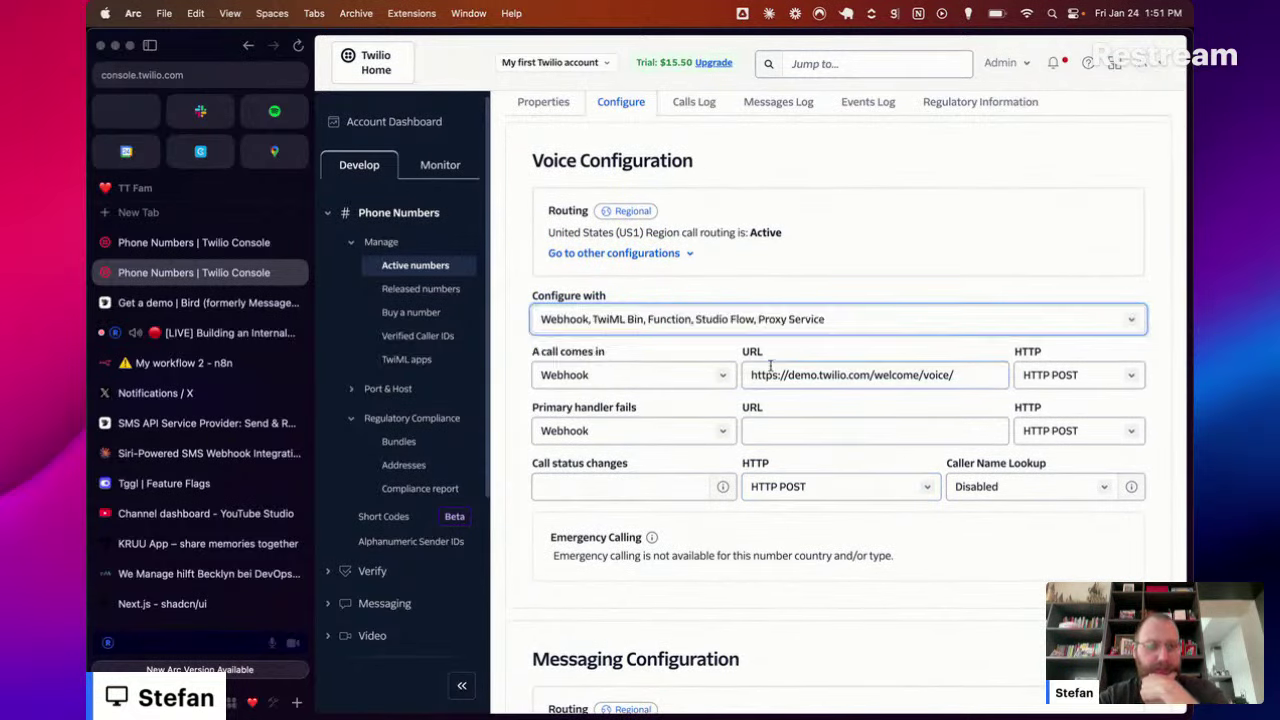
scroll(836, 400, "down", 1)
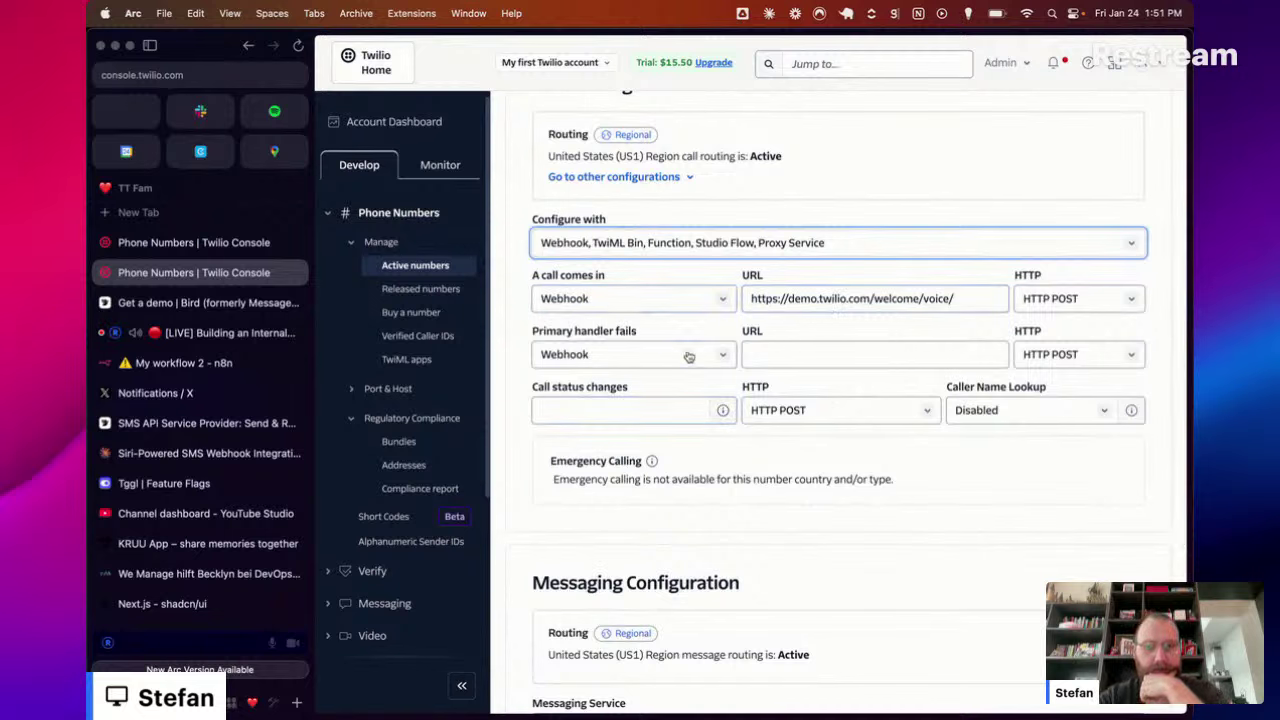
scroll(683, 382, "down", 2)
scroll(683, 382, "down", 2)
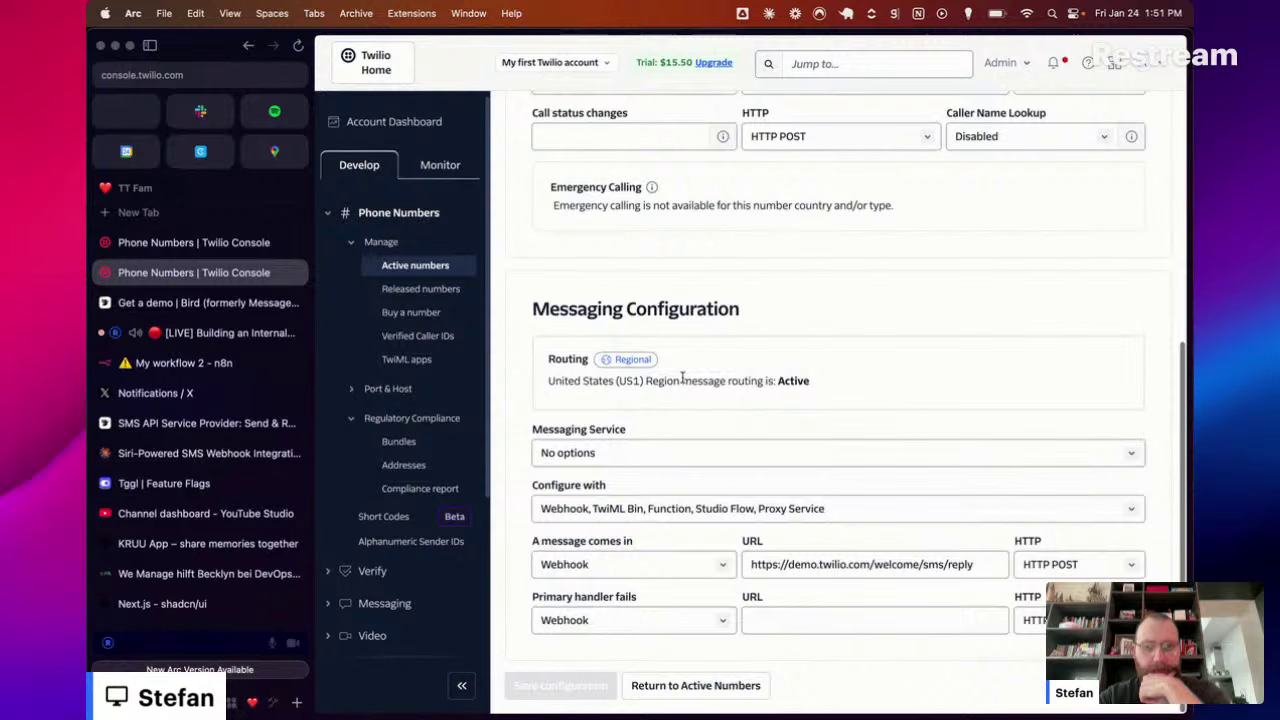
Step: Check the Messaging Configuration options, keep Webhook as the handler for incoming messages, and clear its demo URL
left_click(656, 452)
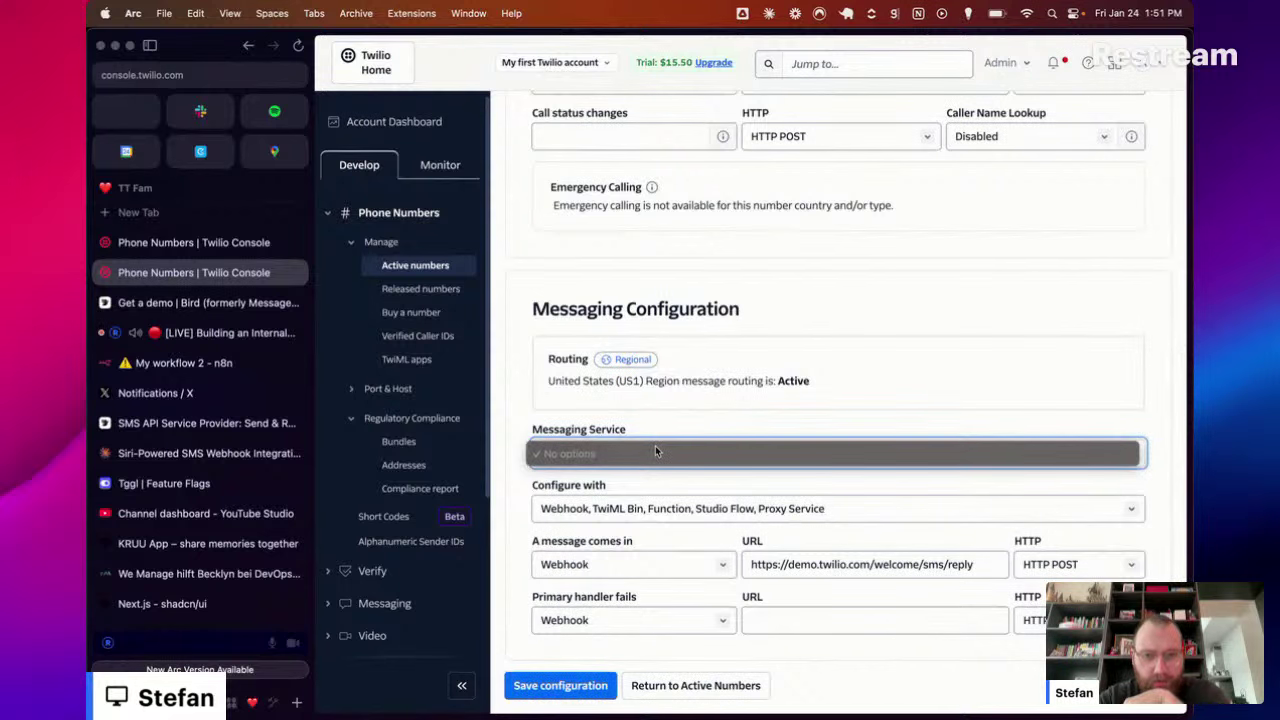
left_click(658, 506)
left_click(659, 564)
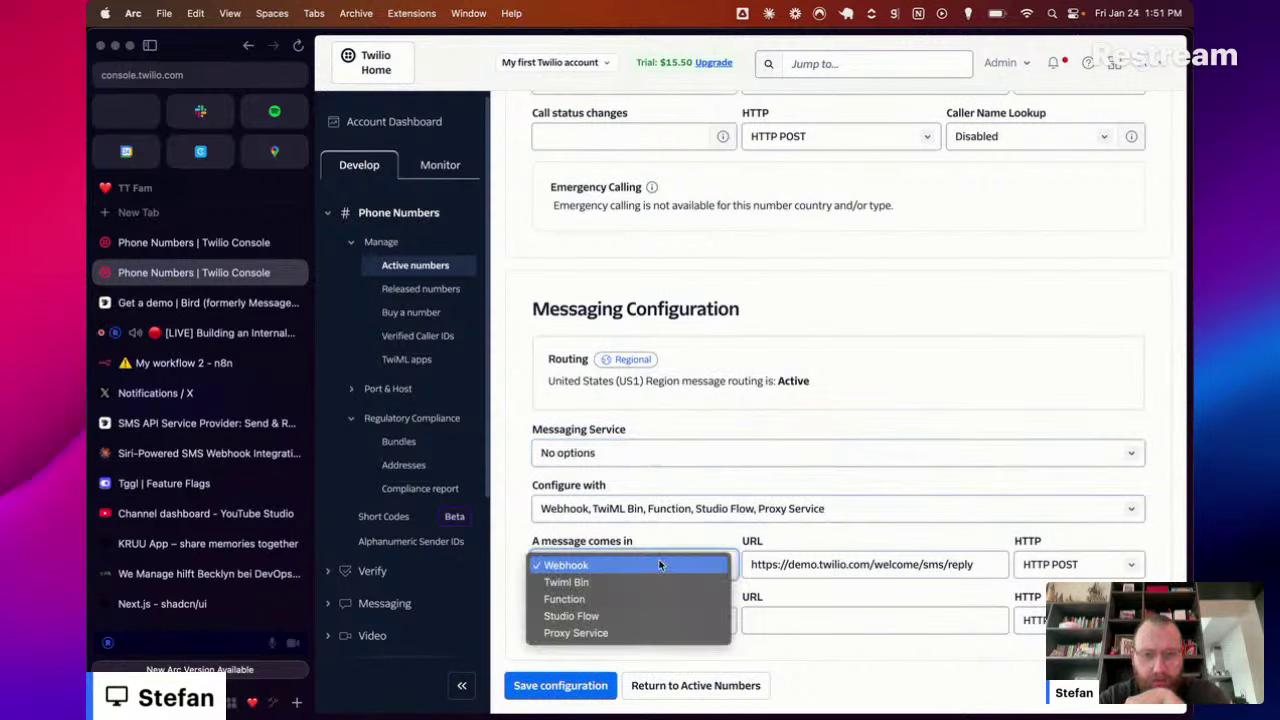
left_click(659, 565)
triple_click(995, 563)
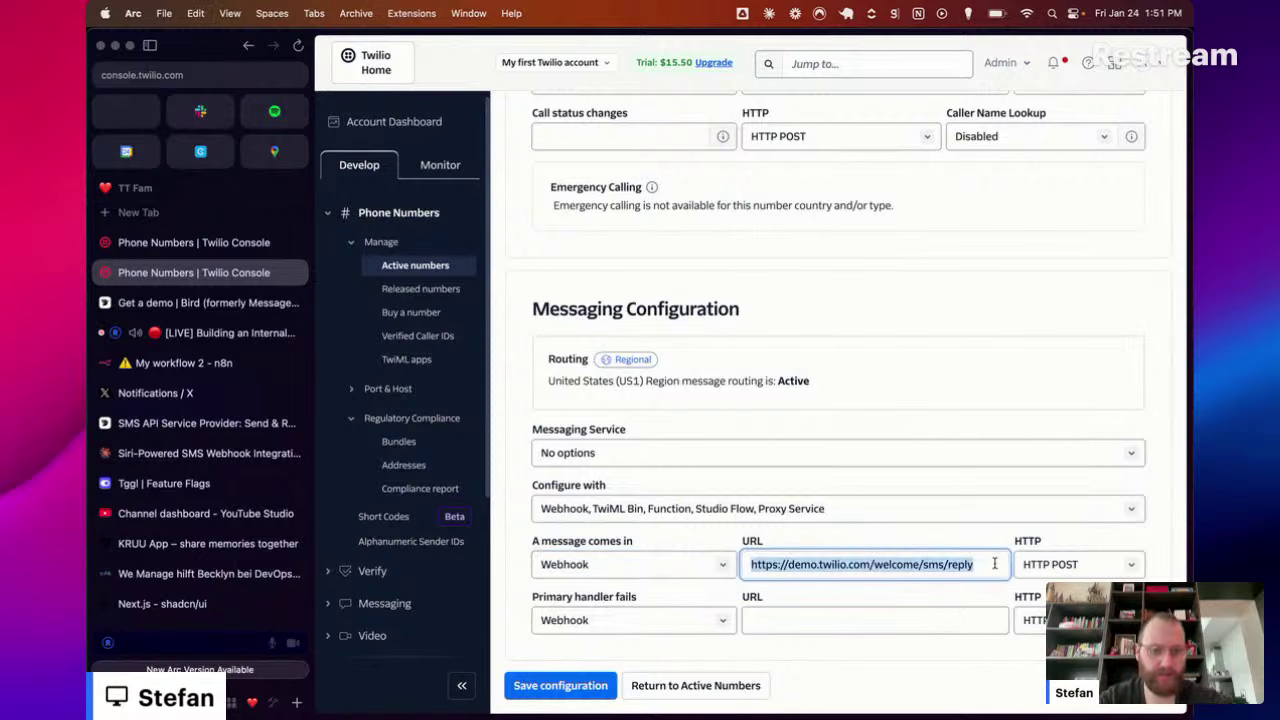
key("BackSpace")
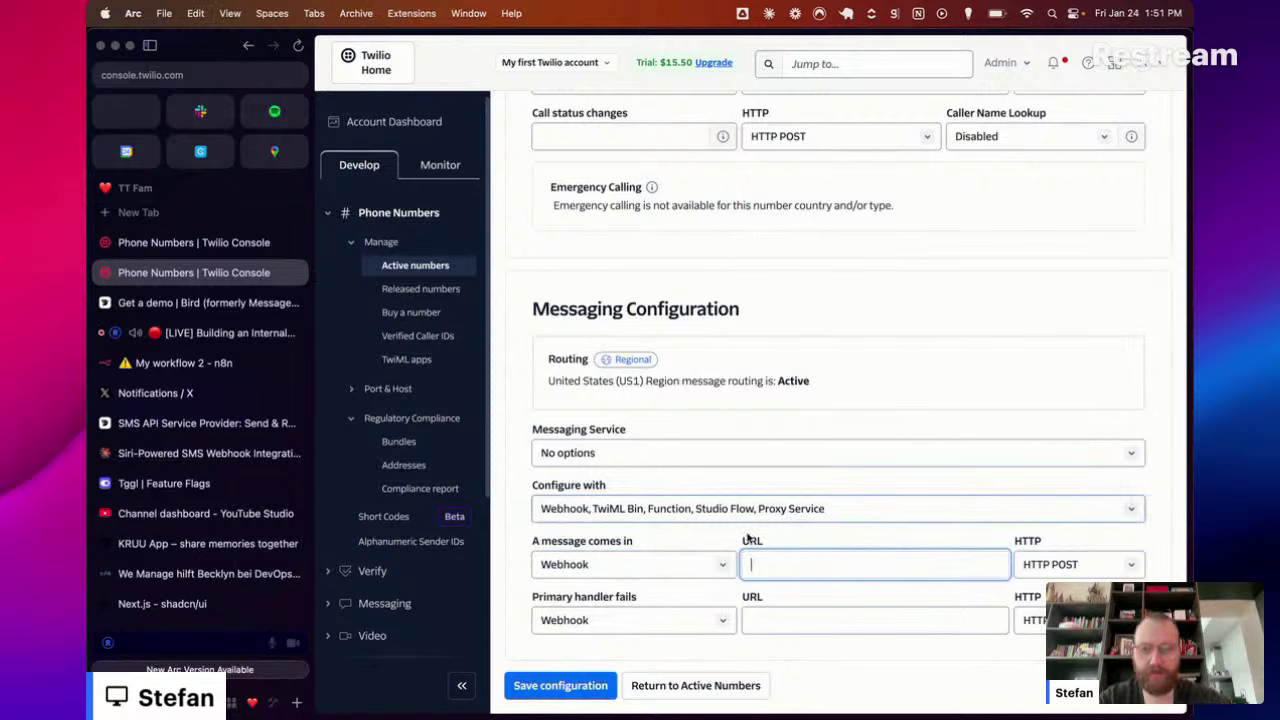
Step: Switch to the n8n workflow "My workflow 2" and copy the Webhook node's test URL
left_click(205, 363)
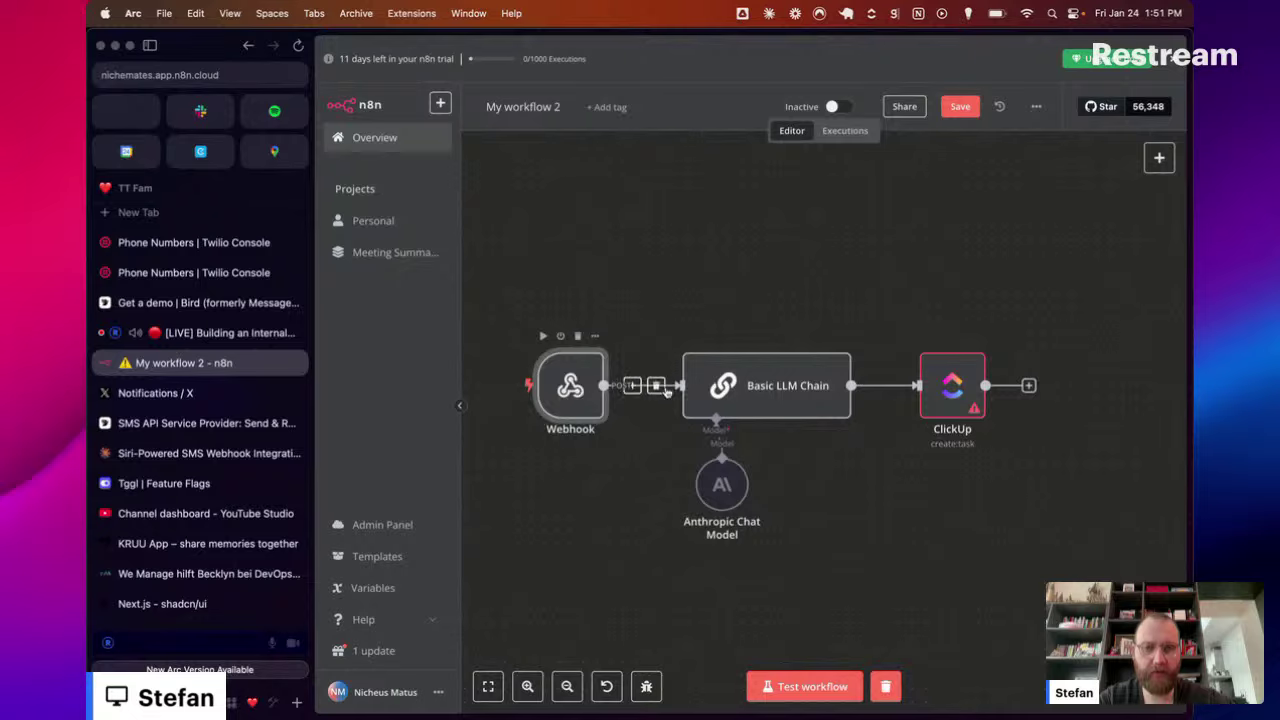
double_click(572, 388)
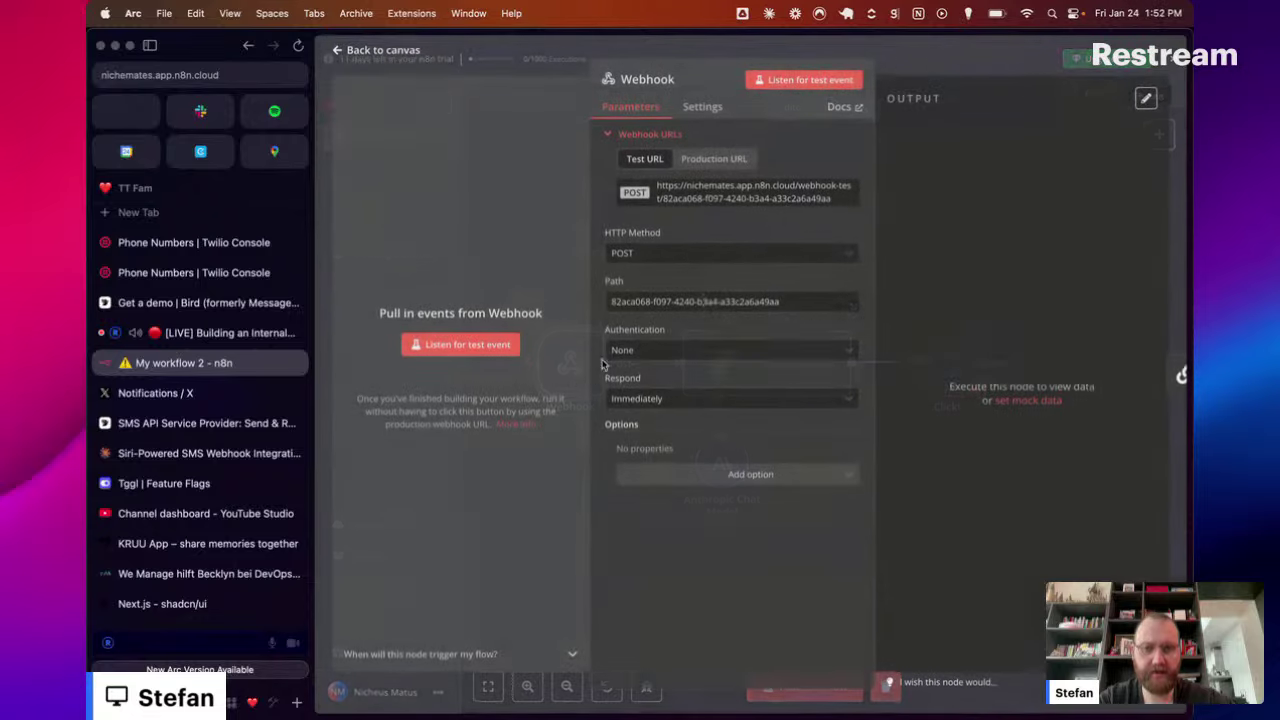
left_click(697, 194)
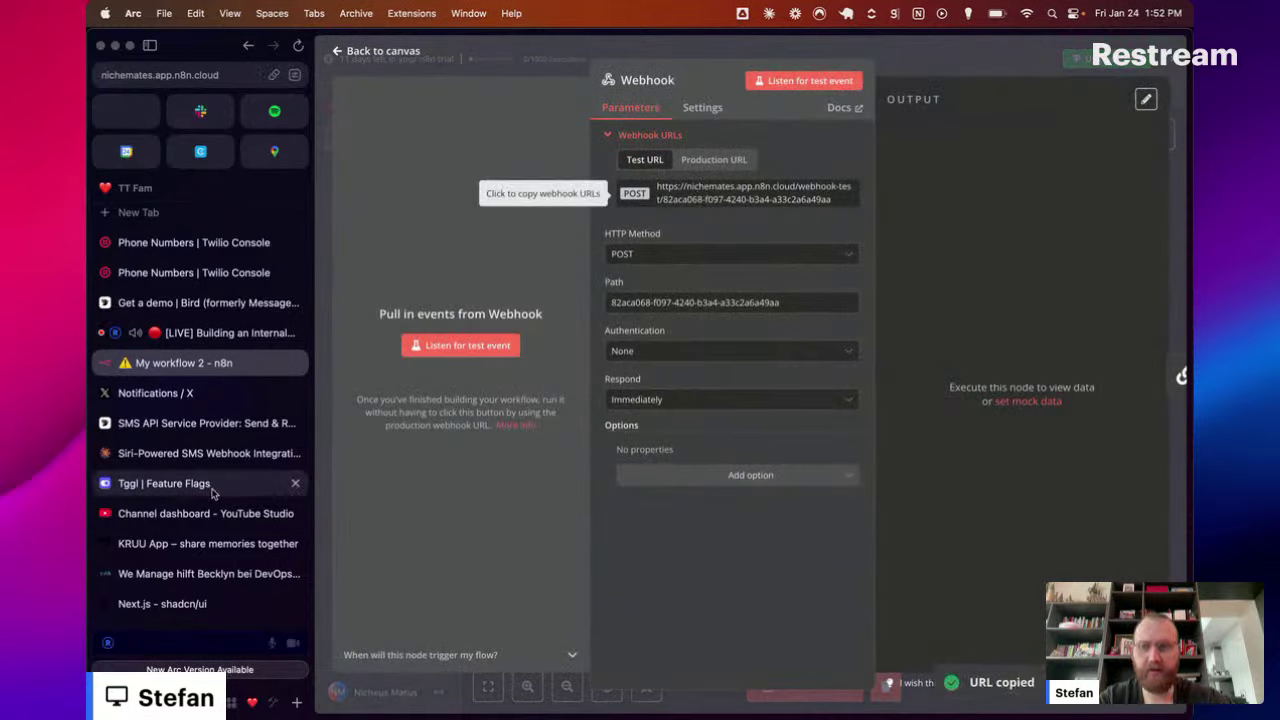
Step: Back in the Twilio Console, set the incoming message webhook URL to the copied n8n test URL and save the configuration
left_click(215, 243)
left_click(215, 272)
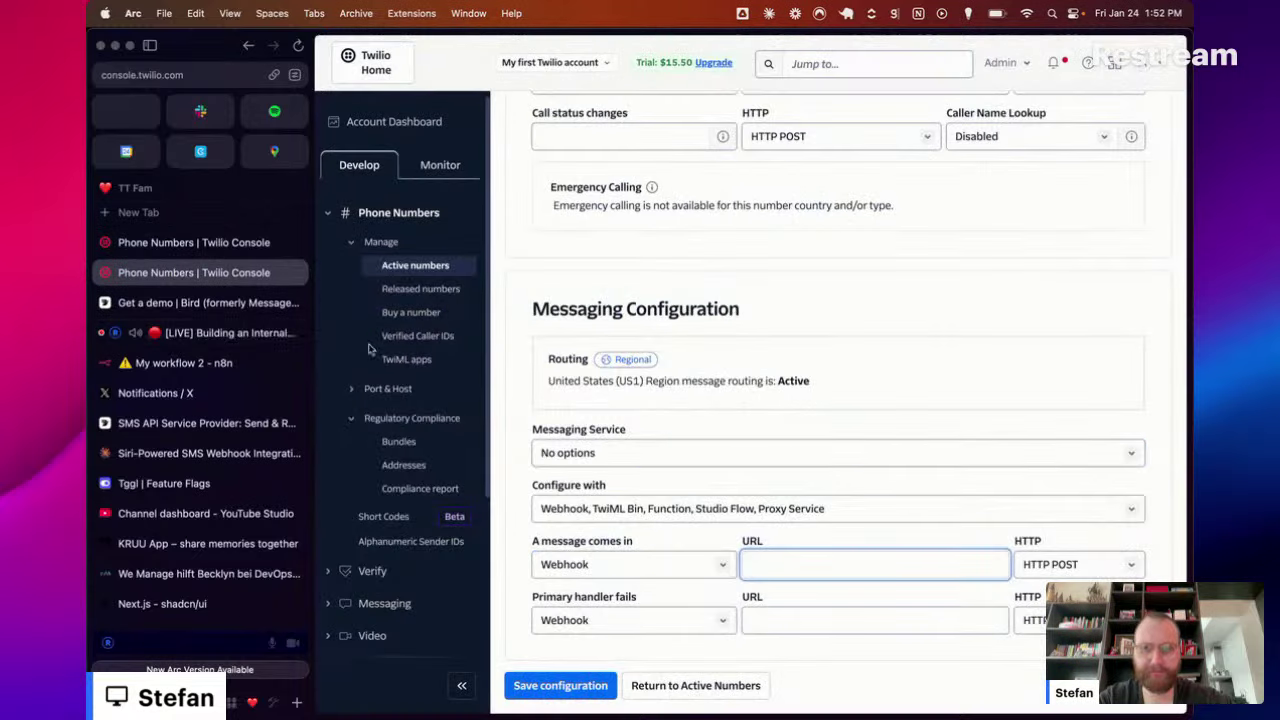
key("super+v")
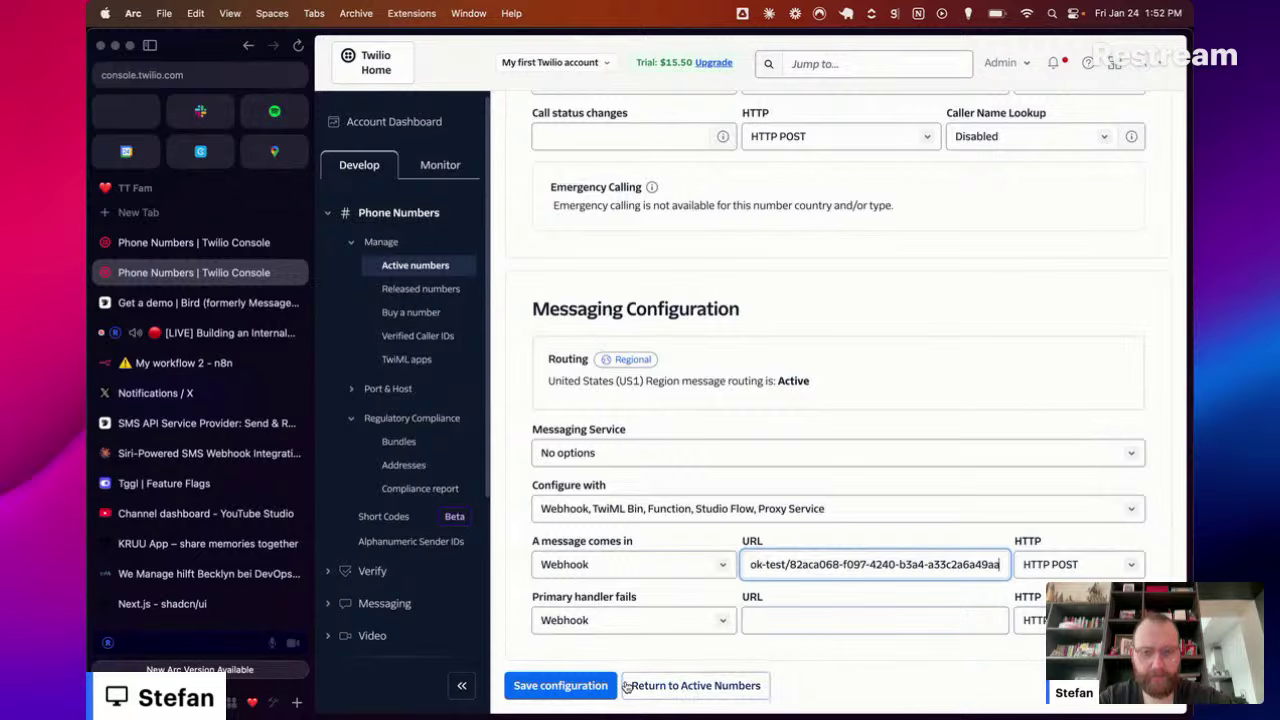
scroll(717, 597, "up", 8)
scroll(676, 597, "down", 2)
scroll(676, 597, "down", 5)
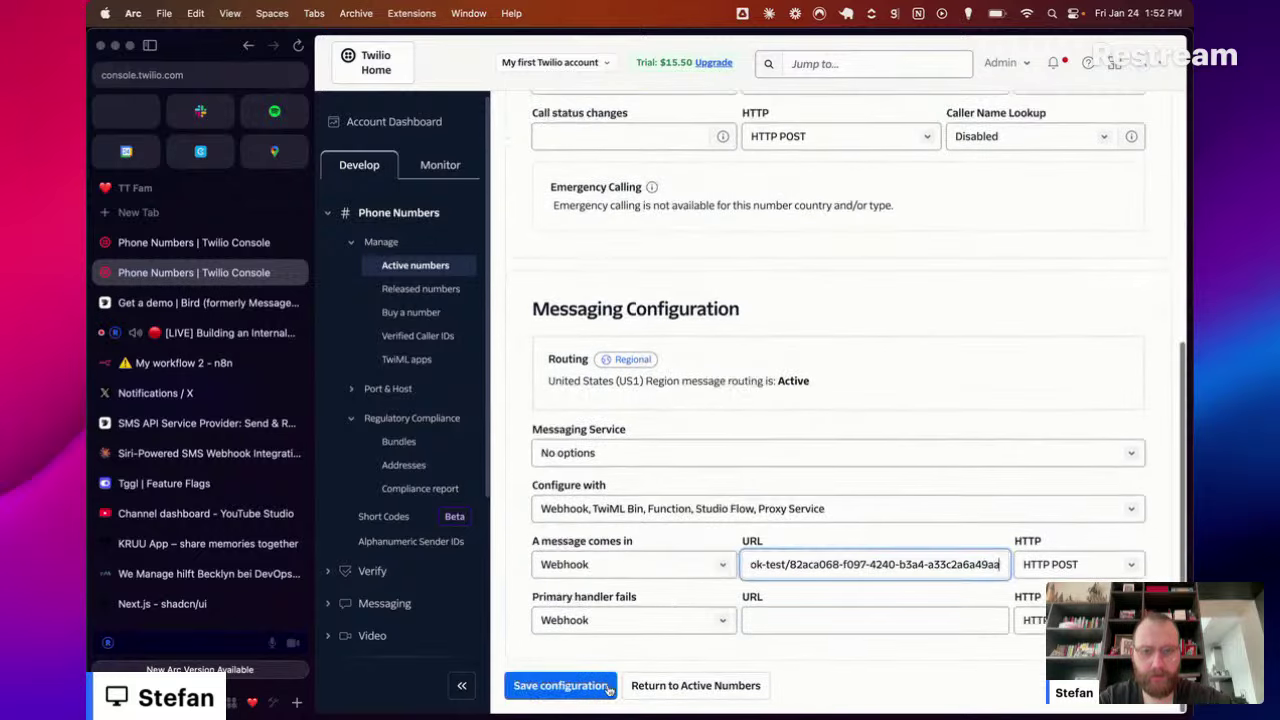
left_click(561, 686)
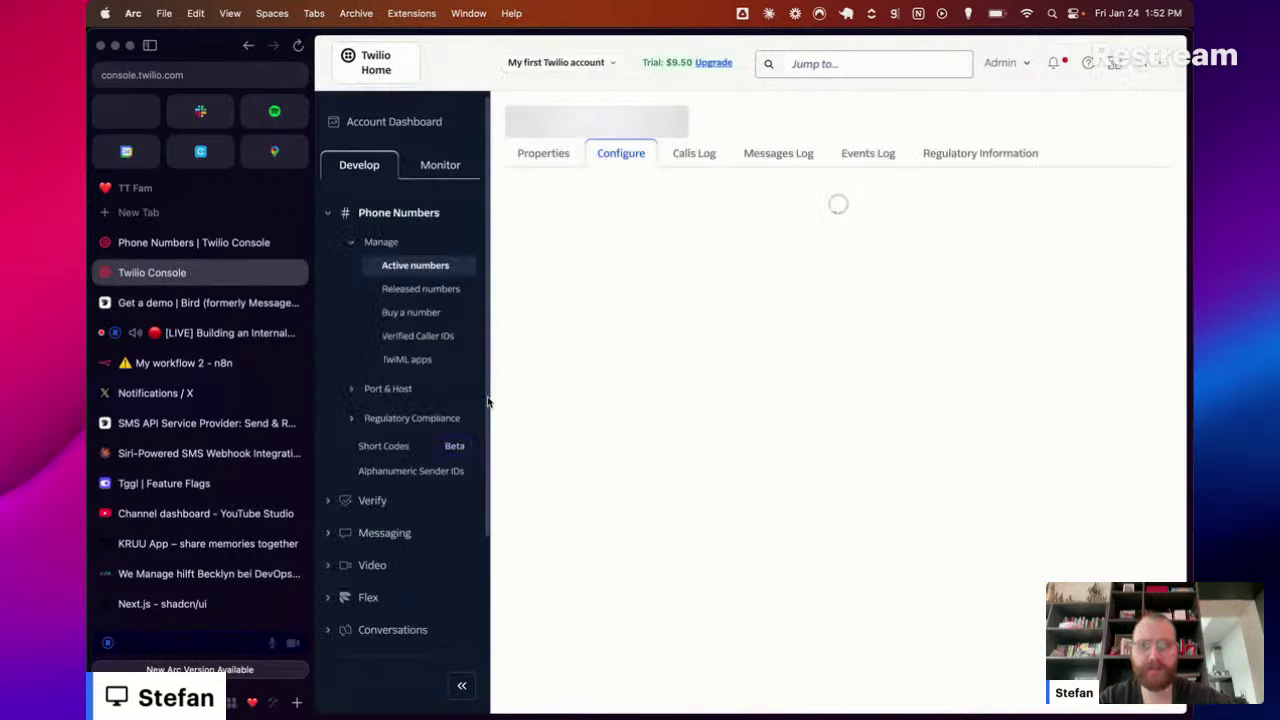
Step: Review the number's saved voice and messaging configuration, including the incoming message webhook URL
scroll(690, 460, "down", 2)
scroll(700, 474, "down", 3)
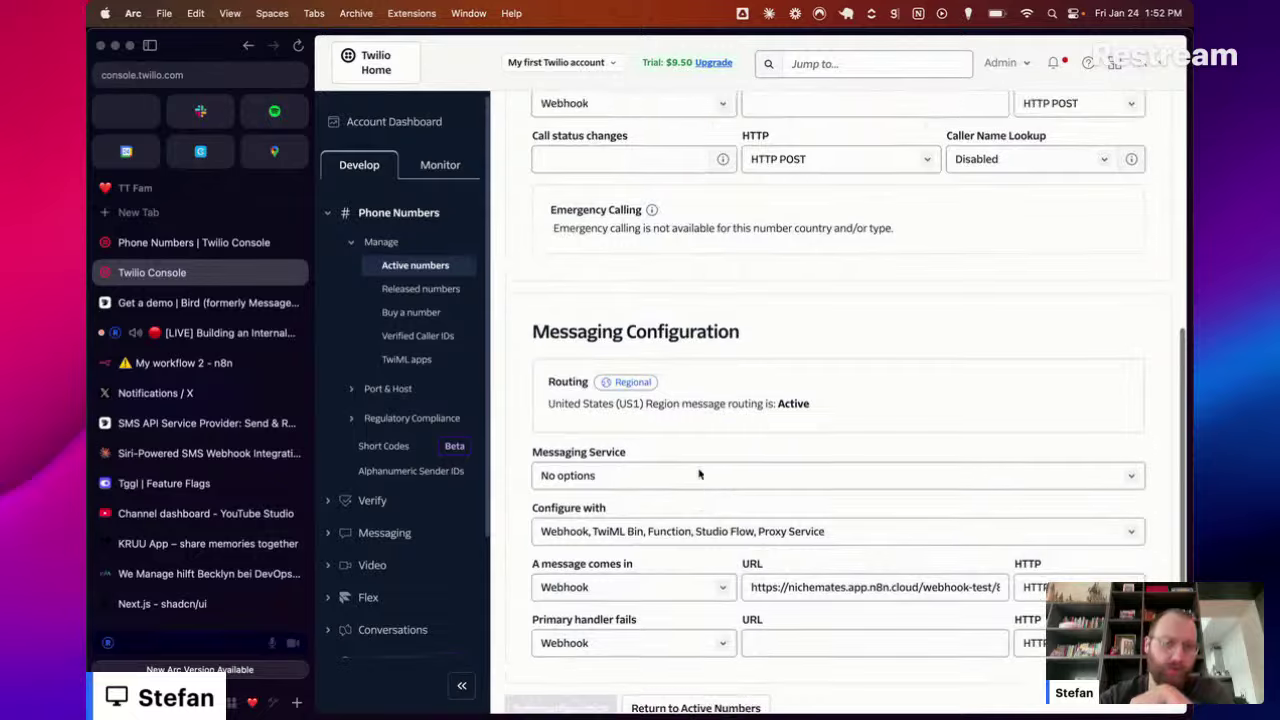
scroll(700, 471, "up", 5)
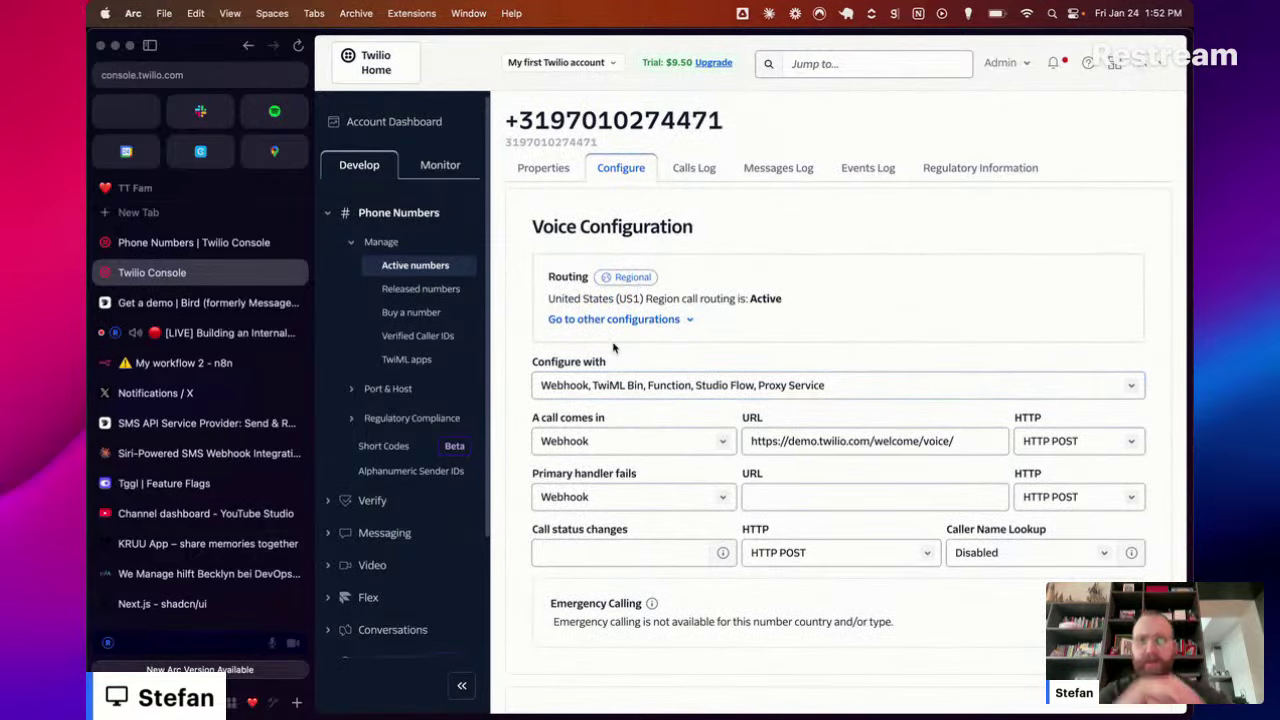
scroll(628, 300, "down", 5)
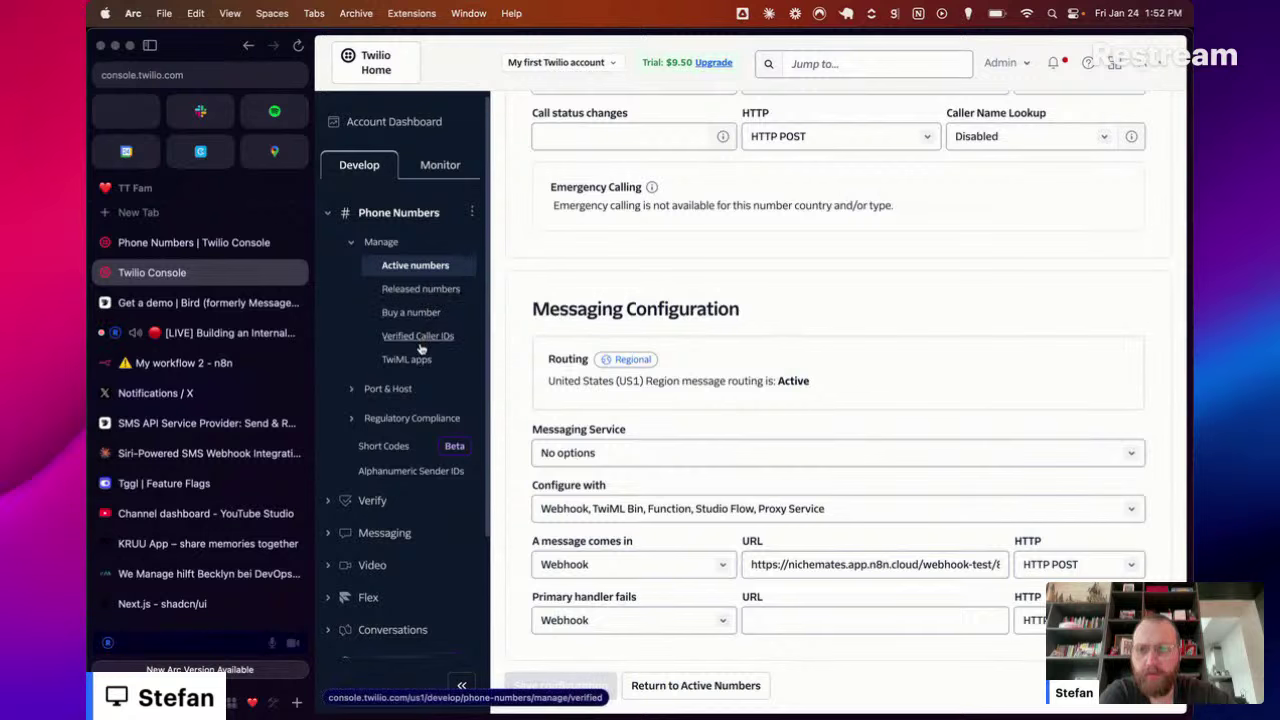
scroll(646, 259, "up", 4)
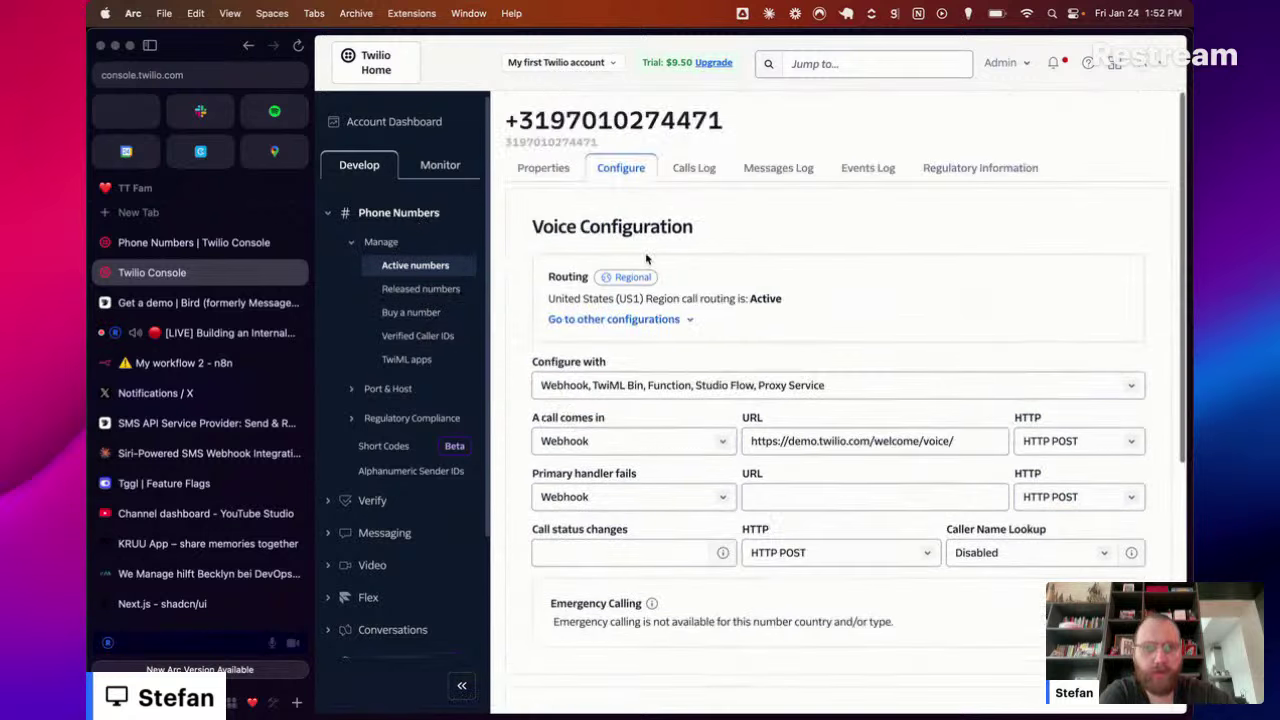
Step: Select the purchased phone number in the page heading, switch to the Messages app, and open the conversation search
double_click(521, 117)
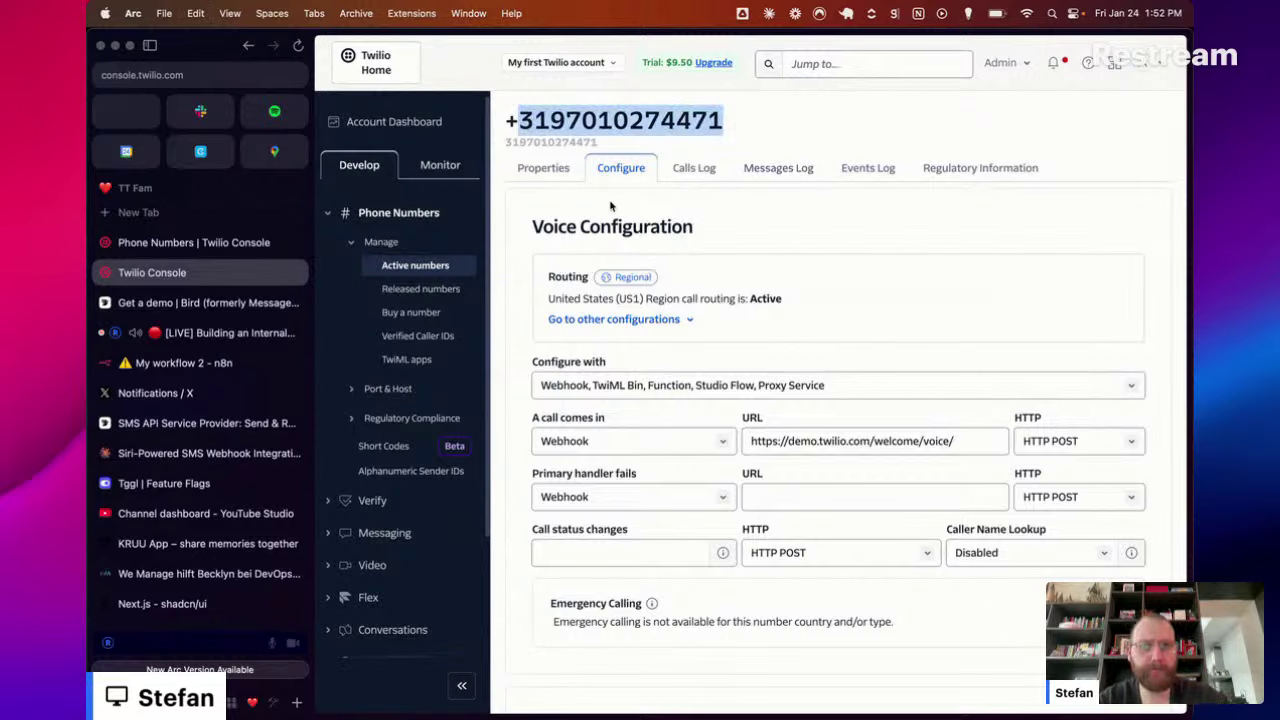
key("super+Tab")
left_click(497, 366)
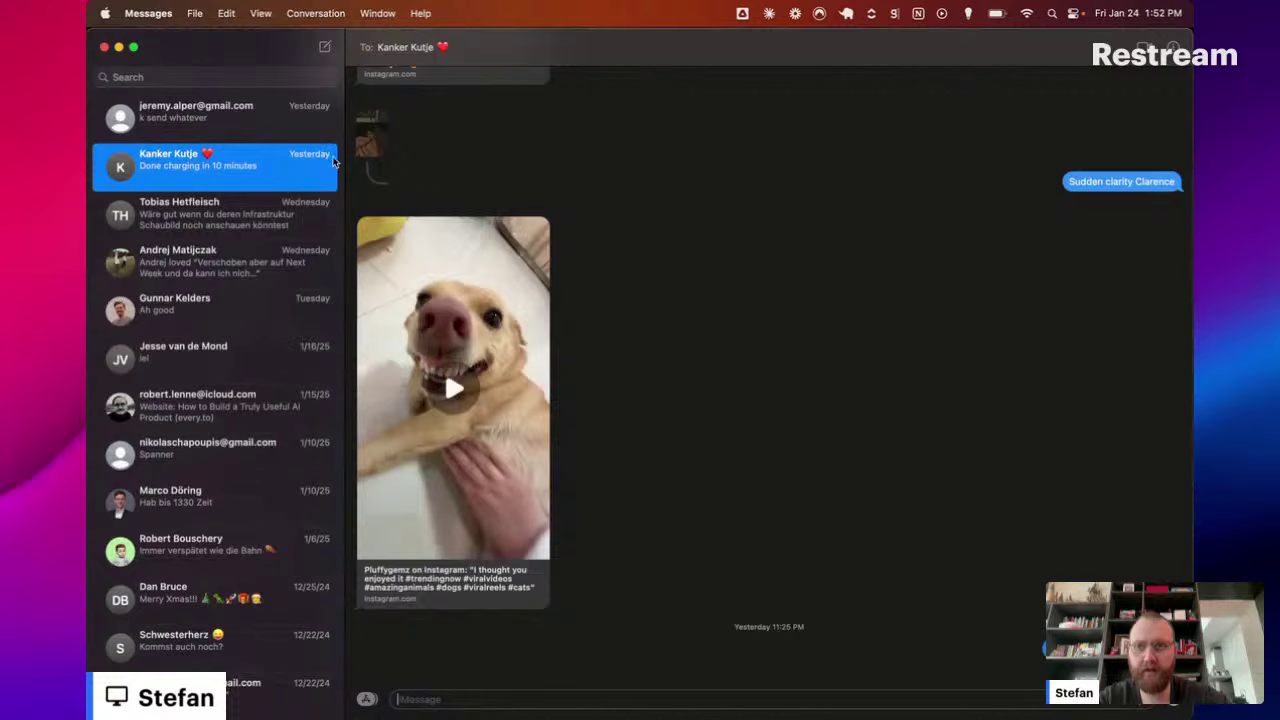
left_click(224, 77)
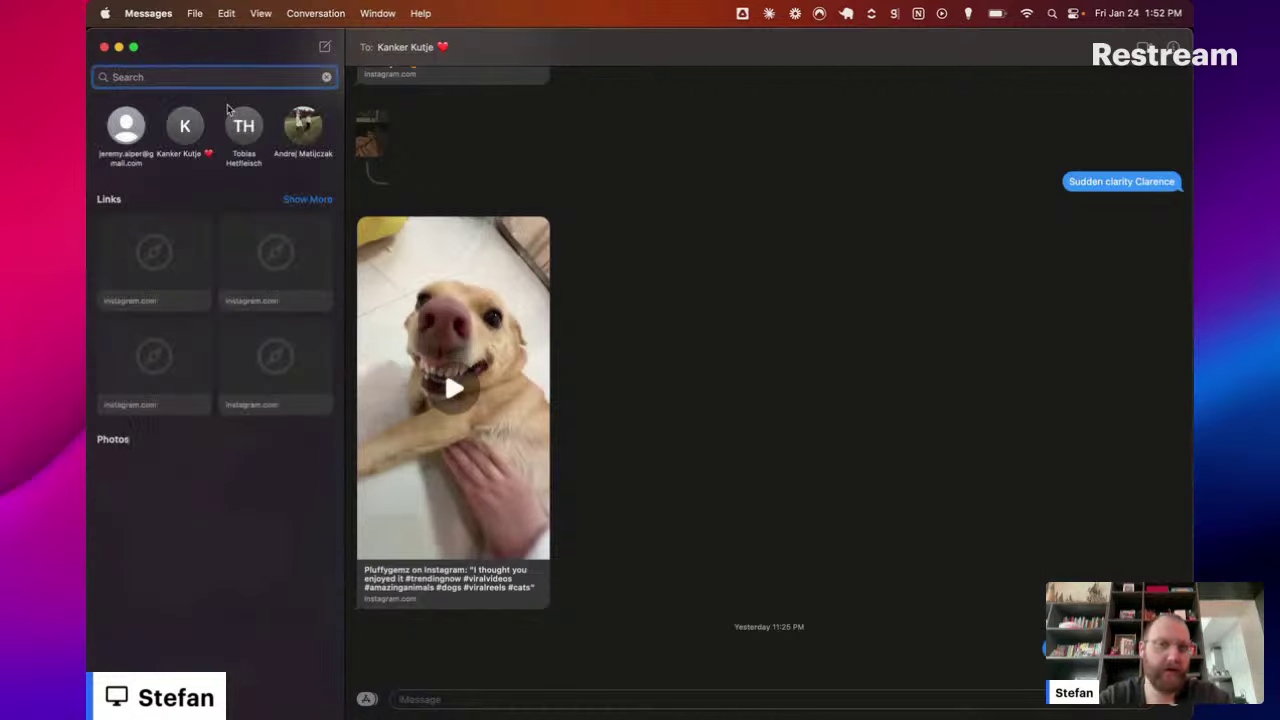
Step: Return to the Twilio Console and check the purchased number's message and call logs
key("super+Tab")
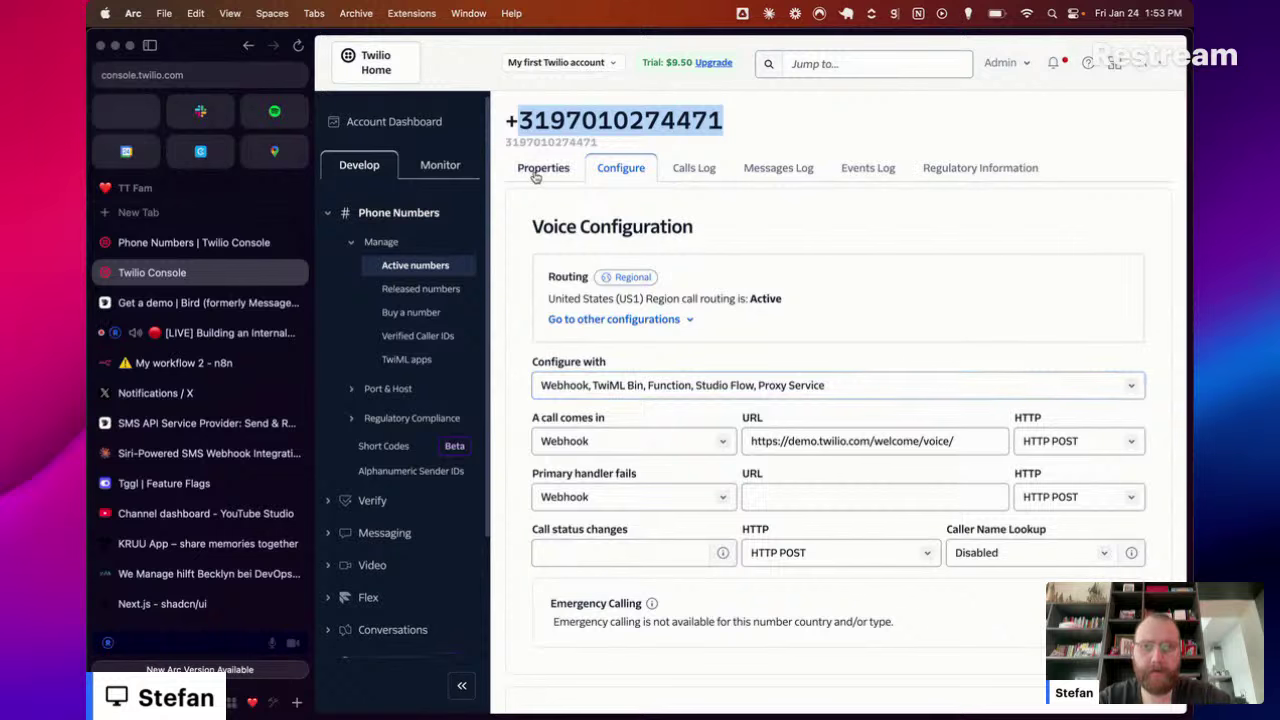
left_click(778, 168)
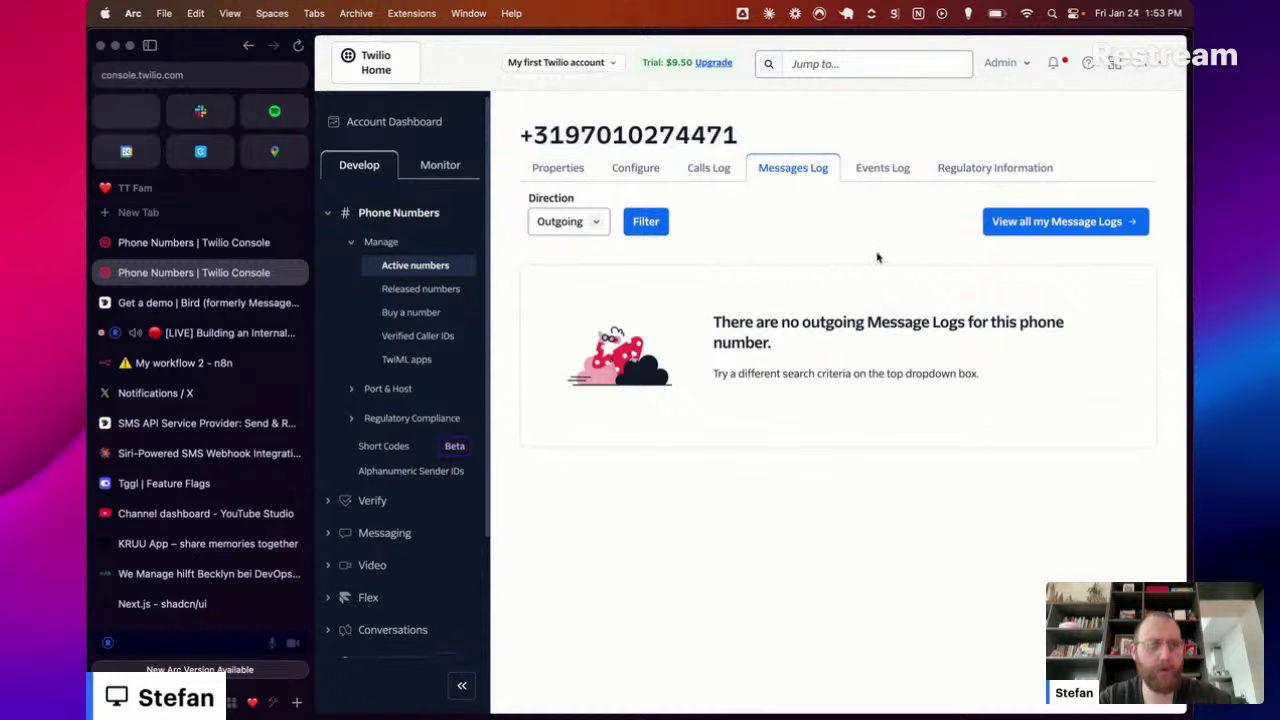
left_click(713, 172)
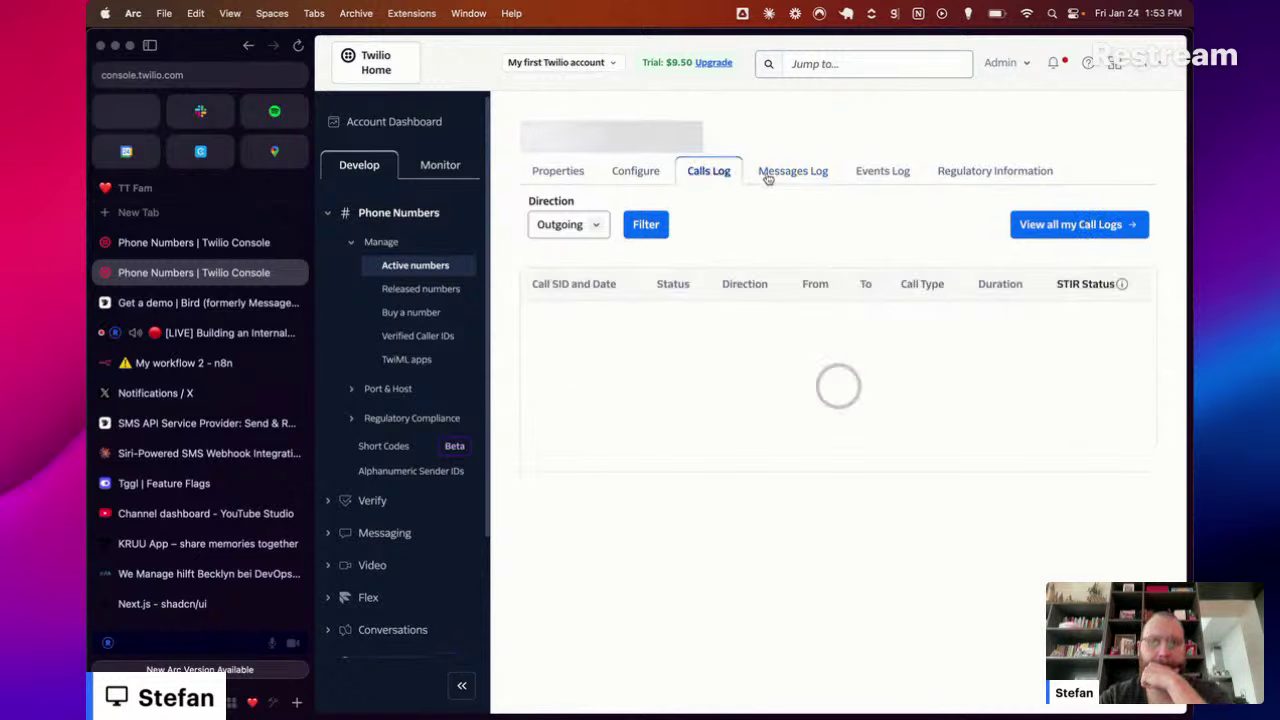
left_click(789, 170)
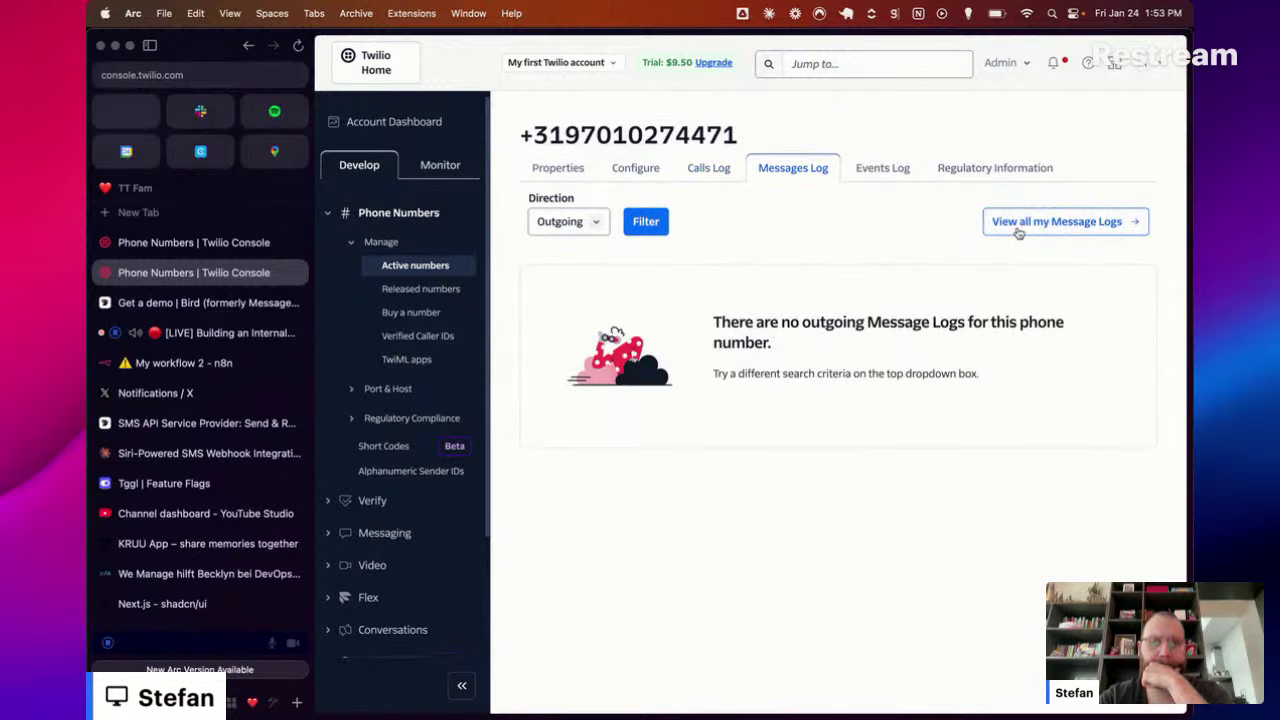
Step: Check the account-wide messaging logs and review the purchased number's webhook configuration in the active numbers list
left_click(1014, 232)
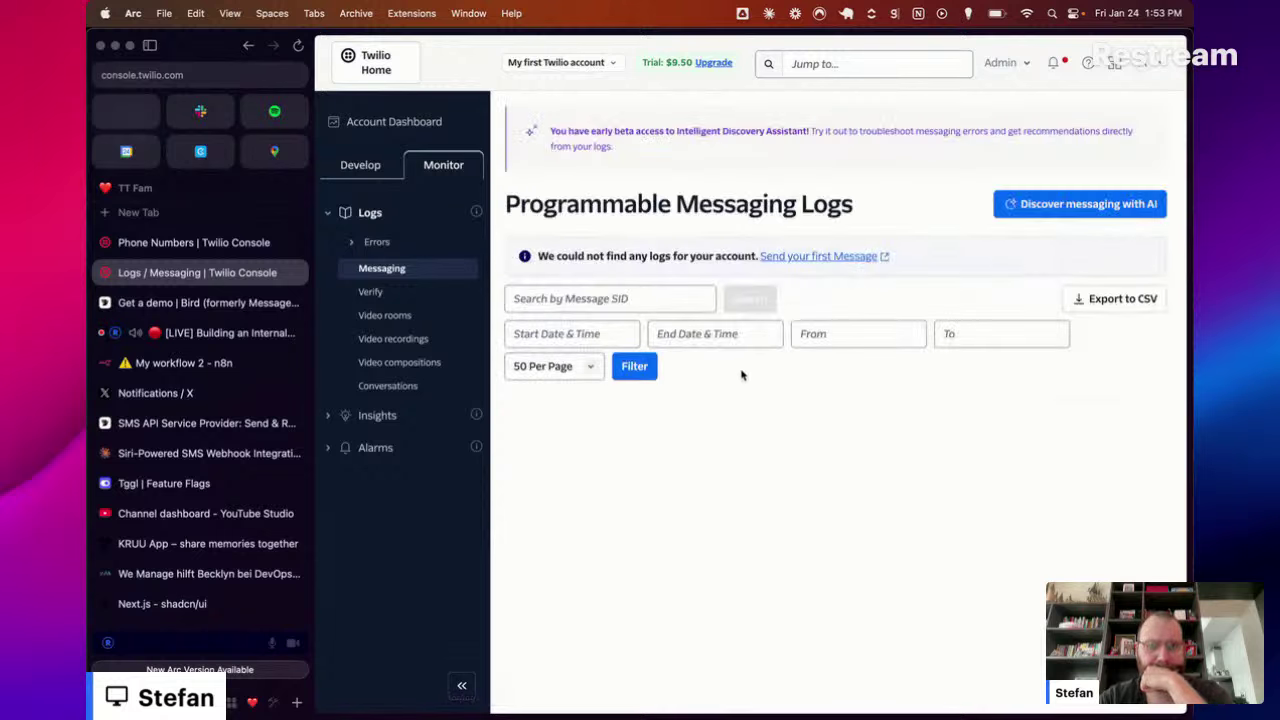
left_click(359, 165)
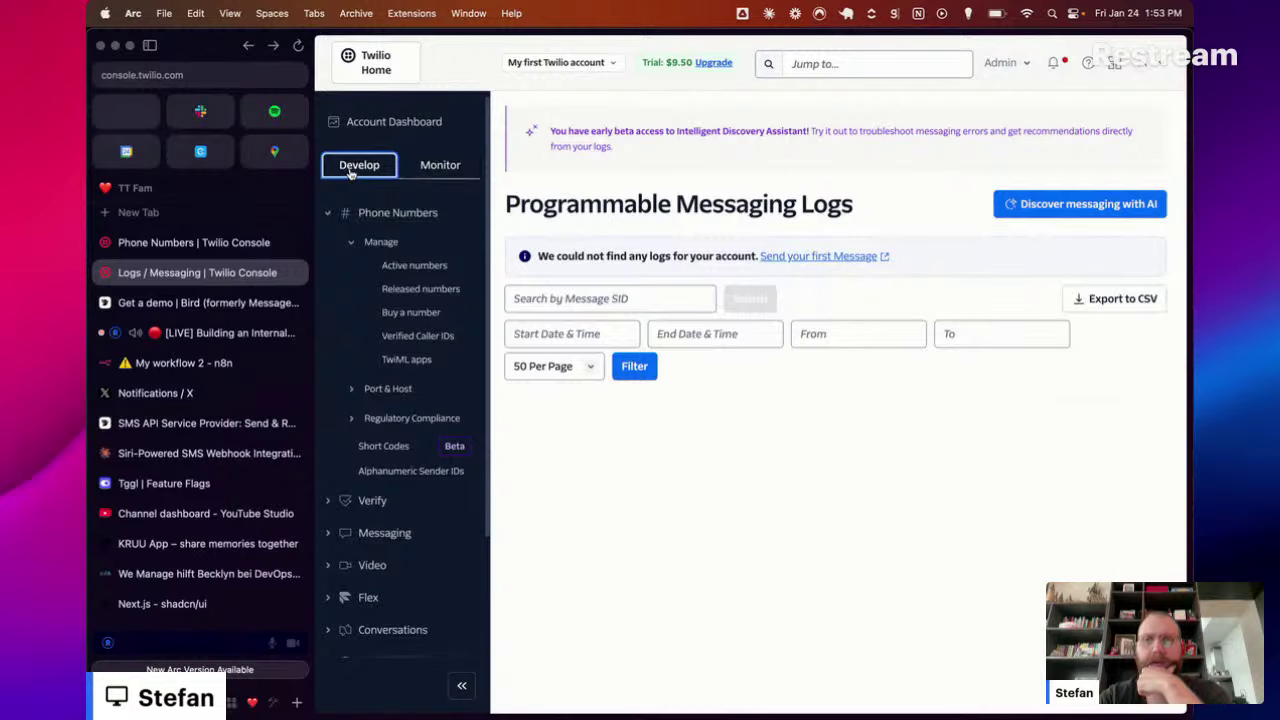
left_click(425, 265)
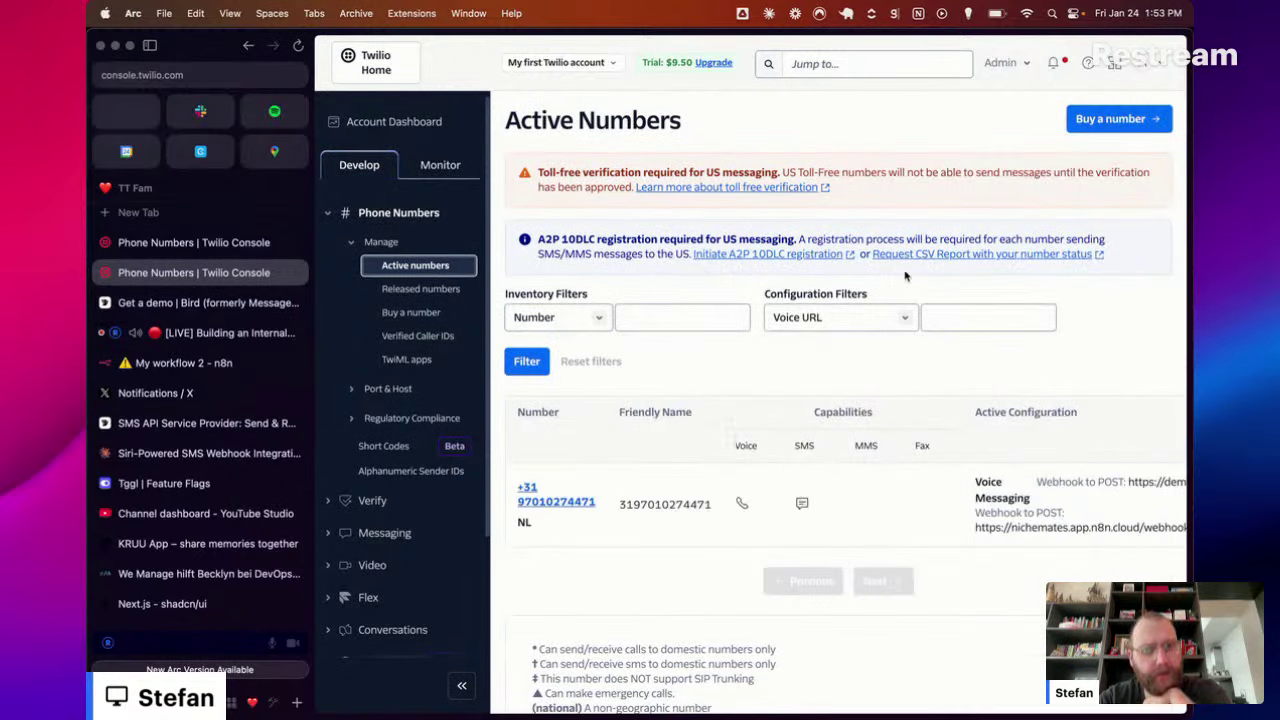
scroll(894, 228, "down", 3)
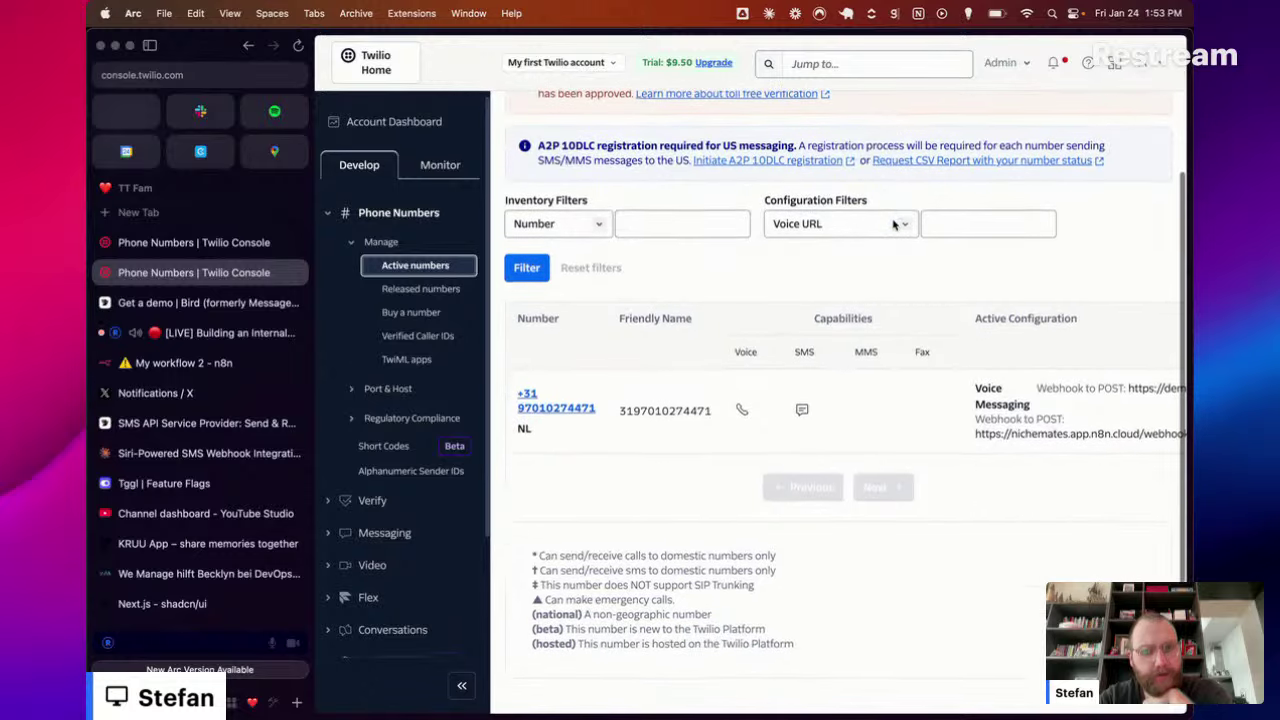
scroll(894, 230, "right", 5)
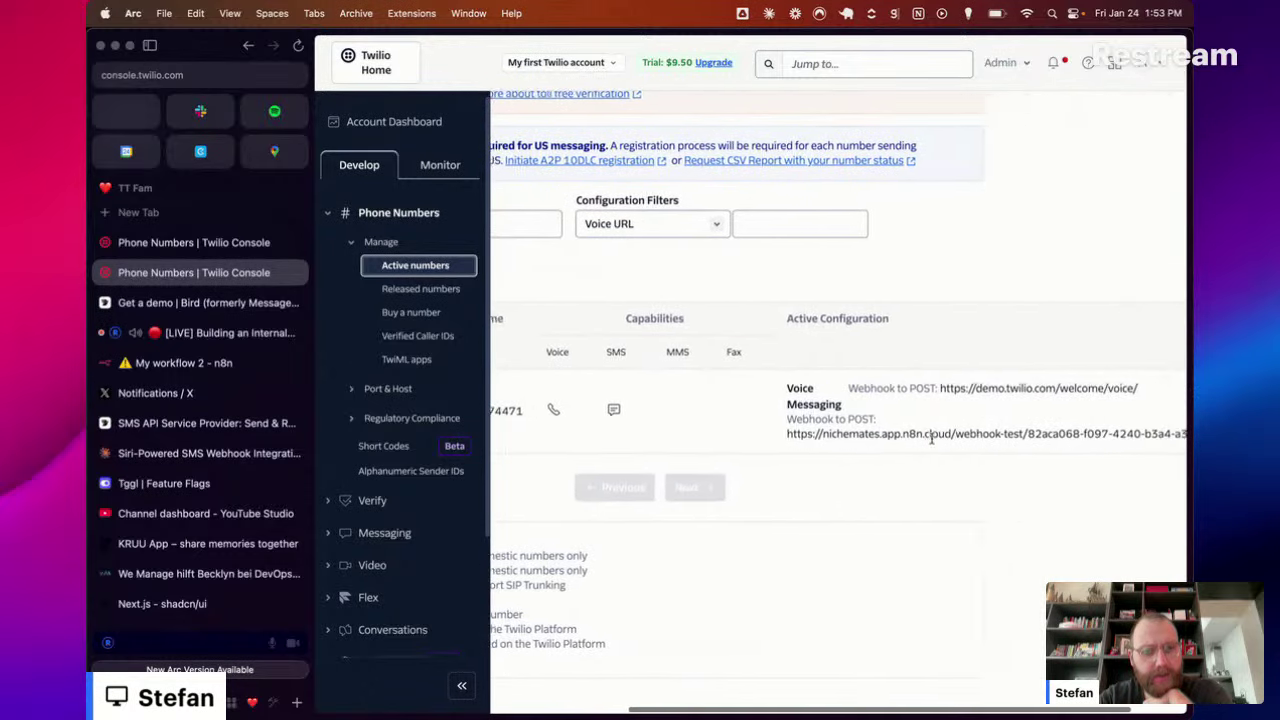
scroll(931, 438, "left", 5)
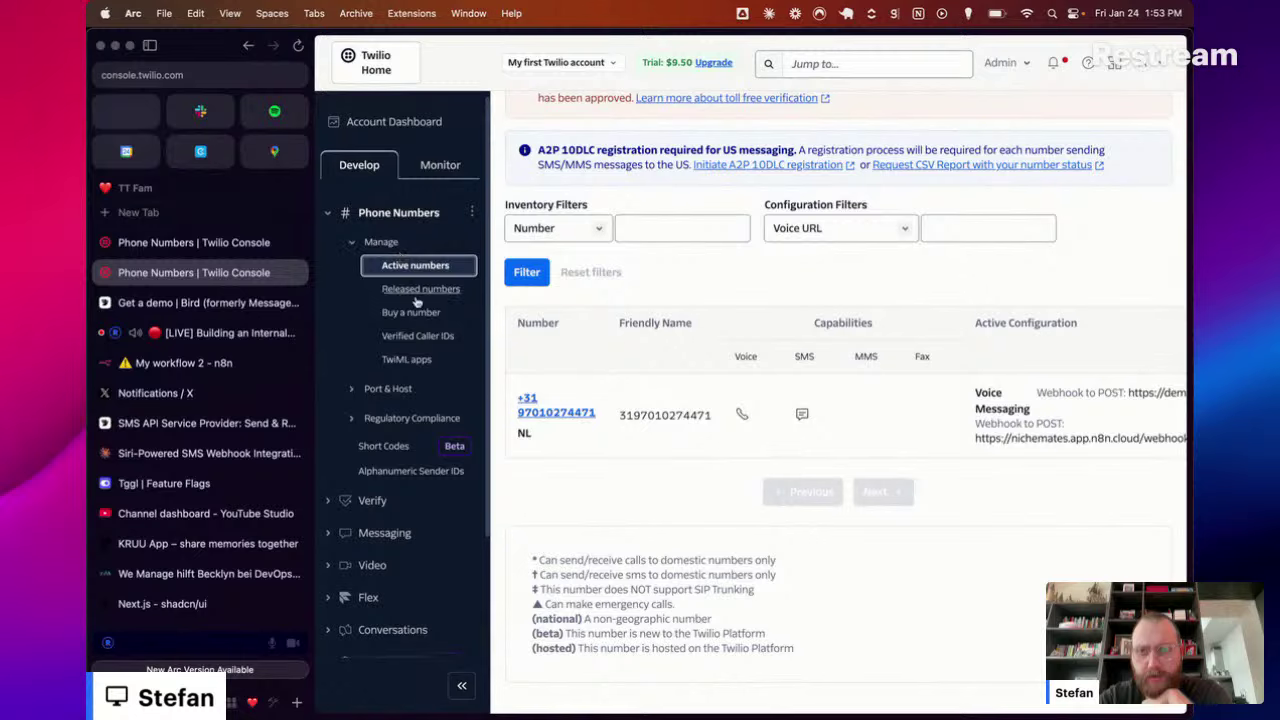
Step: Open the purchased number's details, check its calls log, and filter its messages log by Incoming direction
left_click(567, 412)
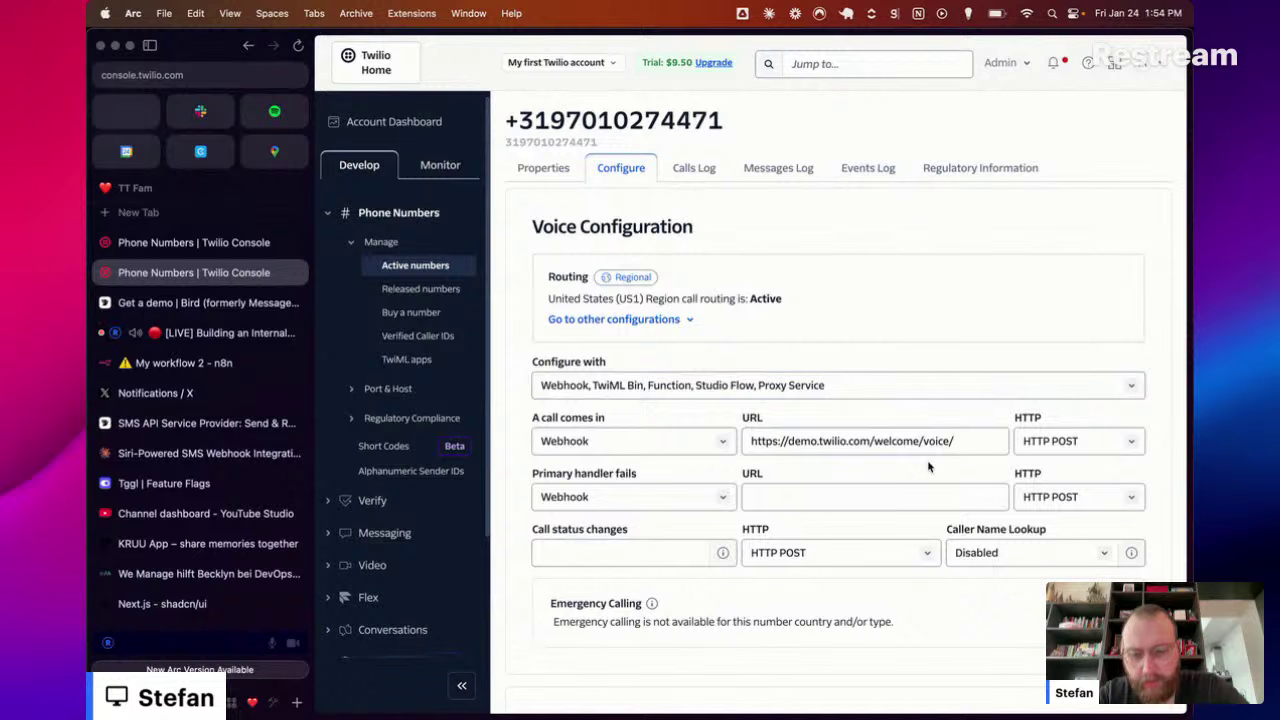
left_click(694, 168)
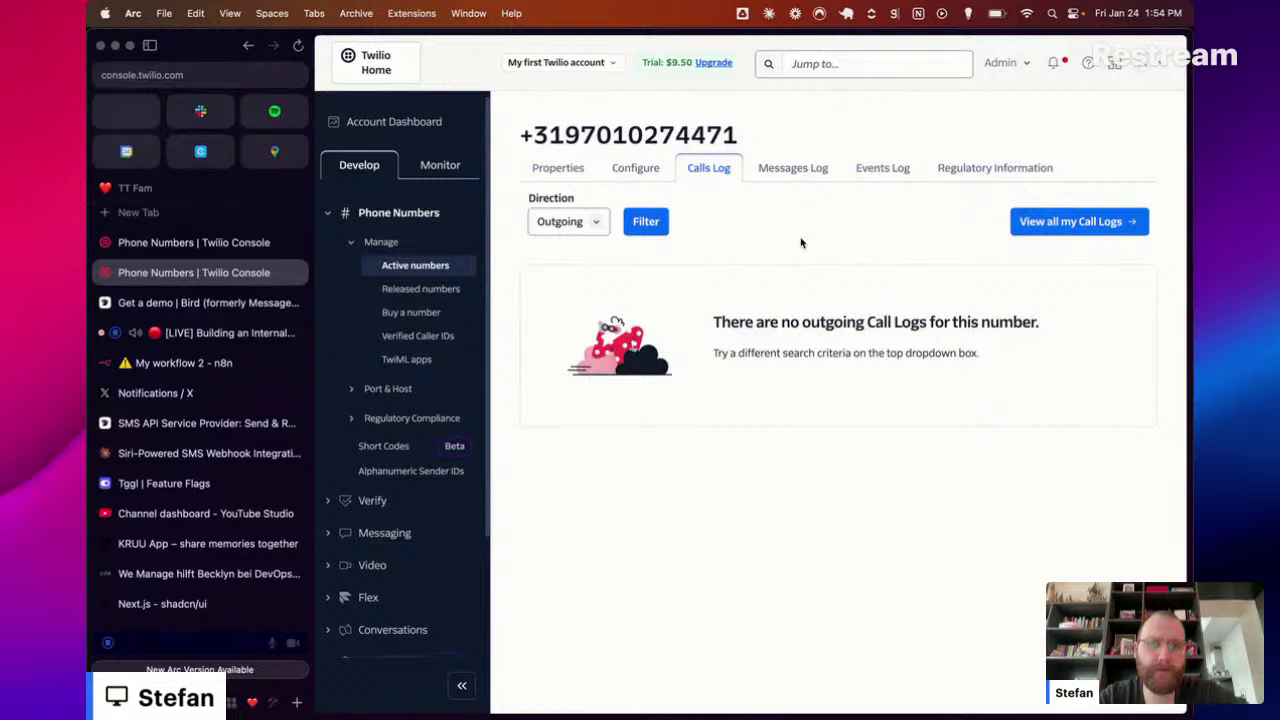
left_click(793, 170)
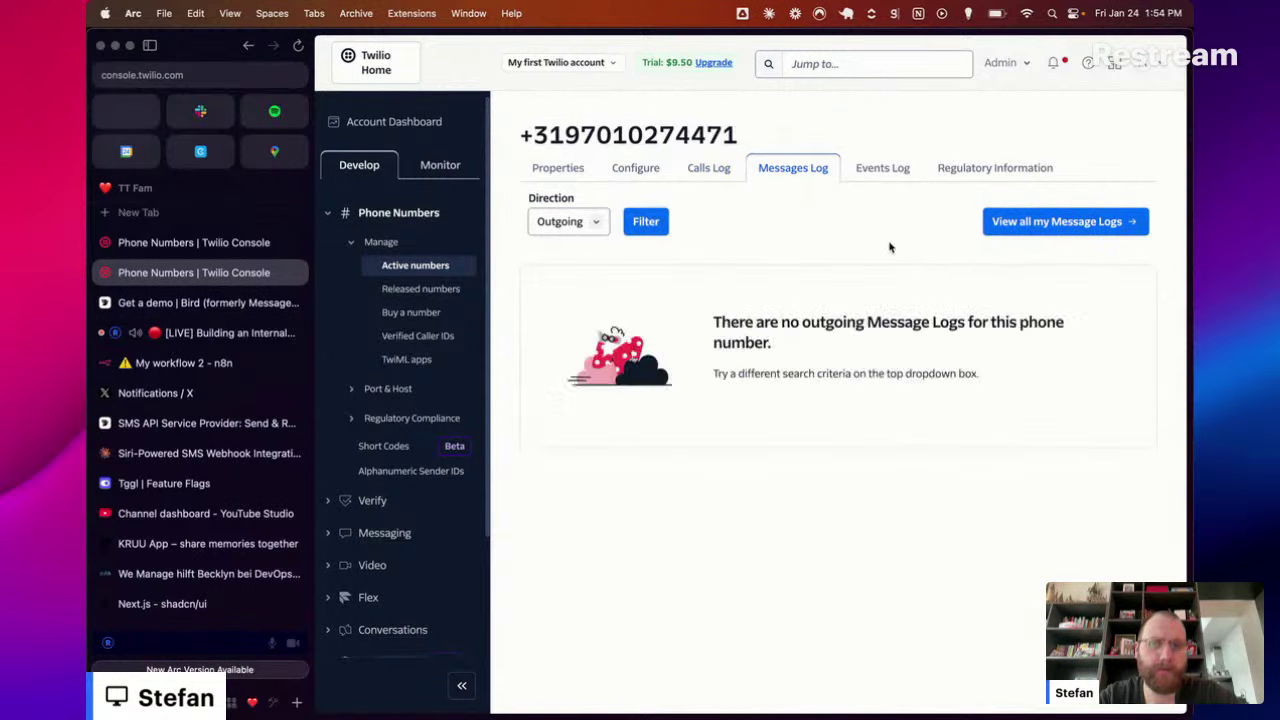
left_click(586, 220)
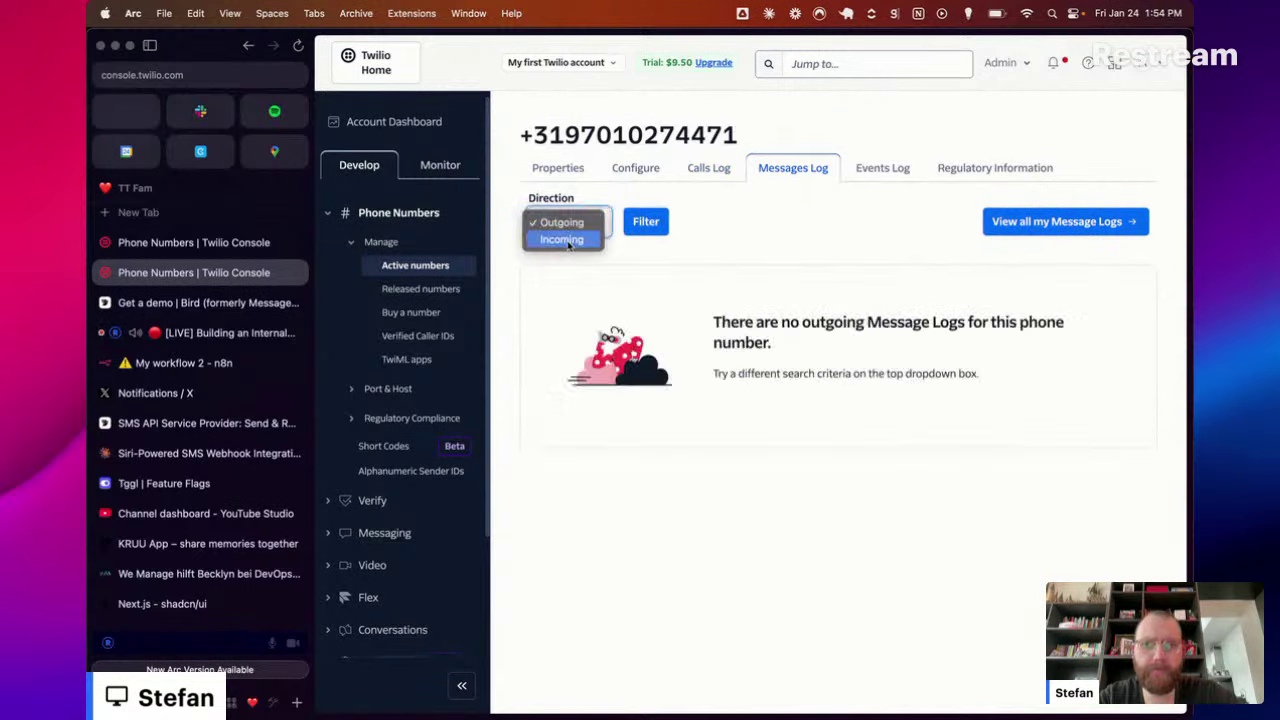
left_click(568, 238)
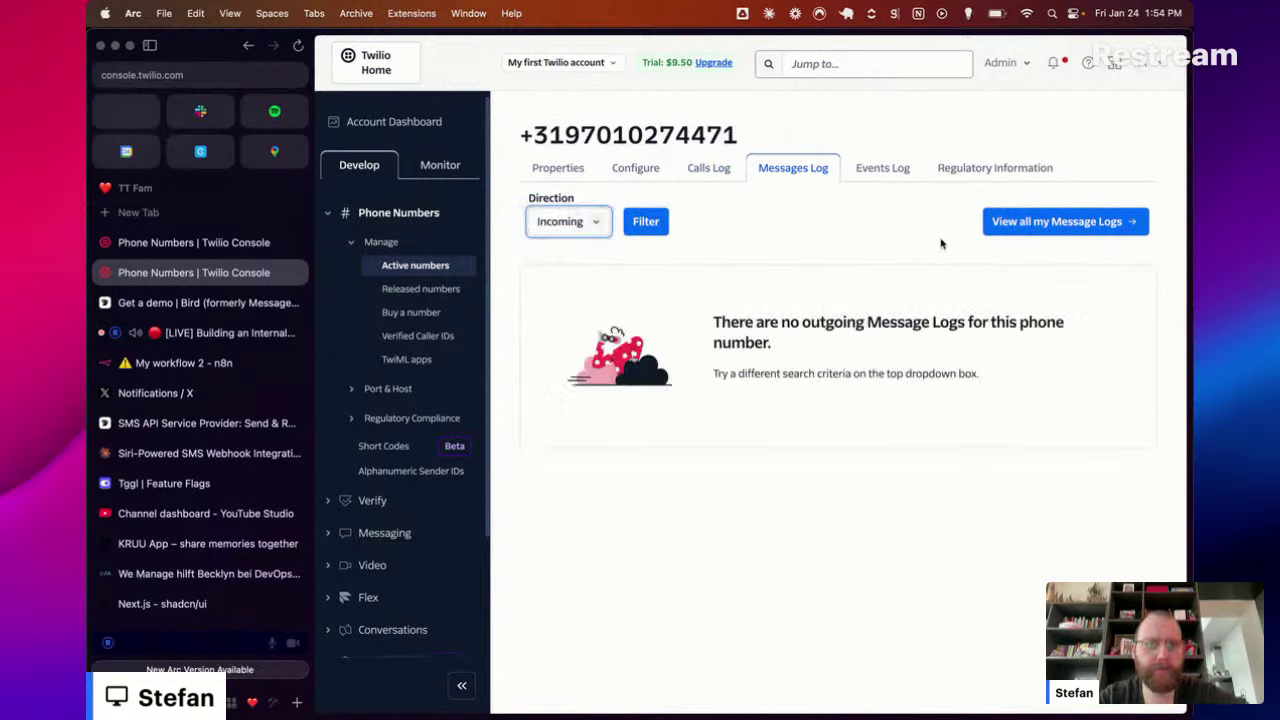
left_click(662, 226)
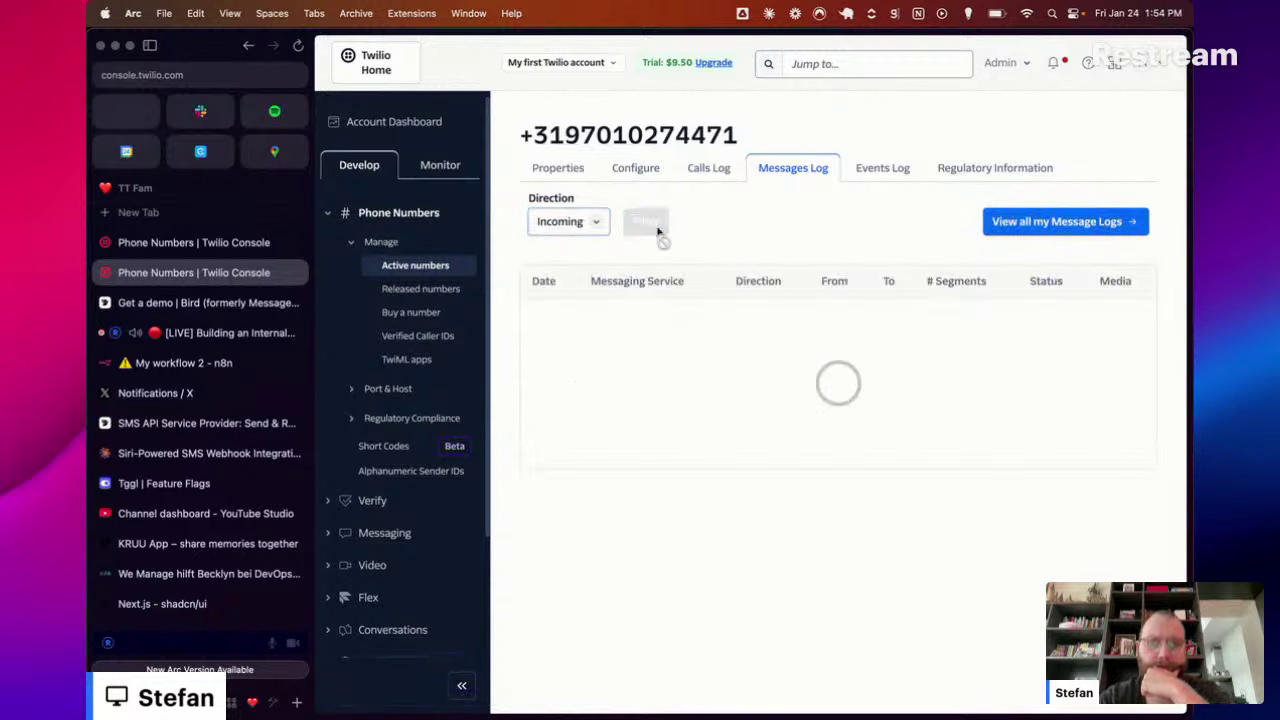
Step: Examine the purchased number's events log, properties and voice configuration, and recheck its messages log
left_click(866, 170)
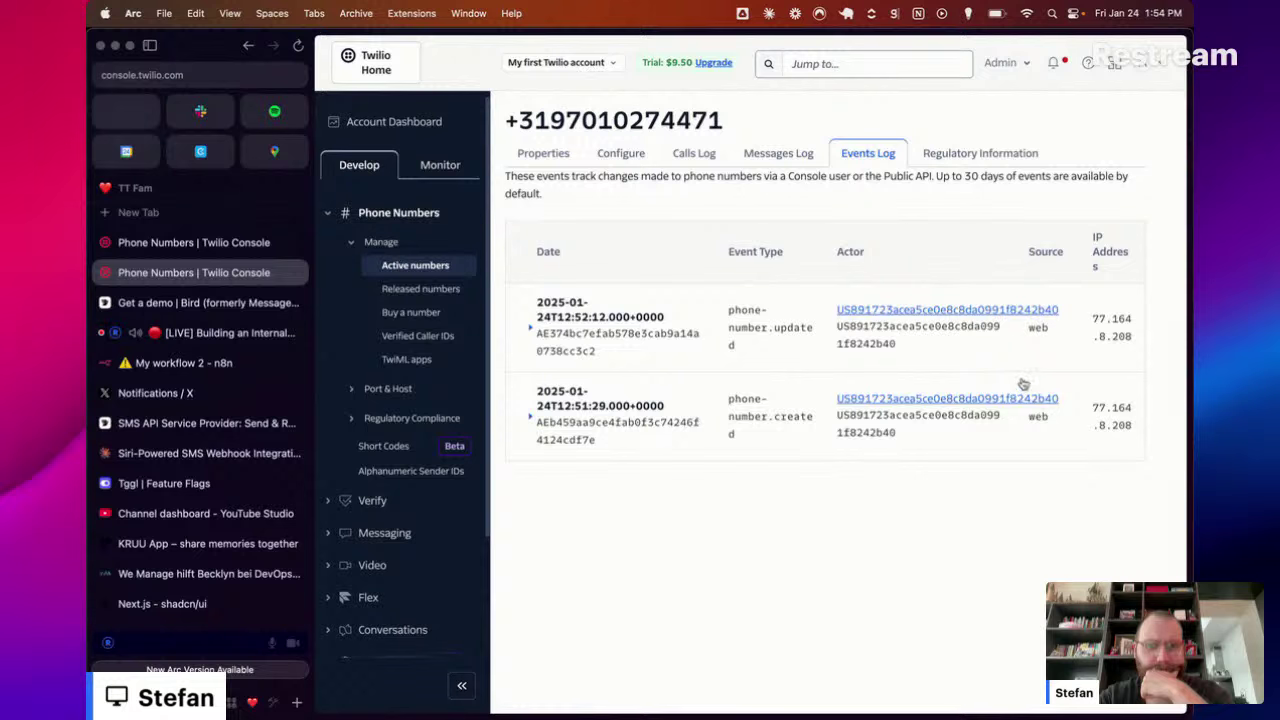
left_click(562, 158)
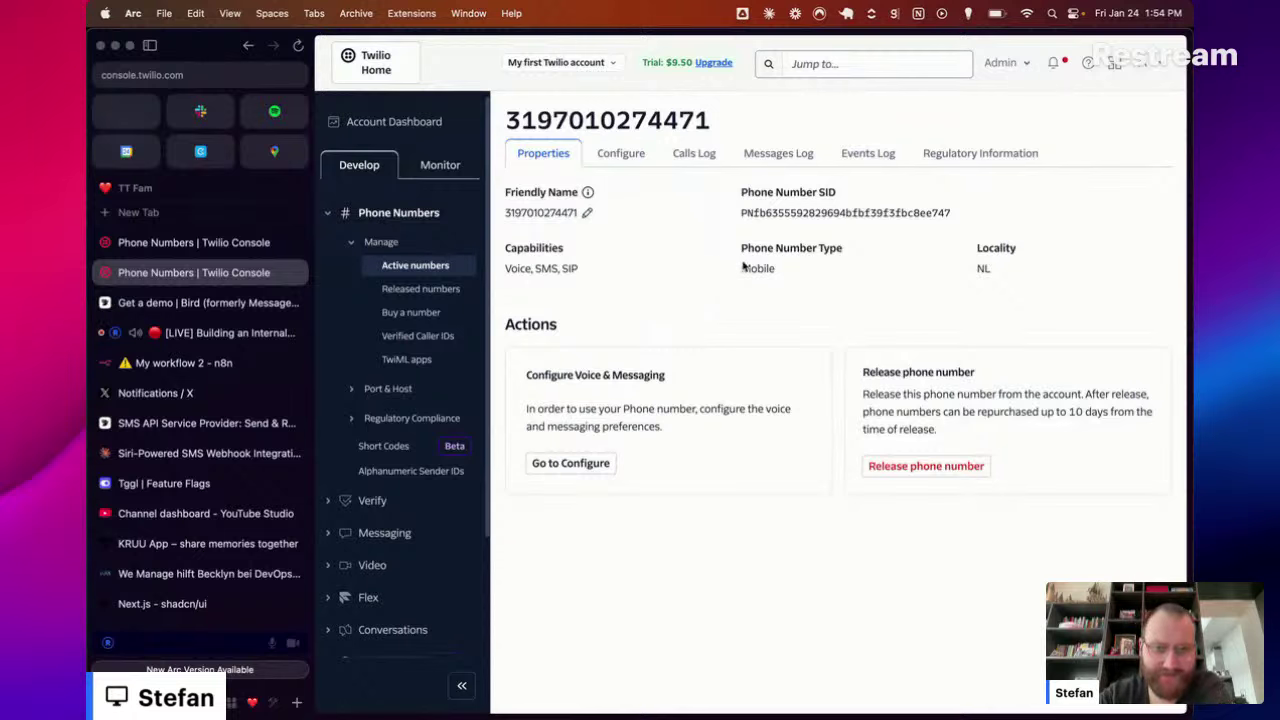
left_click(624, 155)
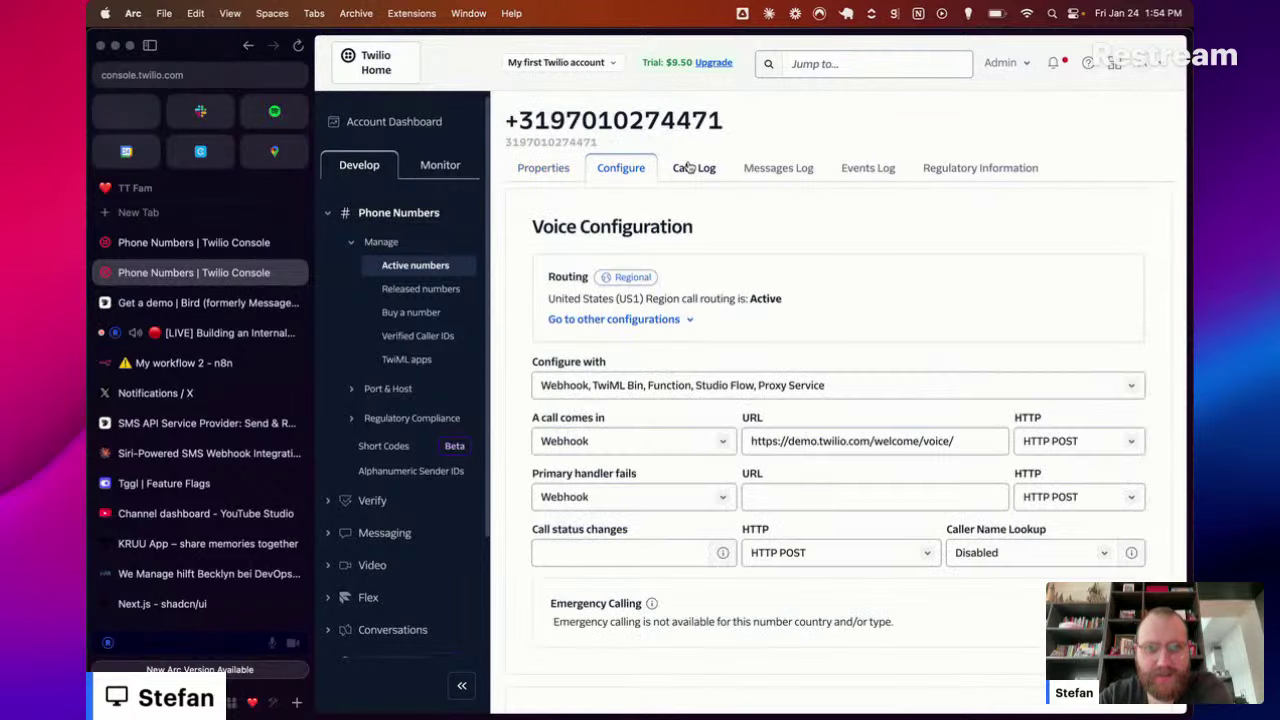
left_click(689, 168)
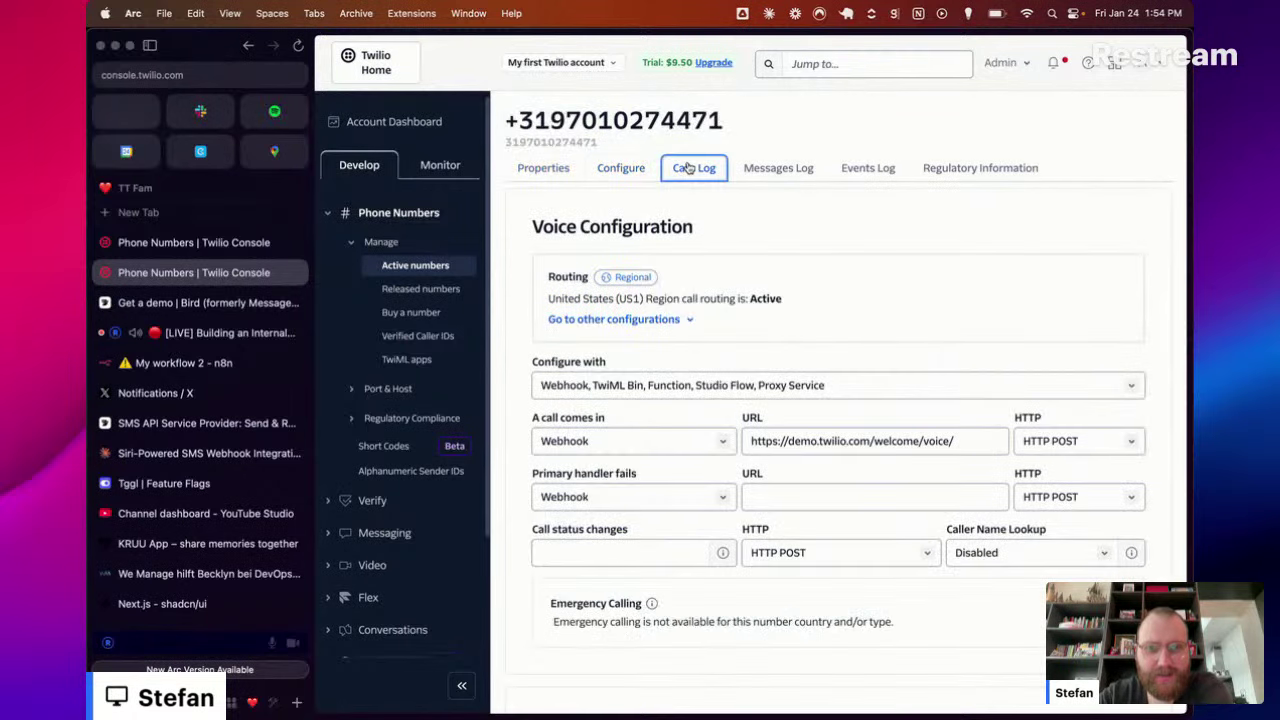
left_click(761, 171)
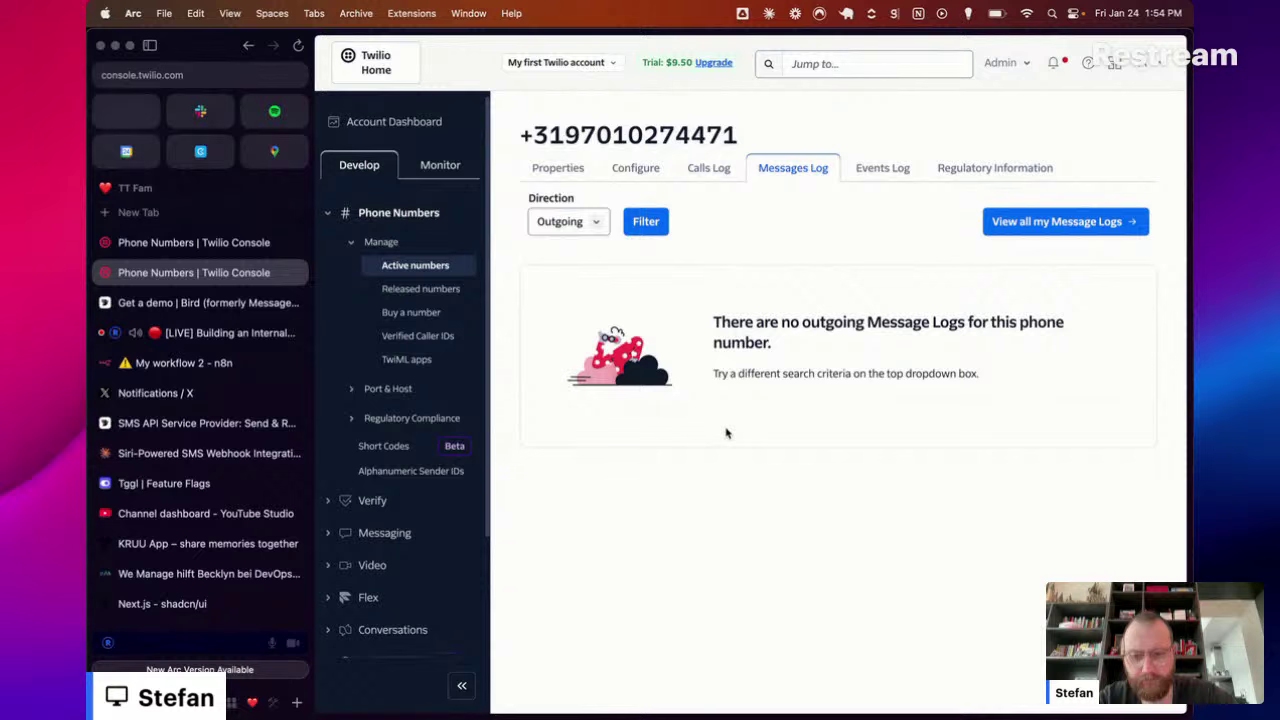
left_click(878, 169)
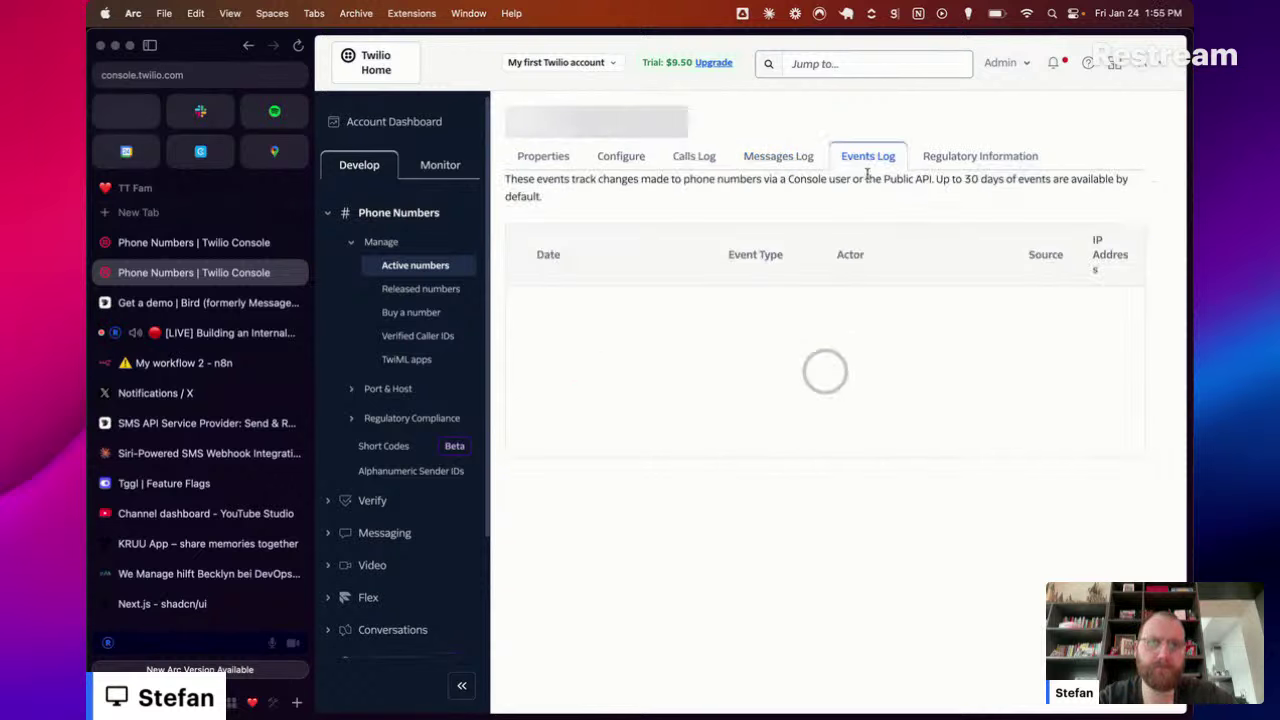
left_click(775, 160)
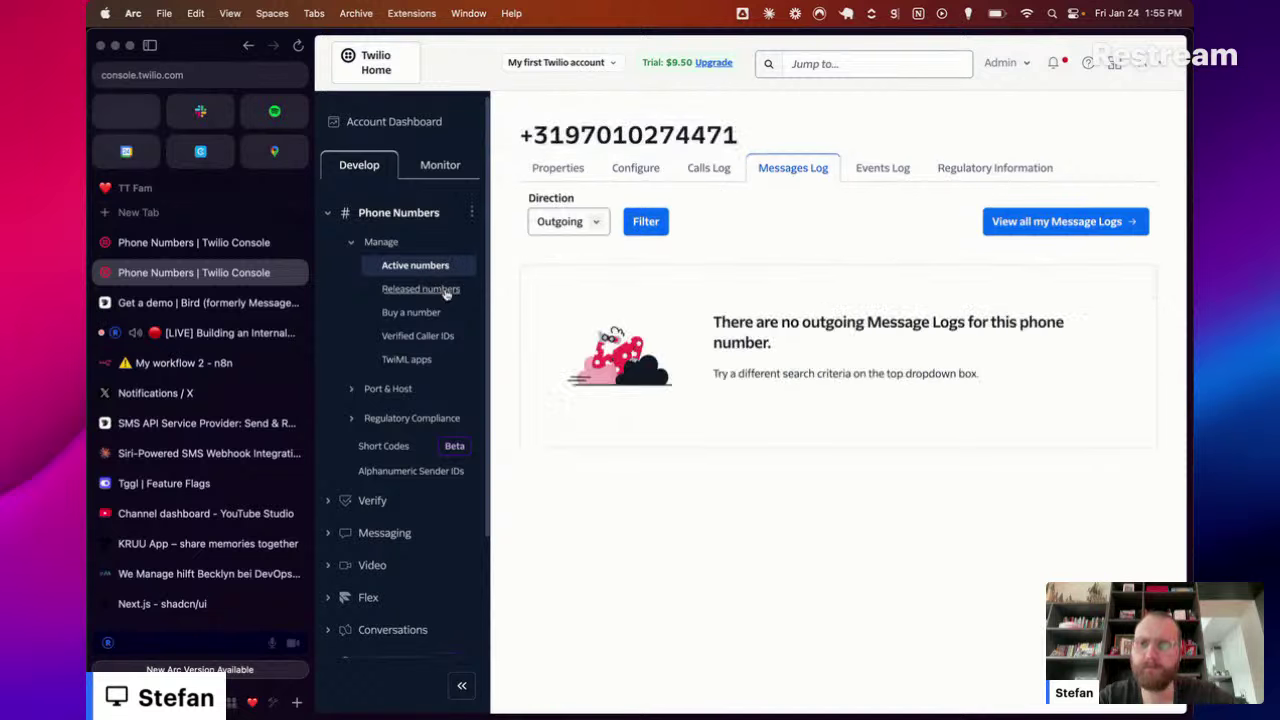
scroll(446, 291, "down", 3)
scroll(430, 300, "up", 3)
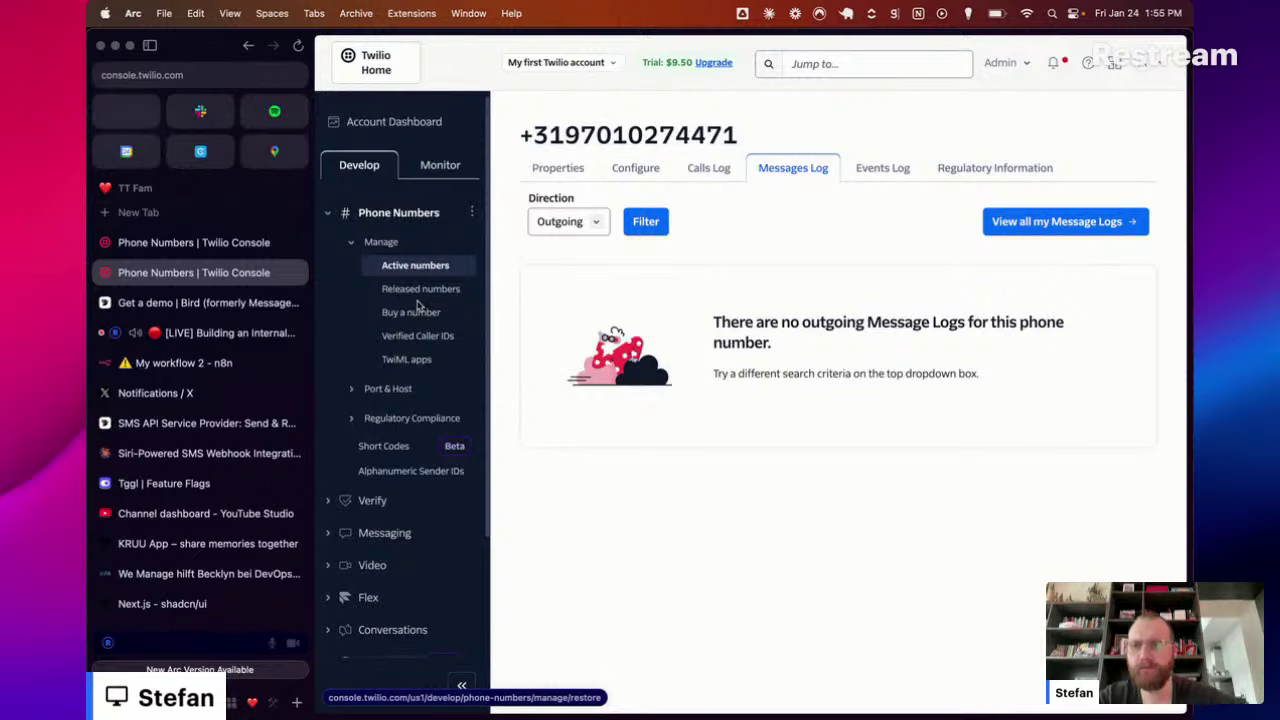
Step: Switch to the Claude chat on the SMS webhook integration and send "i bought a phone number on twilio but my messages are not showing up in the dashboard"
left_click(215, 455)
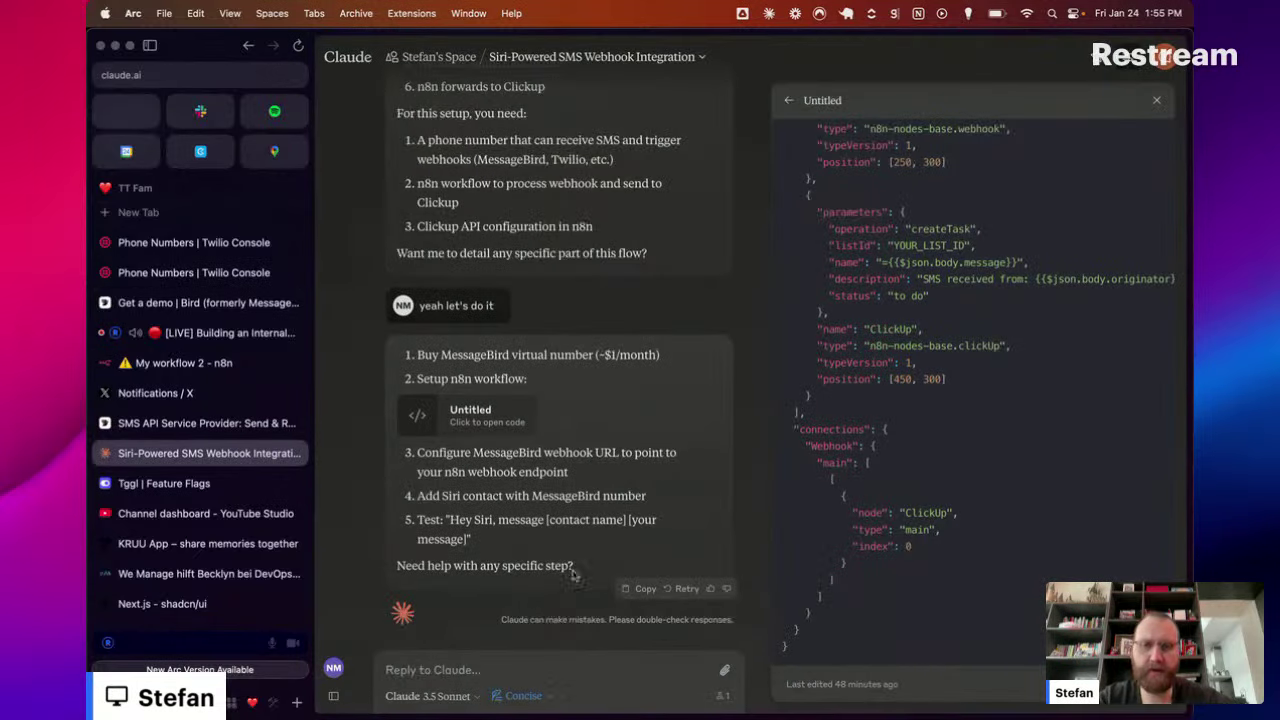
left_click(522, 670)
type("i boug")
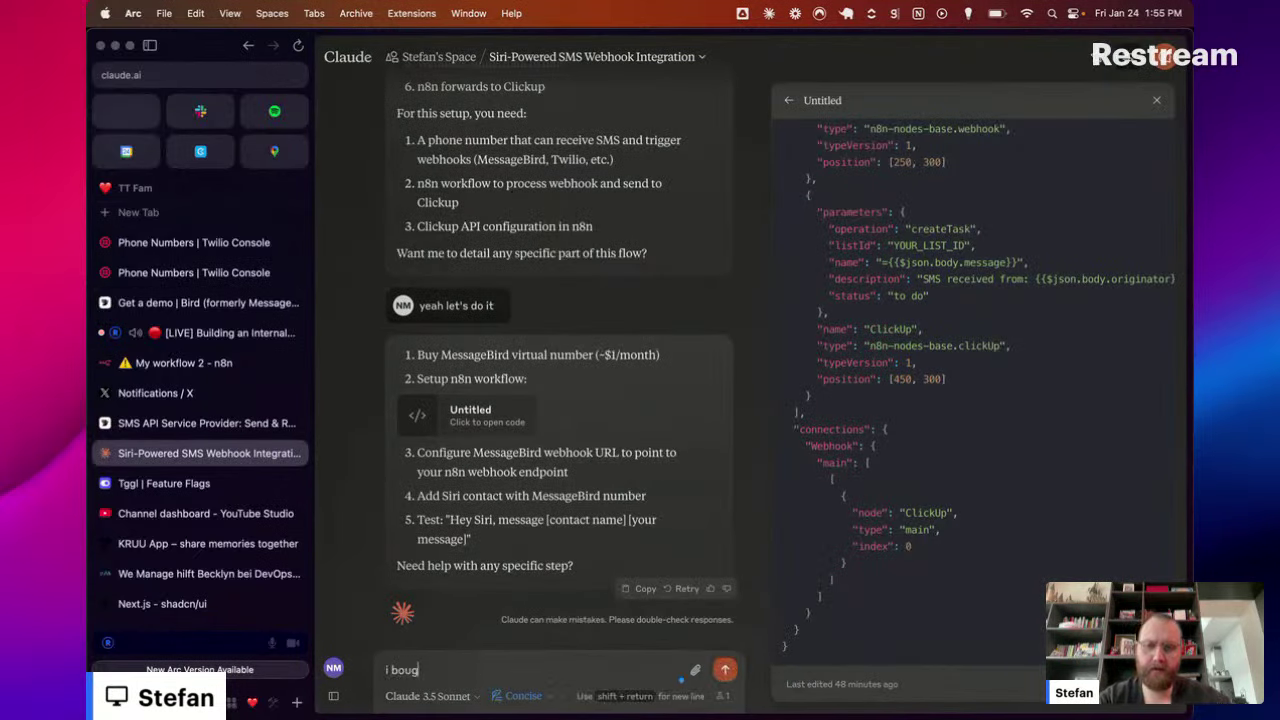
type("ht a phone num")
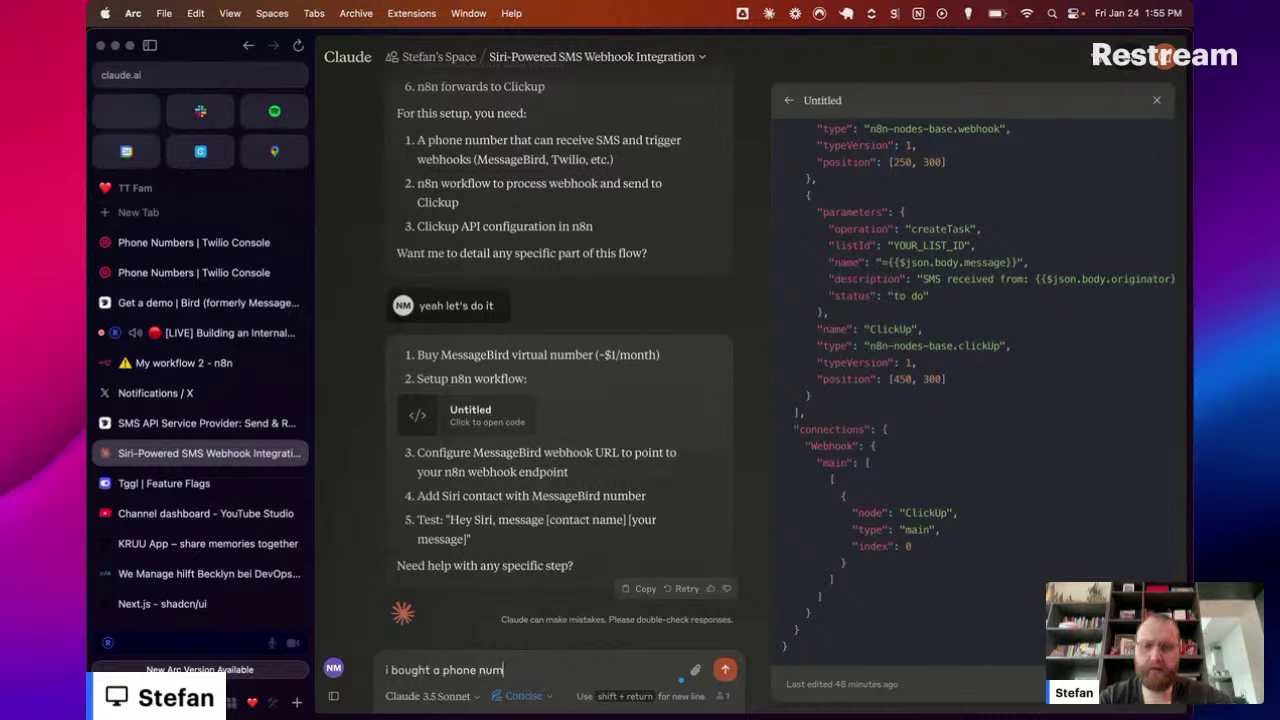
type("ber on twil")
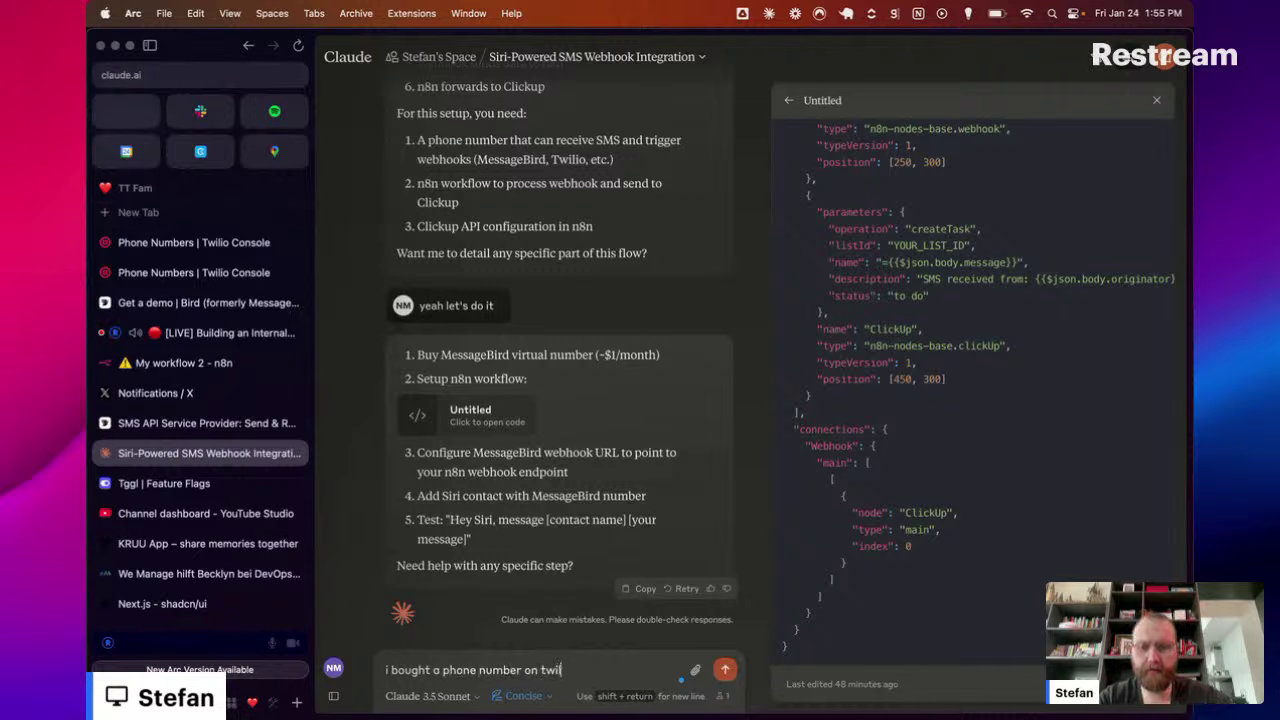
type("io but my messages")
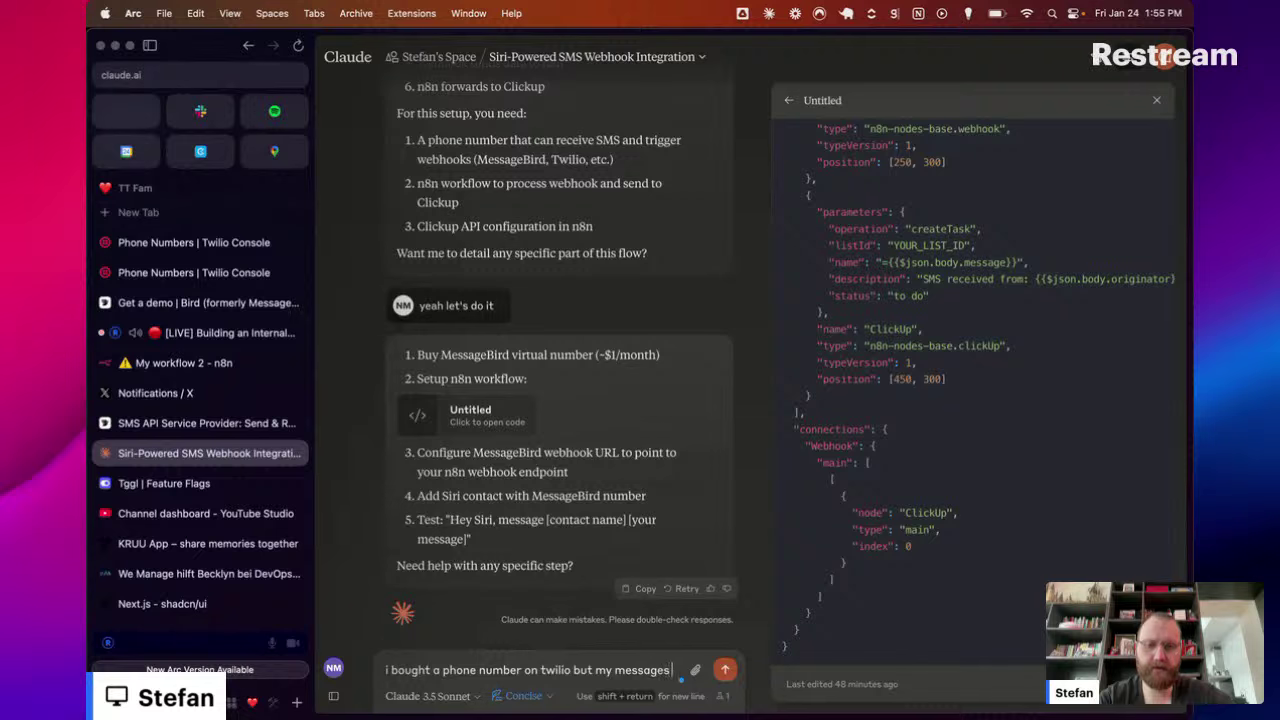
type(" are not showing up in")
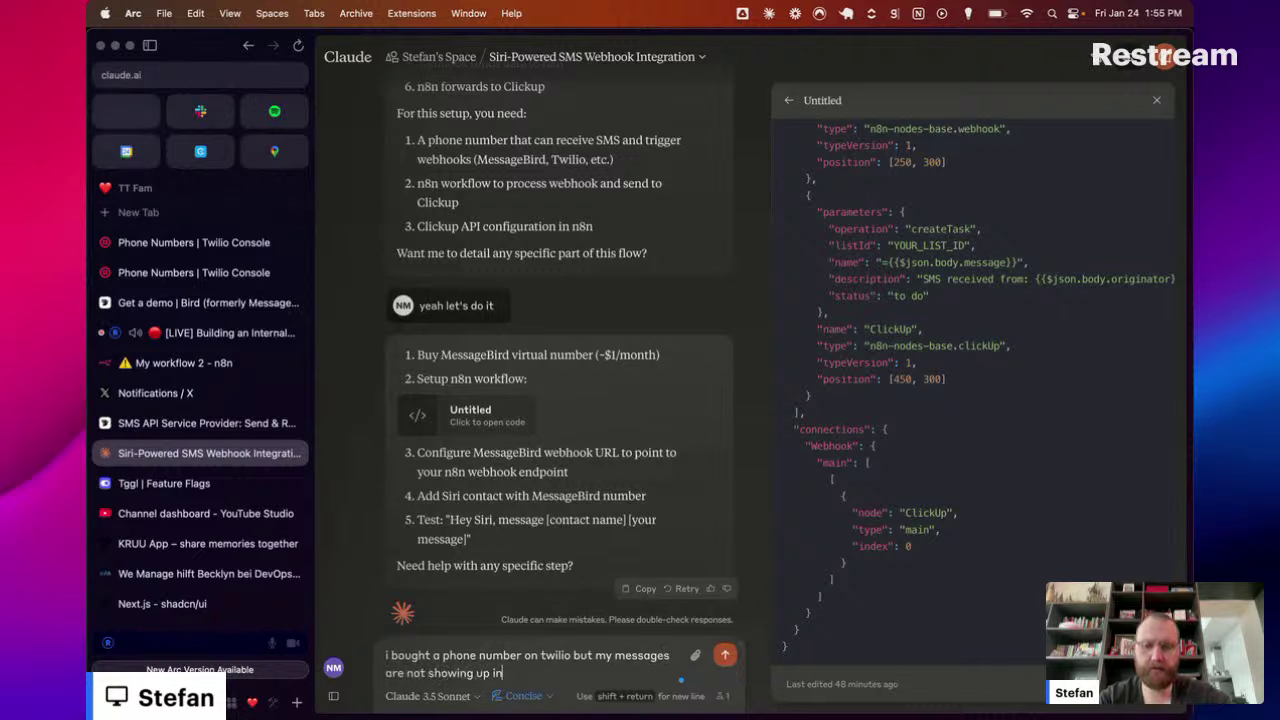
type(" the dashboard")
key("Return")
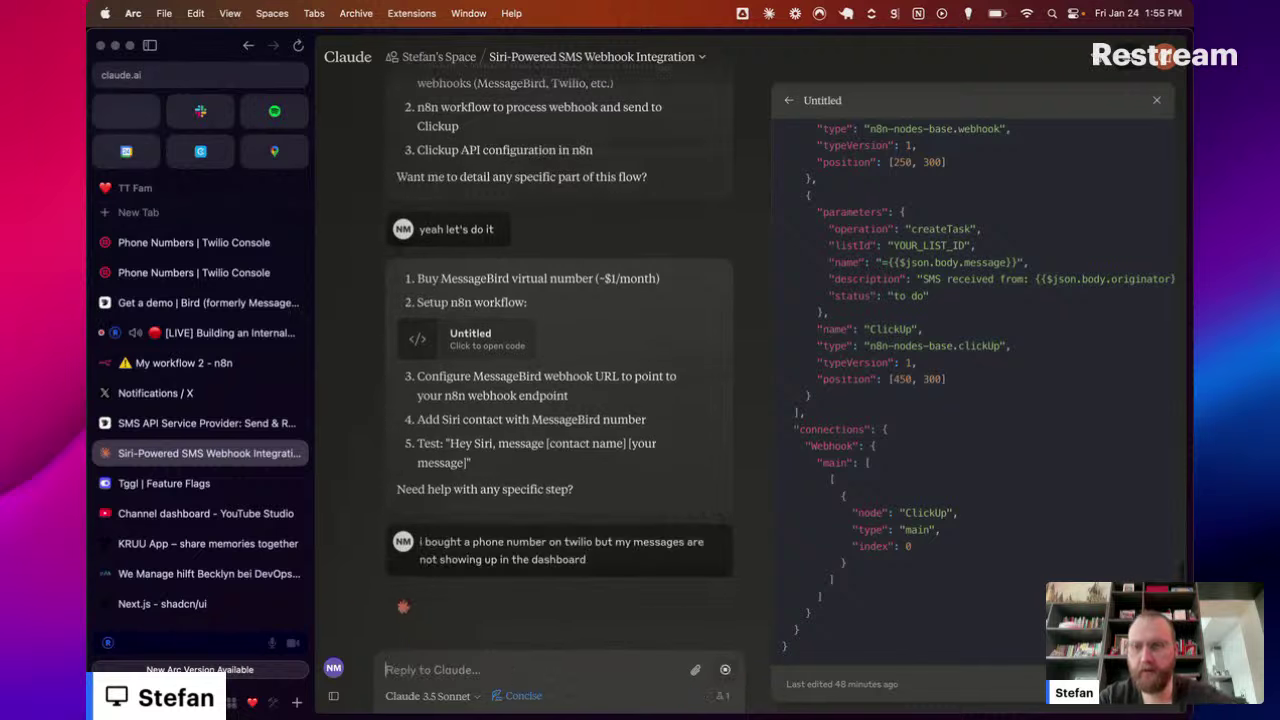
Step: Return to the Twilio Console, reload the number's messages log, and recheck its properties, configuration and logs
left_click(230, 255)
left_click(212, 284)
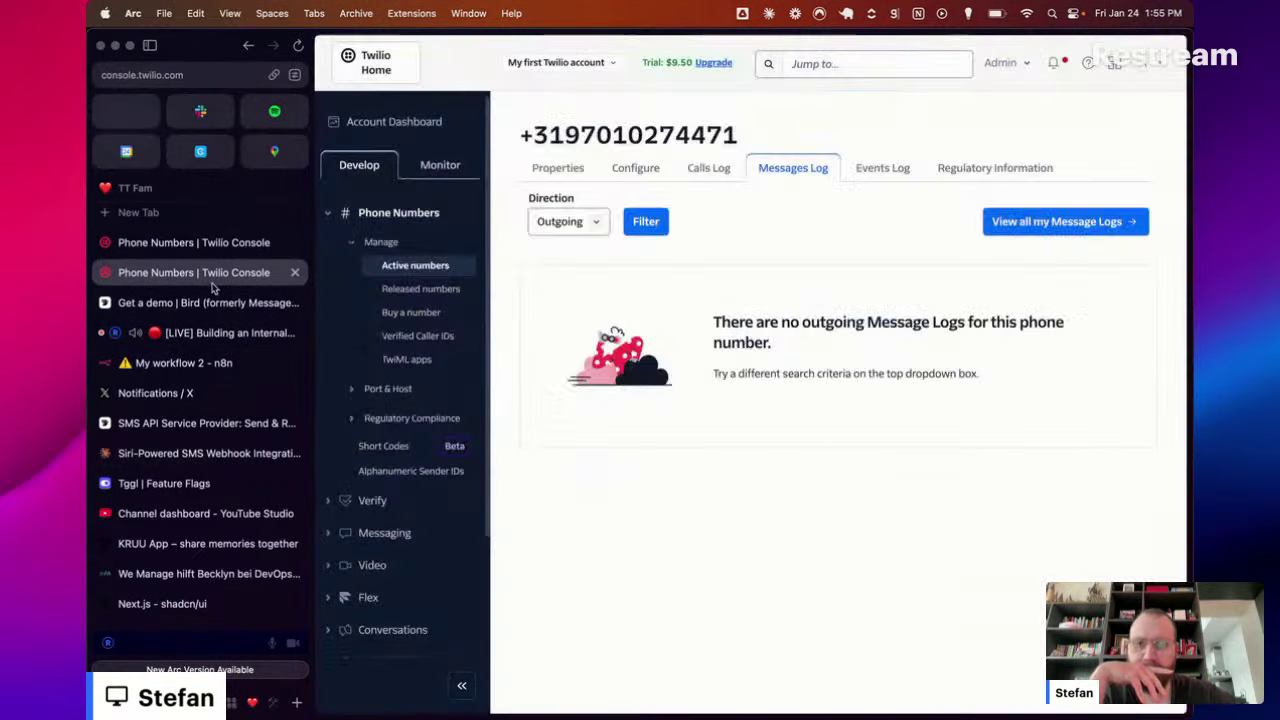
key("super+r")
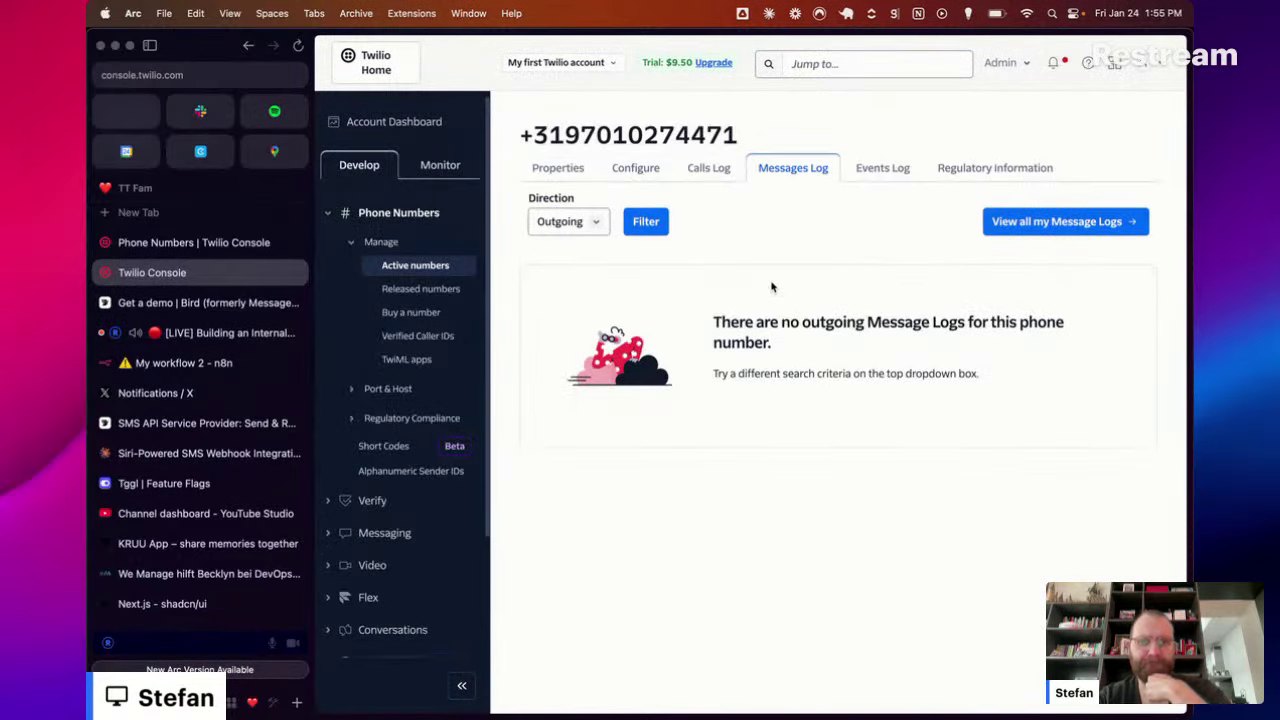
left_click(560, 168)
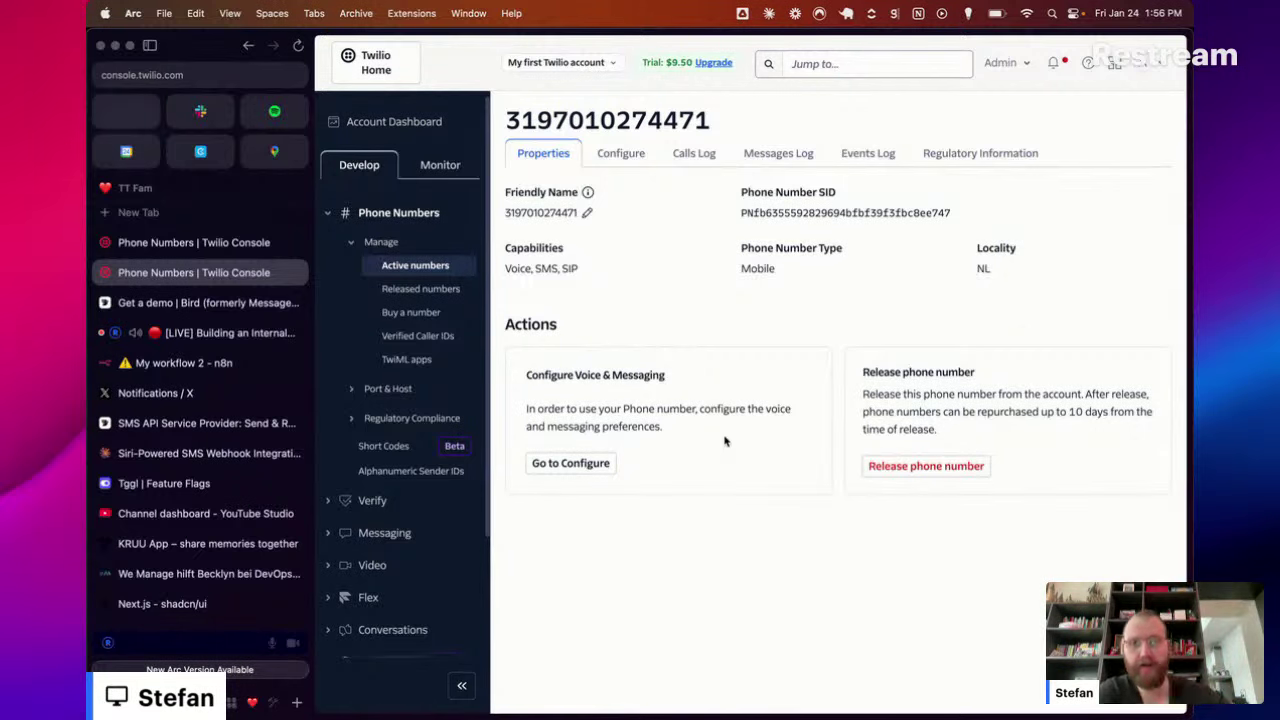
left_click(624, 154)
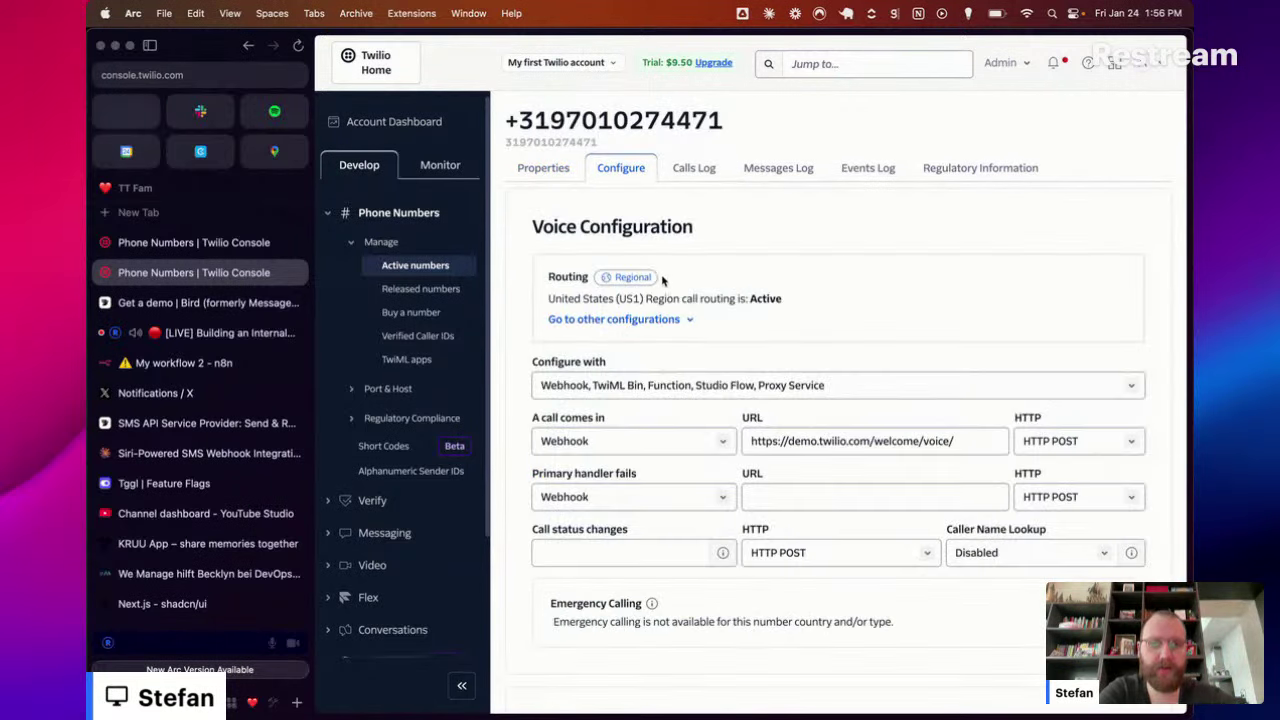
left_click(700, 170)
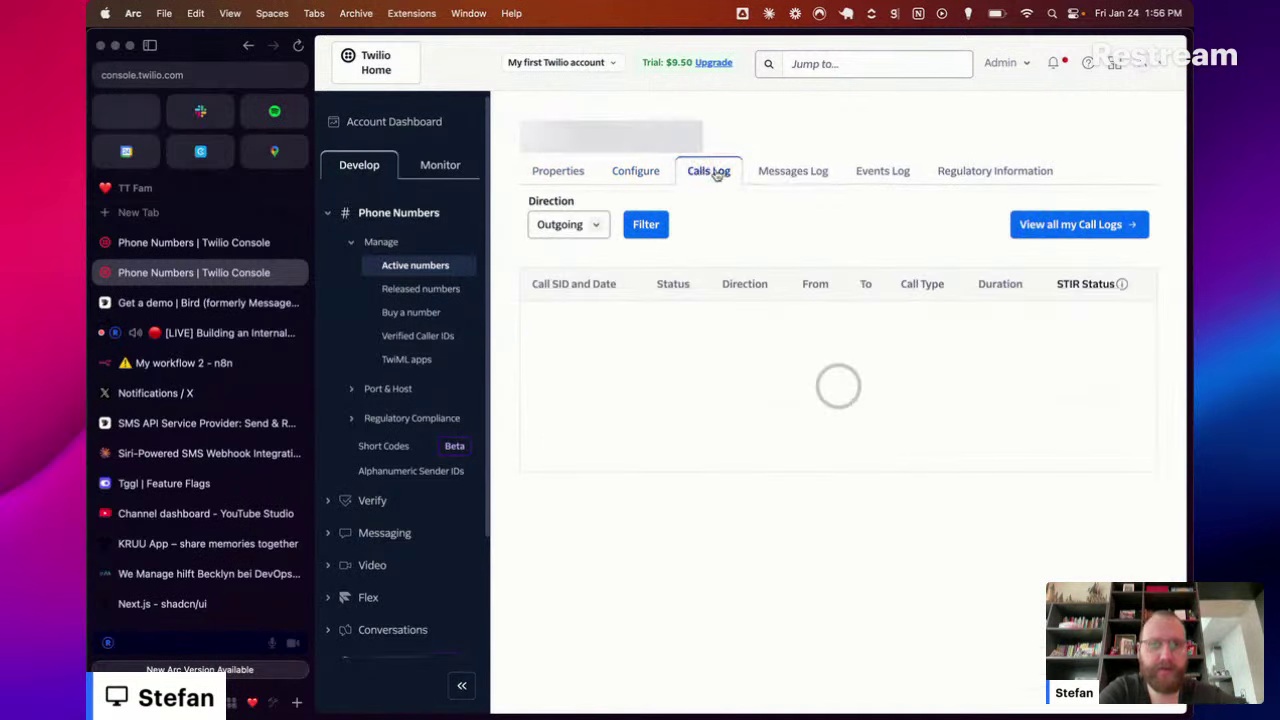
left_click(788, 171)
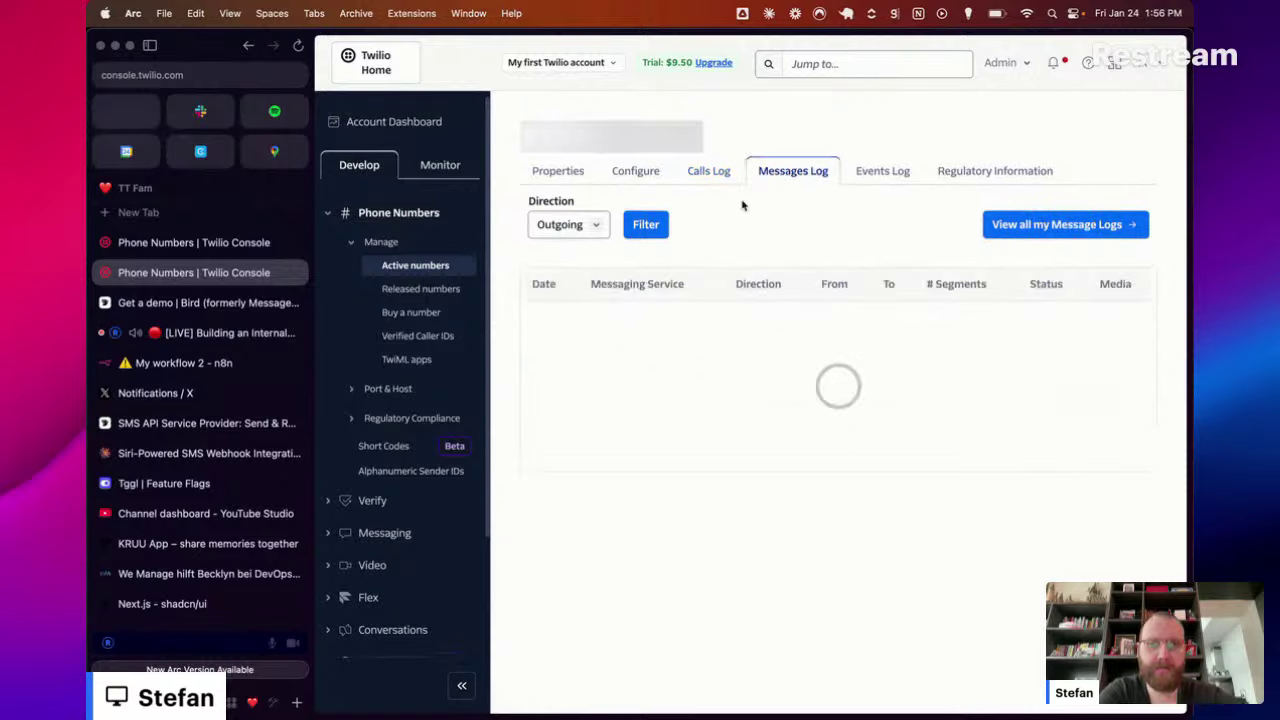
Step: Switch back to the Claude chat and read its advice on the Twilio number's messaging webhook settings
left_click(210, 460)
scroll(697, 444, "down", 3)
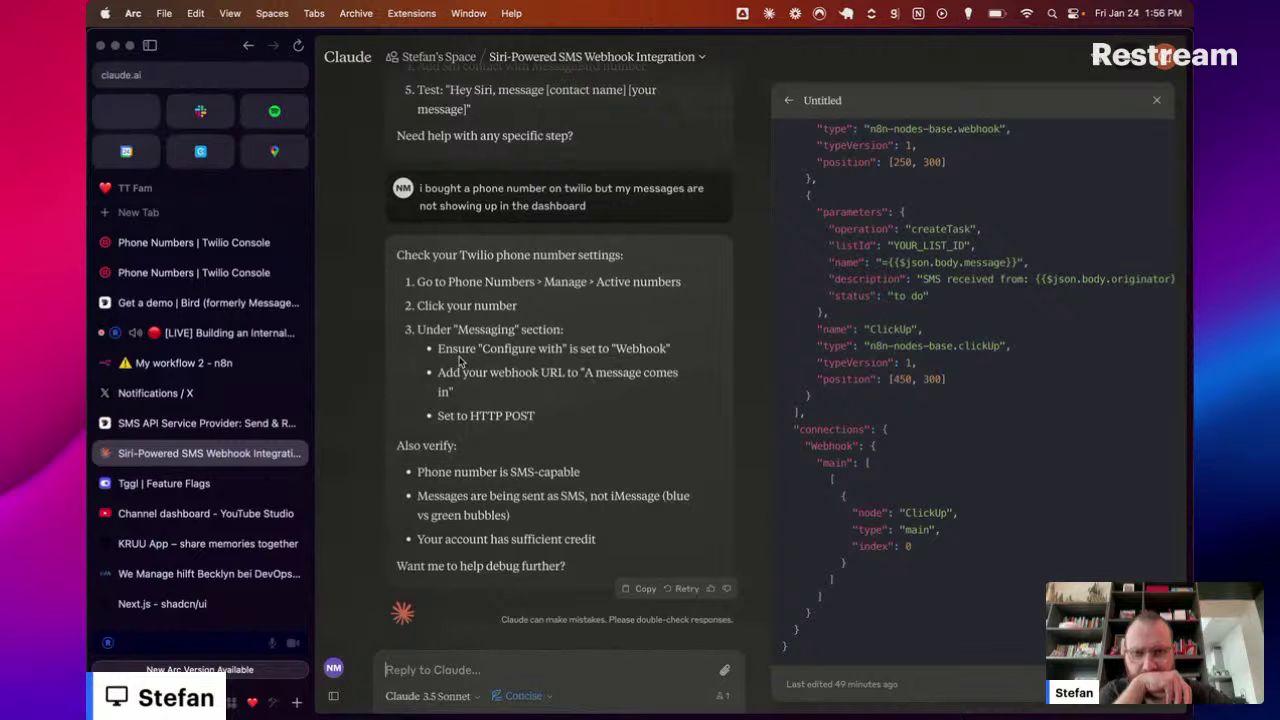
left_click_drag(437, 348, 553, 391)
left_click(564, 406)
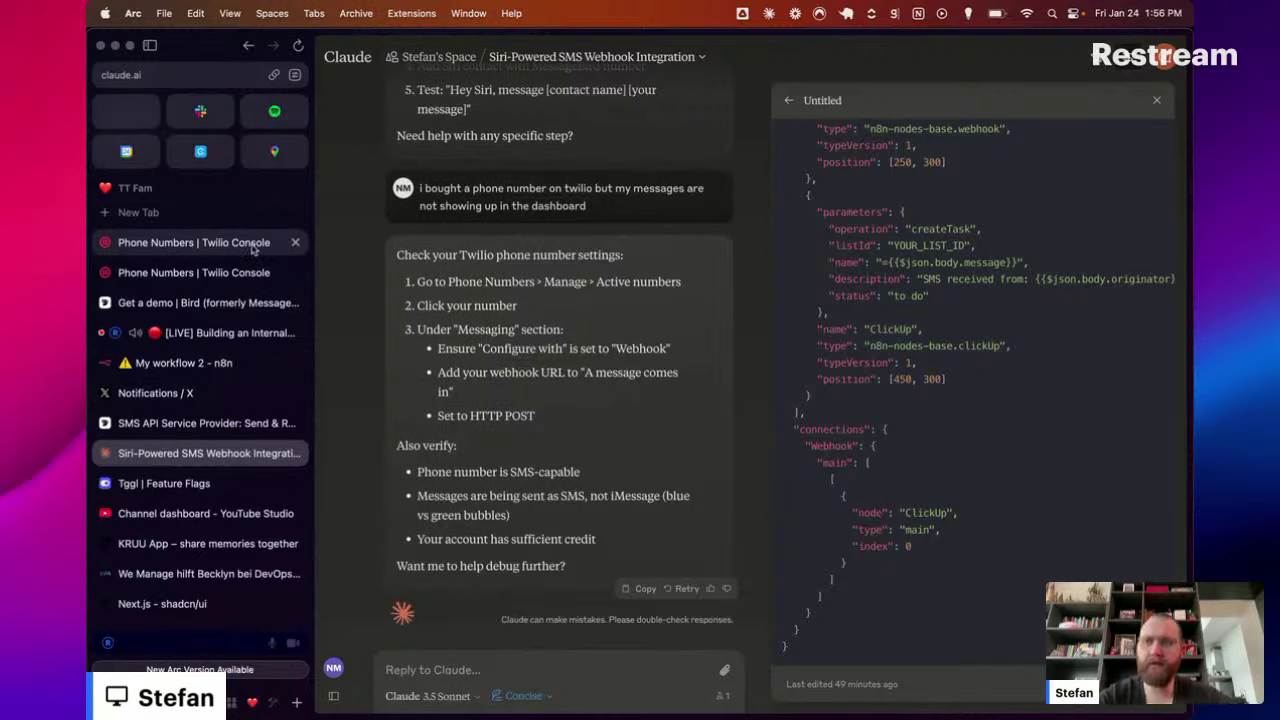
Step: Switch to the Twilio Console, open the active numbers list and check the purchased number's messaging webhook URL
left_click(200, 243)
left_click(1016, 251)
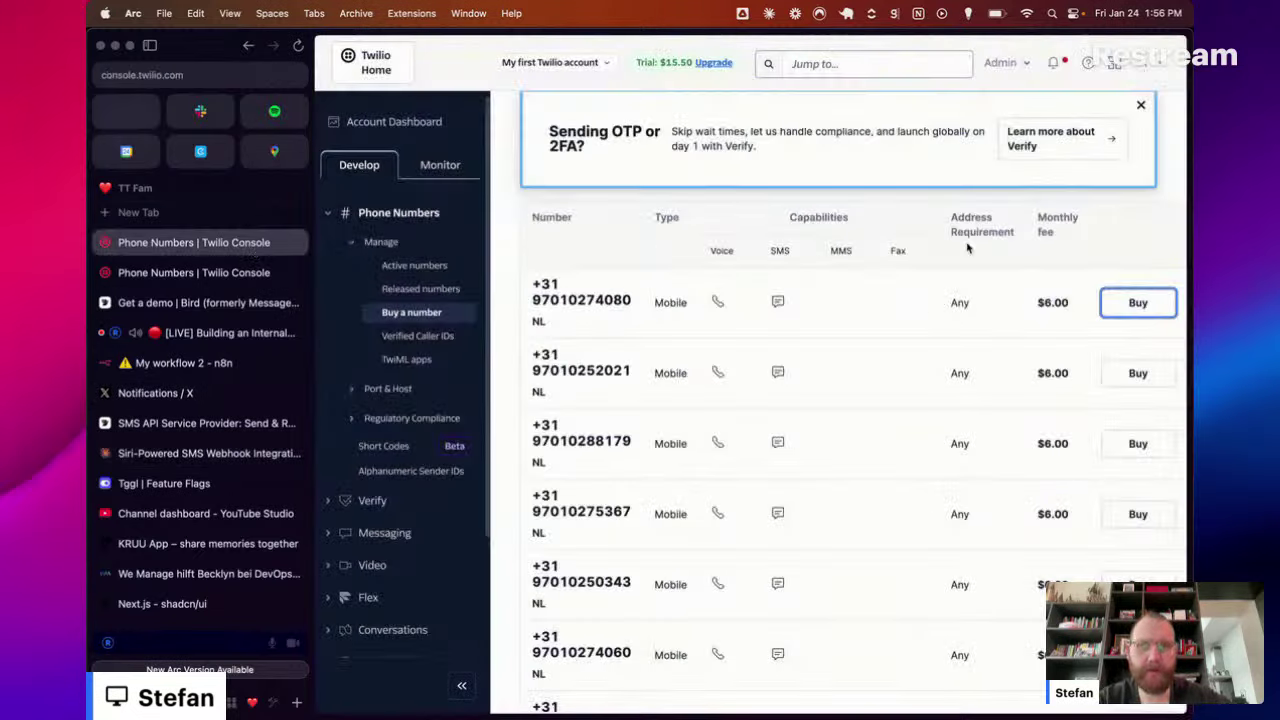
left_click(427, 249)
left_click(427, 251)
left_click(425, 264)
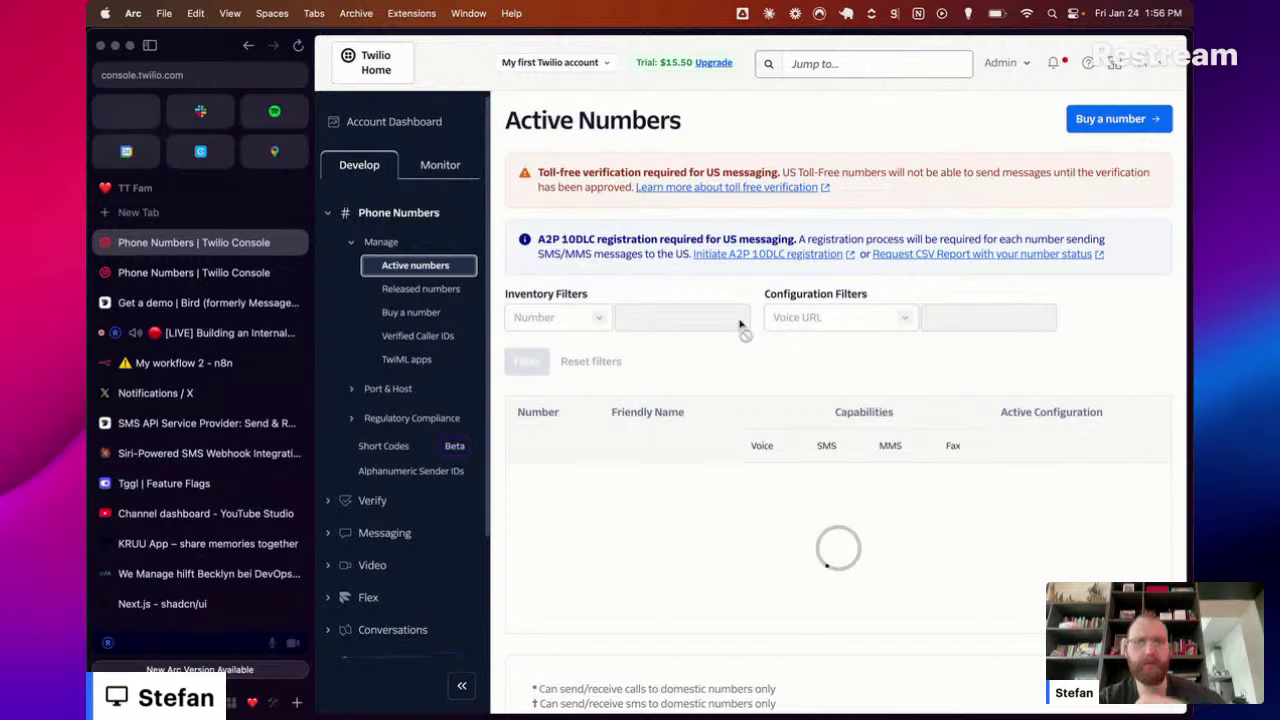
scroll(747, 490, "right", 5)
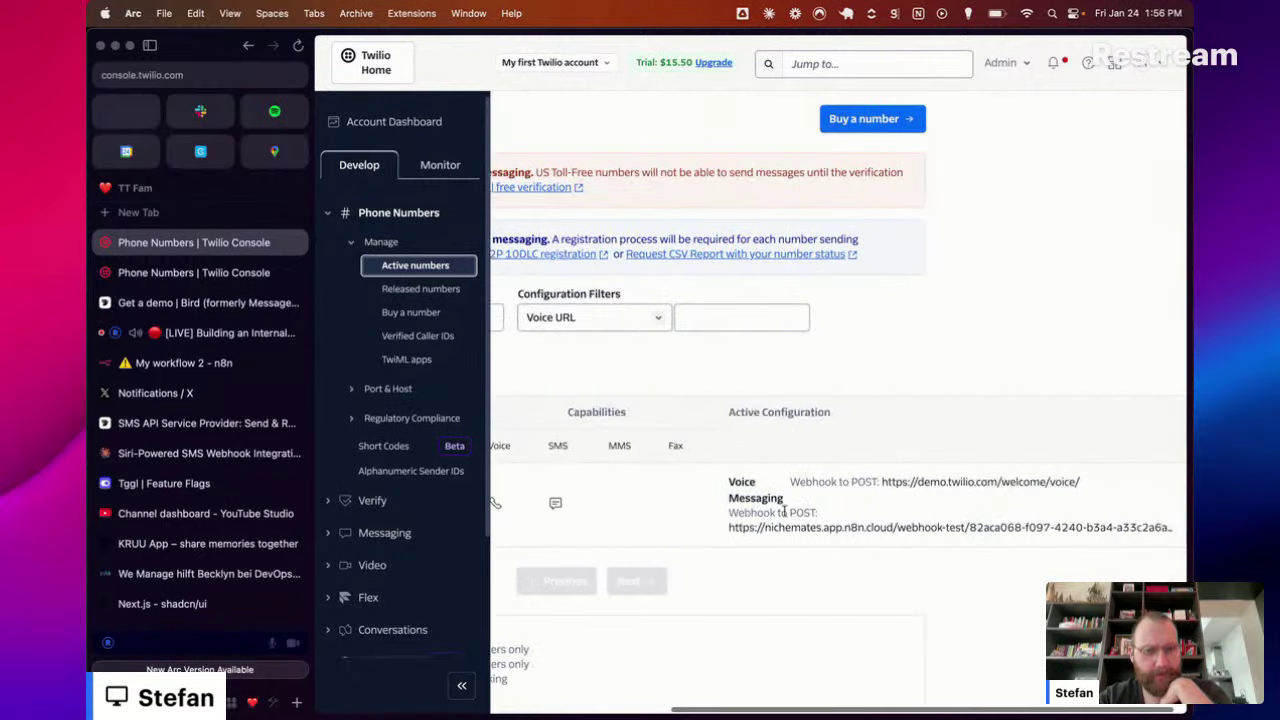
Step: Switch to the n8n workflow and try to listen for a test event in the Webhook node
left_click(183, 363)
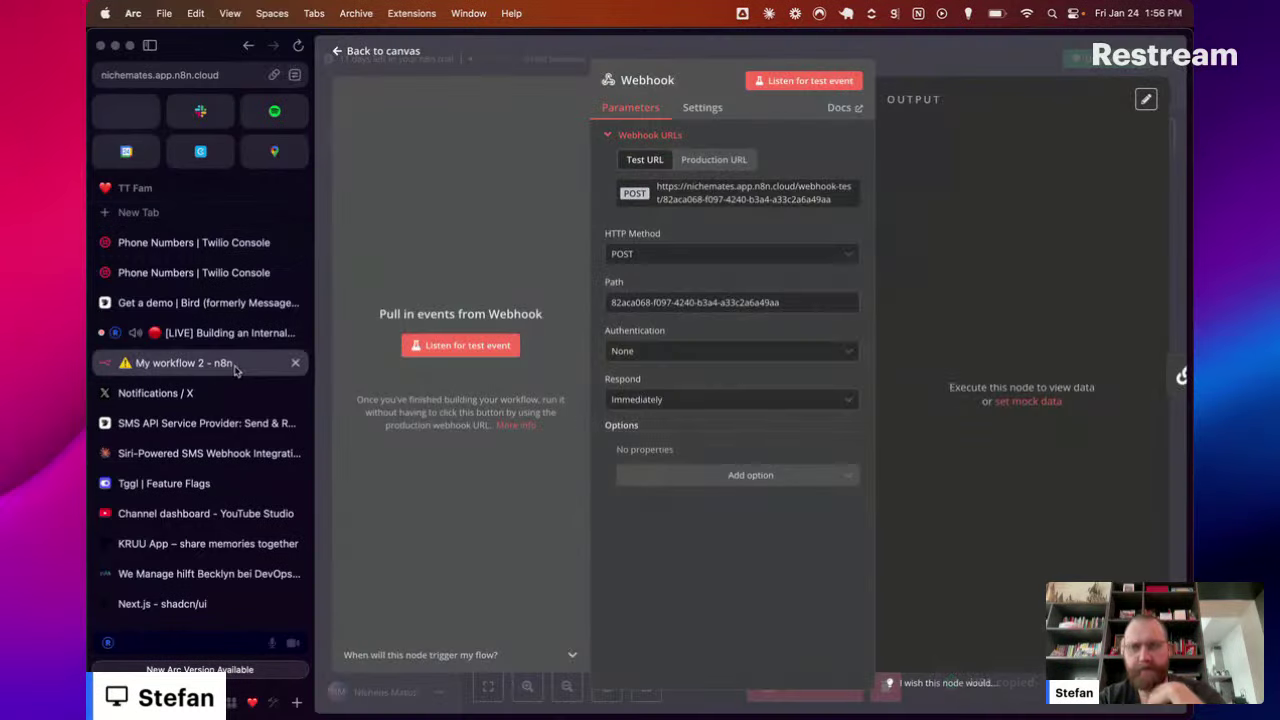
left_click(489, 344)
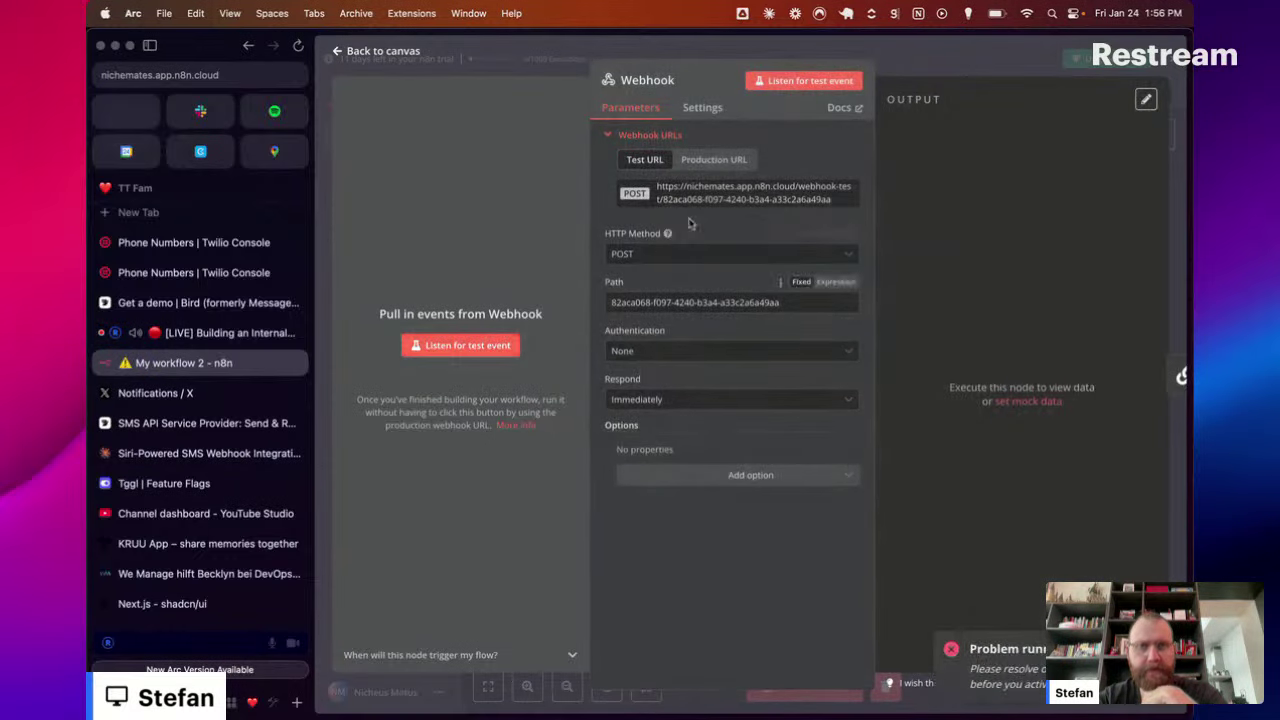
left_click(905, 60)
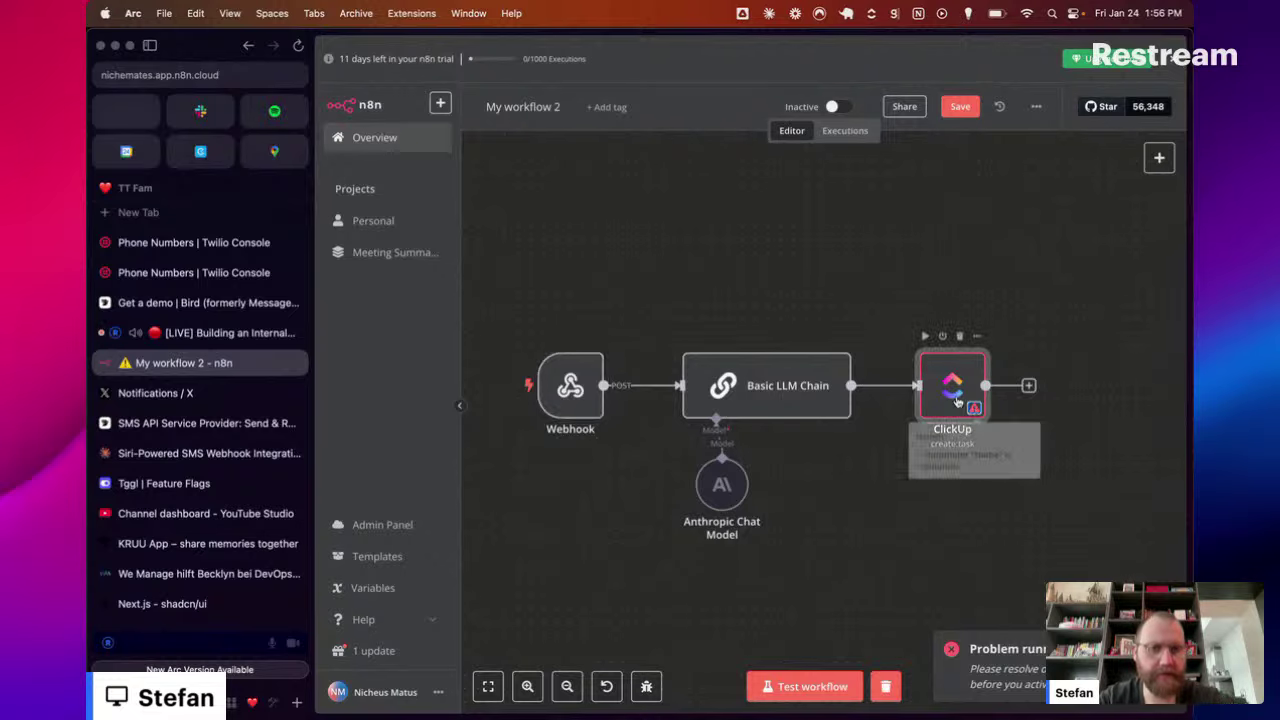
Step: Set the ClickUp node's task name to "Hello" and run the Webhook node to listen for a test call
double_click(950, 388)
left_click(718, 545)
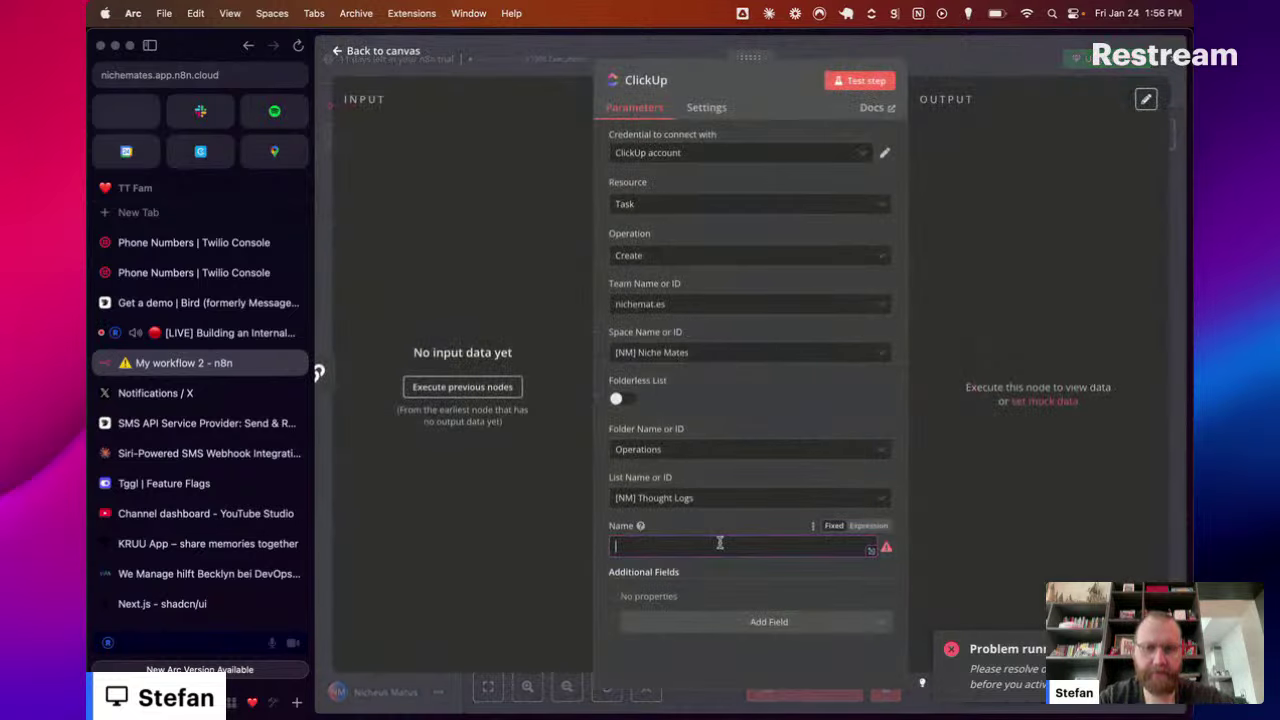
type("Hello")
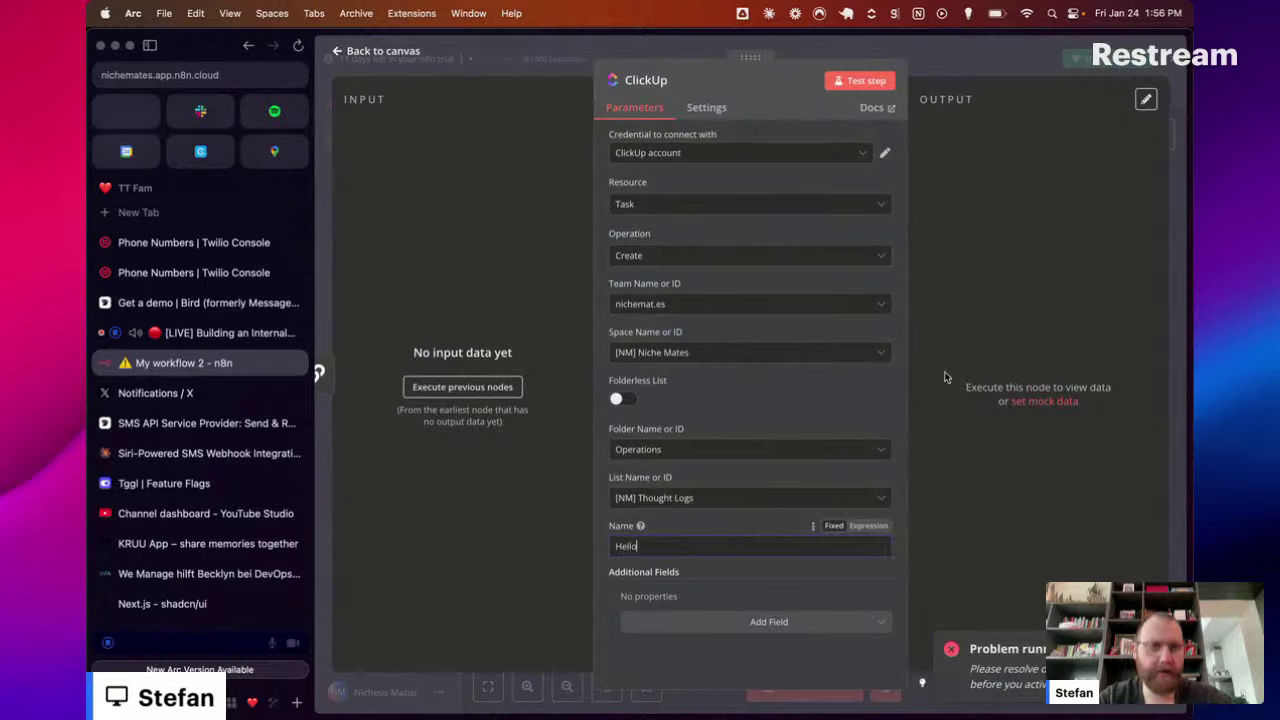
left_click(1015, 62)
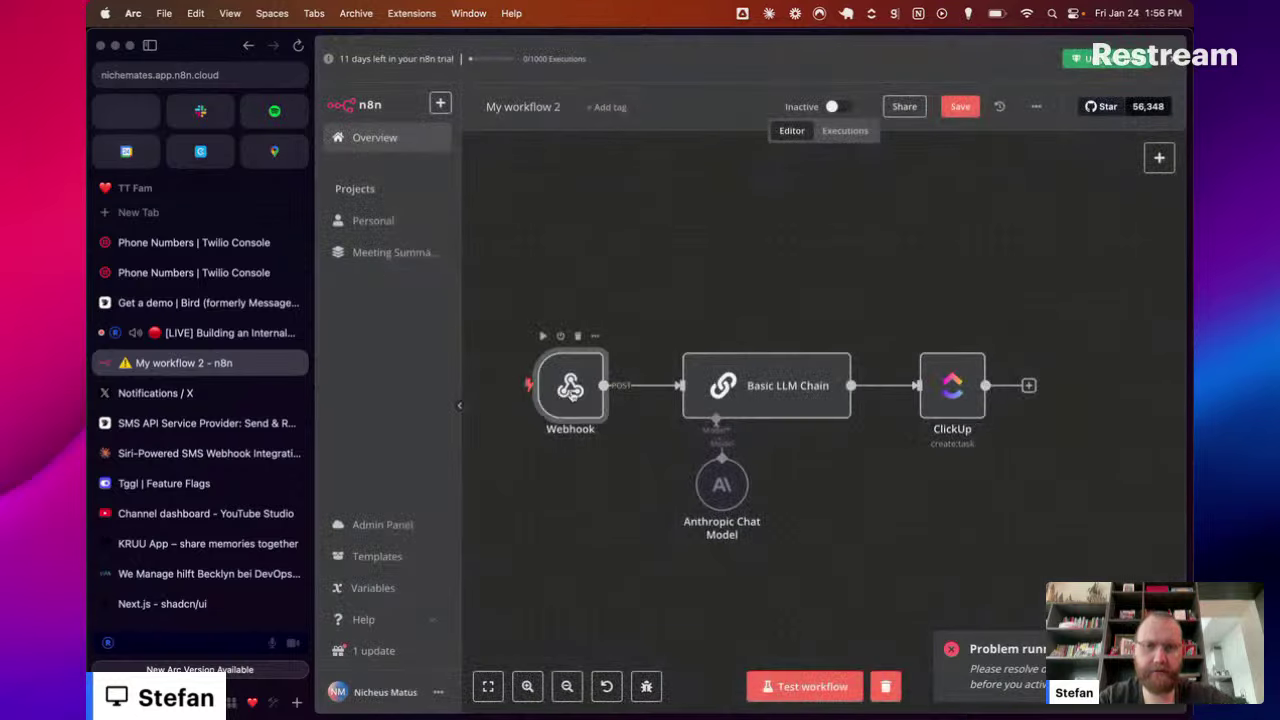
left_click(543, 336)
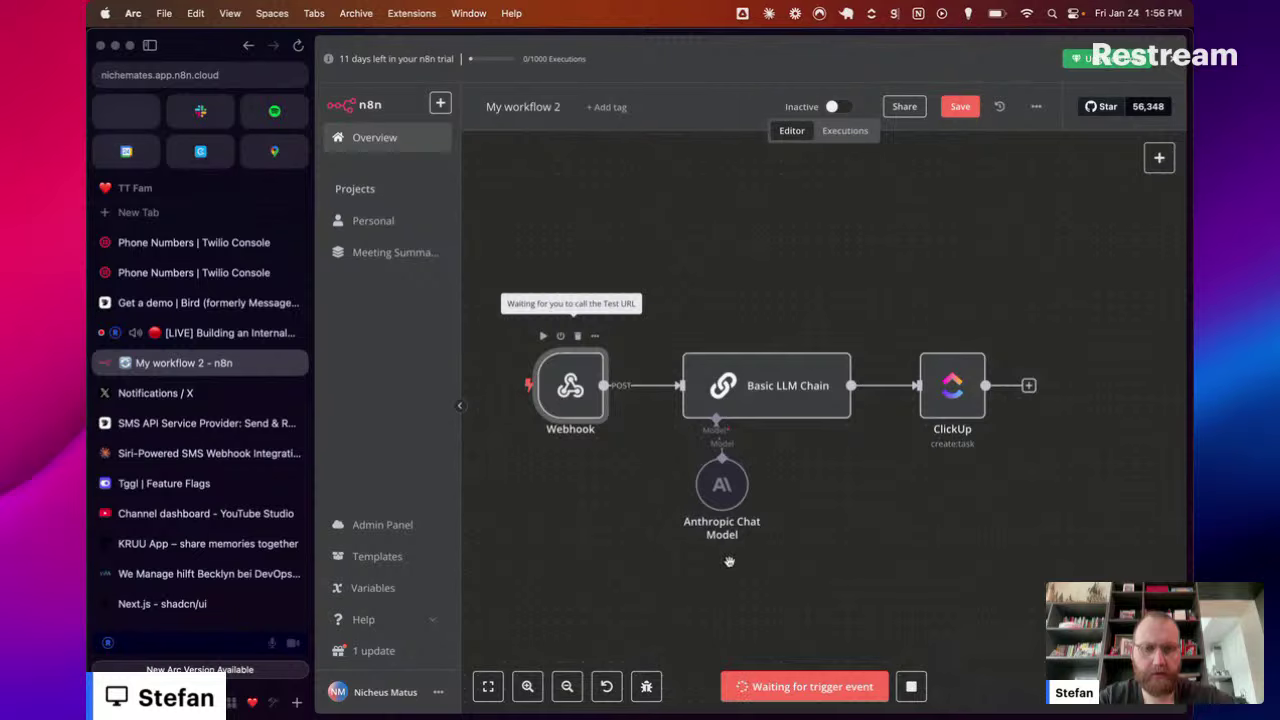
Step: Switch back to the Twilio Console and examine the active number's capabilities and active configuration
left_click(195, 250)
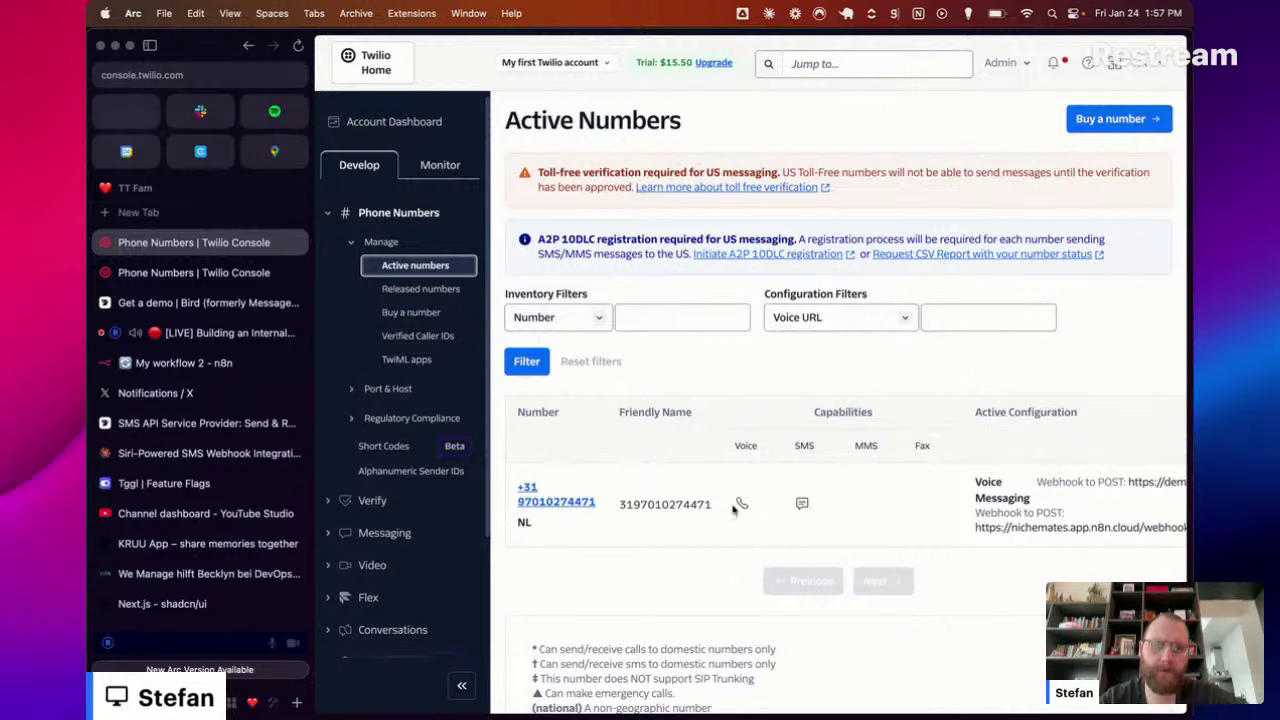
scroll(743, 519, "right", 2)
scroll(743, 519, "right", 3)
scroll(743, 519, "left", 2)
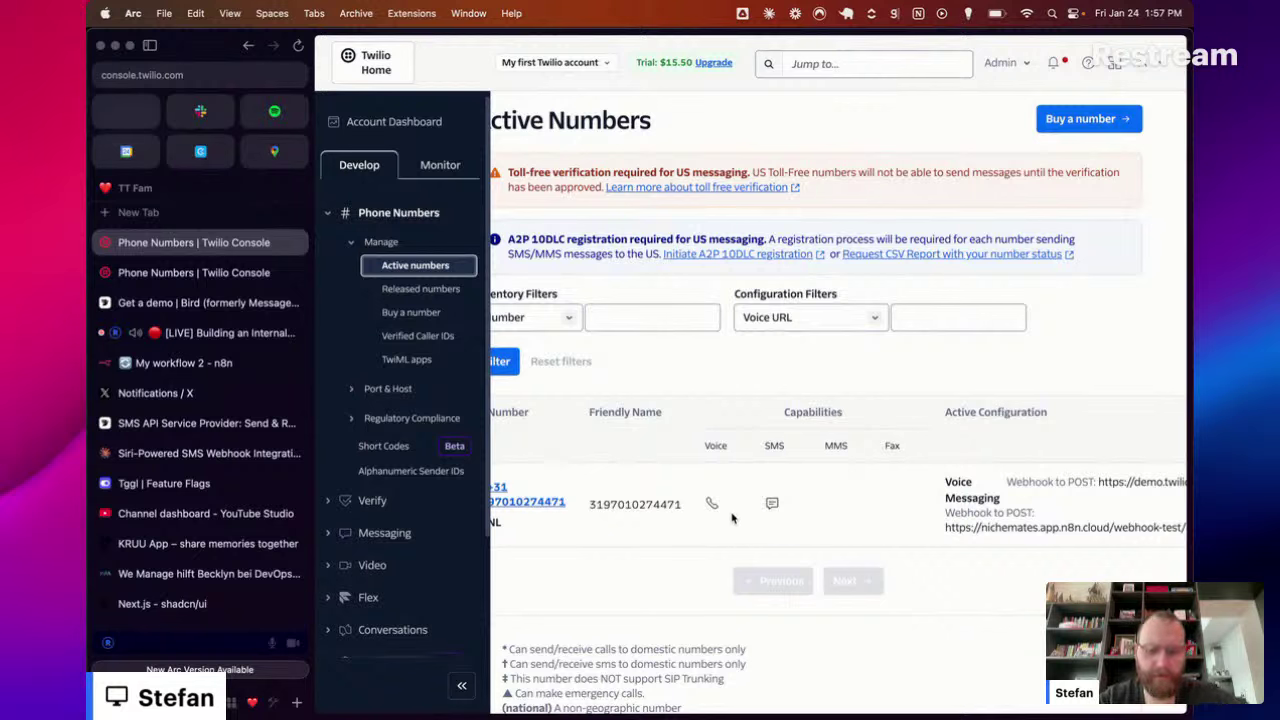
scroll(744, 500, "left", 3)
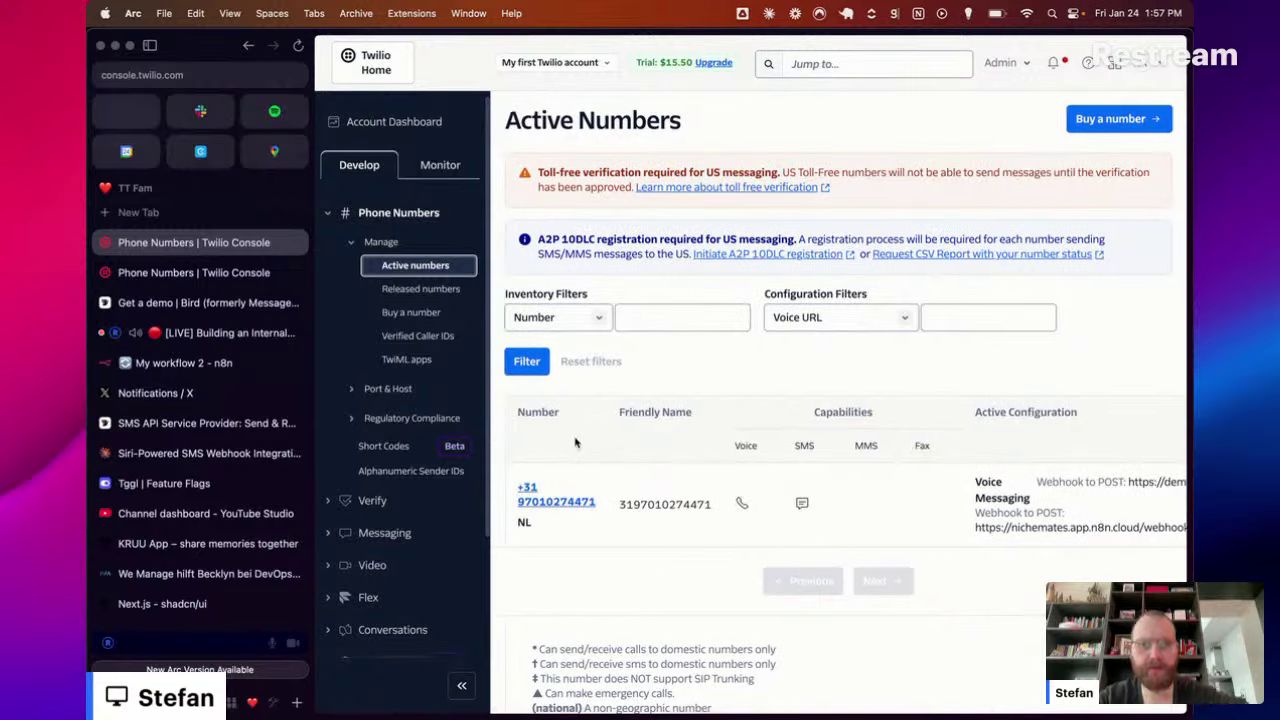
scroll(720, 475, "right", 3)
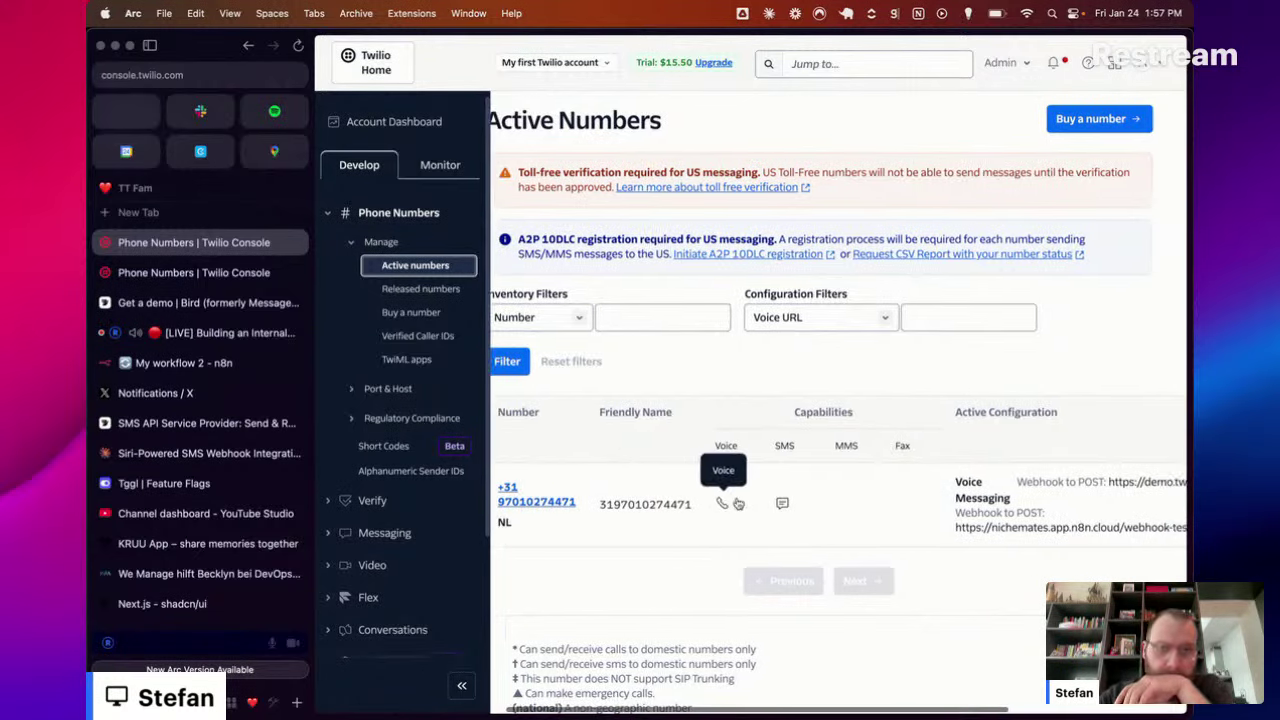
scroll(740, 500, "left", 3)
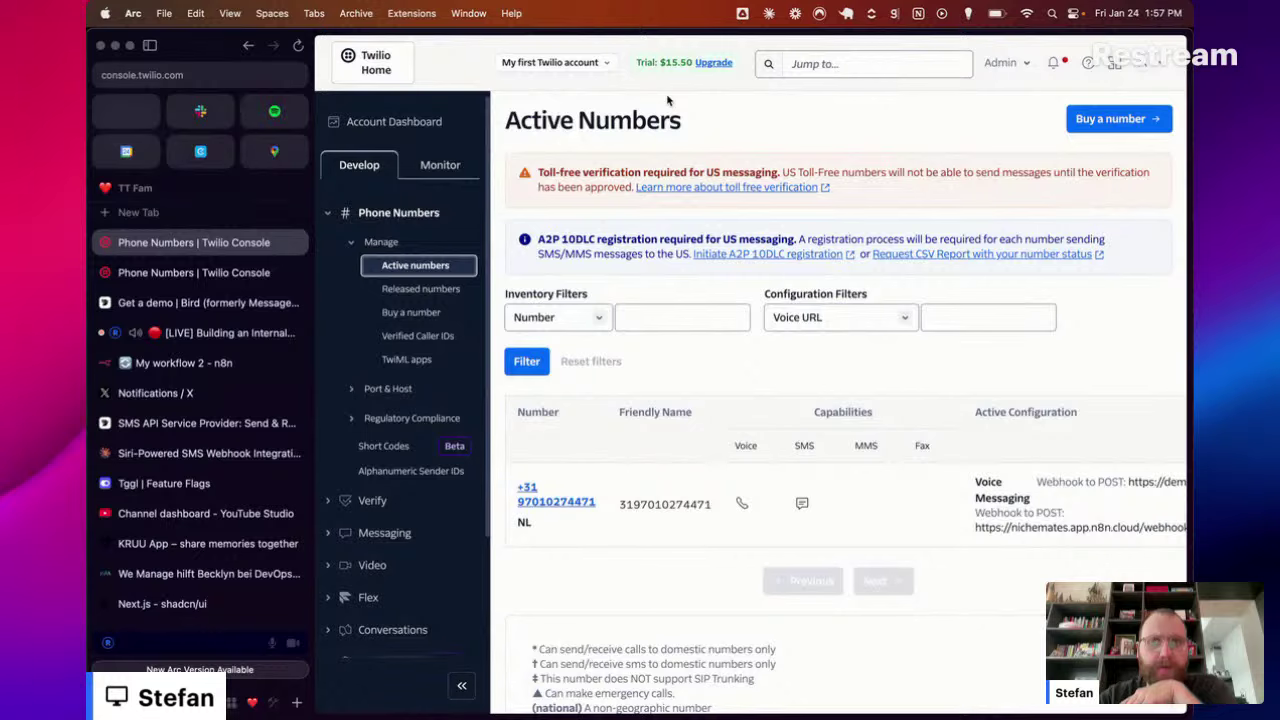
Step: Reload the active numbers list and recheck the number's SMS capability and messaging webhook
key("super+r")
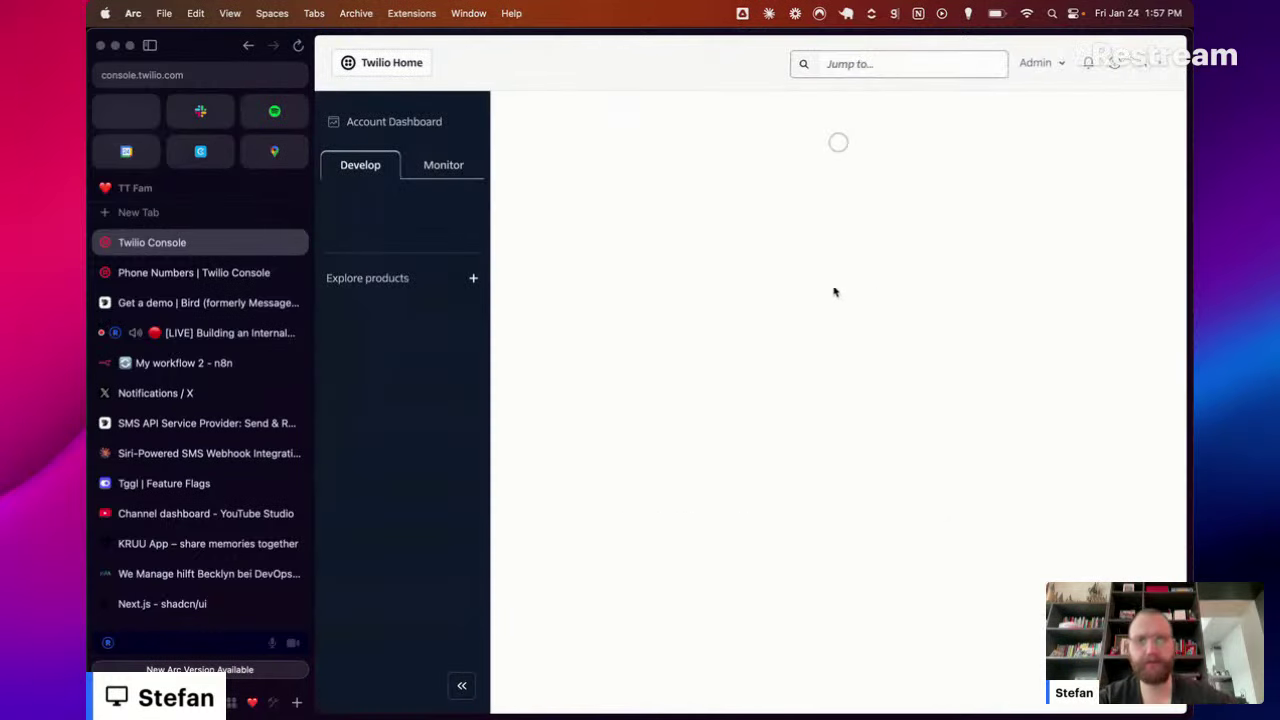
scroll(812, 372, "down", 1)
scroll(812, 372, "down", 2)
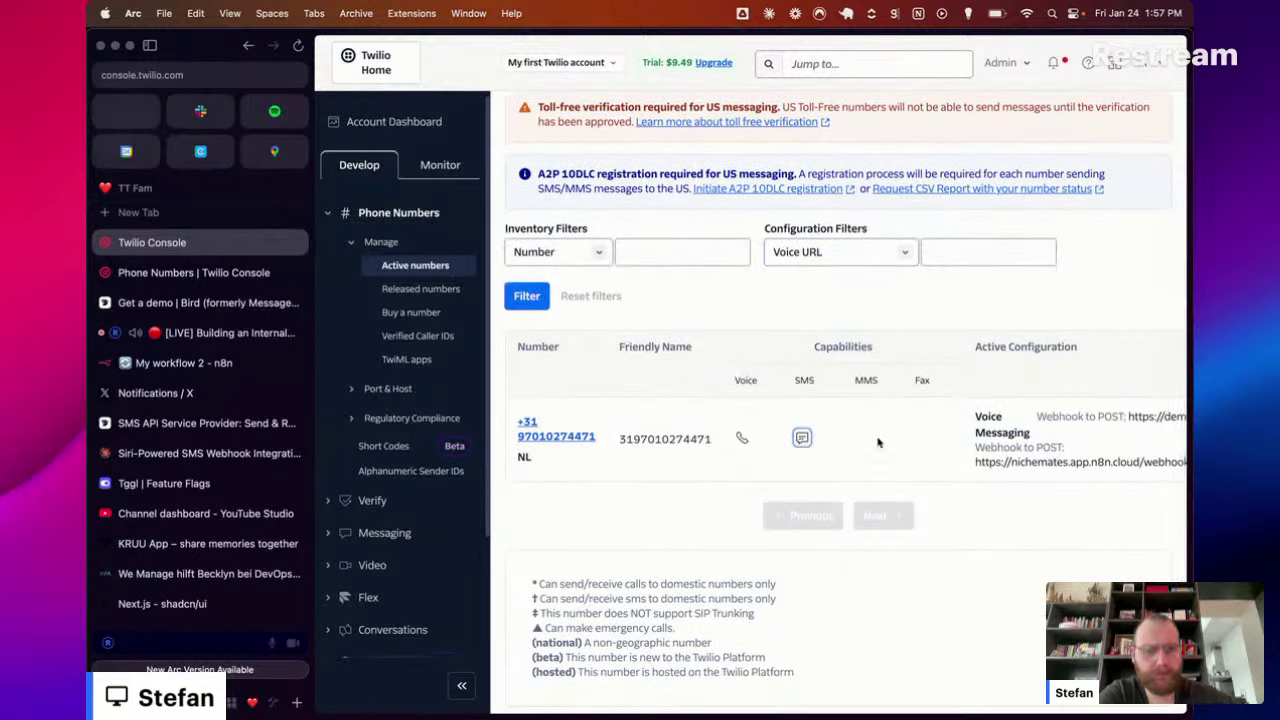
scroll(878, 442, "right", 3)
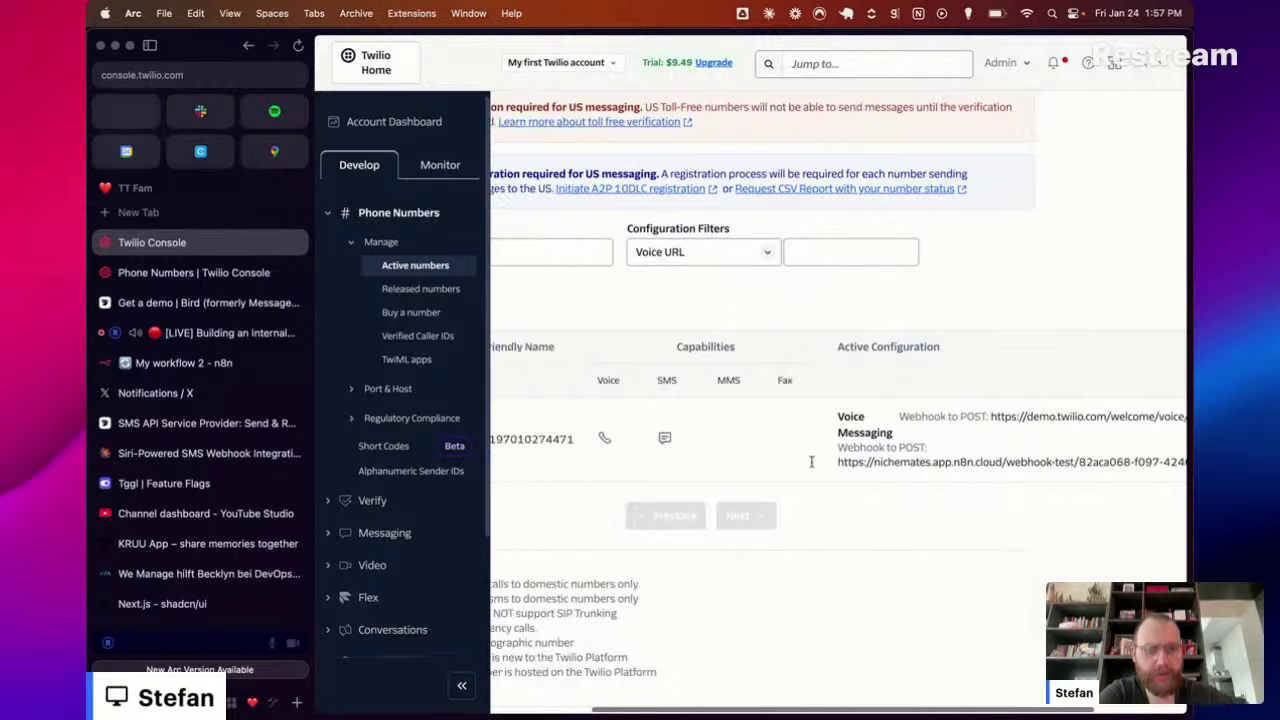
scroll(812, 461, "left", 3)
Step: Open the purchased number's configuration and read the regional routing information for messaging
left_click(554, 432)
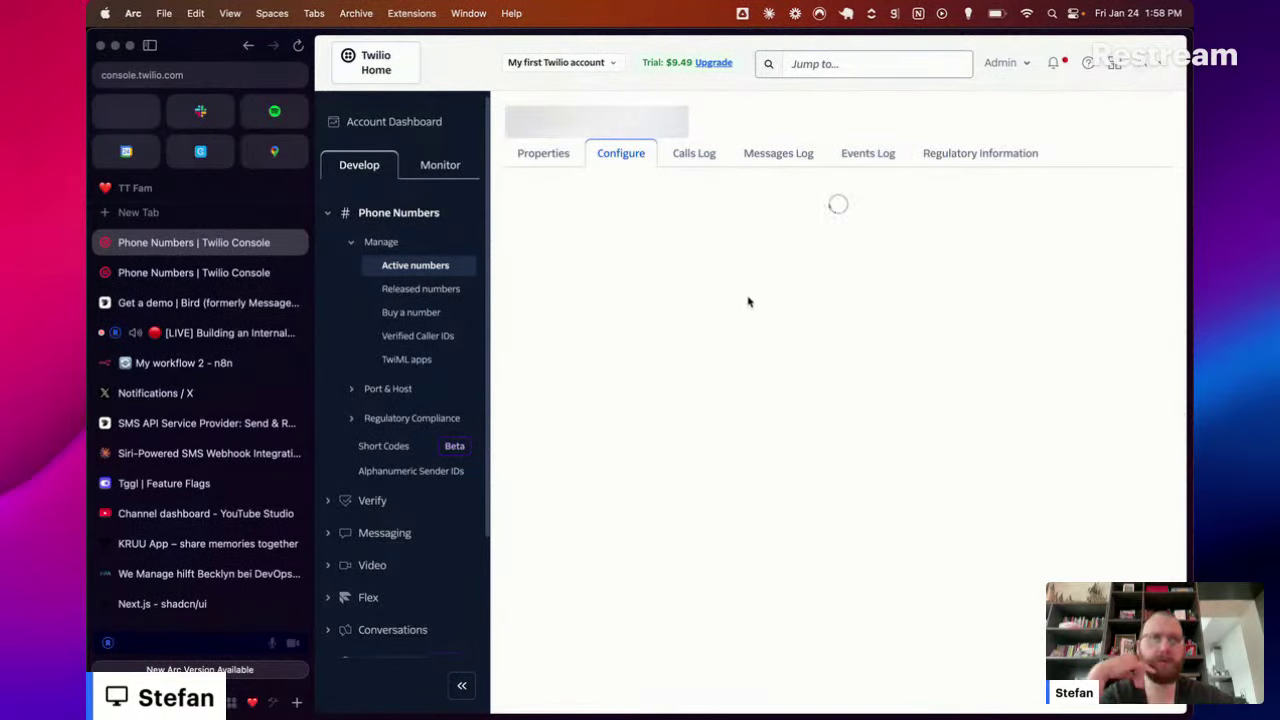
scroll(717, 251, "down", 8)
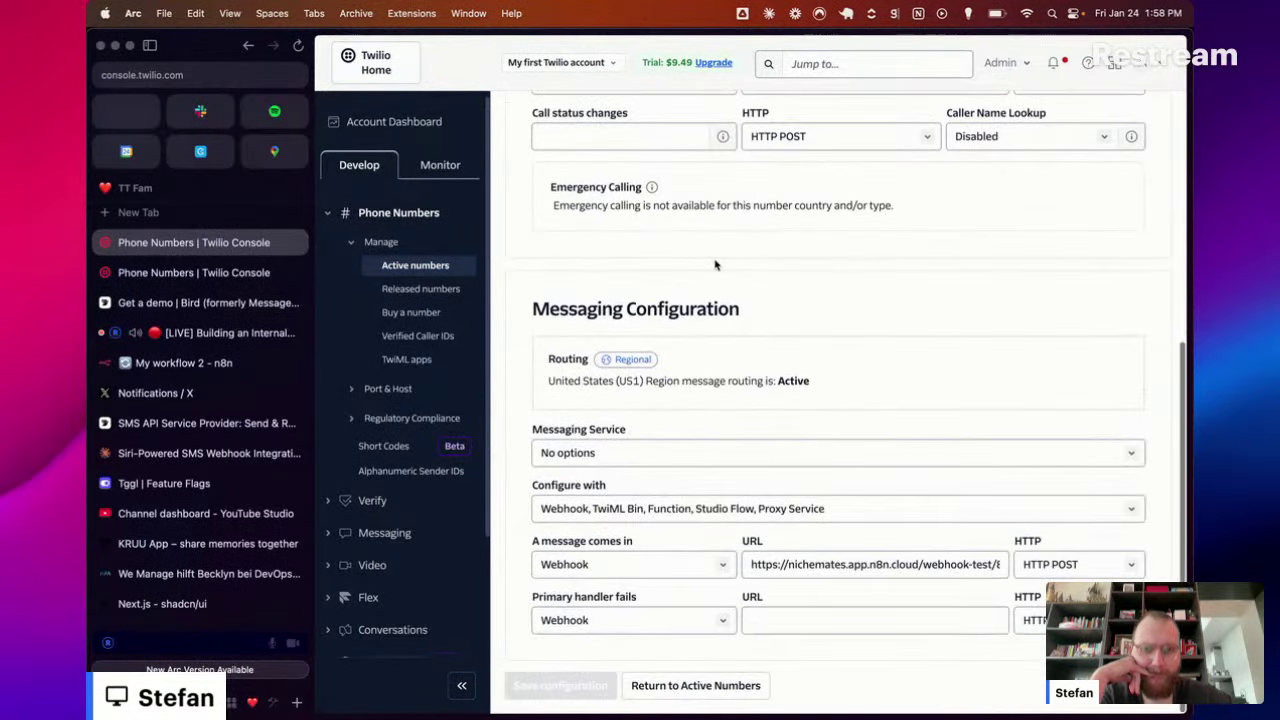
left_click(619, 360)
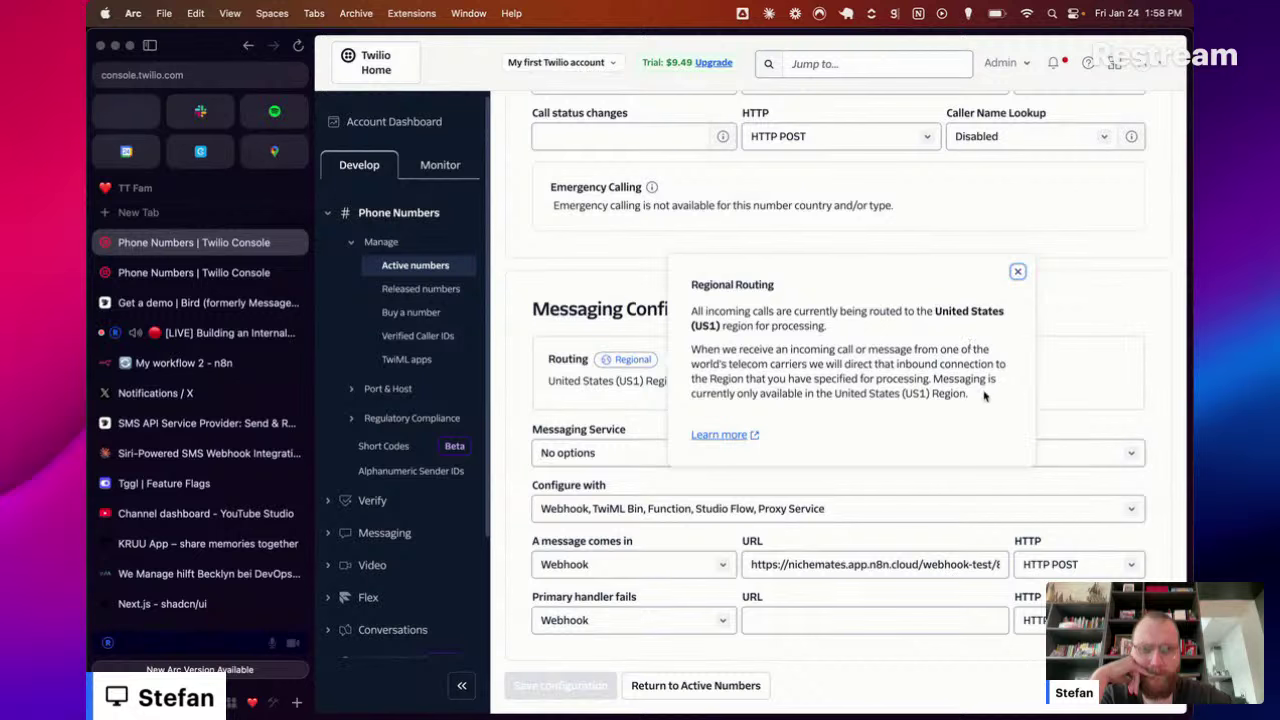
left_click_drag(985, 396, 934, 382)
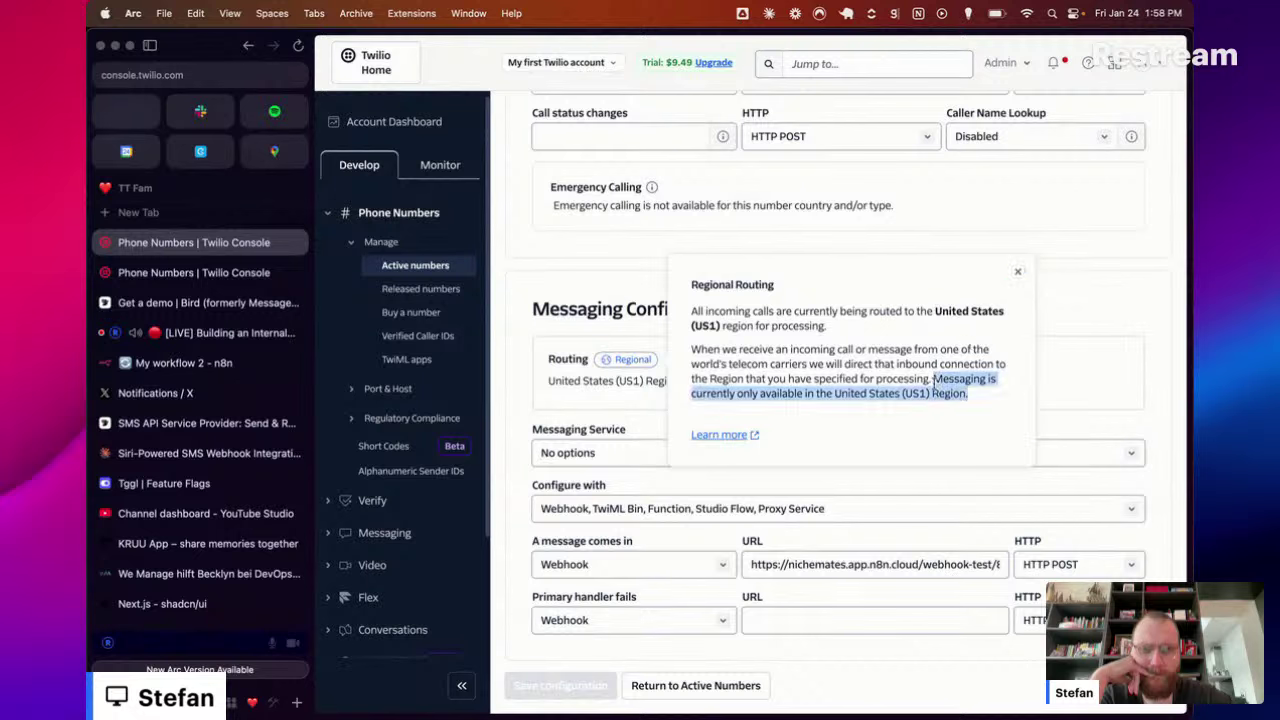
left_click(1018, 272)
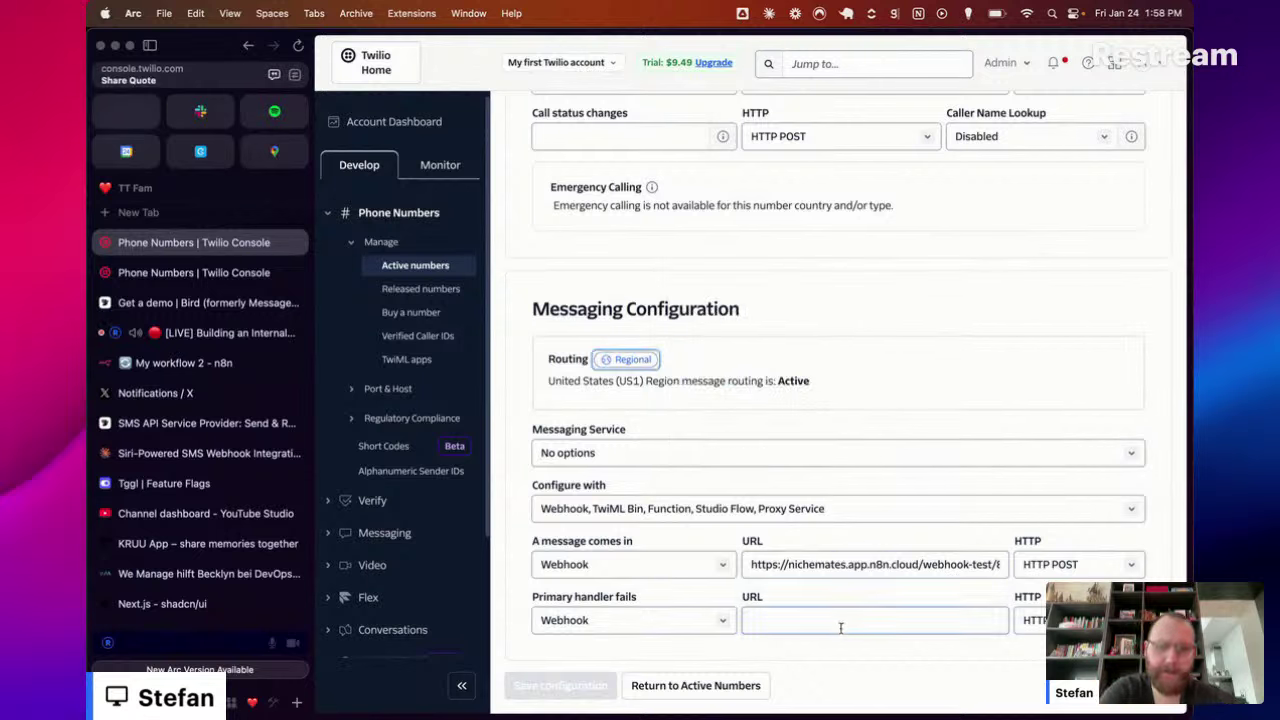
Step: Inspect the messaging configuration choices for the messaging service, configuration method, incoming message handler and primary handler failure
left_click(626, 464)
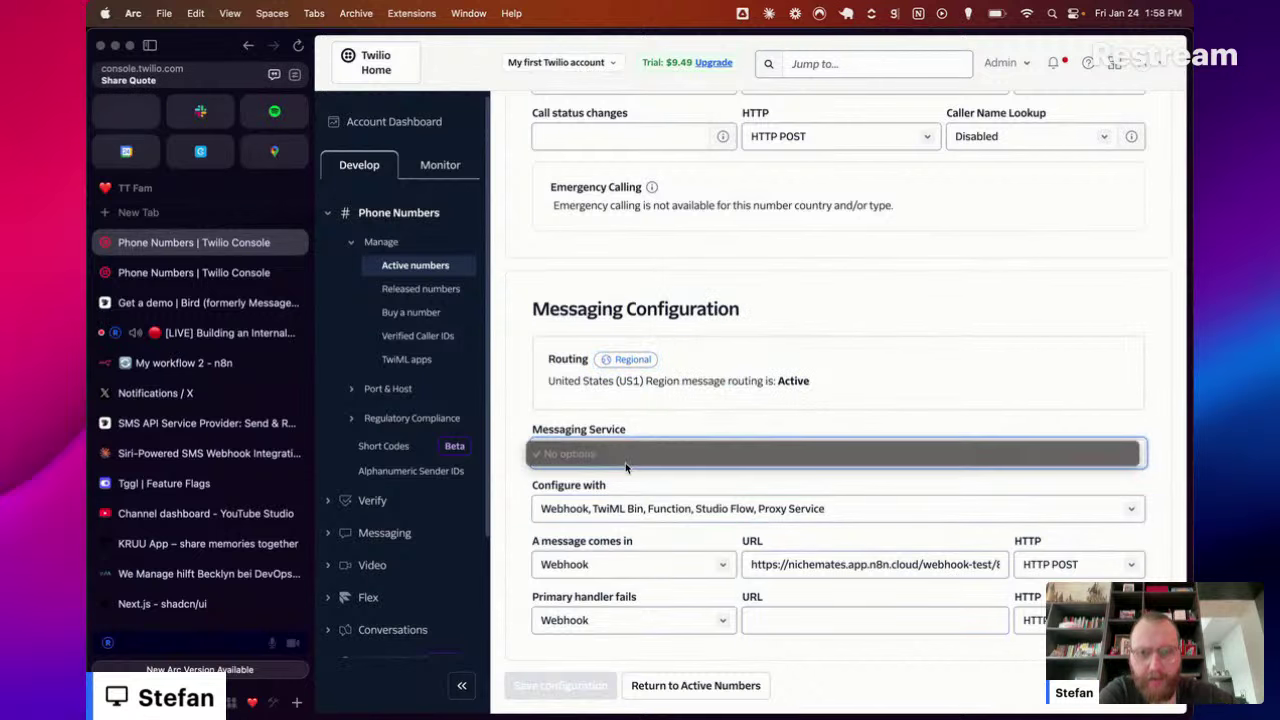
left_click(678, 417)
left_click(664, 508)
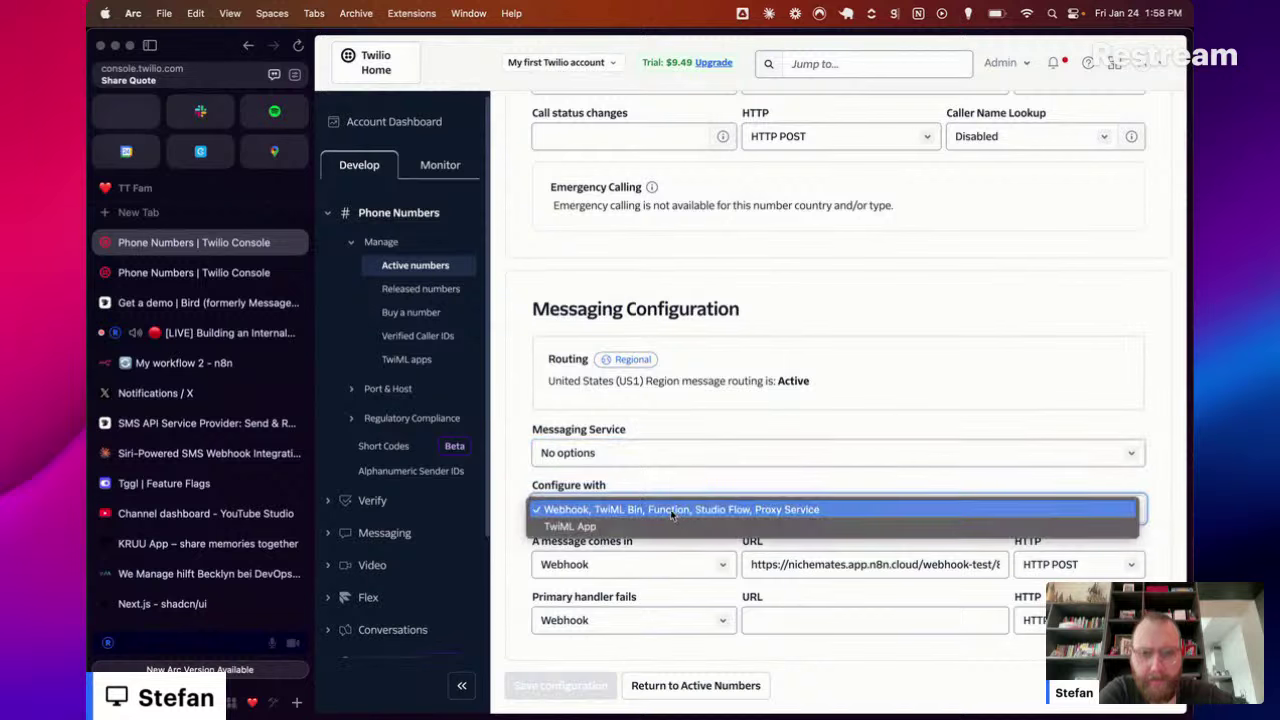
left_click(662, 567)
left_click(662, 566)
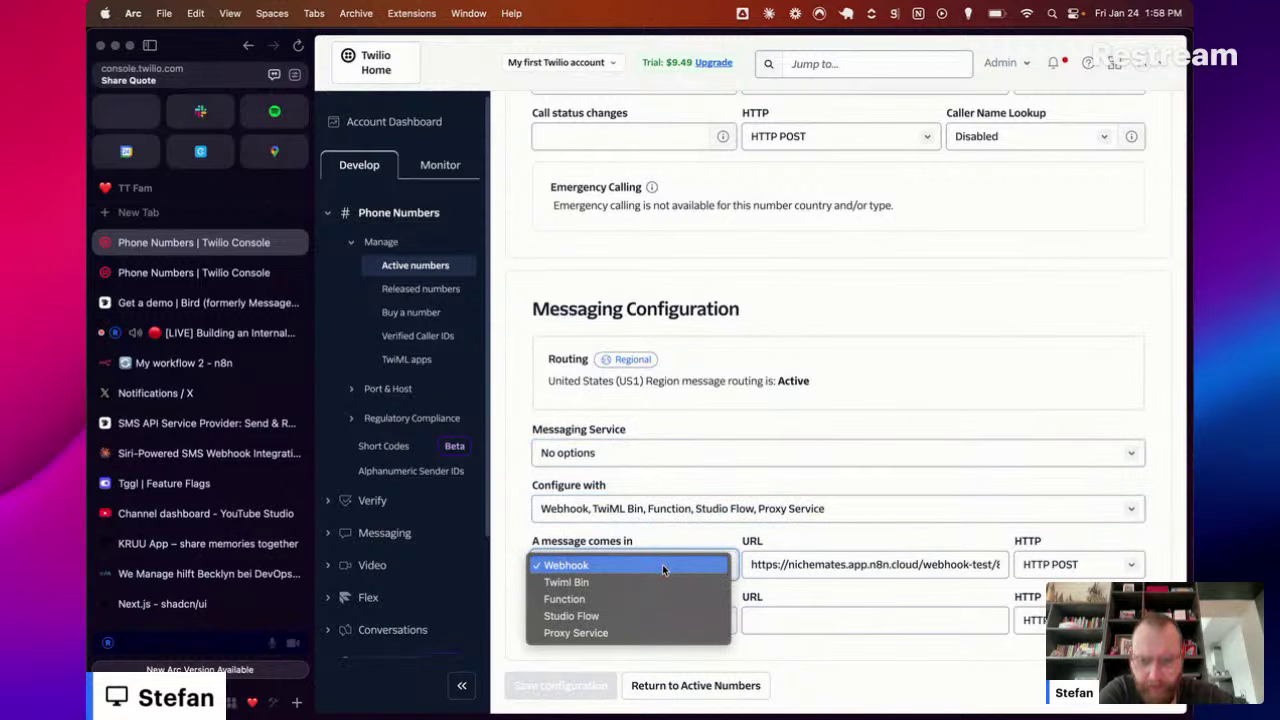
left_click(663, 567)
left_click(664, 619)
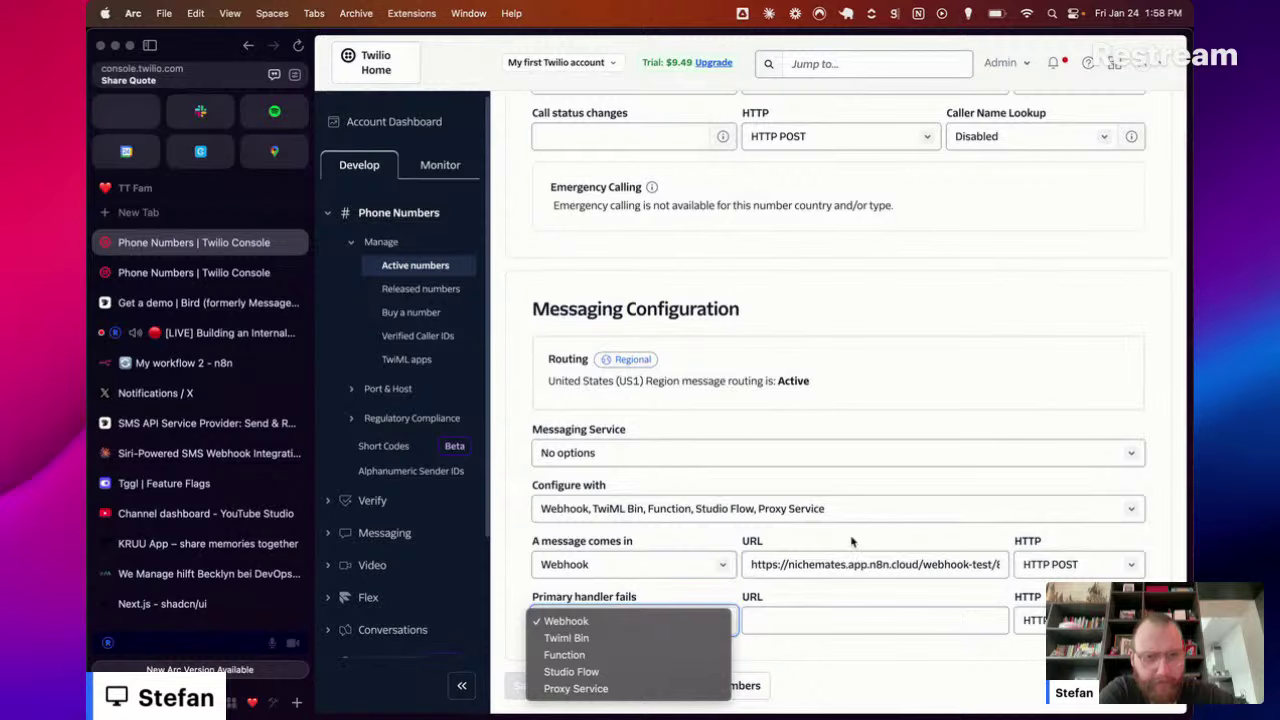
left_click(664, 619)
left_click(843, 562)
Step: Review the voice configuration and open the number's Ireland (IE1) regional configuration
scroll(883, 324, "up", 5)
scroll(883, 324, "down", 2)
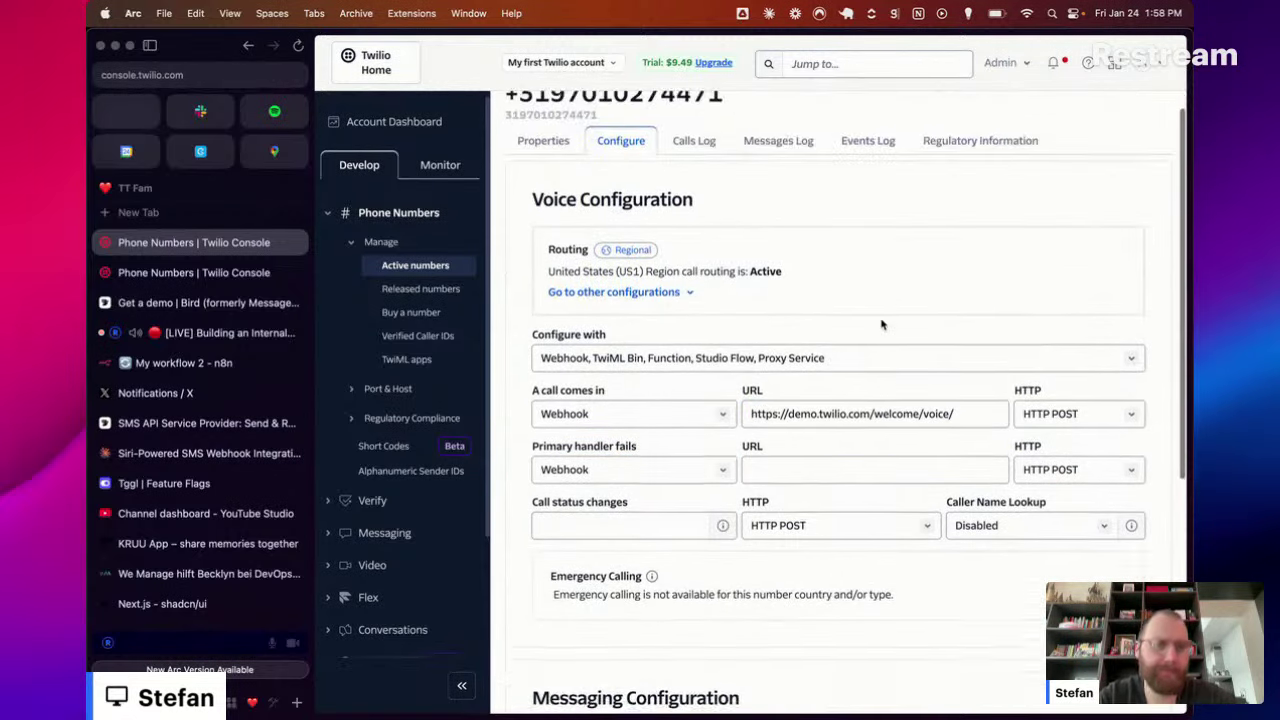
scroll(883, 326, "down", 2)
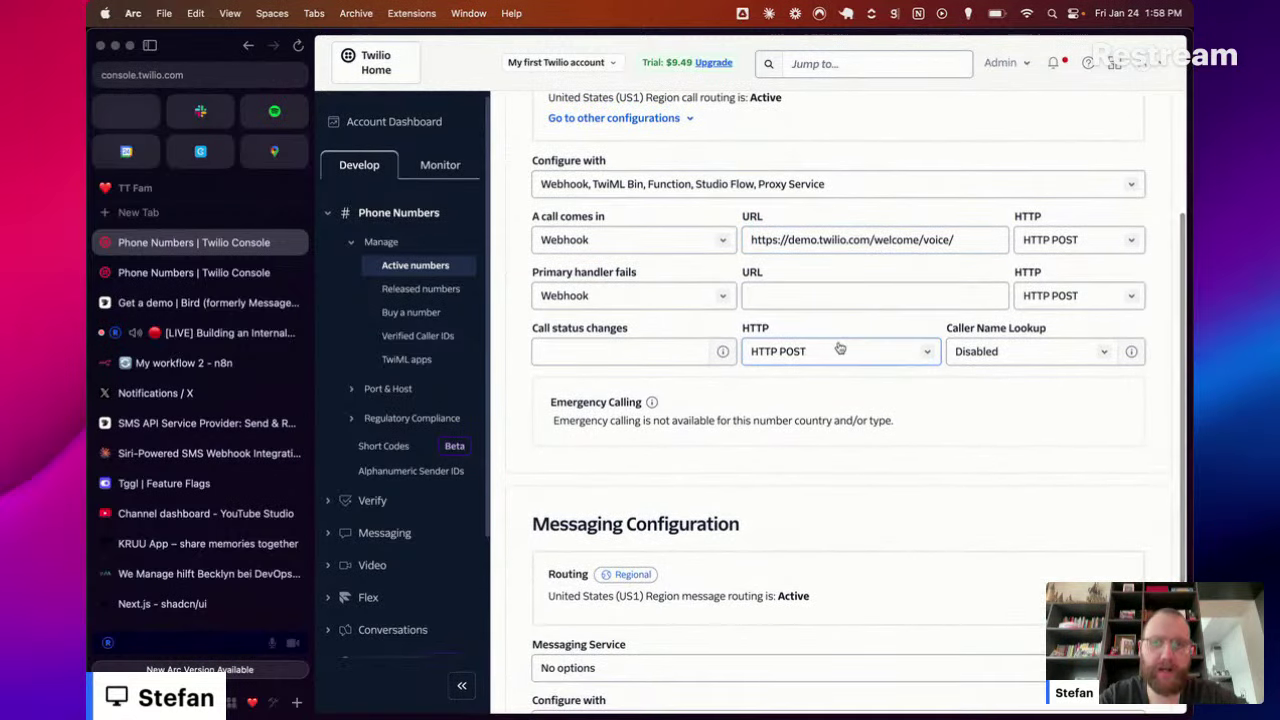
scroll(805, 347, "up", 5)
scroll(805, 345, "down", 1)
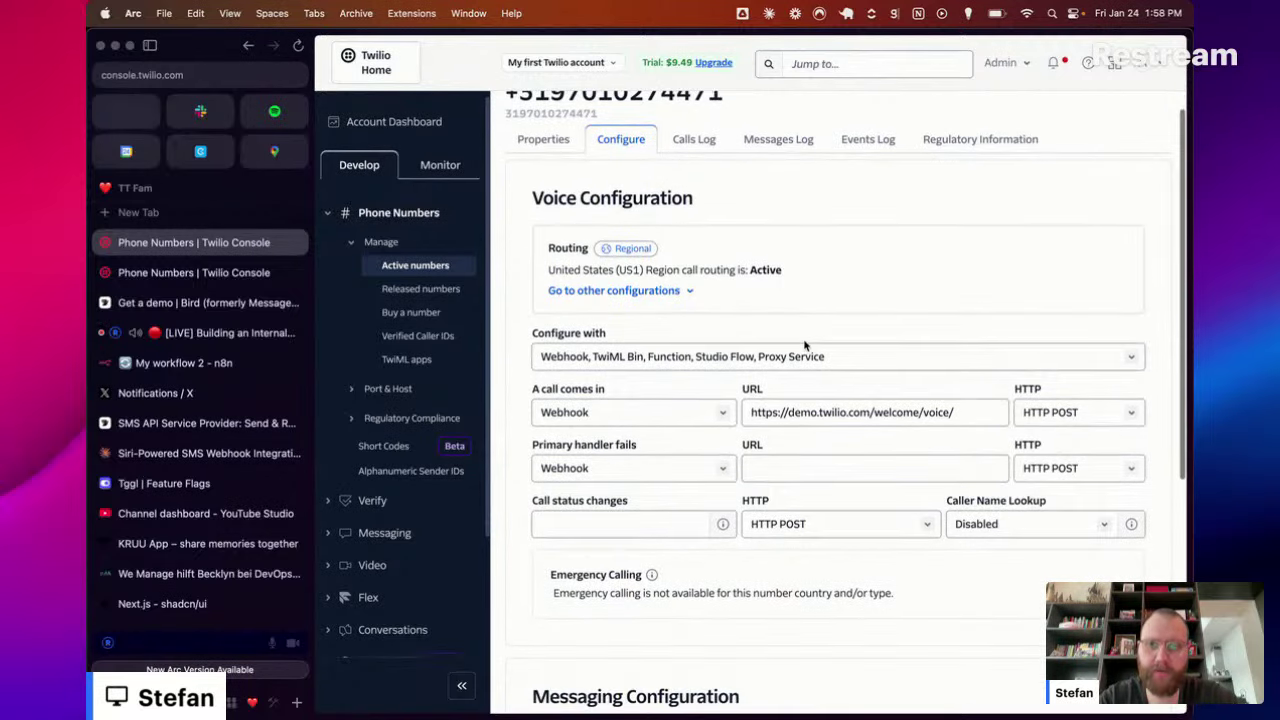
left_click(690, 291)
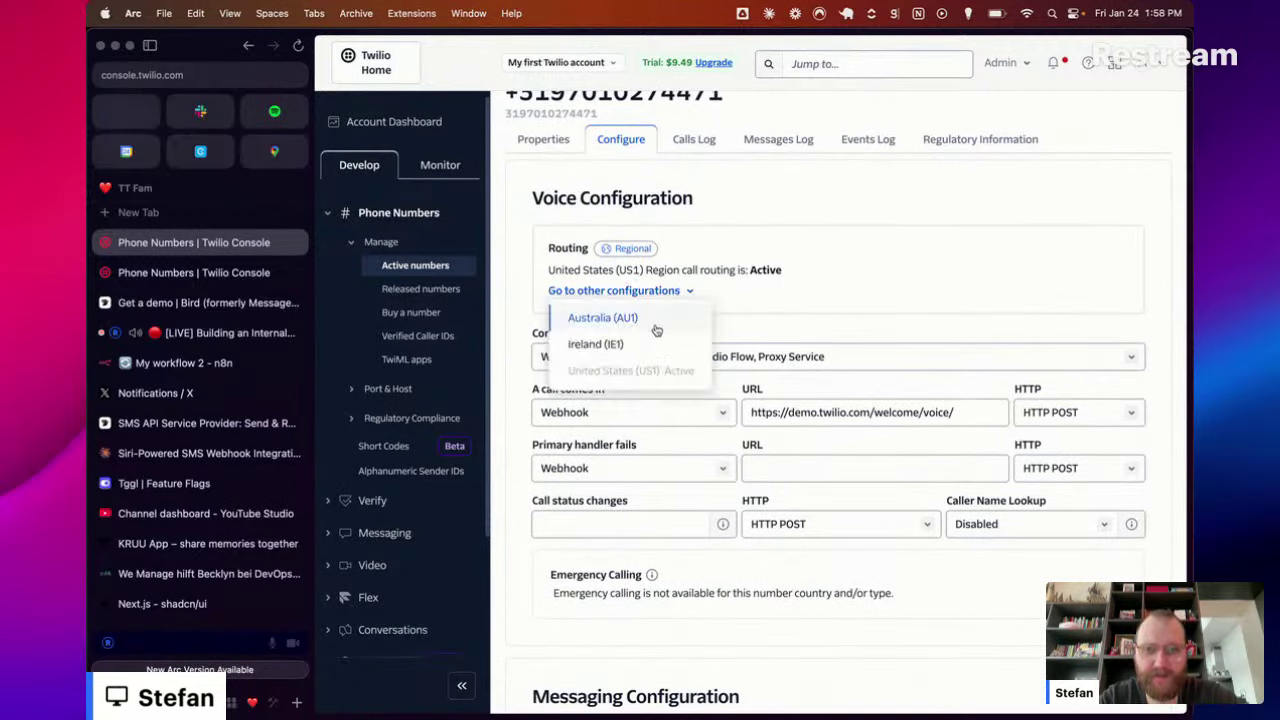
scroll(653, 357, "down", 1)
left_click(660, 294)
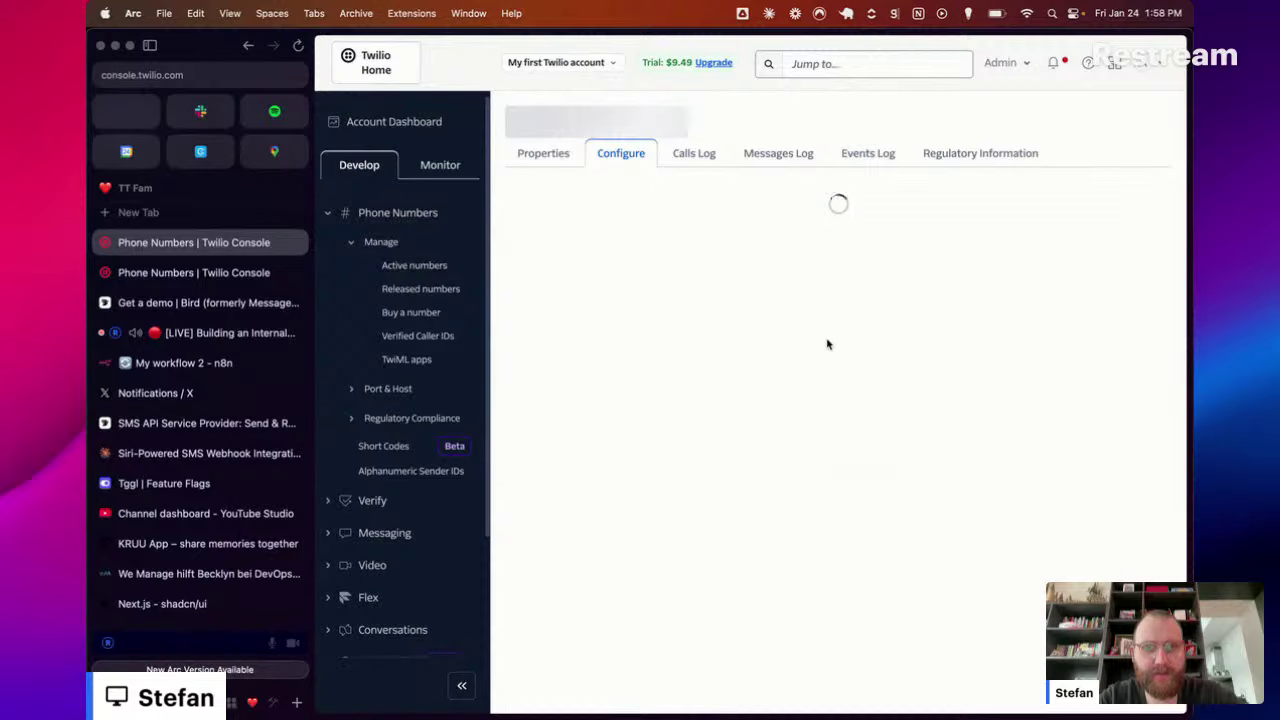
Step: Examine the Ireland (IE1) region's voice and messaging routing settings and its re-route option
scroll(744, 355, "down", 4)
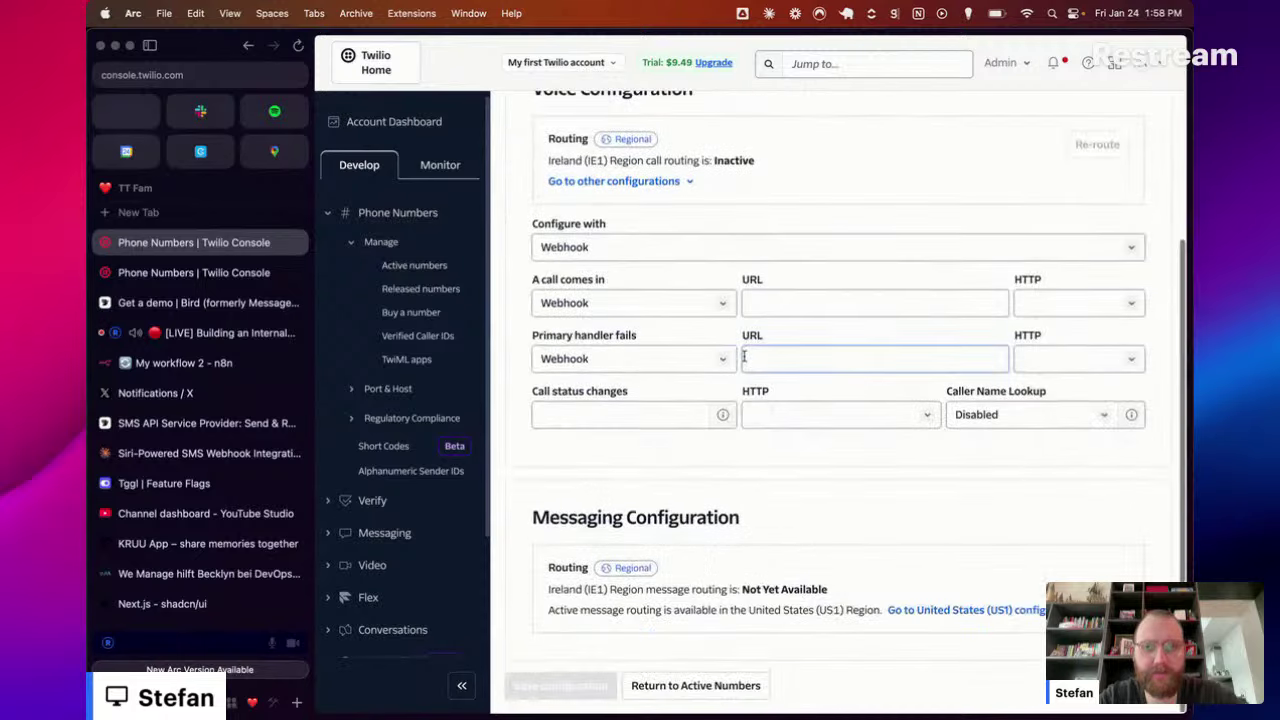
scroll(788, 290, "up", 1)
scroll(785, 271, "up", 3)
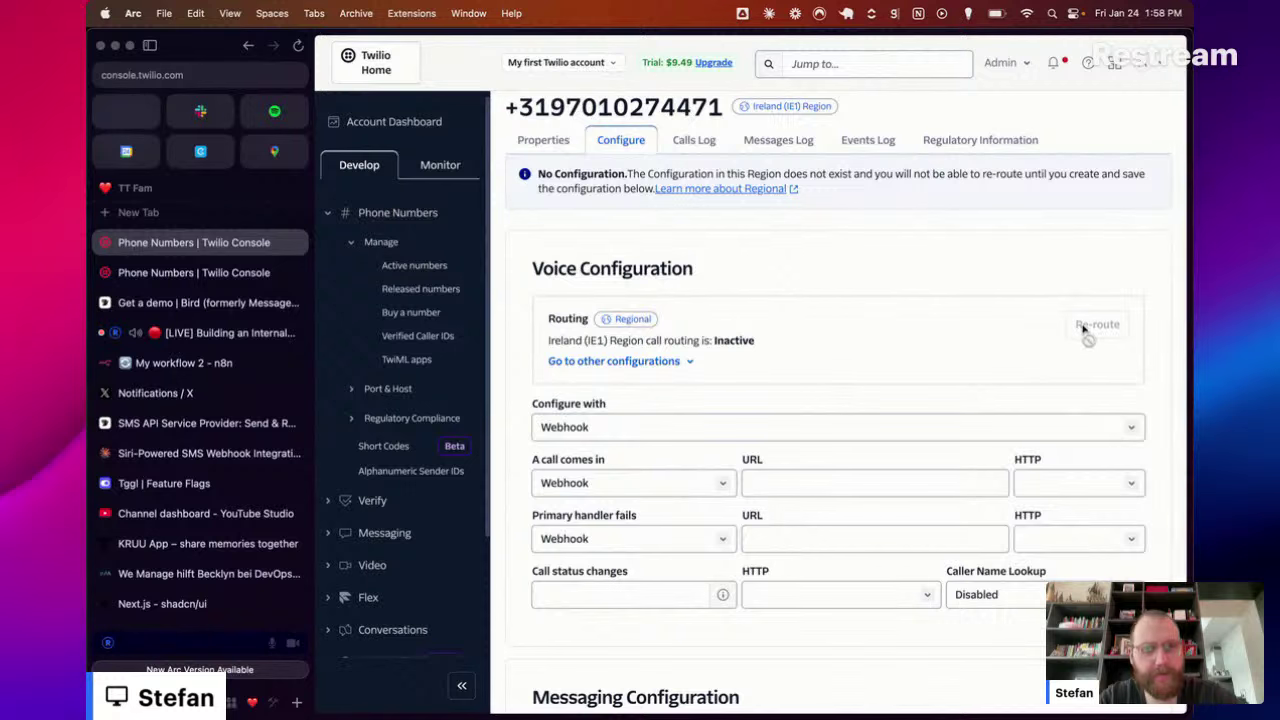
scroll(1014, 331, "down", 1)
scroll(1014, 332, "down", 1)
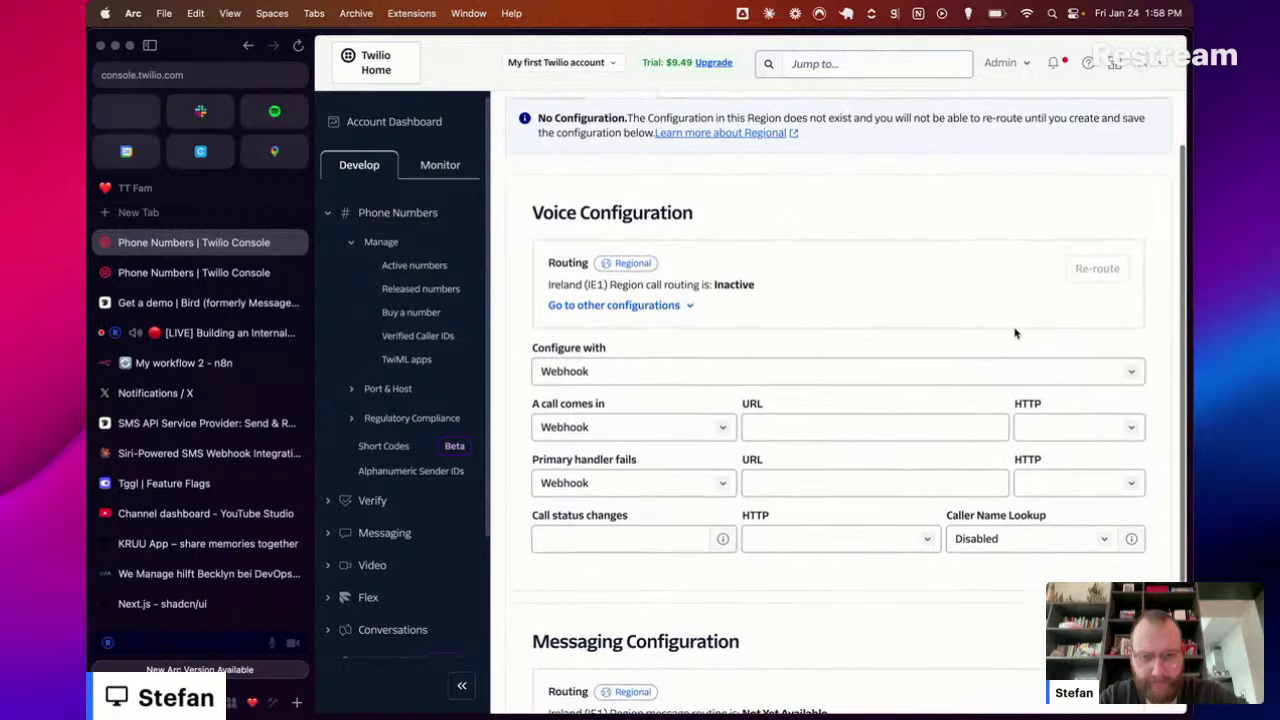
Step: Review the Ireland (IE1) region's messaging routing, reload the number's page and check its properties
scroll(853, 499, "down", 3)
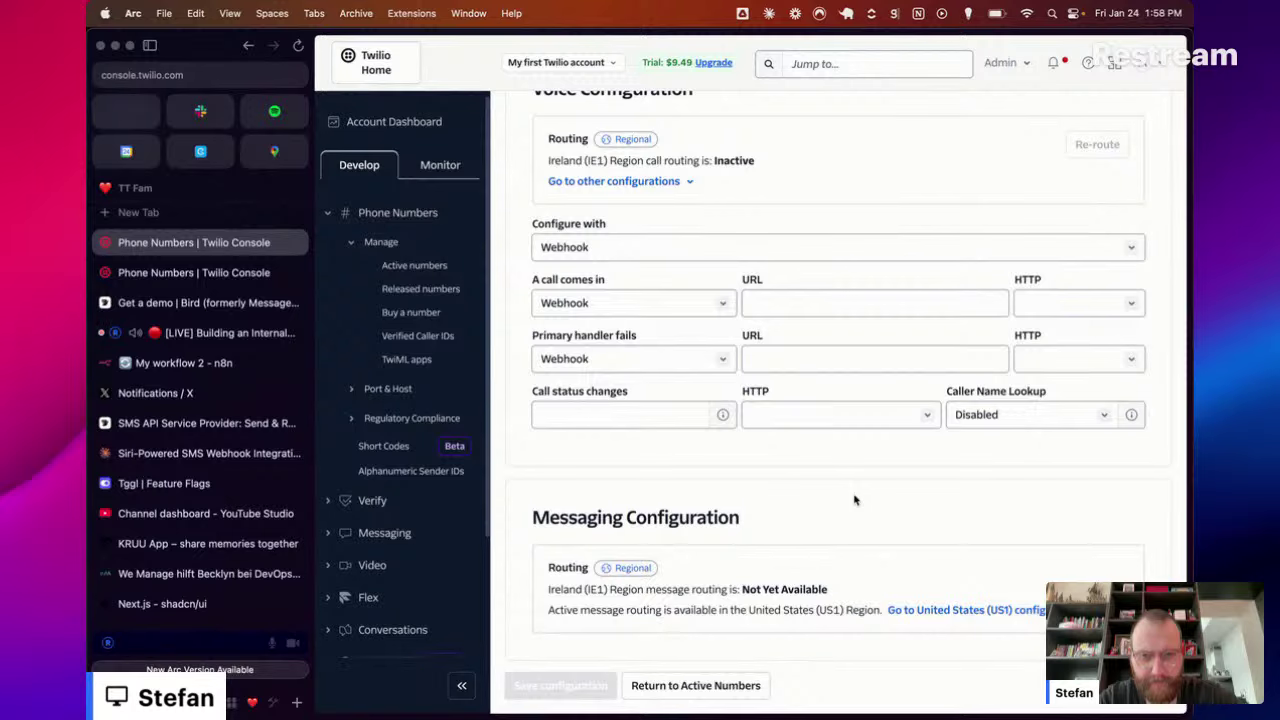
scroll(852, 496, "up", 3)
key("super+r")
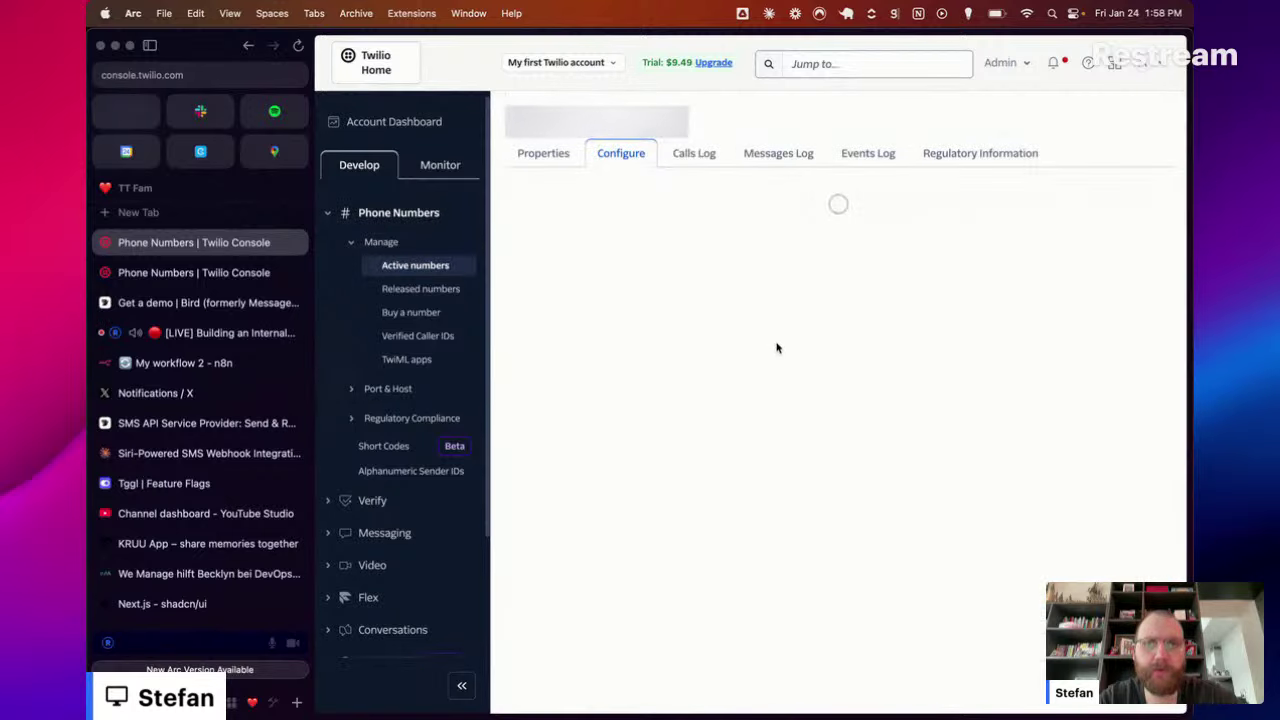
left_click(543, 168)
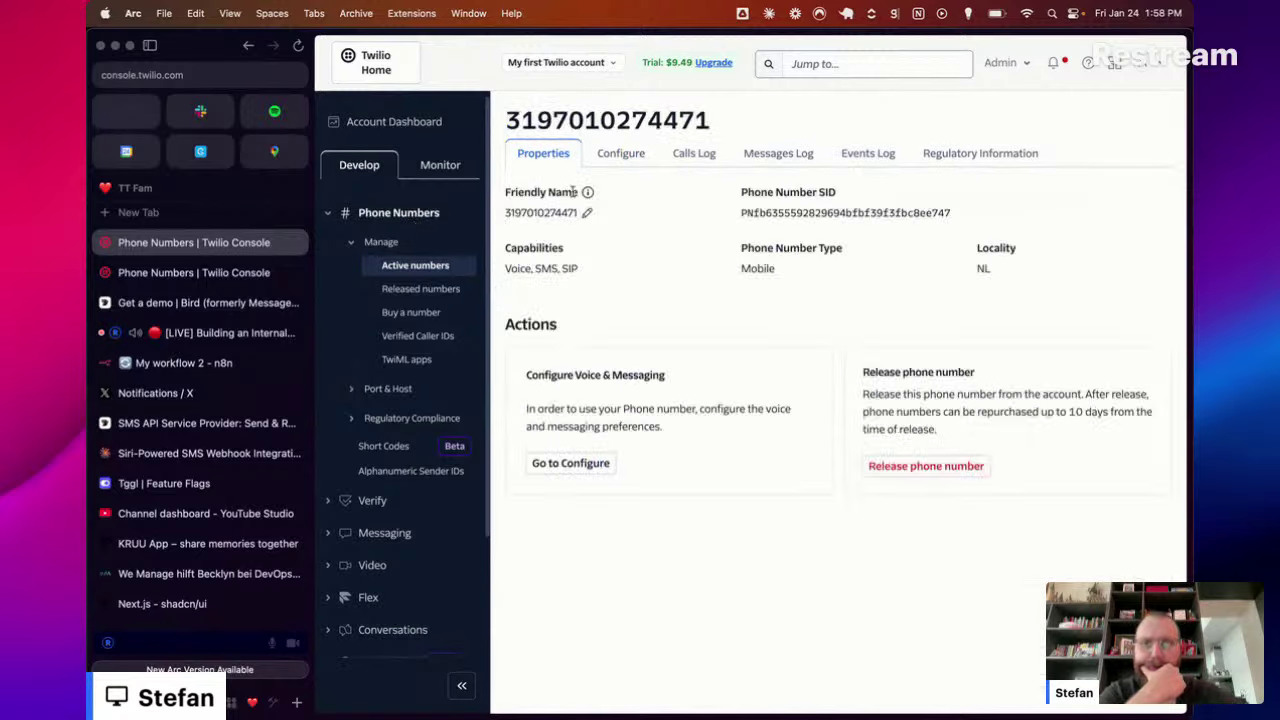
left_click(440, 165)
left_click(359, 165)
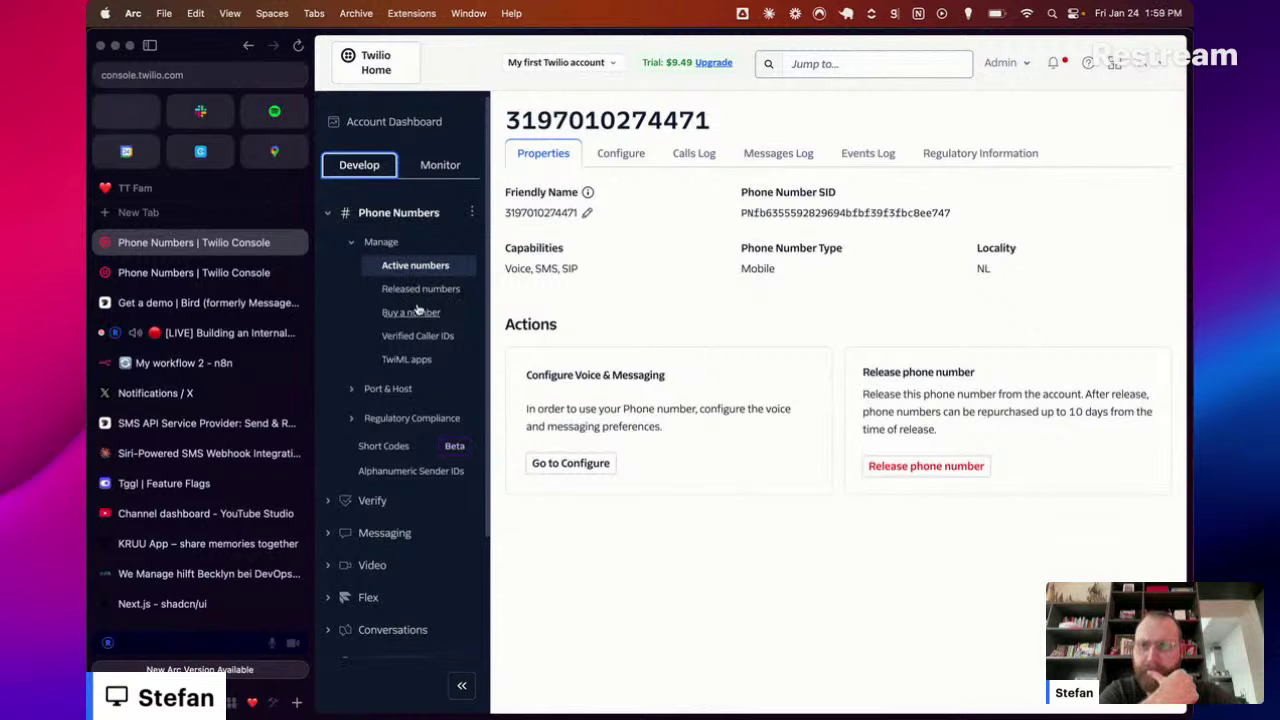
Step: Open the number purchasing page and browse its advanced search options and the available United States numbers
left_click(418, 311)
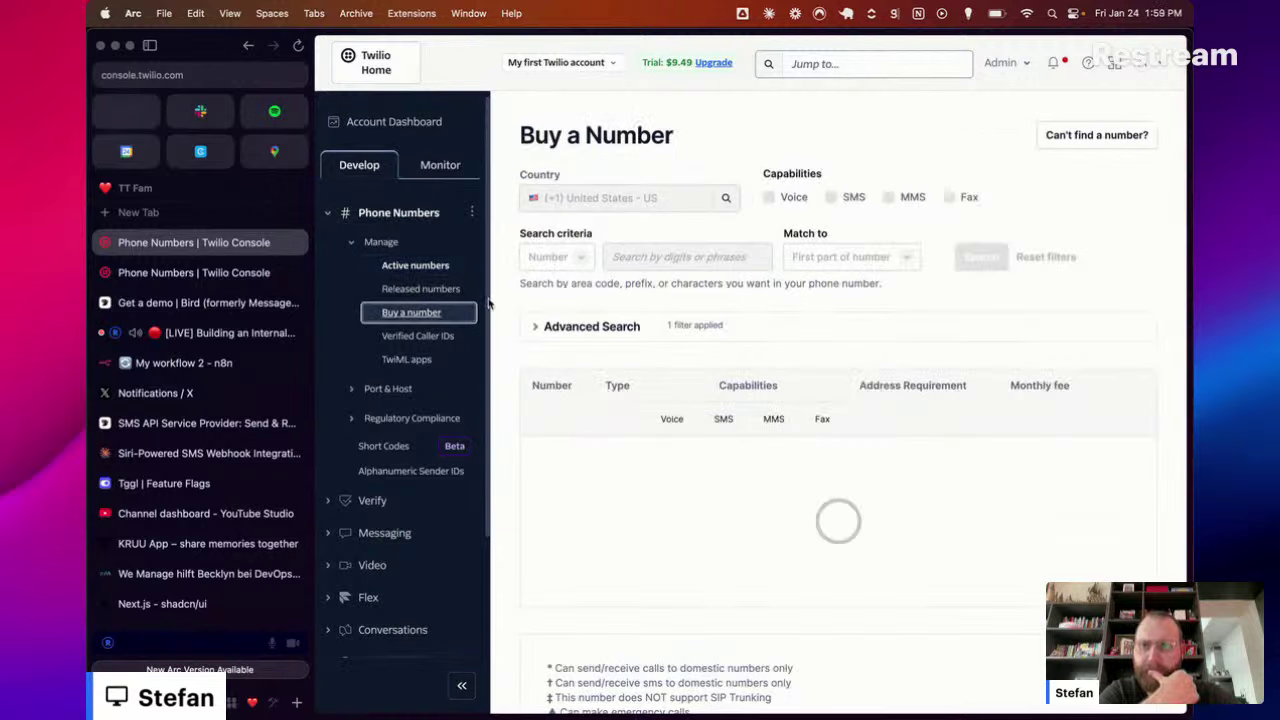
left_click(690, 329)
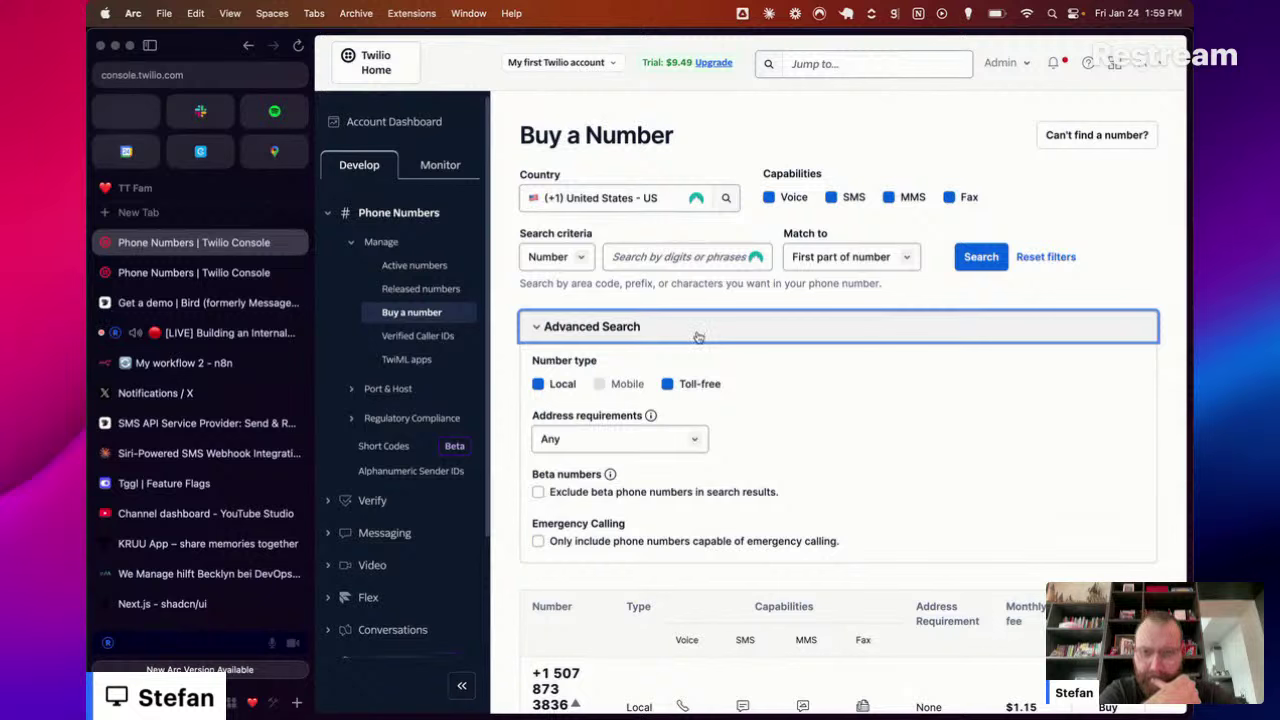
left_click(698, 333)
scroll(704, 400, "down", 3)
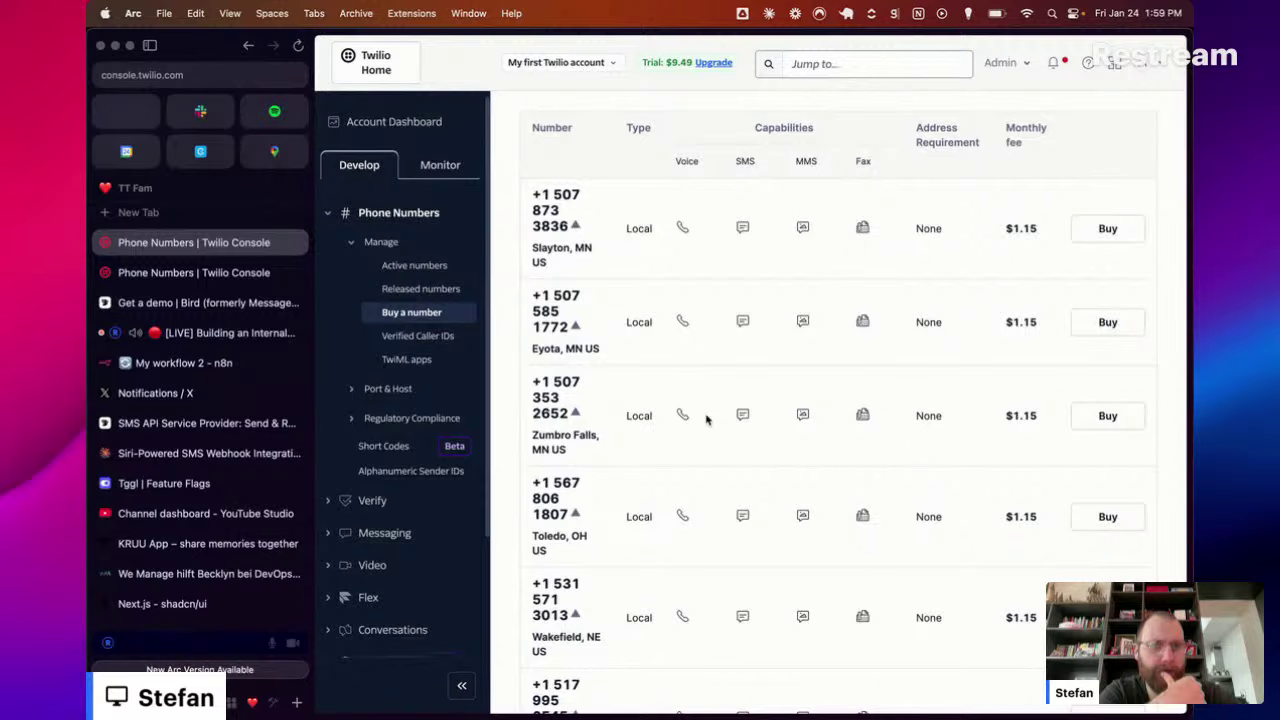
scroll(857, 351, "down", 1)
scroll(857, 354, "up", 2)
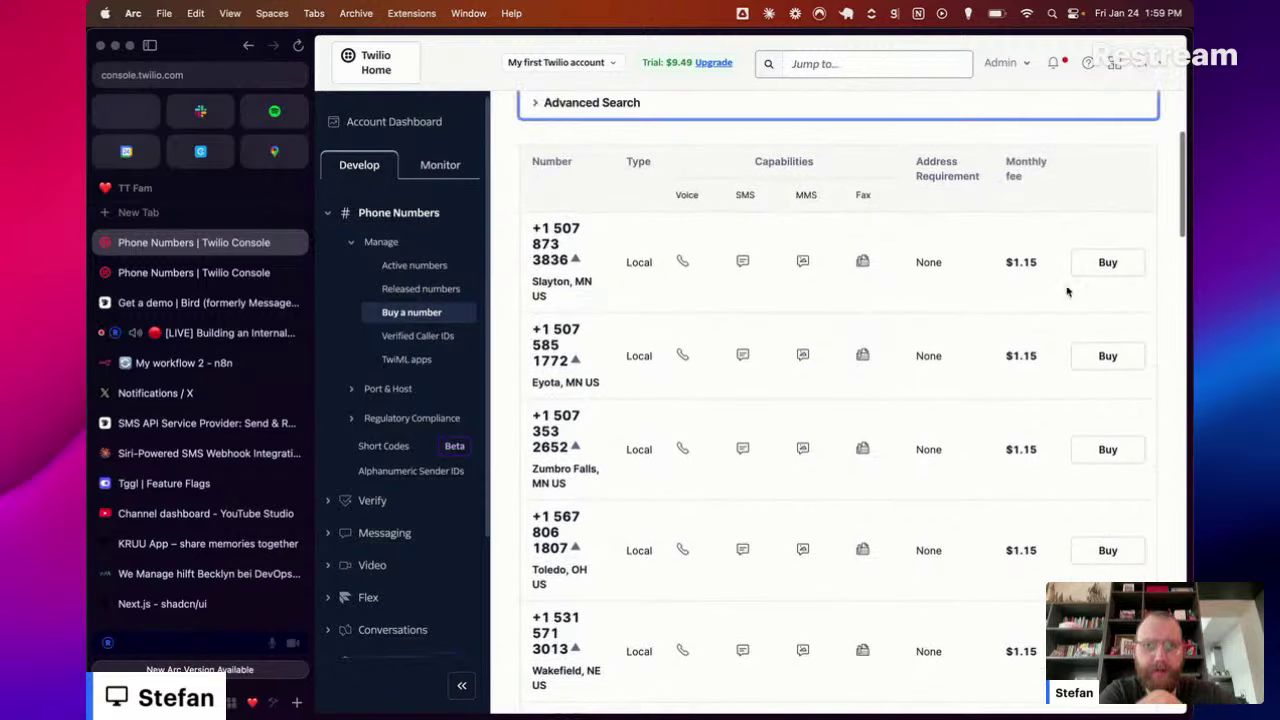
Step: Review the capabilities and registration requirements of the first listed US number without buying it
left_click(1134, 274)
scroll(800, 370, "down", 1)
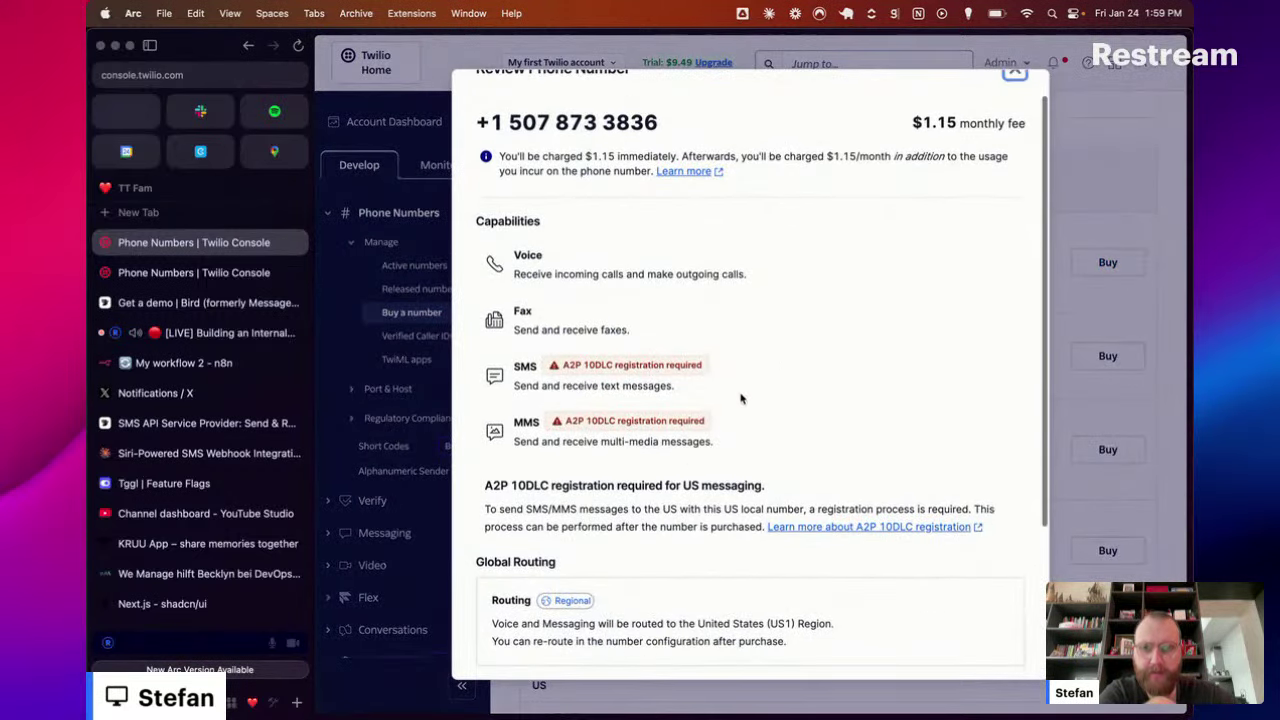
scroll(741, 399, "up", 1)
left_click(1014, 90)
scroll(850, 205, "up", 3)
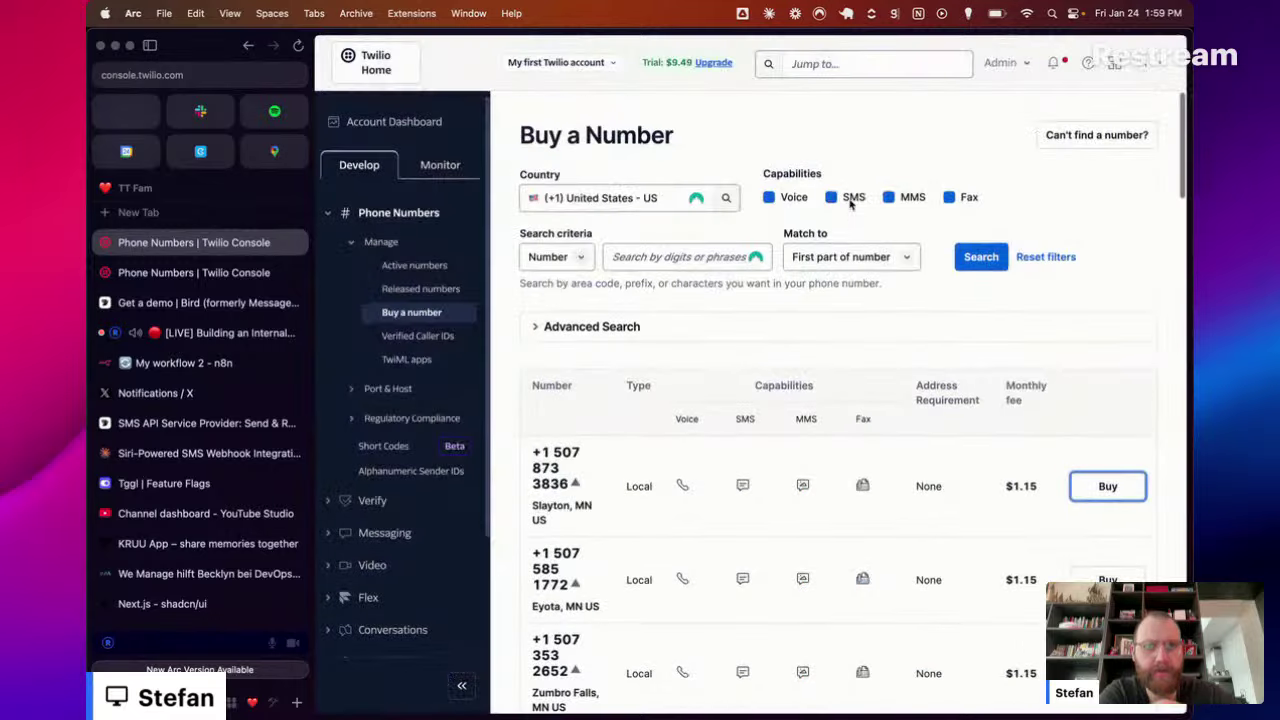
Step: Search for United States numbers with only the SMS capability required, excluding Voice, MMS and Fax from the filter
left_click(769, 197)
left_click(889, 197)
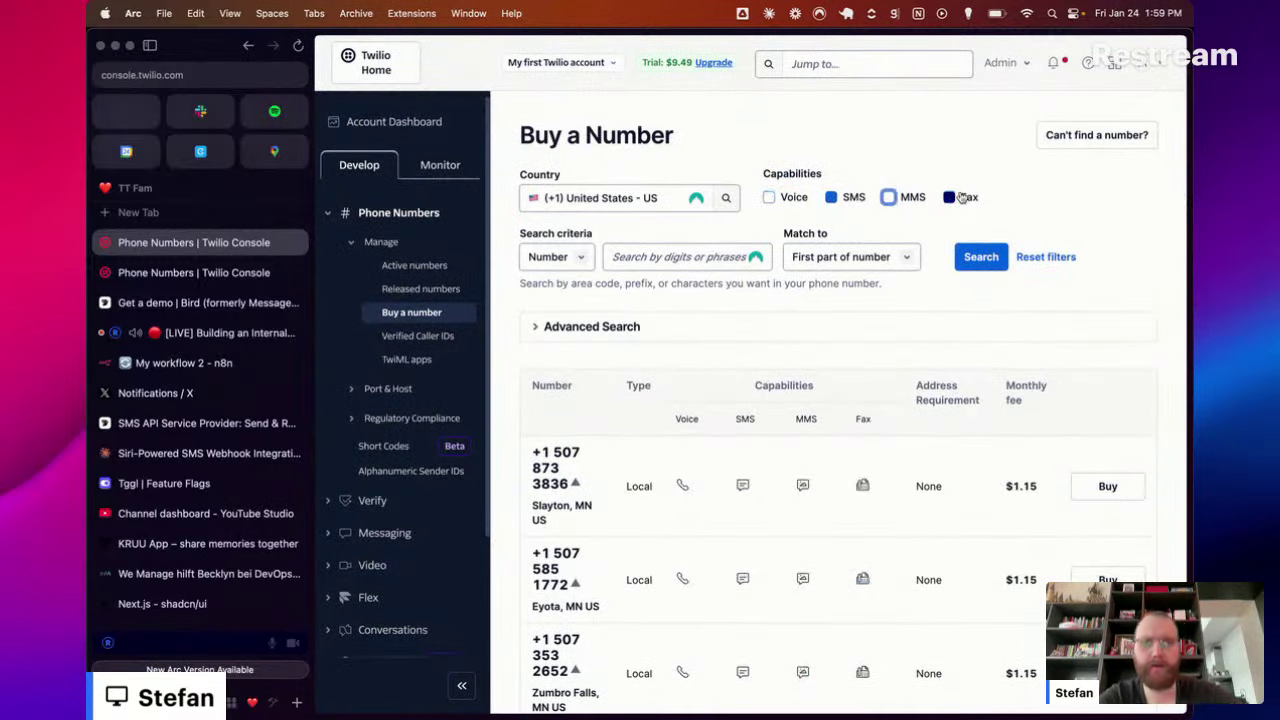
left_click(949, 197)
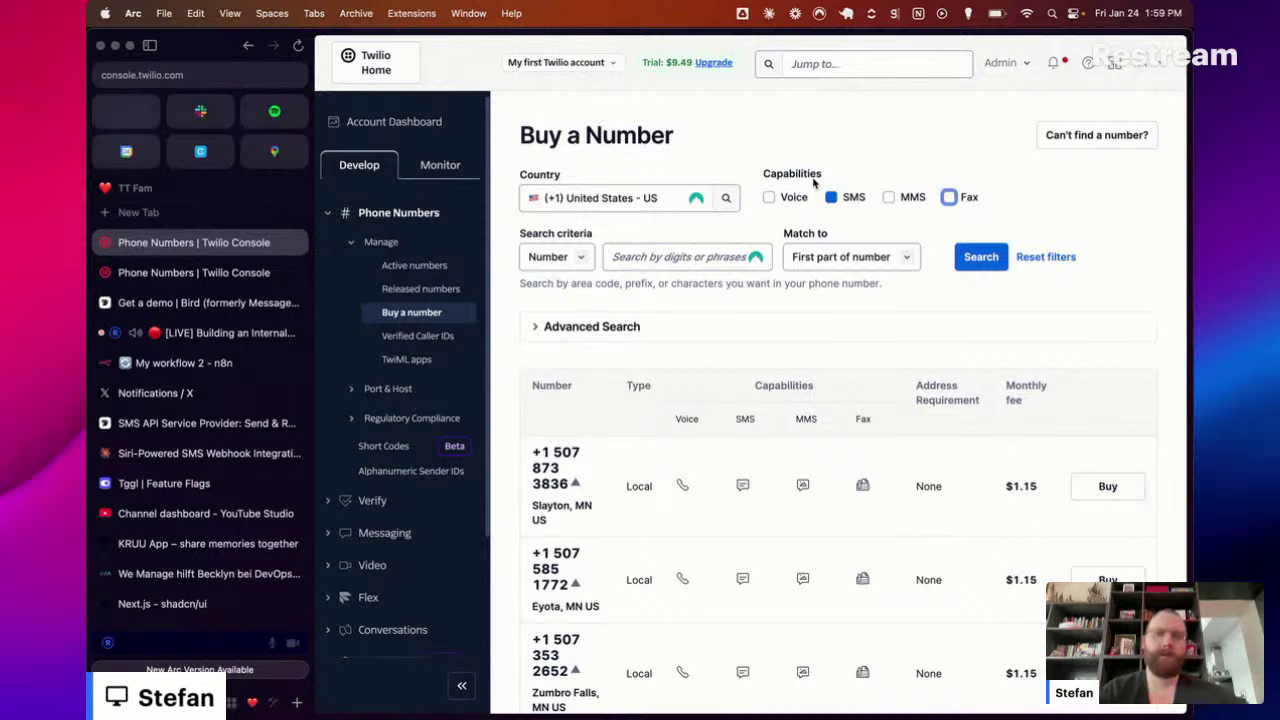
left_click(859, 160)
left_click(976, 257)
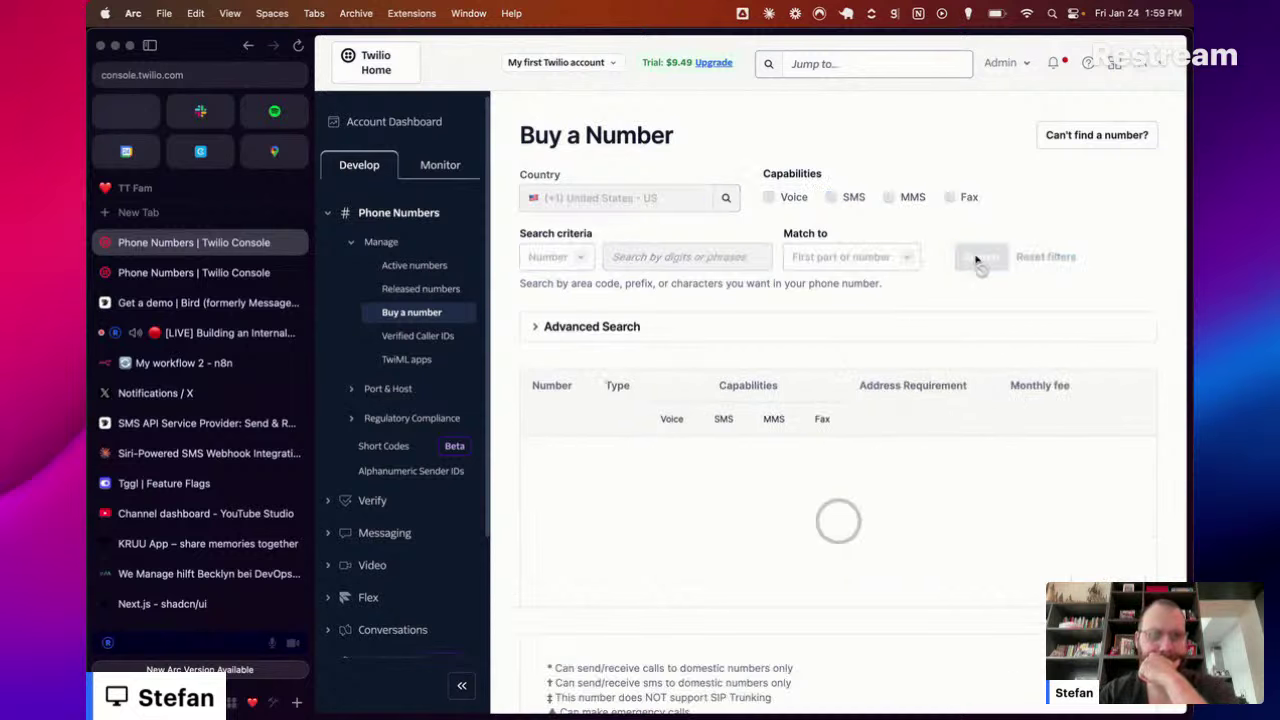
Step: Try to buy the first US number in the SMS-filtered results after reviewing its capabilities, global routing and emergency calling terms
scroll(896, 397, "down", 1)
scroll(896, 397, "down", 3)
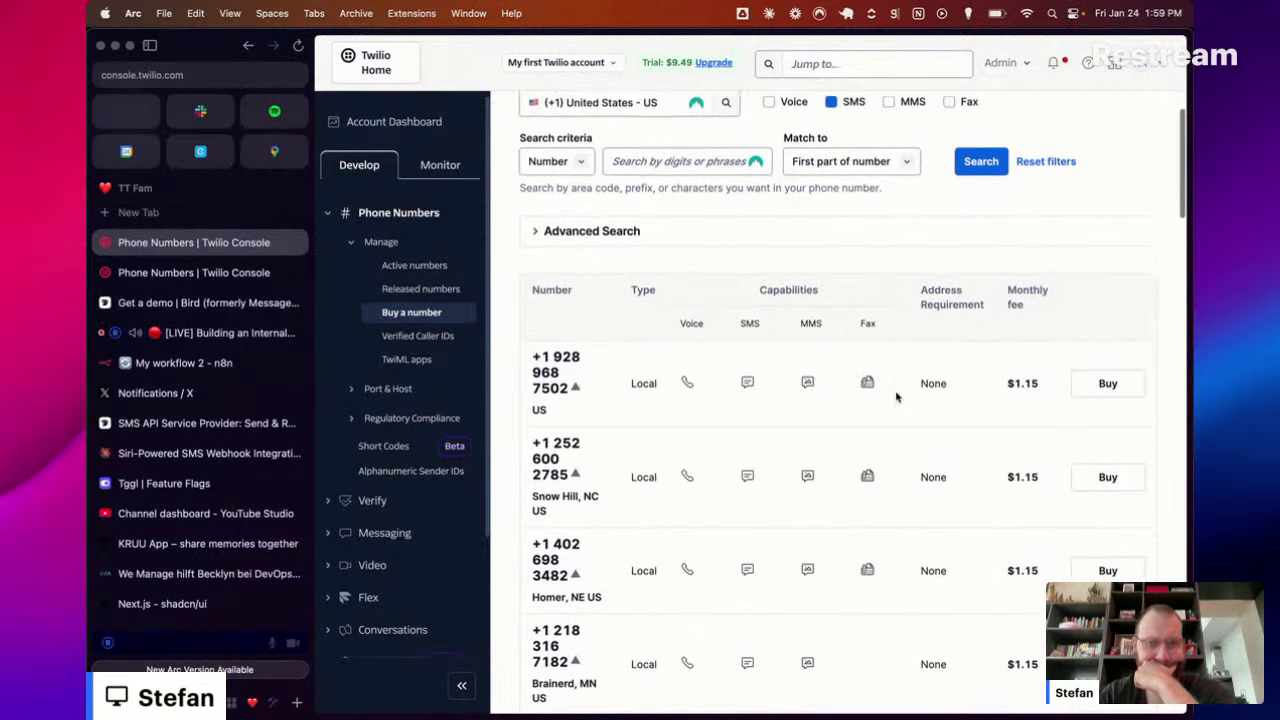
scroll(896, 397, "up", 1)
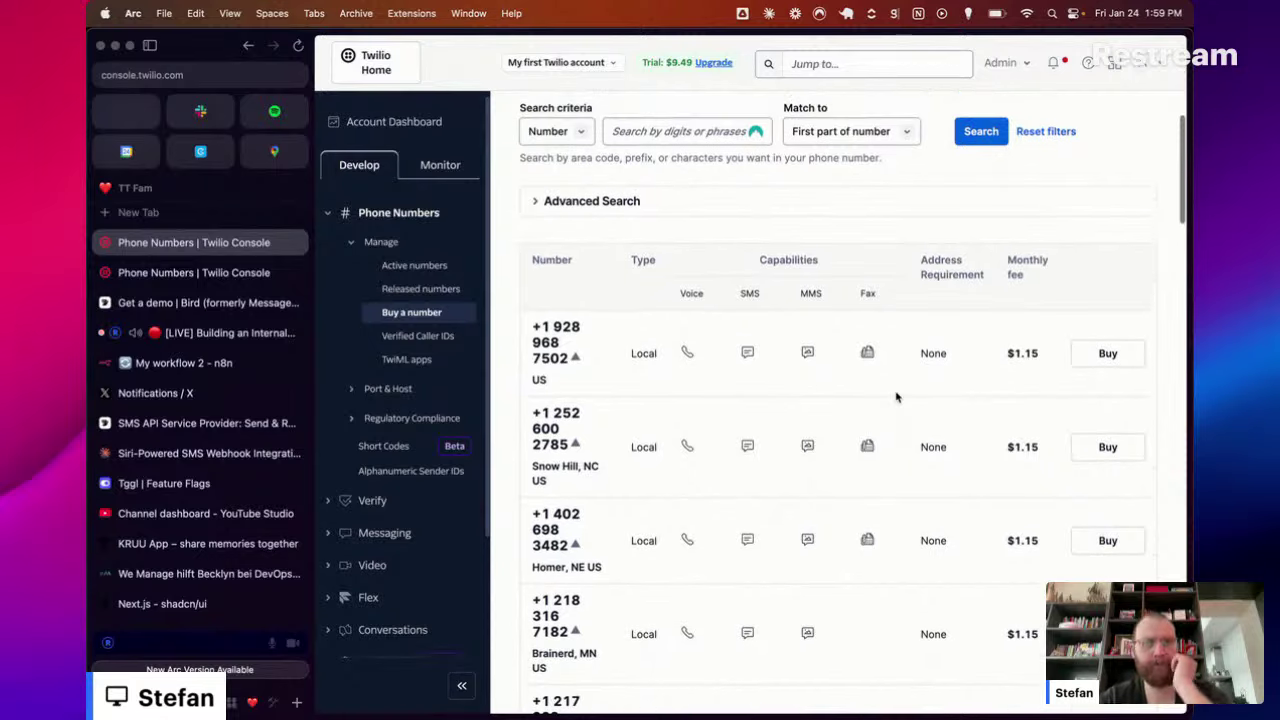
left_click(1106, 354)
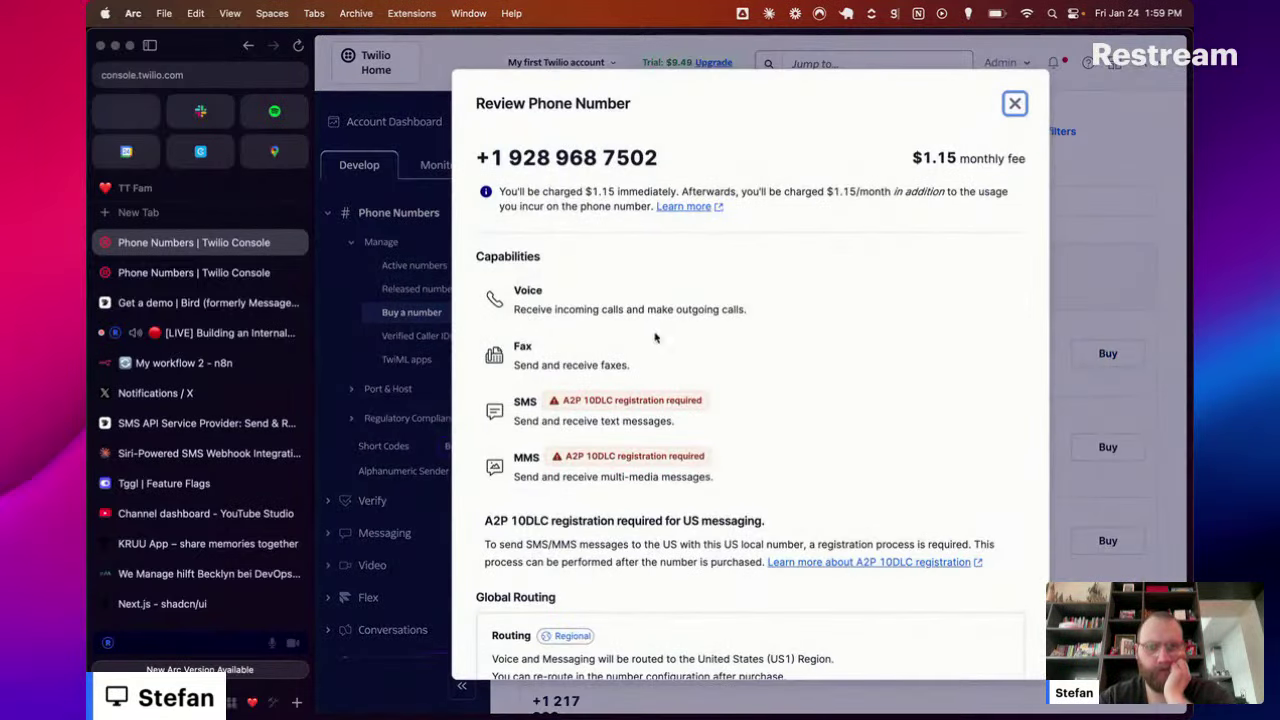
scroll(700, 420, "down", 2)
scroll(714, 450, "down", 5)
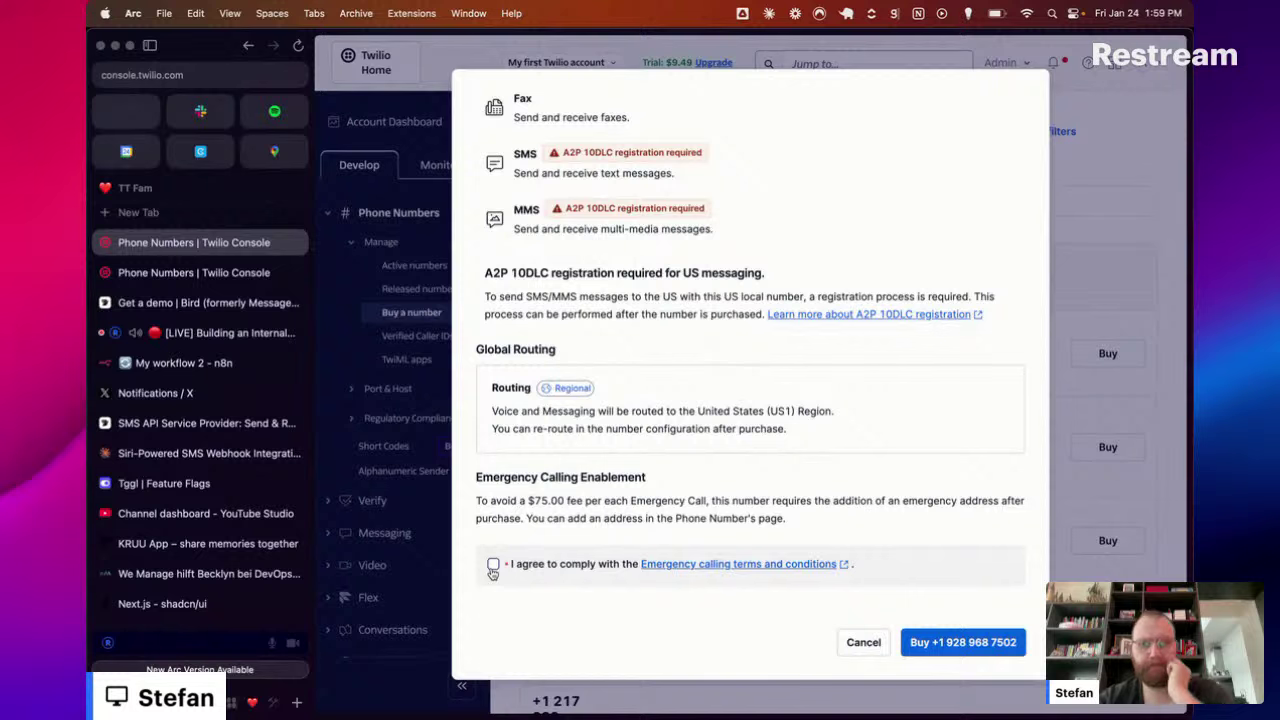
scroll(492, 573, "up", 1)
scroll(492, 568, "down", 1)
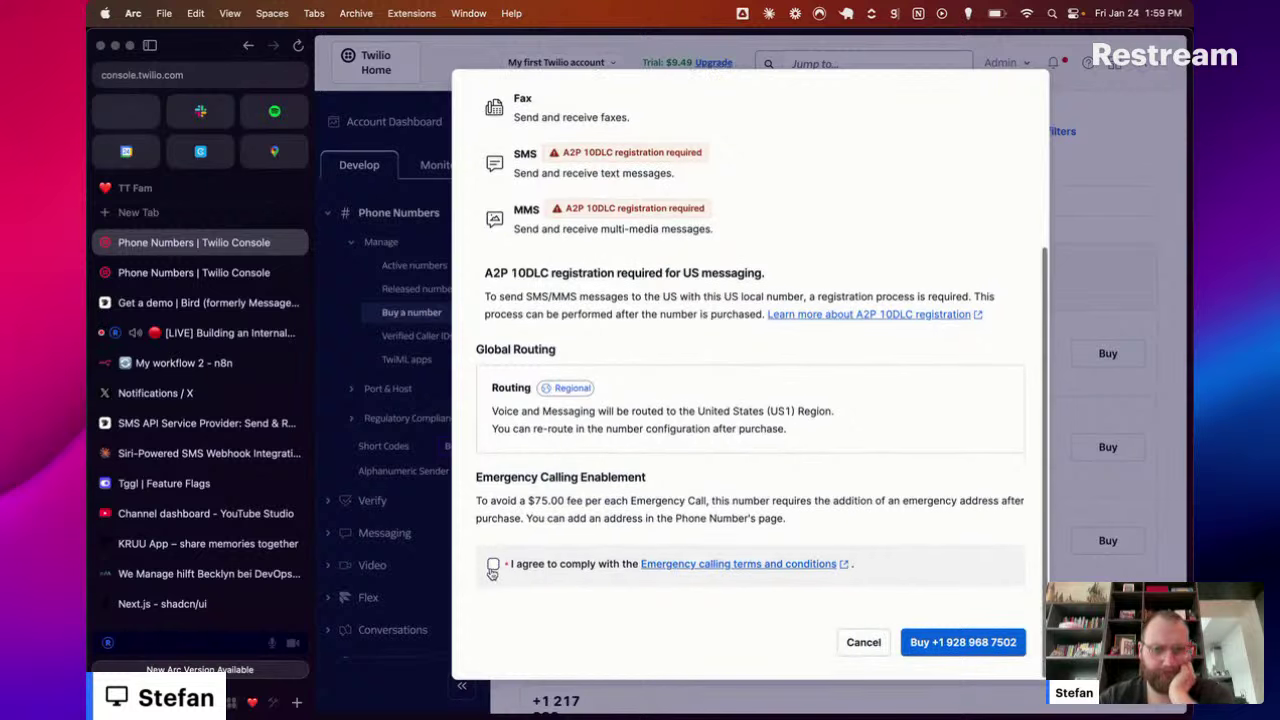
left_click(983, 646)
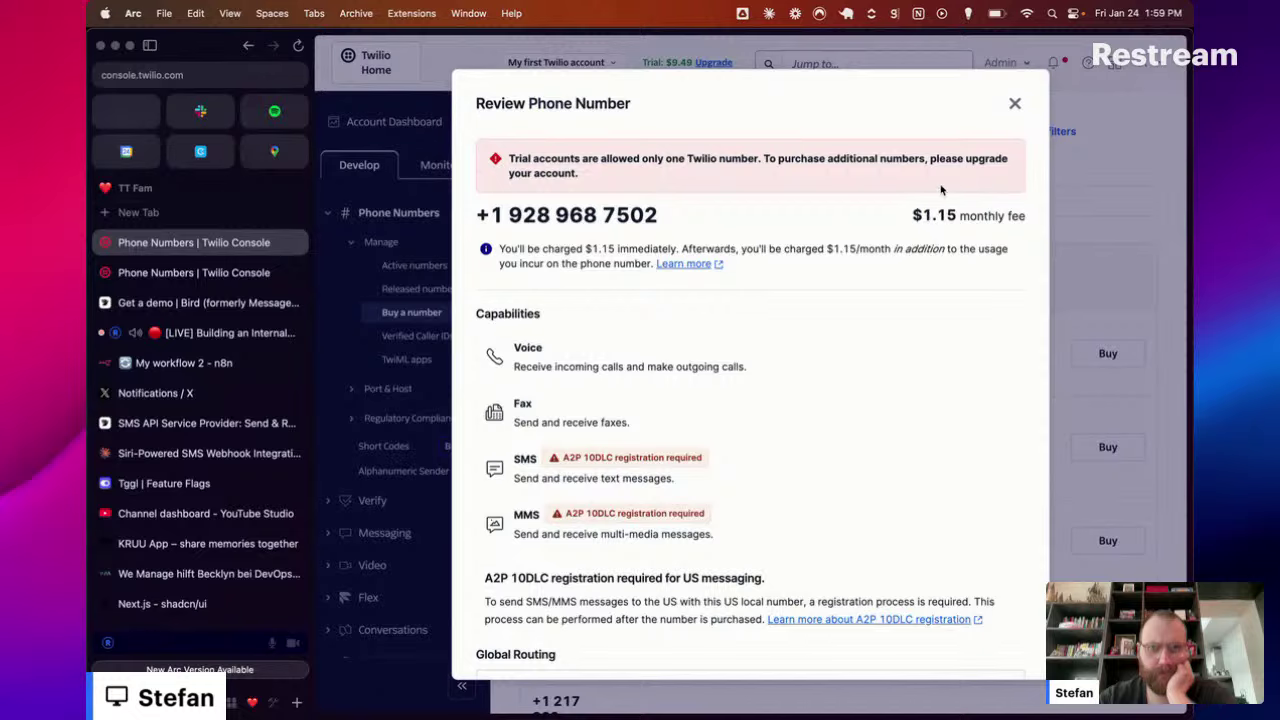
left_click(1014, 103)
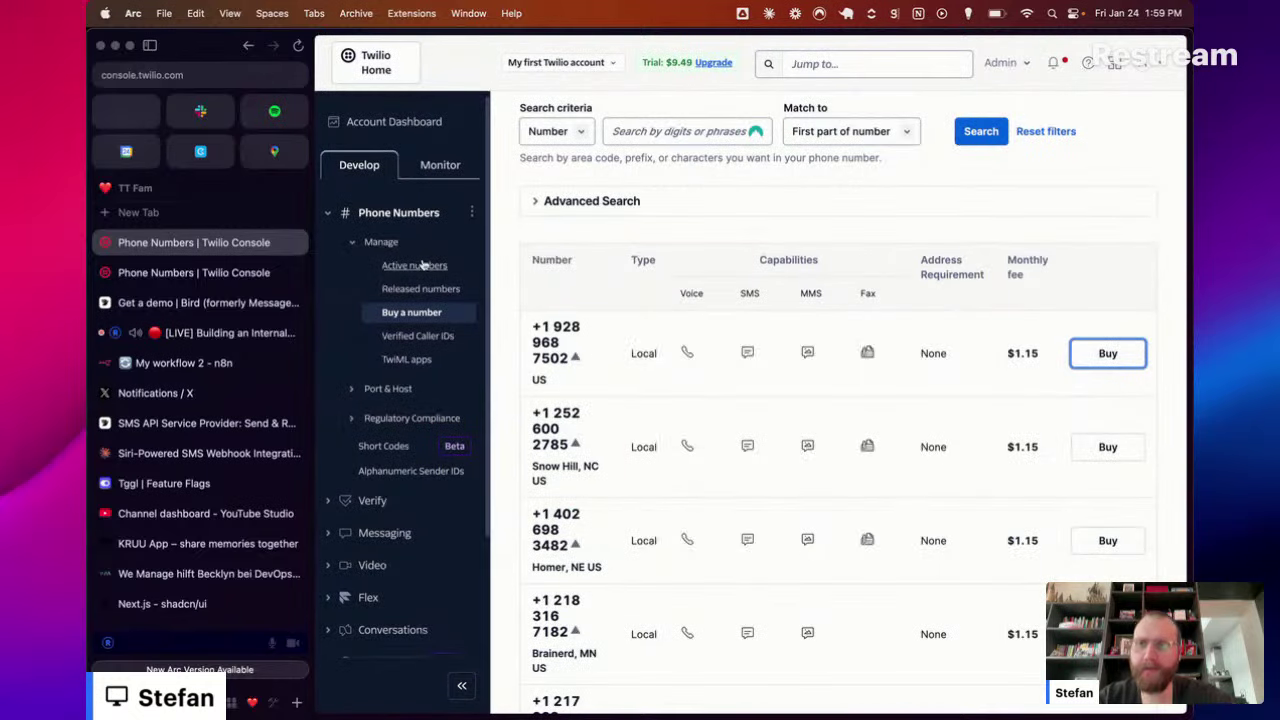
left_click(421, 170)
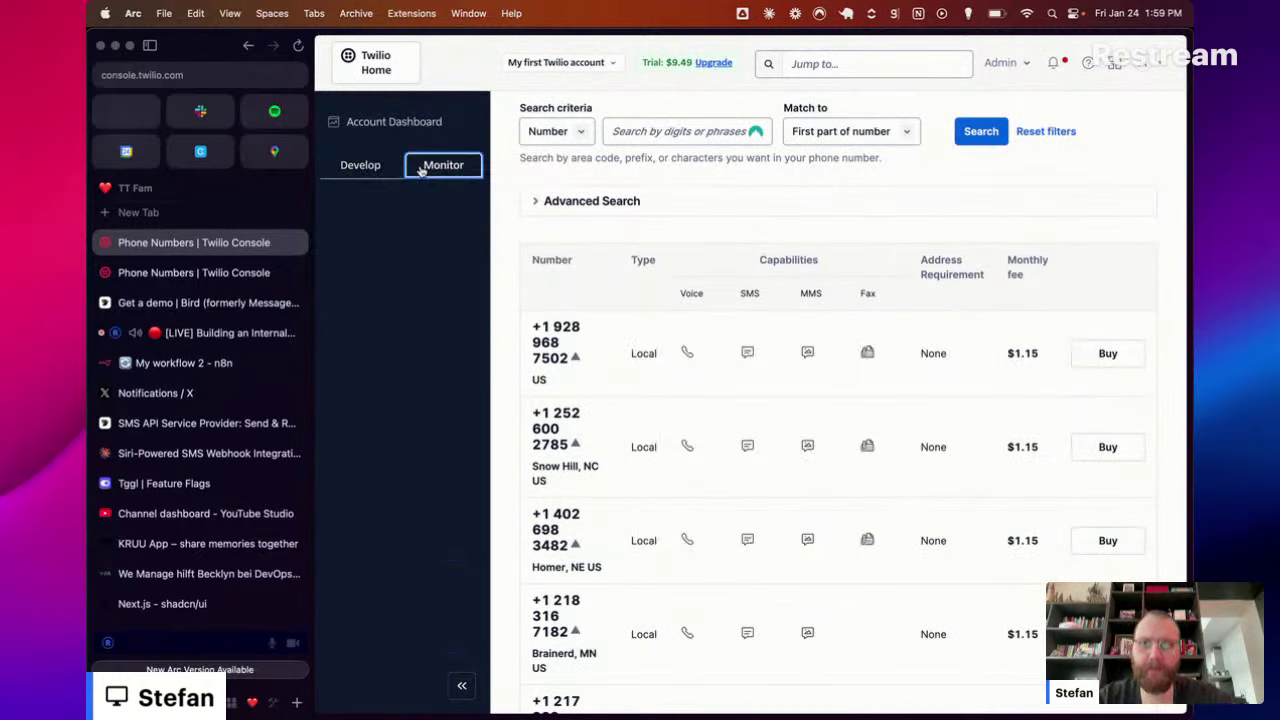
left_click(362, 167)
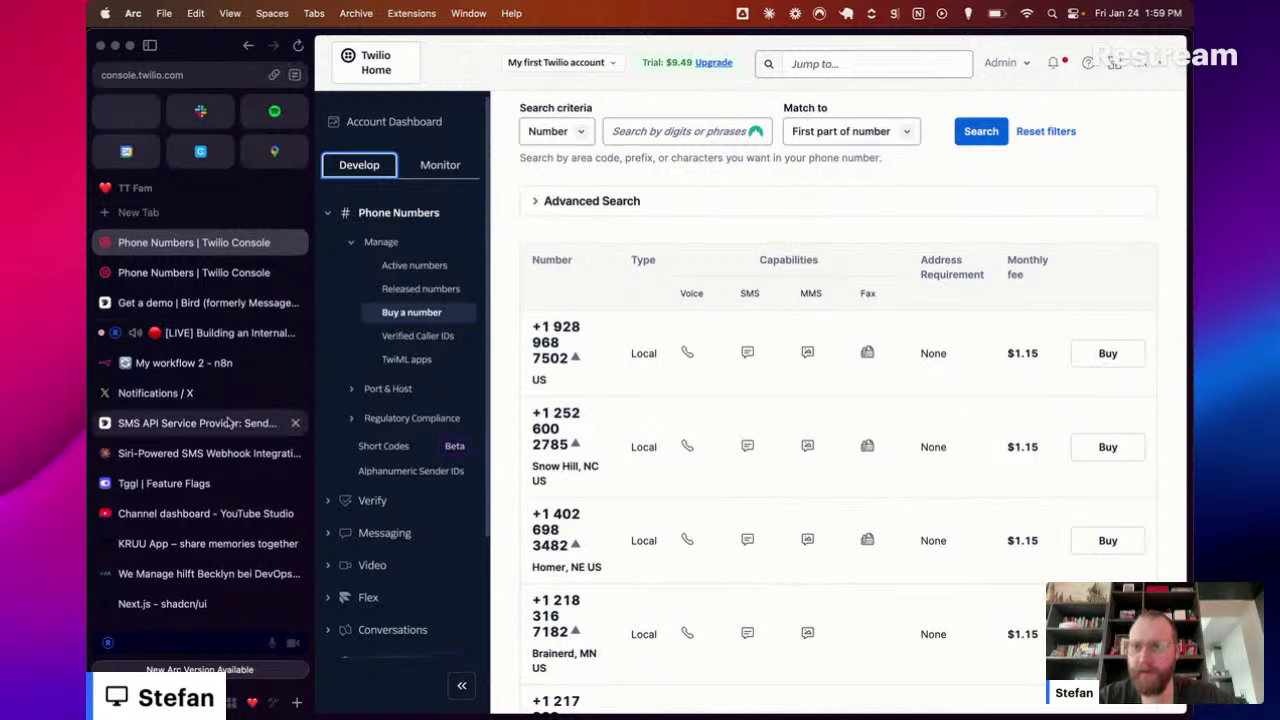
Step: Switch to the Claude conversation and ask "what are alternatives to twilio, i need to be able to write and receive SMS in germany"
left_click(205, 453)
type("what are alternatives to twilio, i need to be able to")
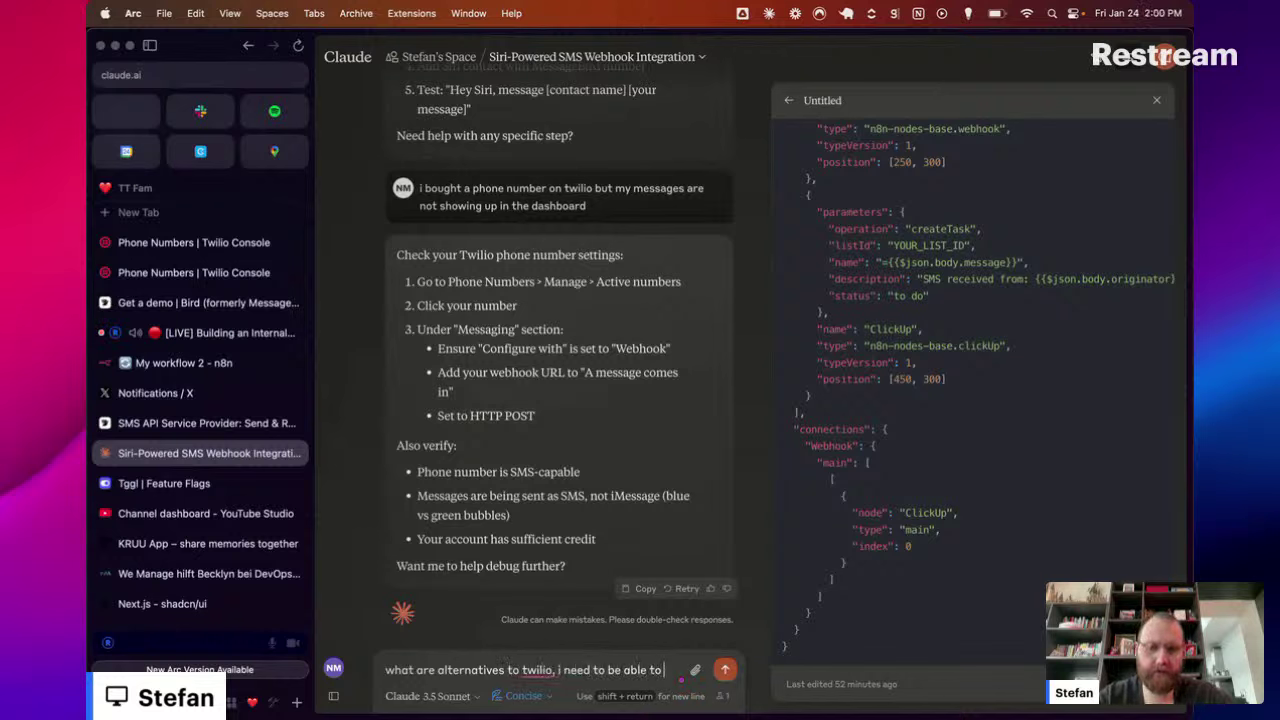
type("ite and receive SMS in ger")
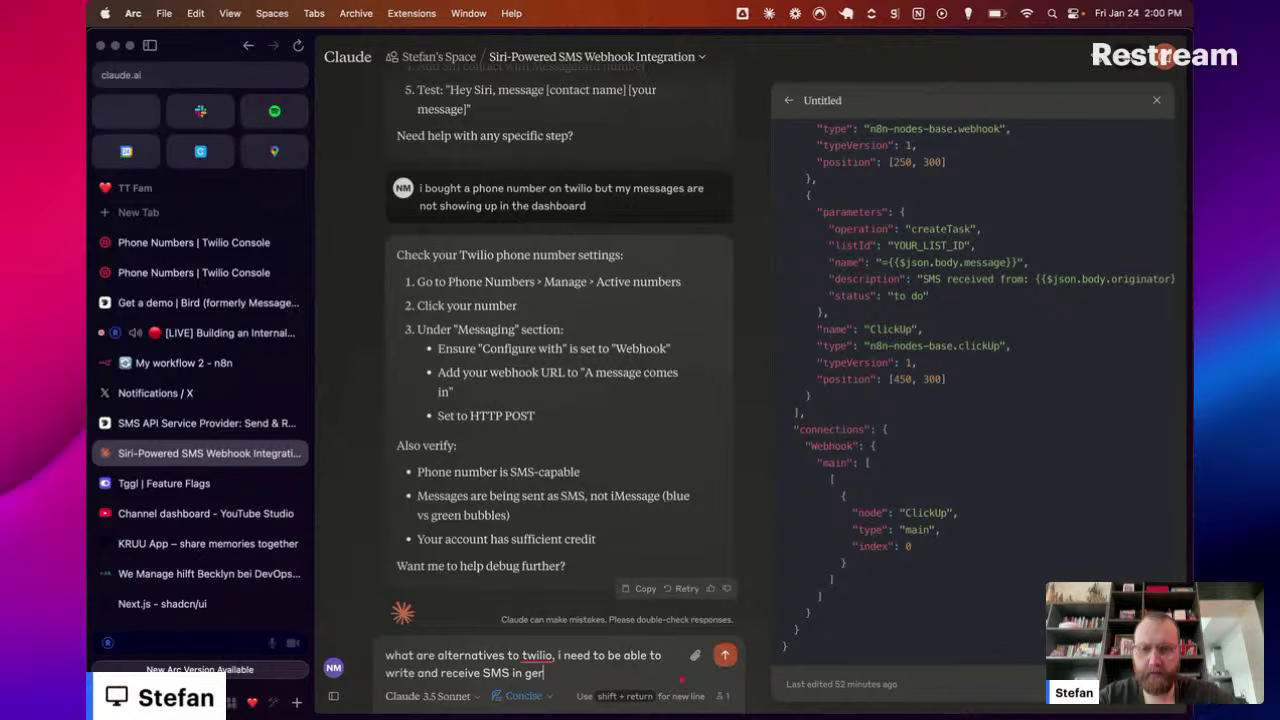
type("many")
key("Return")
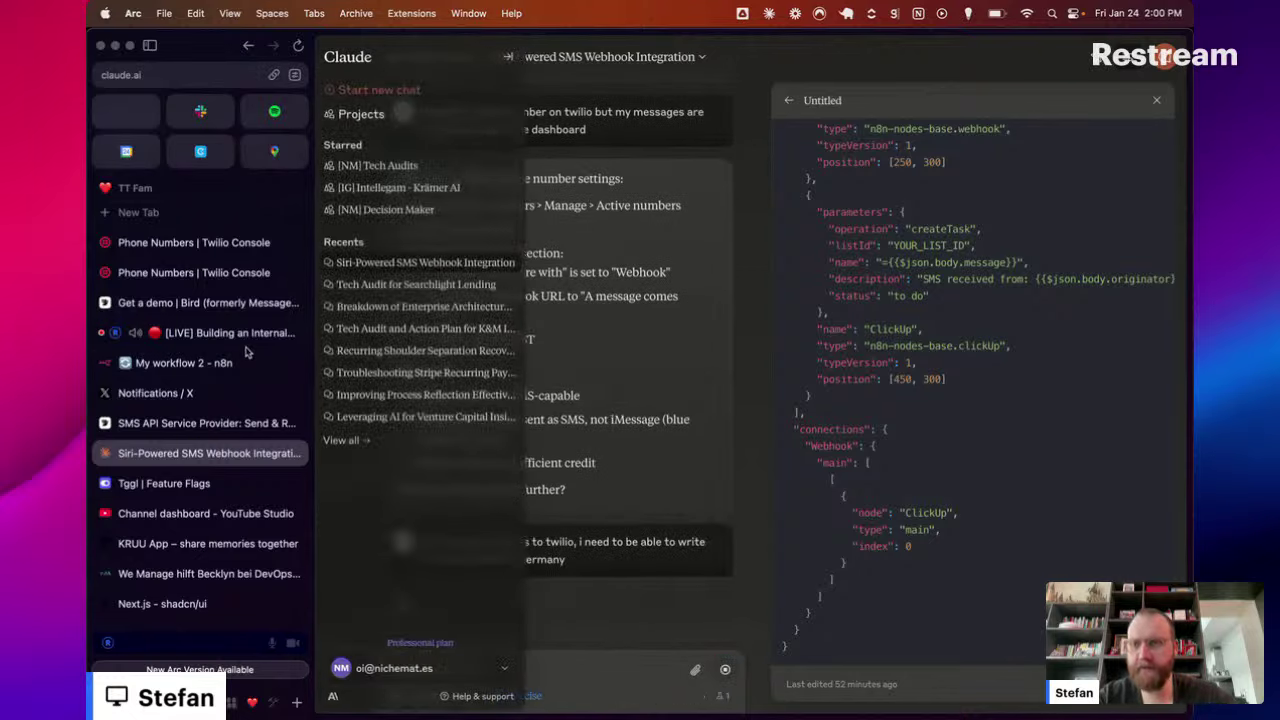
Step: Switch back to the Twilio number and check its call and message logs, properties, regulatory information and events log
left_click(194, 272)
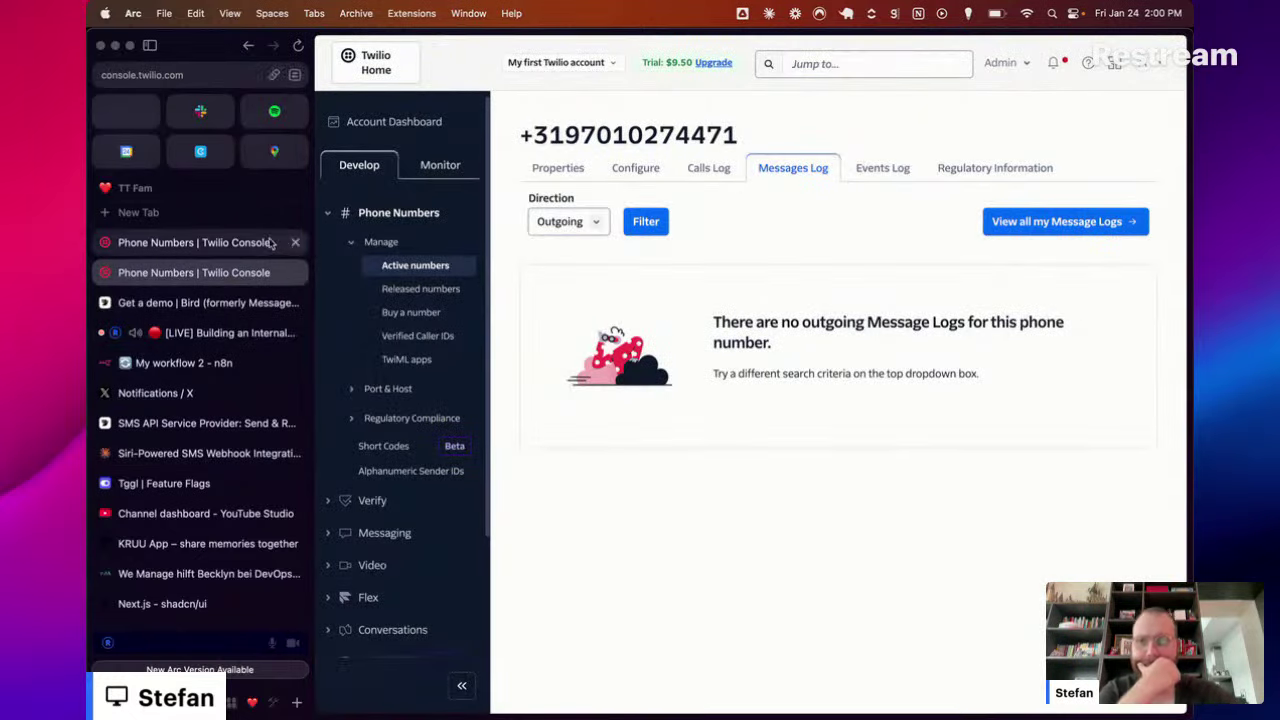
left_click(714, 182)
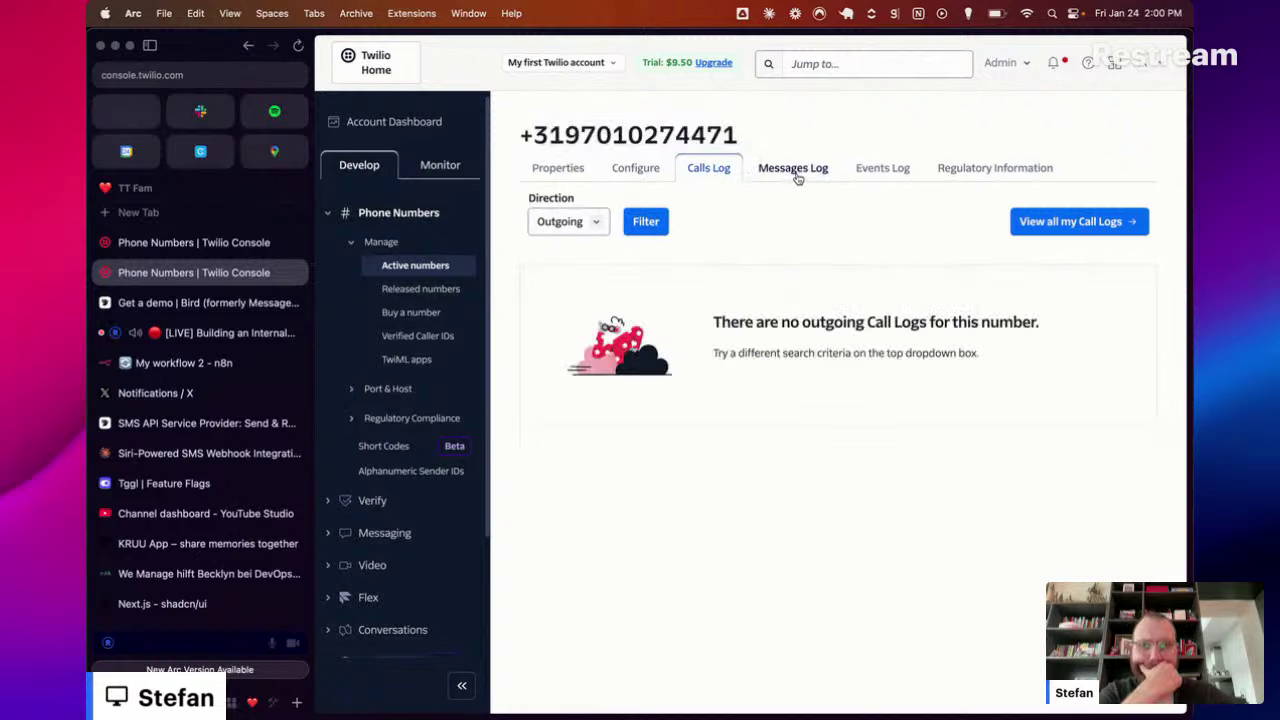
left_click(796, 172)
left_click(548, 166)
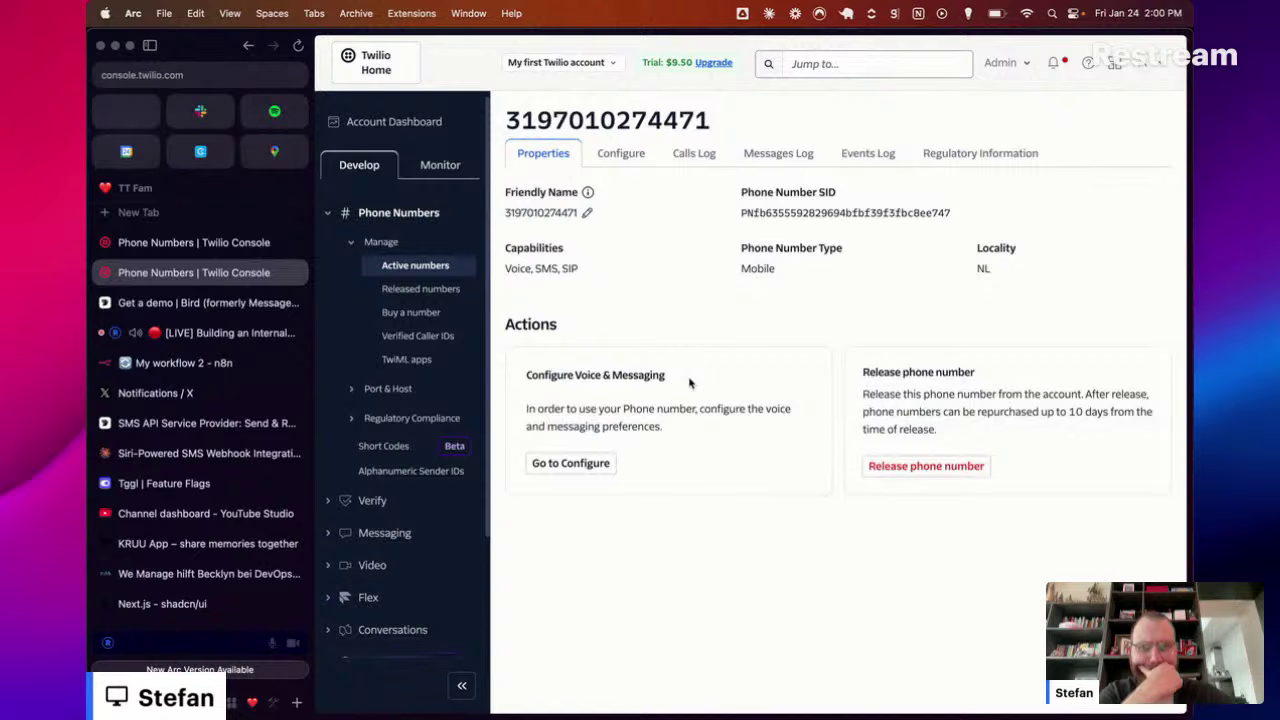
left_click(990, 154)
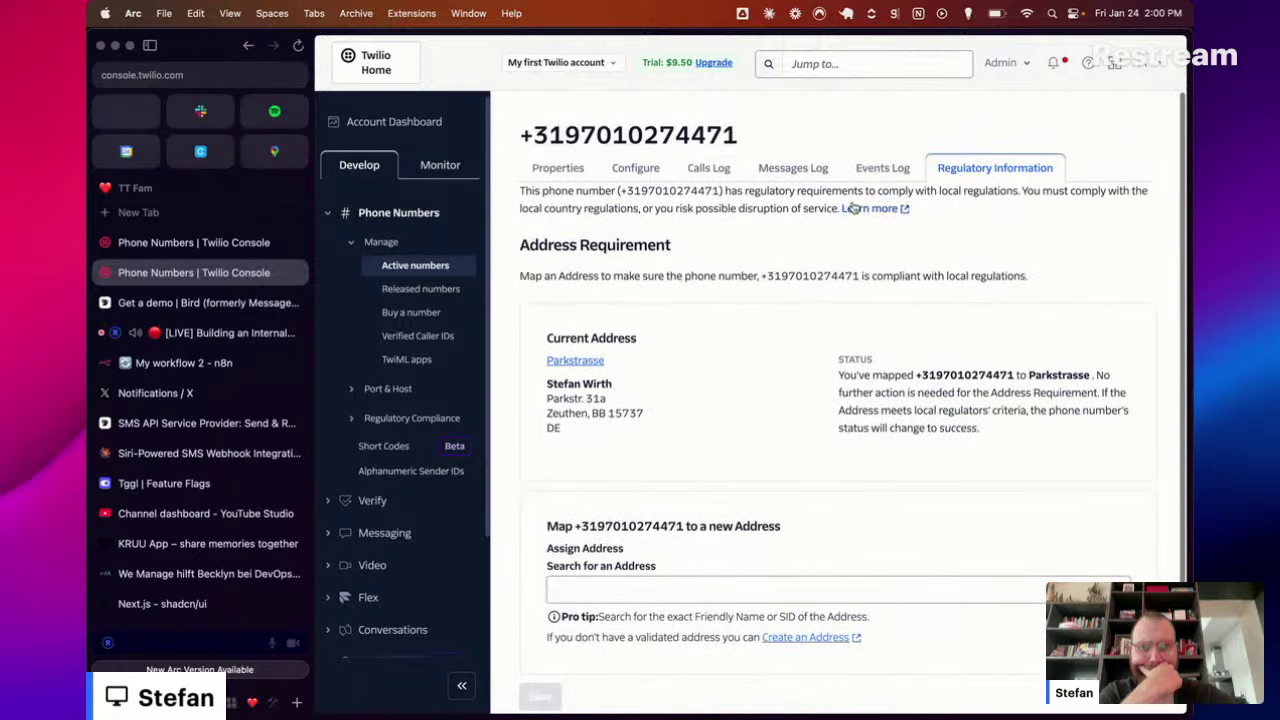
left_click(872, 167)
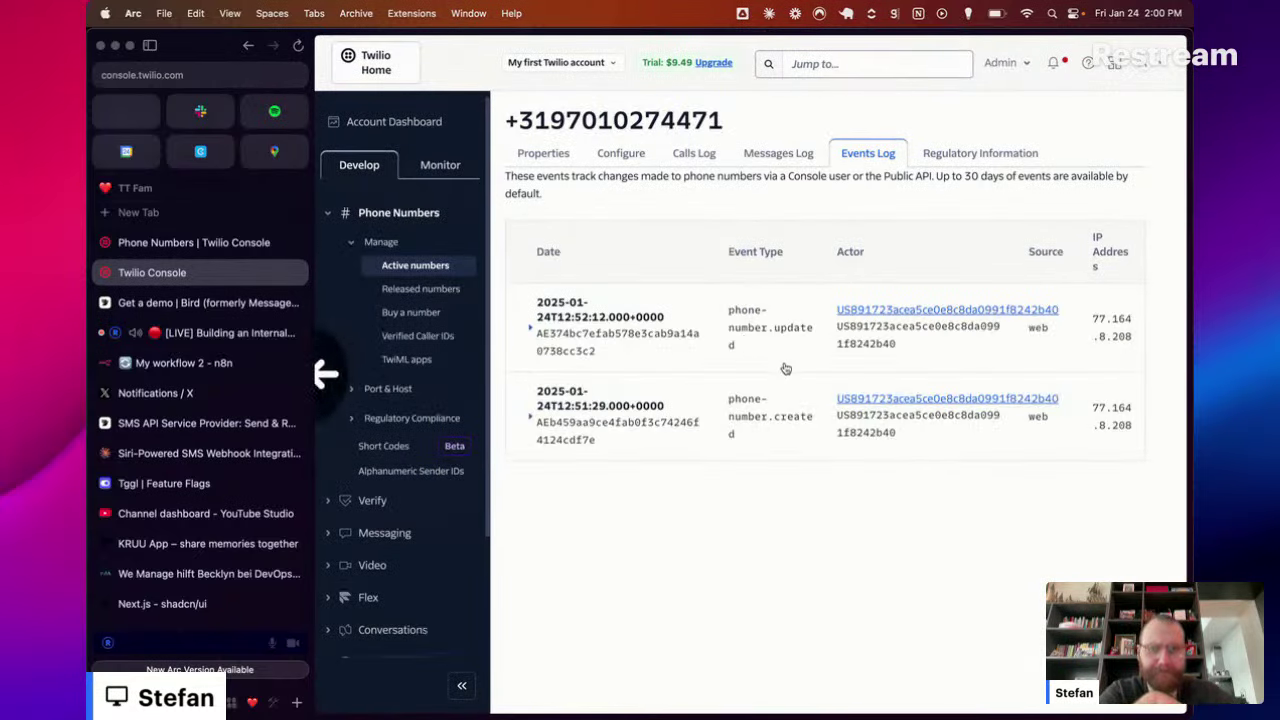
left_click(703, 156)
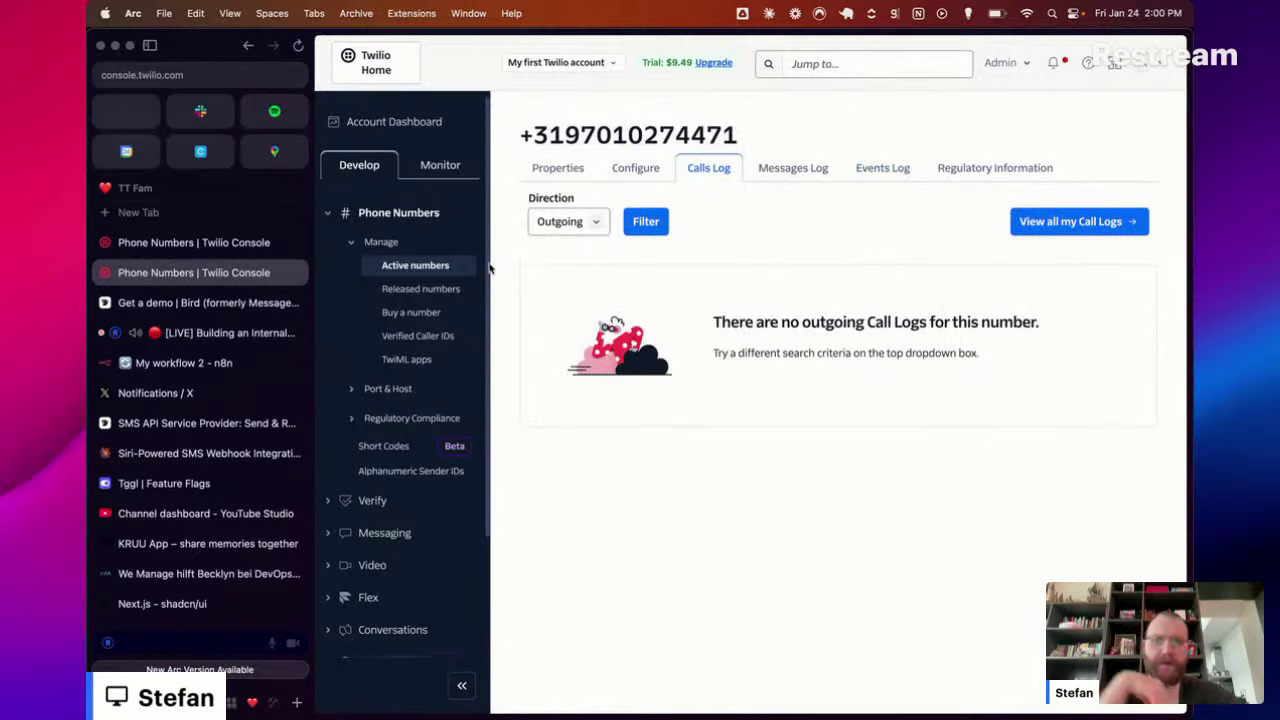
Step: Open the Messaging overview in the Twilio console and examine its summary and related products
scroll(395, 440, "down", 3)
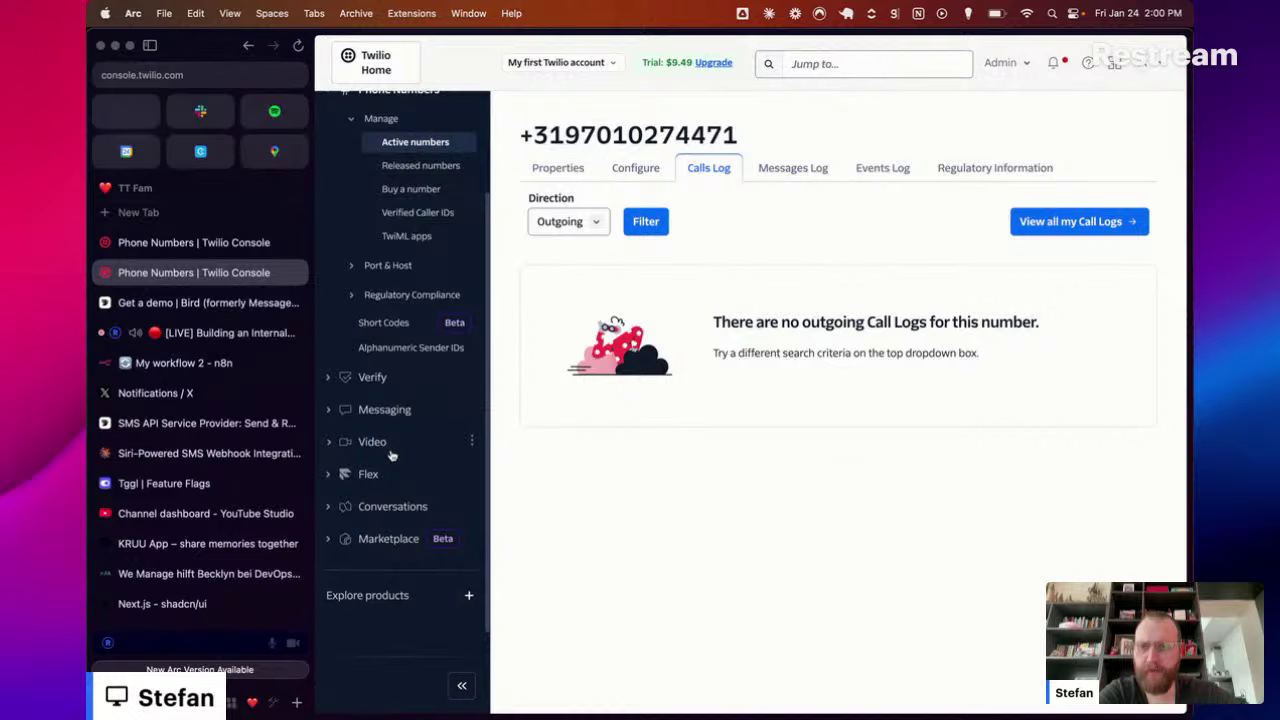
scroll(392, 450, "down", 1)
left_click(393, 378)
left_click(405, 406)
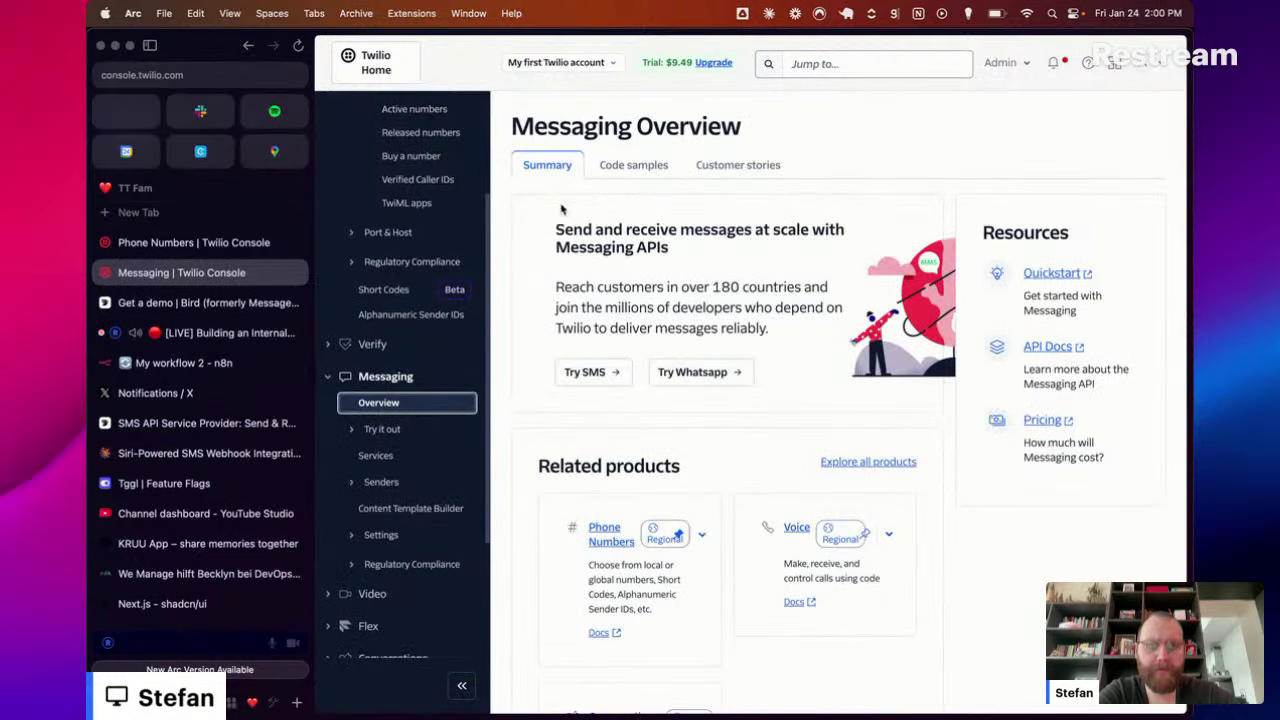
scroll(566, 306, "down", 4)
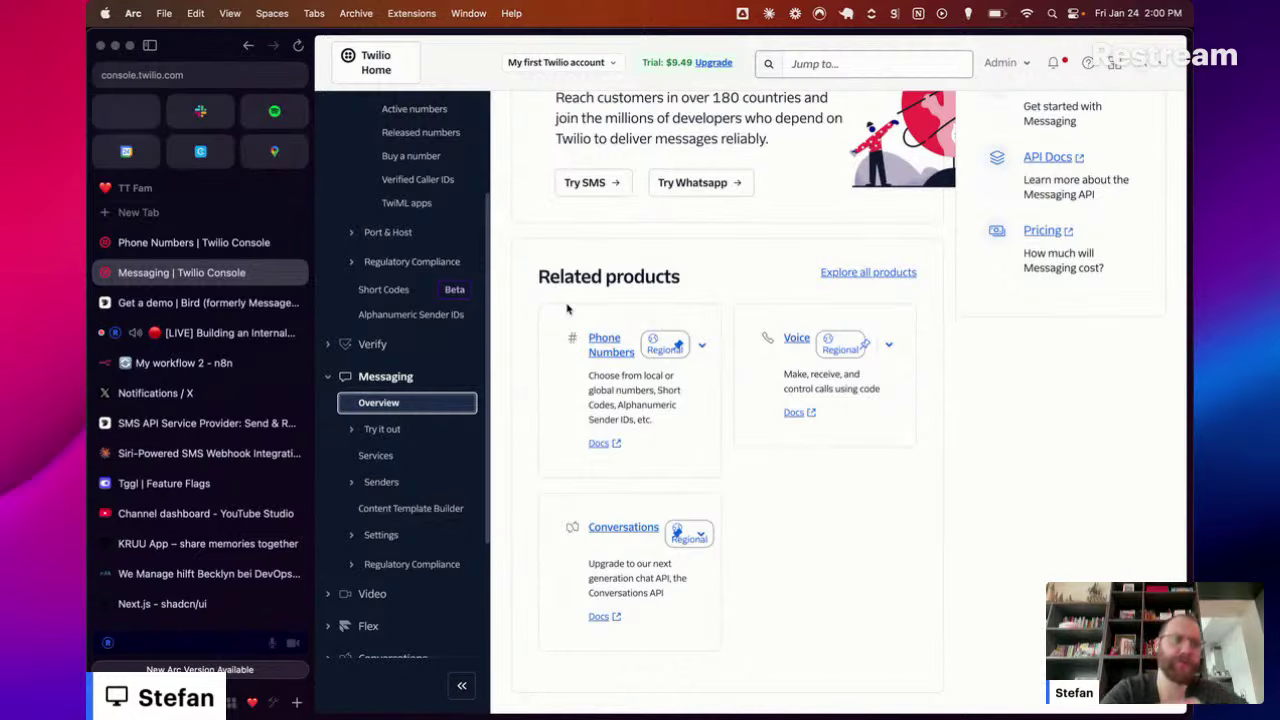
Step: Return to the Claude conversation and read the suggested Twilio alternatives for SMS in Germany
left_click(260, 455)
scroll(586, 371, "down", 5)
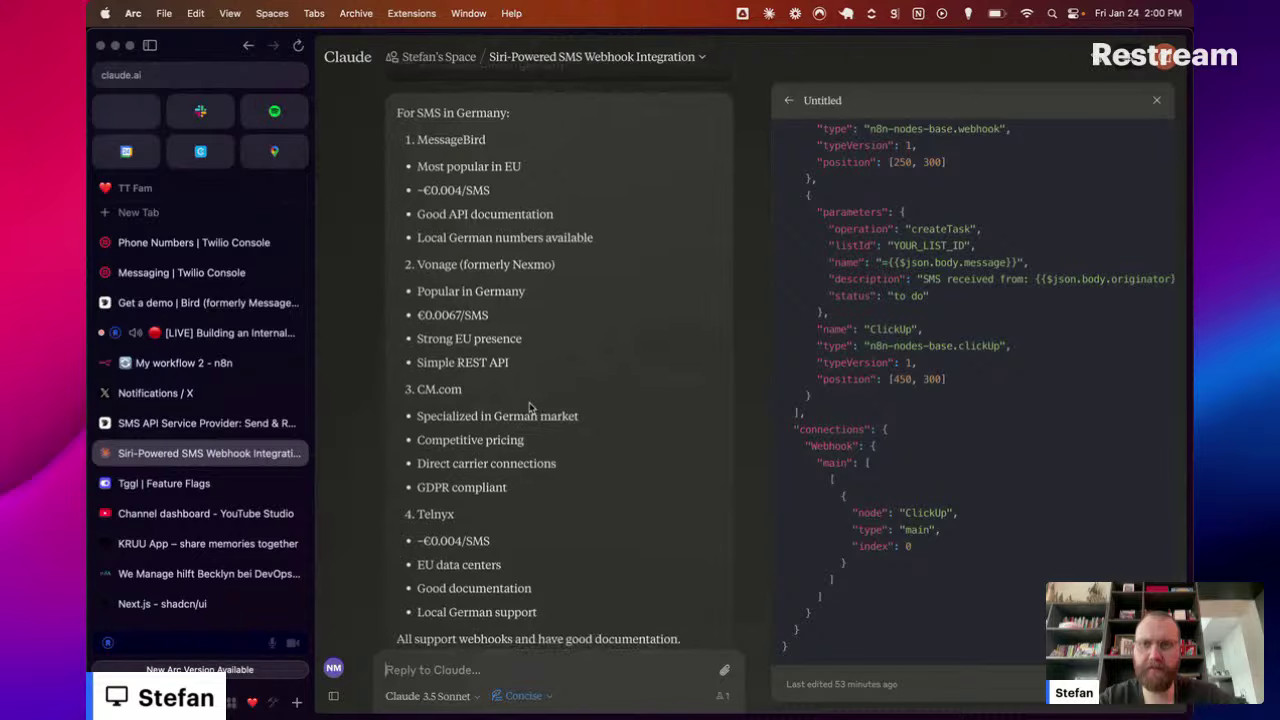
Step: Search the web for Vonage, copied from the Claude answer, in a new tab and open its communication APIs site
double_click(438, 258)
key("super+c")
key("super+t")
key("super+v")
key("Return")
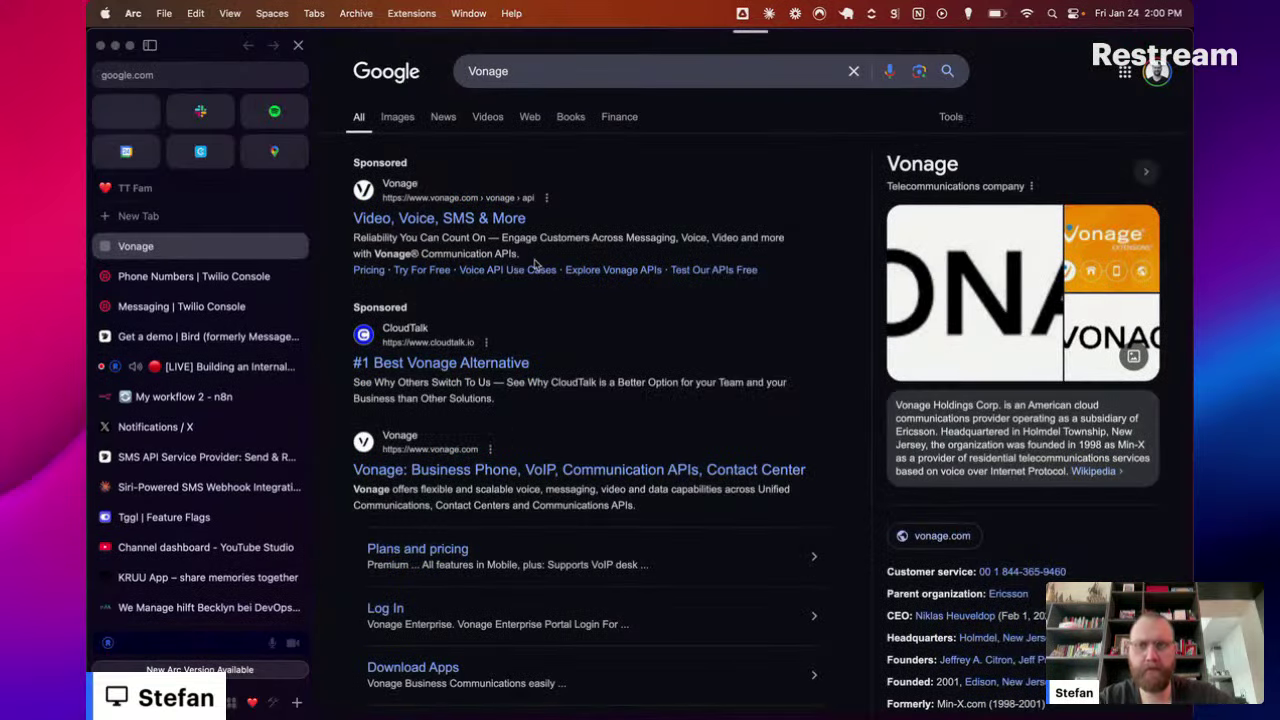
left_click(548, 268)
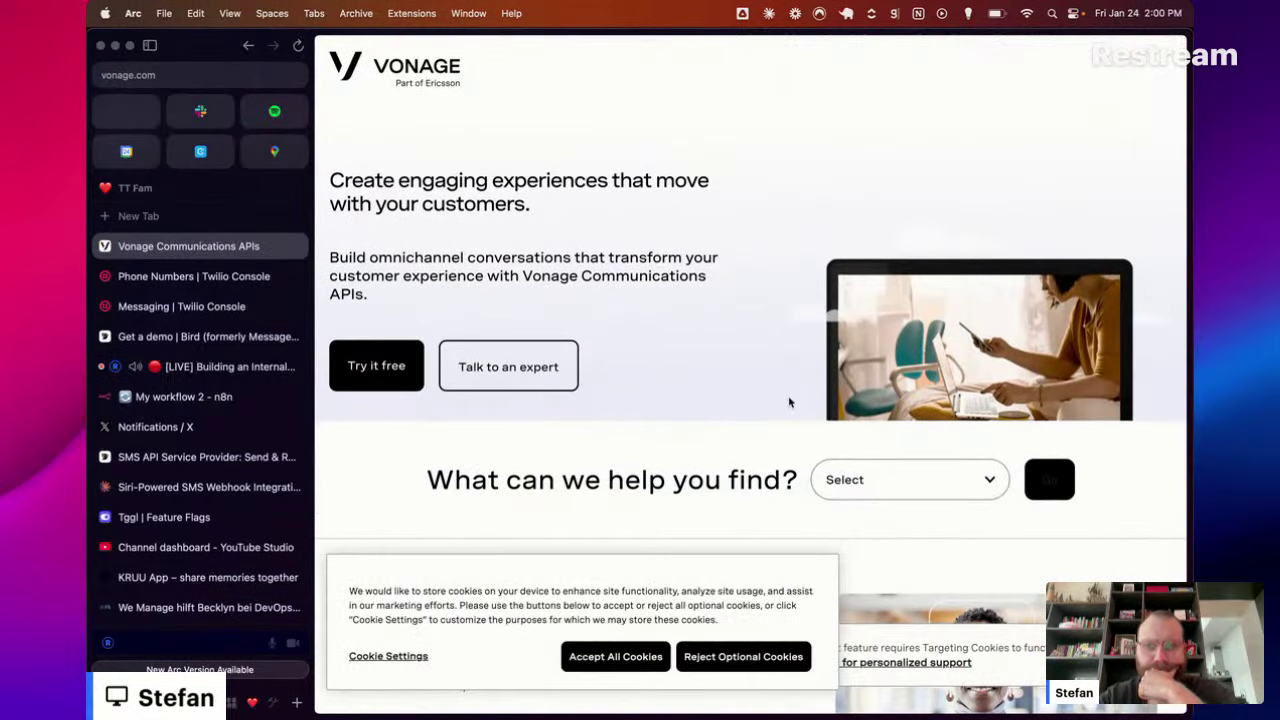
Step: Open Vonage's SMS API page and read through its use cases and features, rejecting the optional cookies
scroll(814, 570, "down", 5)
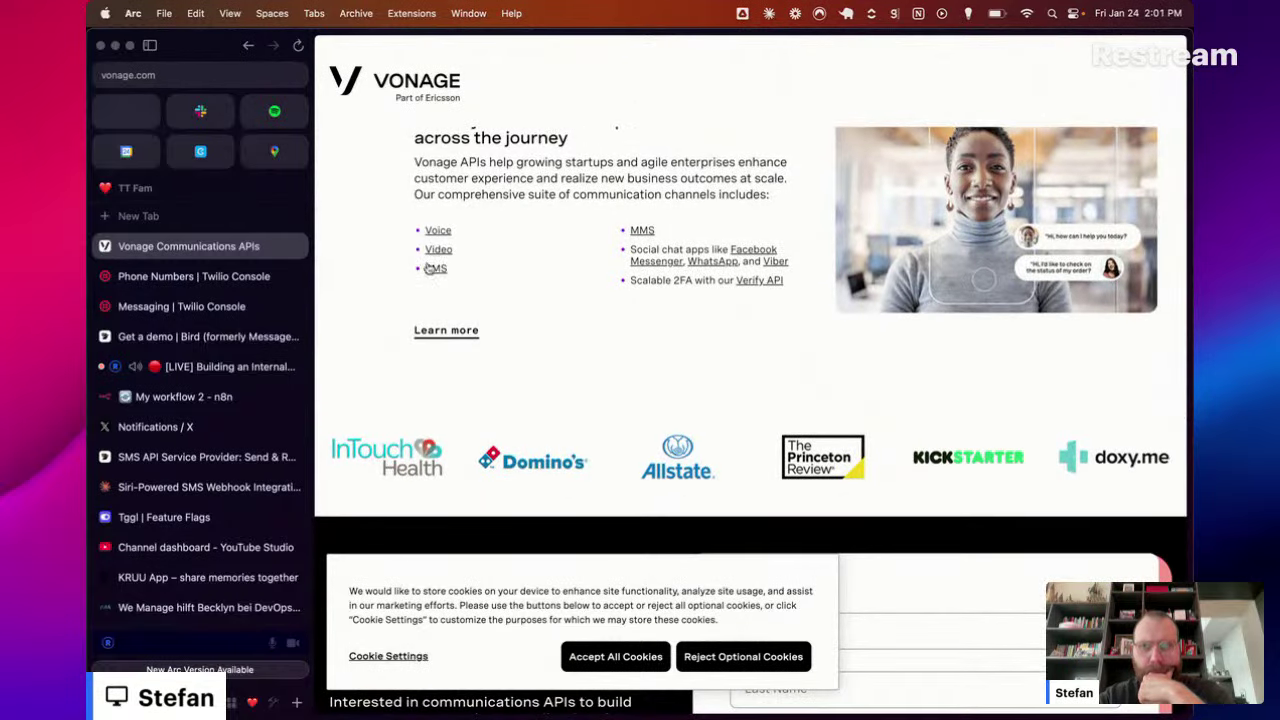
left_click(436, 268)
scroll(714, 388, "down", 3)
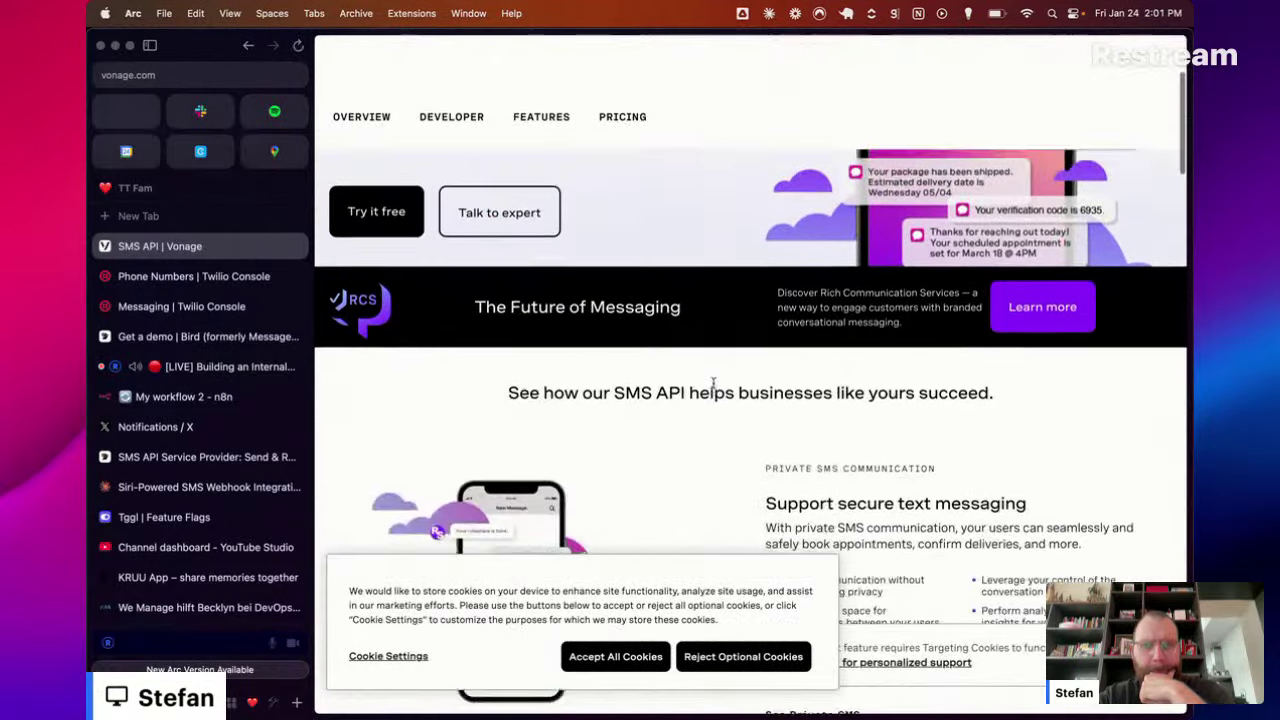
scroll(714, 388, "down", 5)
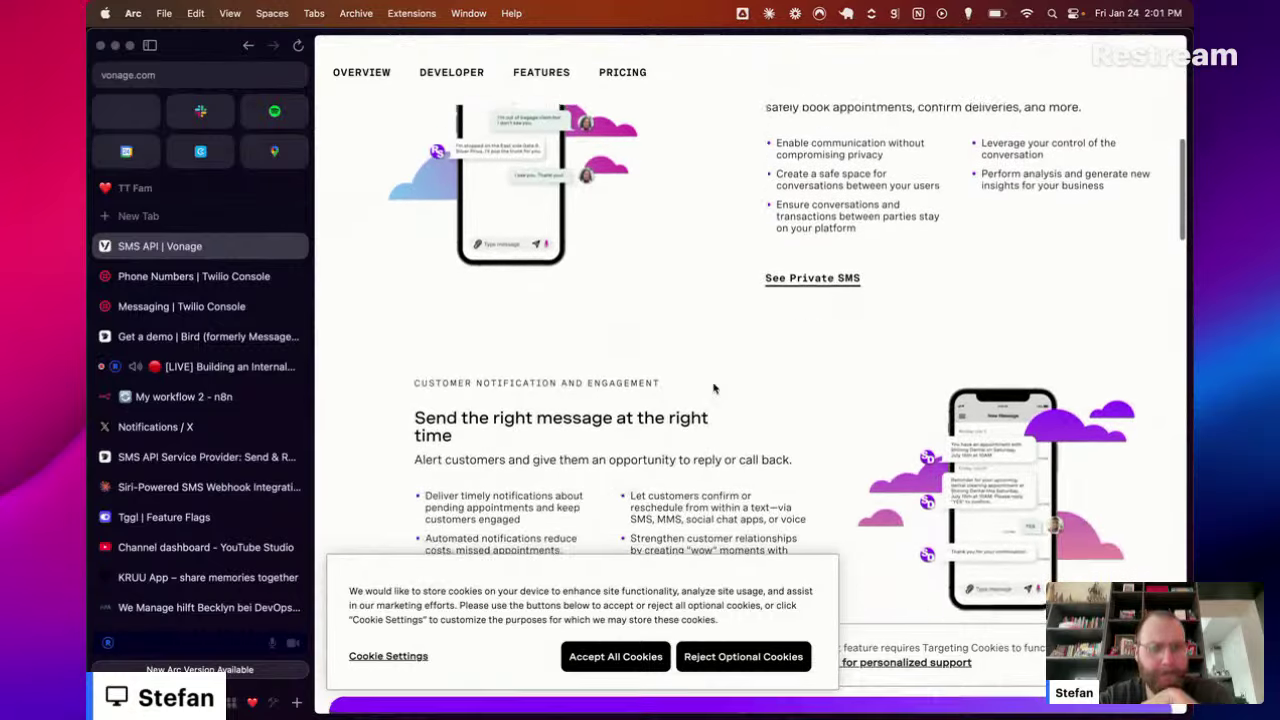
scroll(714, 388, "down", 3)
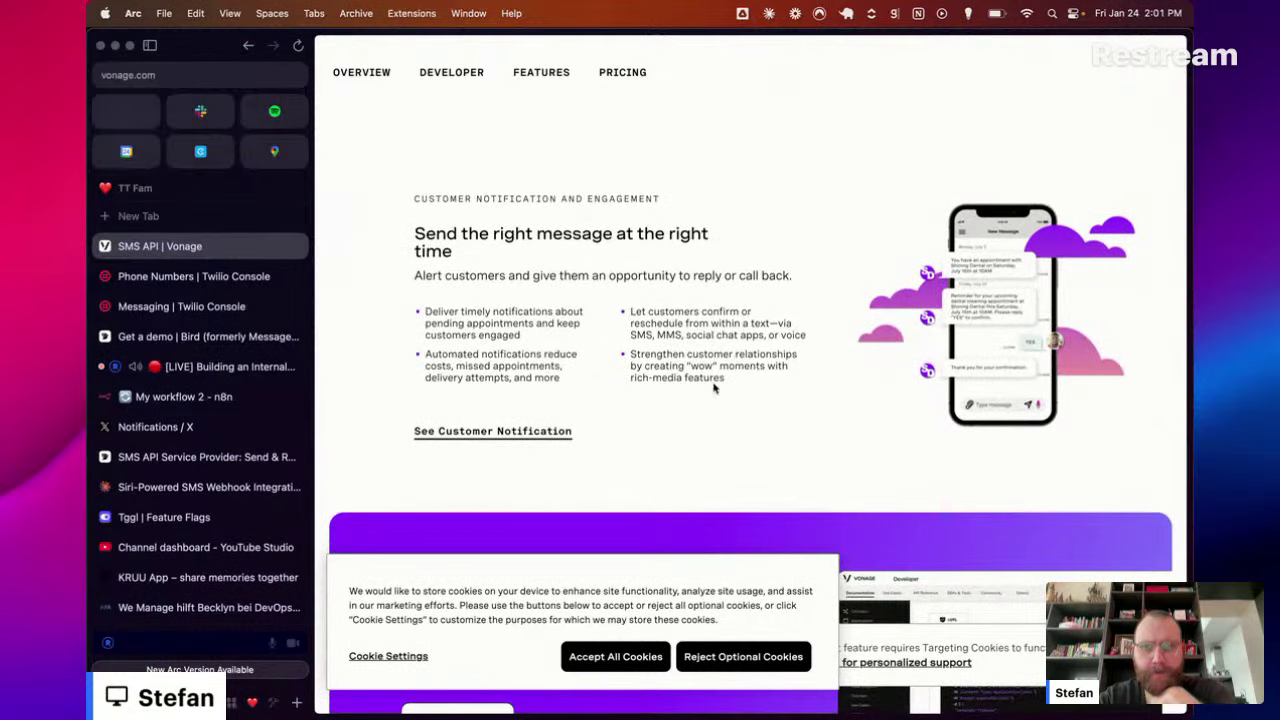
scroll(714, 388, "down", 2)
scroll(714, 388, "down", 10)
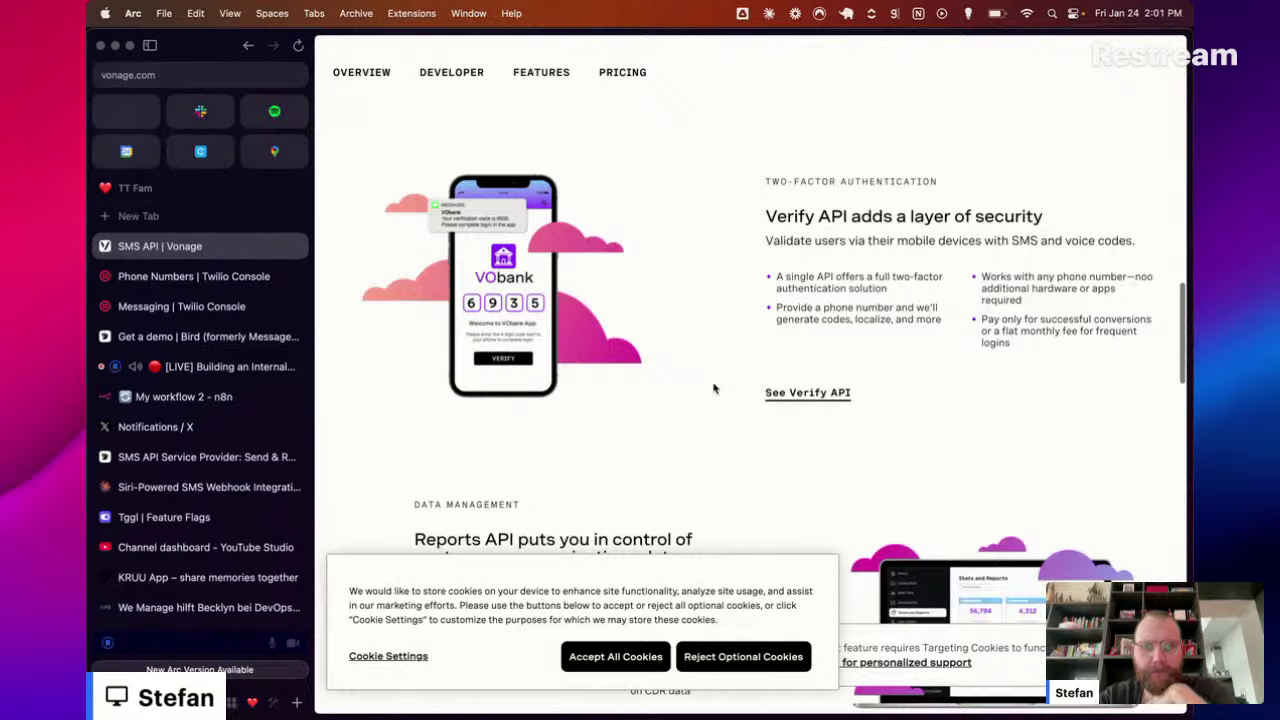
scroll(714, 388, "down", 11)
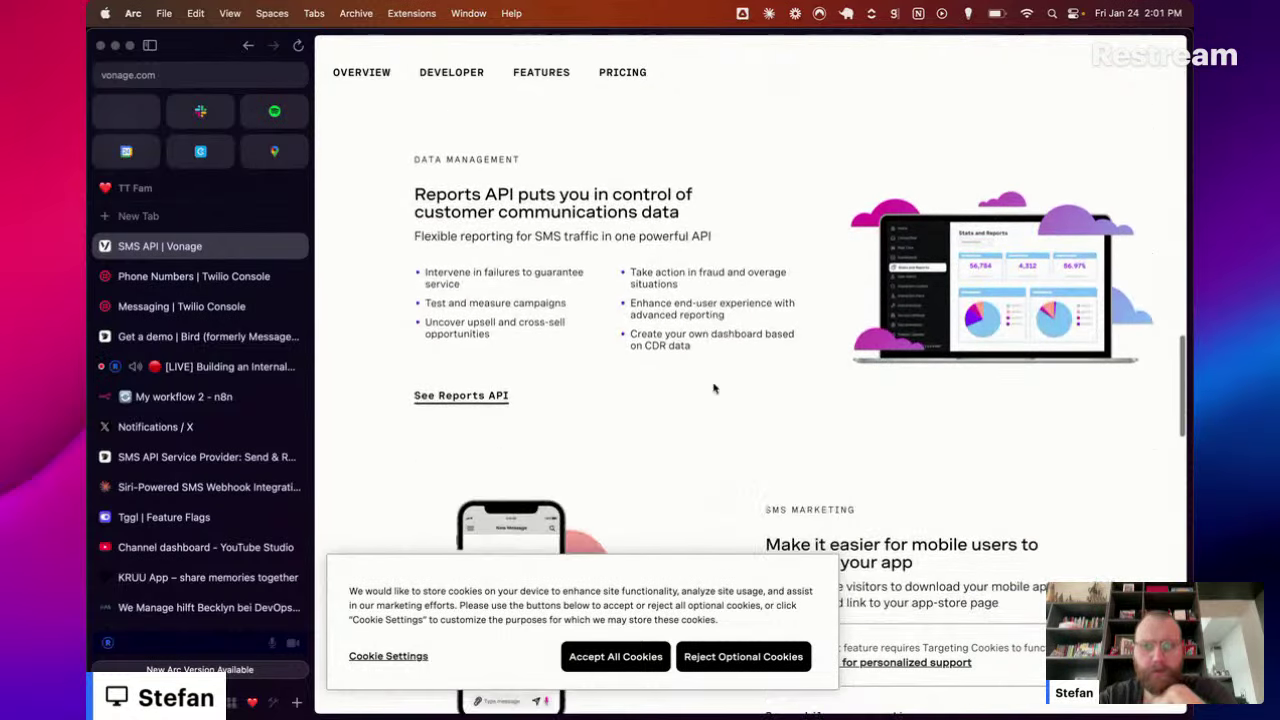
scroll(714, 388, "down", 5)
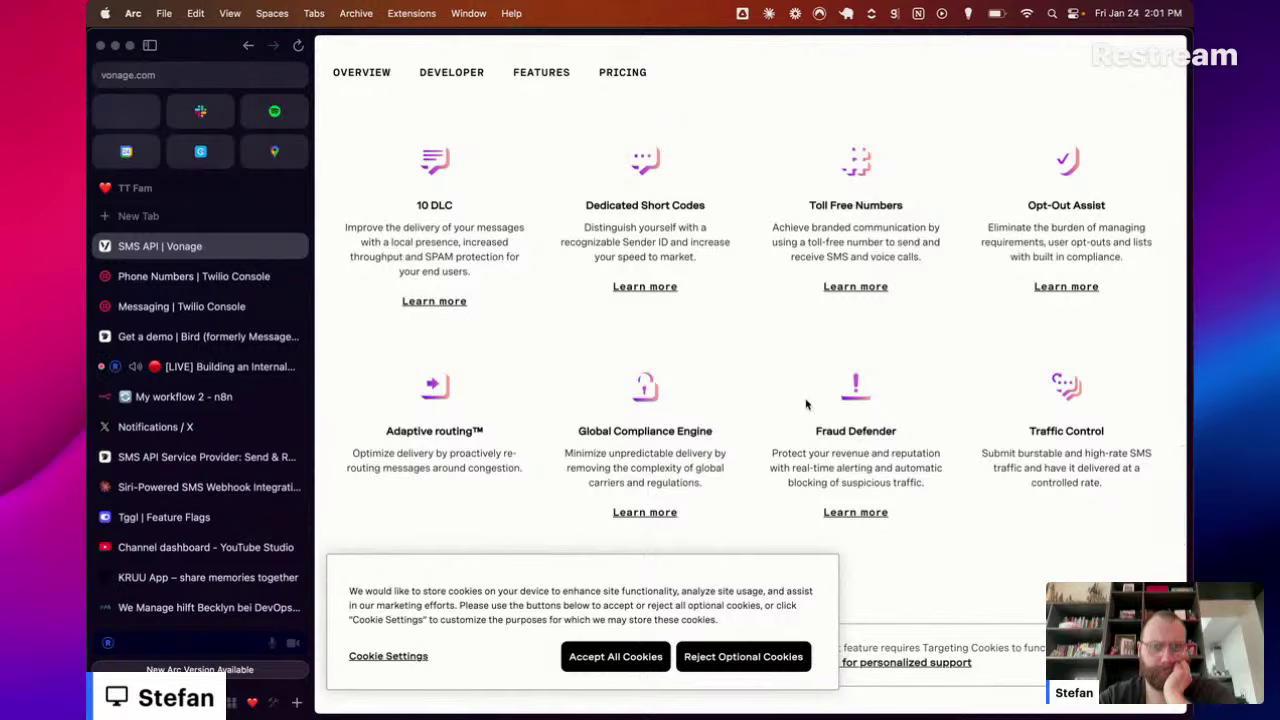
scroll(806, 404, "down", 4)
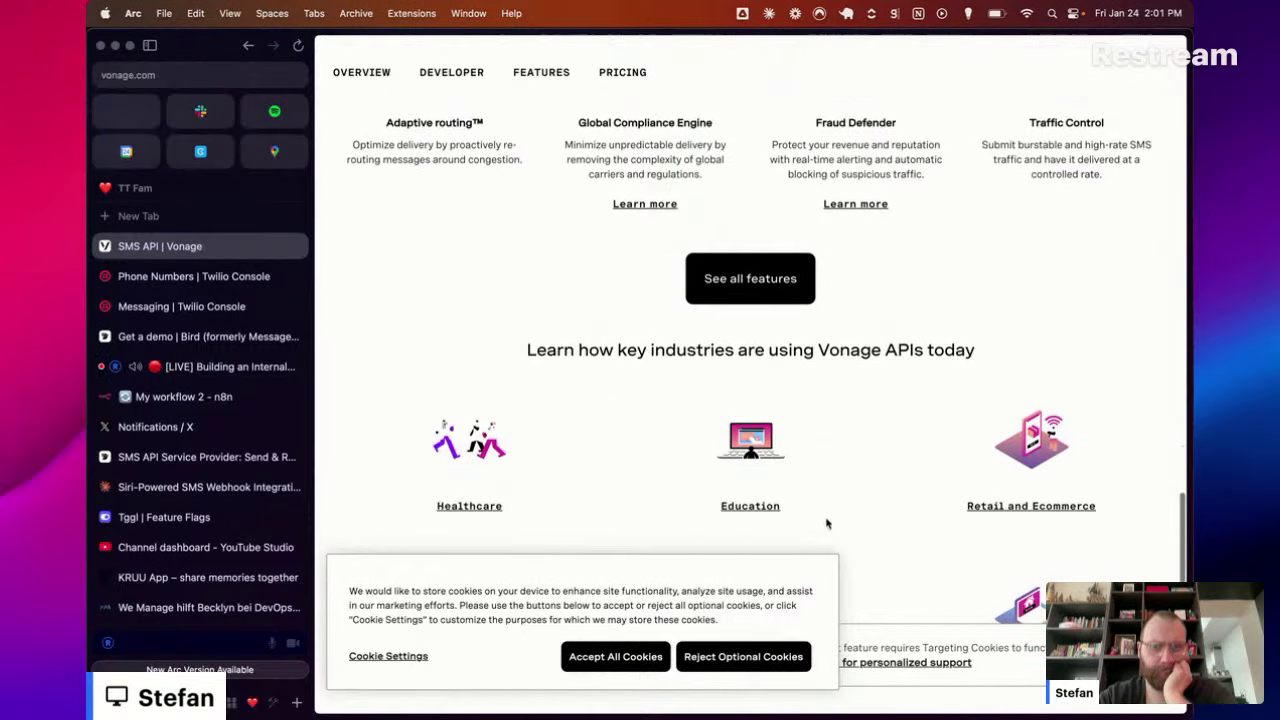
left_click(718, 657)
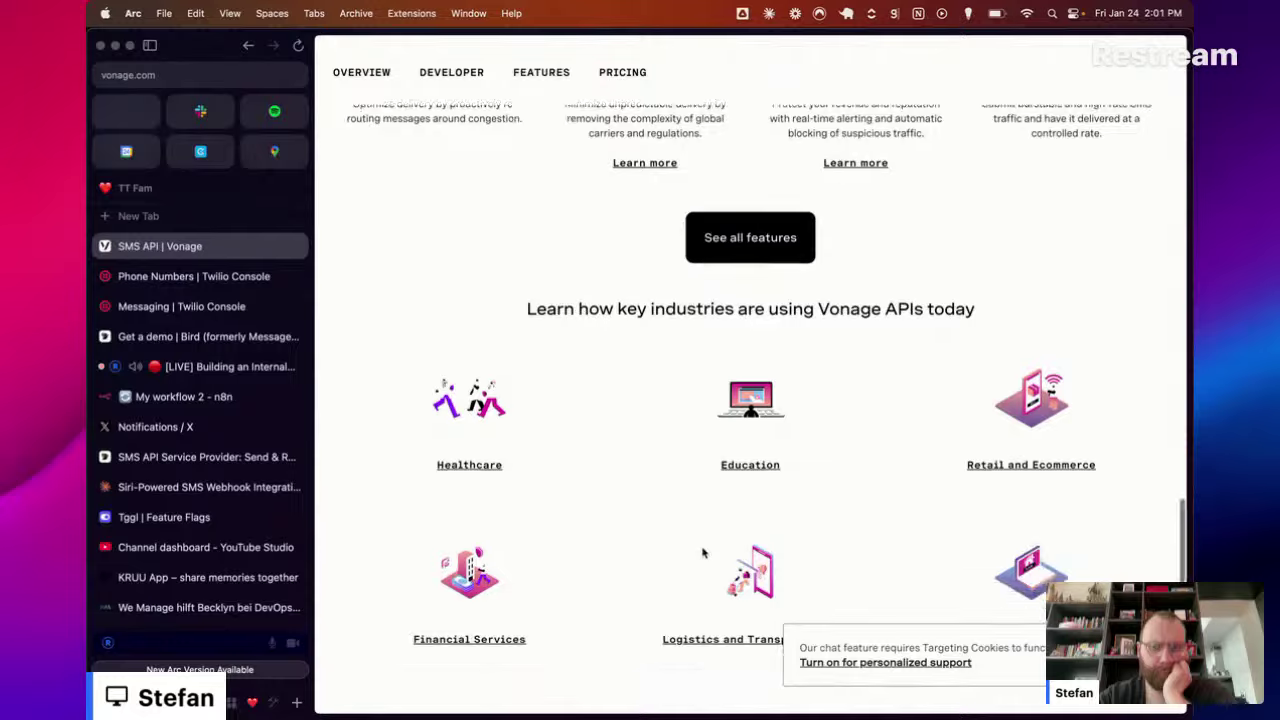
scroll(703, 552, "down", 10)
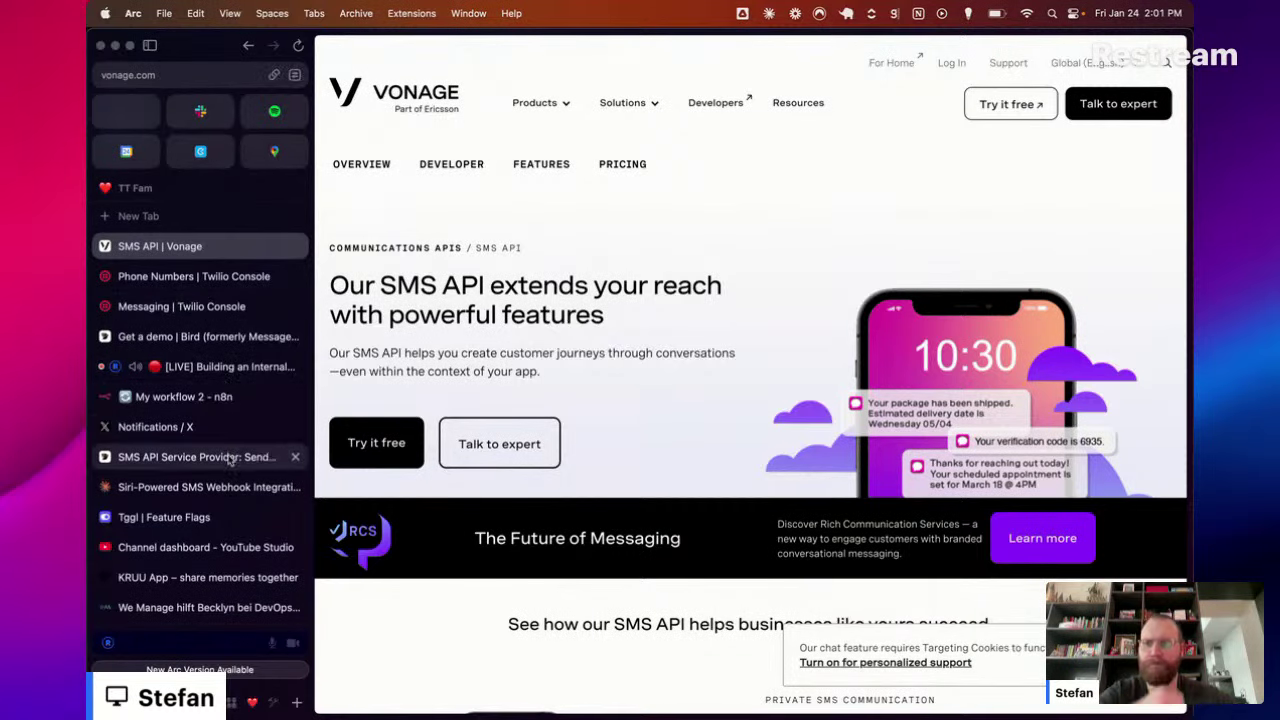
Step: Return to the Claude conversation and ask "can Vonage receive sms and send them as webhook"
left_click(200, 487)
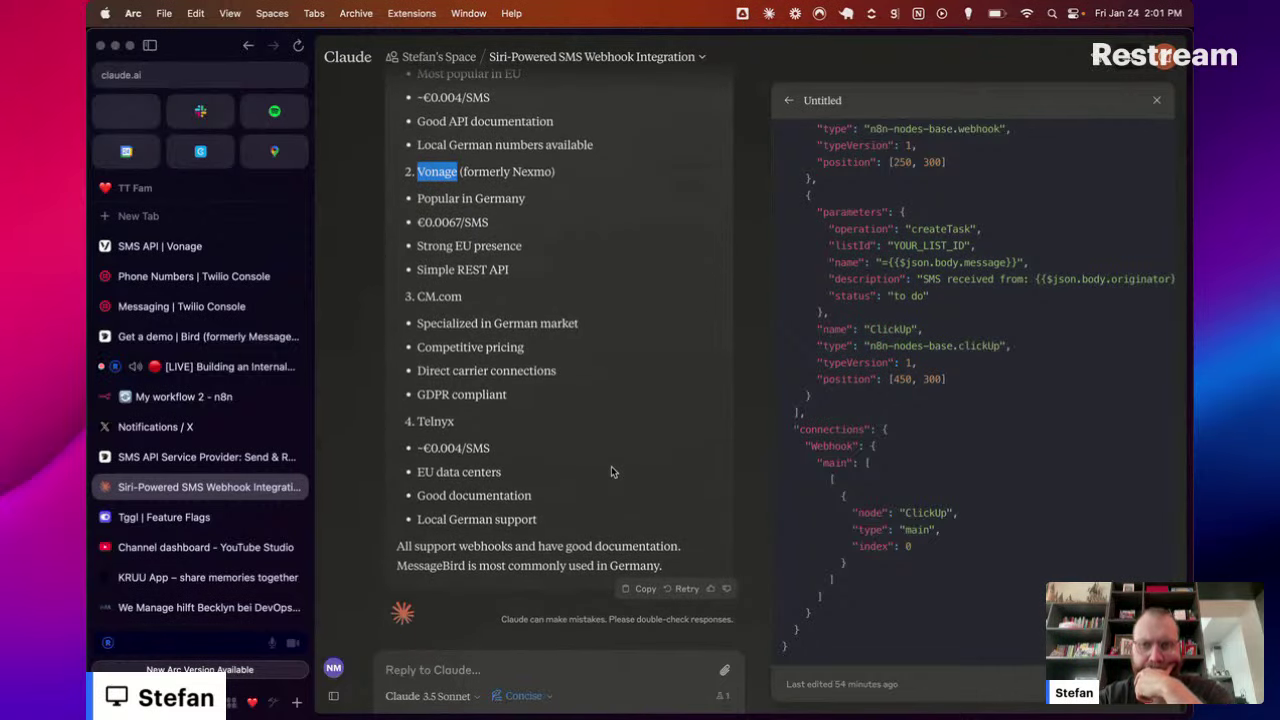
left_click(468, 666)
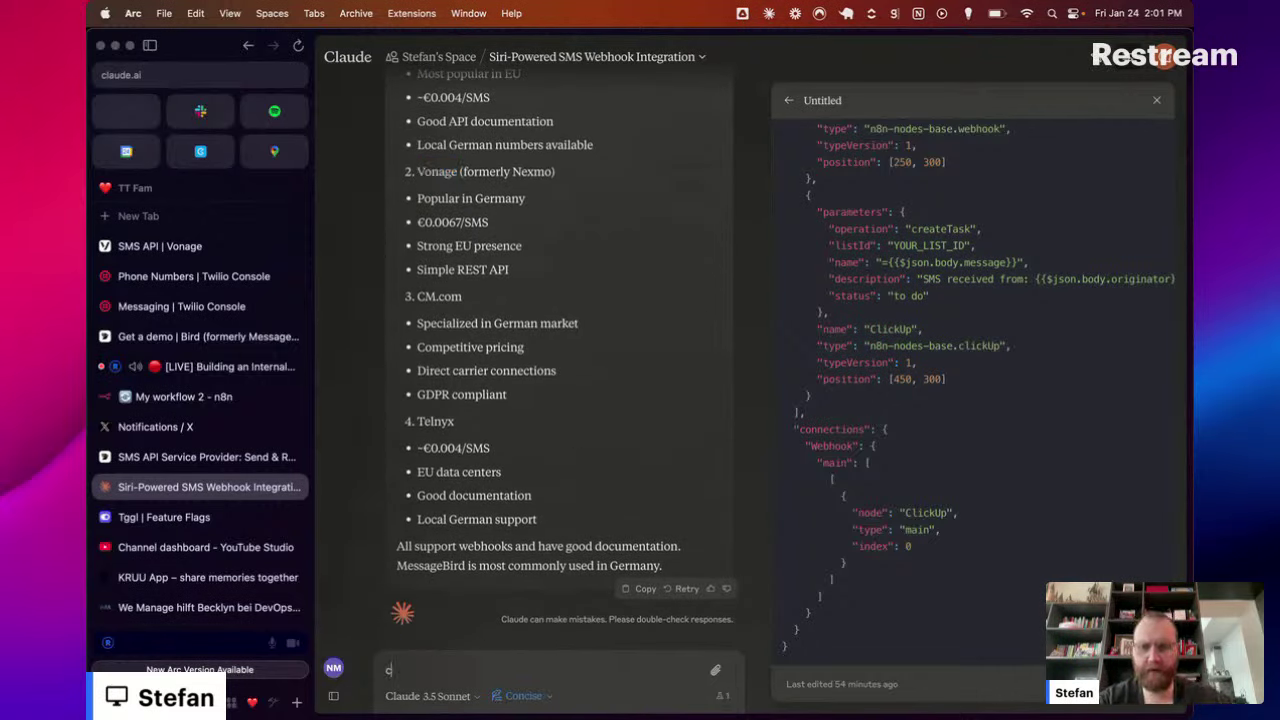
type("can Vonage creat")
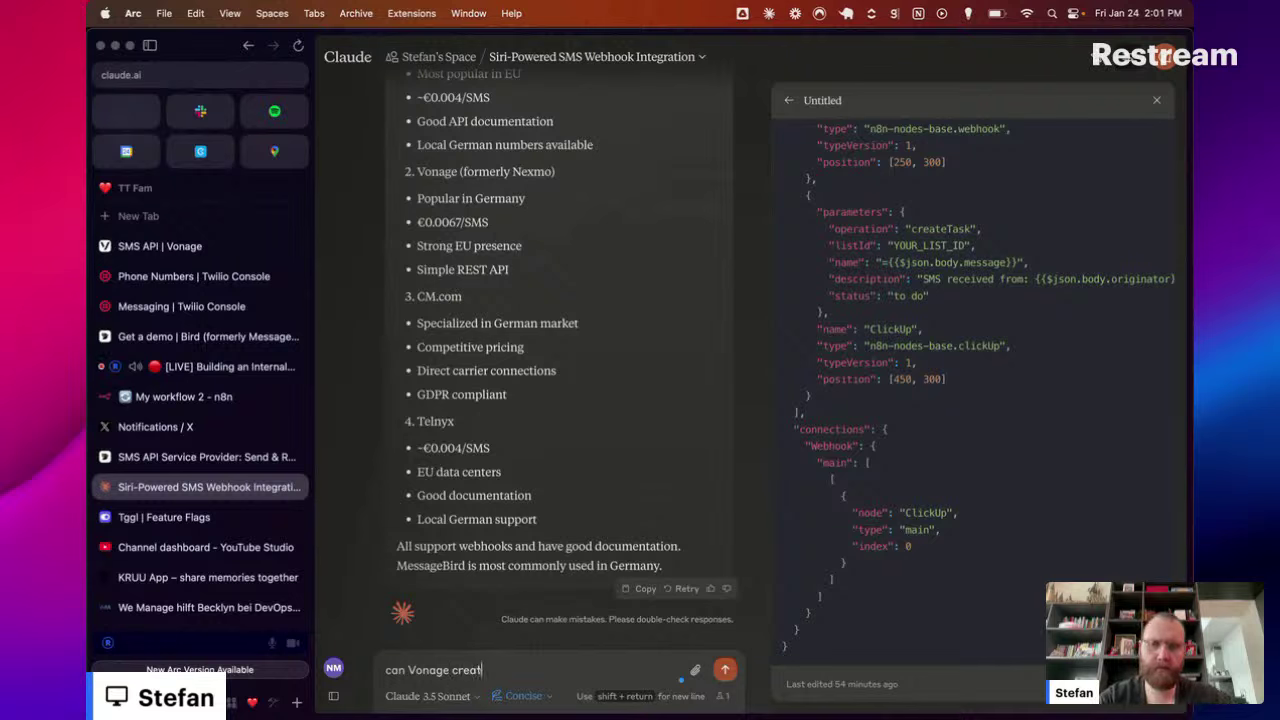
key("alt+shift+Left")
type("receive sms and send ")
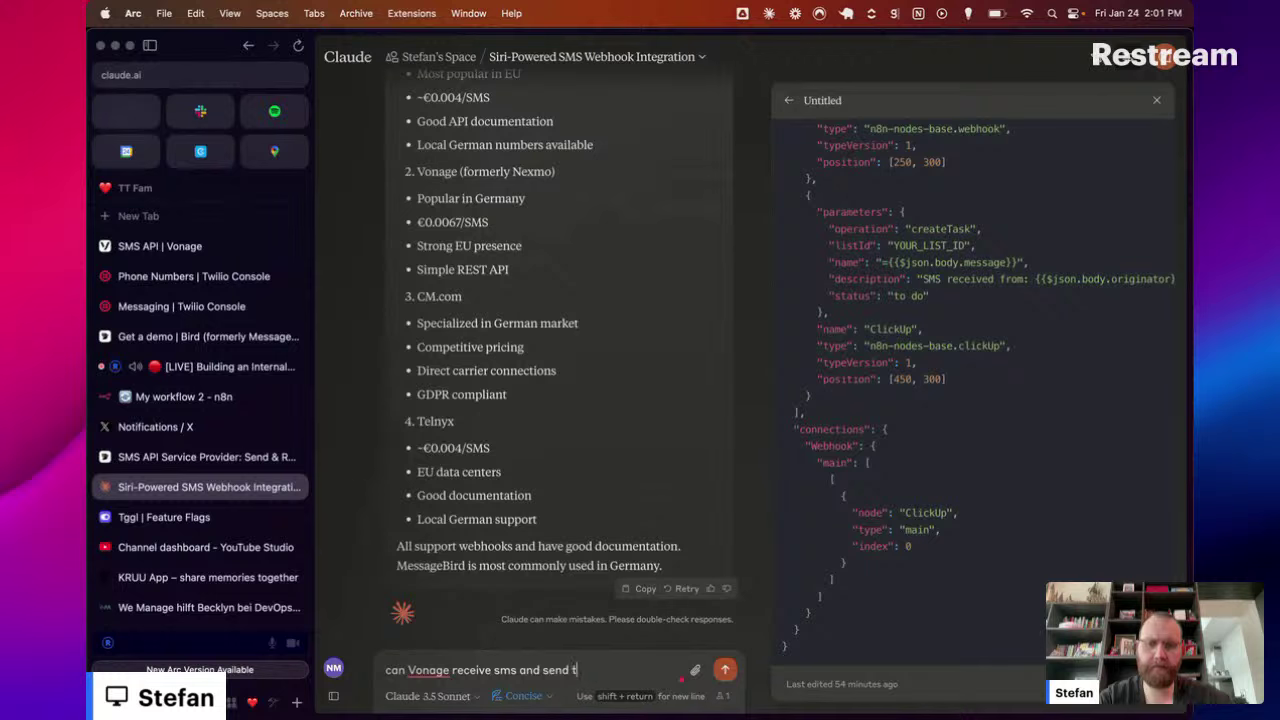
type("ok")
key("Return")
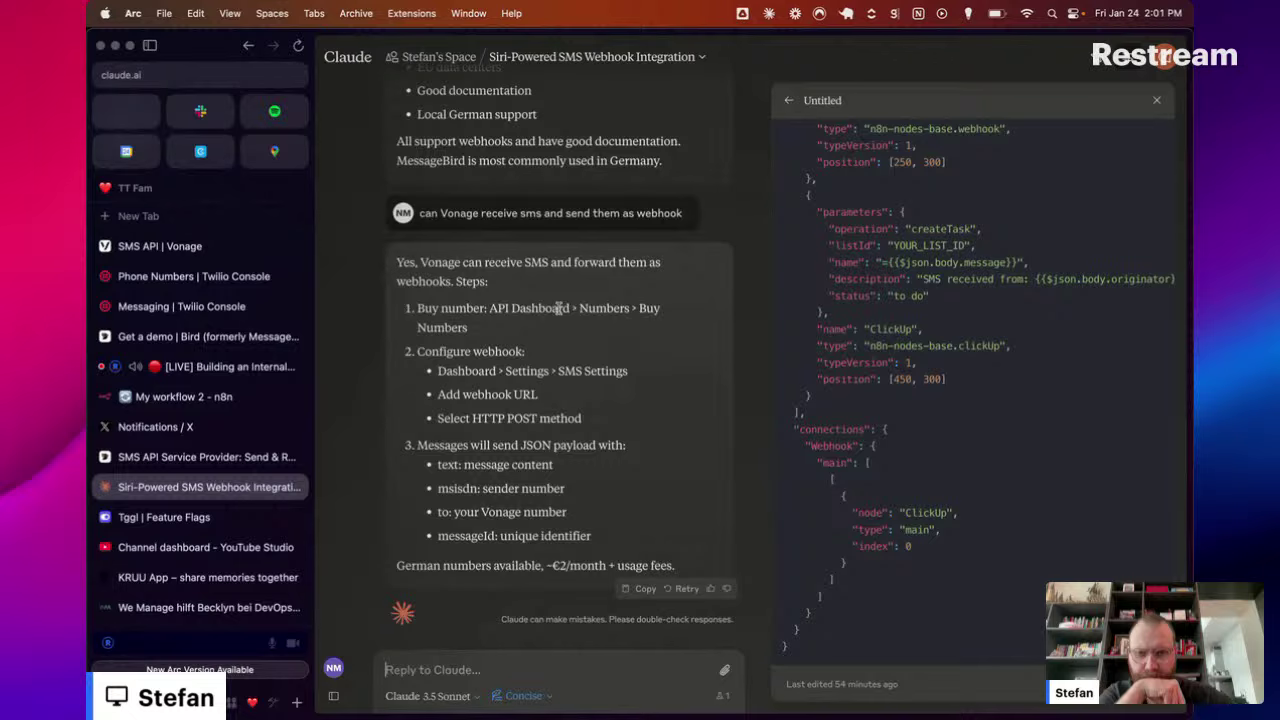
Step: Sign up for the free Vonage trial, submit the phone verification code and accept all cookies on the dashboard
left_click(180, 246)
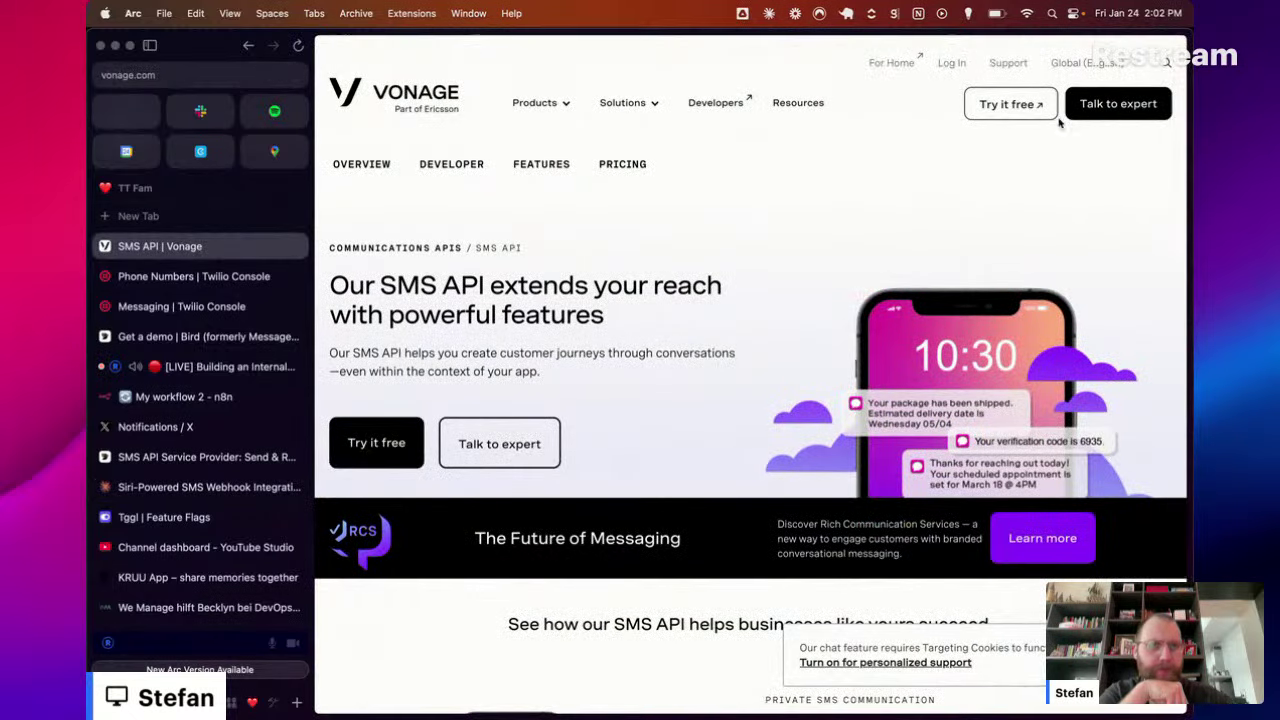
left_click(1022, 116)
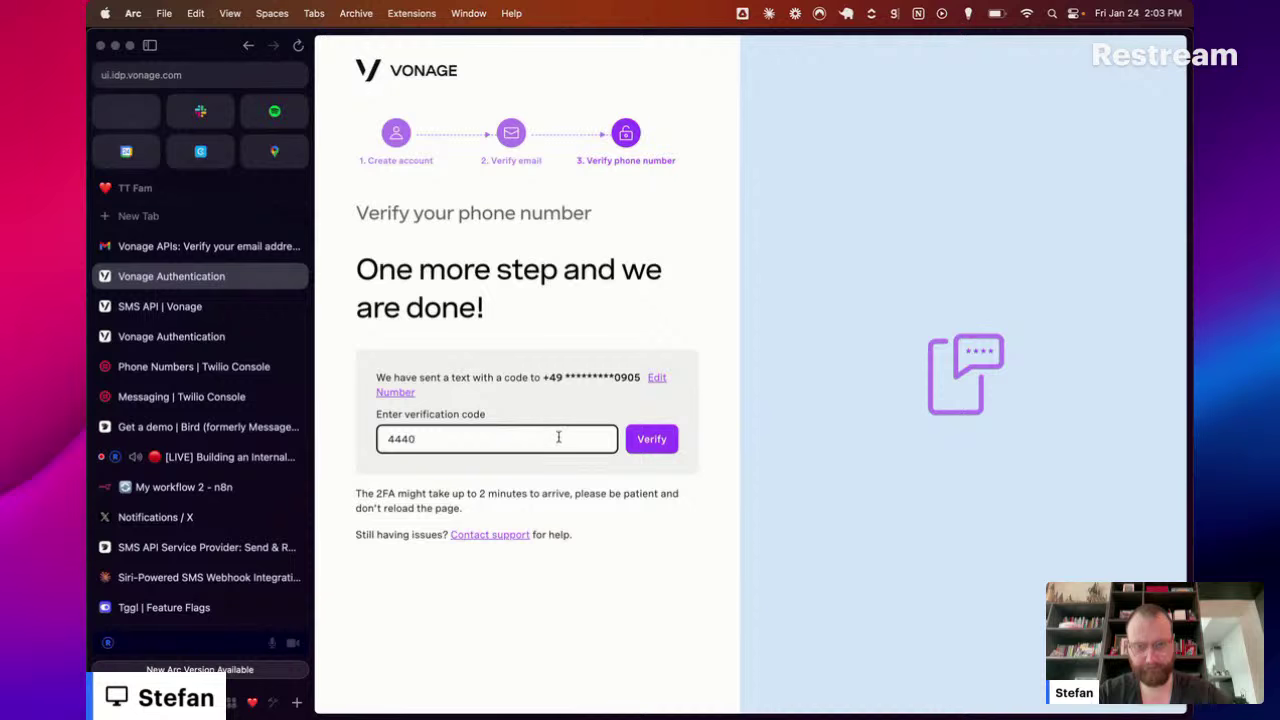
left_click(650, 440)
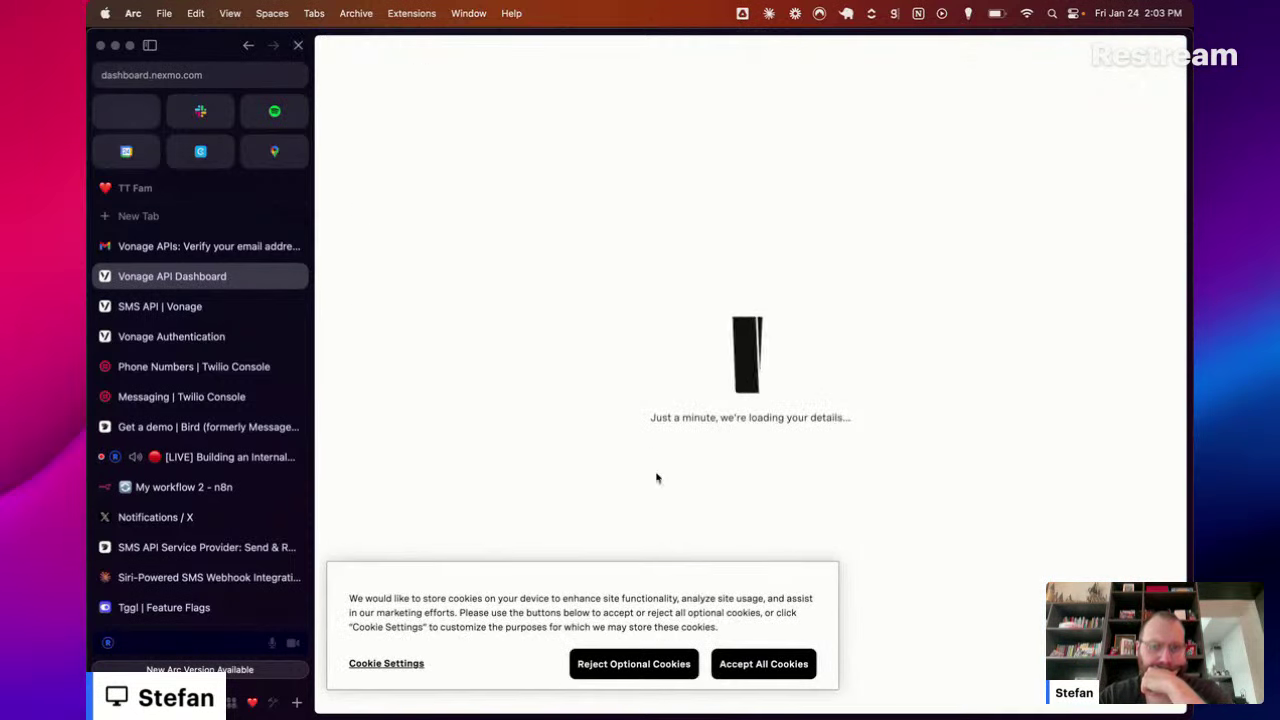
left_click(764, 664)
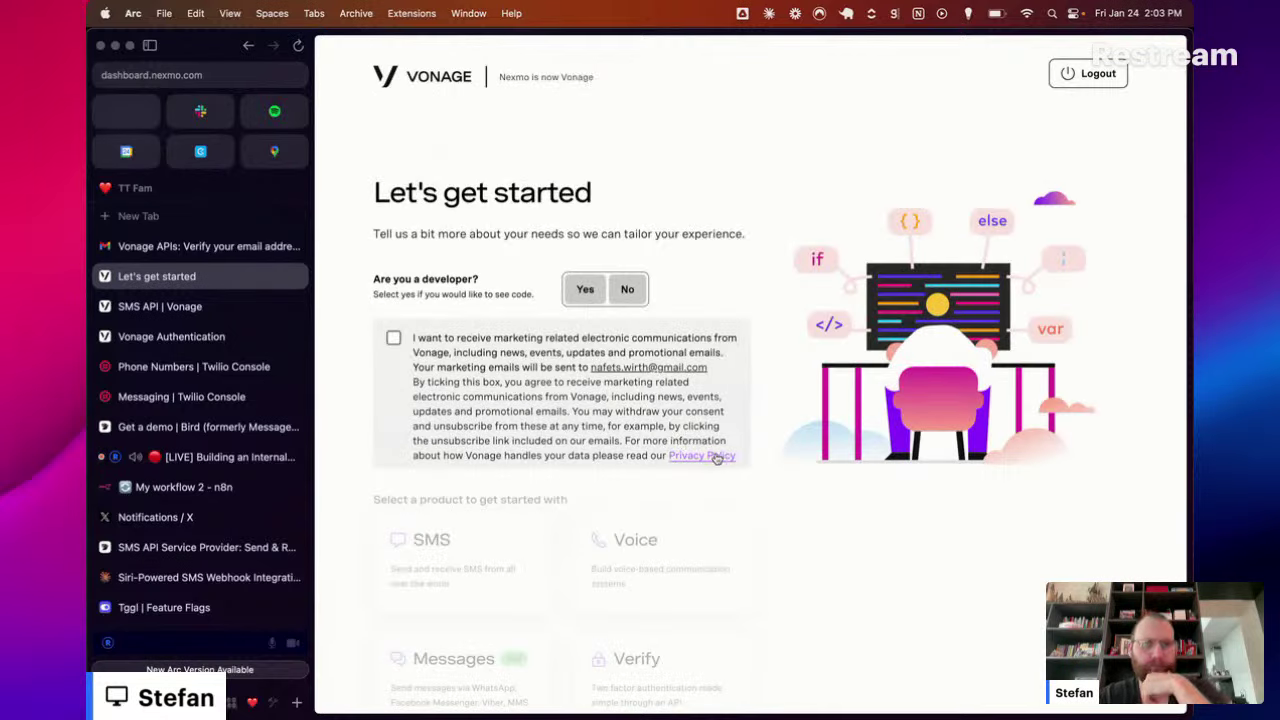
Step: Fill in the onboarding form as a developer using Node.js and choose SMS as the product to start with
scroll(690, 420, "down", 1)
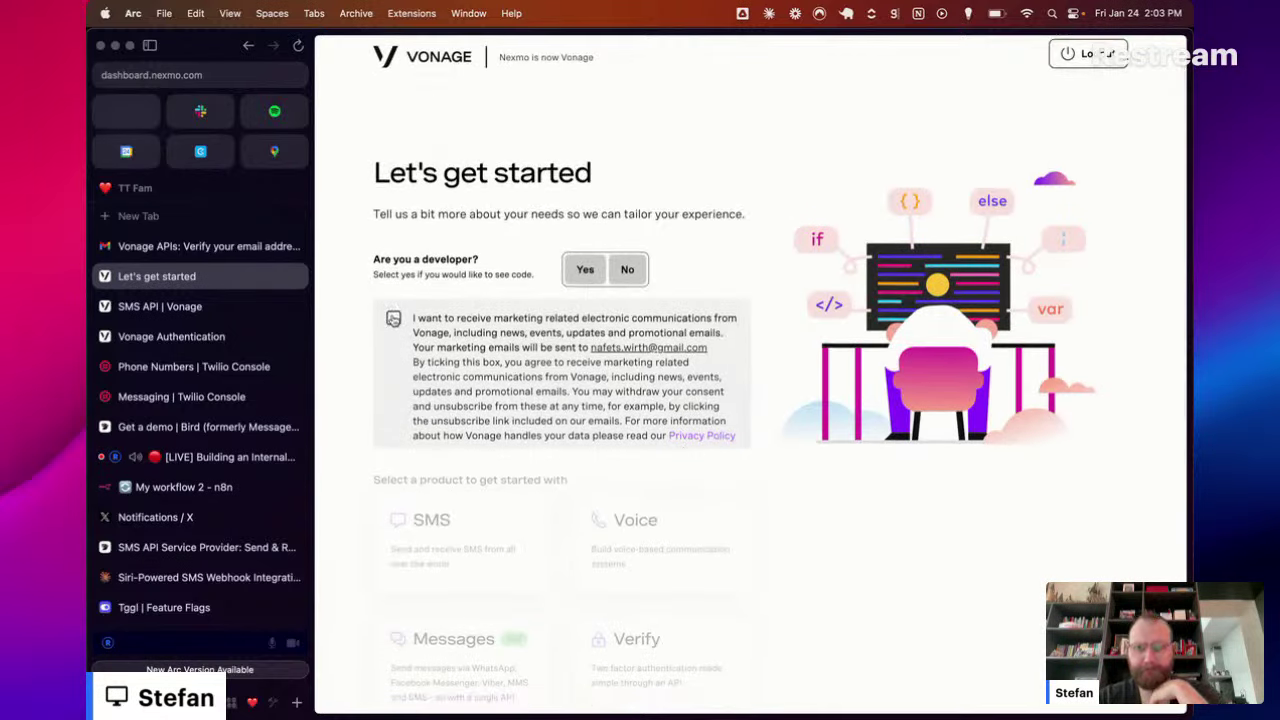
left_click(585, 269)
scroll(621, 449, "down", 3)
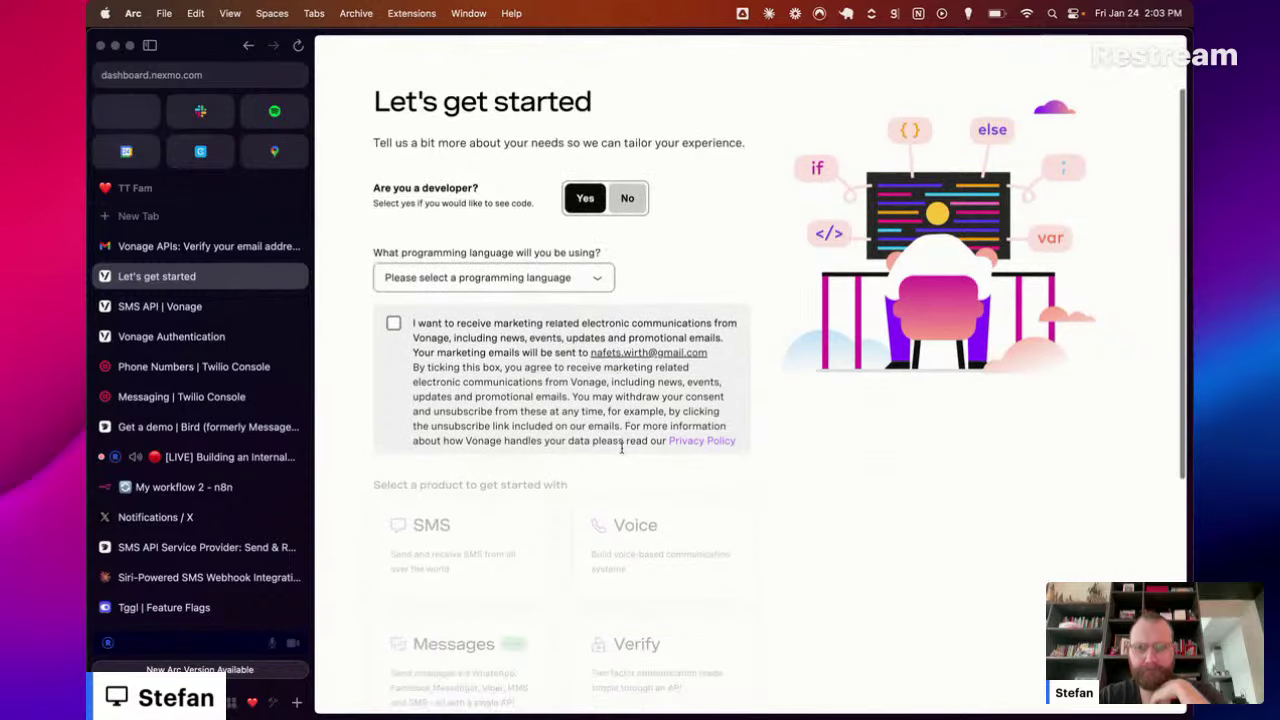
left_click(521, 279)
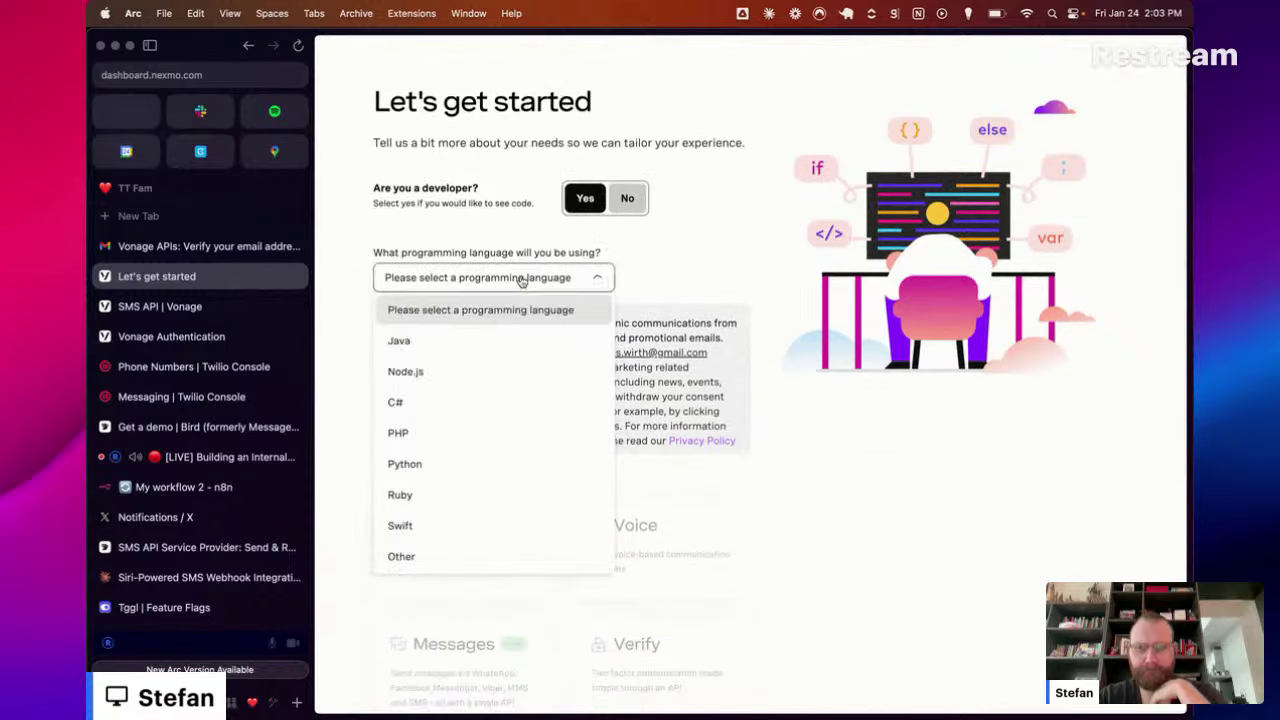
left_click(495, 342)
left_click(458, 292)
left_click(443, 366)
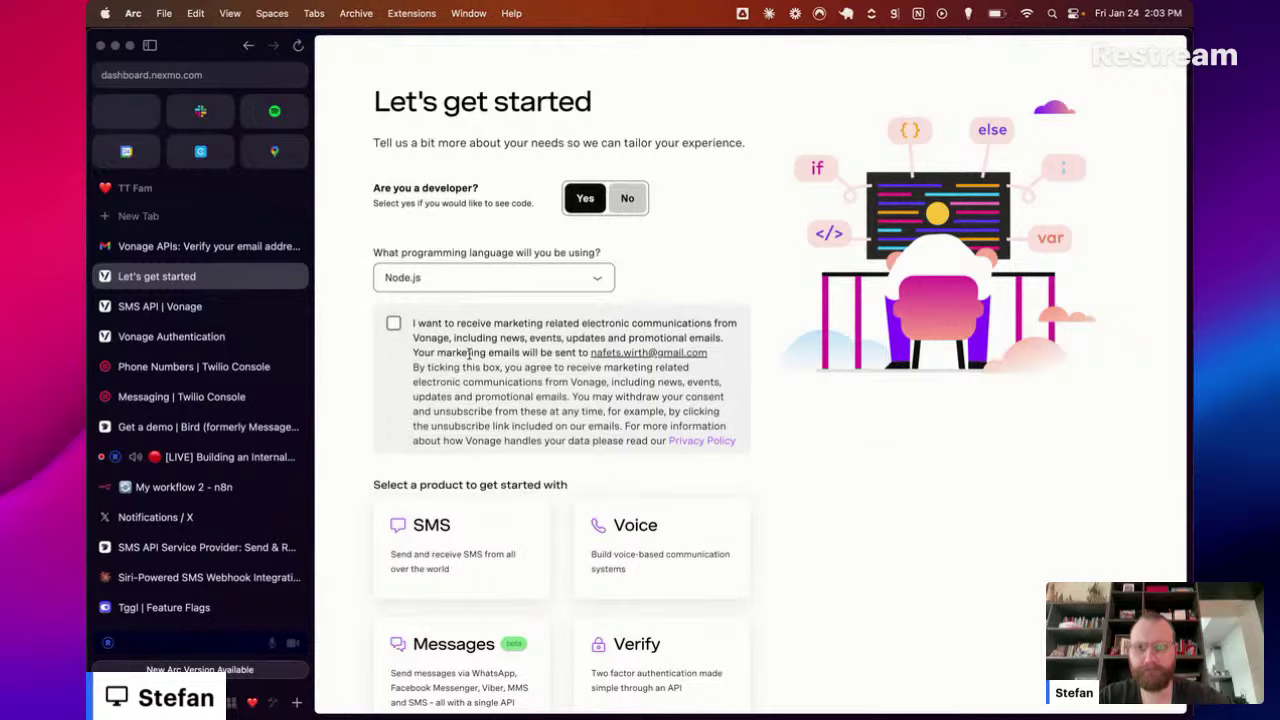
scroll(443, 366, "down", 2)
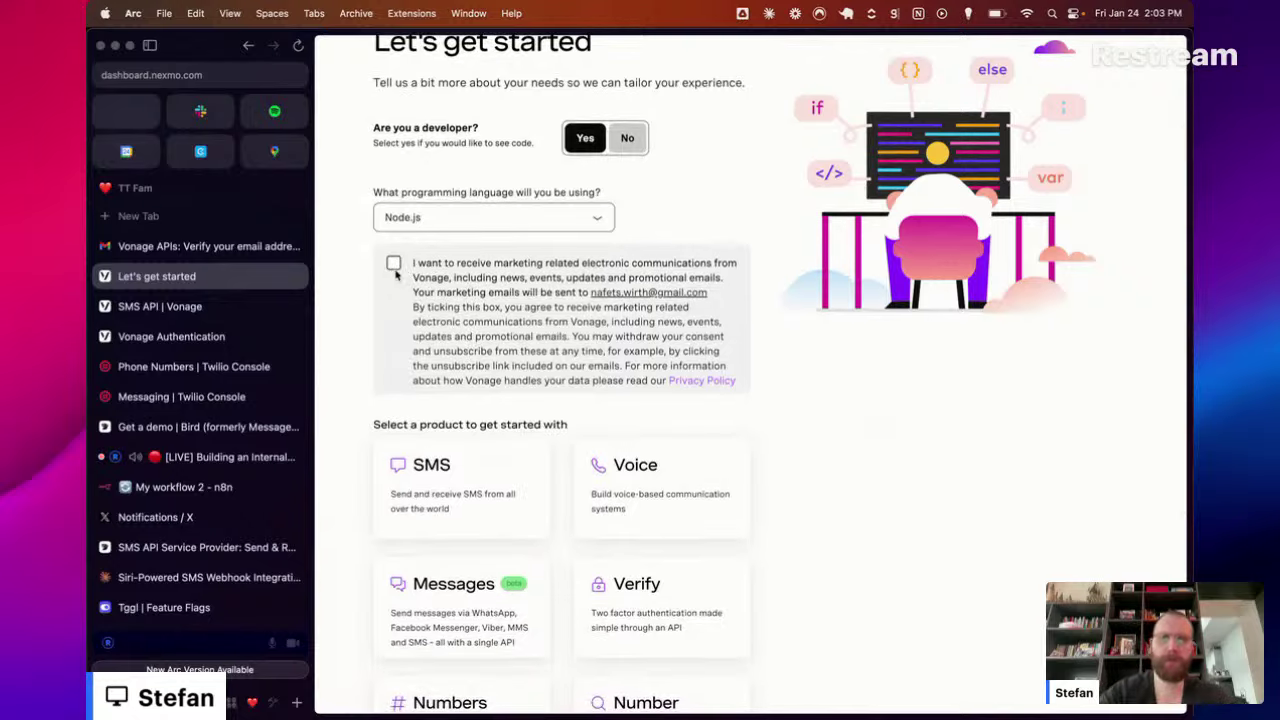
scroll(400, 300, "down", 2)
left_click(417, 357)
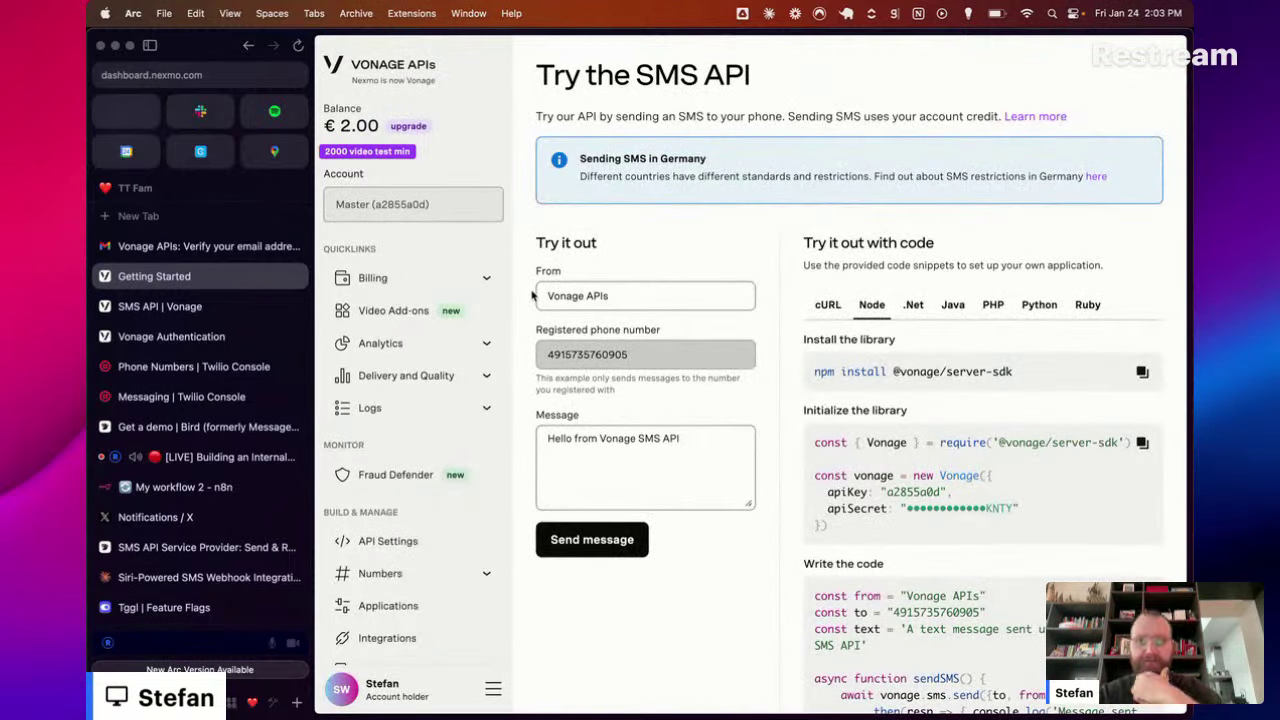
Step: Examine the Try the SMS API page and the dashboard's available sections, and hide the browser's tab sidebar
scroll(437, 323, "up", 1)
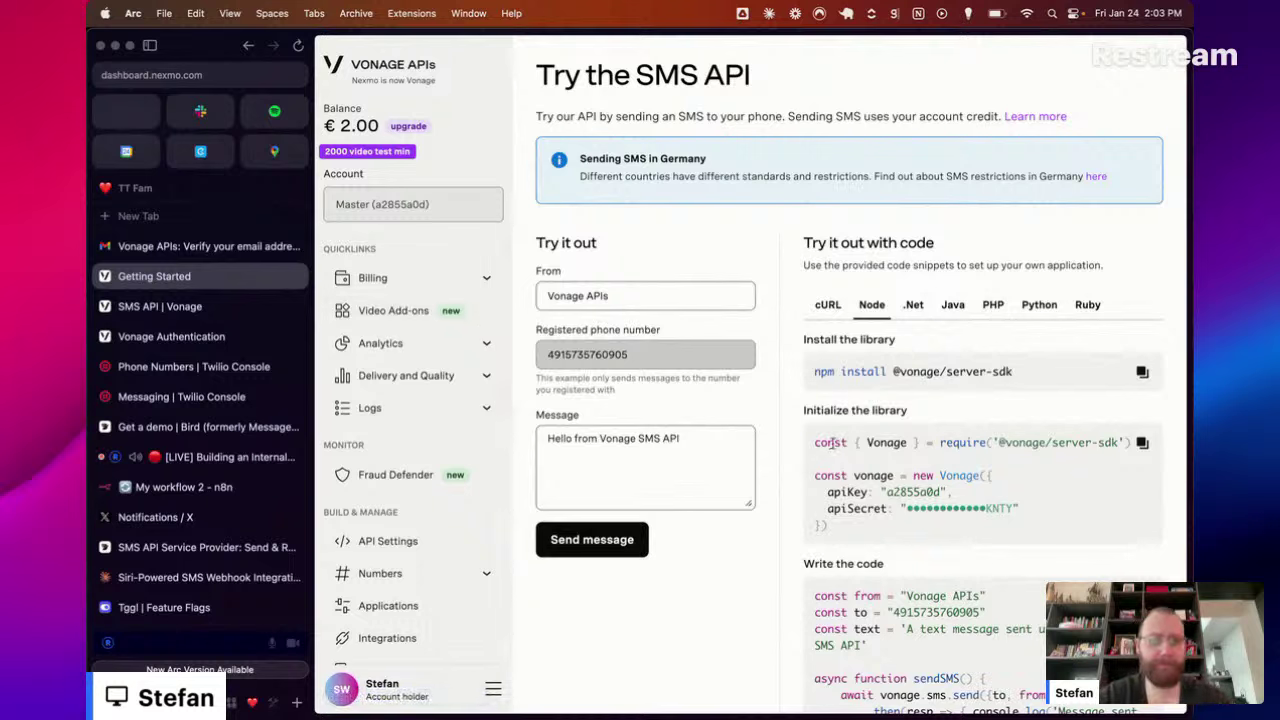
scroll(440, 450, "down", 10)
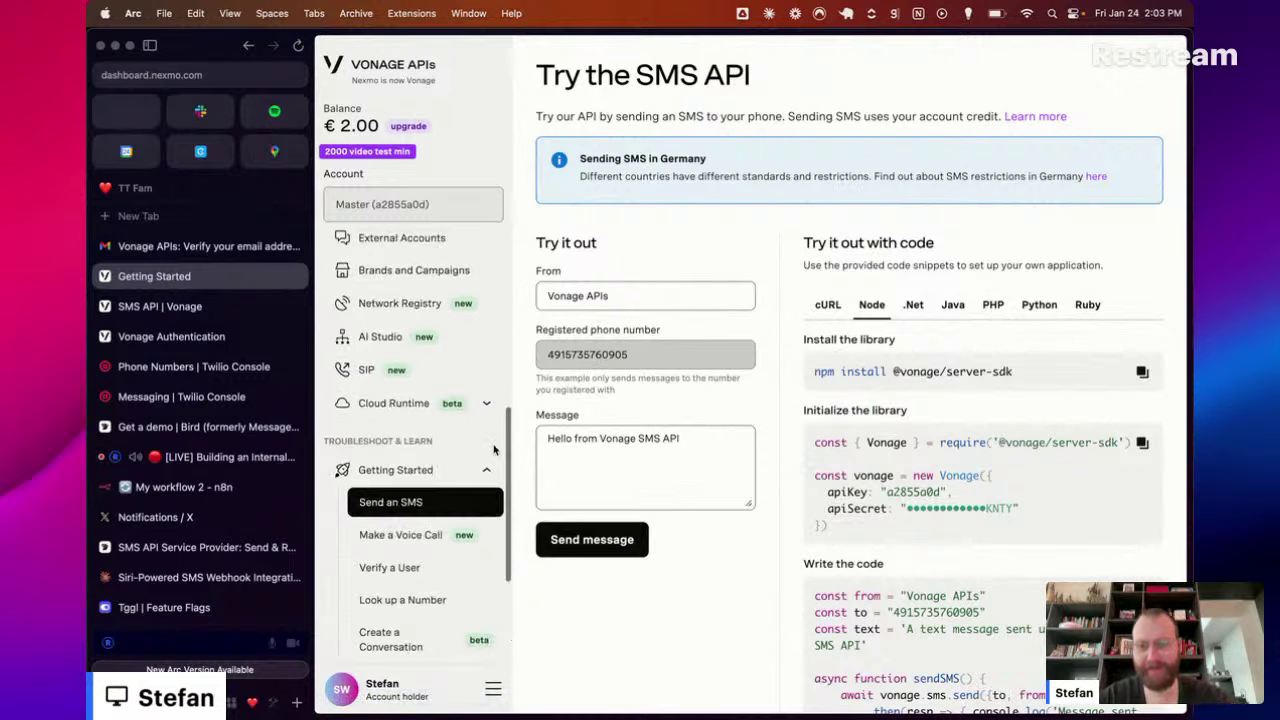
scroll(470, 460, "down", 5)
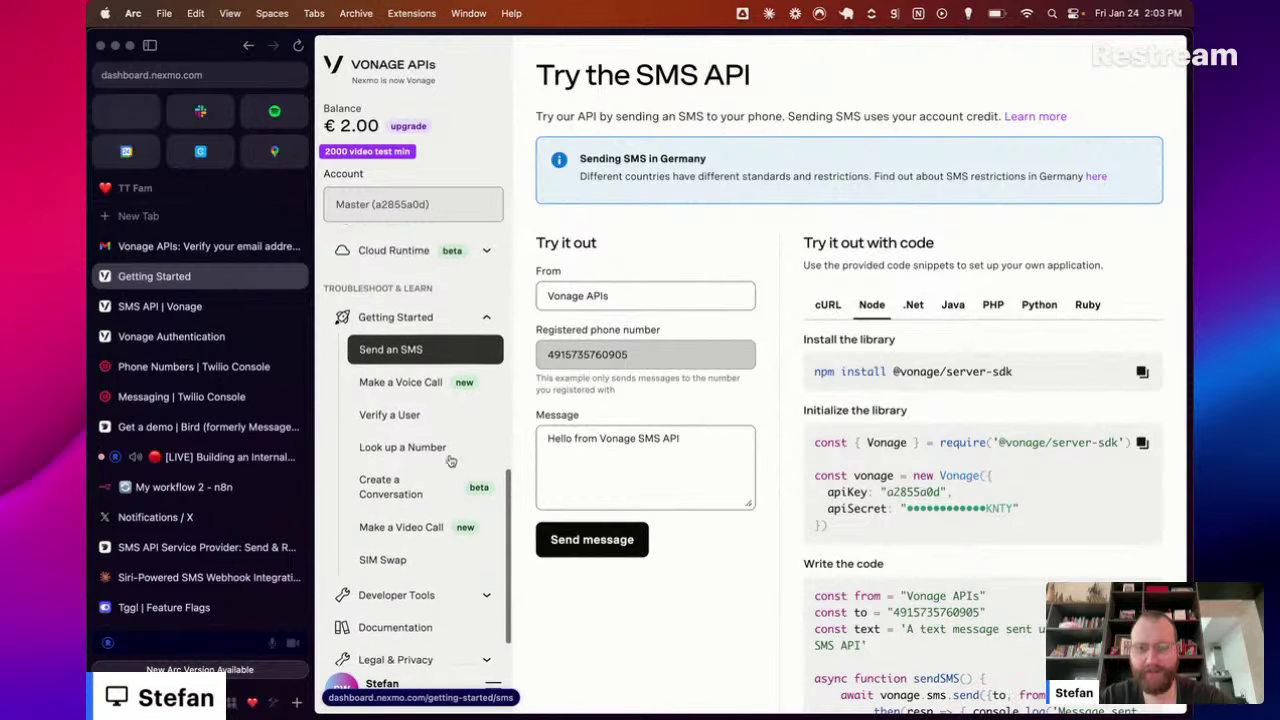
scroll(450, 467, "up", 5)
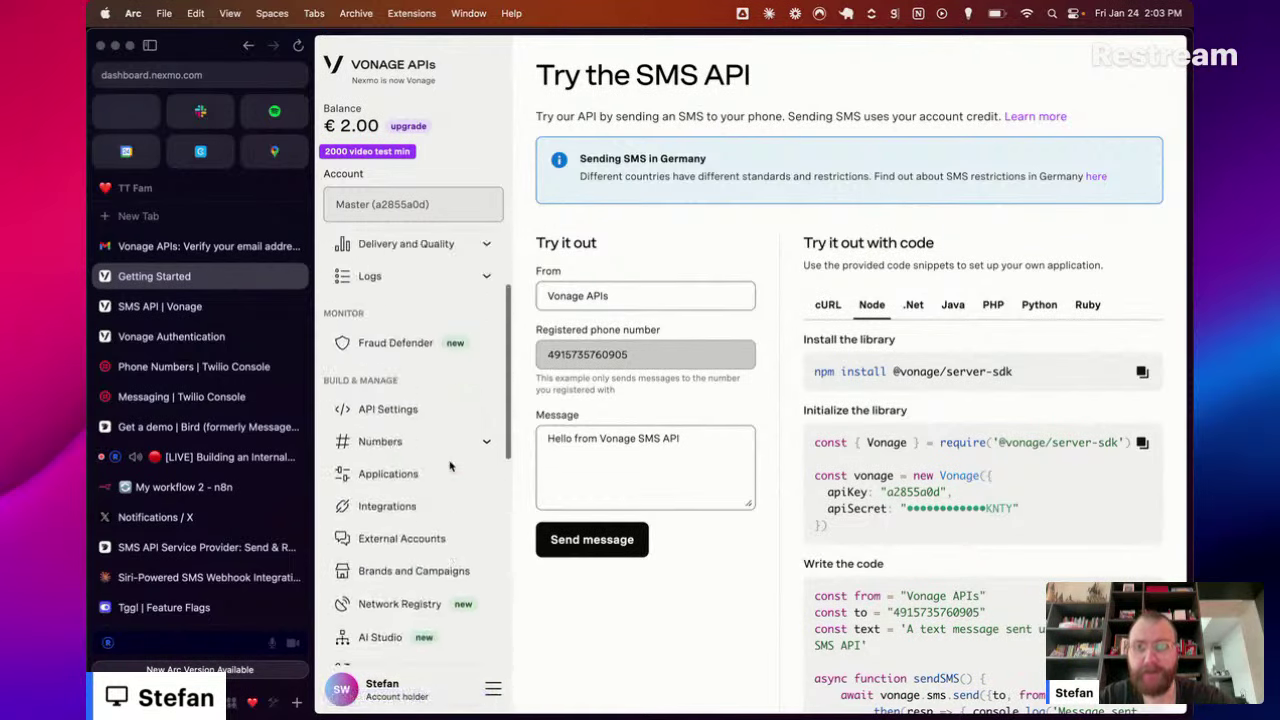
key("super+s")
key("super+Tab")
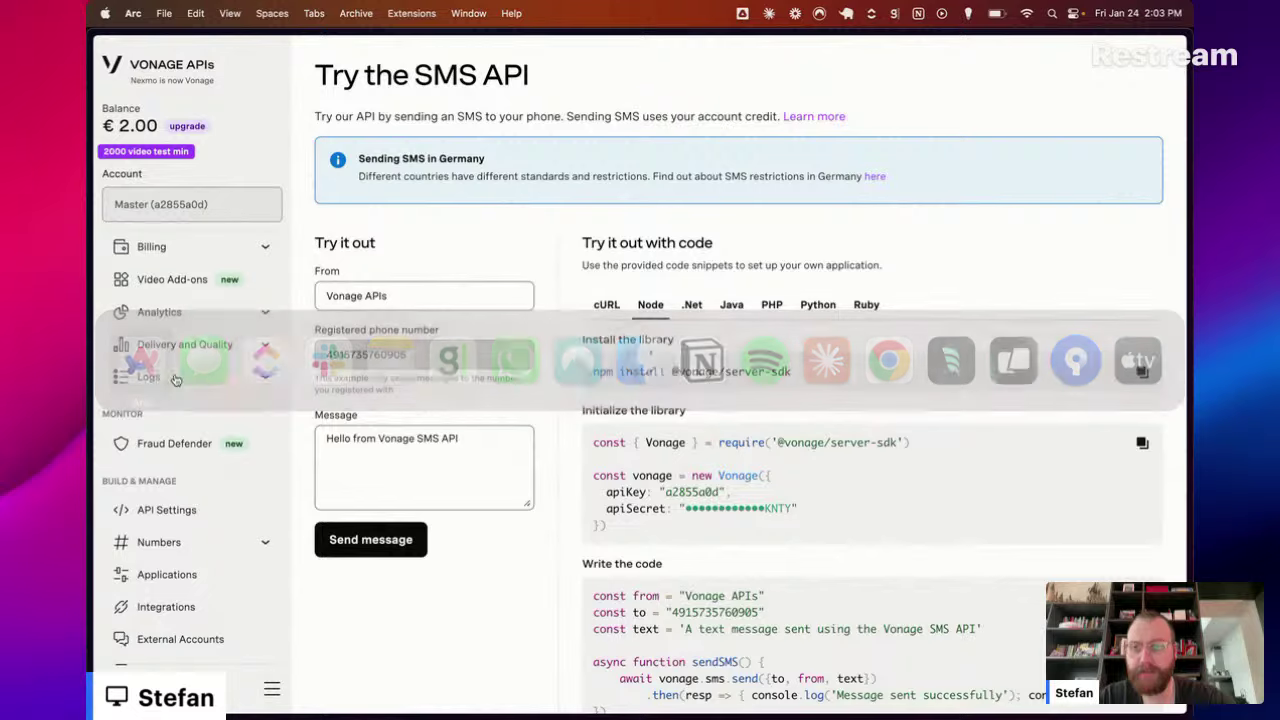
key("super+s")
scroll(241, 488, "down", 3)
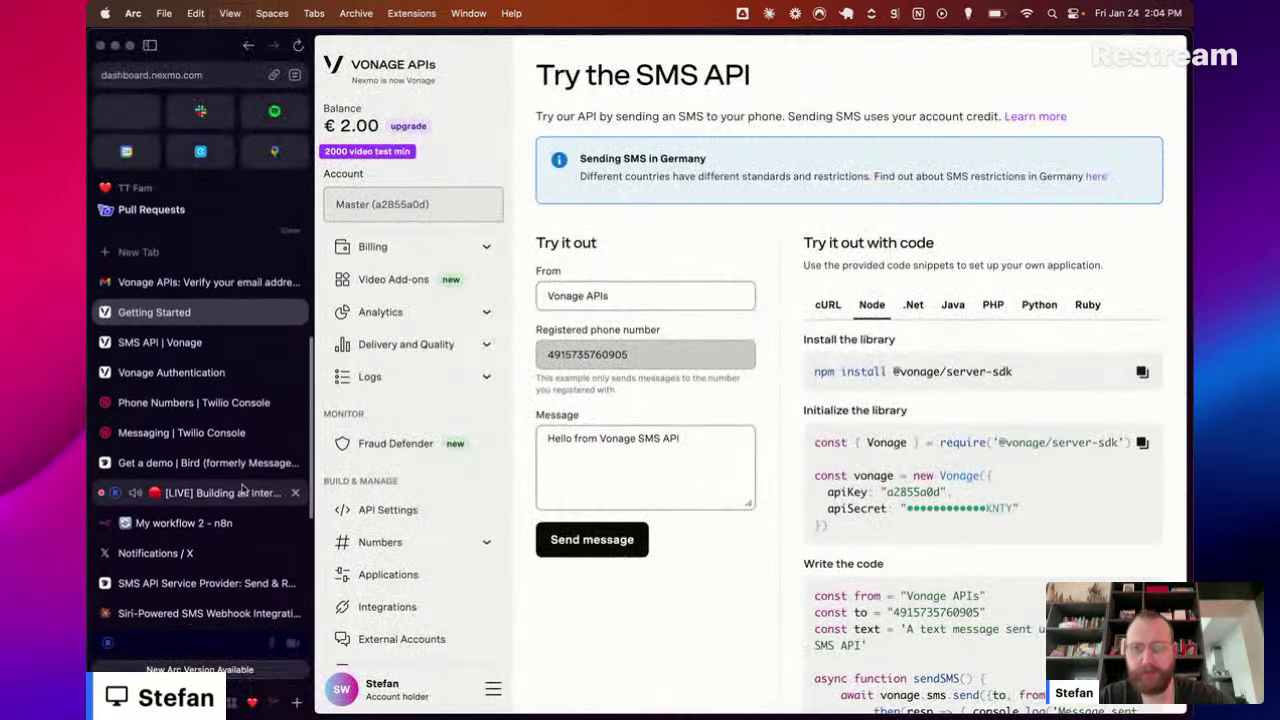
key("super+s")
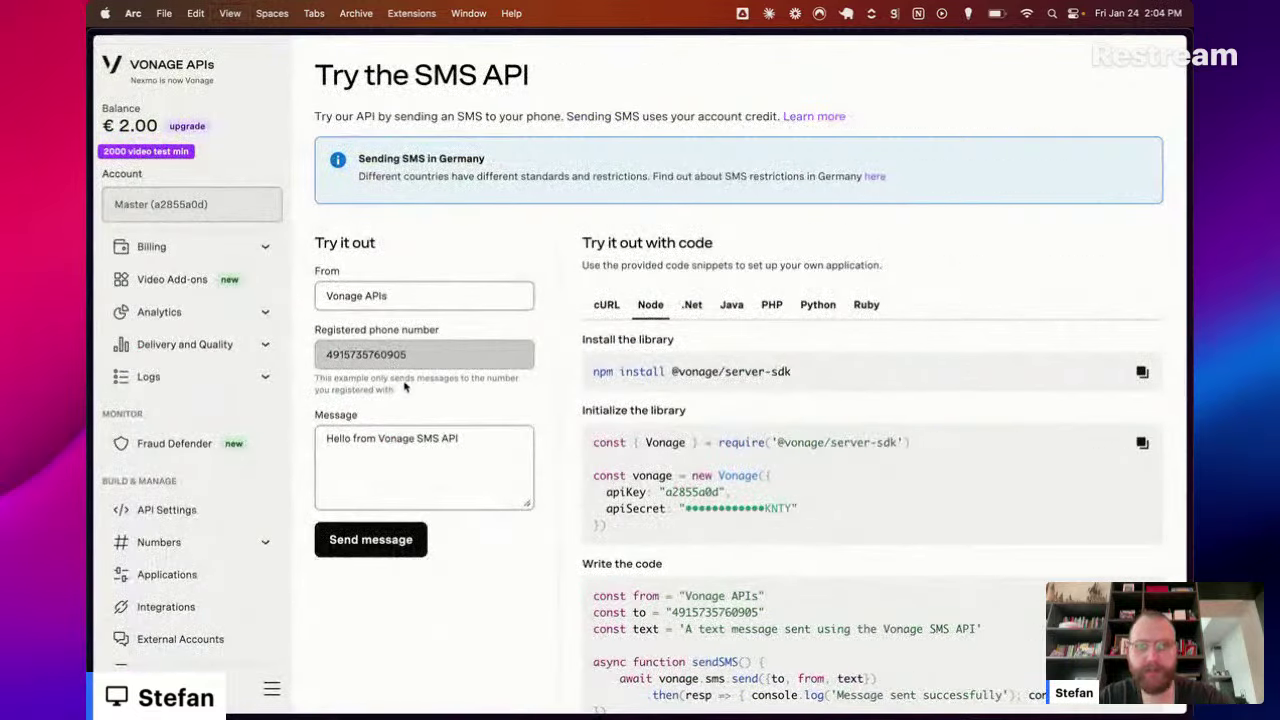
scroll(210, 375, "down", 1)
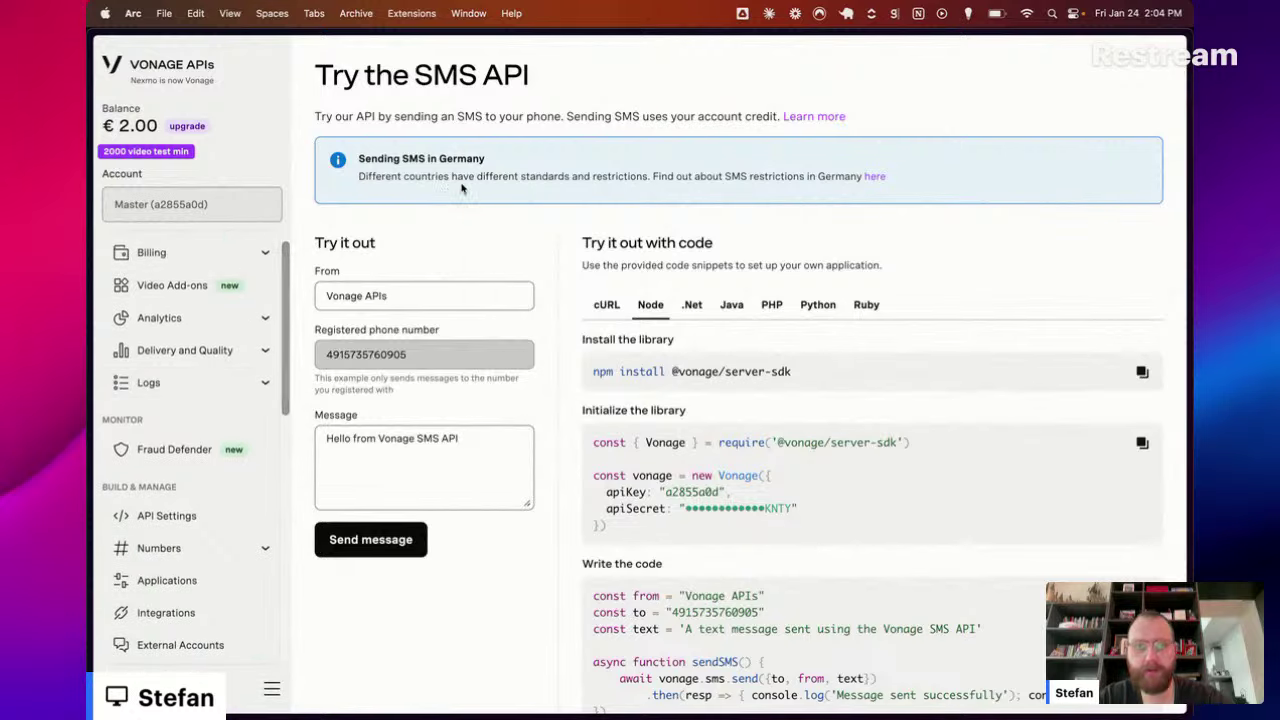
Step: Check the country-specific SMS restrictions linked for Germany, close that page and look at the dashboard's billing options
left_click(879, 178)
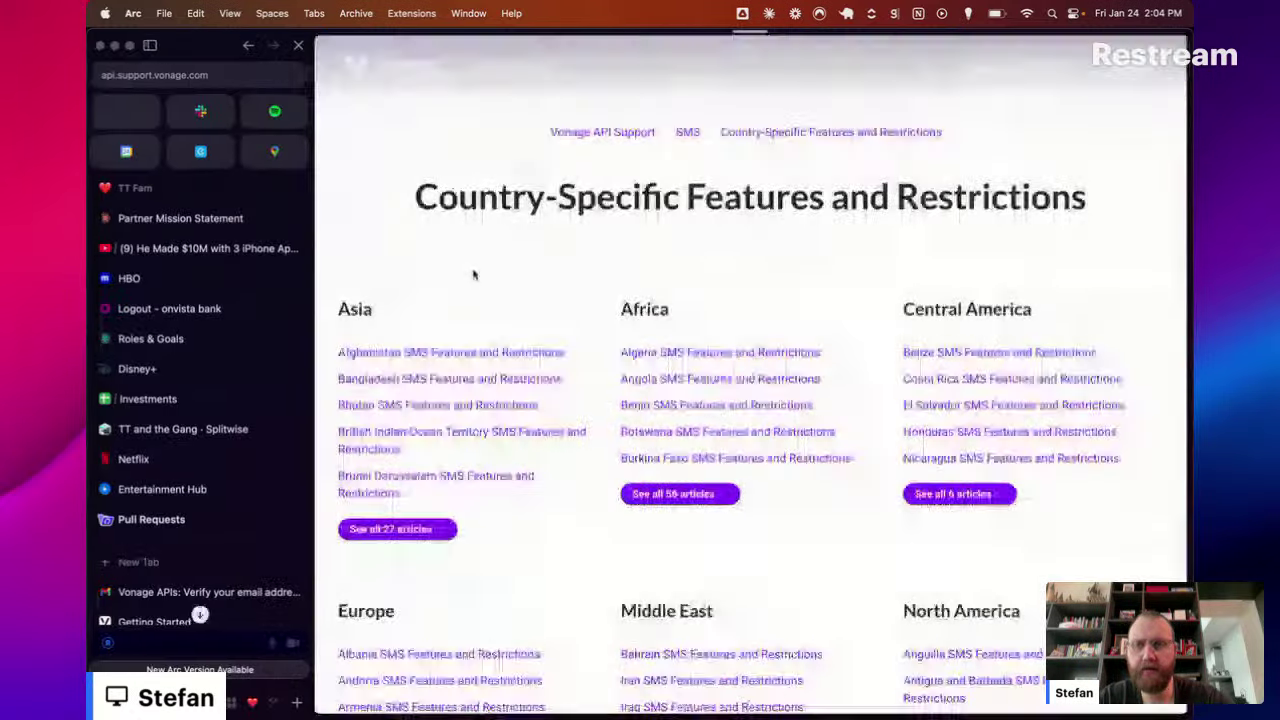
key("super+w")
left_click(383, 258)
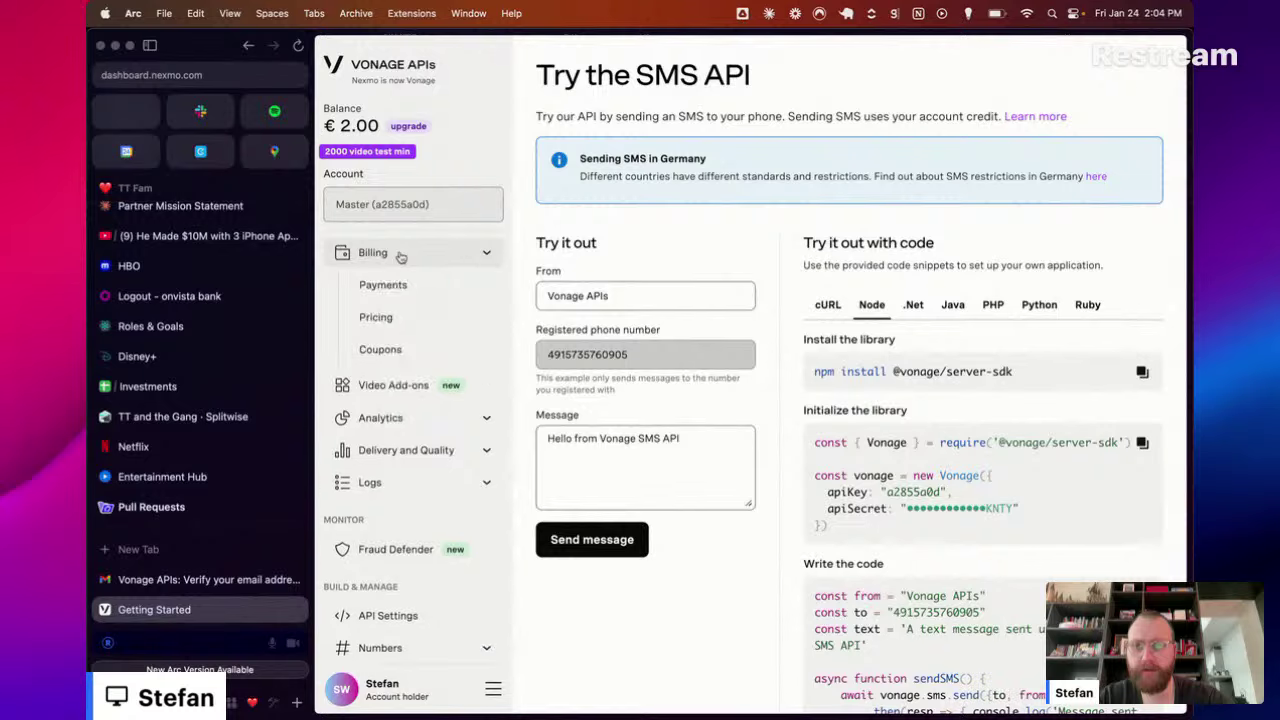
left_click(383, 258)
Step: Search the numbers for sale for German (+49) numbers of any type with the SMS feature
scroll(400, 362, "down", 3)
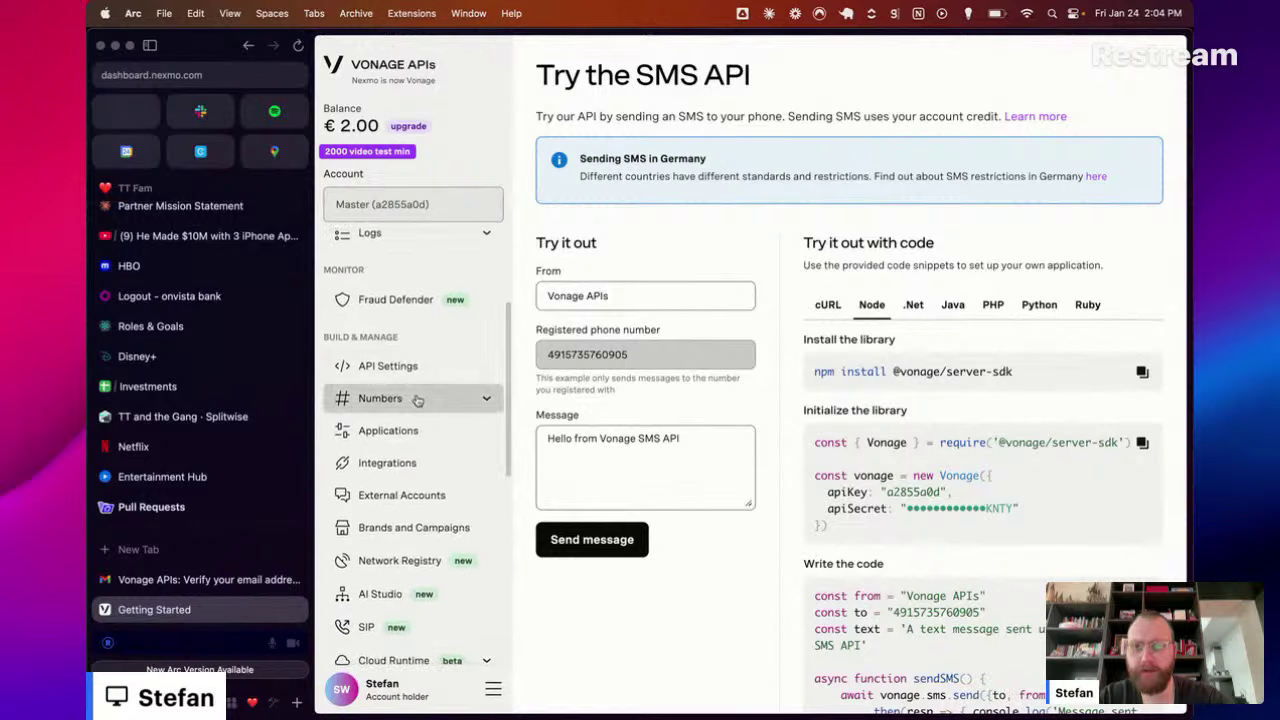
left_click(400, 398)
left_click(420, 430)
left_click(447, 470)
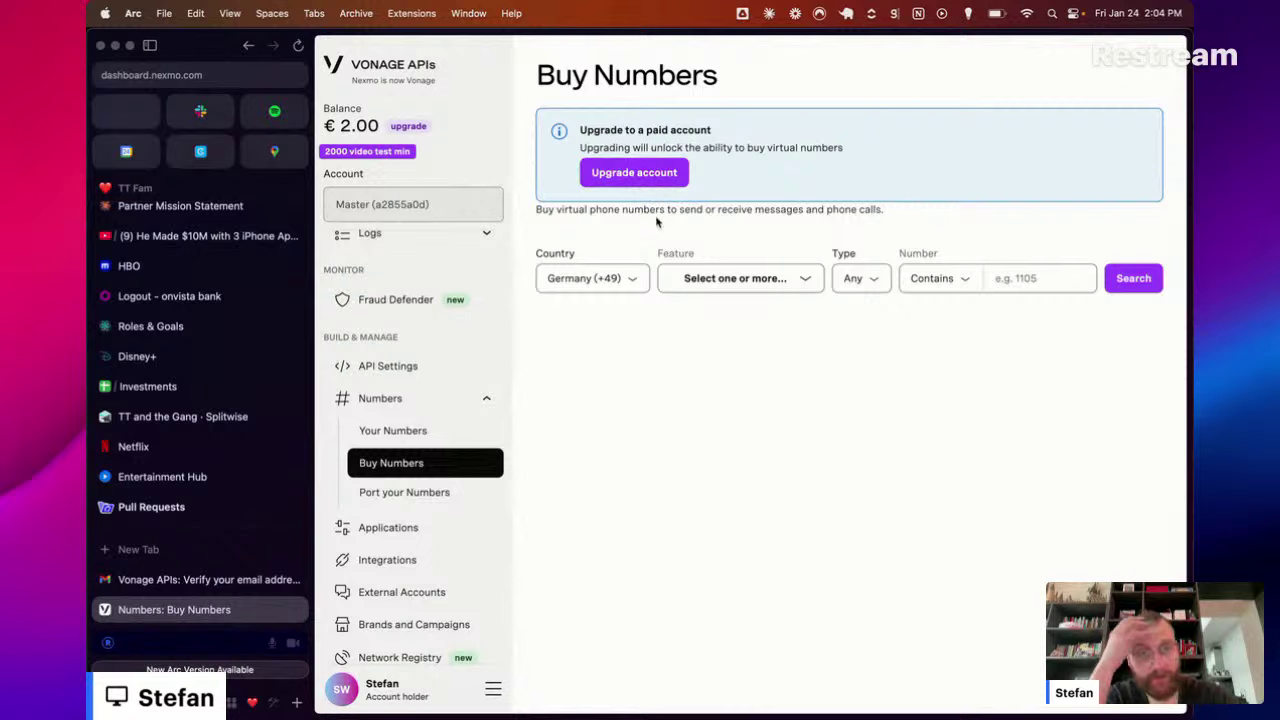
left_click(685, 278)
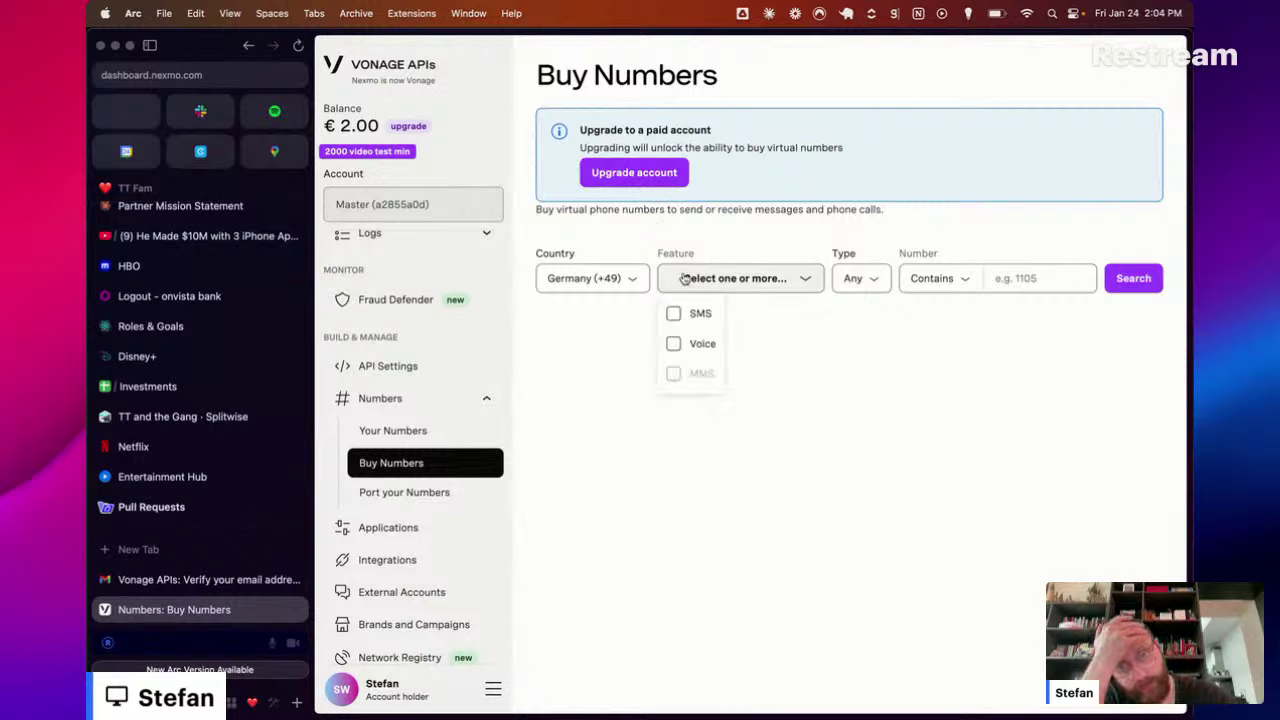
left_click(674, 313)
left_click(900, 367)
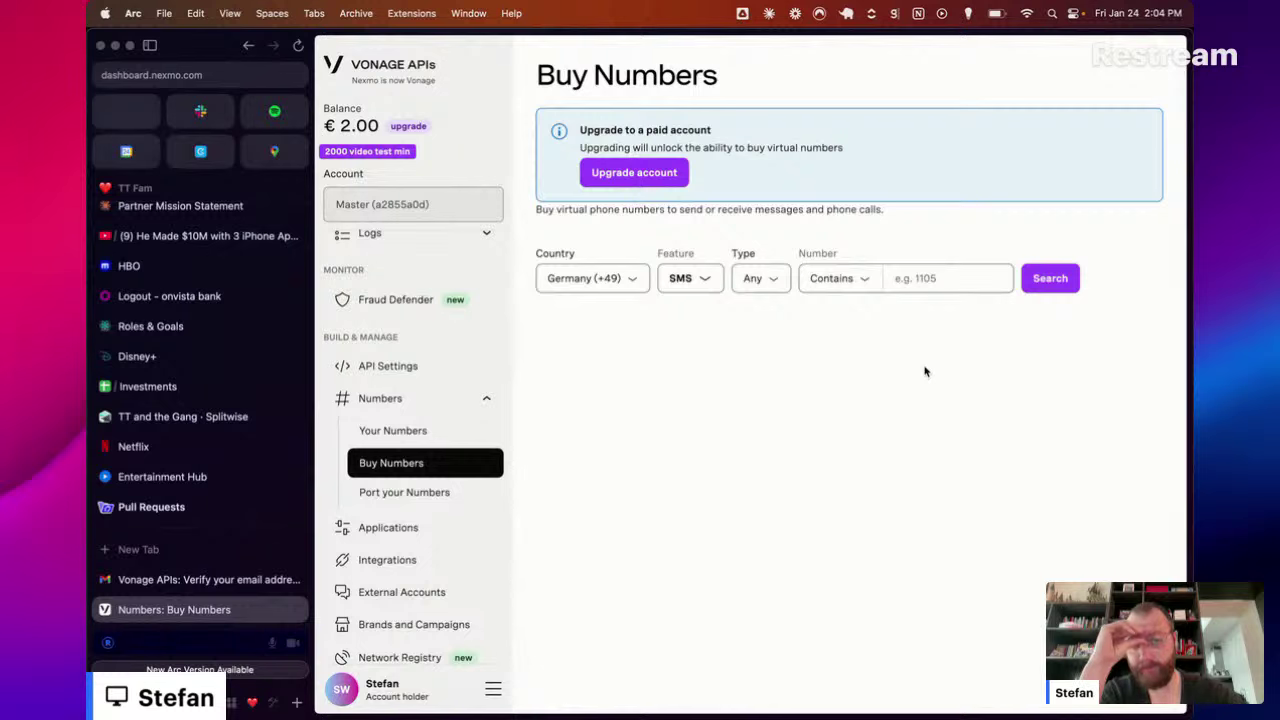
left_click(750, 279)
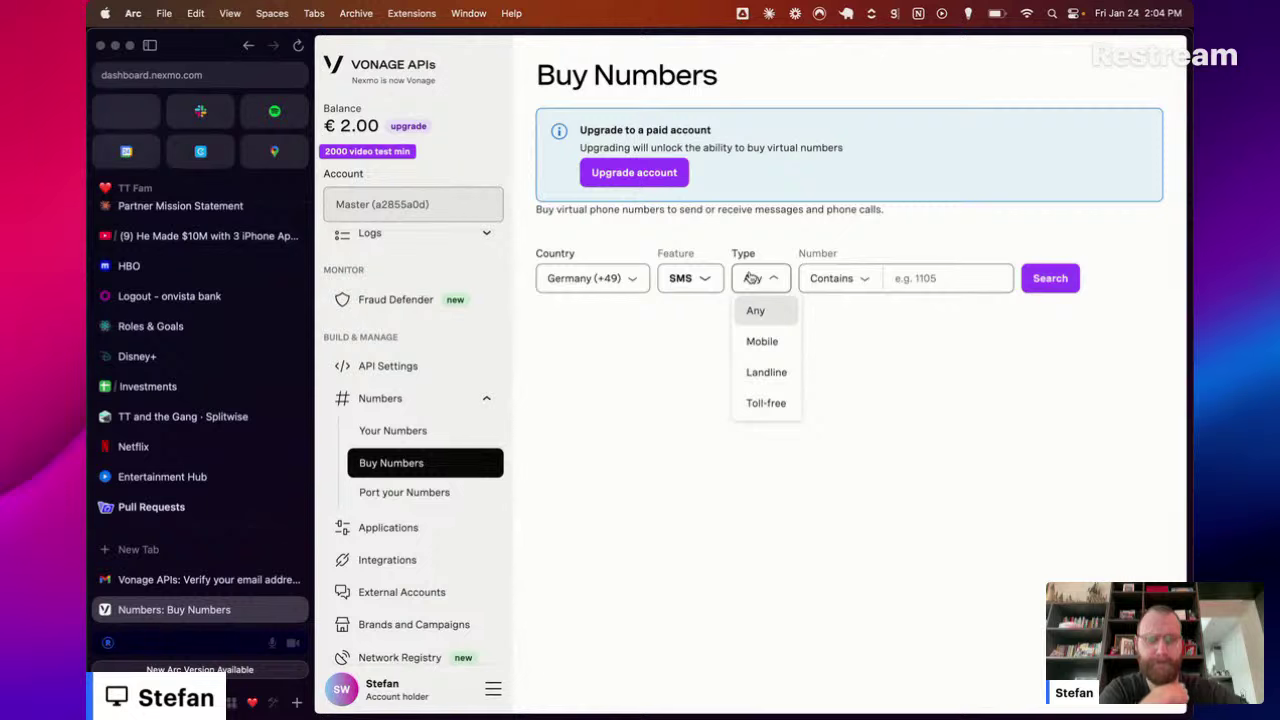
left_click(752, 279)
left_click(1060, 278)
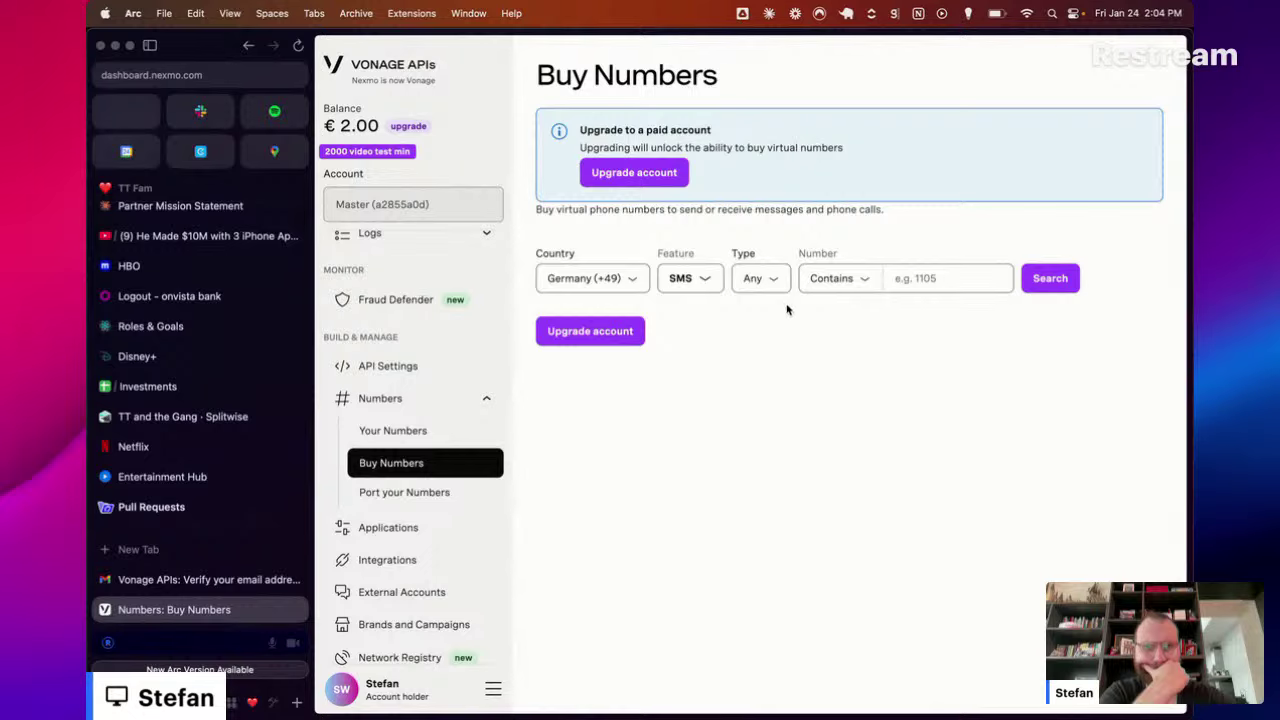
Step: Check the account's own virtual numbers and go back to the purchase page to filter German numbers by SMS
left_click(430, 430)
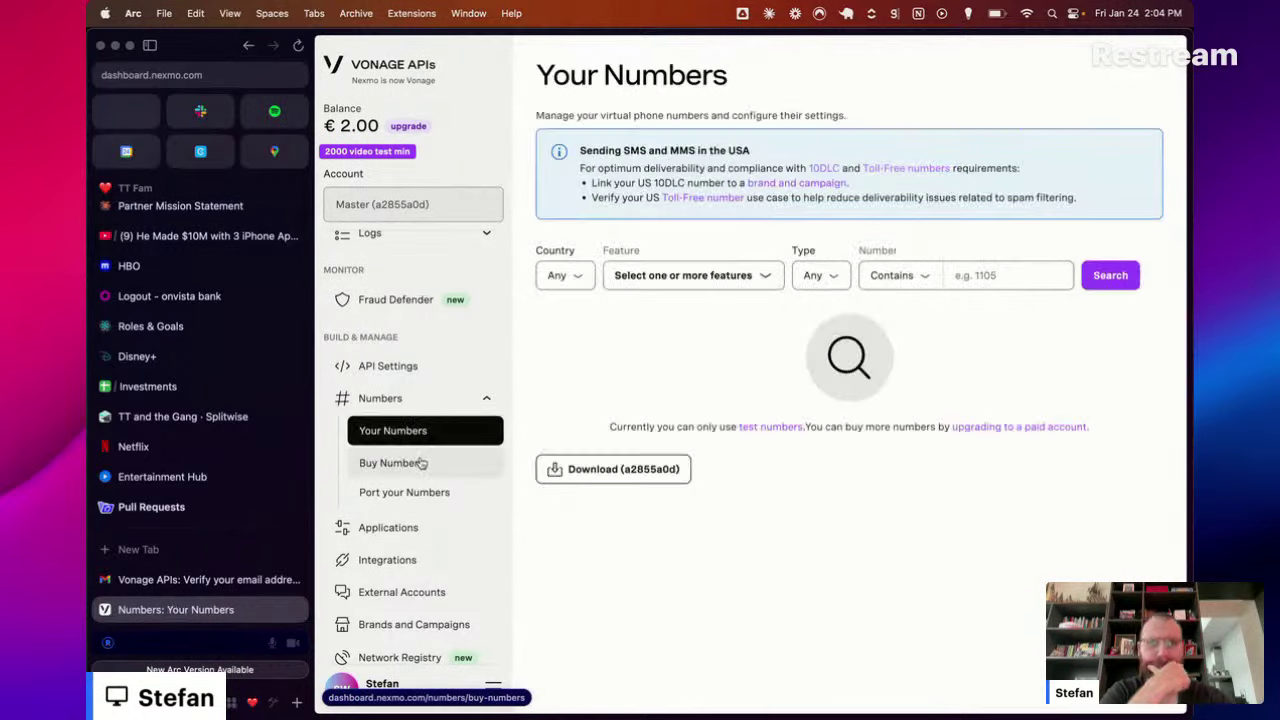
left_click(425, 462)
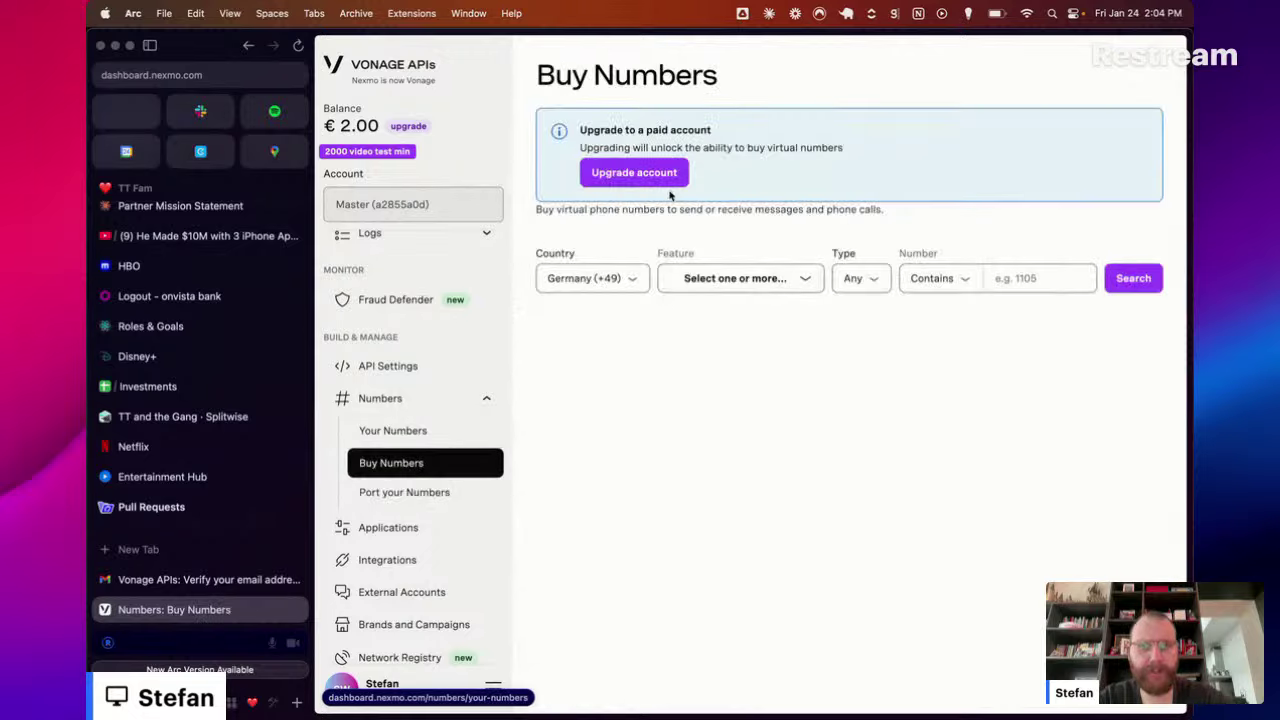
left_click(695, 283)
left_click(673, 314)
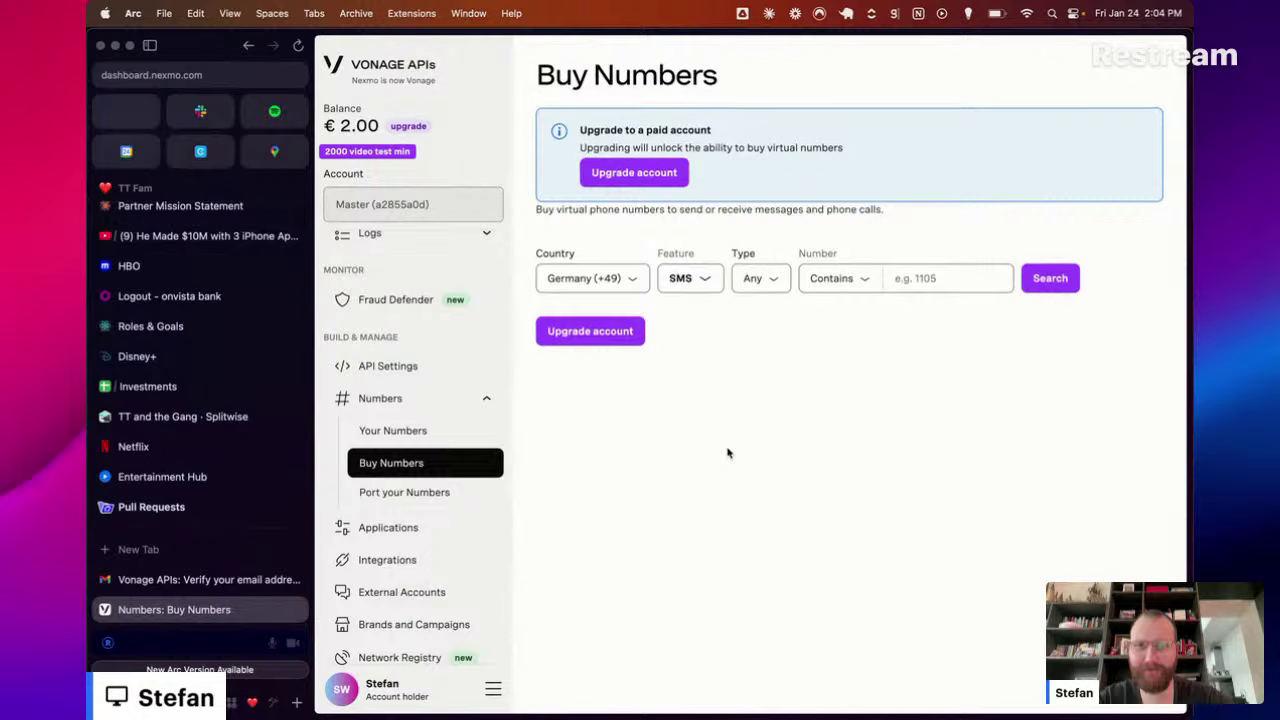
scroll(400, 571, "down", 5)
scroll(400, 571, "up", 8)
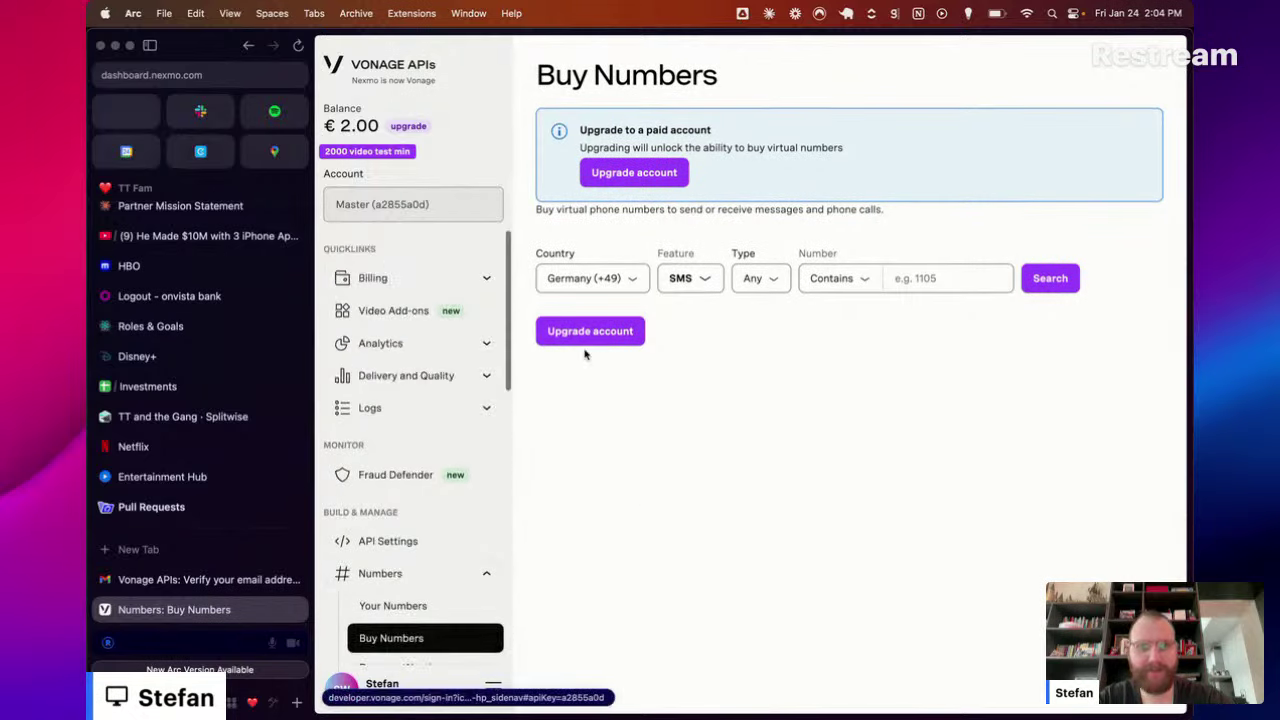
Step: Start the upgrade to a paid account and choose PayPal as the payment method
left_click(636, 173)
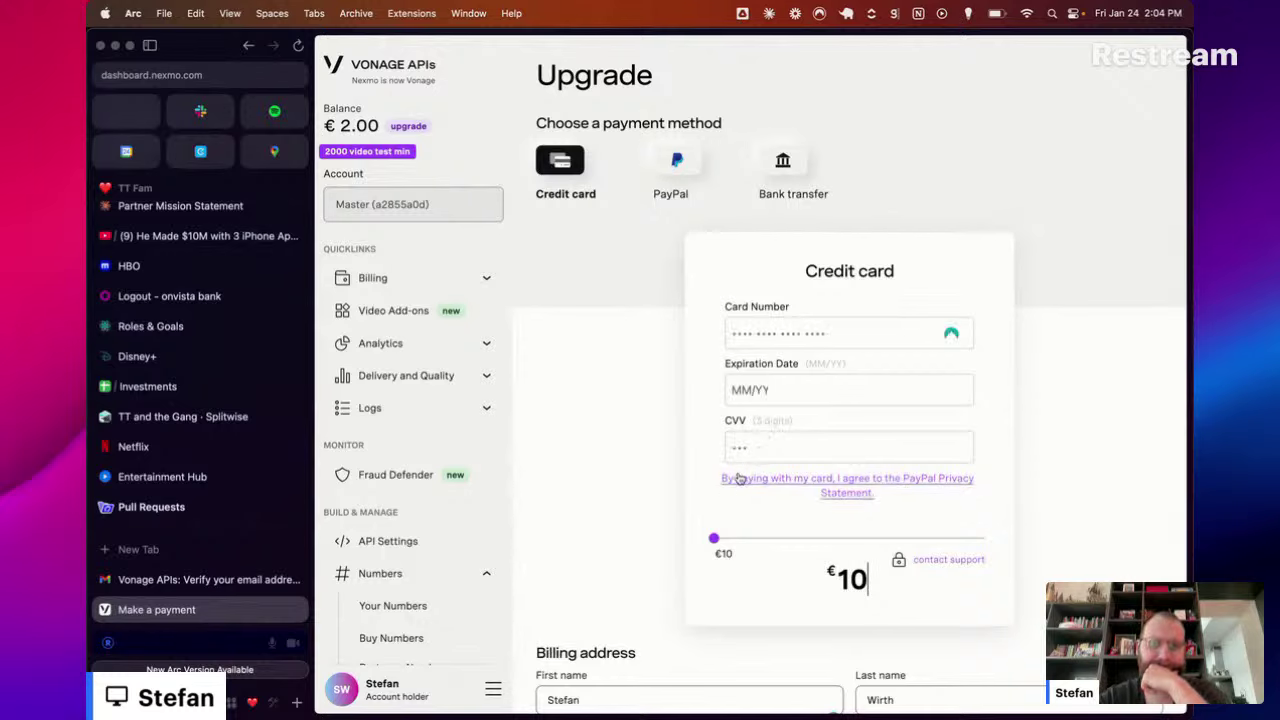
scroll(631, 471, "down", 3)
scroll(629, 473, "up", 3)
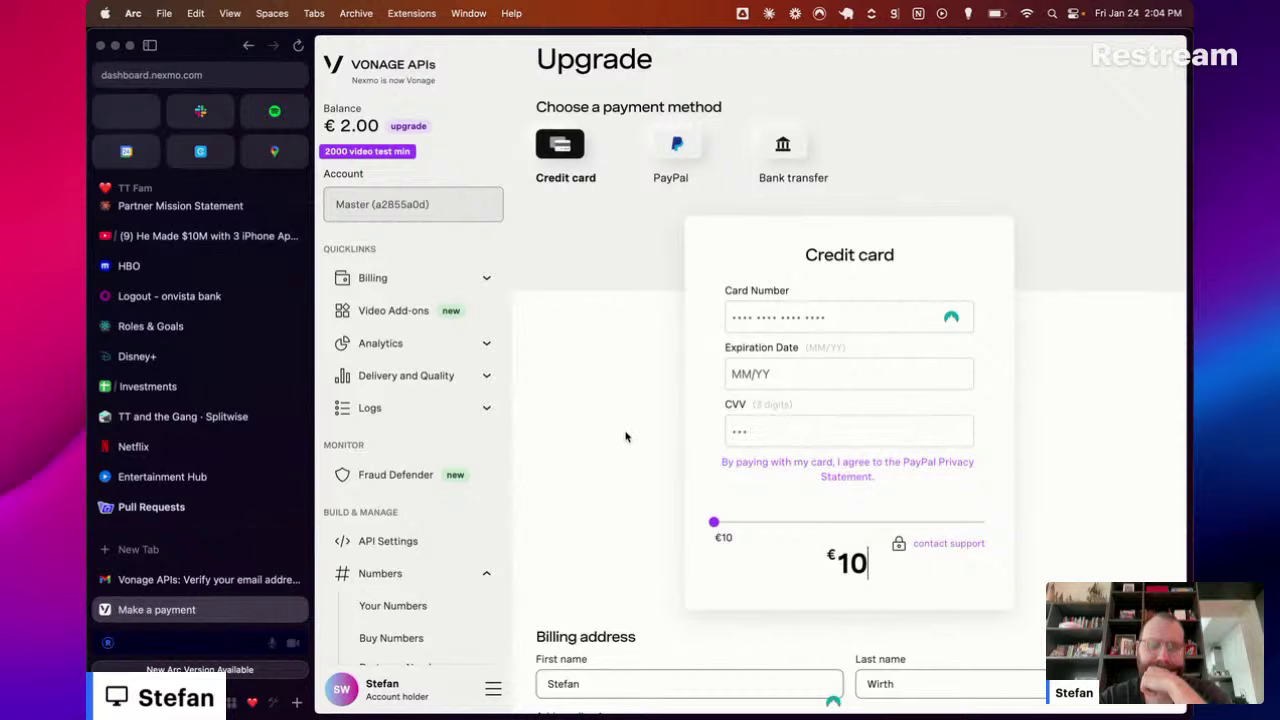
left_click(676, 146)
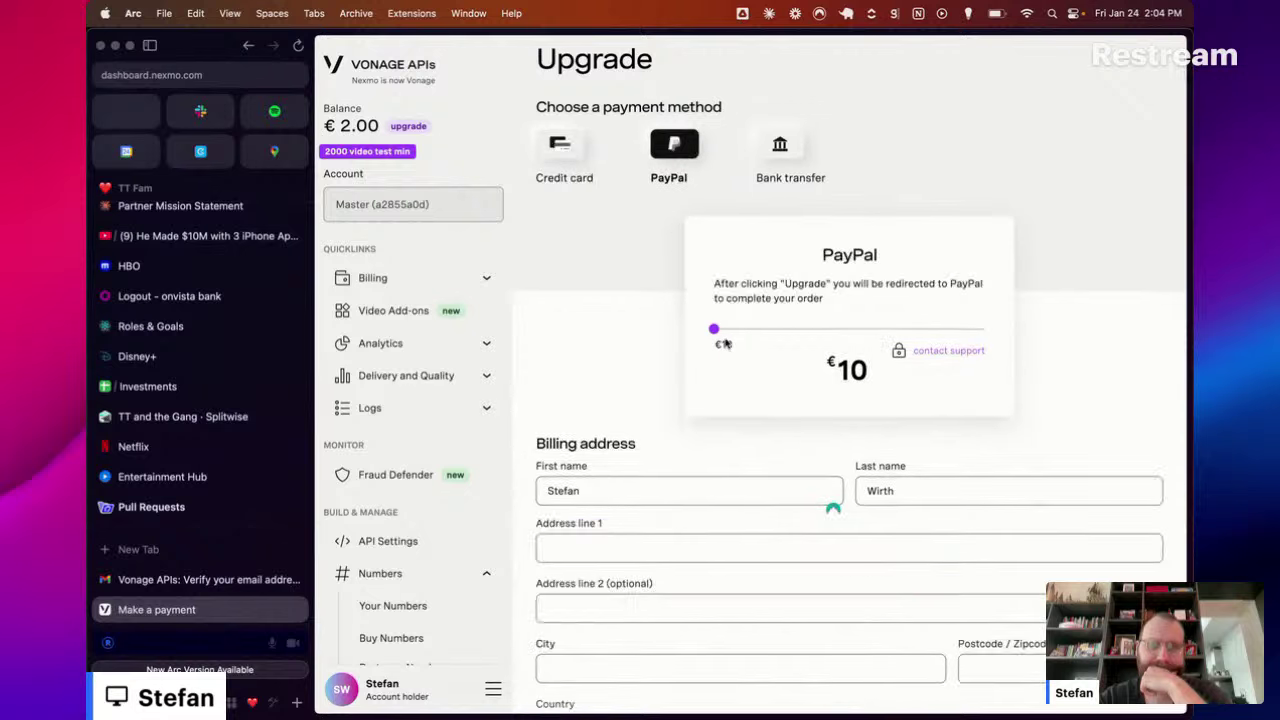
Step: Fill in the billing address with the saved street, city and postcode, and confirm the suggested matching address
scroll(686, 412, "down", 6)
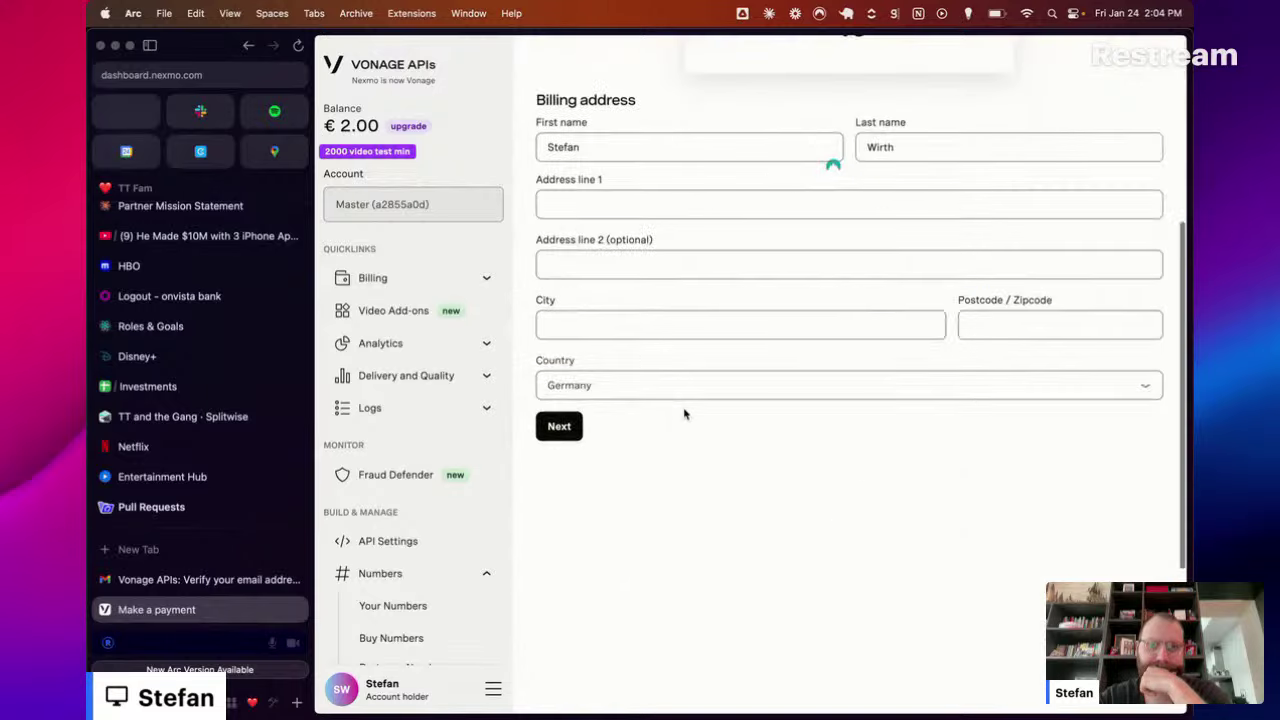
left_click(566, 426)
left_click(543, 203)
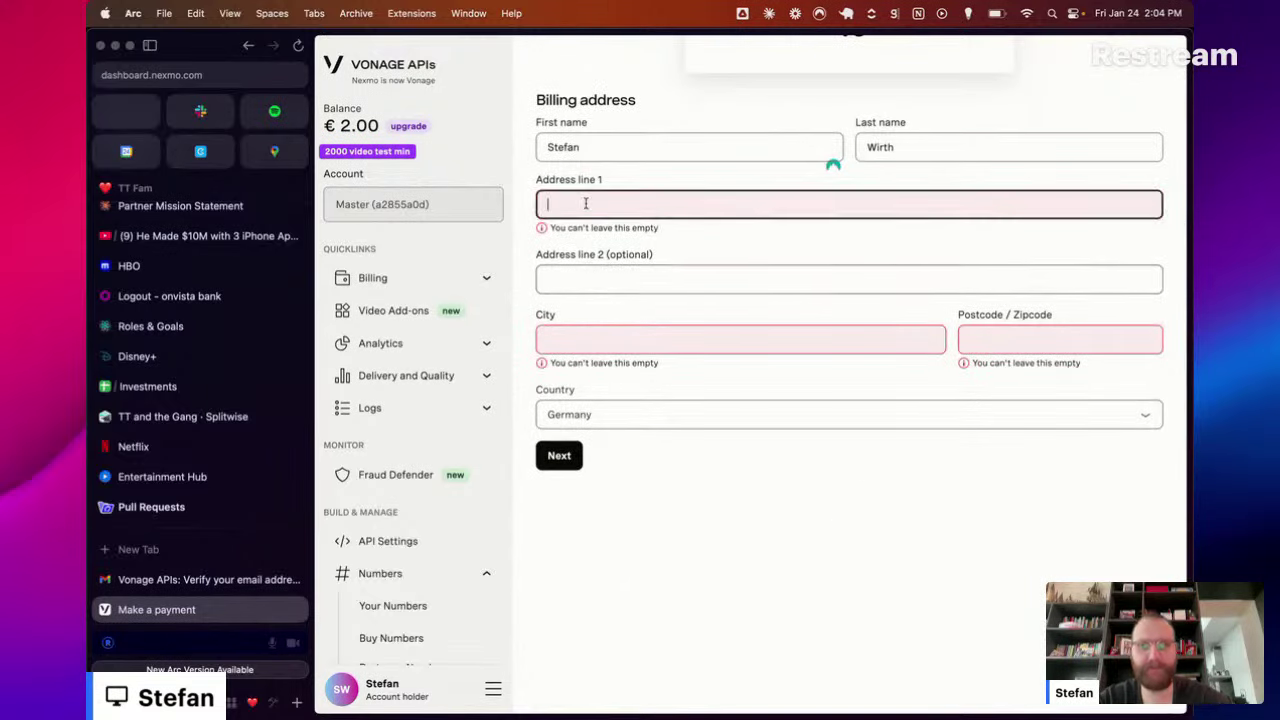
type("Par")
left_click(668, 247)
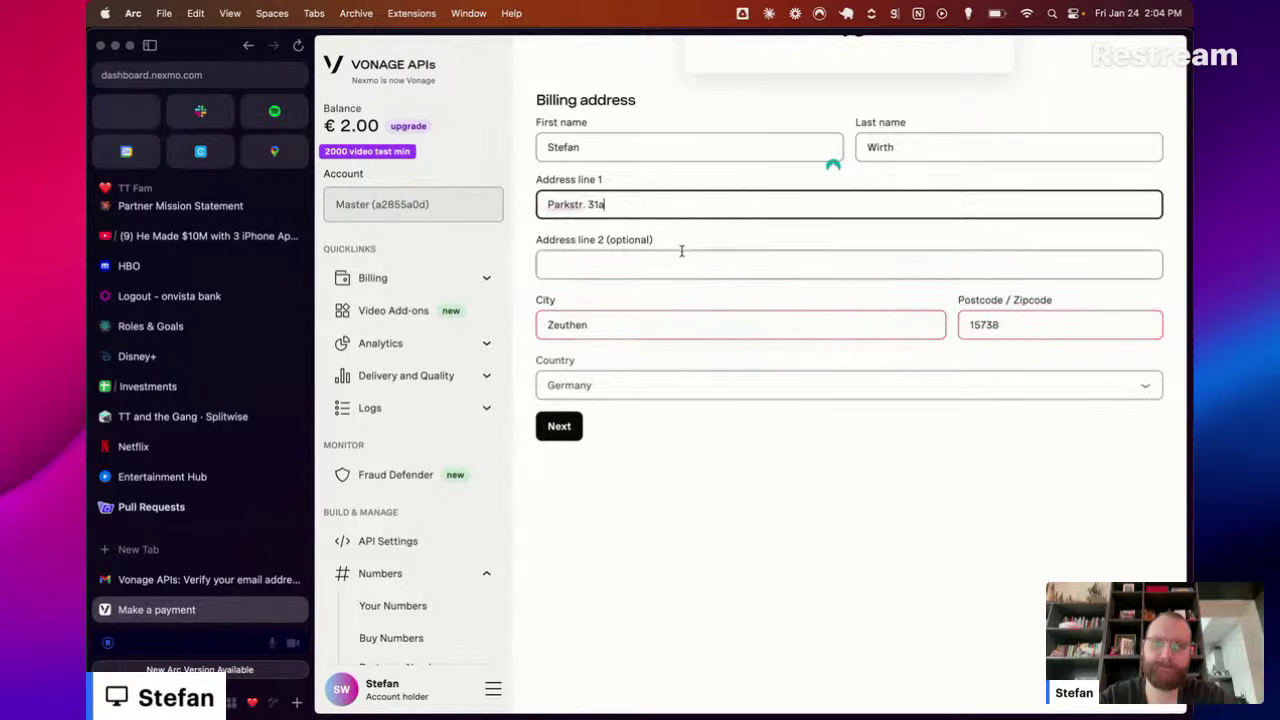
left_click(559, 426)
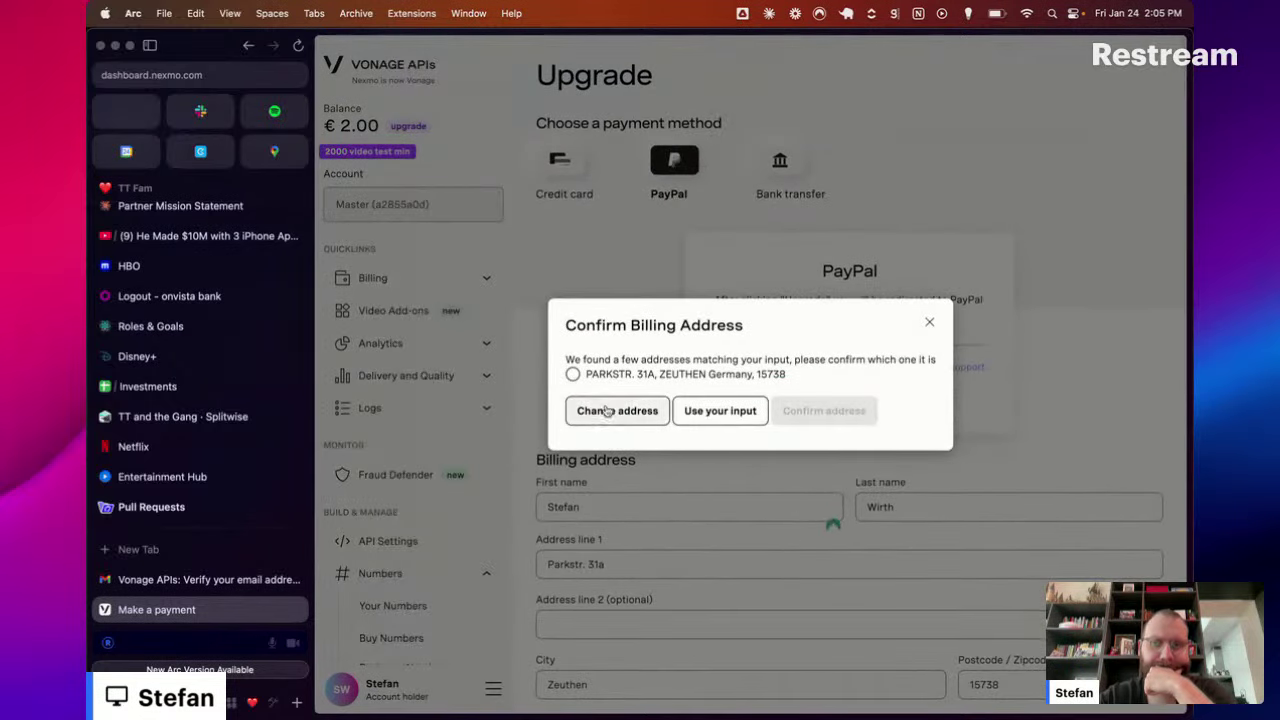
left_click(572, 374)
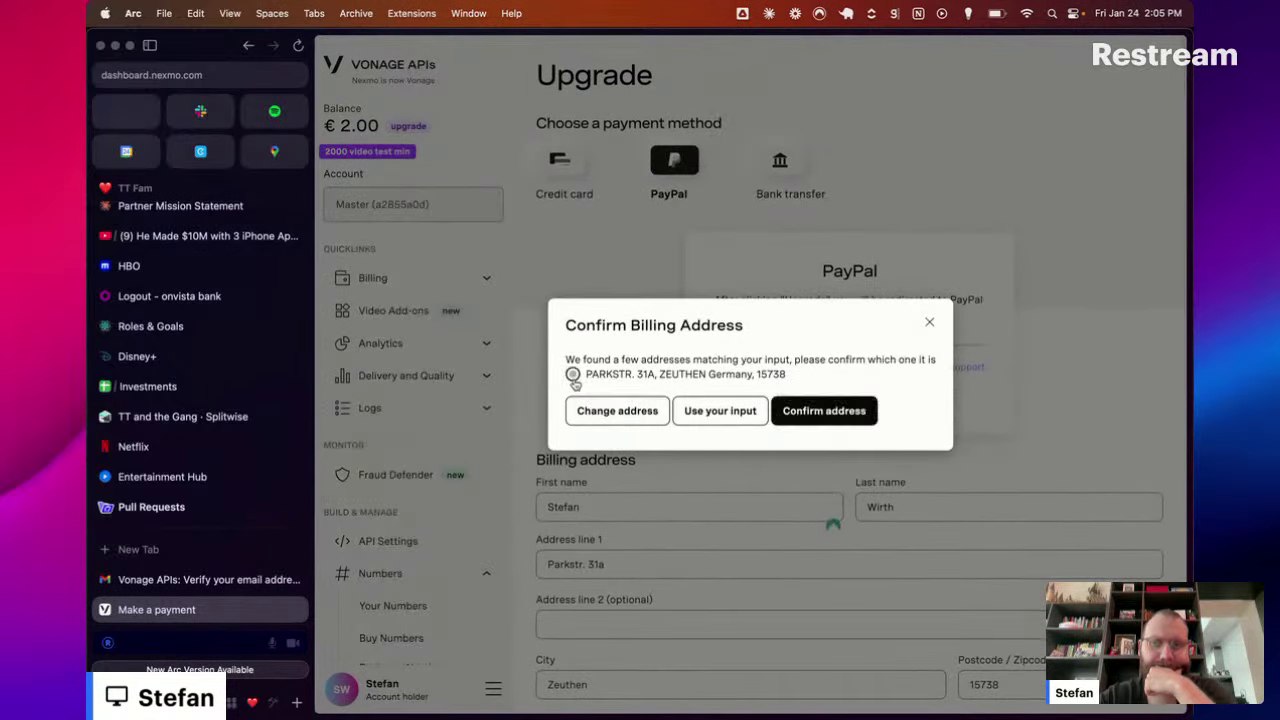
left_click(824, 410)
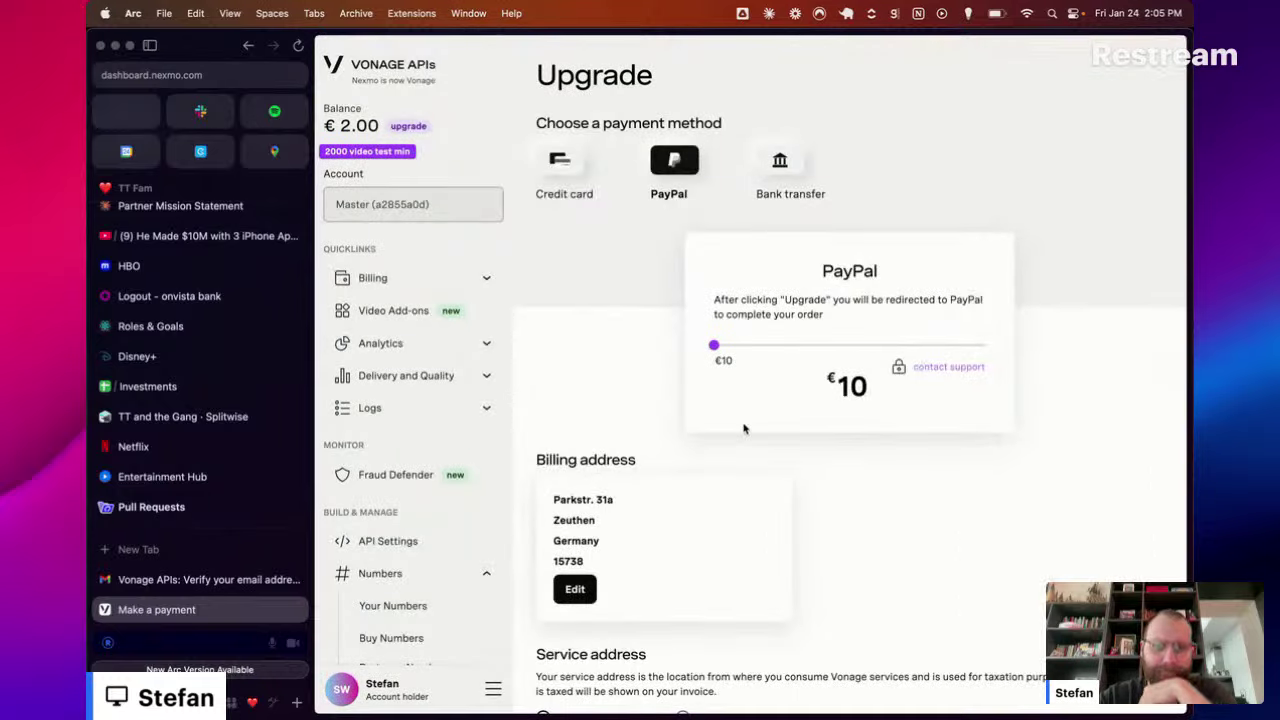
Step: Agree to the Vonage Terms of Service and submit the €10 upgrade with the service address same as billing
scroll(864, 523, "down", 5)
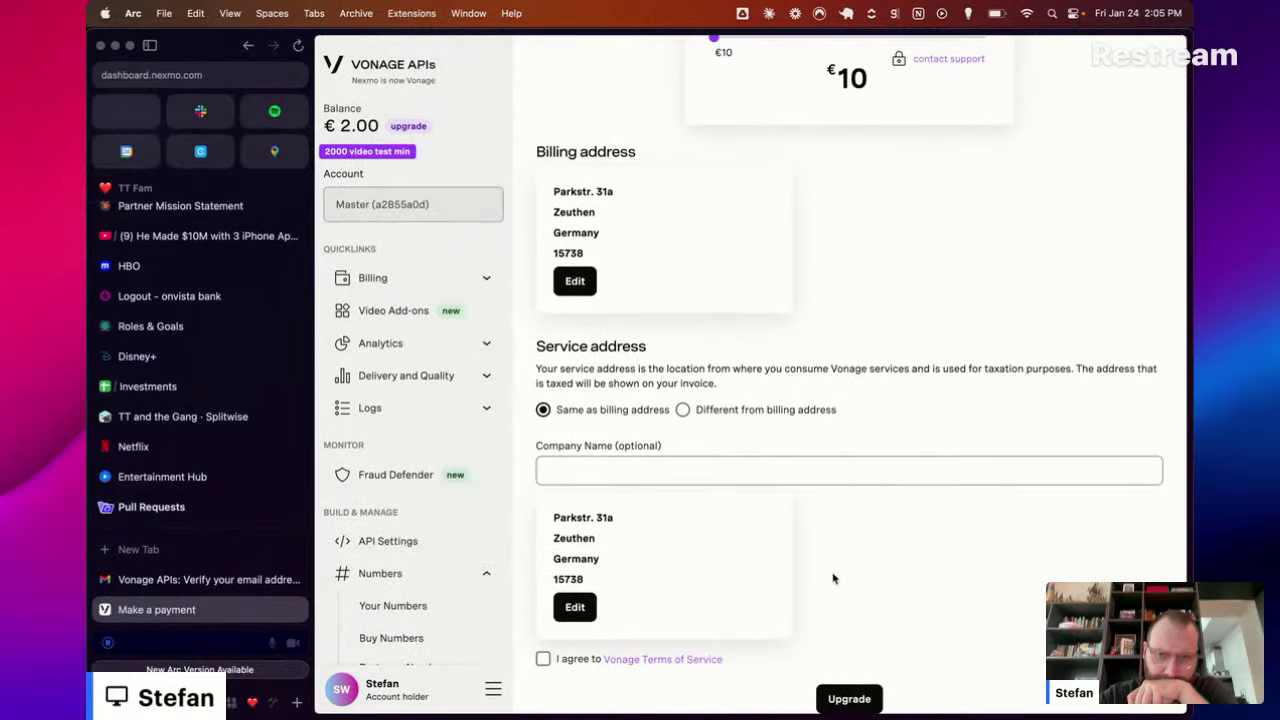
left_click(543, 659)
left_click(869, 695)
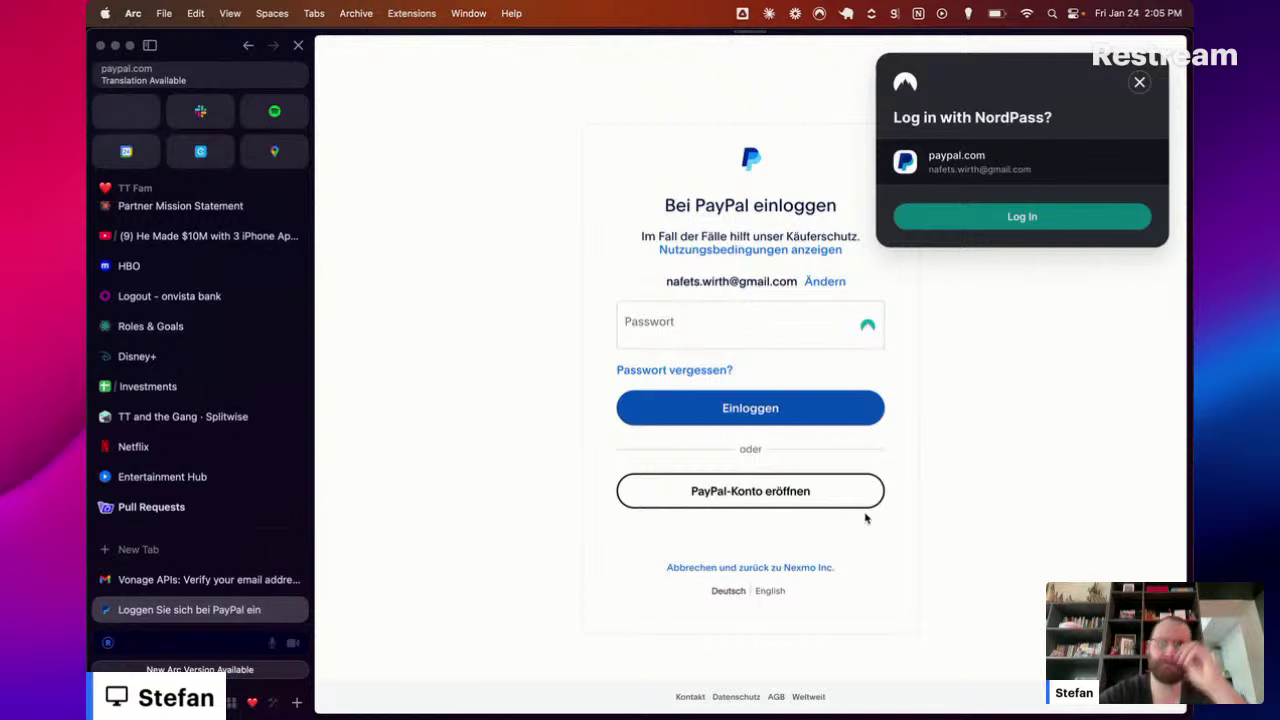
Step: Log in to PayPal with the saved account password and try to pay 10,00 EUR with the Triodos Betaalpas card
left_click(977, 222)
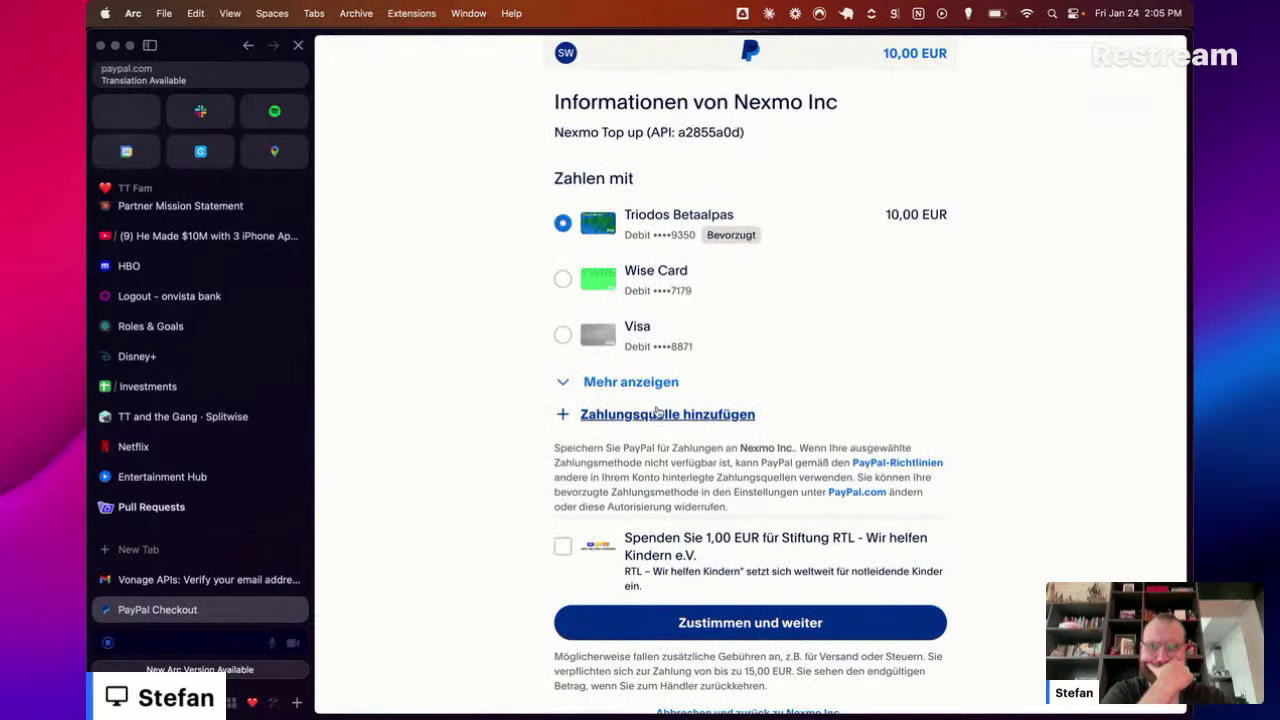
left_click(673, 614)
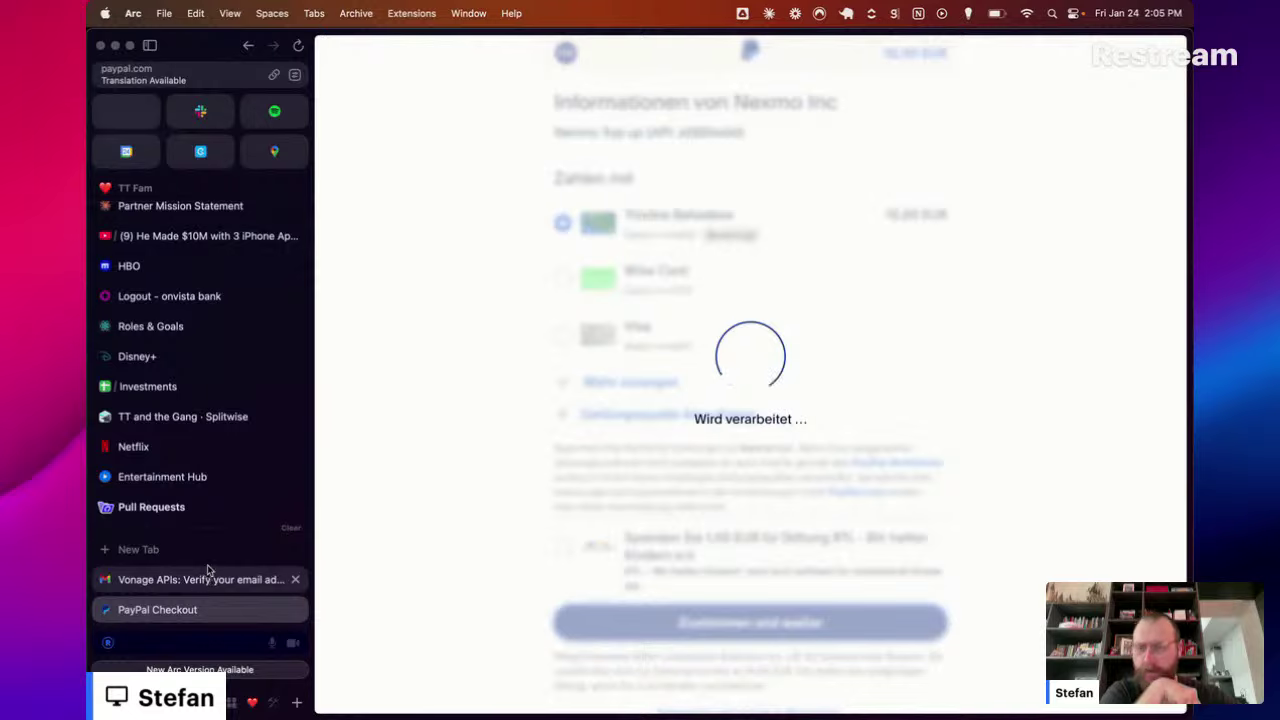
scroll(233, 442, "down", 2)
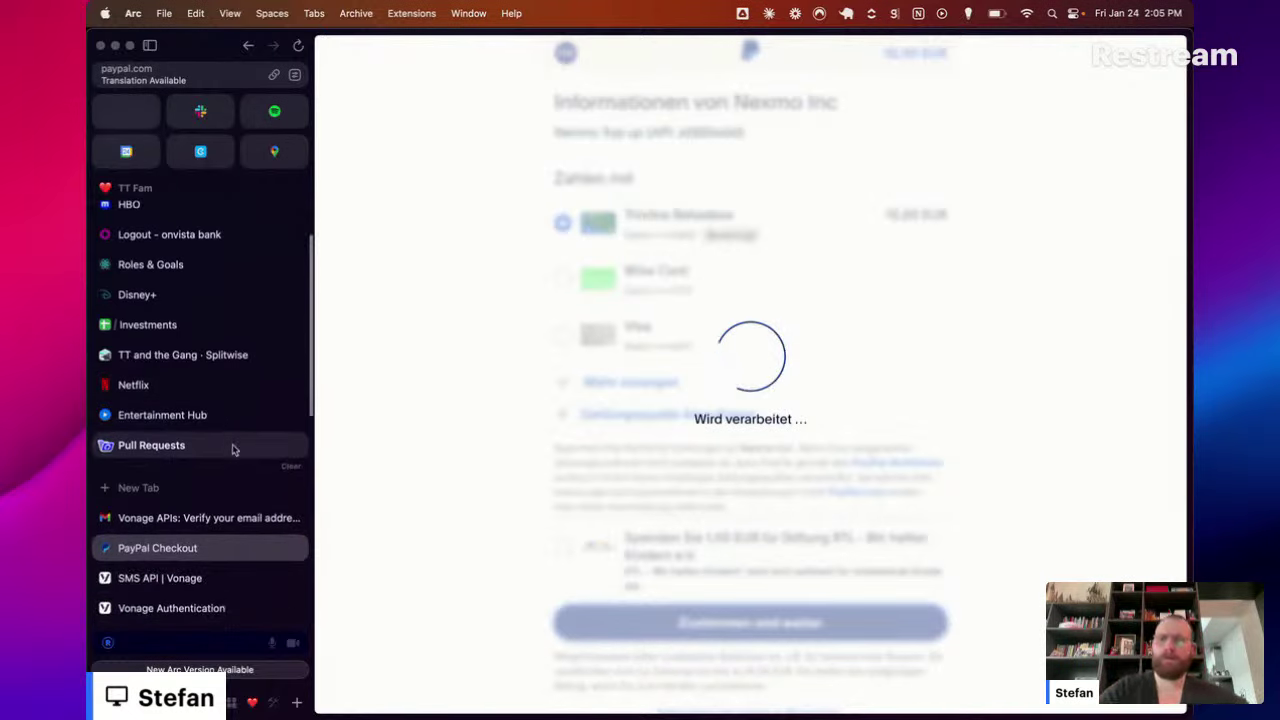
left_click(209, 576)
left_click(215, 608)
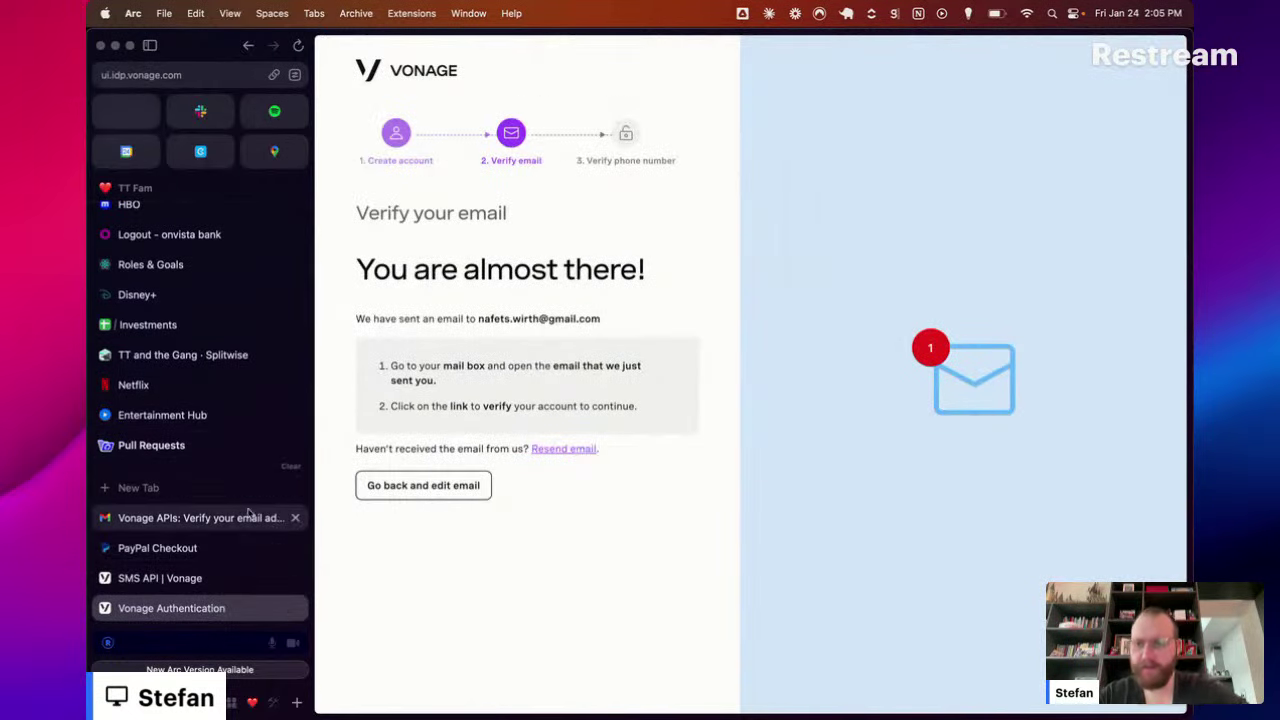
left_click(285, 577)
left_click(285, 520)
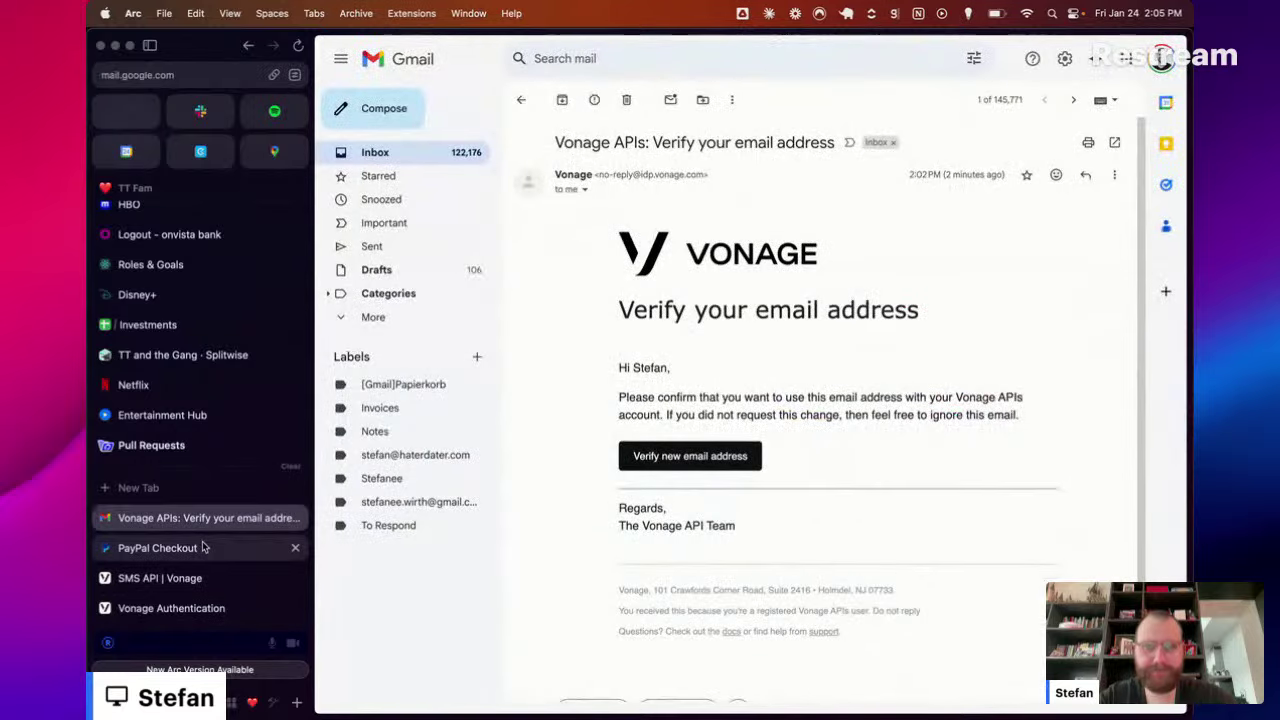
Step: Return to the PayPal checkout and approve the 10,00 EUR payment with the Wise Card
left_click(215, 547)
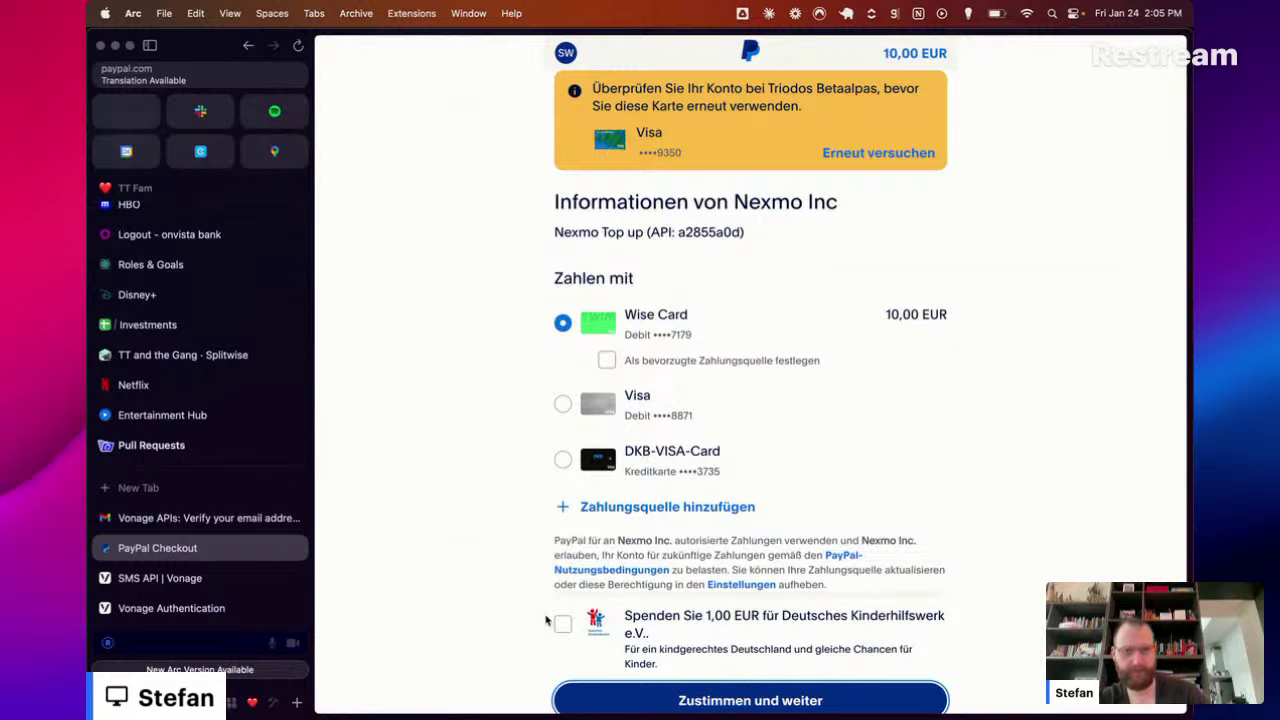
left_click(640, 700)
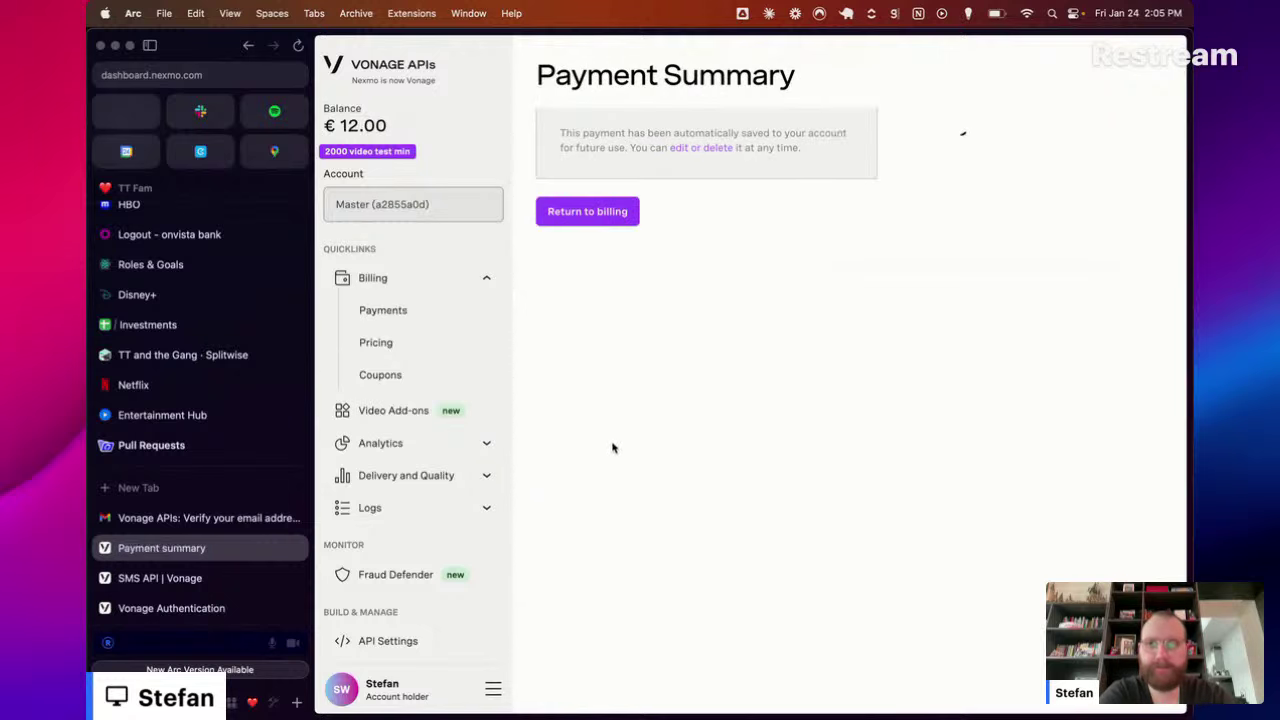
Step: Check the account's own numbers and search the numbers for sale in Germany (+49) without a feature filter
scroll(410, 470, "down", 3)
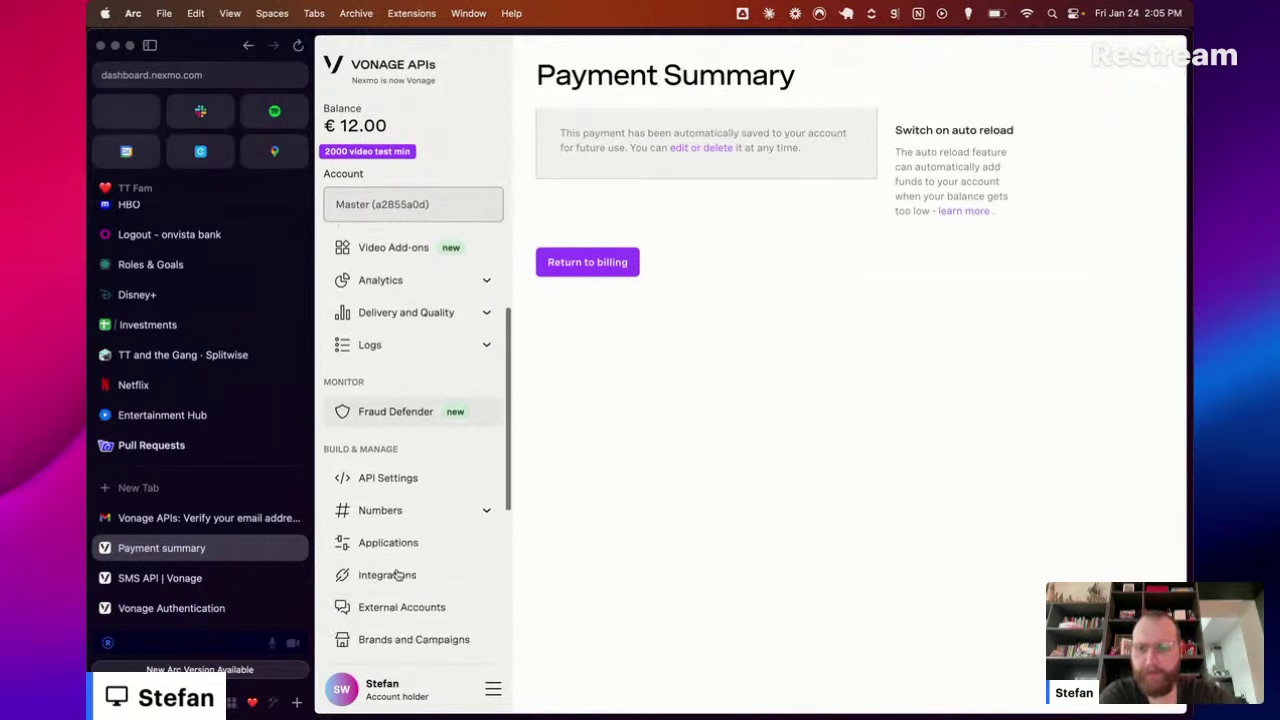
left_click(415, 512)
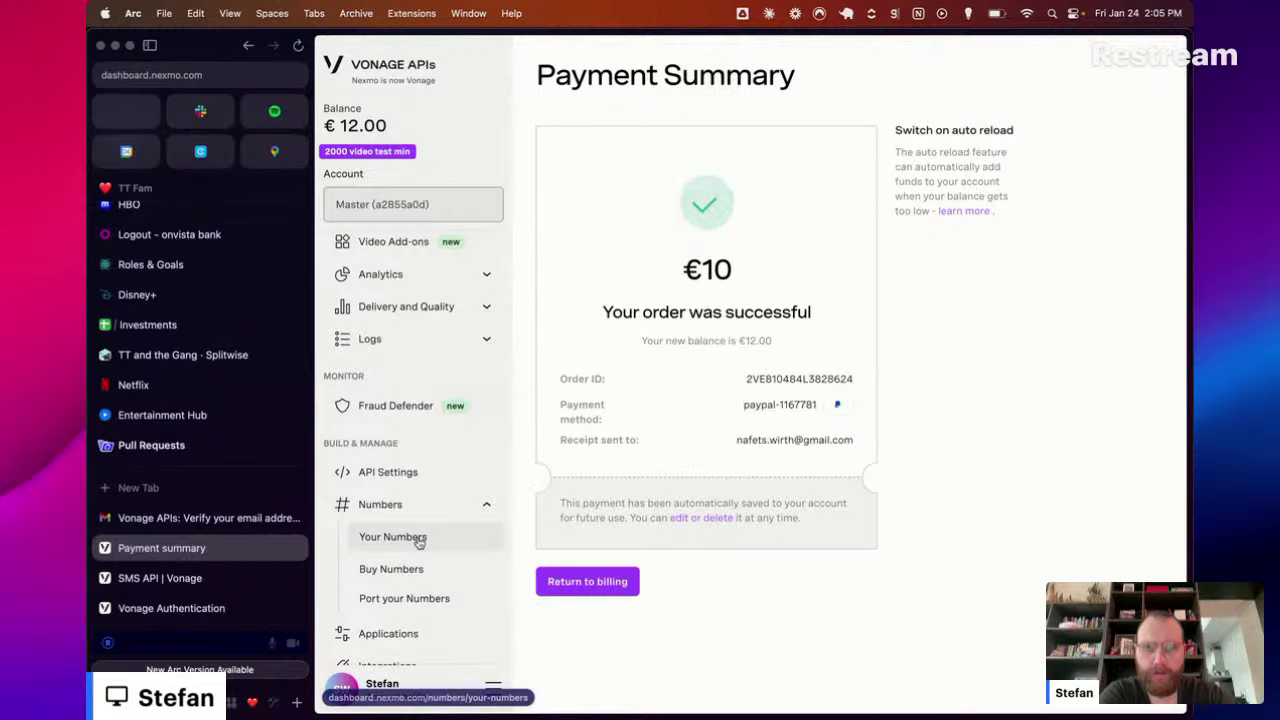
left_click(414, 537)
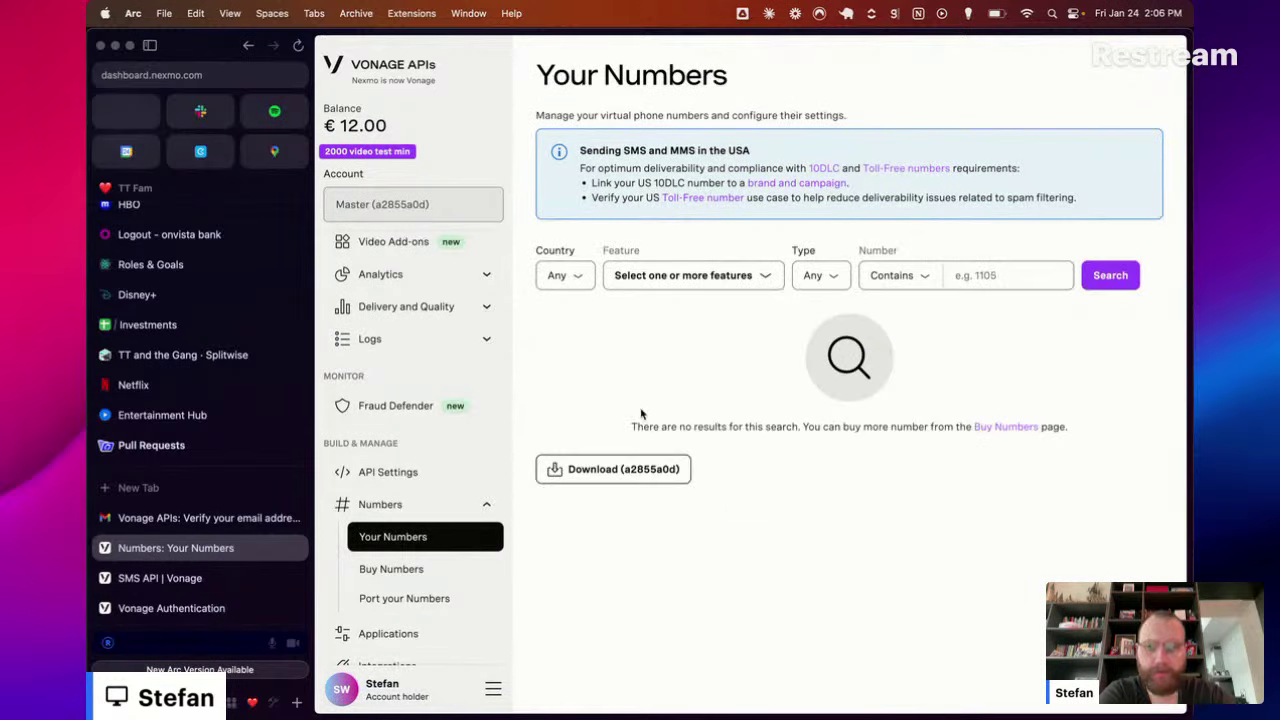
left_click(391, 568)
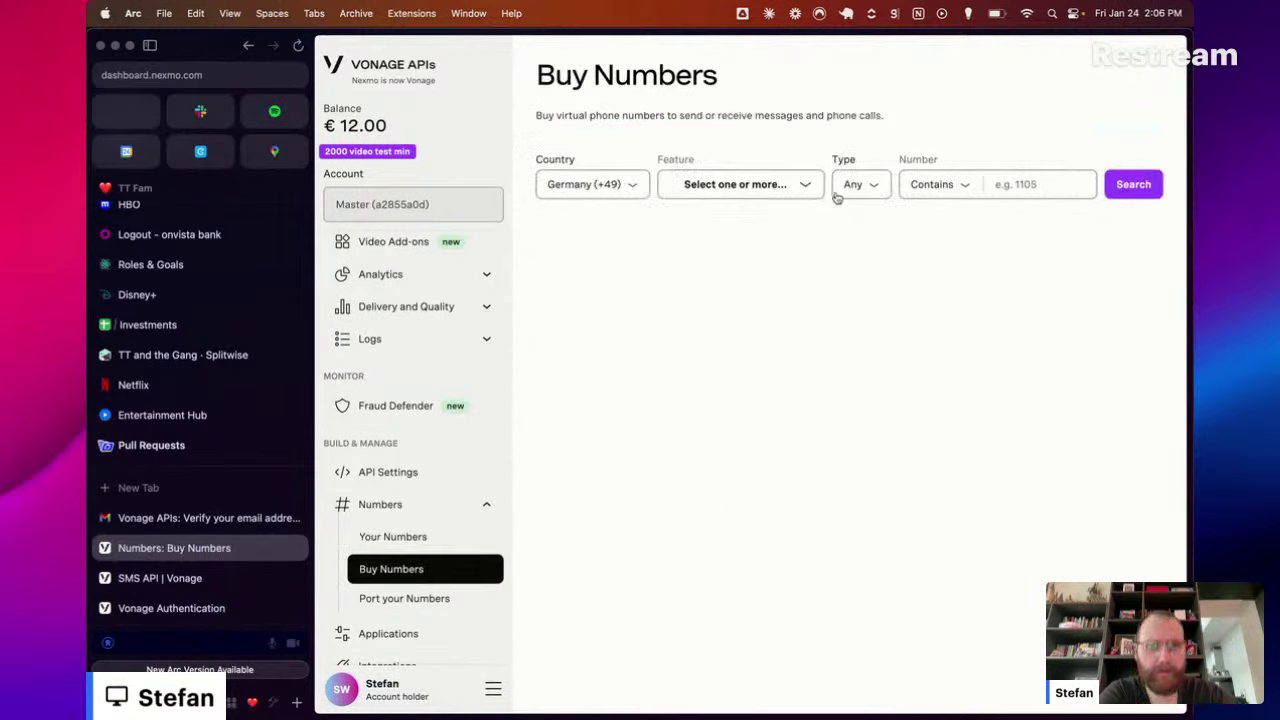
left_click(1133, 184)
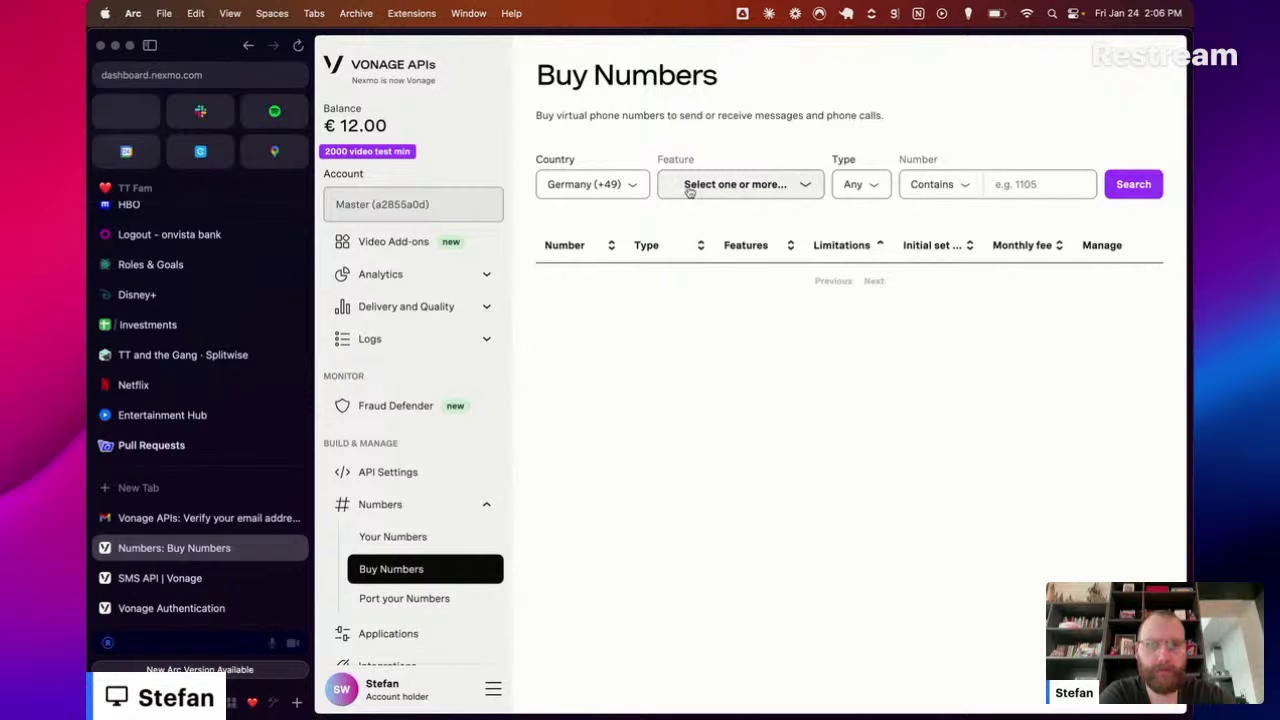
Step: Filter the numbers for sale in Germany (+49) by the SMS feature and run the search
left_click(800, 186)
left_click(690, 218)
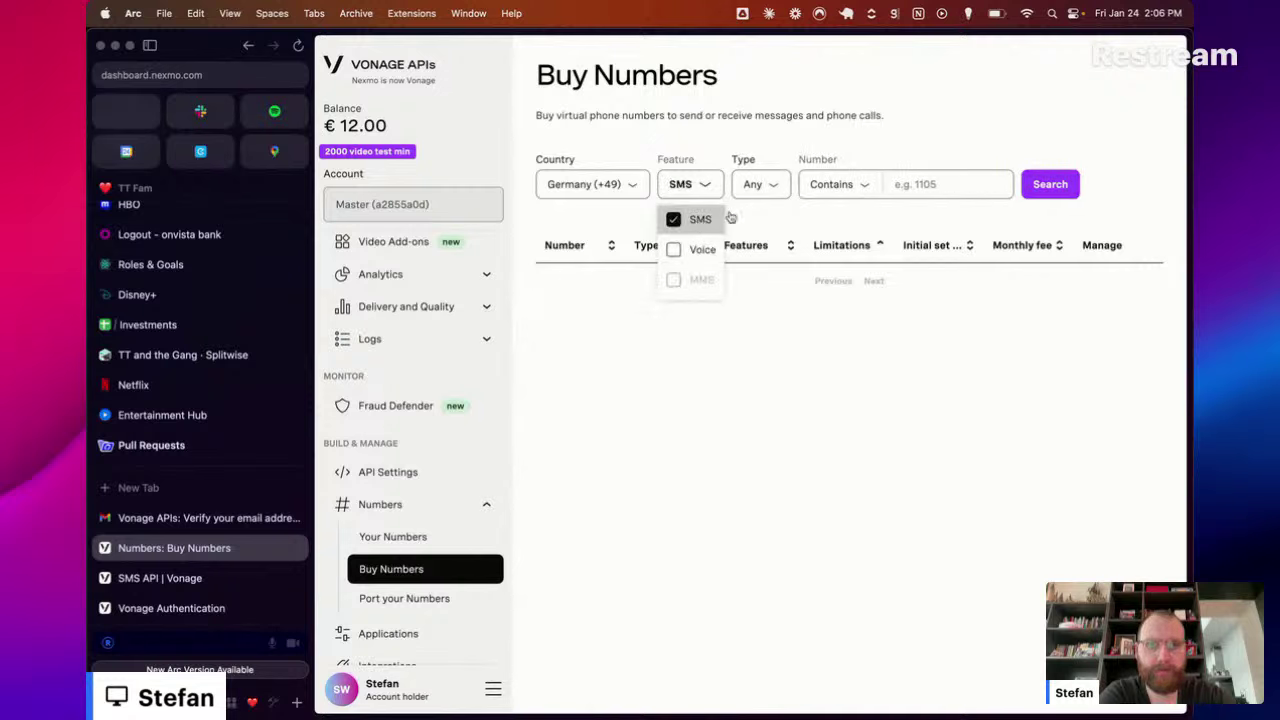
left_click(1058, 194)
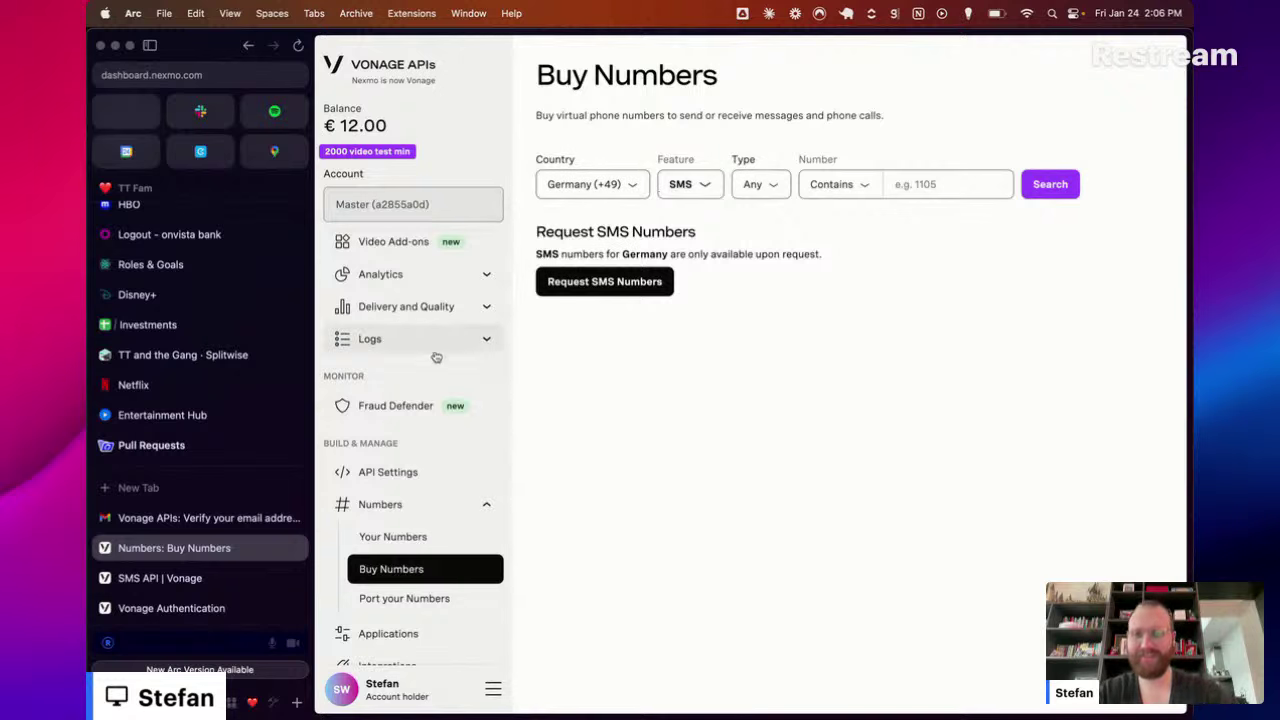
scroll(437, 360, "down", 4)
scroll(437, 383, "down", 4)
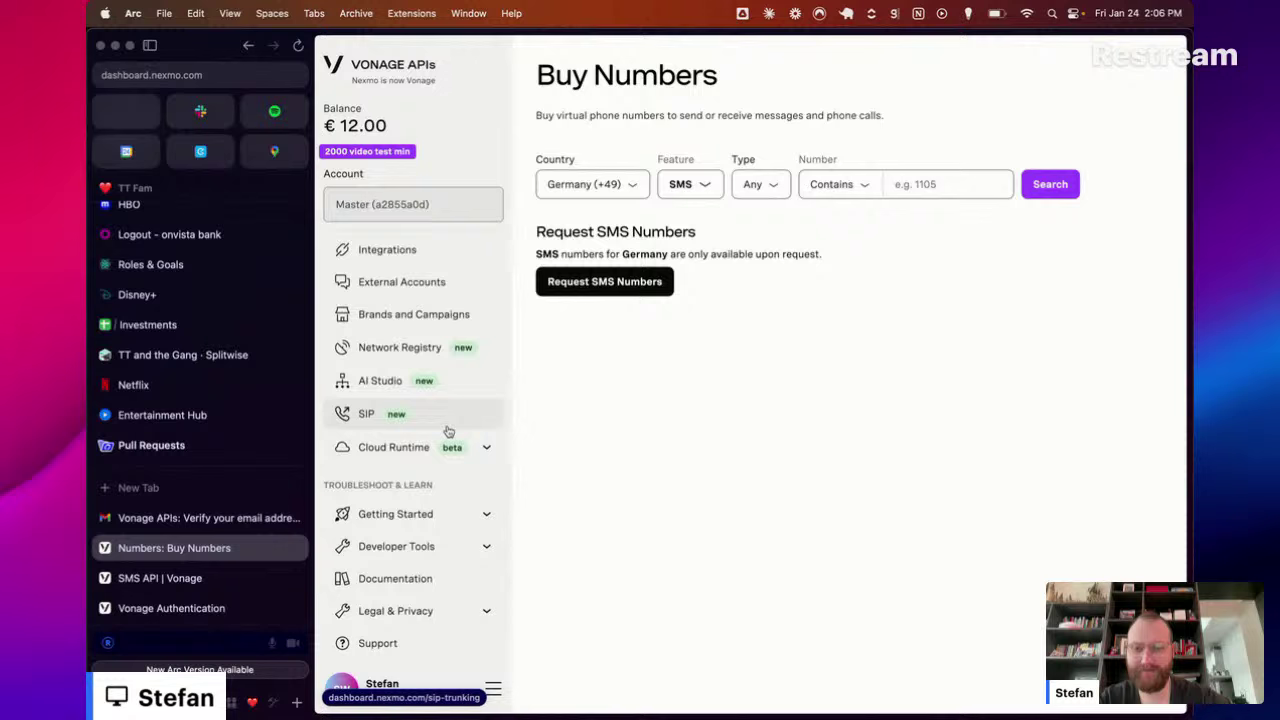
scroll(443, 443, "up", 5)
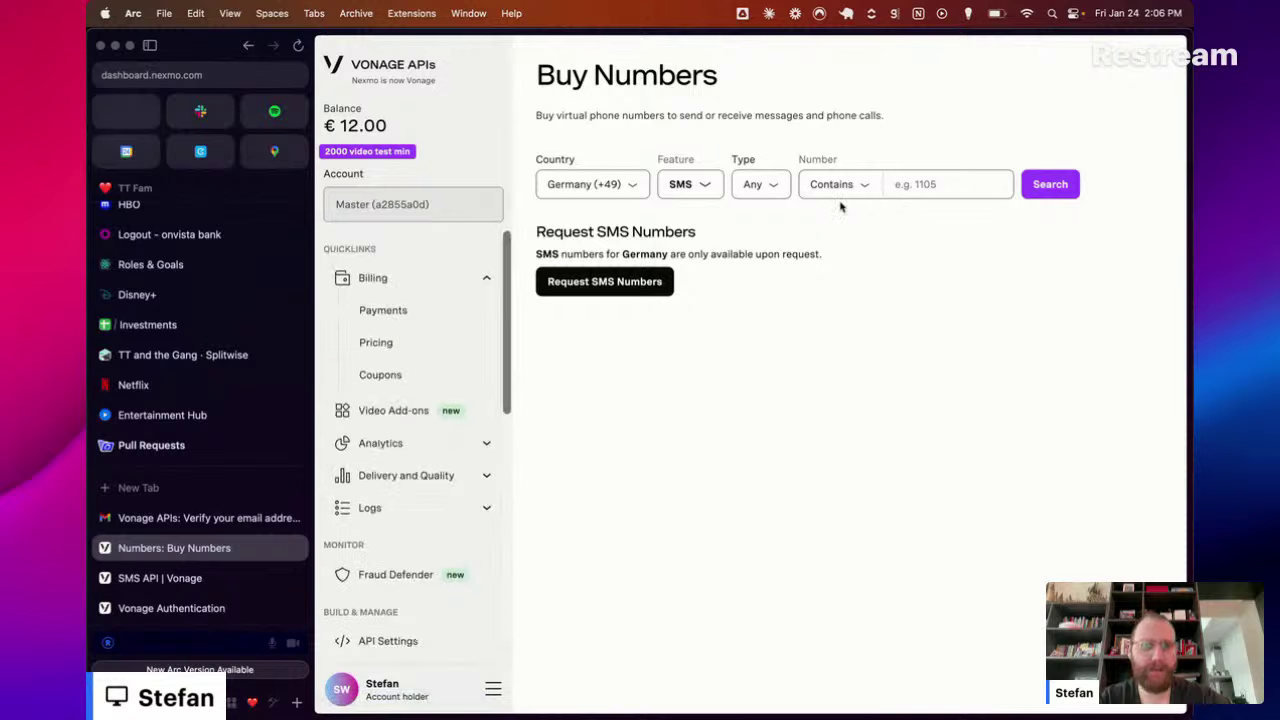
Step: Change the country to Netherlands (+31) and search its numbers for sale with the SMS feature
left_click(571, 176)
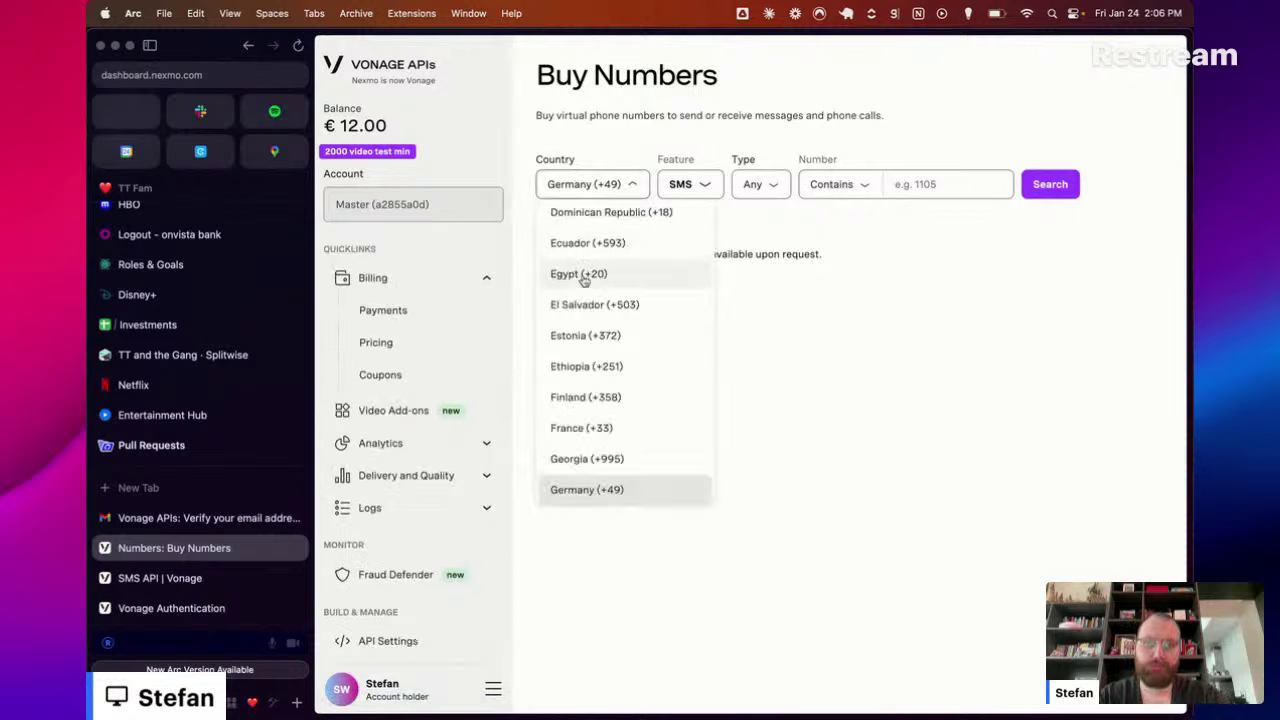
scroll(586, 280, "up", 10)
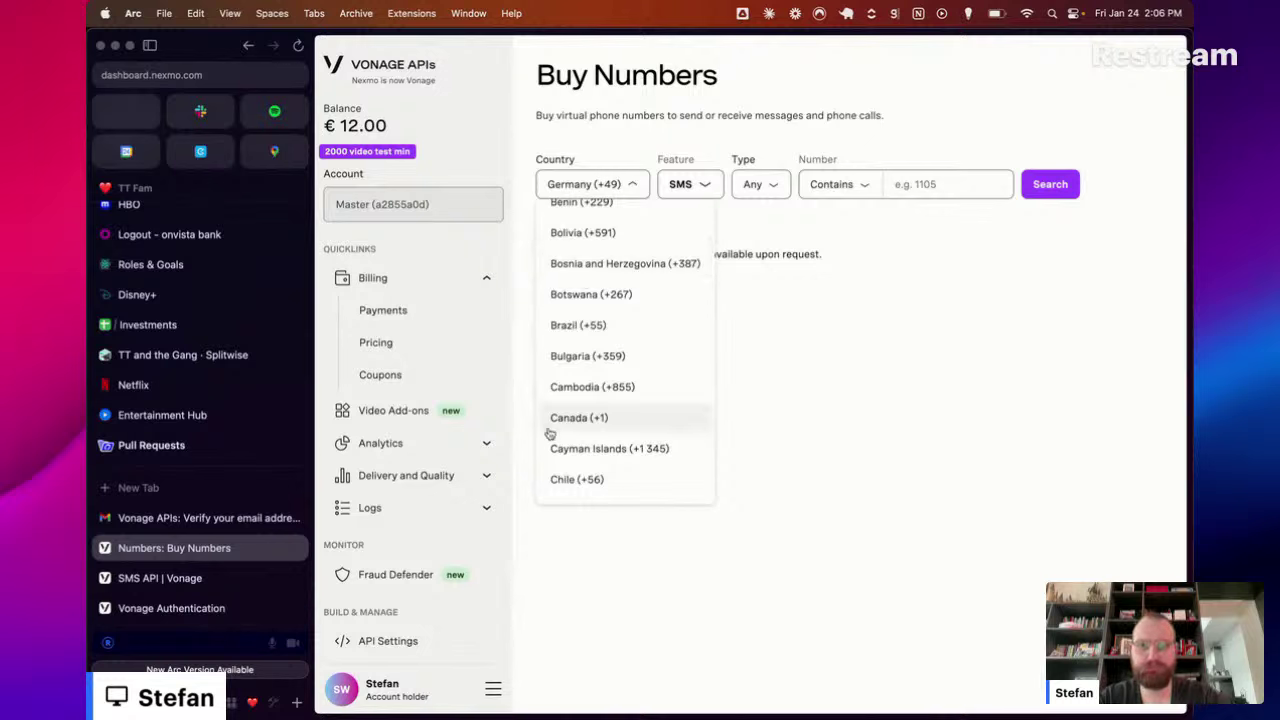
left_click(608, 189)
left_click(606, 190)
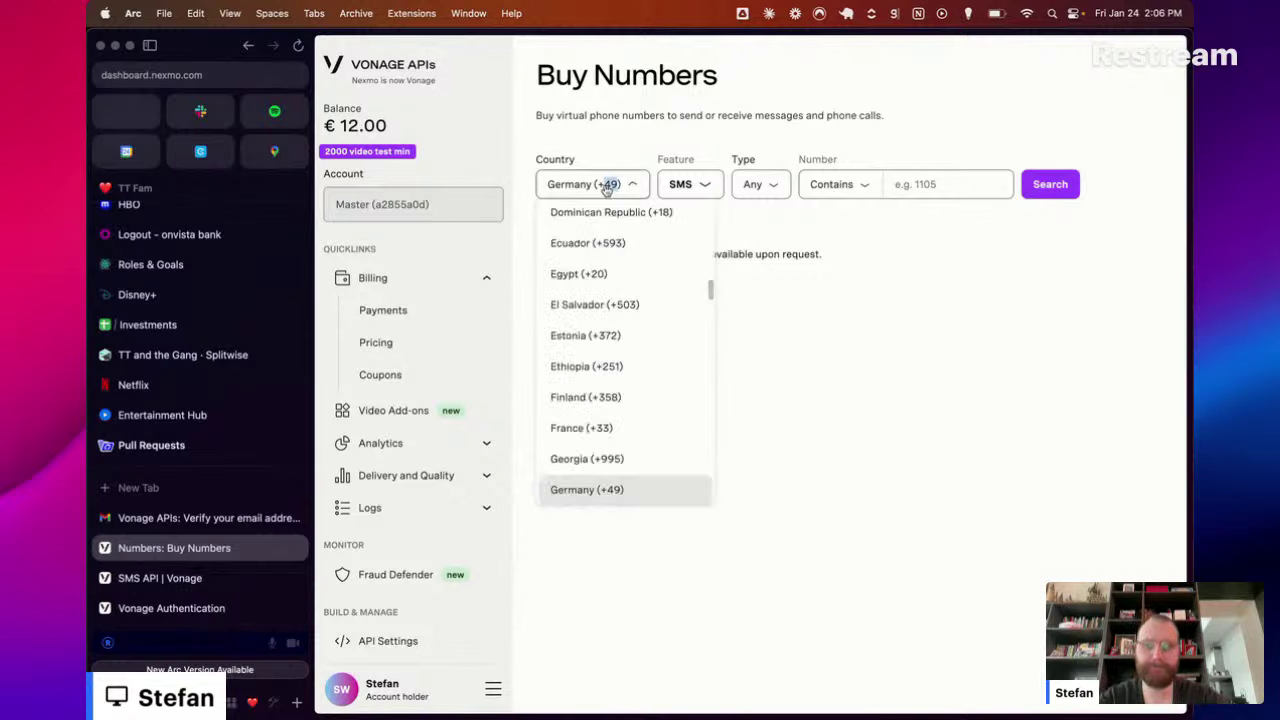
scroll(586, 294, "up", 10)
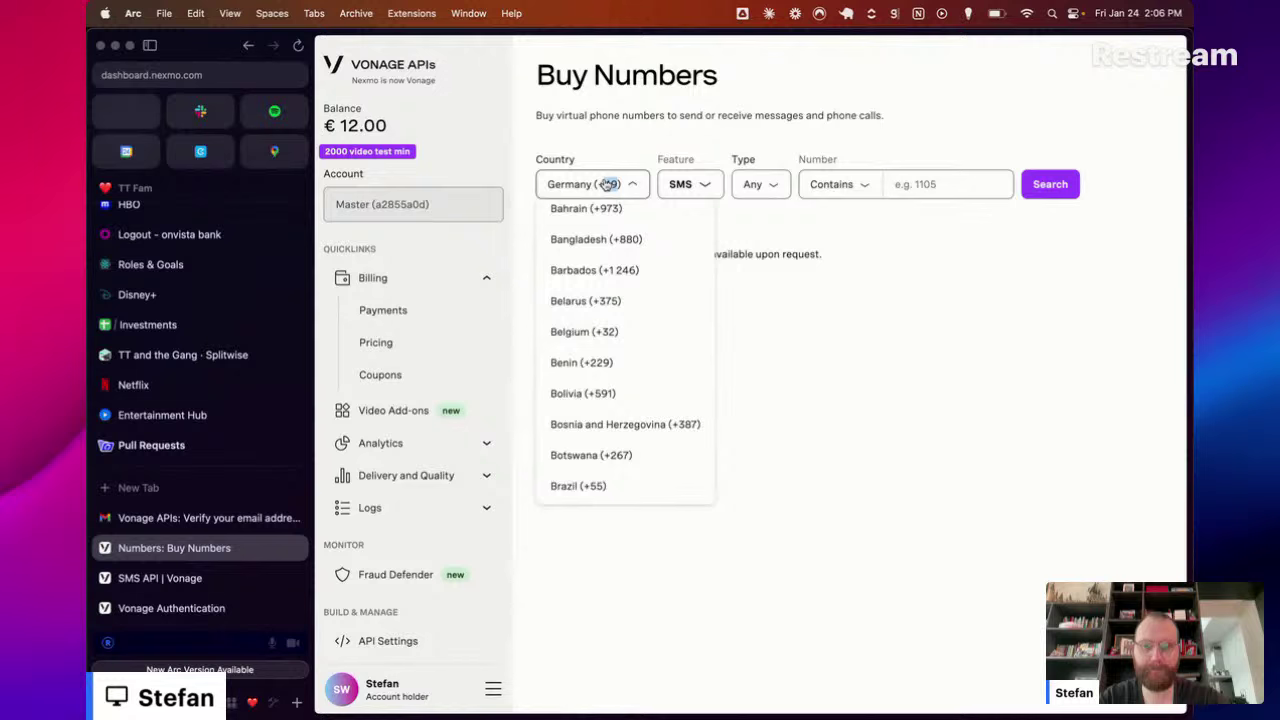
type("neth")
left_click(655, 490)
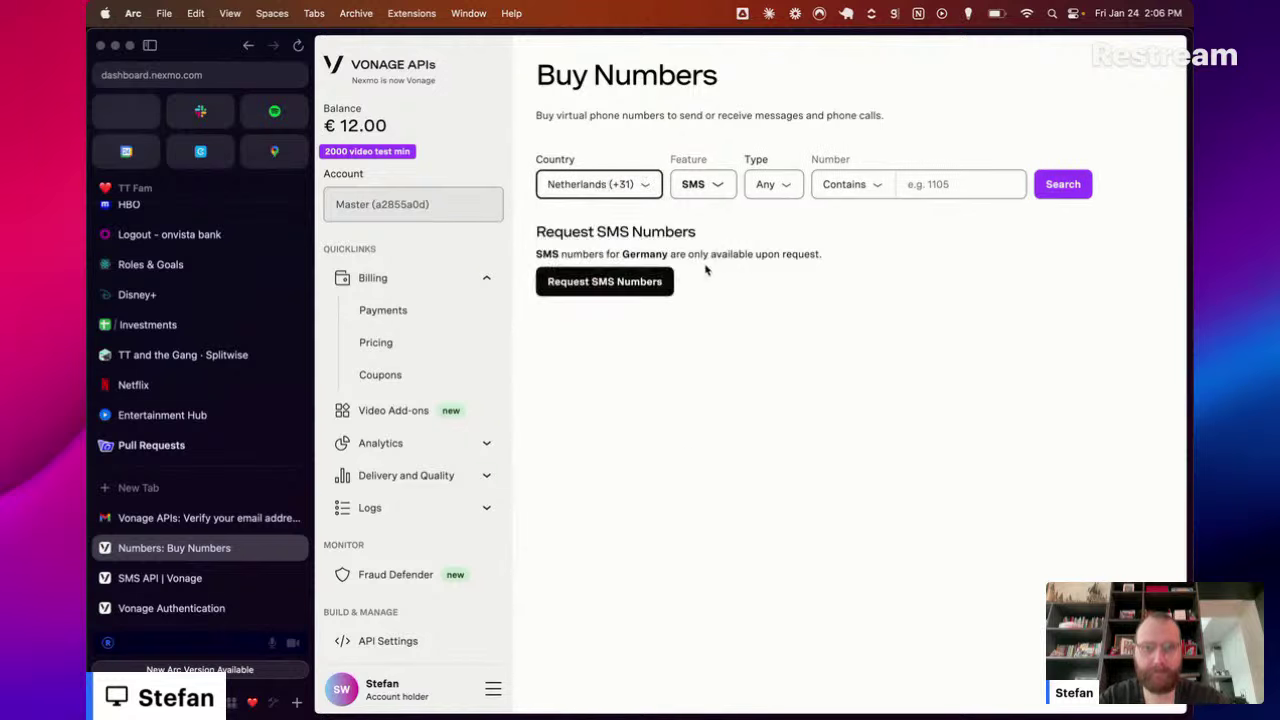
left_click(1063, 184)
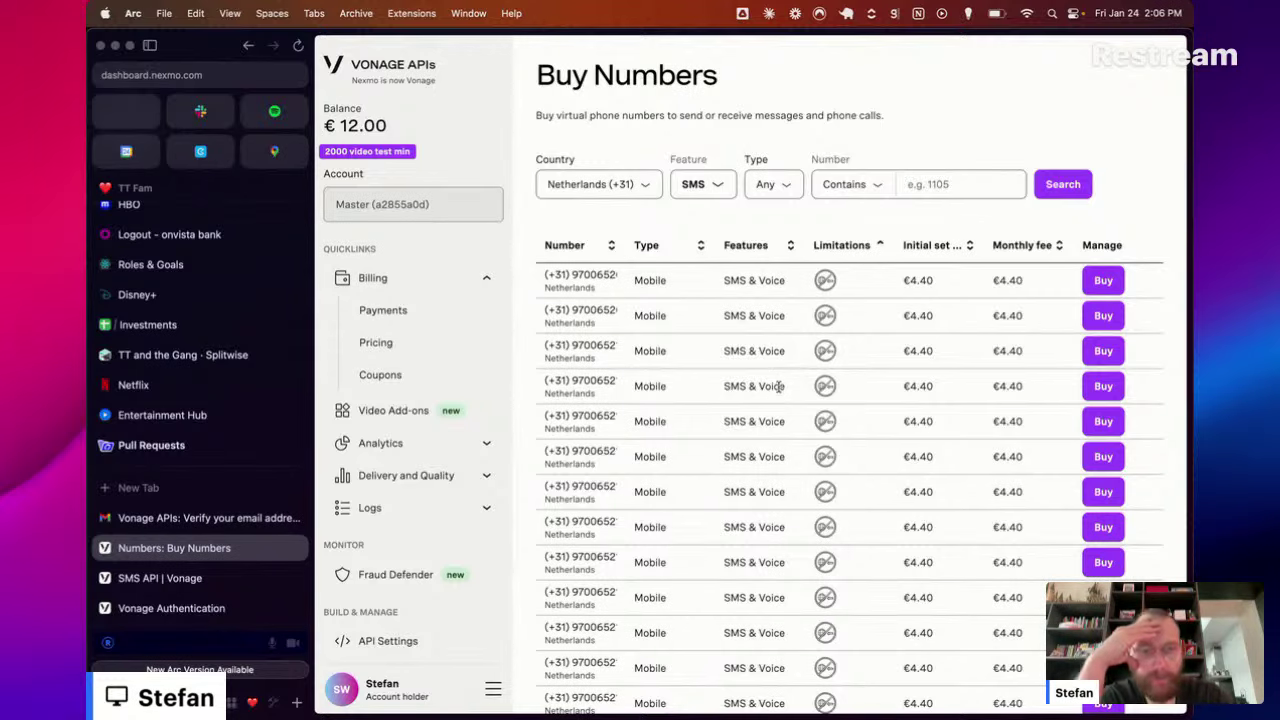
Step: Buy the first listed Netherlands mobile number with SMS & Voice and show the account's own numbers
left_click(1100, 280)
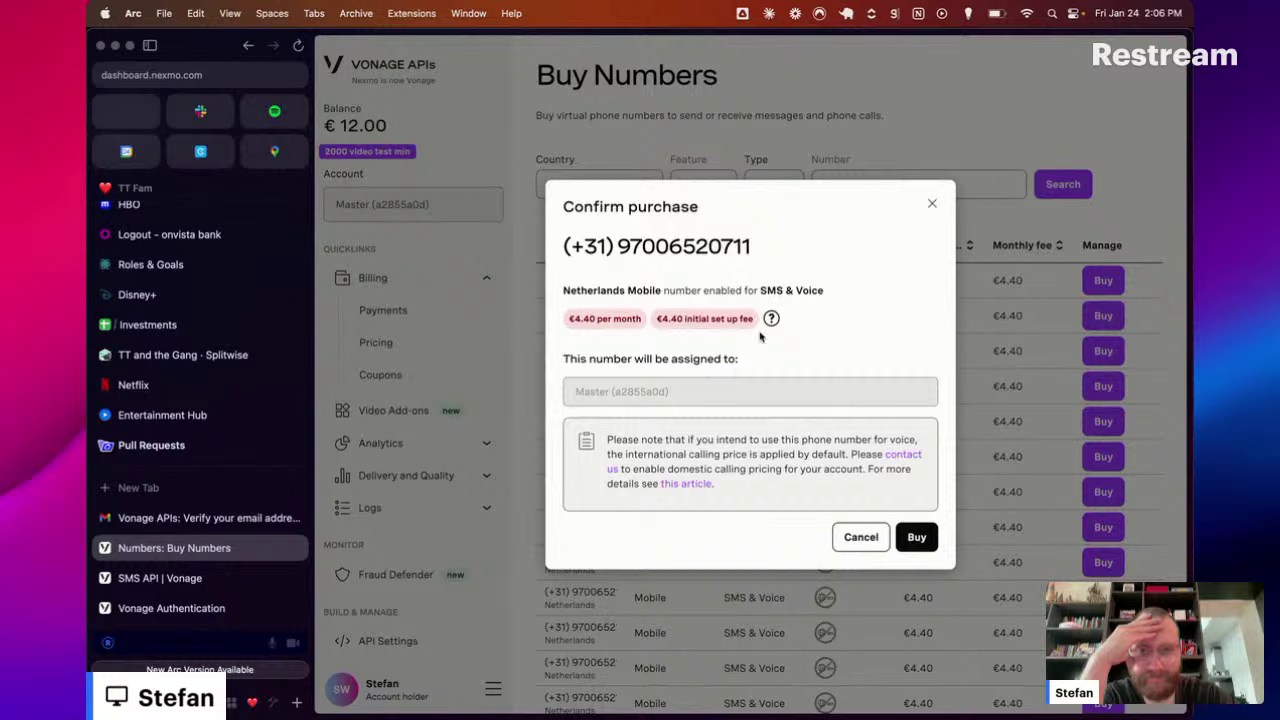
left_click(917, 537)
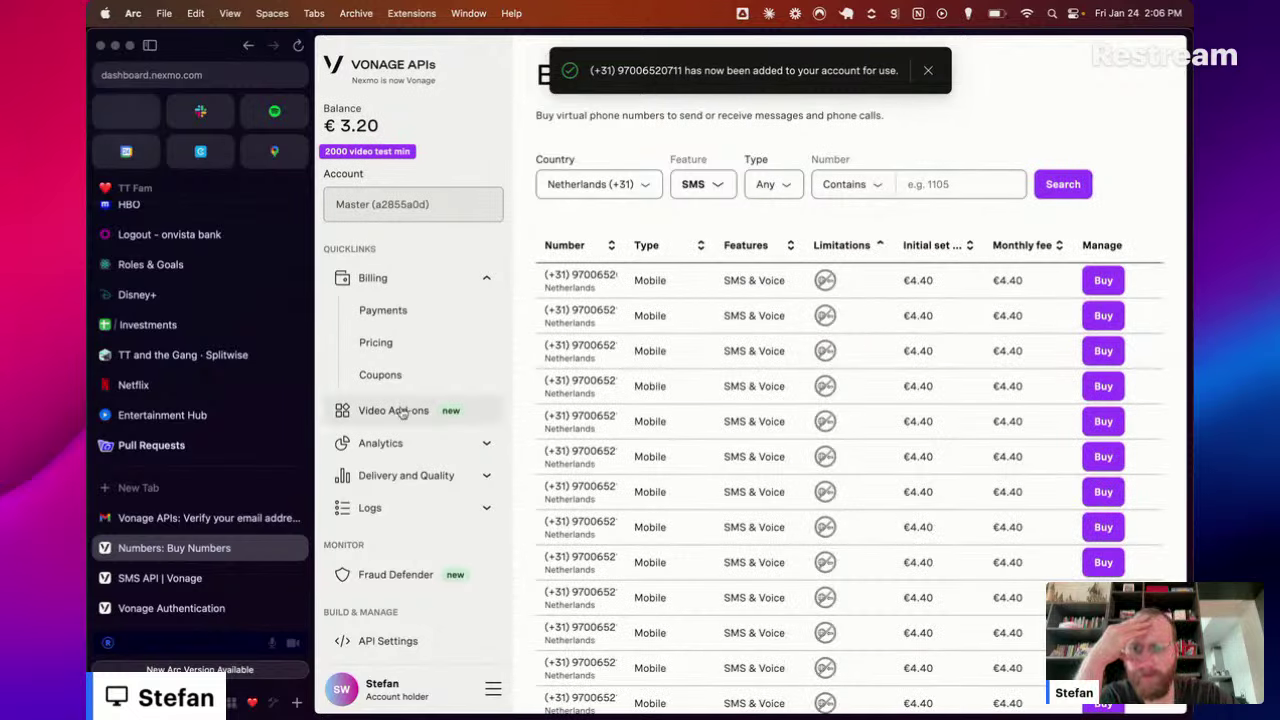
scroll(430, 470, "down", 5)
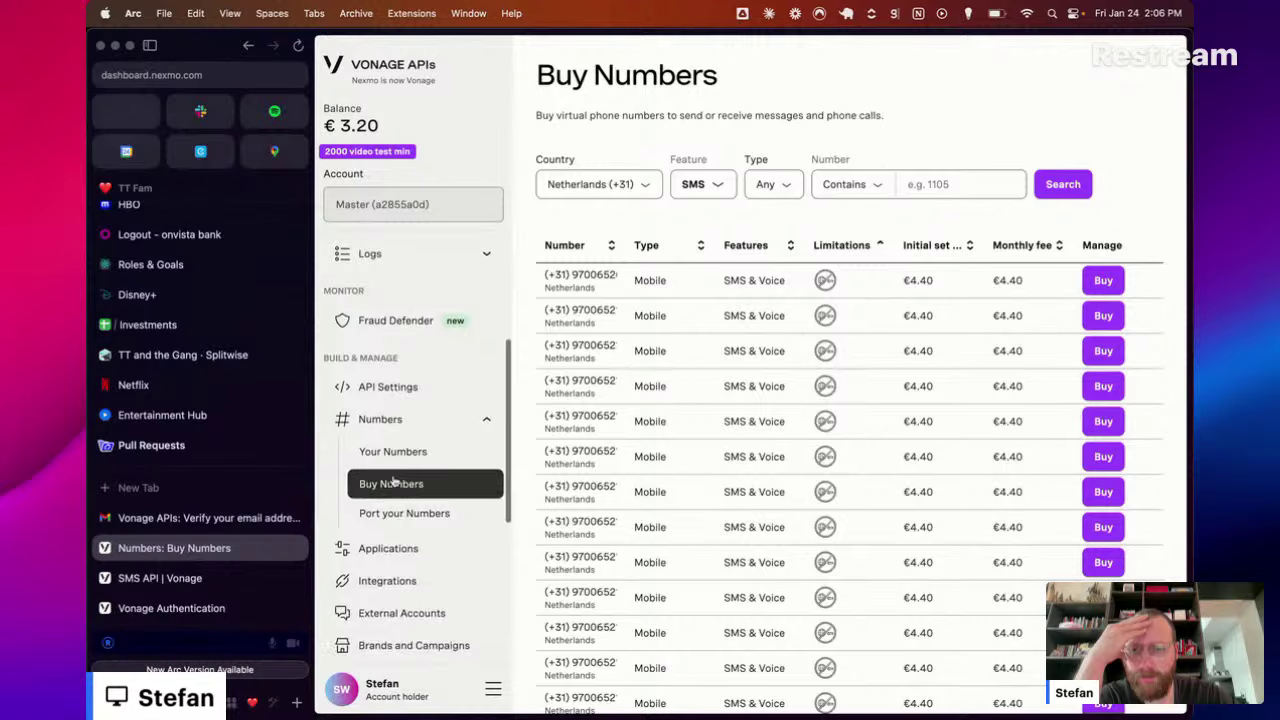
left_click(396, 465)
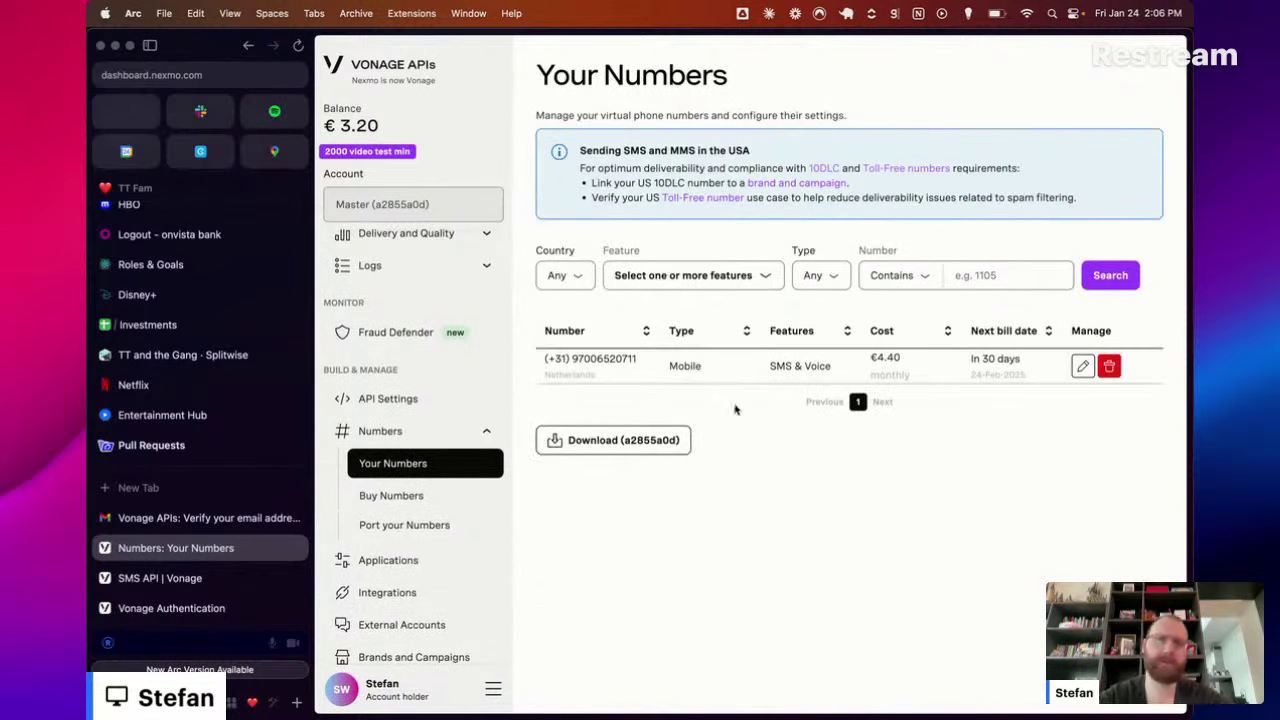
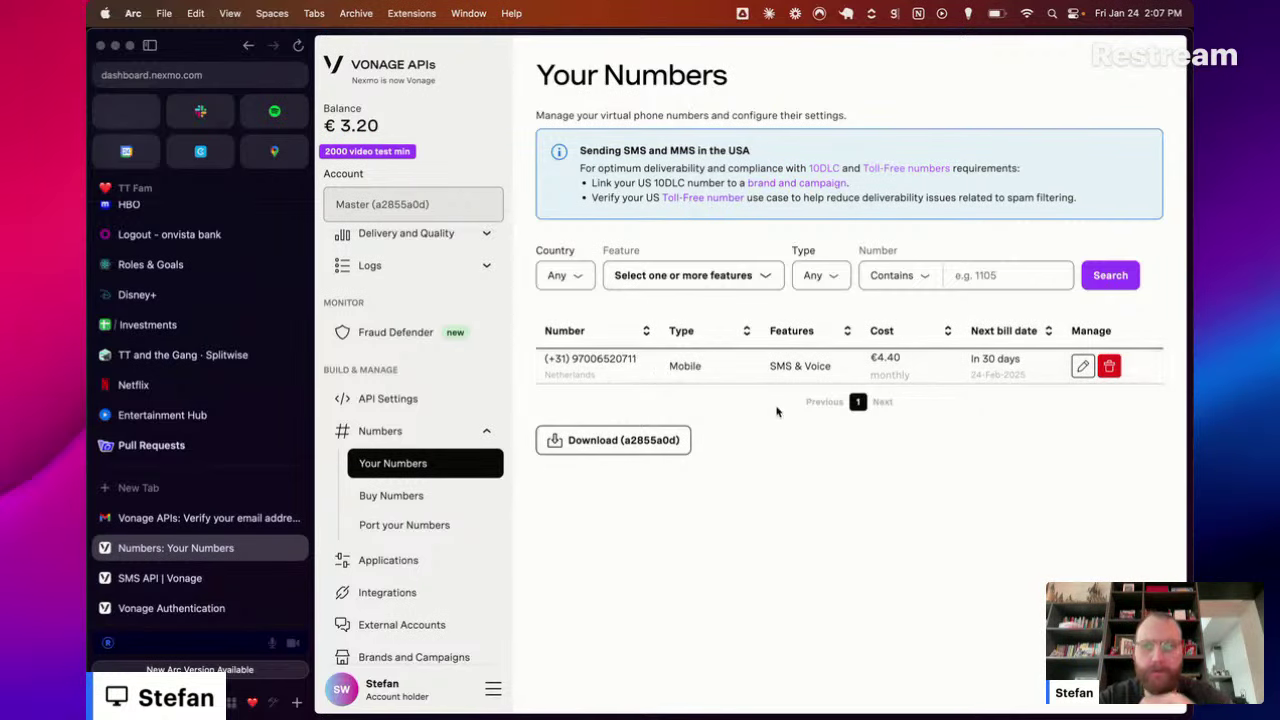
Step: Open the purchased number's configuration at the SMS Inbound Webhook URL and switch to My workflow 2 in n8n
left_click(1082, 366)
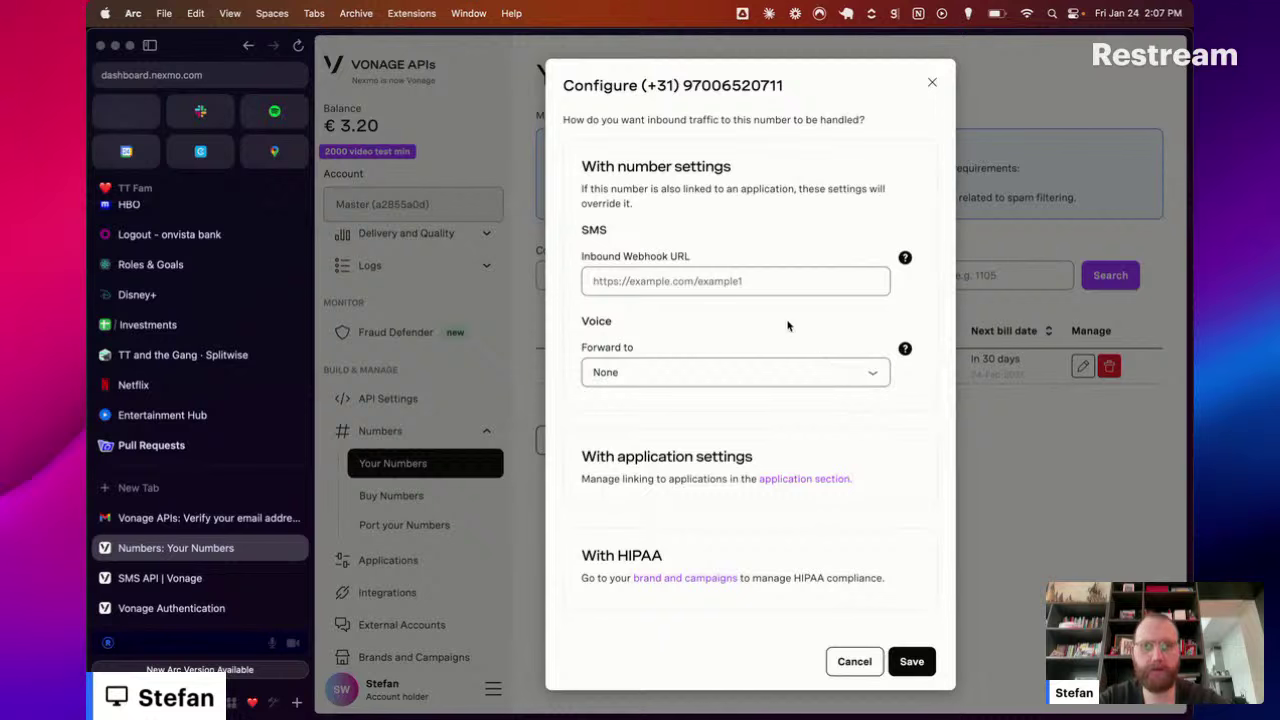
left_click(726, 289)
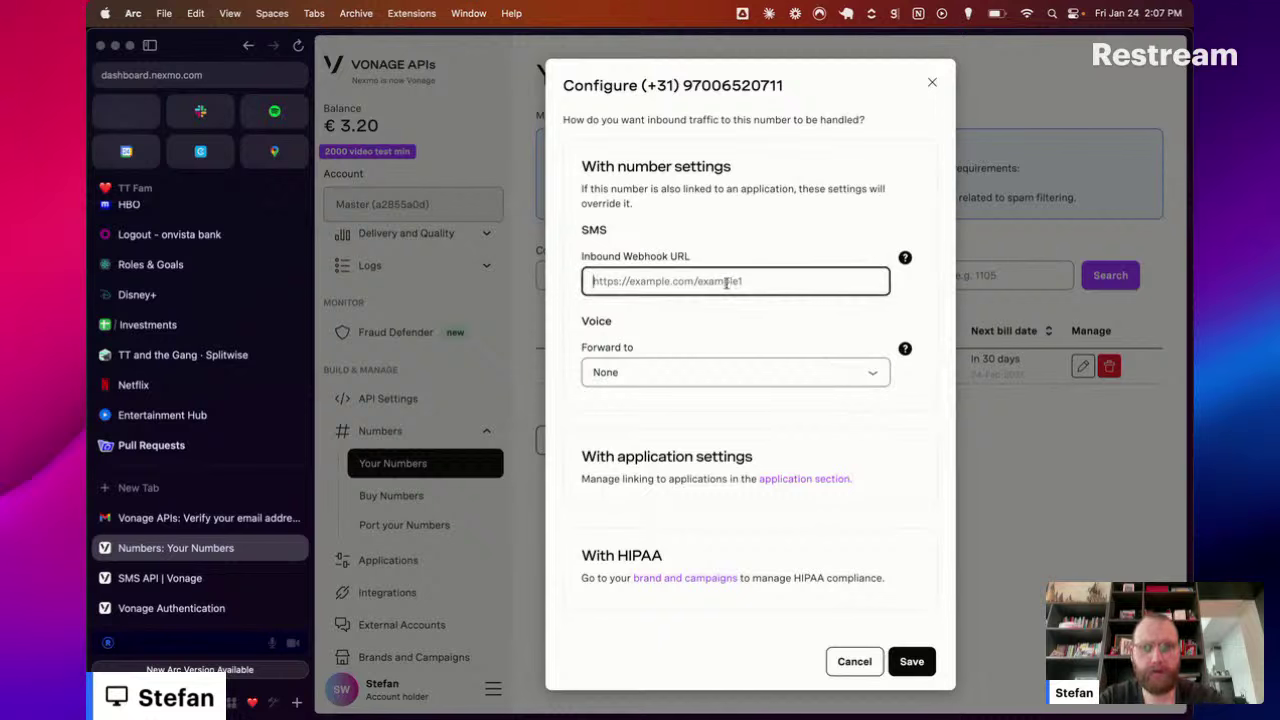
scroll(200, 480, "down", 5)
scroll(195, 563, "down", 5)
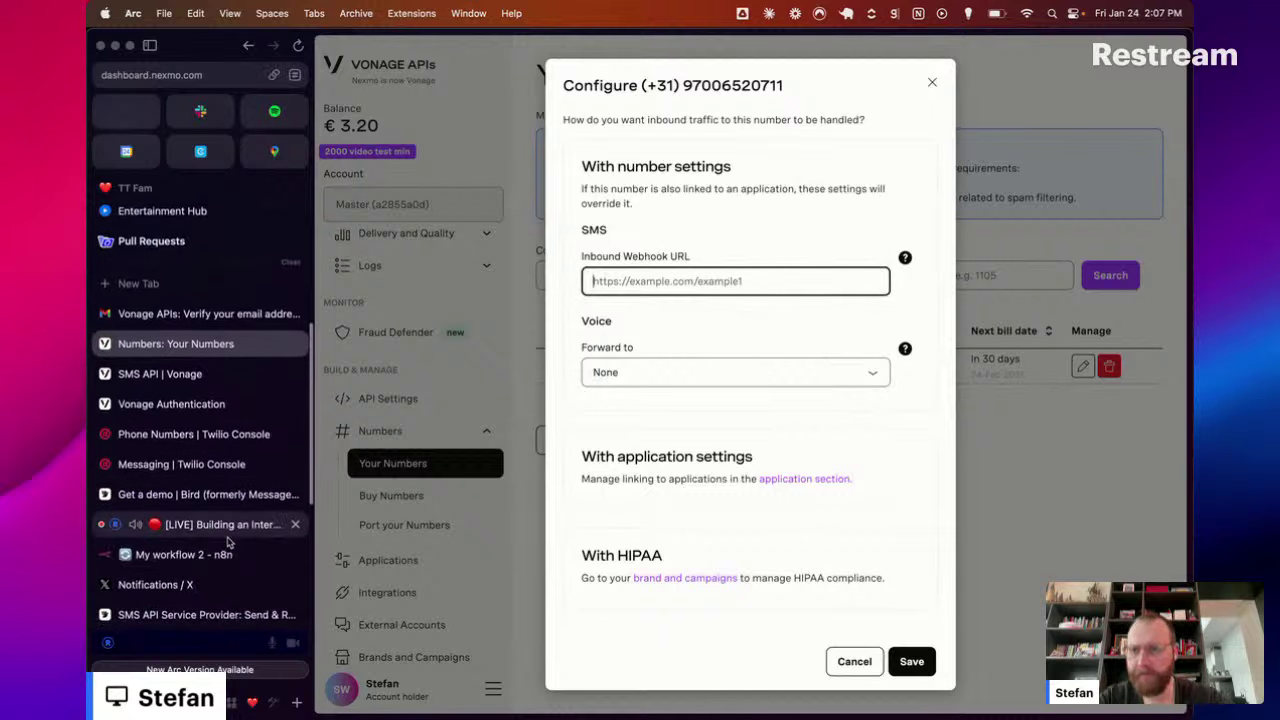
left_click(183, 430)
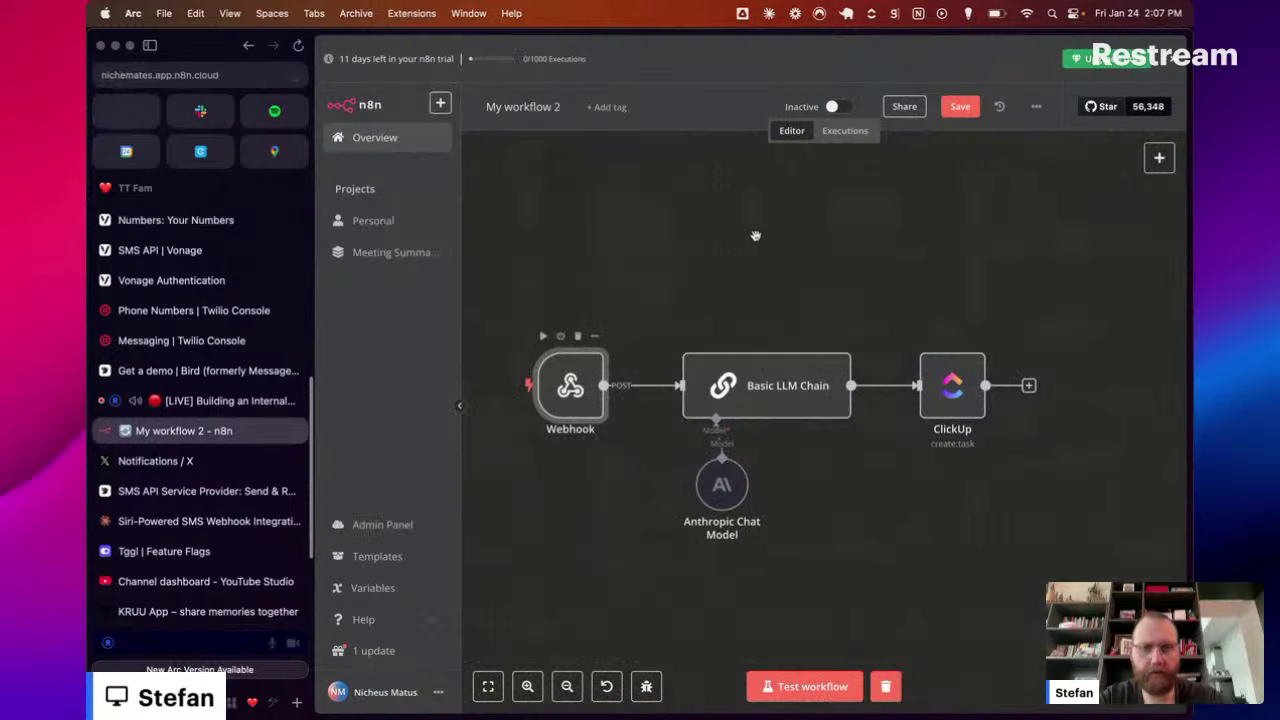
Step: Copy the Webhook node's test URL and save it as the inbound SMS webhook URL of the Vonage number
double_click(570, 390)
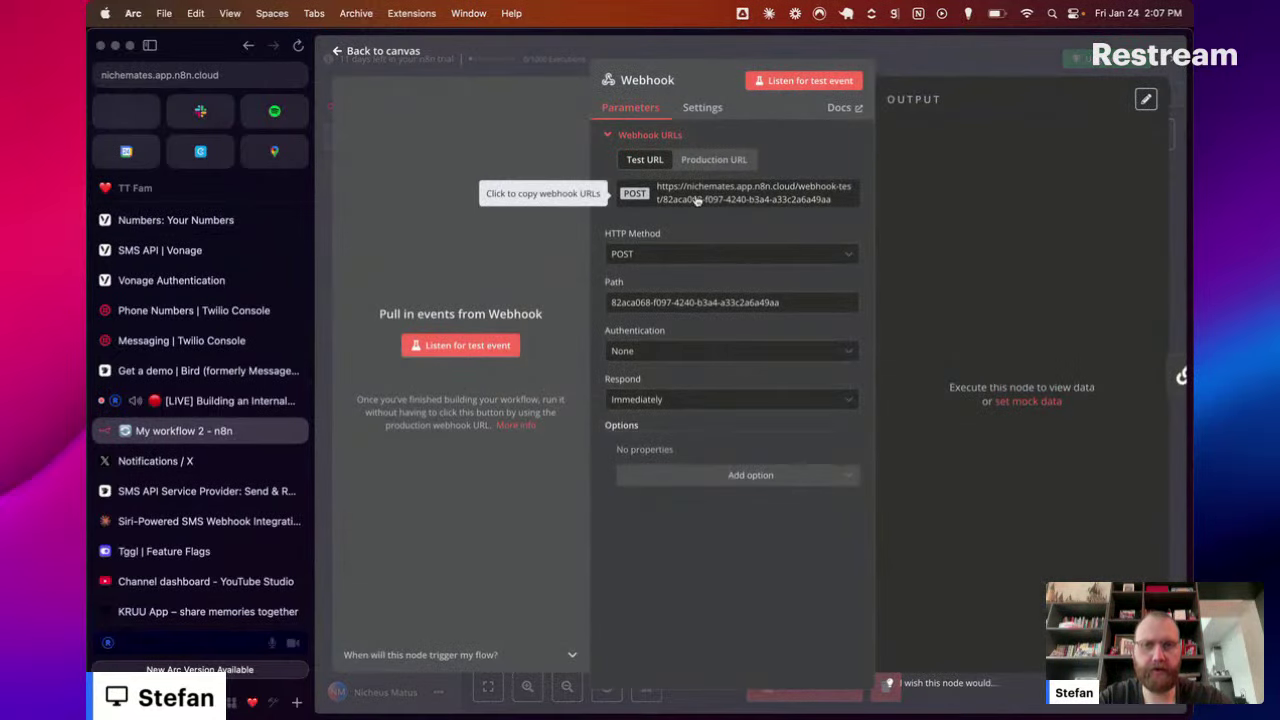
left_click(753, 199)
scroll(225, 390, "up", 3)
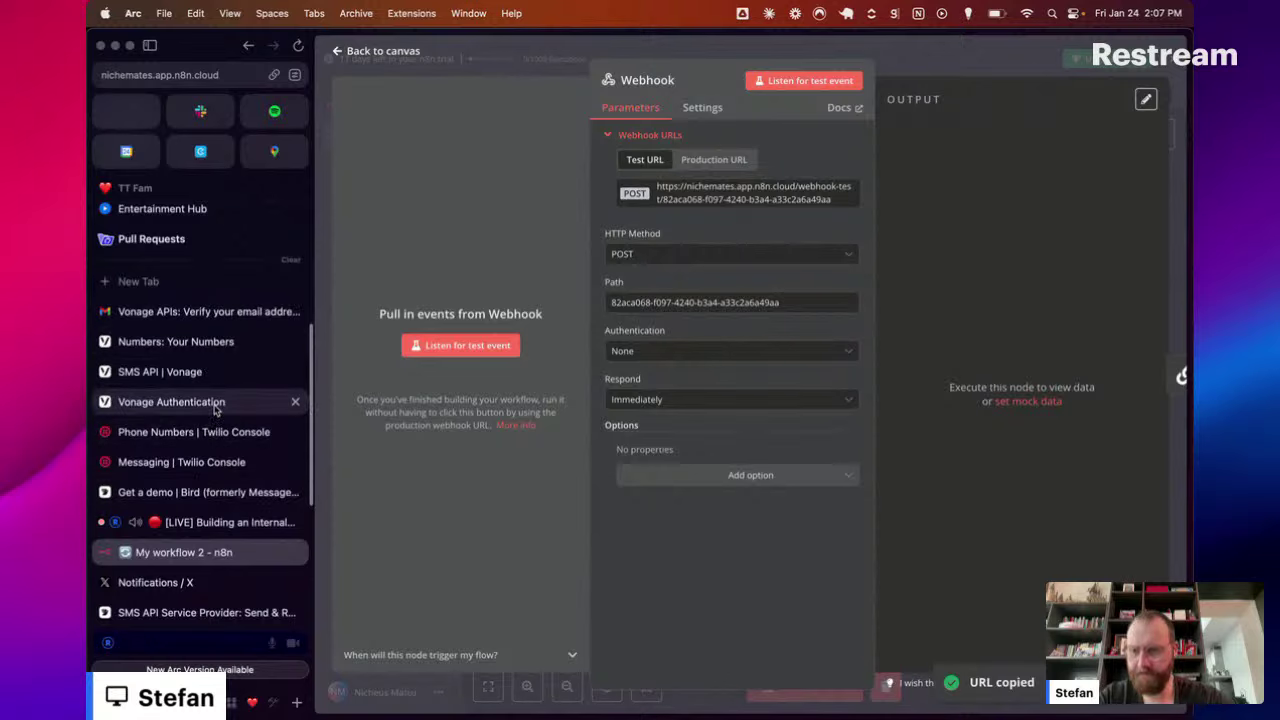
left_click(220, 374)
left_click(215, 402)
left_click(225, 344)
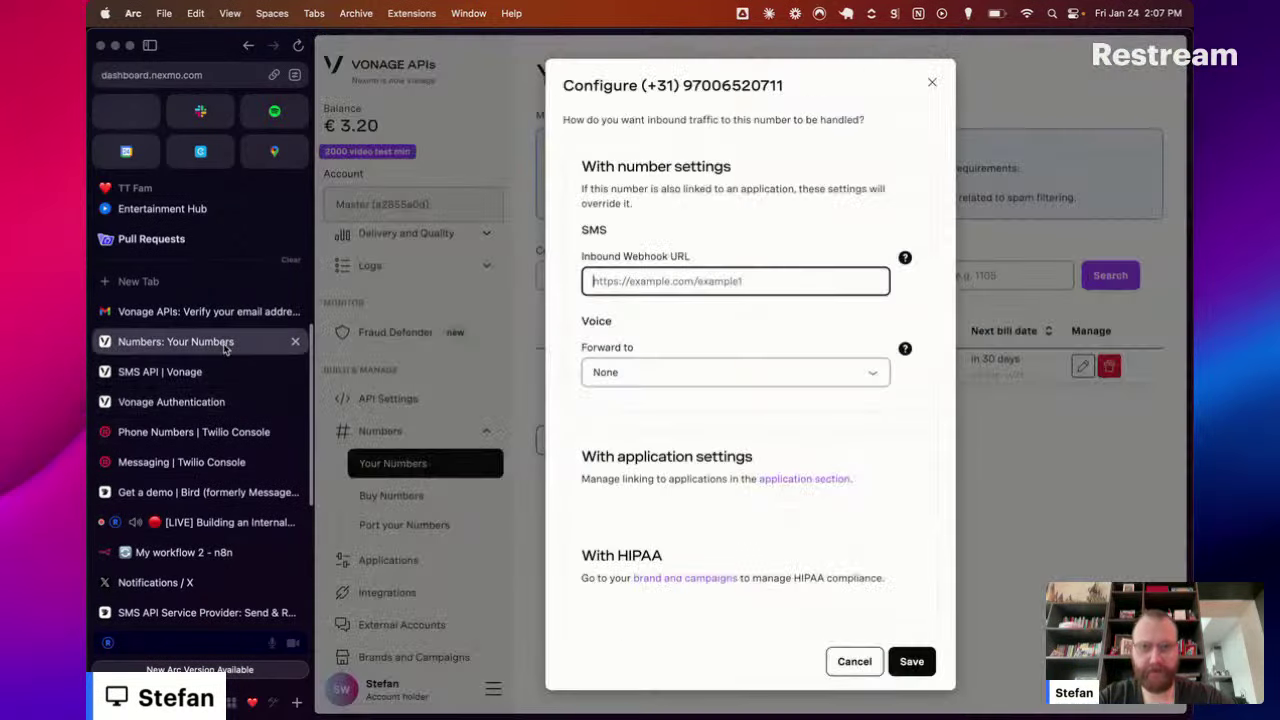
key("ctrl+v")
left_click(625, 374)
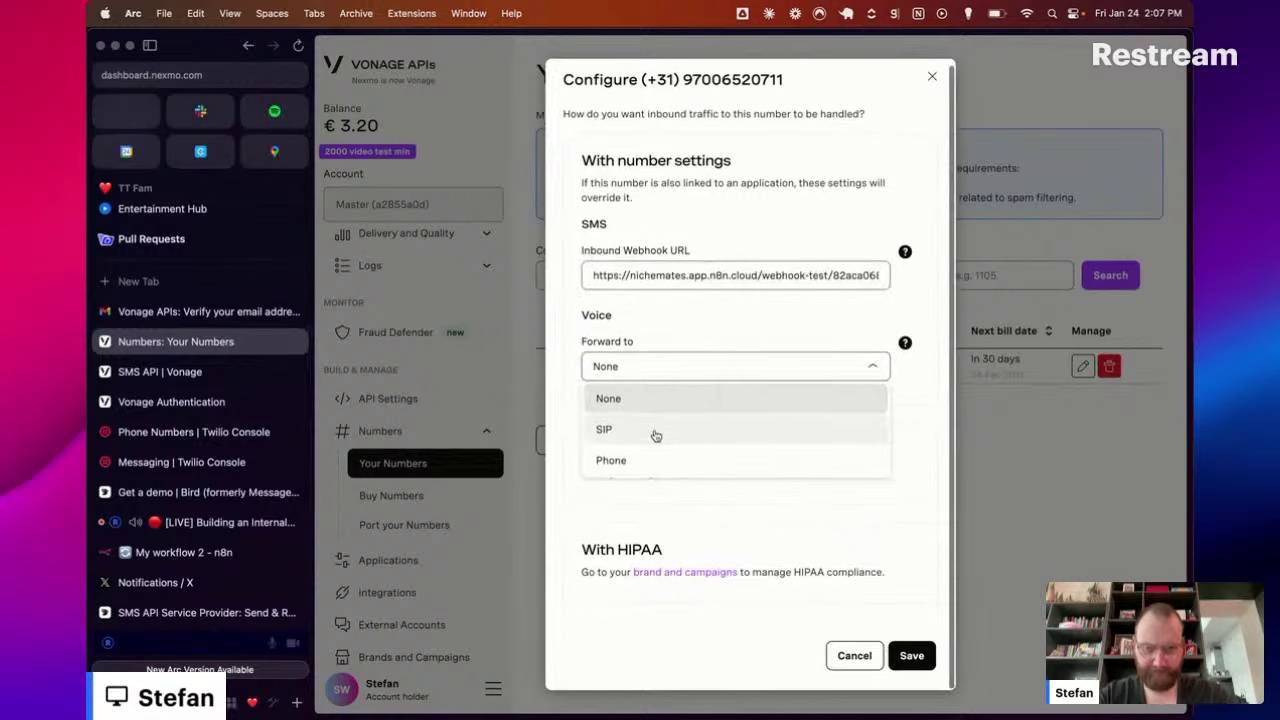
left_click(686, 338)
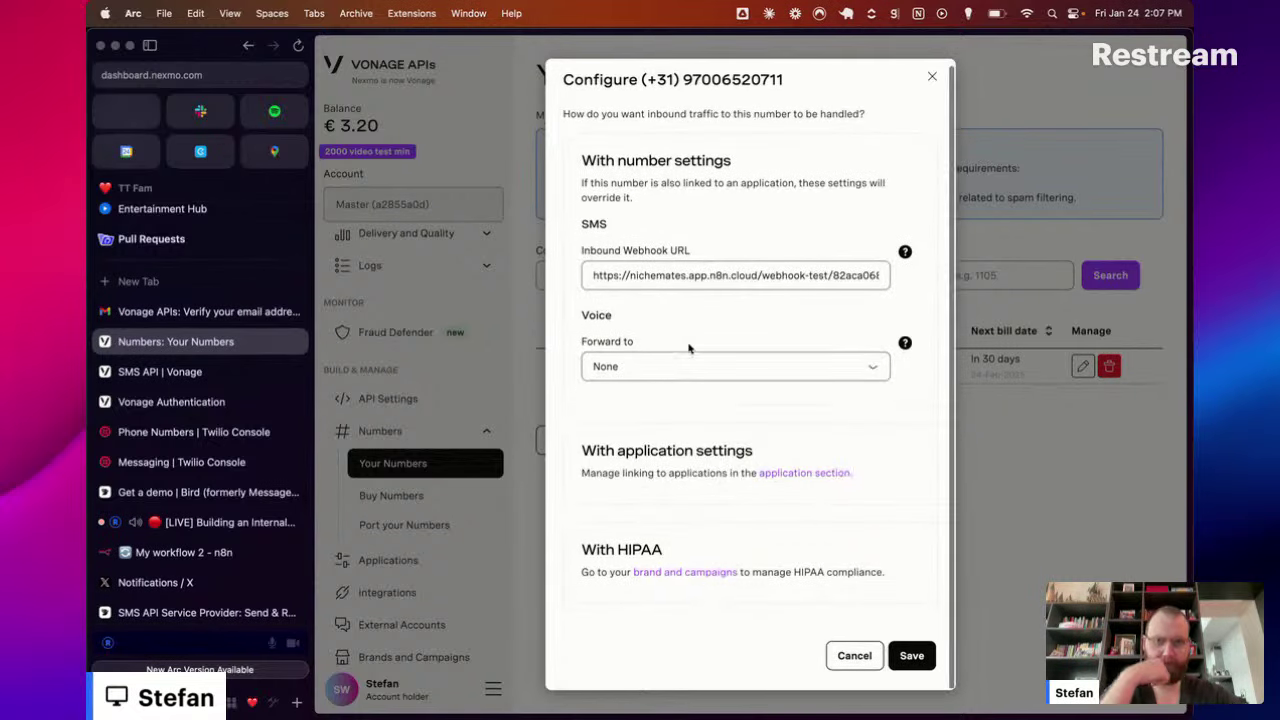
left_click(910, 656)
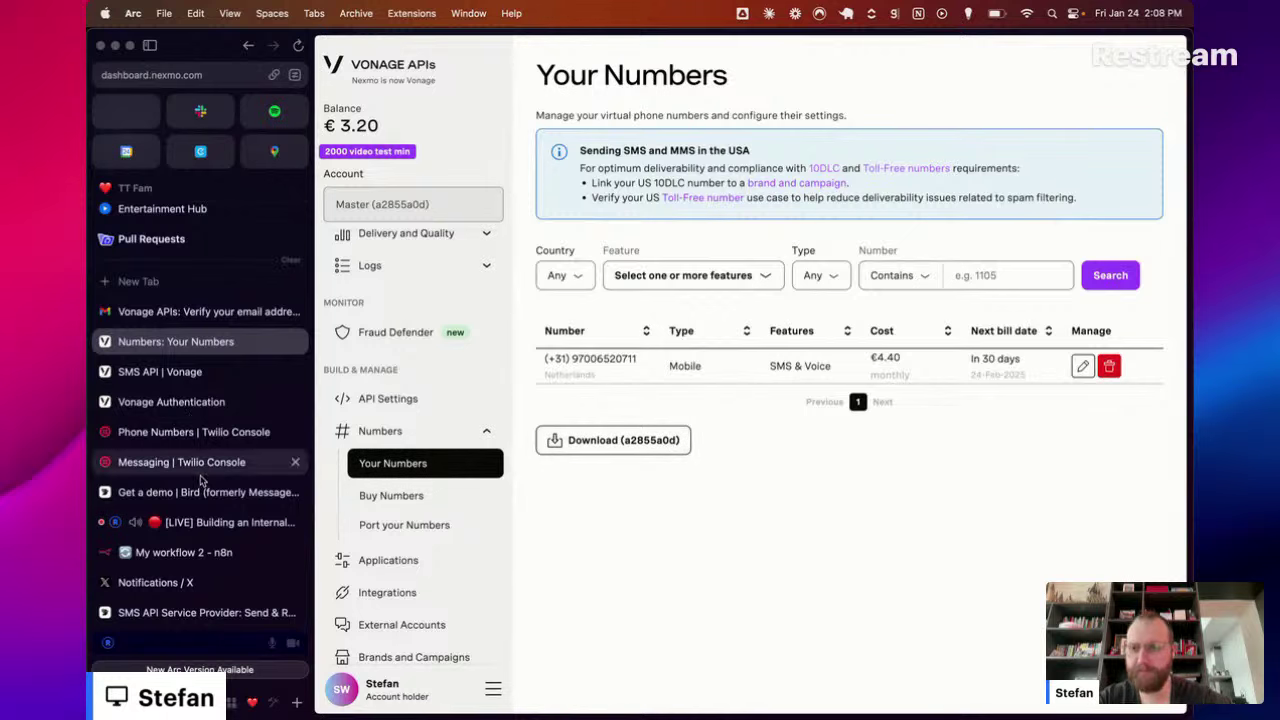
Step: Return to the n8n workflow and make the Webhook node listen for a test event
left_click(218, 552)
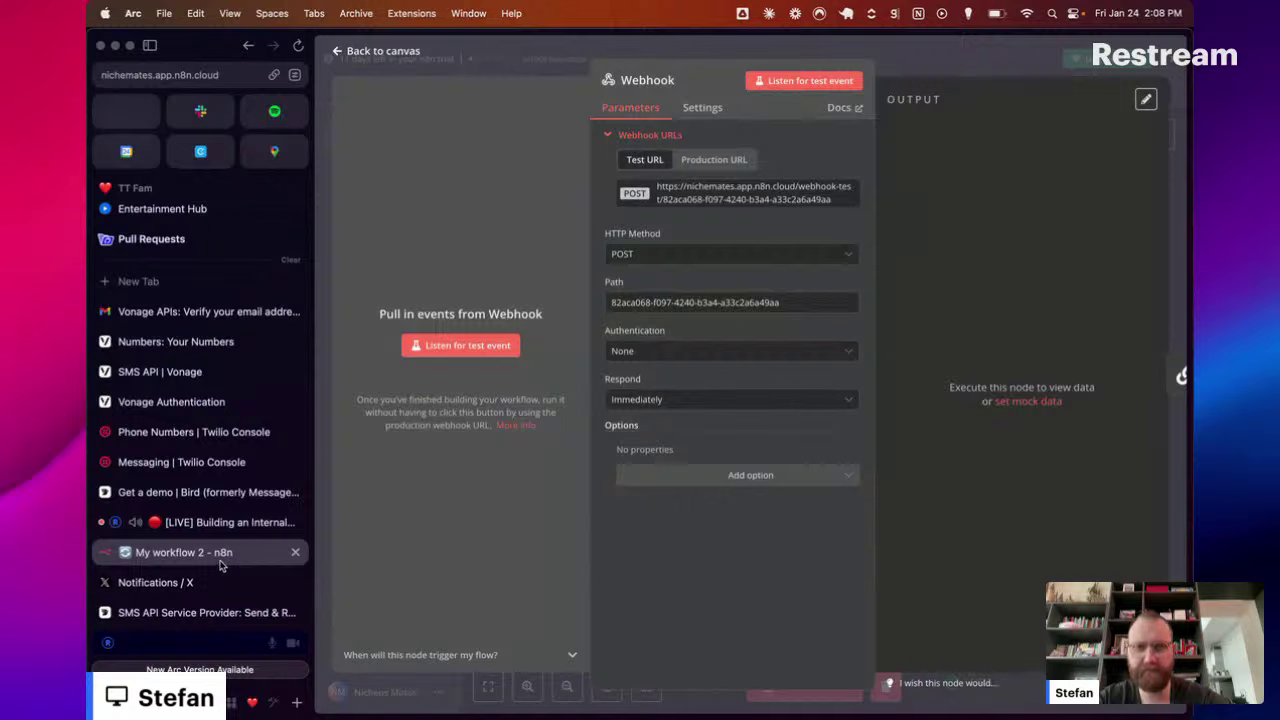
left_click(478, 348)
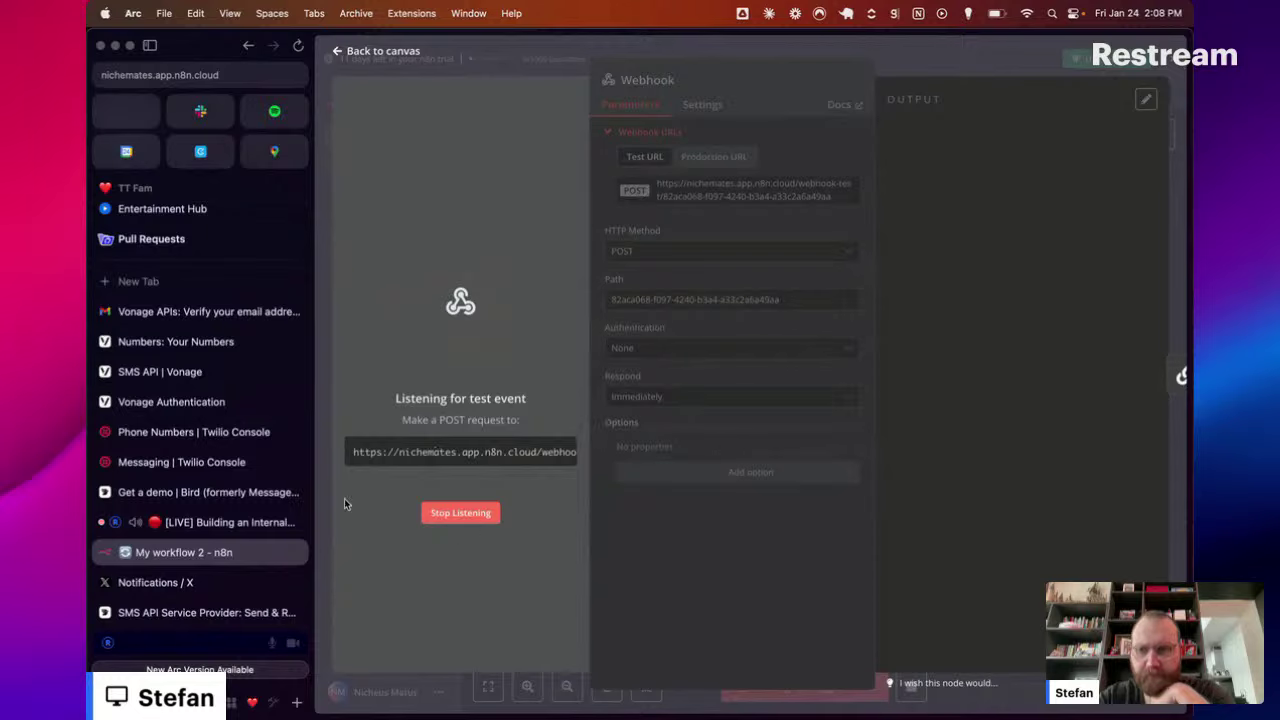
Step: Go back to the Vonage numbers page and review the number's saved inbound webhook settings without changing them
left_click(210, 376)
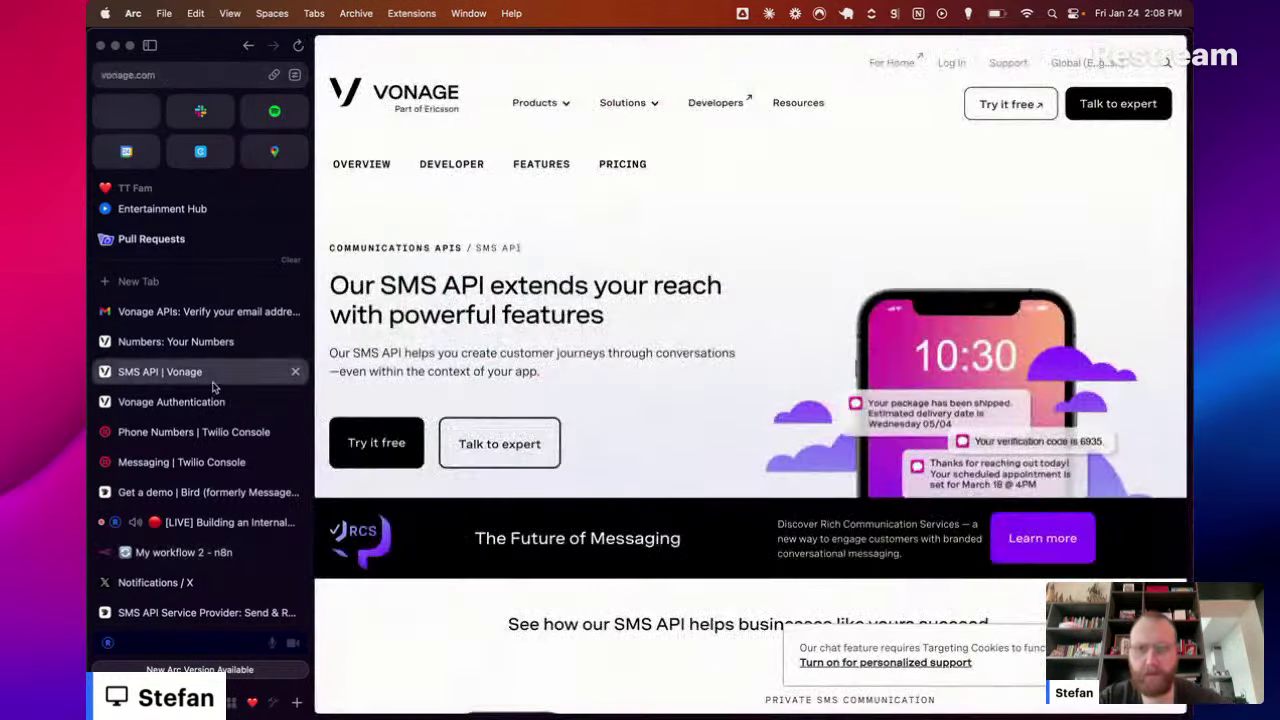
left_click(220, 343)
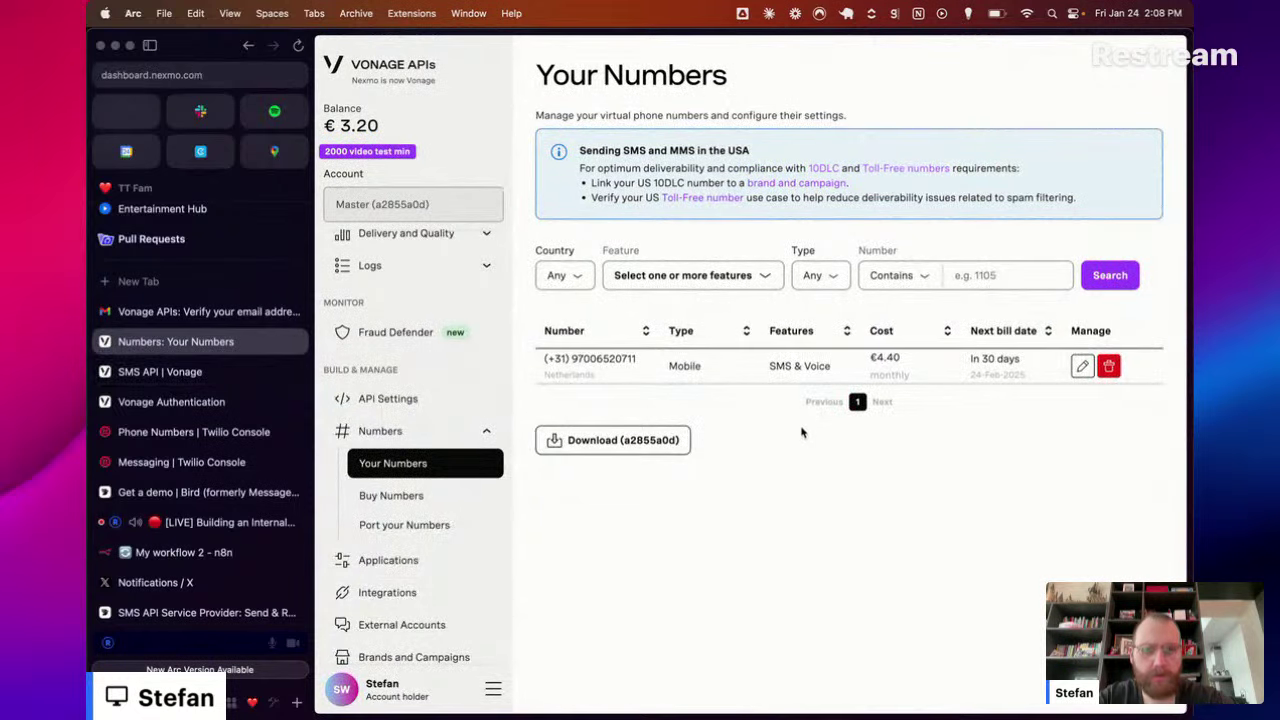
key("super+s")
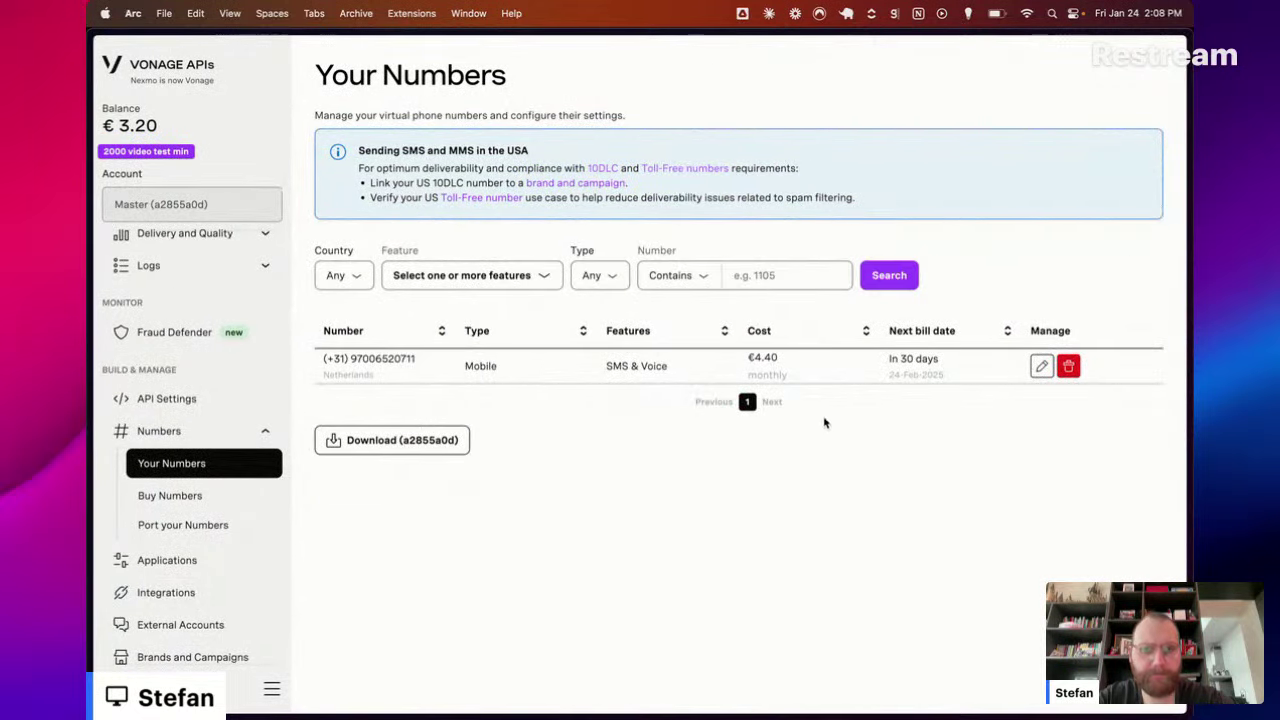
left_click(1040, 367)
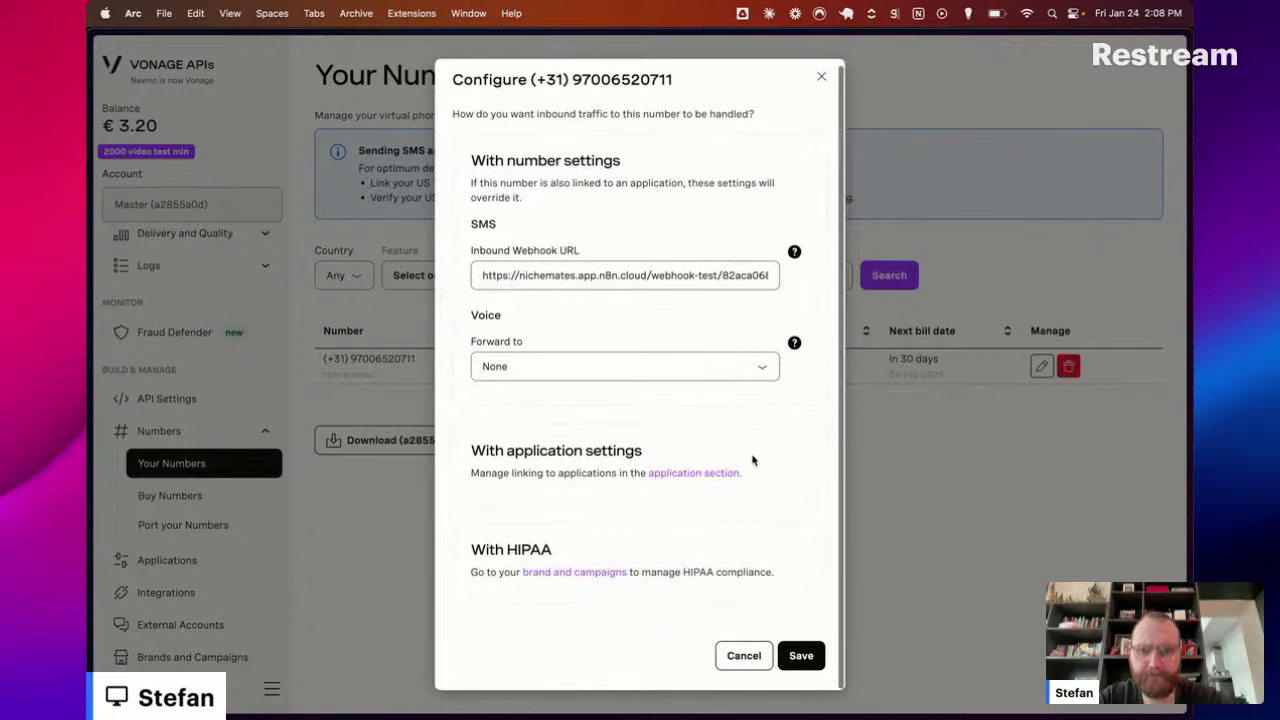
key("Escape")
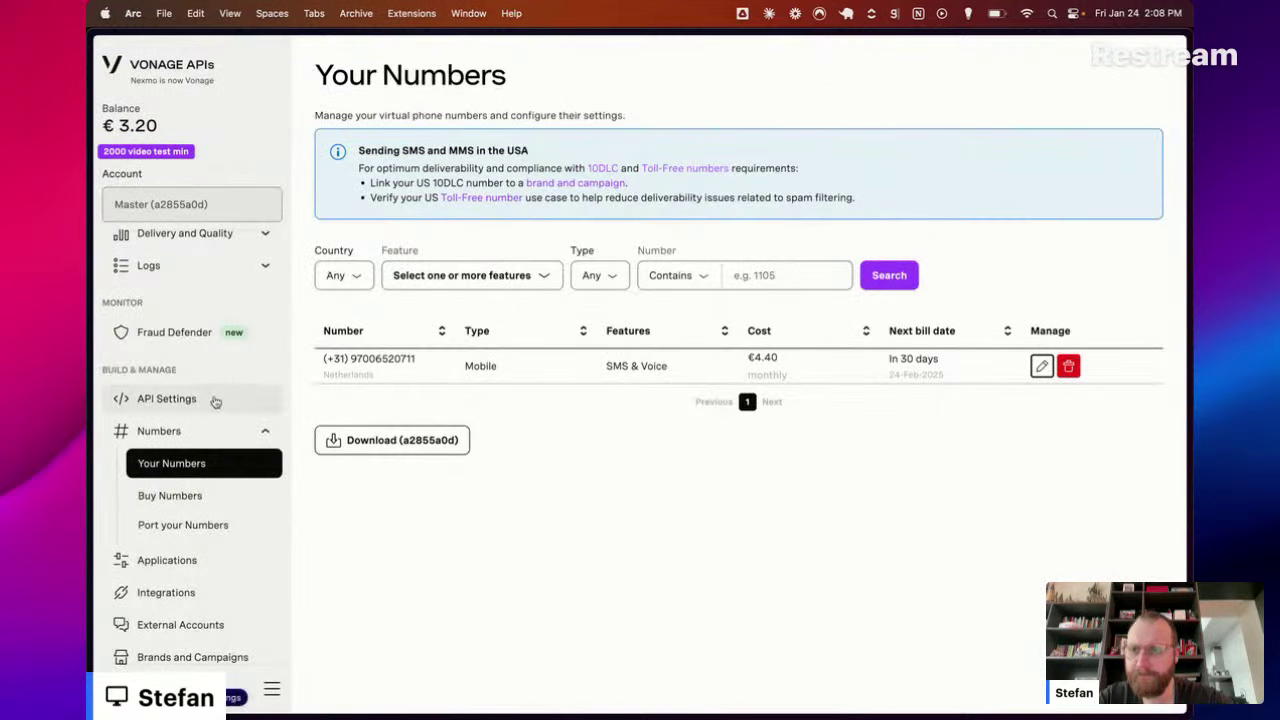
Step: Open the Vonage SMS logs and search the last hour's outbound messages by time range
scroll(214, 399, "up", 1)
left_click(180, 285)
left_click(205, 317)
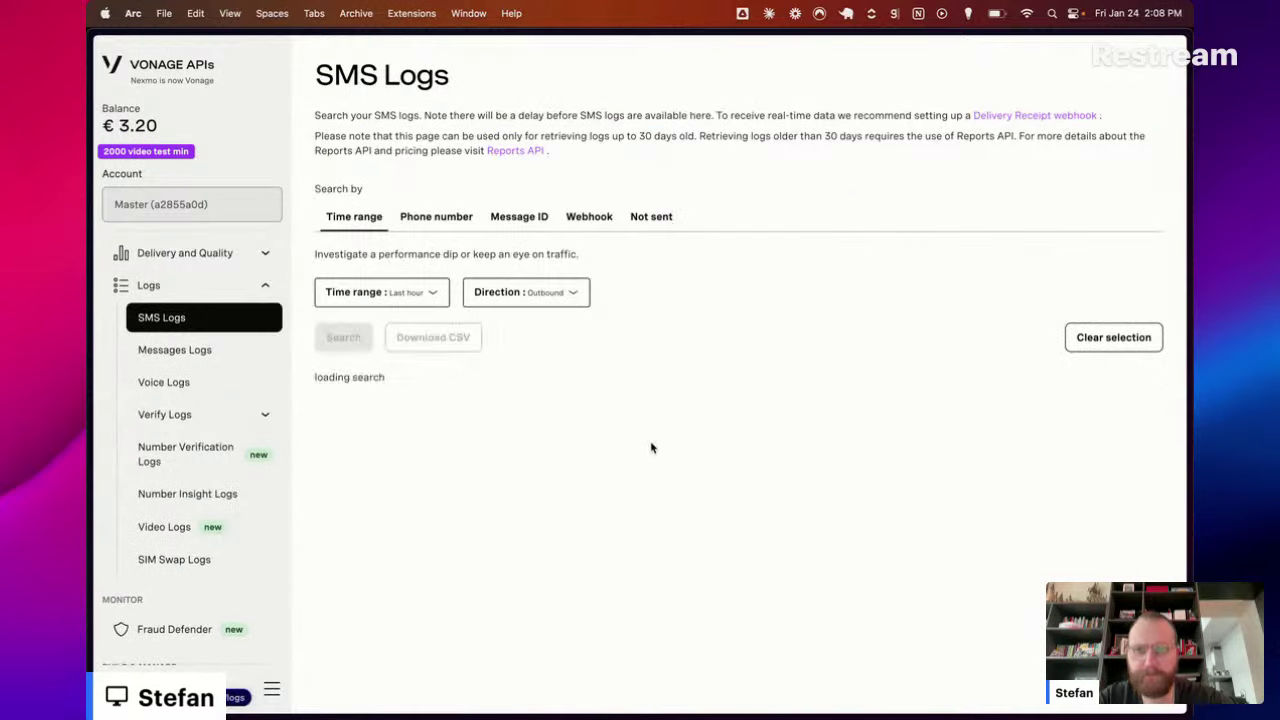
left_click(460, 228)
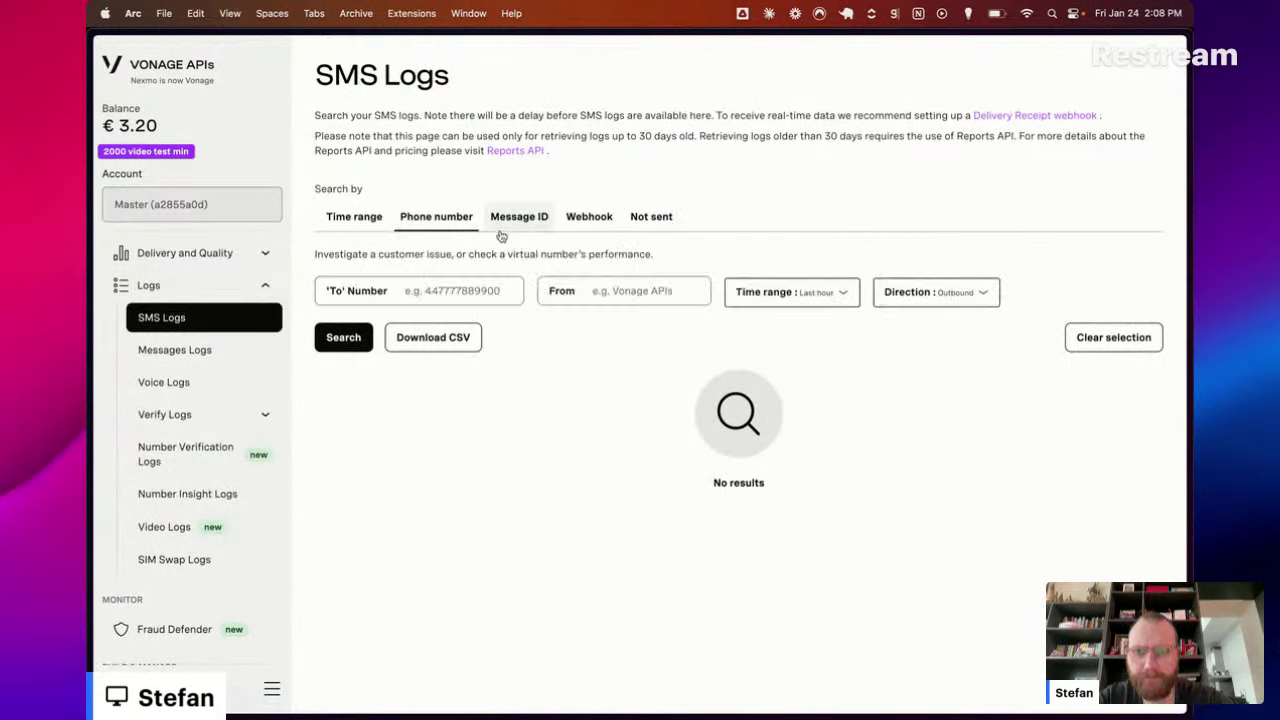
left_click(519, 217)
left_click(372, 216)
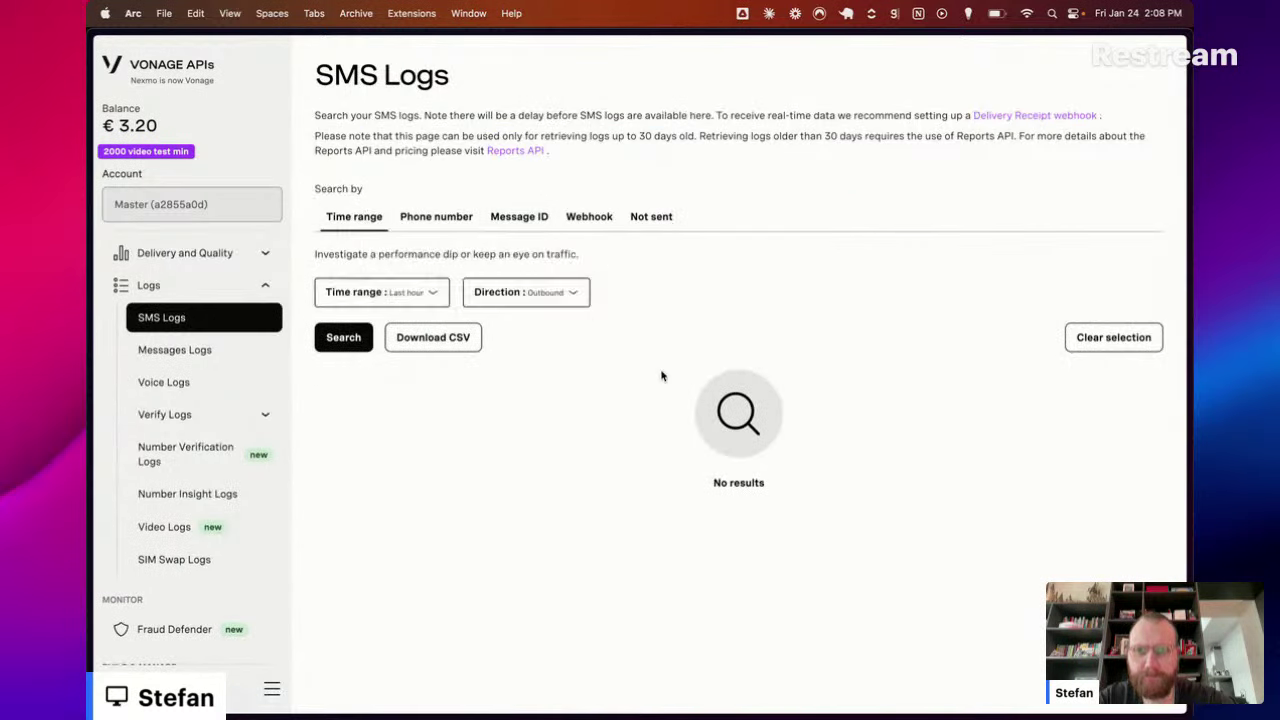
left_click(366, 343)
Step: Switch to Messages to check the conversation and return to the Vonage SMS logs in Arc
key("super+Tab")
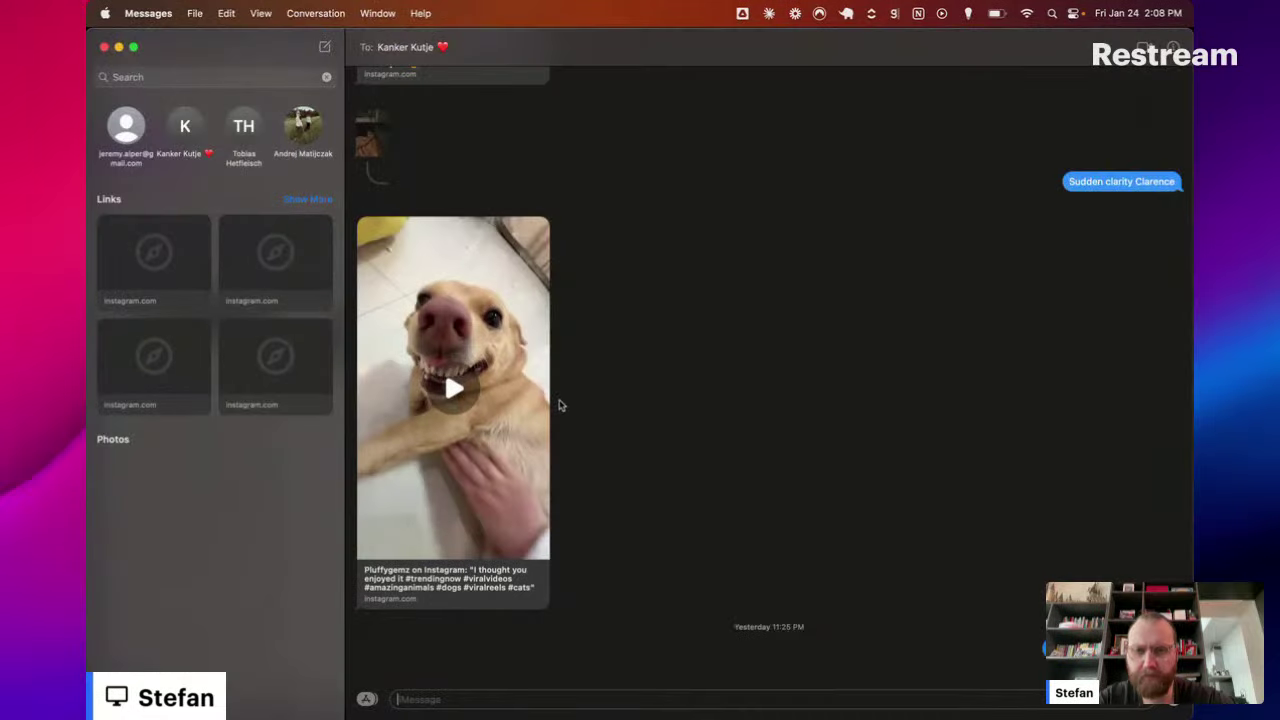
key("super+Tab")
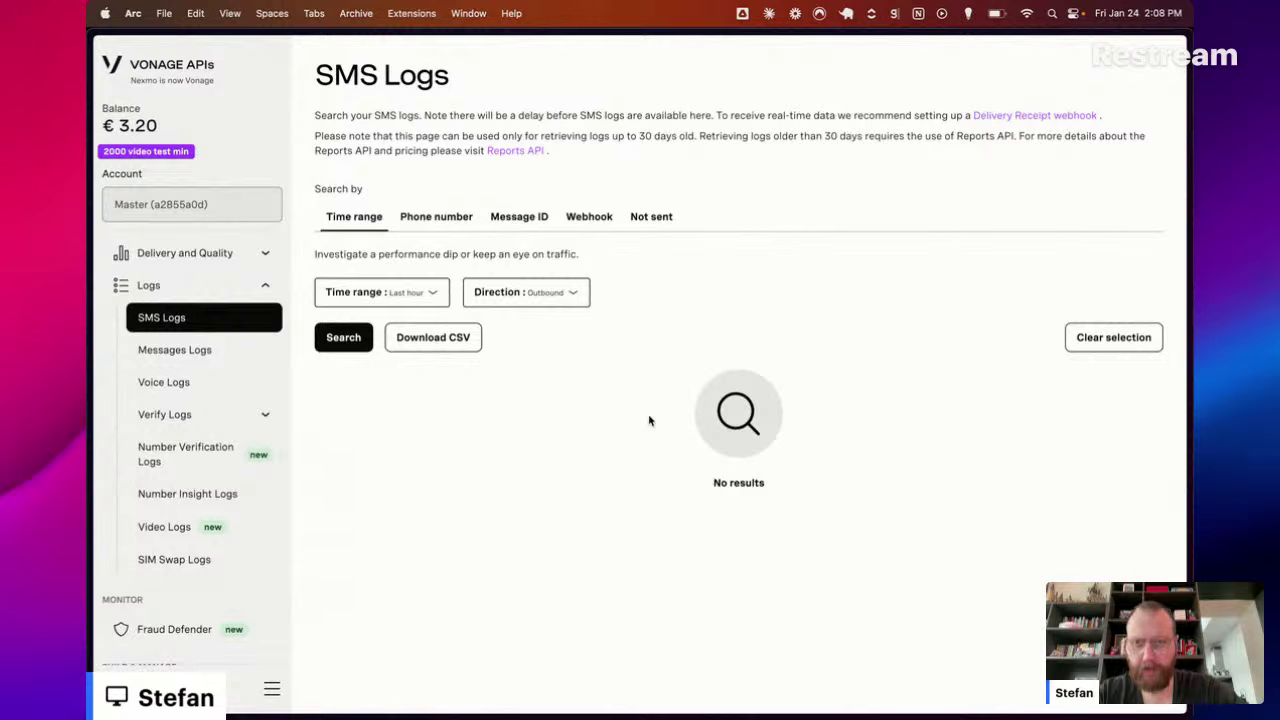
Step: View the phone number search in the SMS logs, look through the dashboard sections and reload the page
left_click(438, 216)
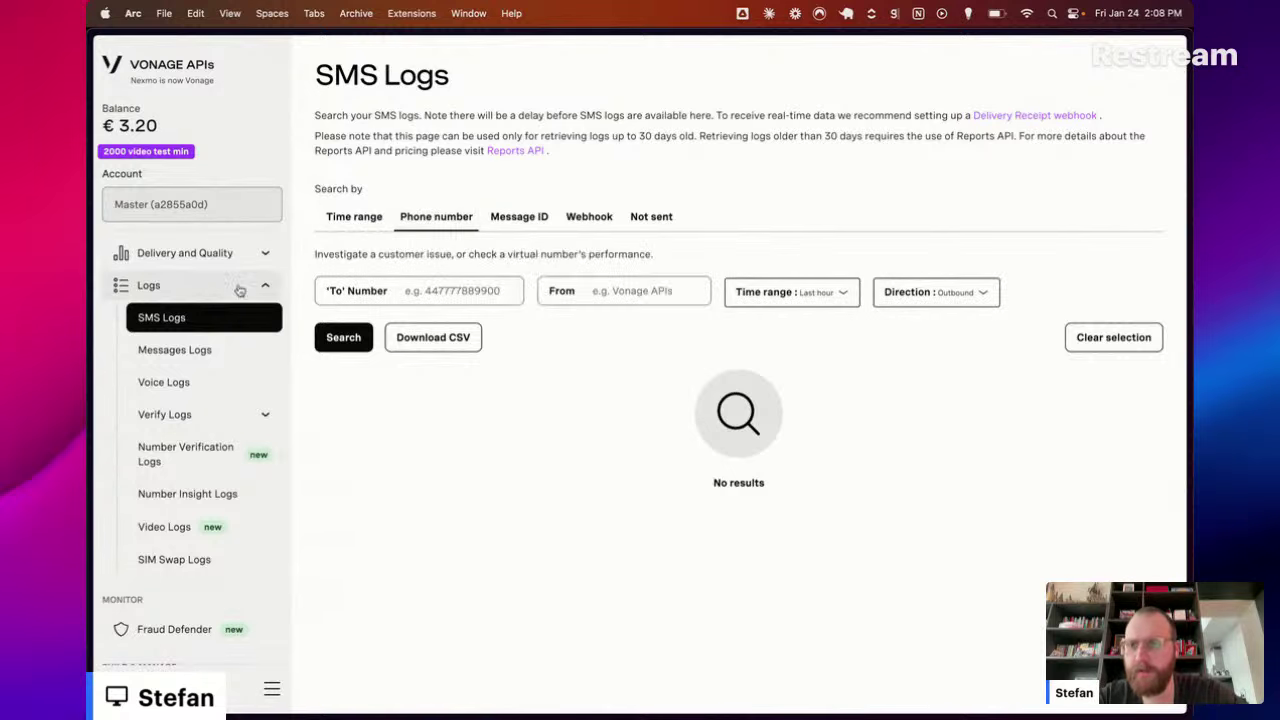
scroll(220, 310, "up", 5)
scroll(225, 455, "down", 4)
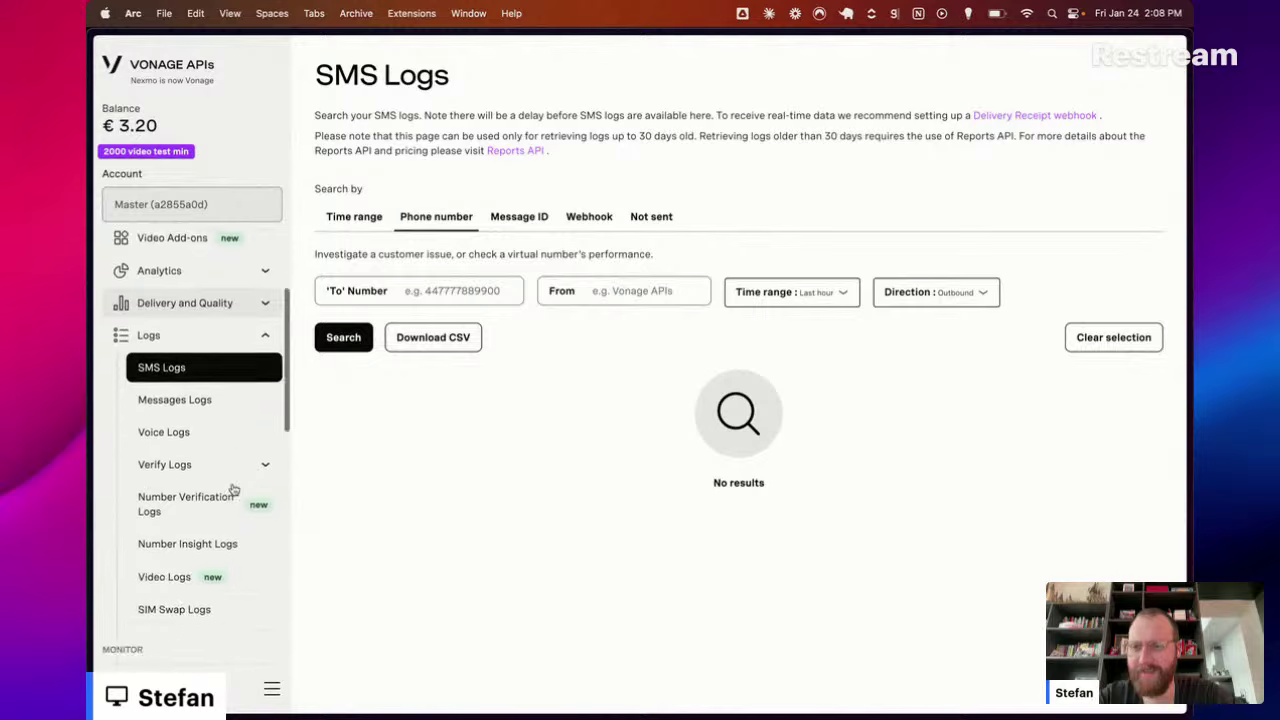
scroll(232, 489, "down", 3)
scroll(234, 489, "up", 6)
scroll(234, 489, "down", 5)
scroll(215, 510, "up", 5)
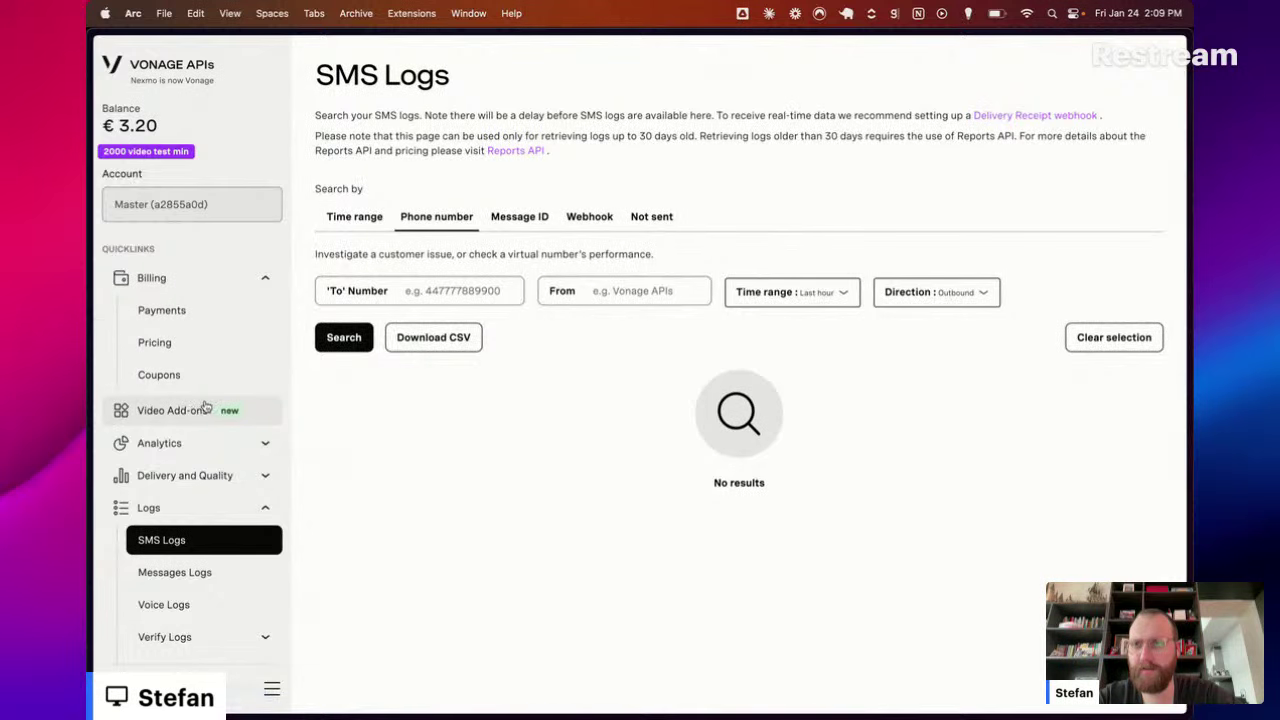
key("super+r")
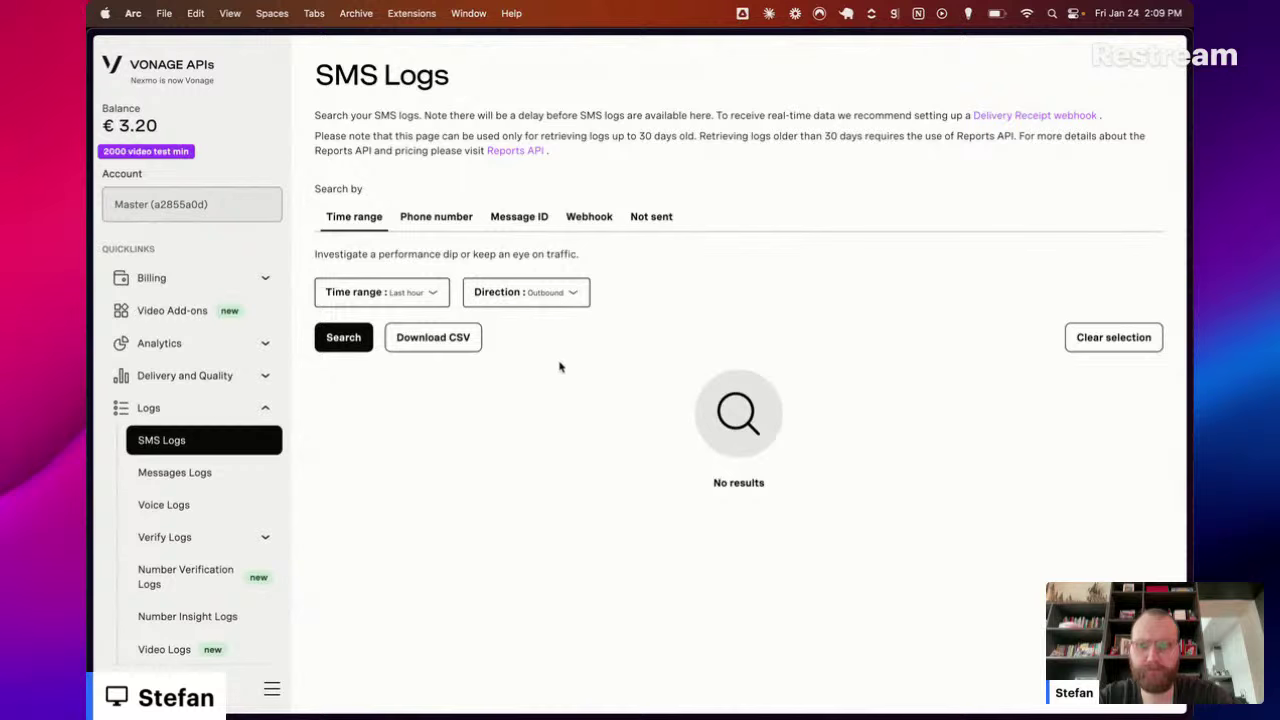
Step: Check the Messages, Voice and SMS logs for any record of the test message
left_click(222, 468)
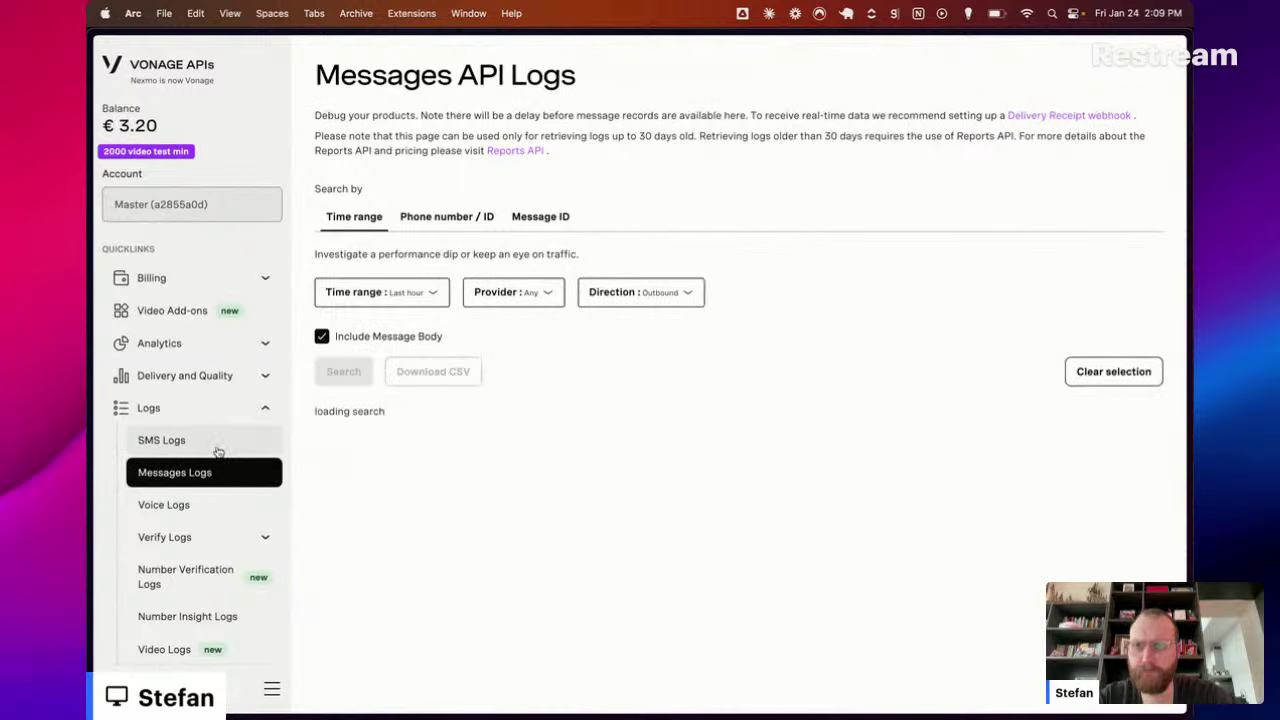
left_click(218, 448)
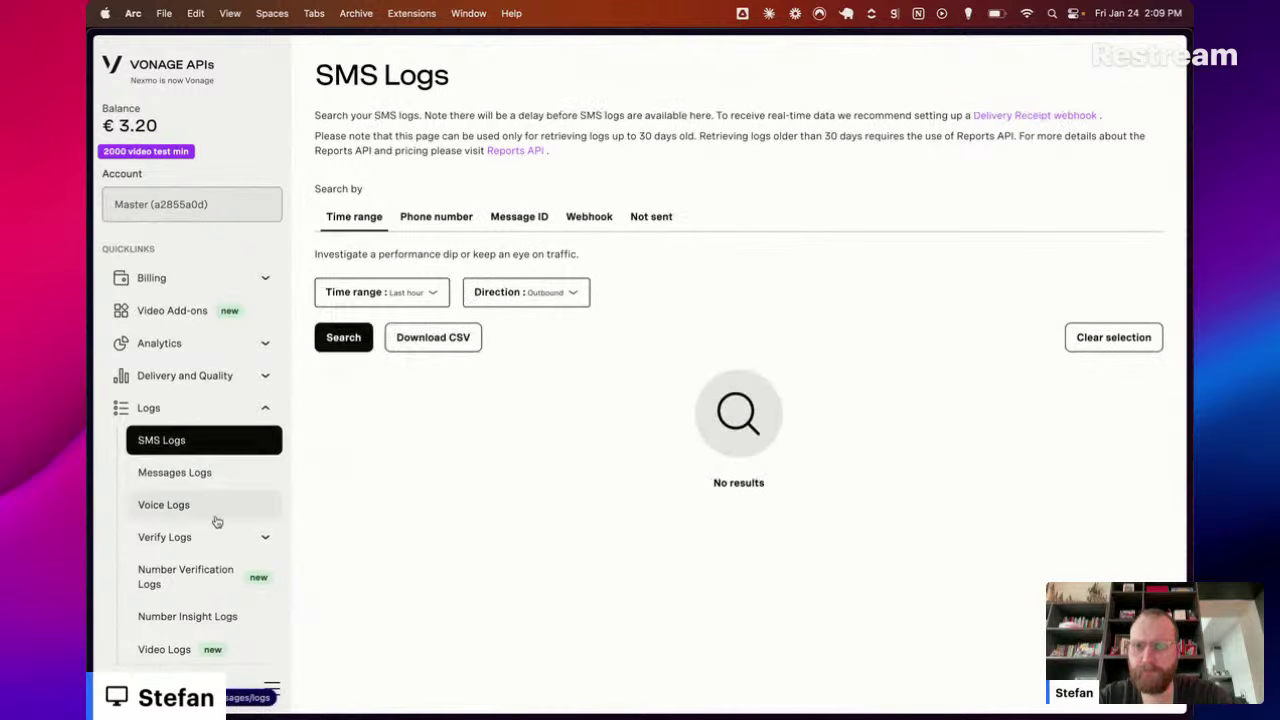
scroll(214, 522, "down", 3)
scroll(200, 490, "up", 3)
left_click(192, 484)
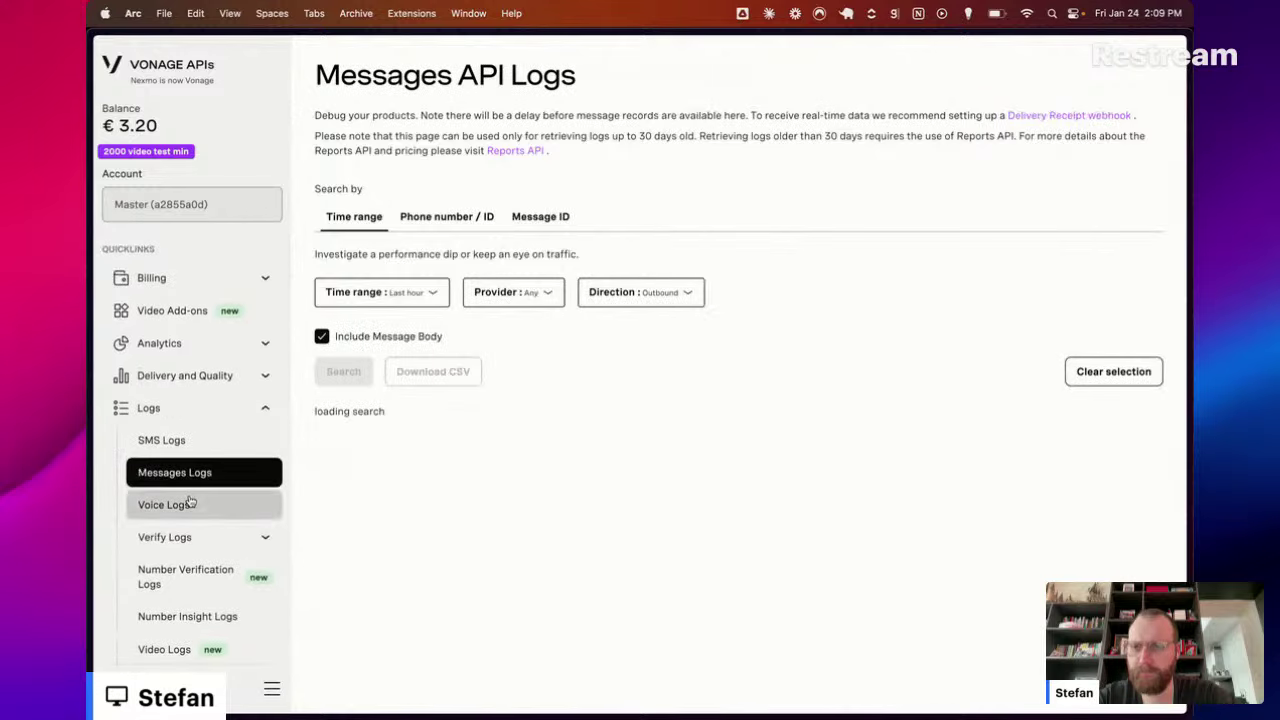
left_click(186, 504)
left_click(430, 178)
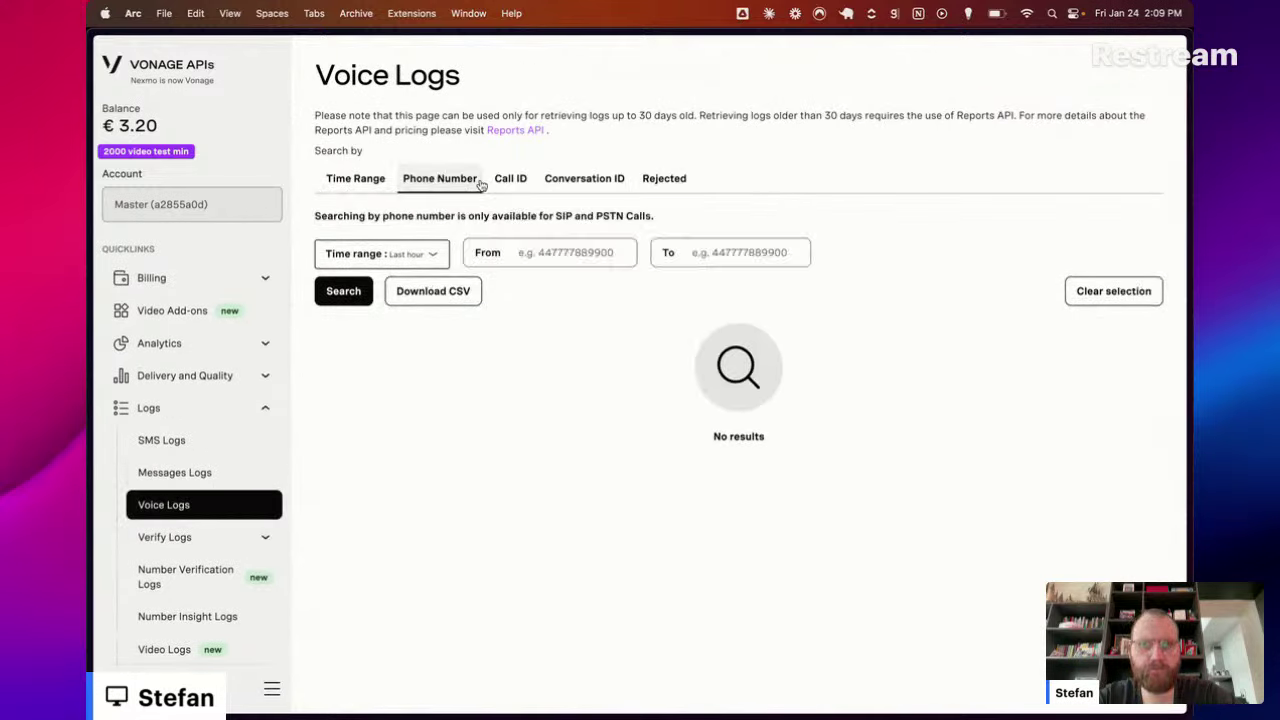
left_click(346, 177)
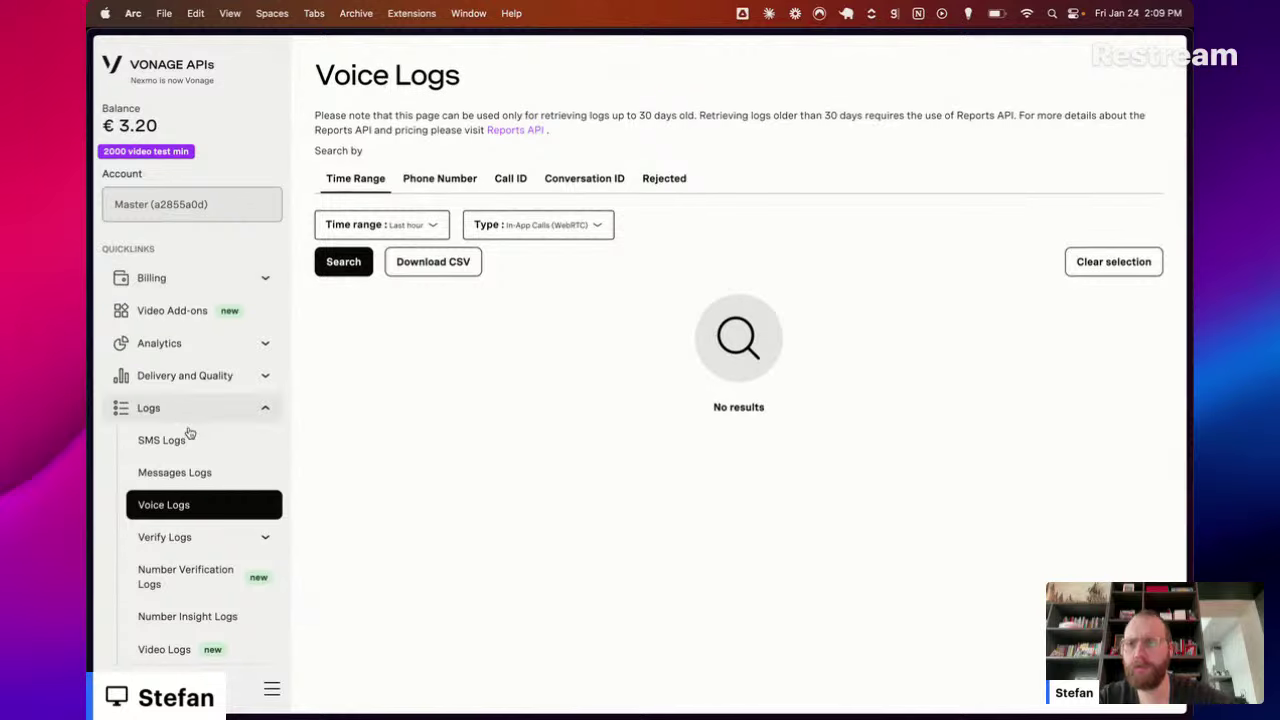
left_click(188, 376)
left_click(191, 408)
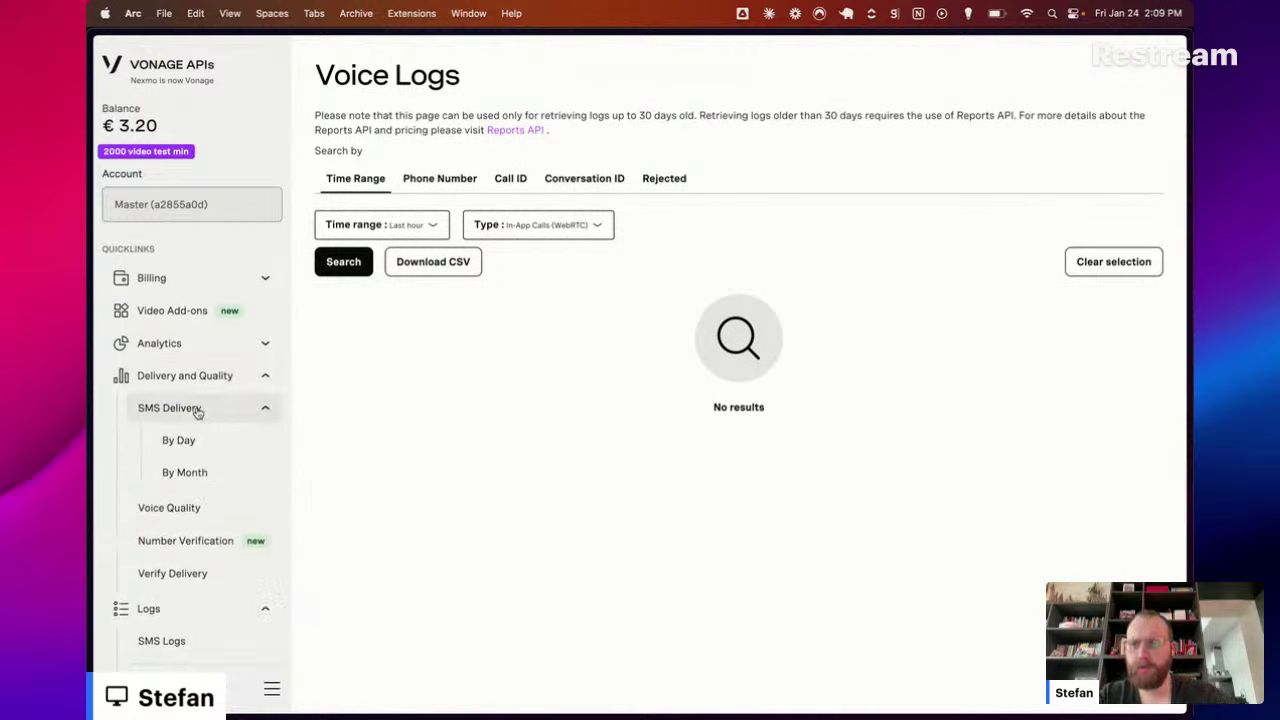
left_click(188, 376)
left_click(191, 430)
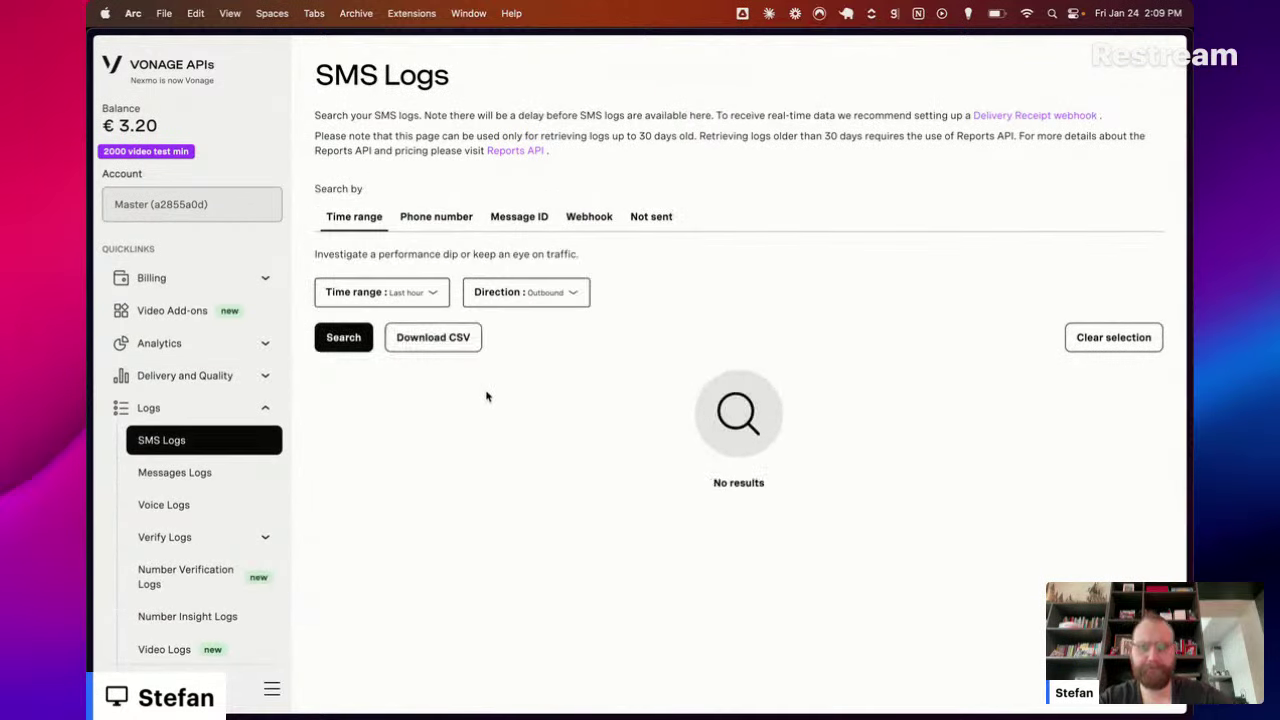
Step: Close the leftover Vonage Authentication and SMS API pages
key("super+s")
scroll(246, 486, "down", 5)
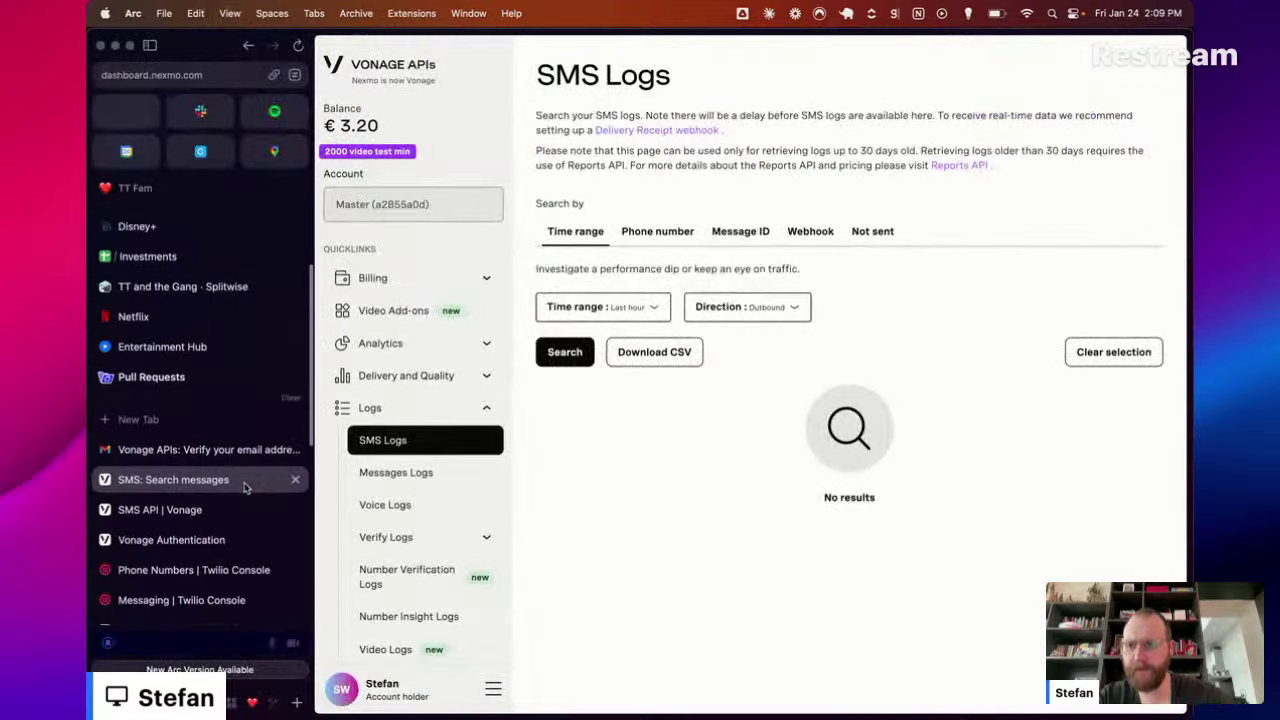
left_click(200, 265)
left_click(245, 293)
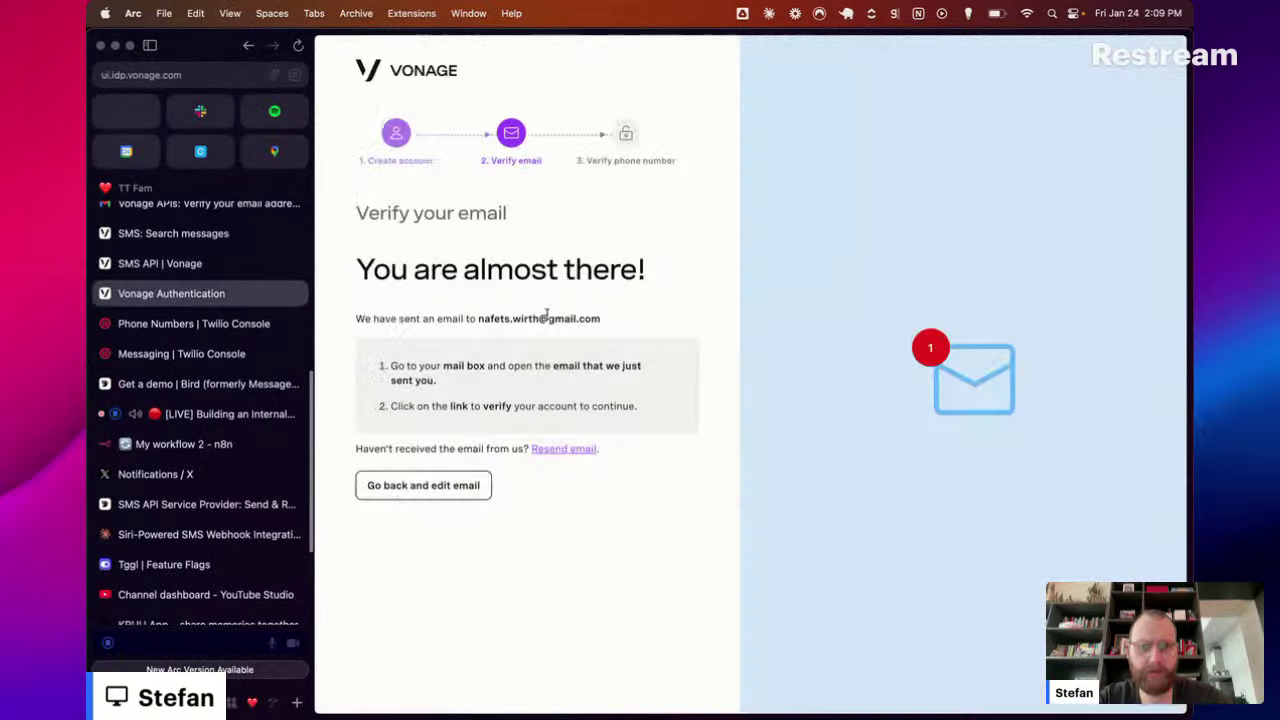
key("super+w")
key("super+w")
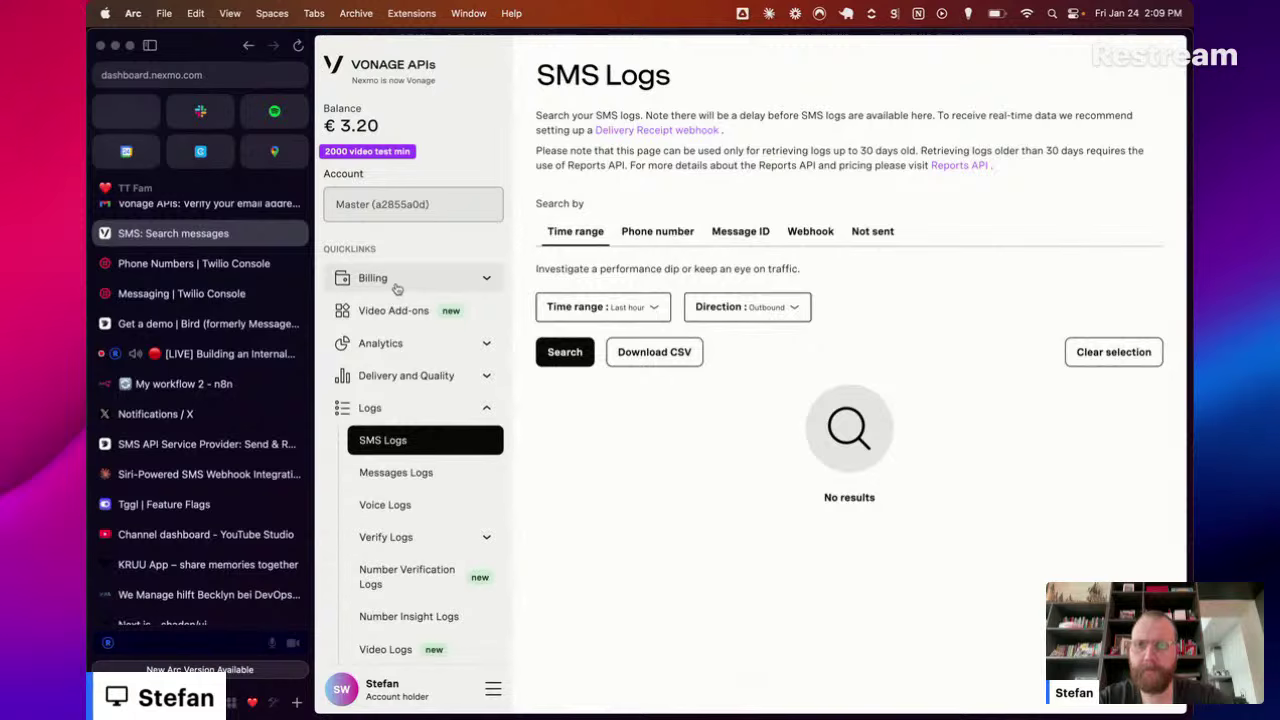
Step: Open the list of owned Vonage numbers to check the purchased virtual number
left_click(414, 410)
scroll(410, 465, "down", 5)
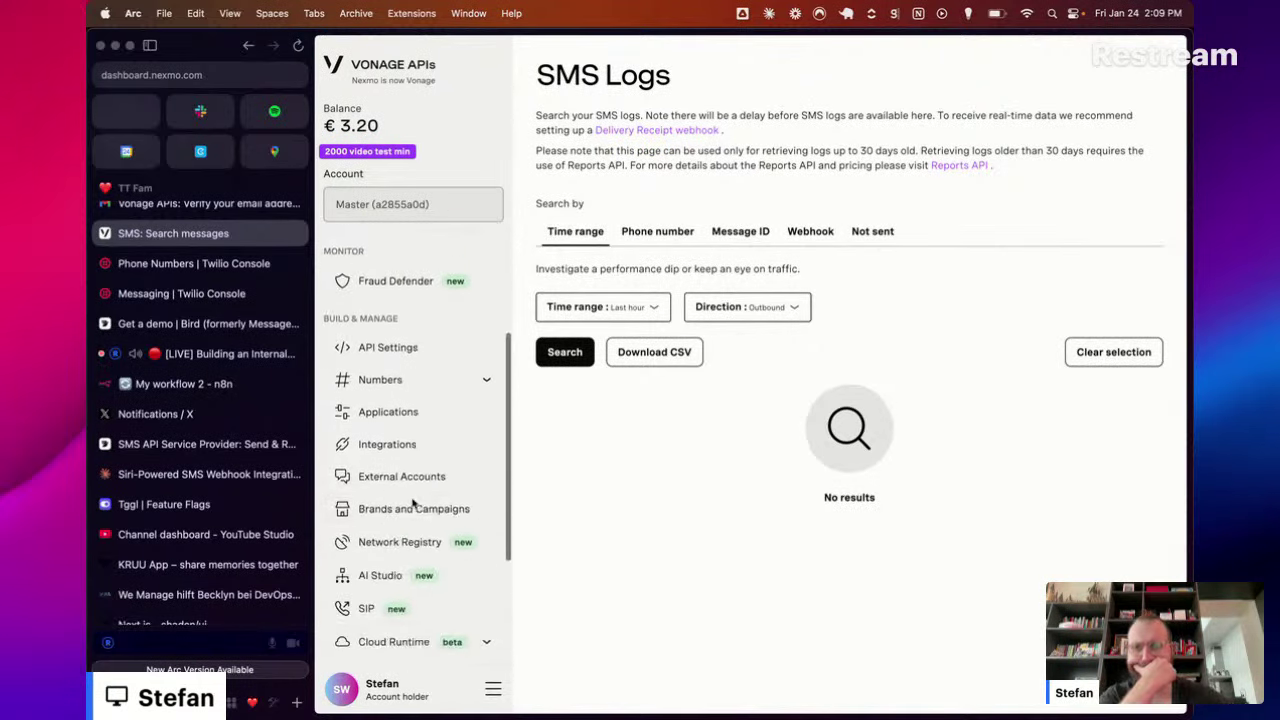
left_click(400, 365)
left_click(405, 394)
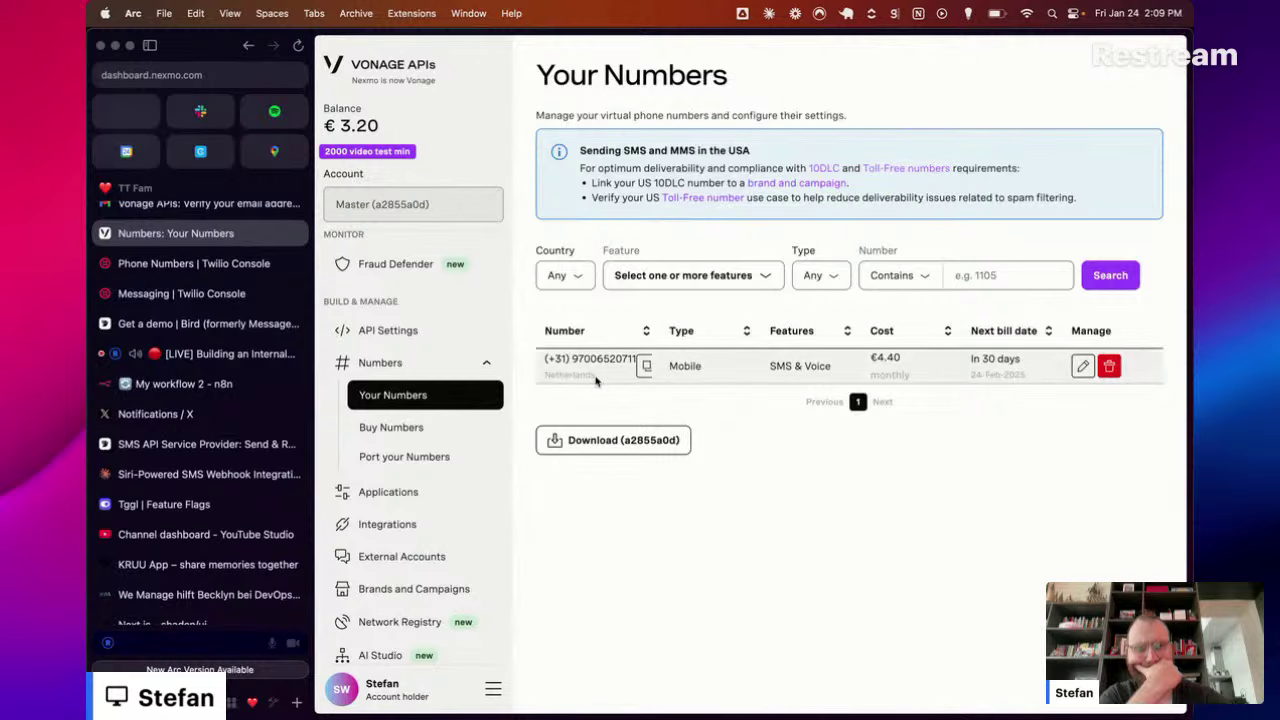
key("super+Tab")
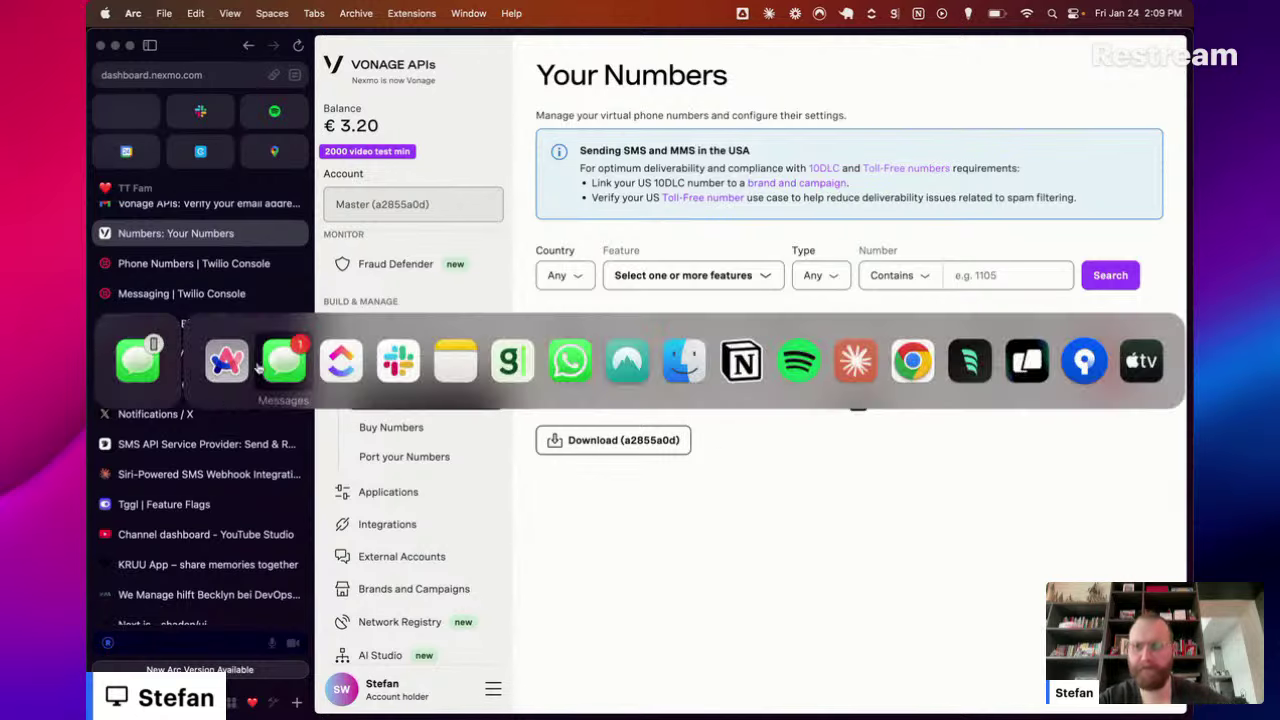
Step: Look through the Vonage dashboard sections and view the page for buying numbers
scroll(403, 480, "down", 5)
scroll(403, 510, "up", 6)
scroll(405, 495, "up", 3)
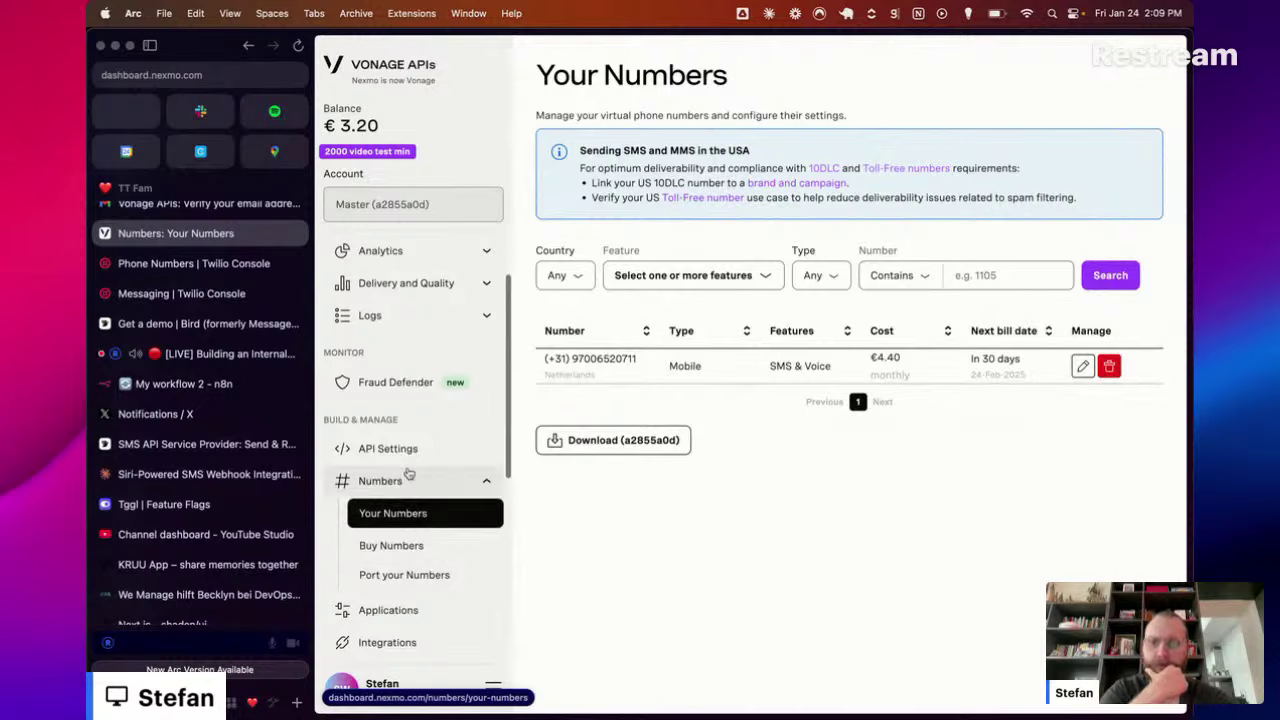
scroll(408, 474, "down", 3)
scroll(408, 470, "down", 5)
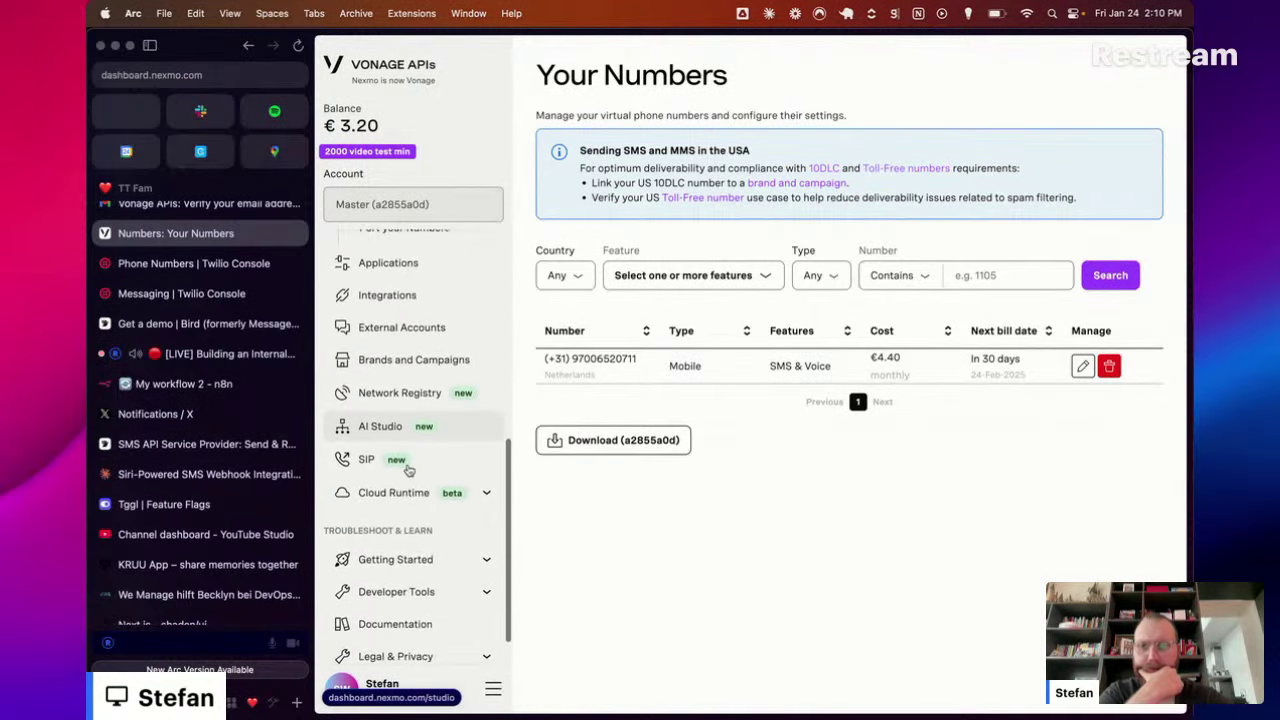
scroll(408, 470, "down", 1)
scroll(408, 470, "up", 7)
scroll(408, 472, "up", 2)
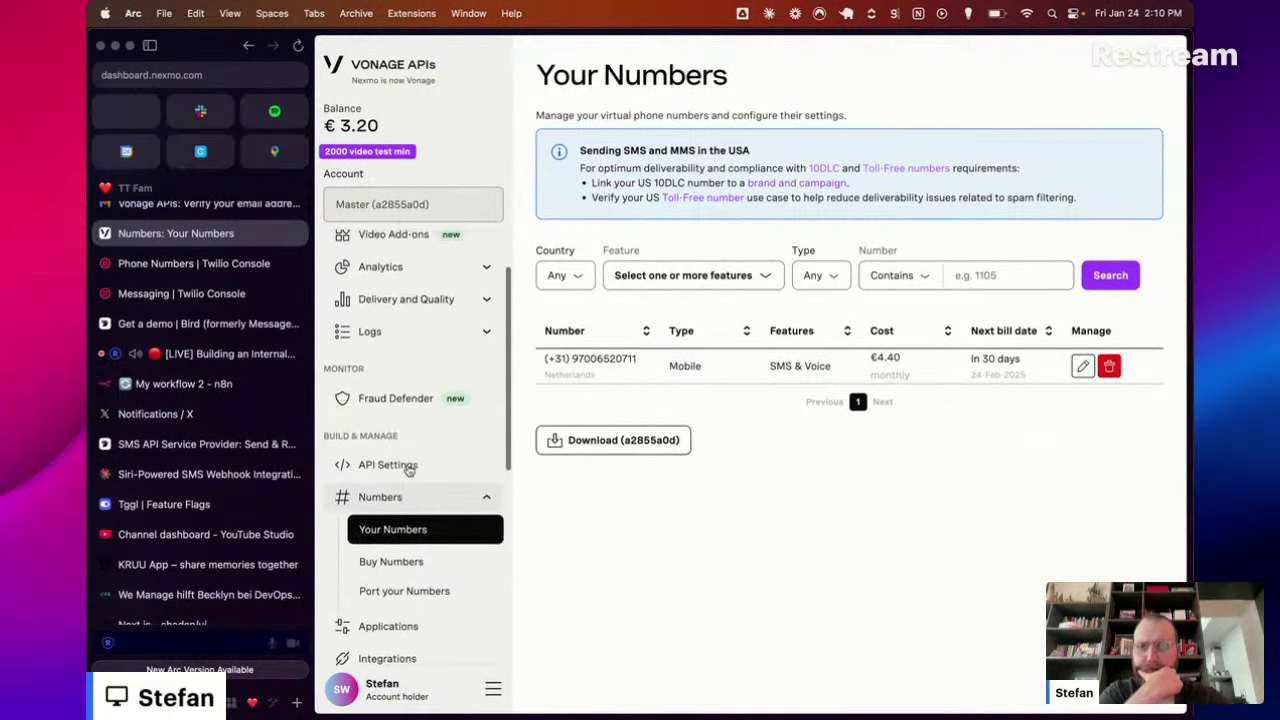
left_click(403, 566)
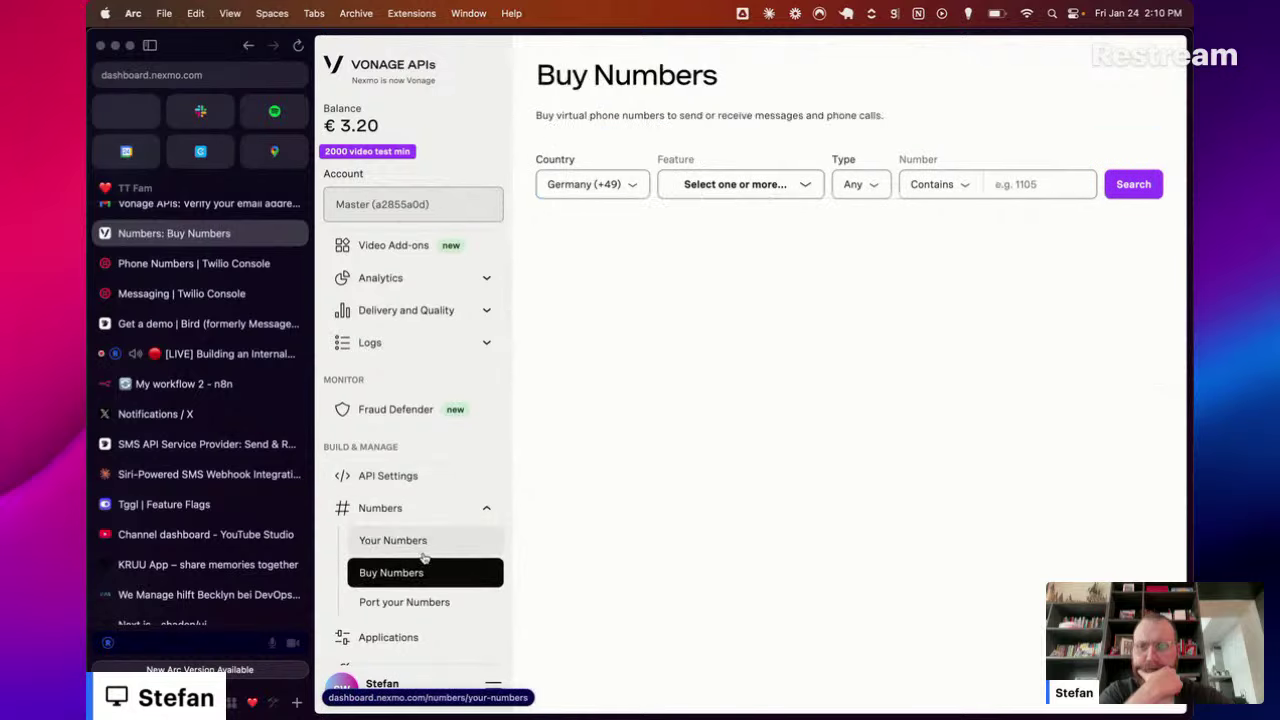
Step: Check the SMS logs by phone number, message ID, webhook and not-sent status, and view the active numbers in Twilio
left_click(398, 342)
left_click(403, 374)
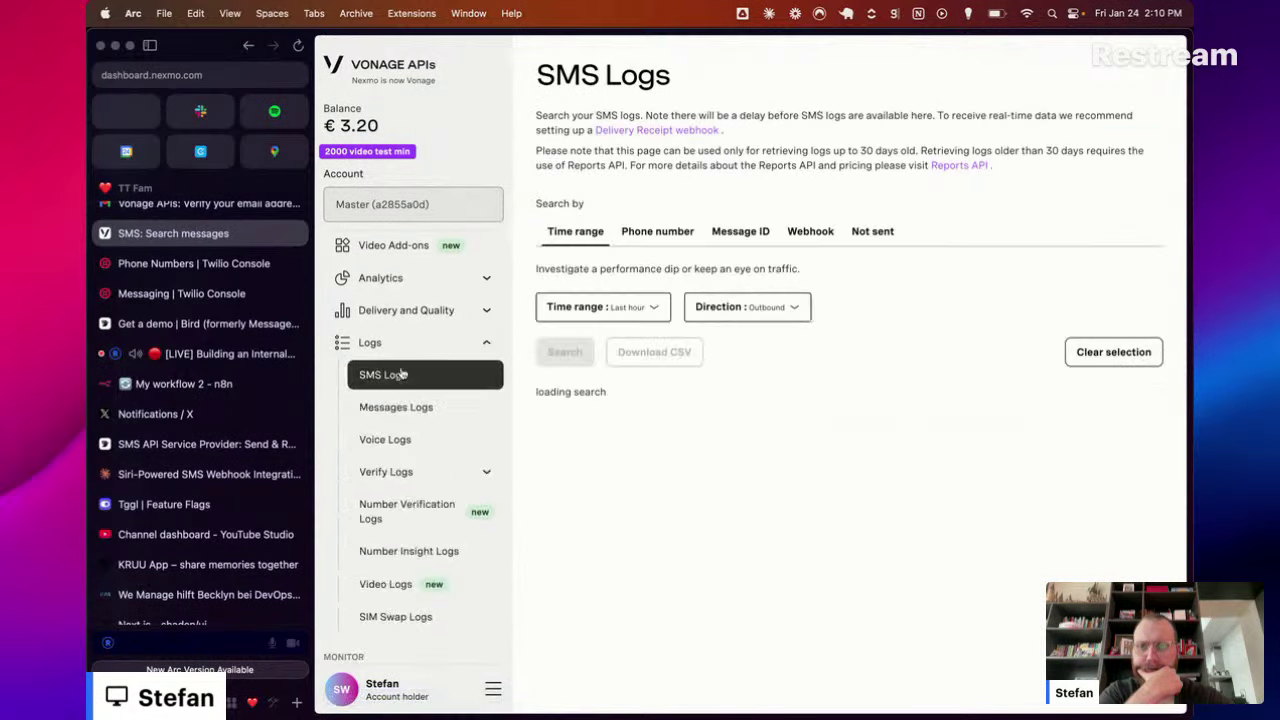
left_click(655, 231)
left_click(748, 234)
left_click(812, 234)
left_click(872, 231)
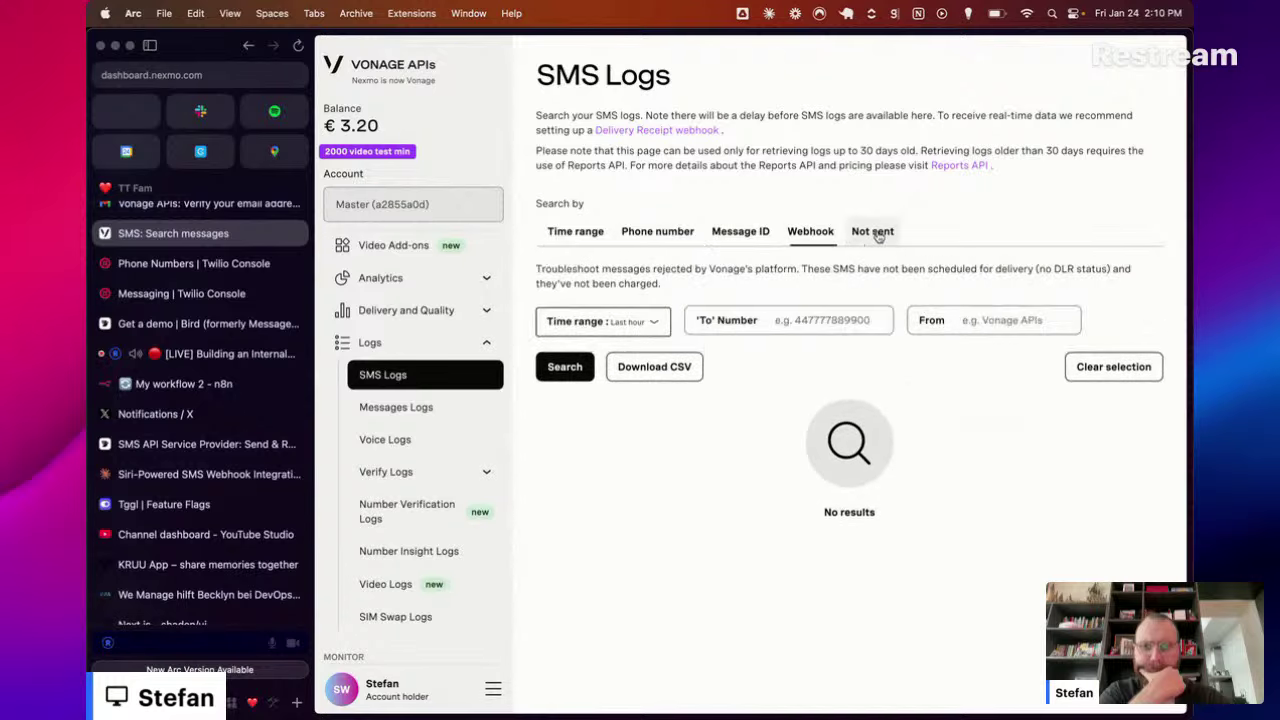
left_click(810, 231)
scroll(238, 408, "up", 3)
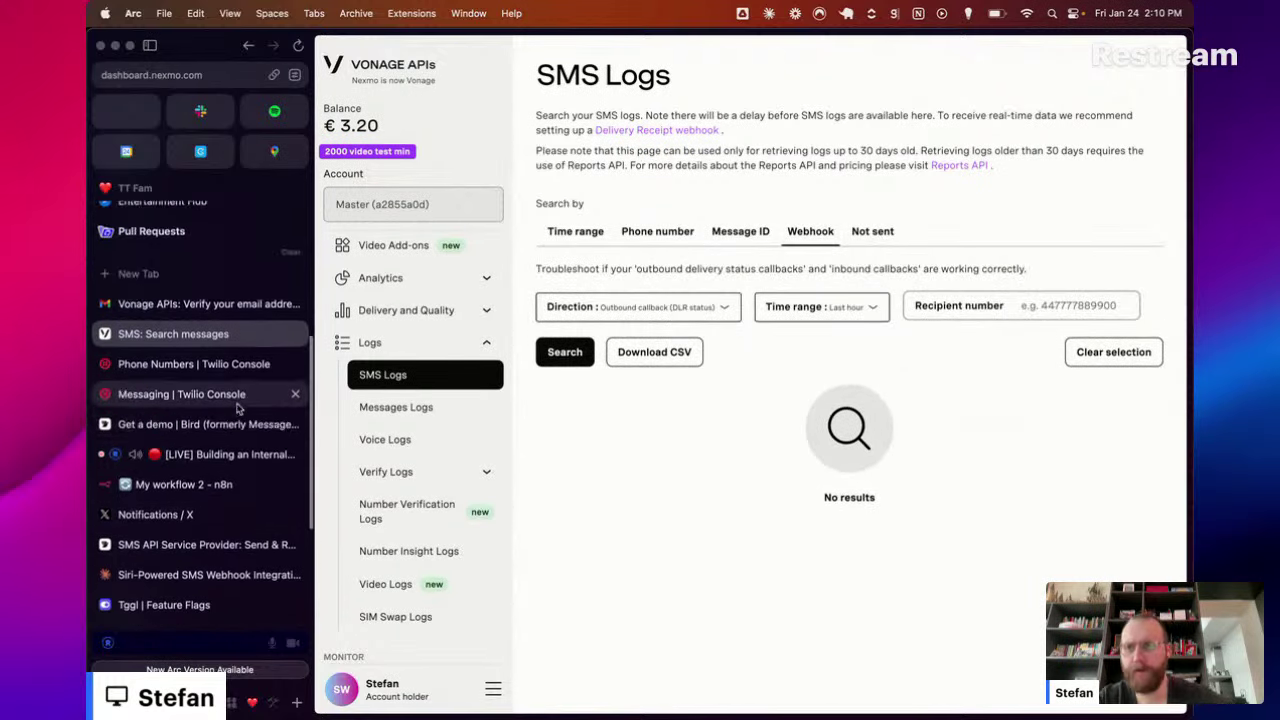
left_click(232, 374)
scroll(577, 403, "down", 2)
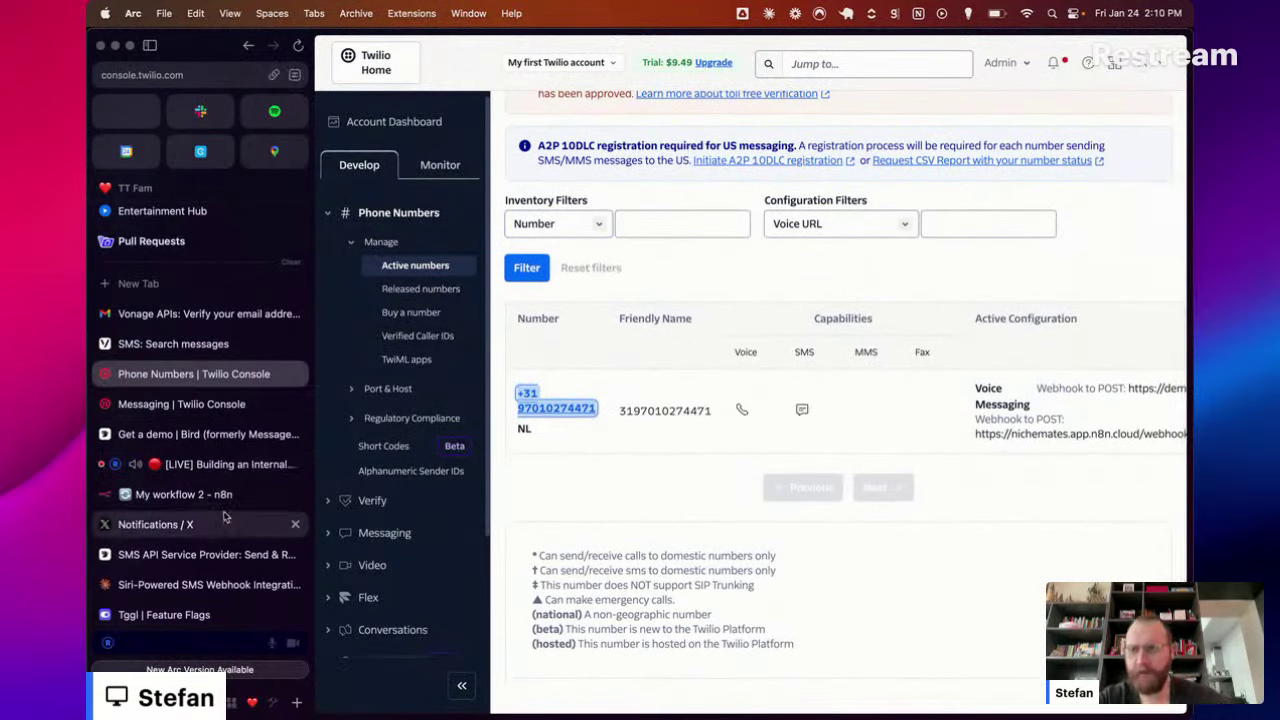
Step: Ask Claude in the Siri-Powered SMS Webhook Integration chat: "i am also not receiving webhook calls here, what could be wrong?"
left_click(240, 584)
type("i am also not receiving webhook calls here, w")
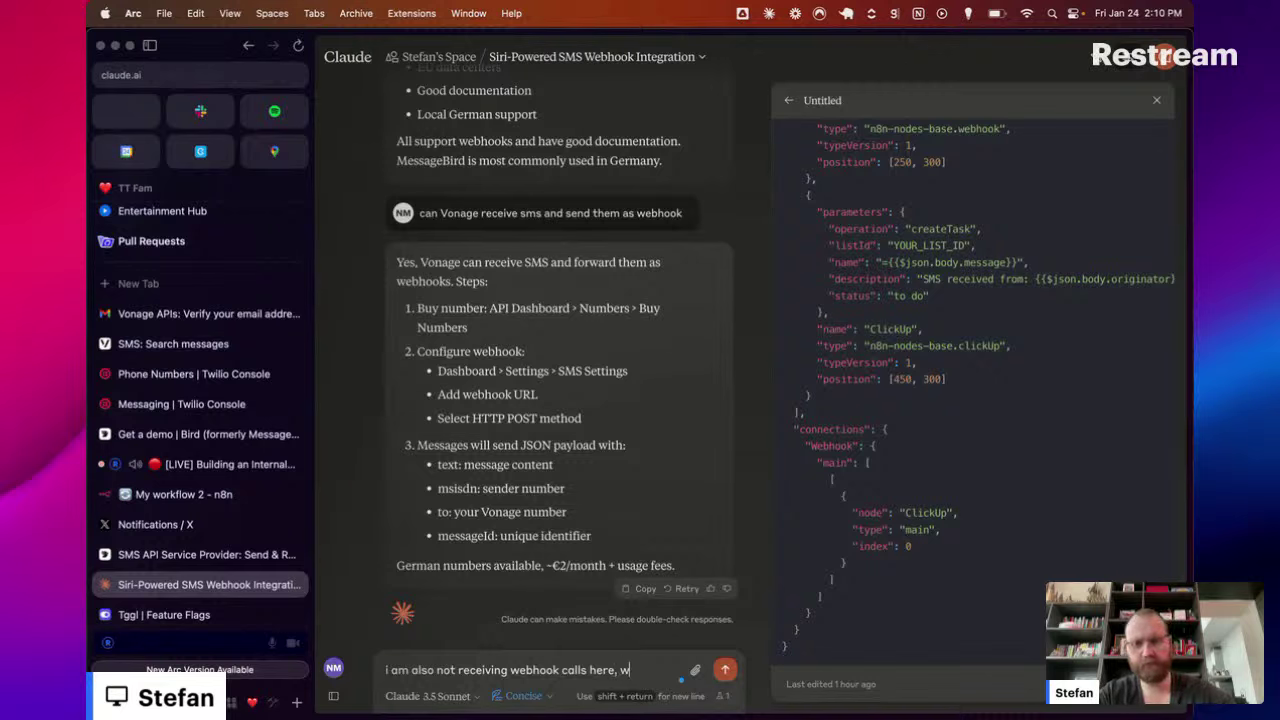
type("hat could")
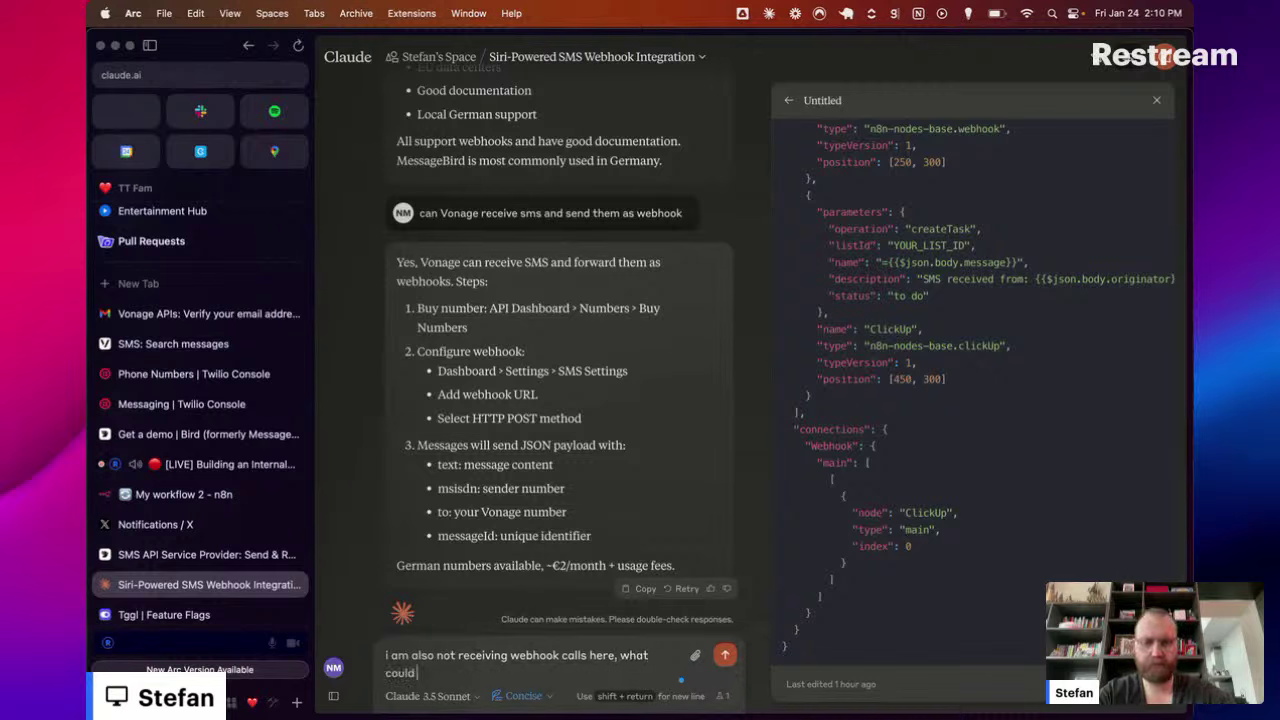
type(" be wrong?")
key("Return")
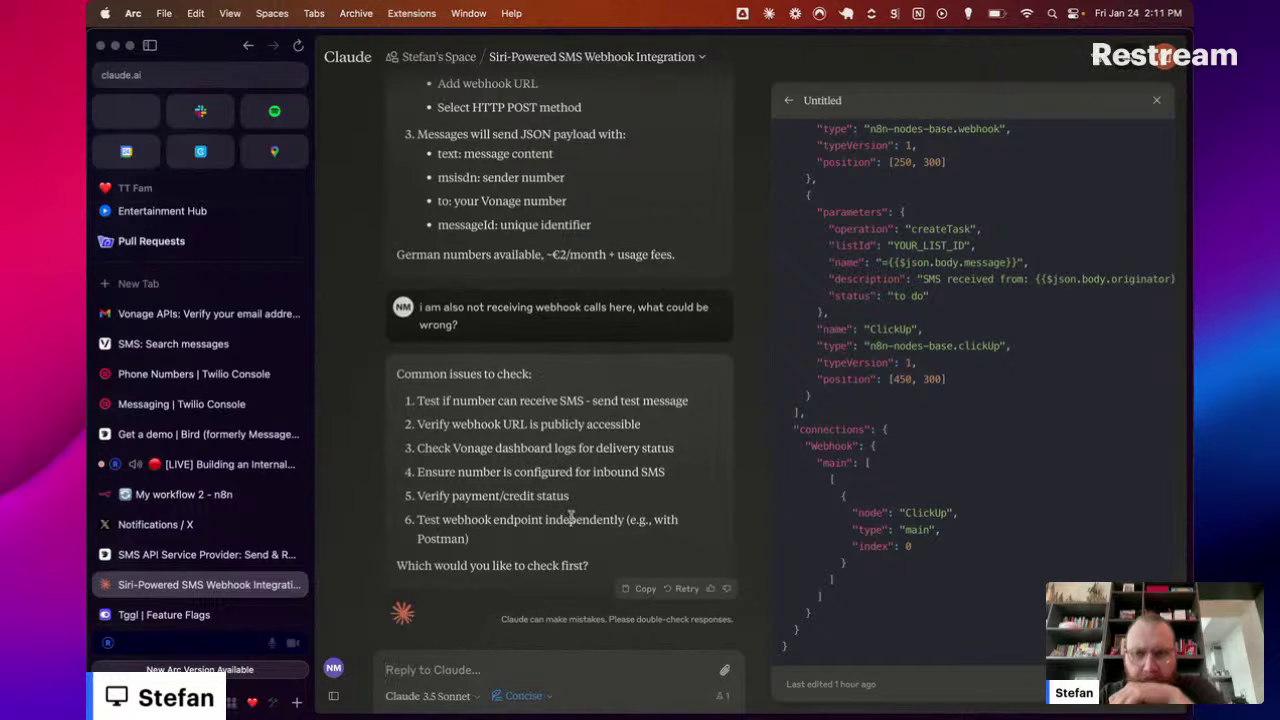
Step: Ask Claude "how do i configure it? i have a valid open webhook URL and the phone number supports SMS"
type("how do i conf")
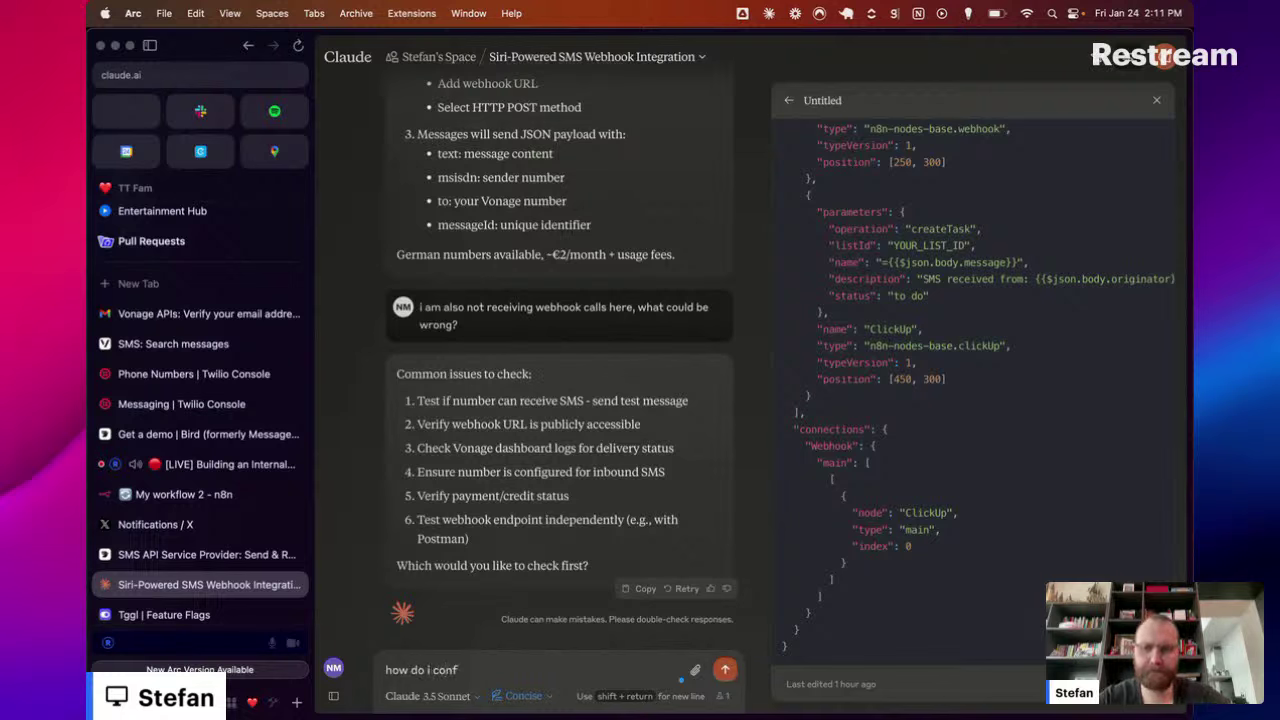
type("i have a valid")
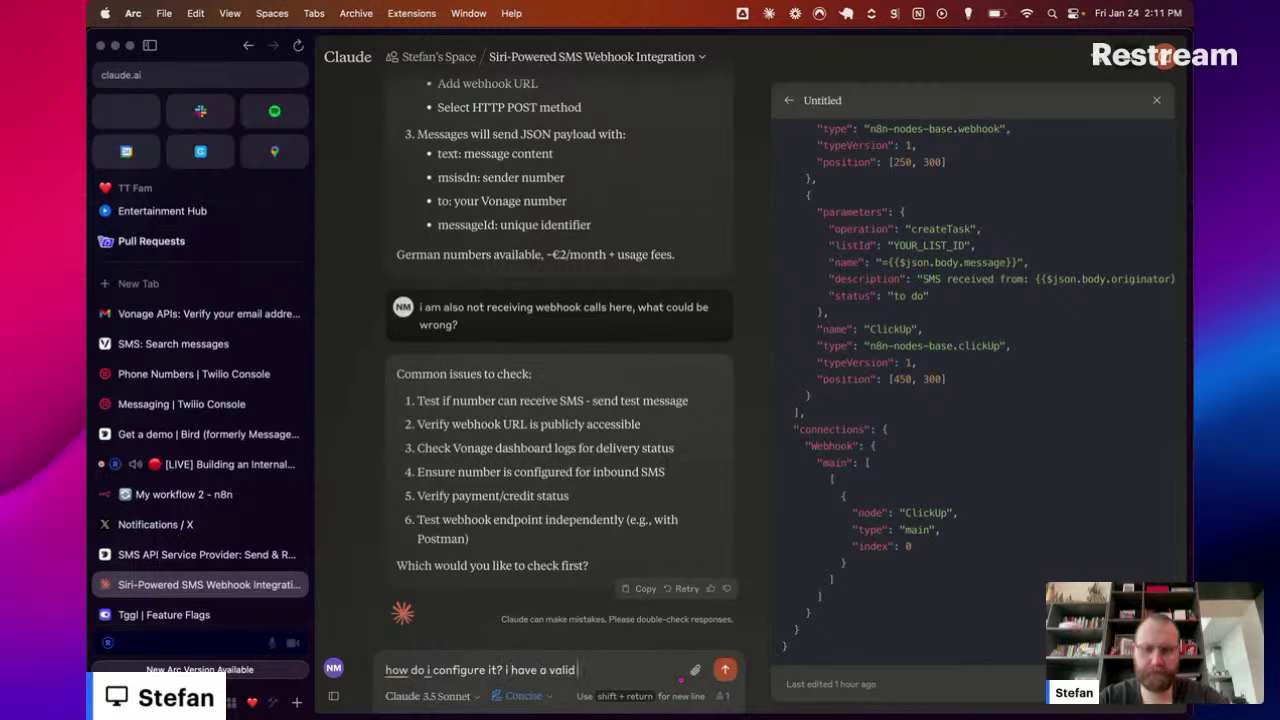
type(" open")
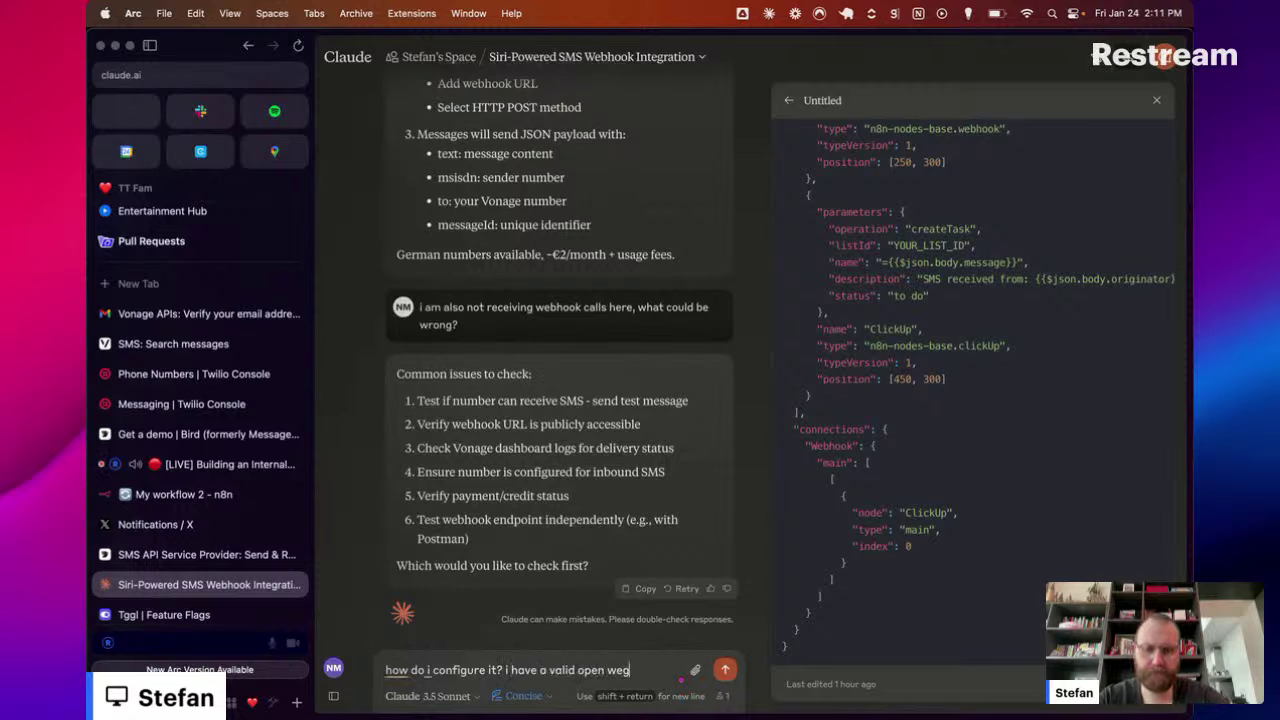
type(" webhook URL")
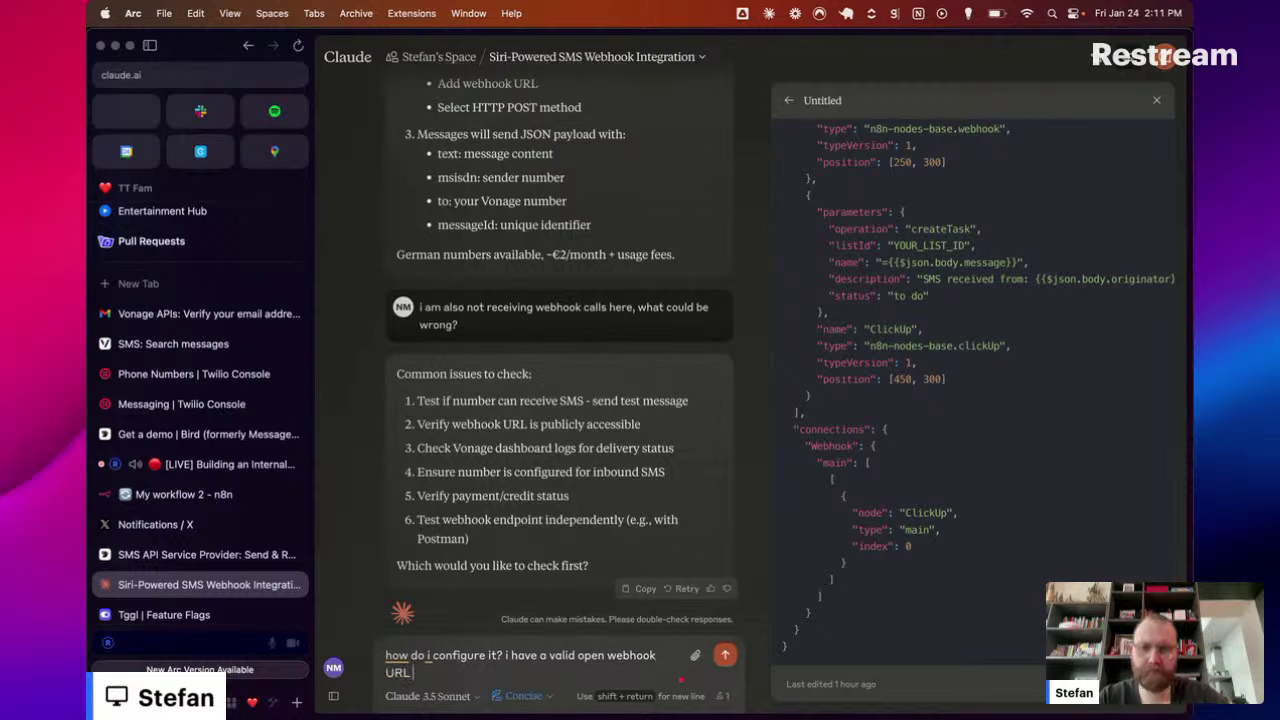
type(" and a")
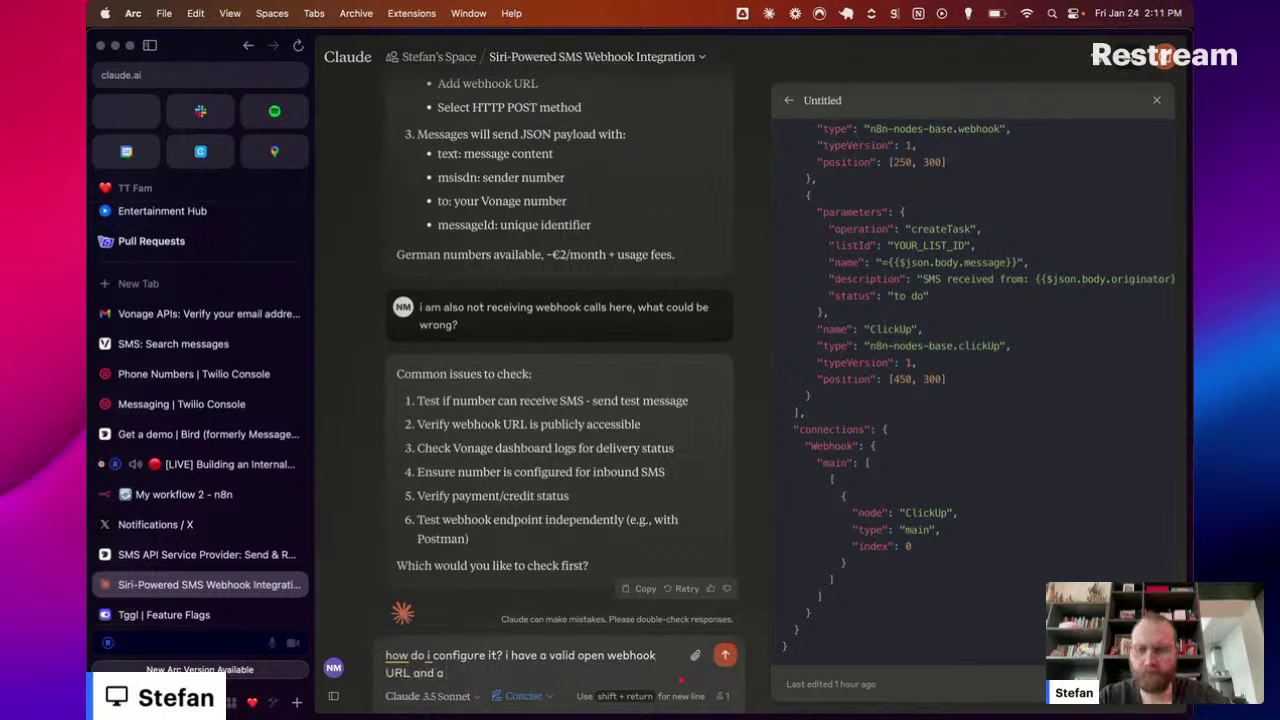
key("BackSpace")
type("the ph")
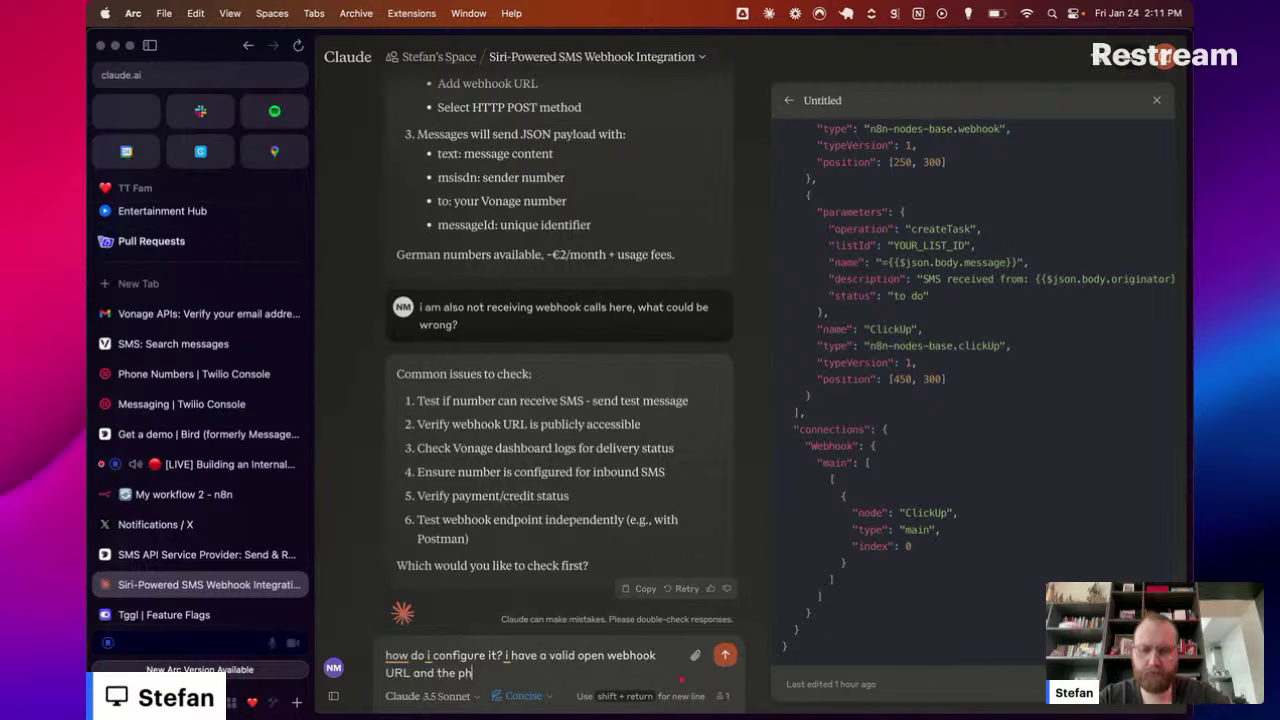
type("one number support")
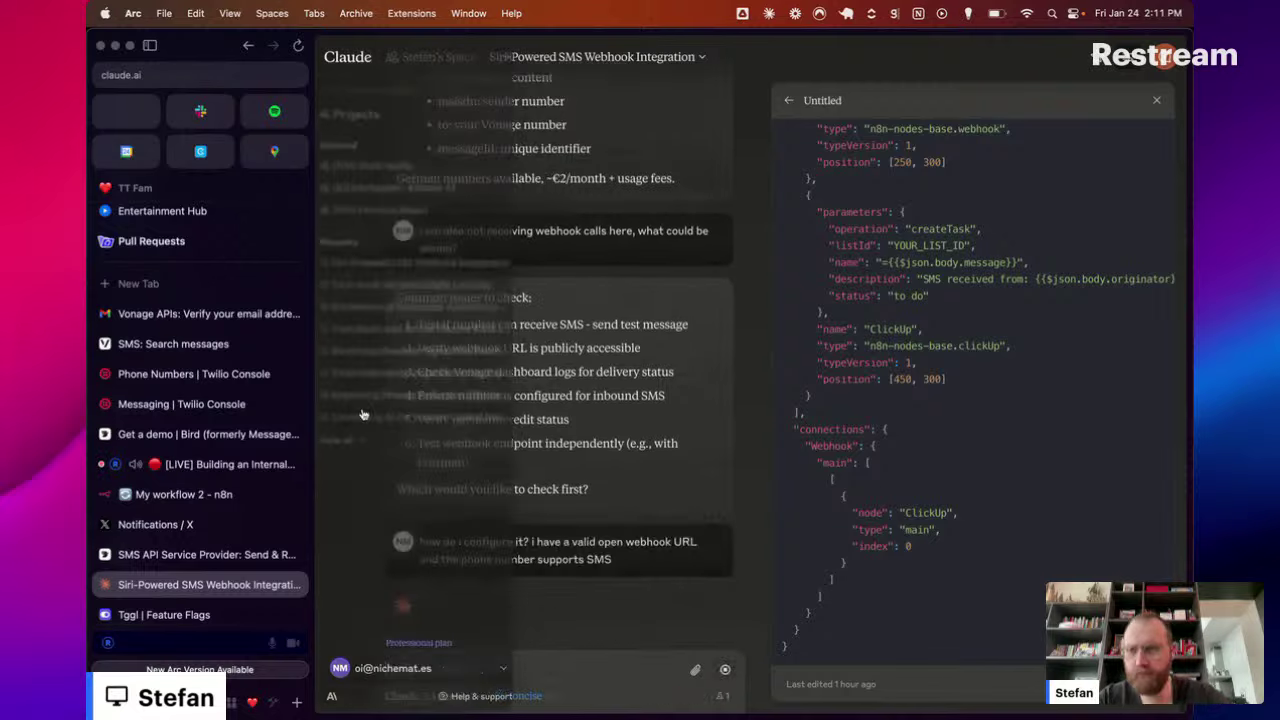
Step: Return to the Vonage dashboard and check the billing page, the SMS logs and the Messages API log searches
left_click(172, 344)
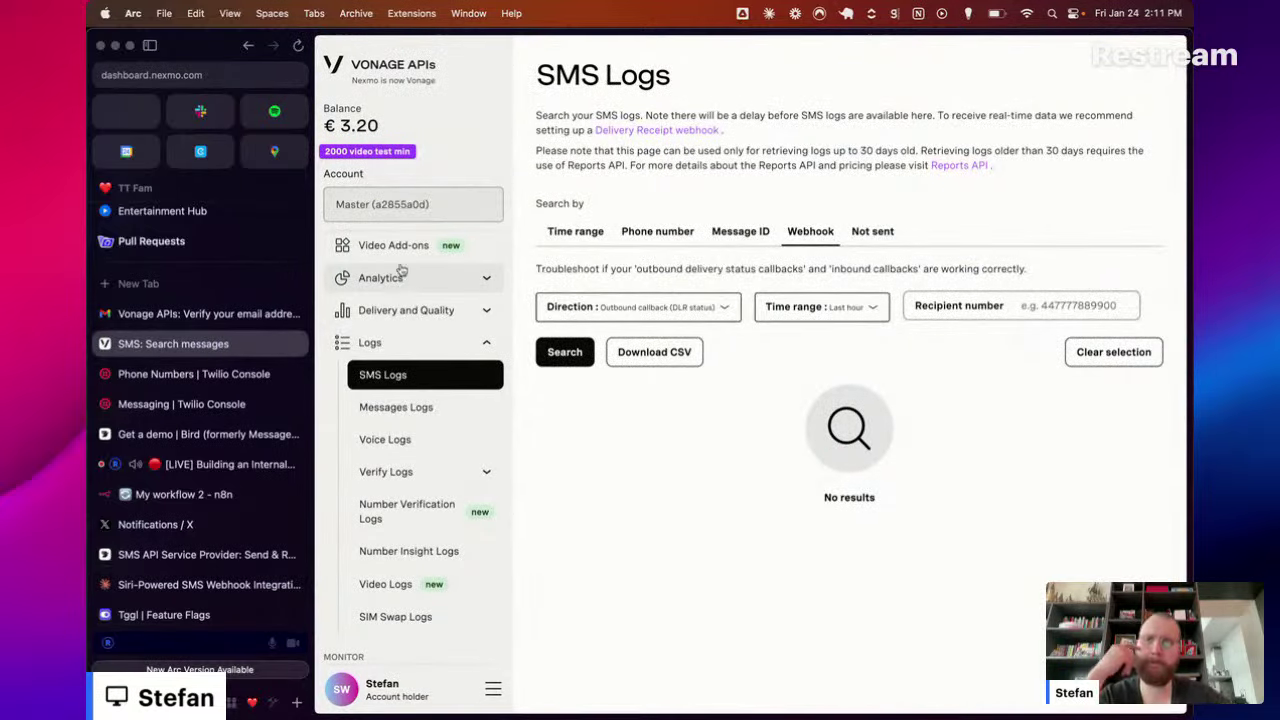
left_click(357, 117)
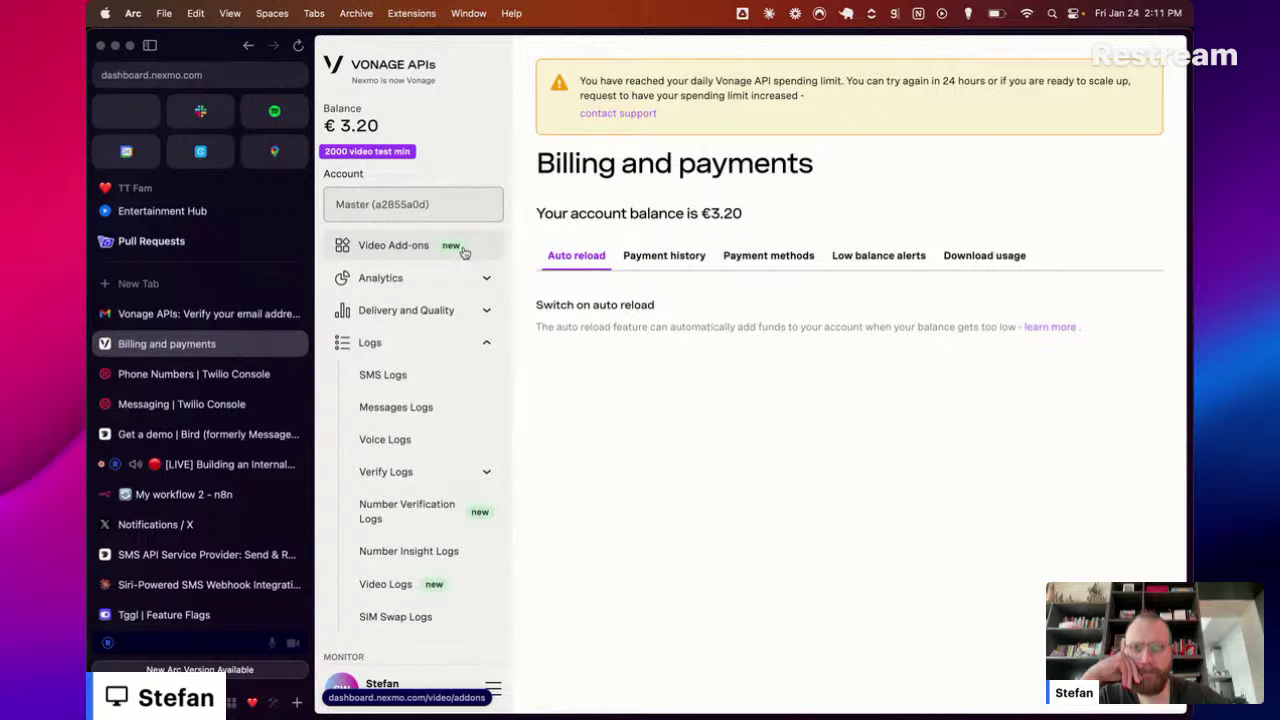
left_click(412, 374)
left_click(460, 410)
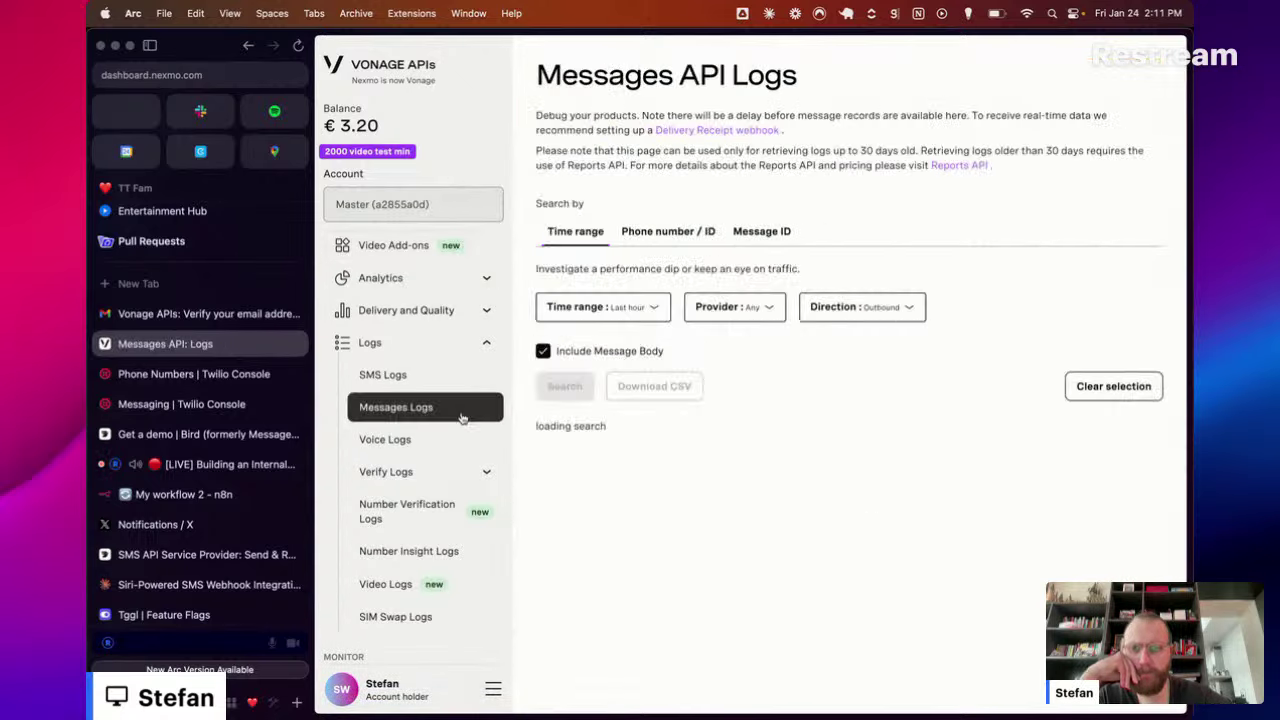
left_click(667, 231)
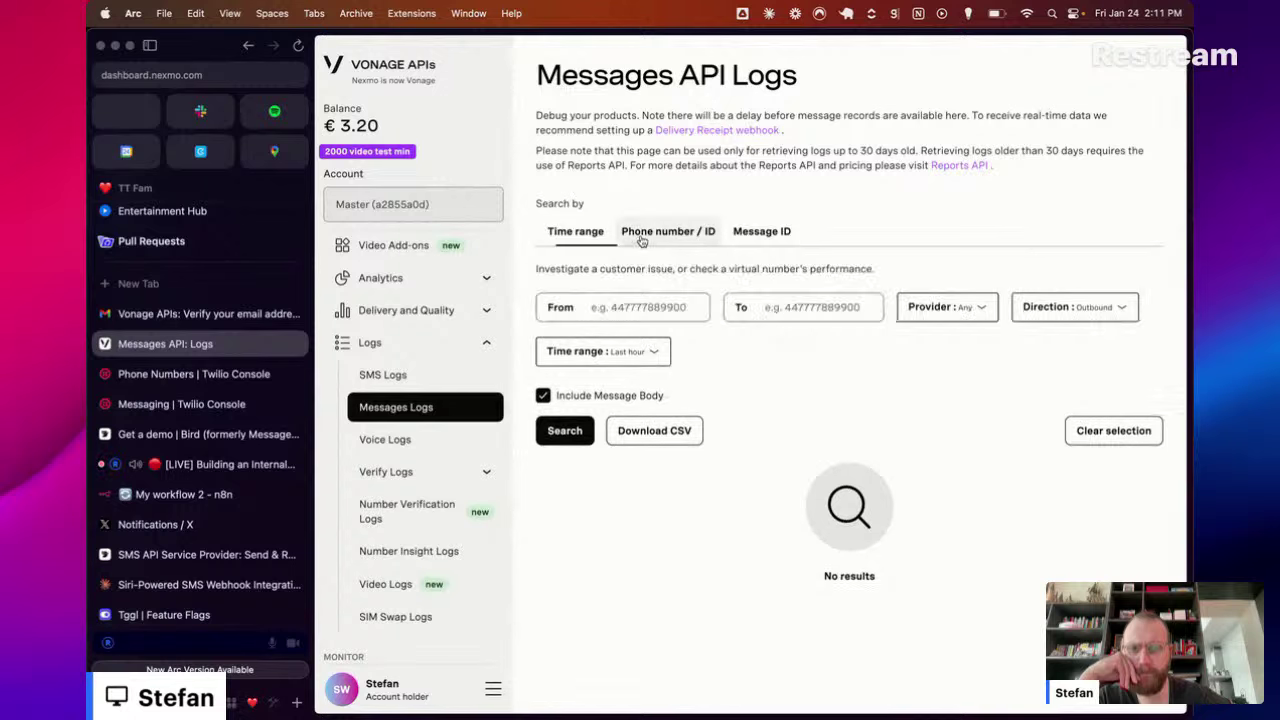
left_click(760, 231)
left_click(590, 233)
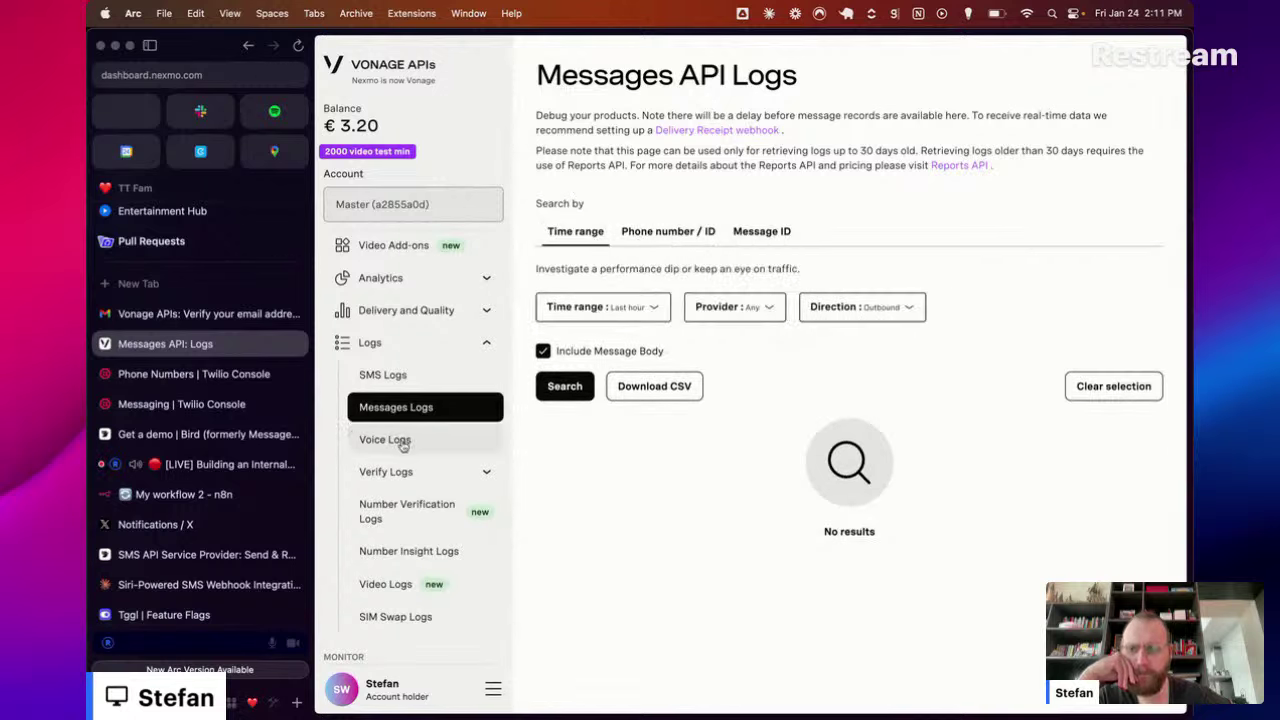
Step: Open the Vonage API settings to view the SMS and inbound webhook configuration
scroll(403, 447, "down", 4)
scroll(403, 447, "down", 8)
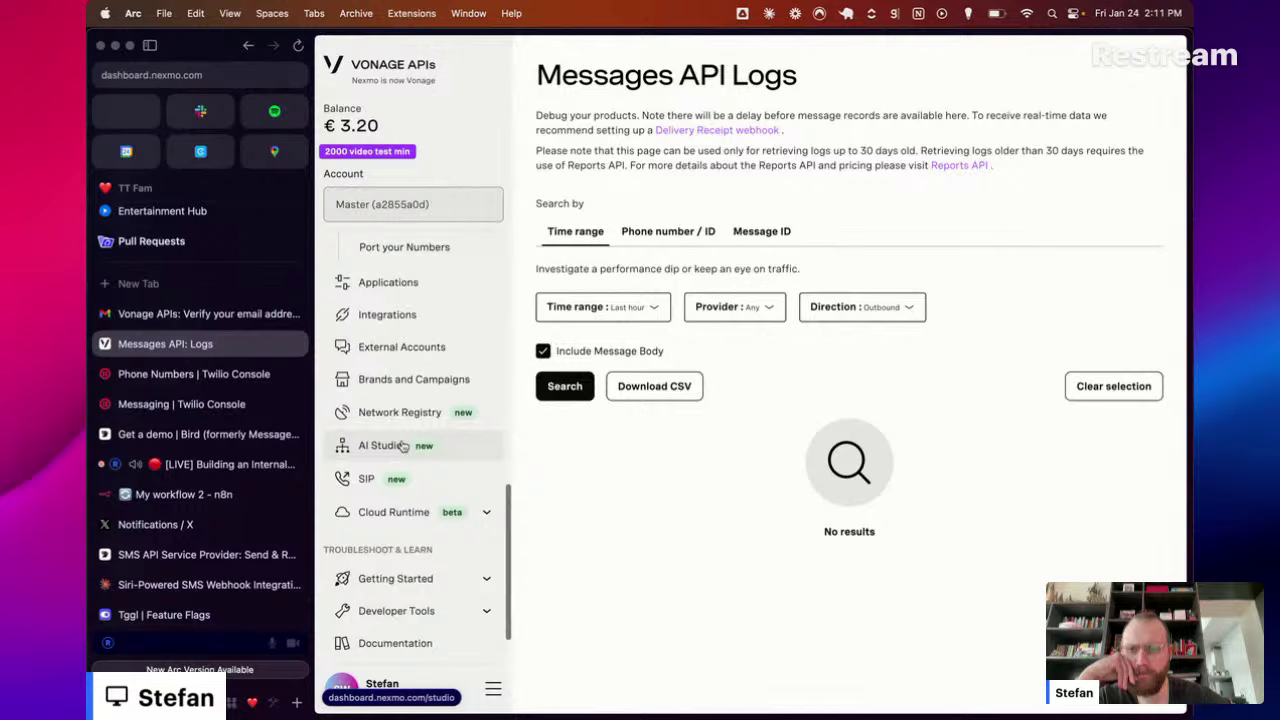
scroll(410, 390, "up", 3)
left_click(388, 272)
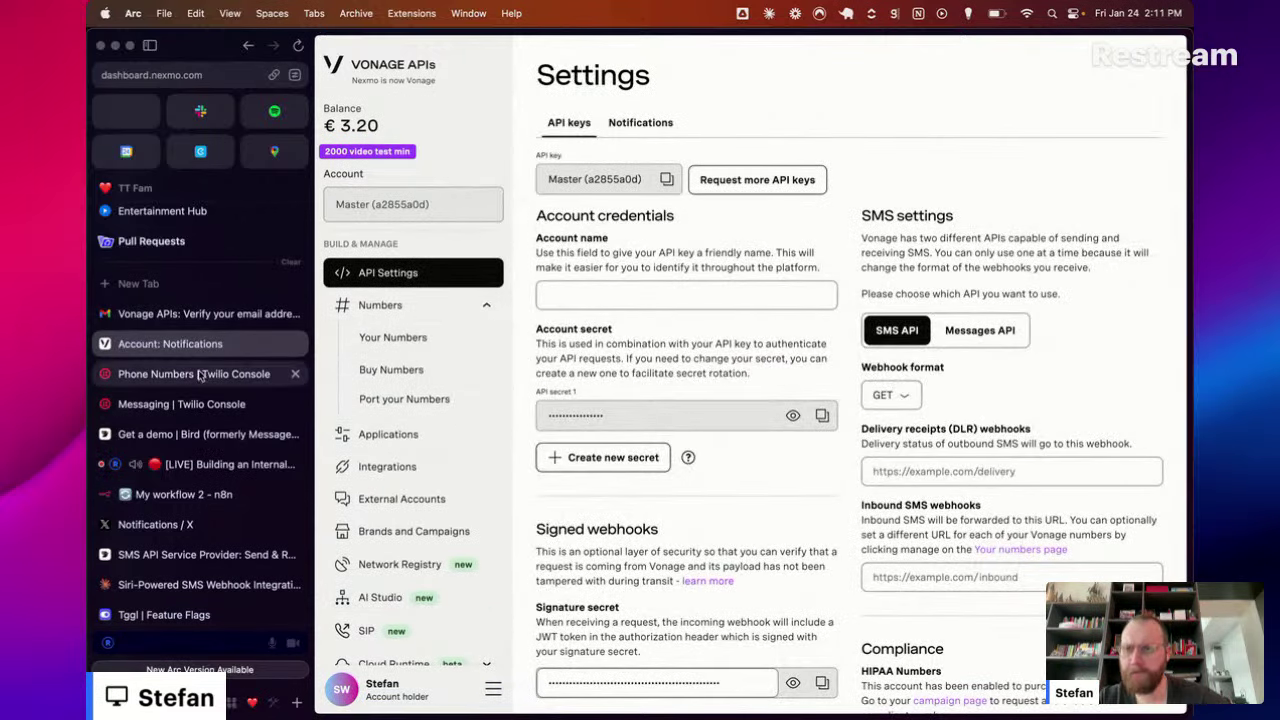
Step: Start listening for a test event on the Webhook node in the n8n workflow My workflow 2 and copy its test URL
scroll(222, 498, "down", 2)
left_click(238, 431)
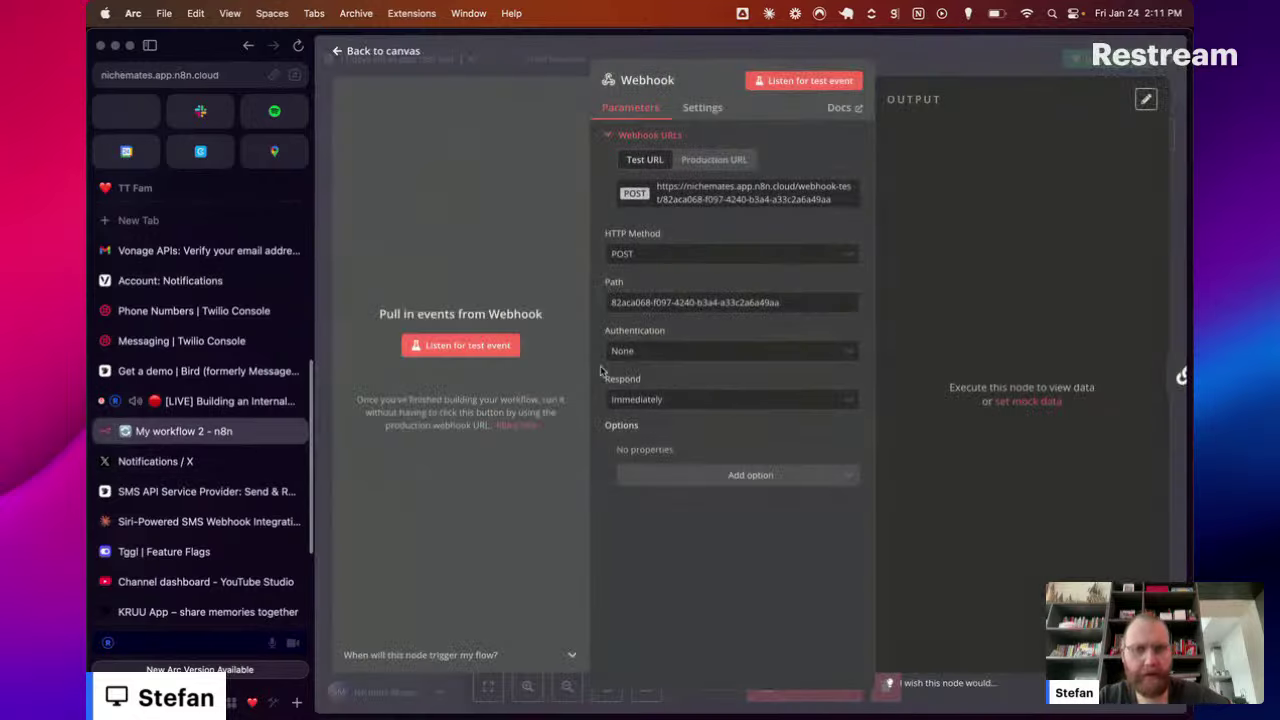
left_click(796, 84)
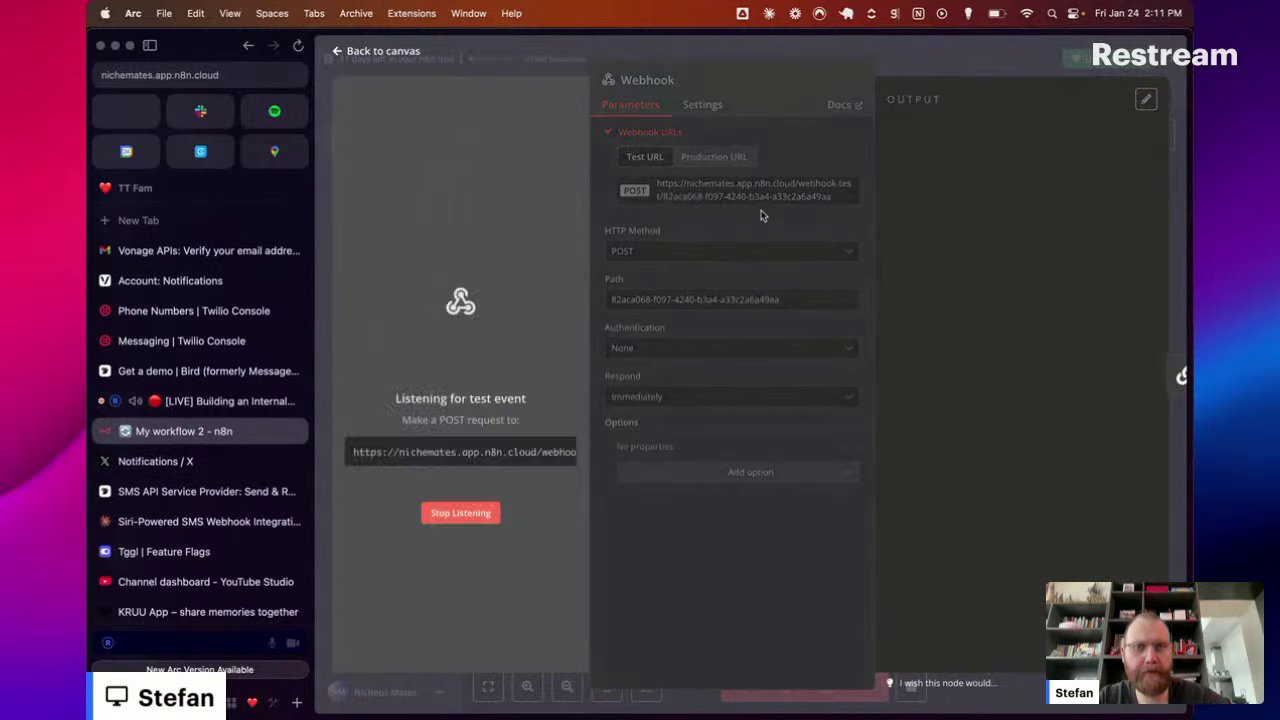
left_click(536, 450)
key("super+Tab")
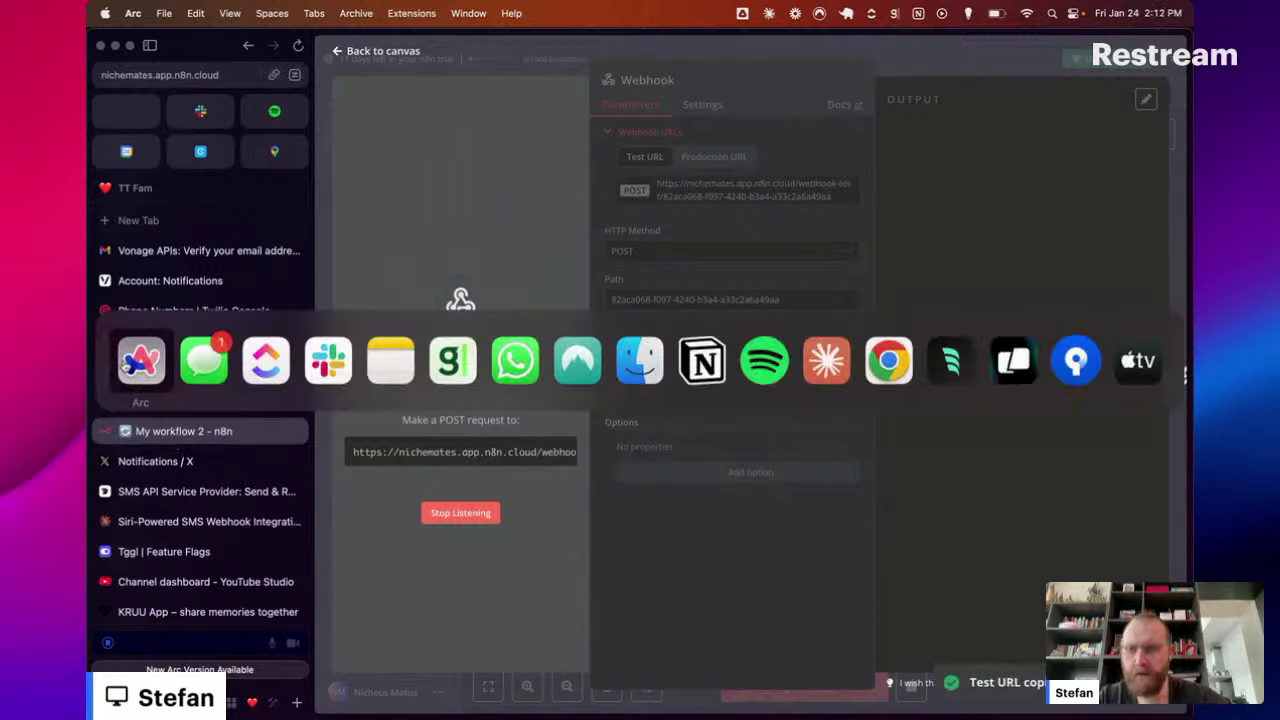
key("super+t")
type("post")
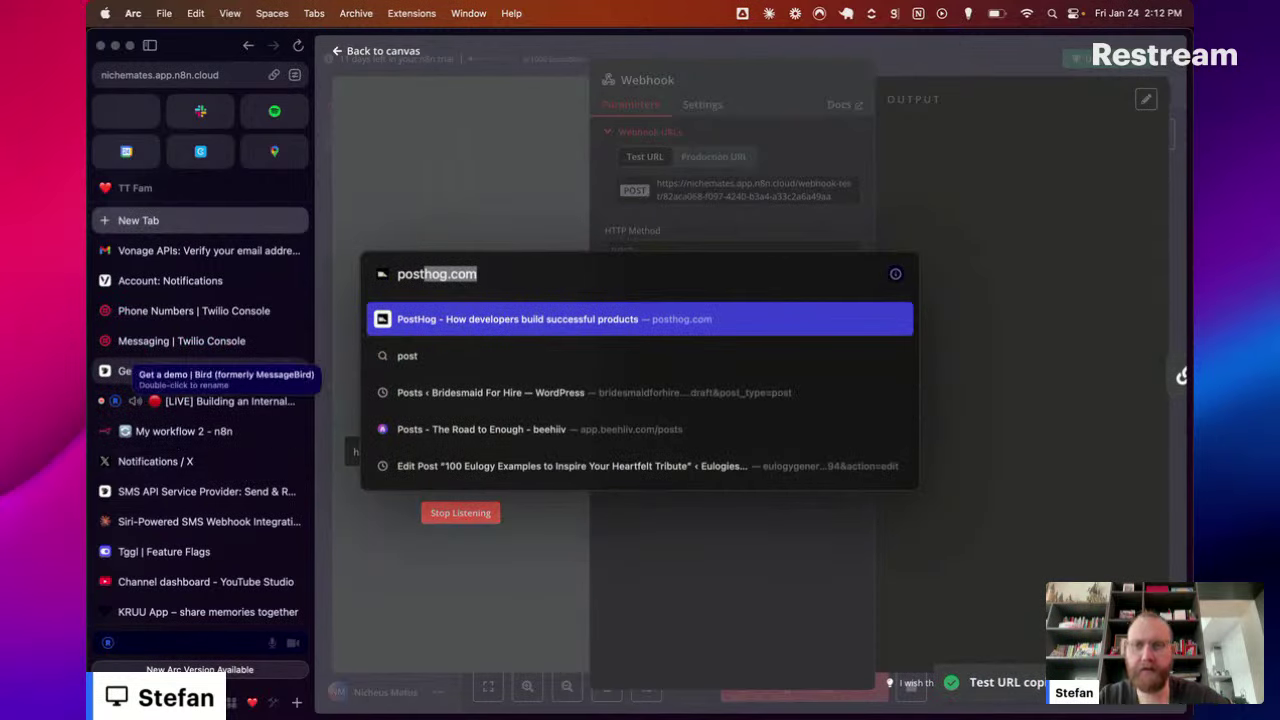
key("BackSpace")
key("BackSpace")
key("BackSpace")
key("BackSpace")
key("BackSpace")
Step: Switch to the Postman app with a blank untitled request
key("super+space")
type("post")
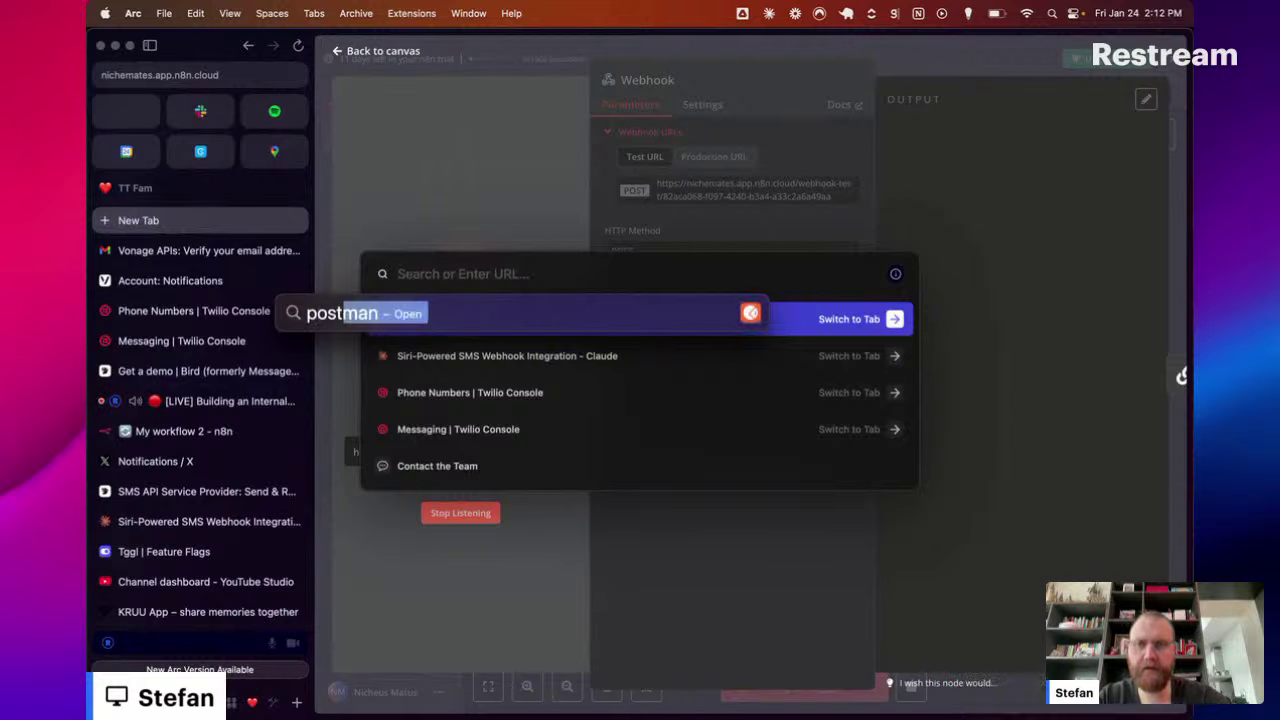
key("Escape")
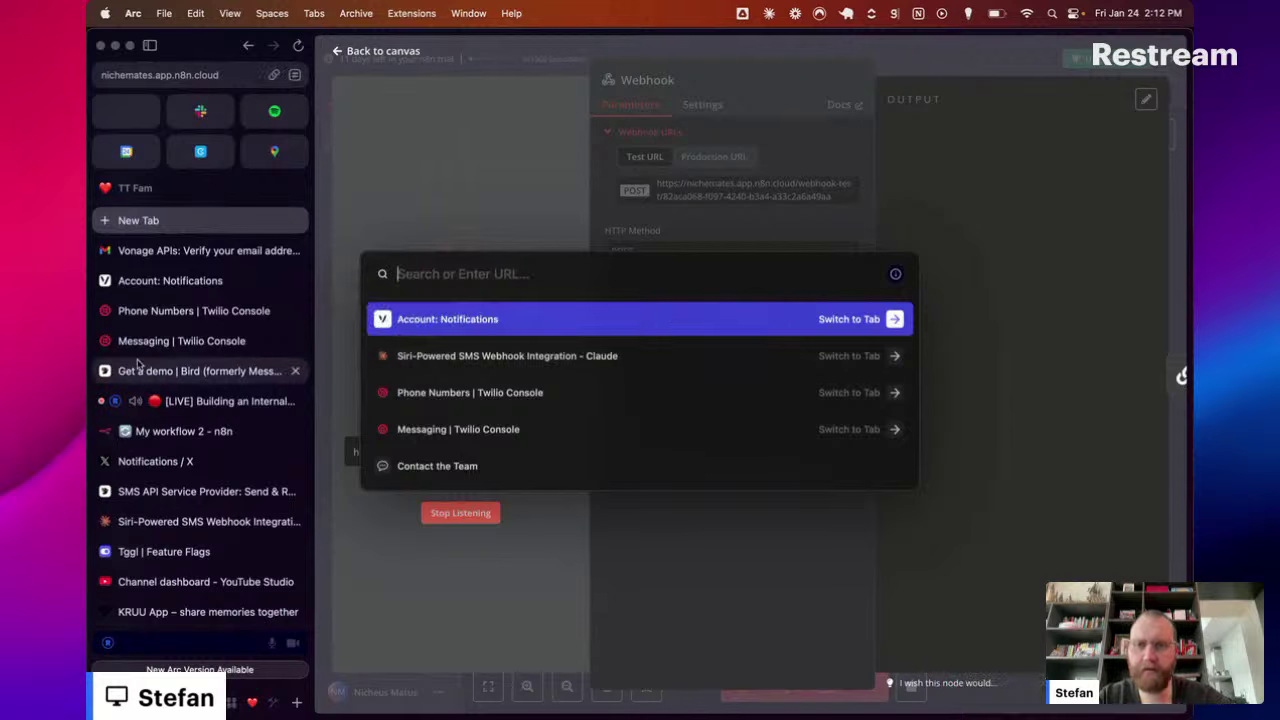
left_click(464, 217)
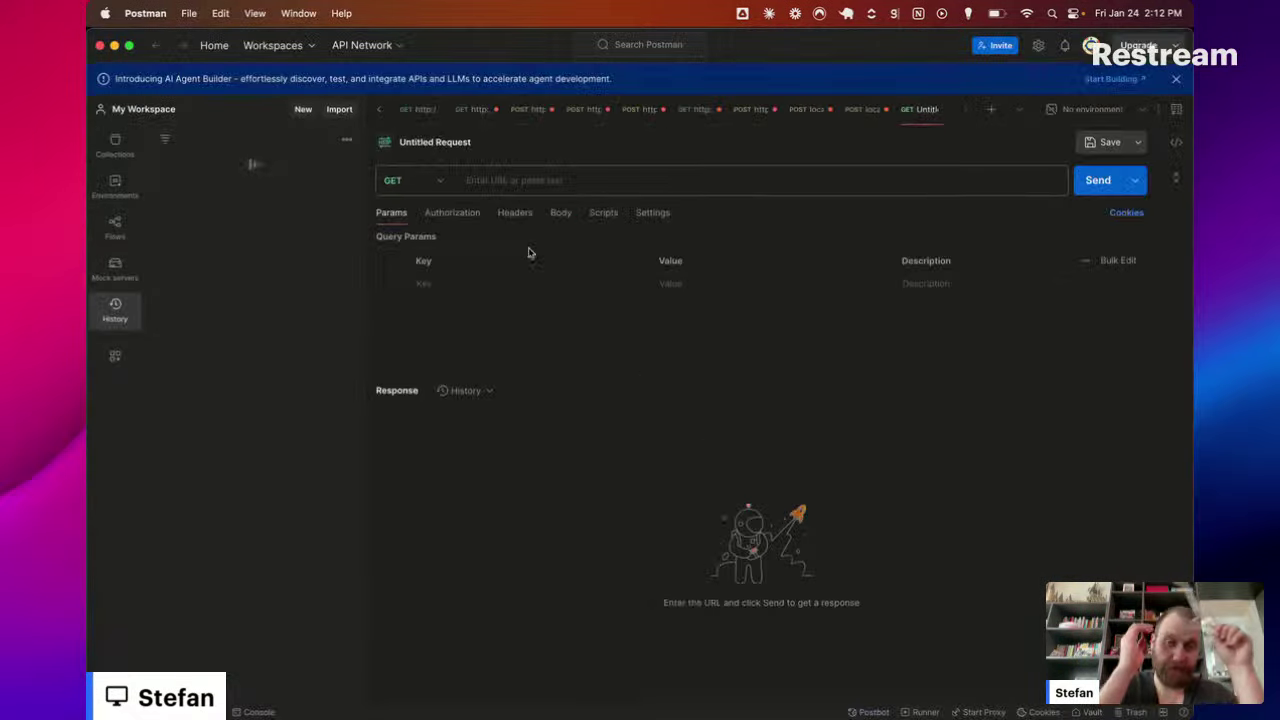
Step: Create a new request with the POST method addressed to the copied n8n webhook test URL
key("super+l")
key("super+v")
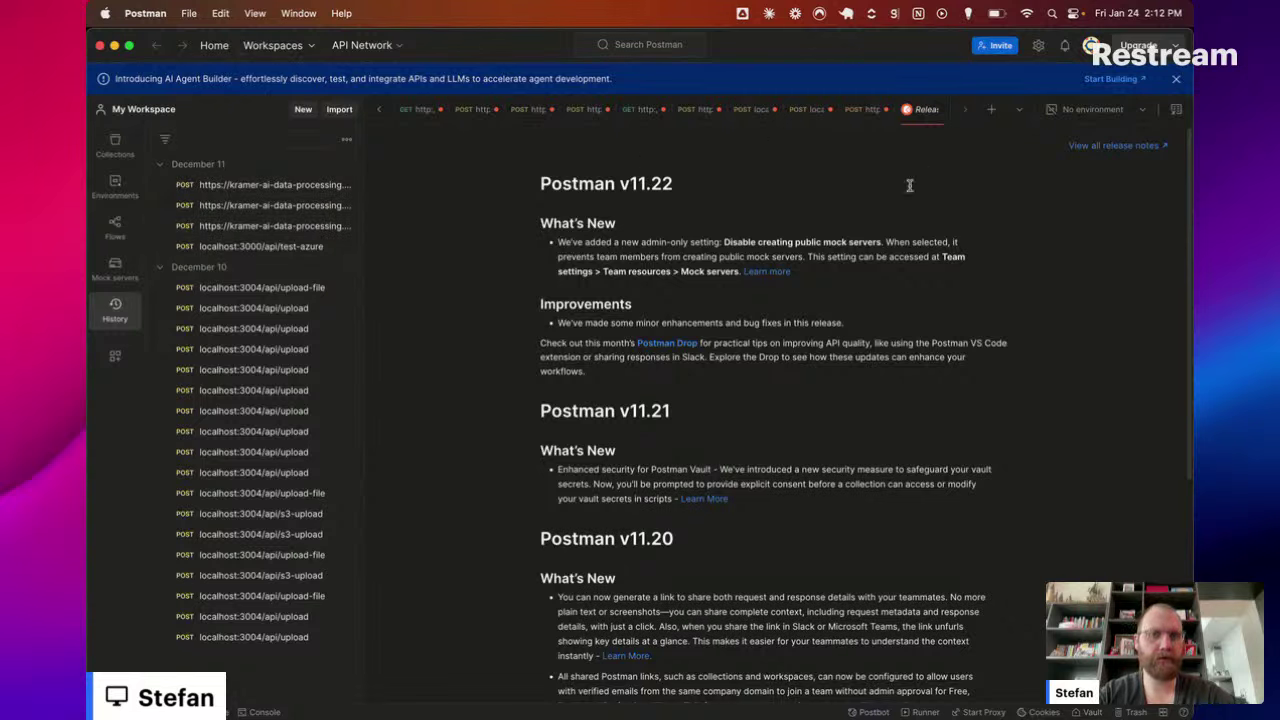
key("super+t")
left_click(448, 182)
left_click(433, 237)
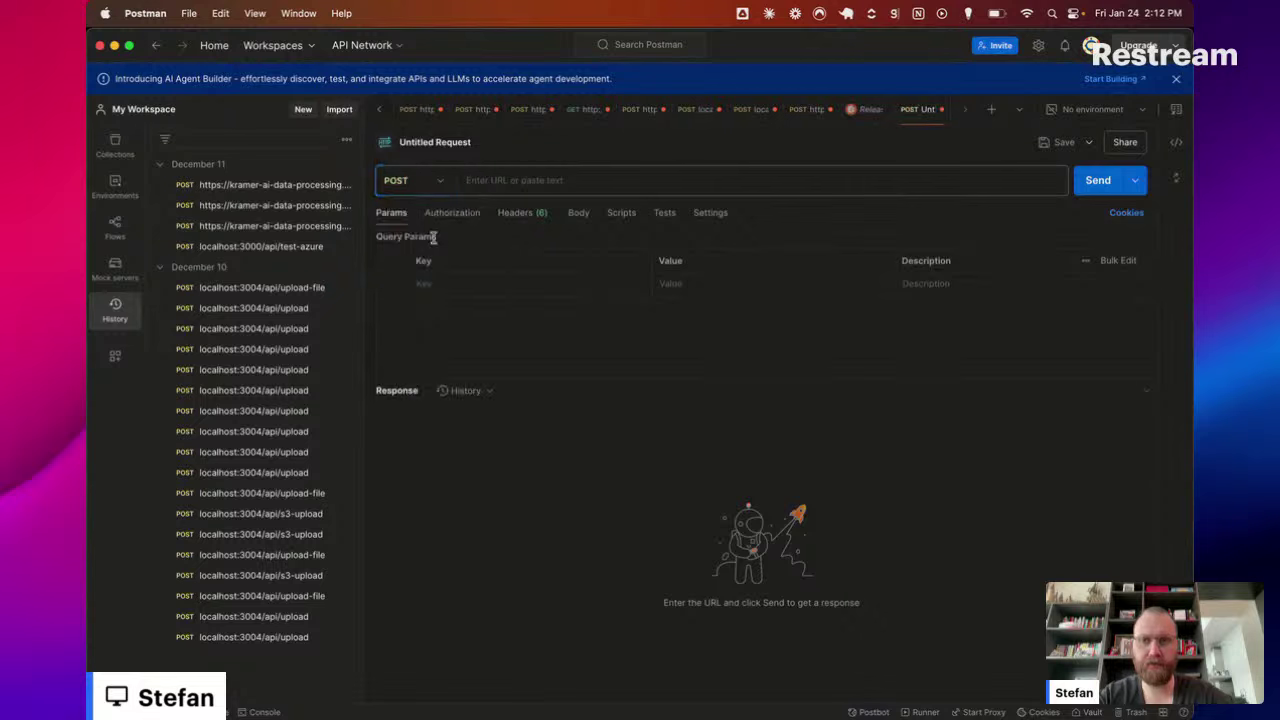
key("super+v")
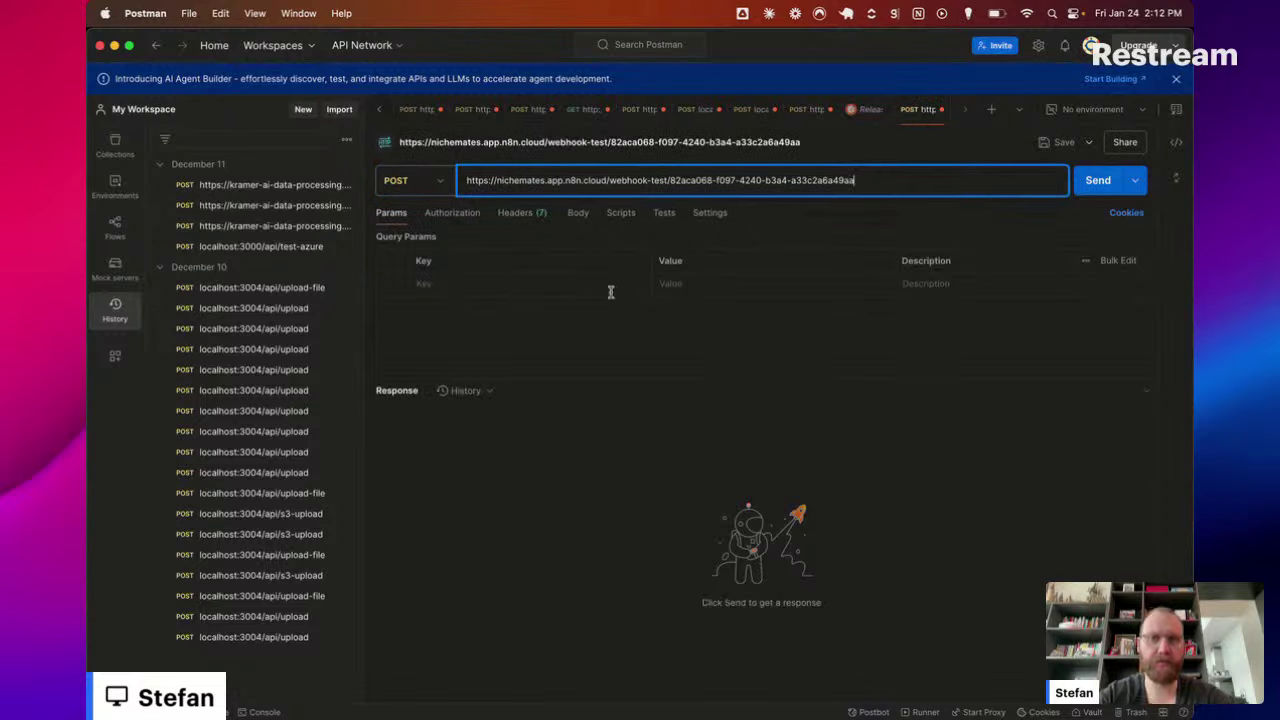
Step: Set the request body to raw JSON and begin an object with a "mesage" key
left_click(577, 213)
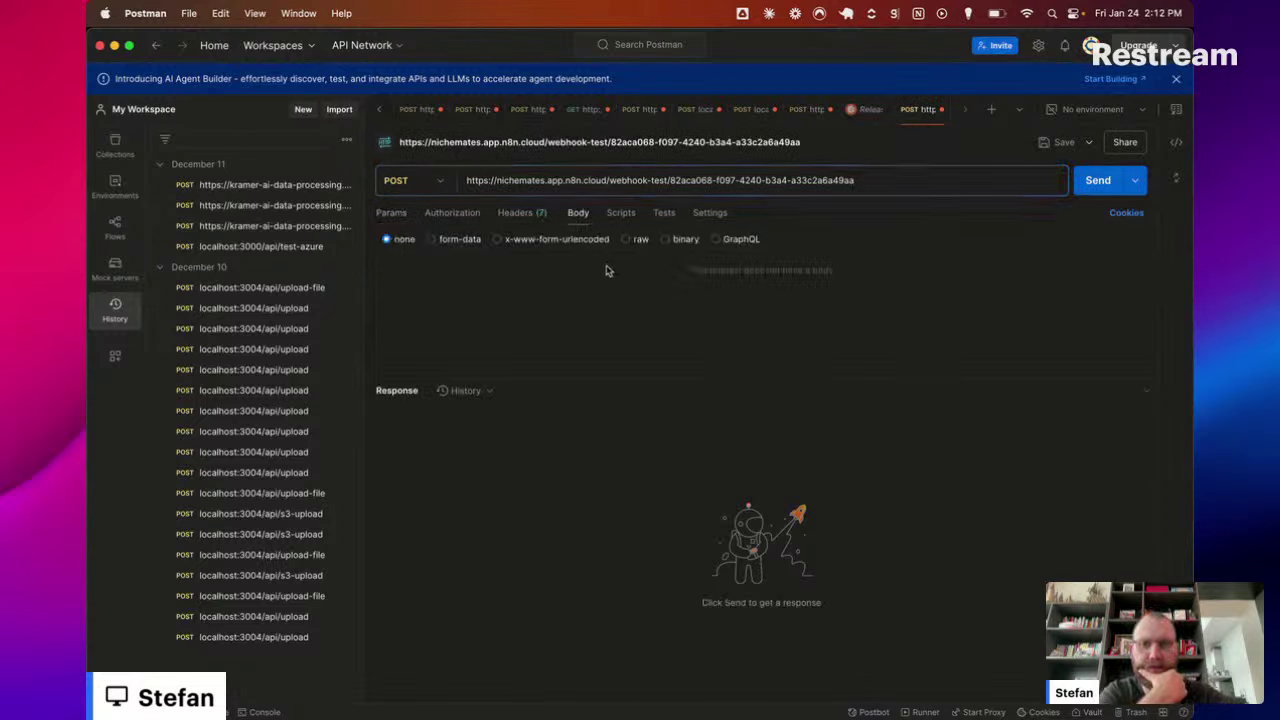
left_click(636, 241)
left_click(743, 306)
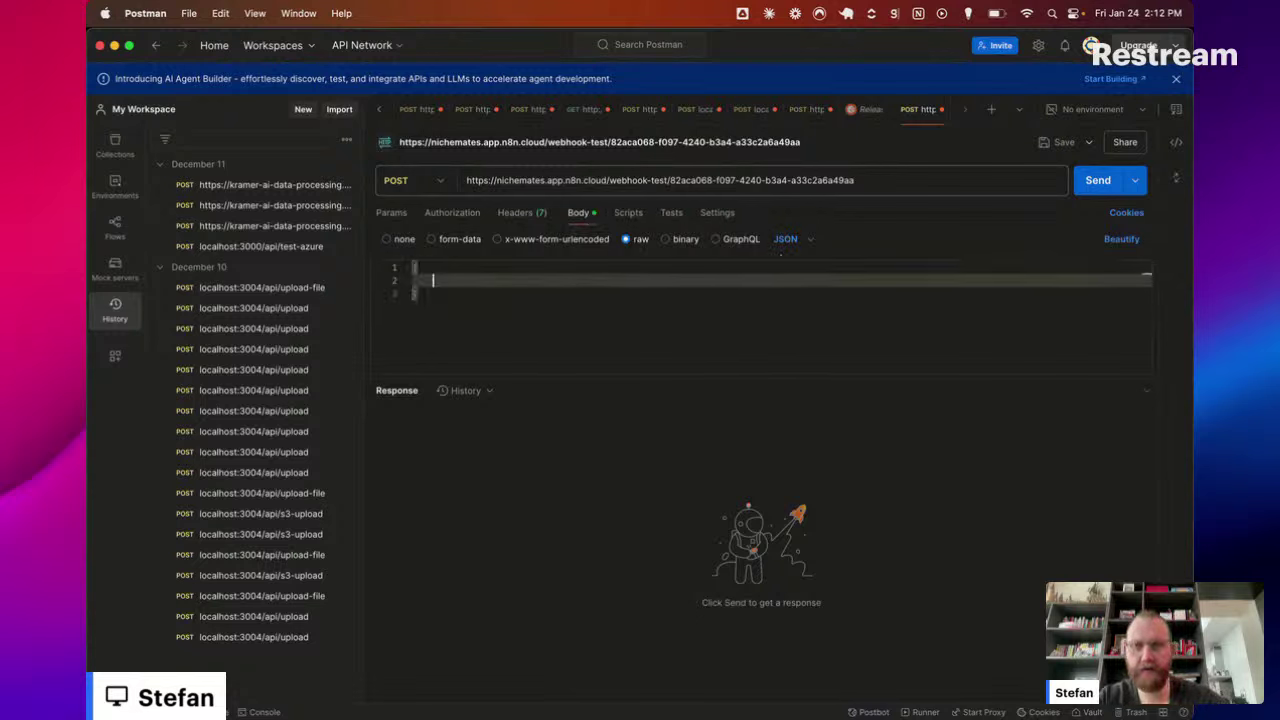
type("{")
key("Return")
type("\"mesage")
Step: Switch to the Siri-Powered SMS Webhook Integration chat in Claude and ask "how does an example payload look for a webhook call"
key("super+Tab")
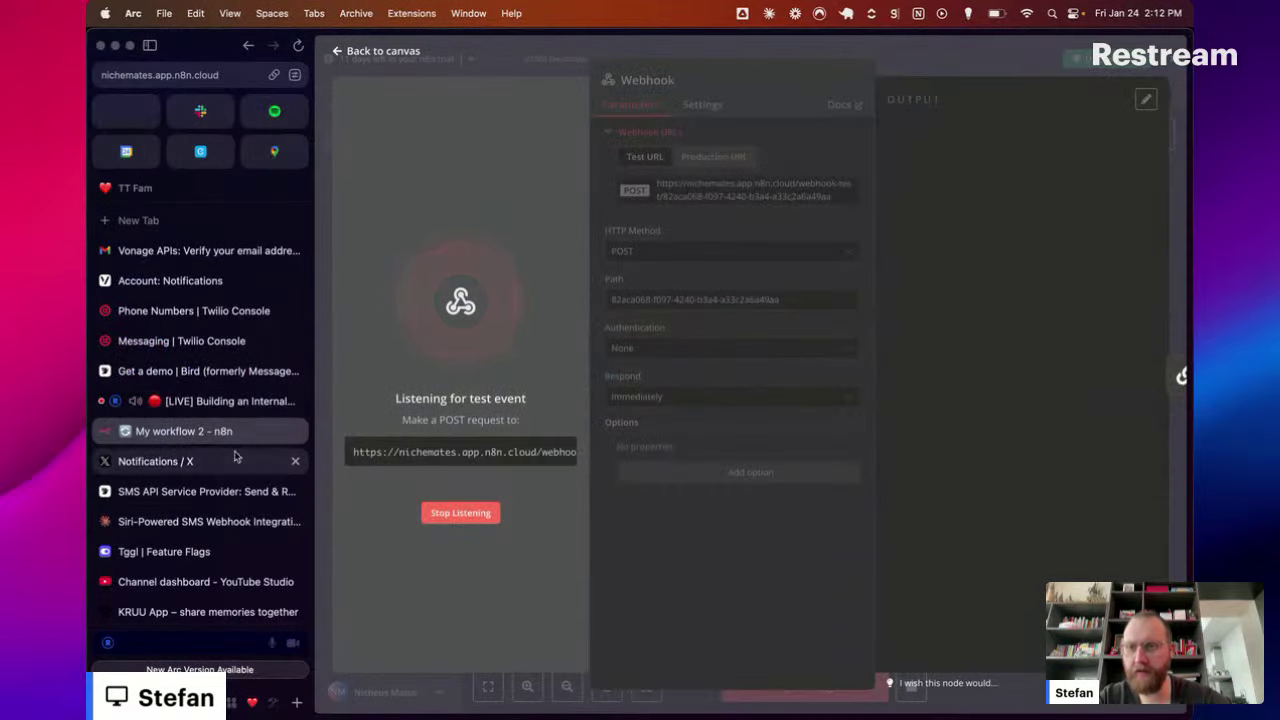
left_click(245, 521)
type("how does an")
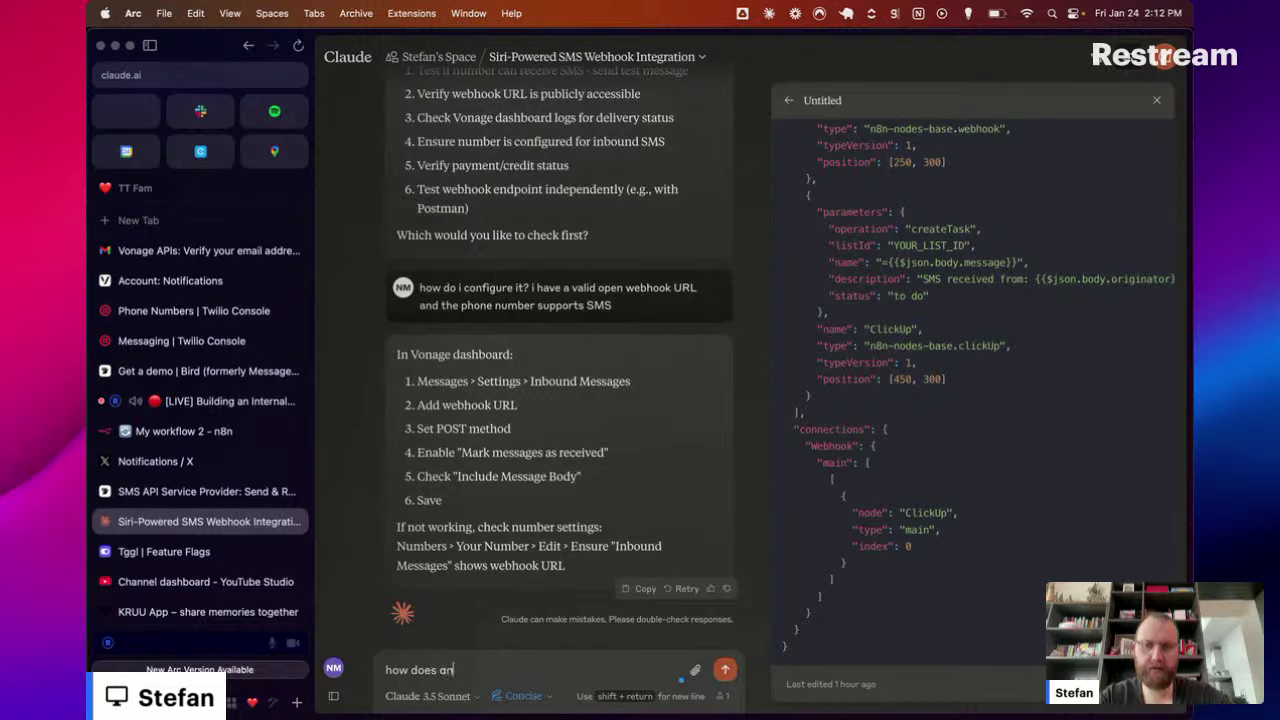
type(" example p")
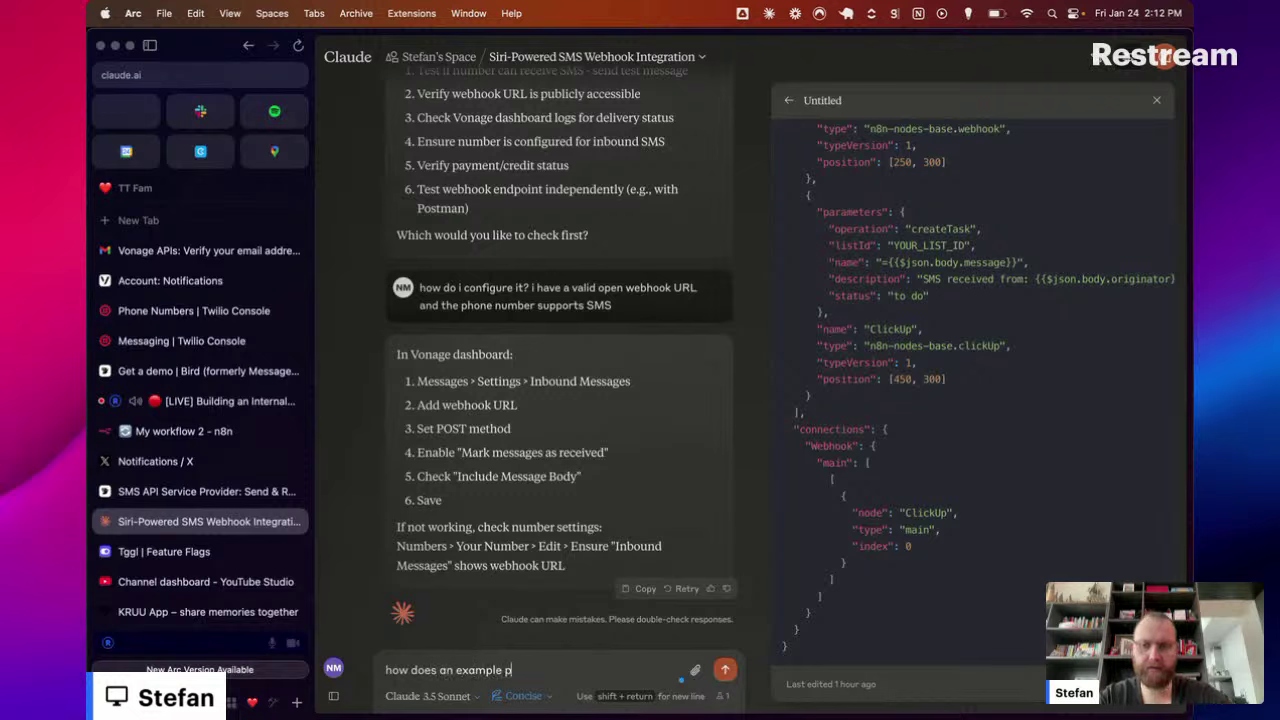
type("ayload look f")
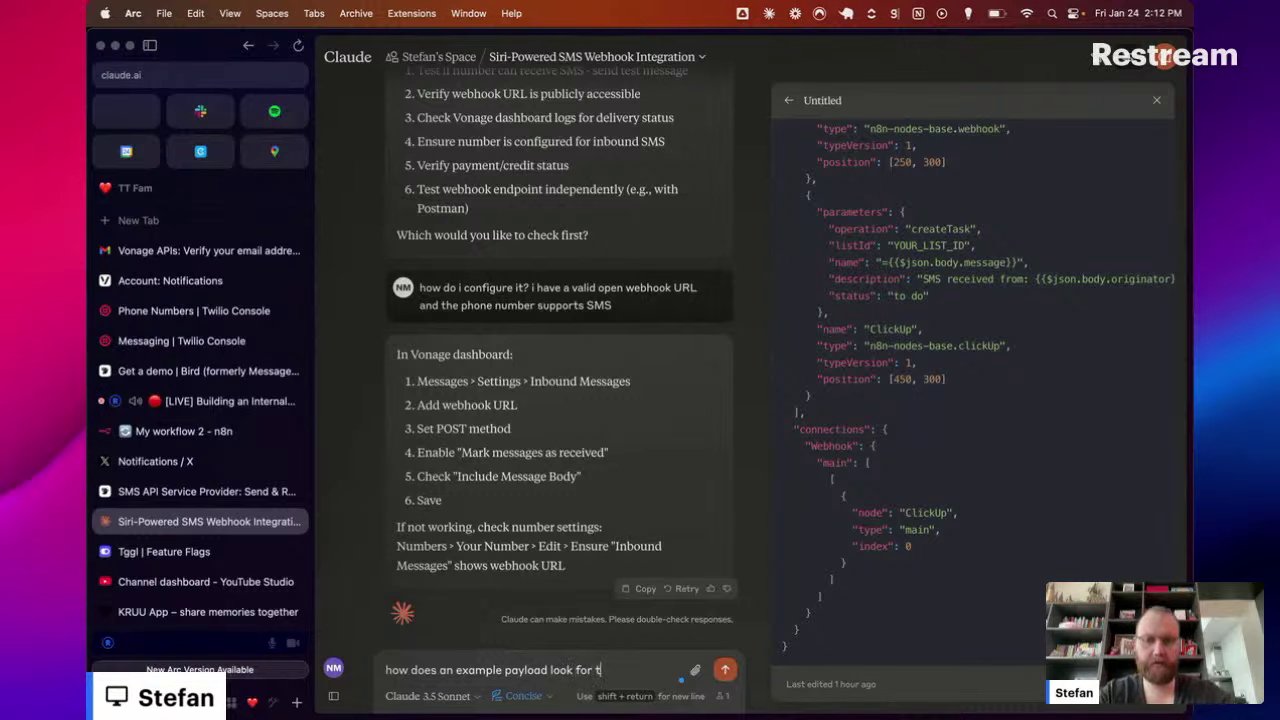
type("or a webhook")
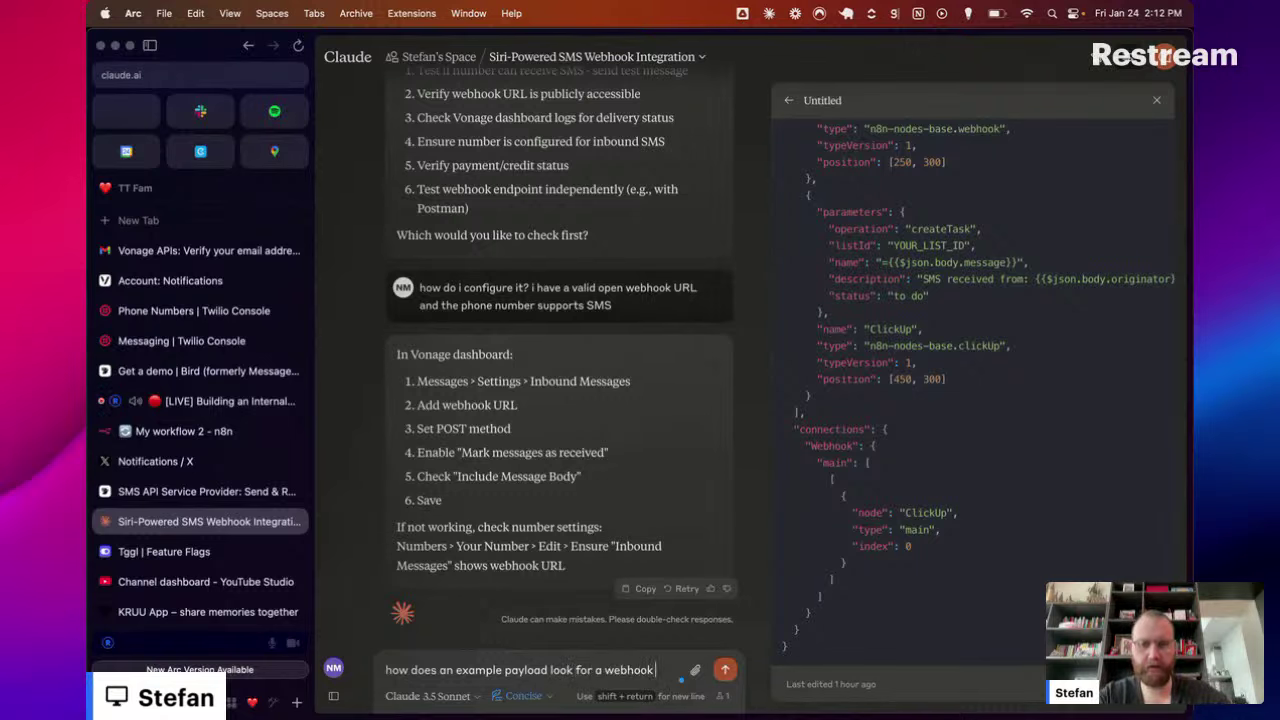
type(" call")
key("Return")
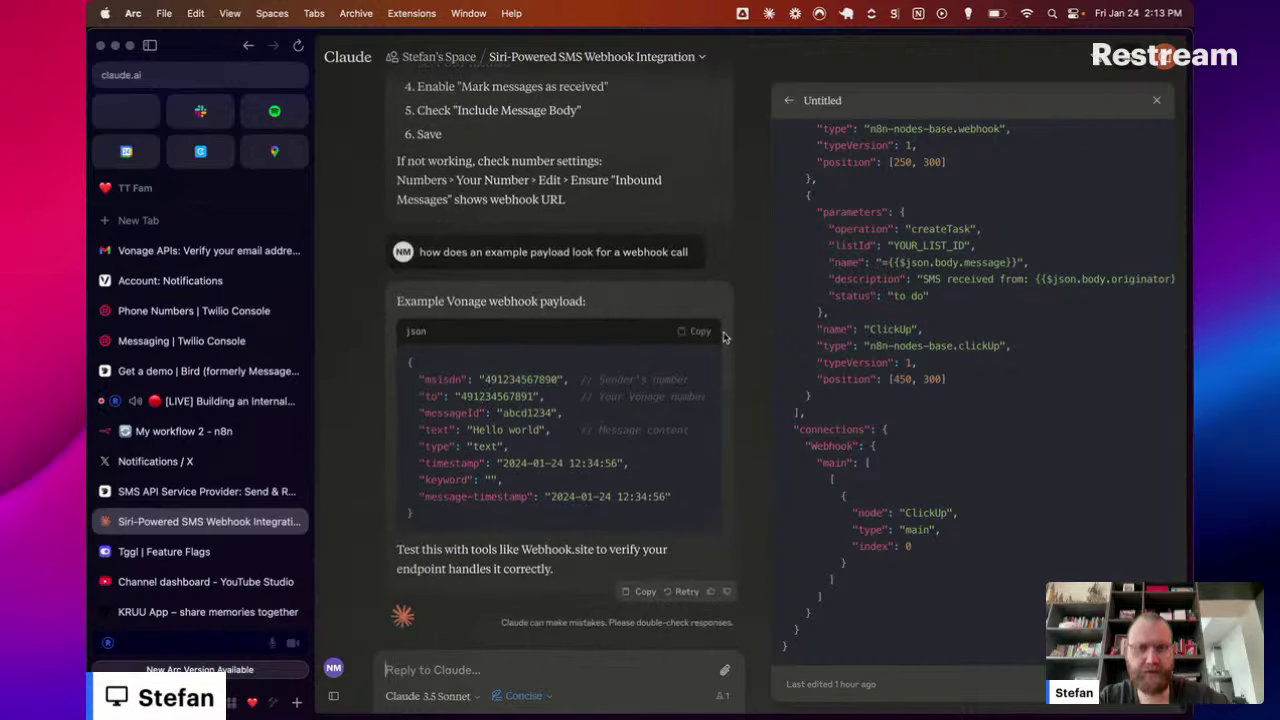
Step: Copy Claude's example Vonage webhook payload and replace the whole Postman request body with it
left_click(703, 335)
key("super+Tab")
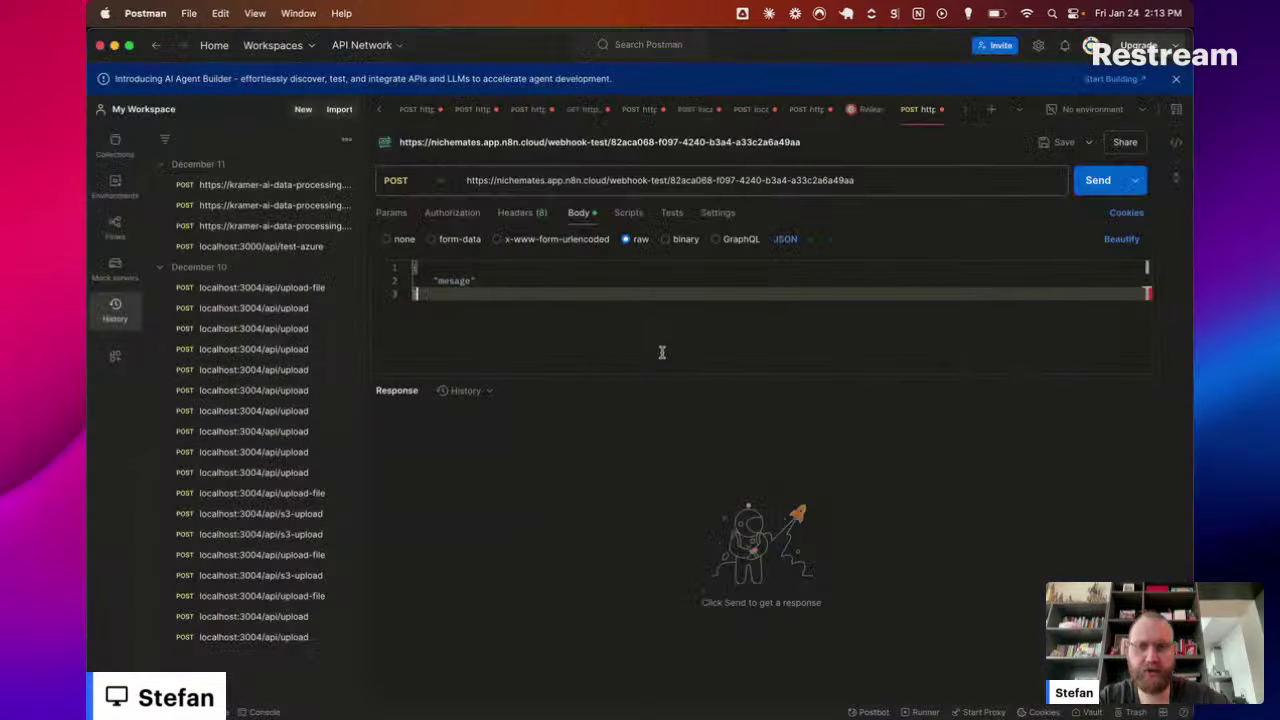
key("super+a")
key("super+v")
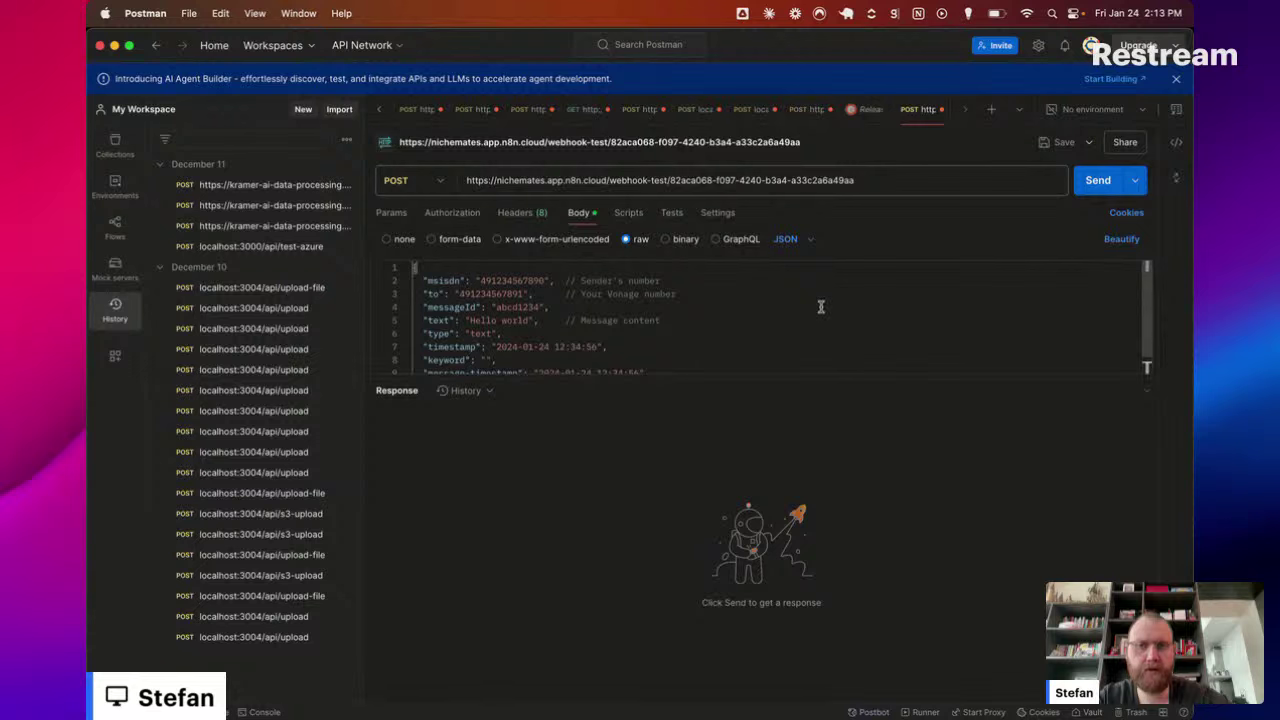
Step: Review the pasted payload, send the POST request to the webhook and check its response
scroll(820, 306, "down", 1)
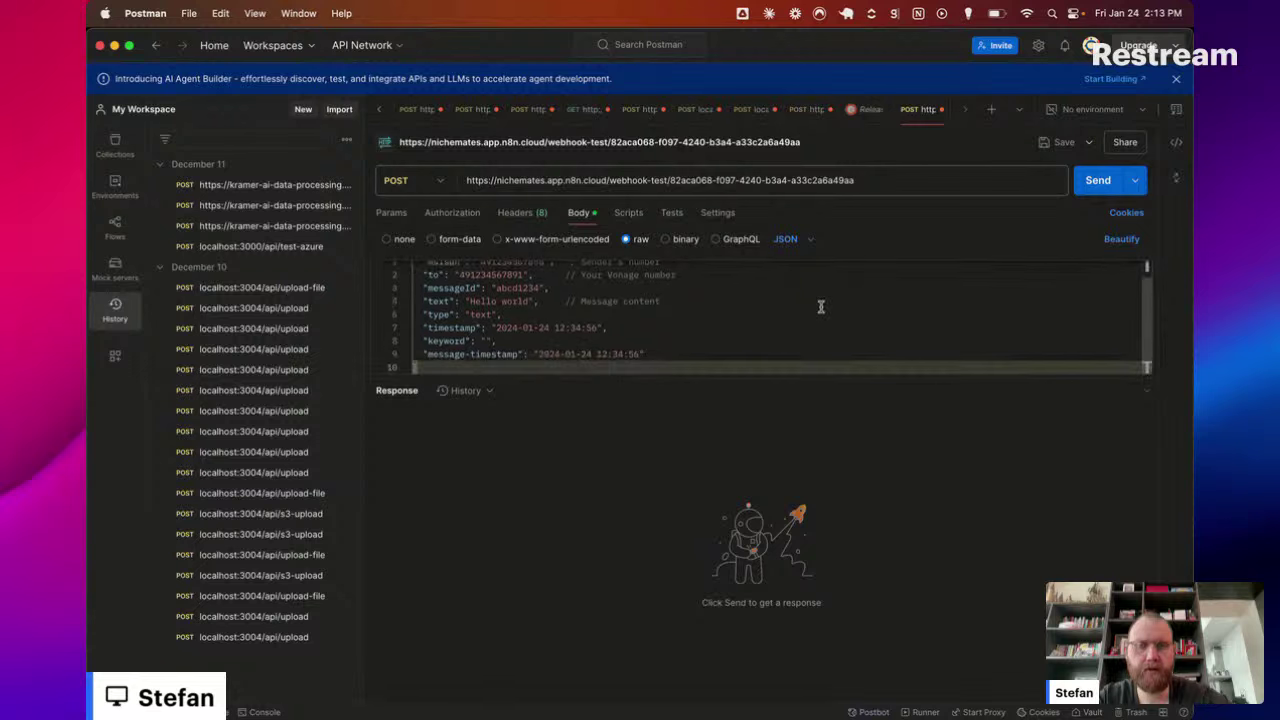
scroll(820, 306, "up", 1)
left_click(1095, 180)
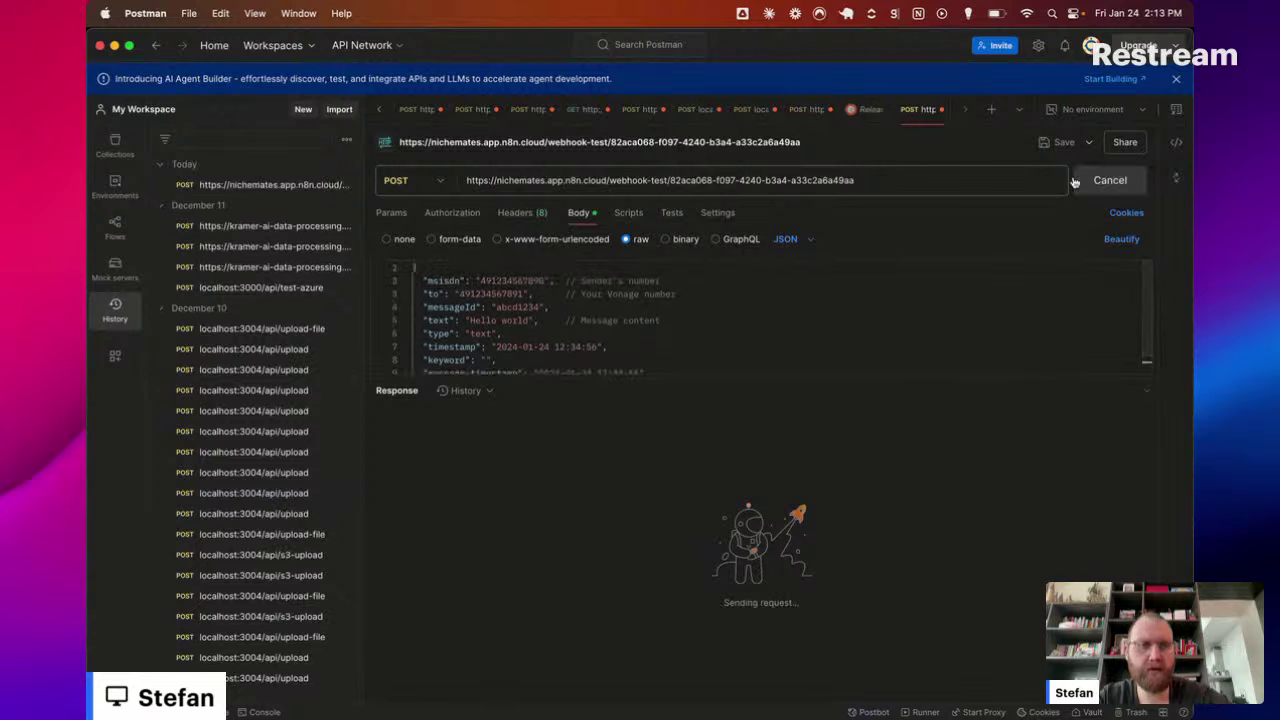
key("super+Tab")
key("super+Tab")
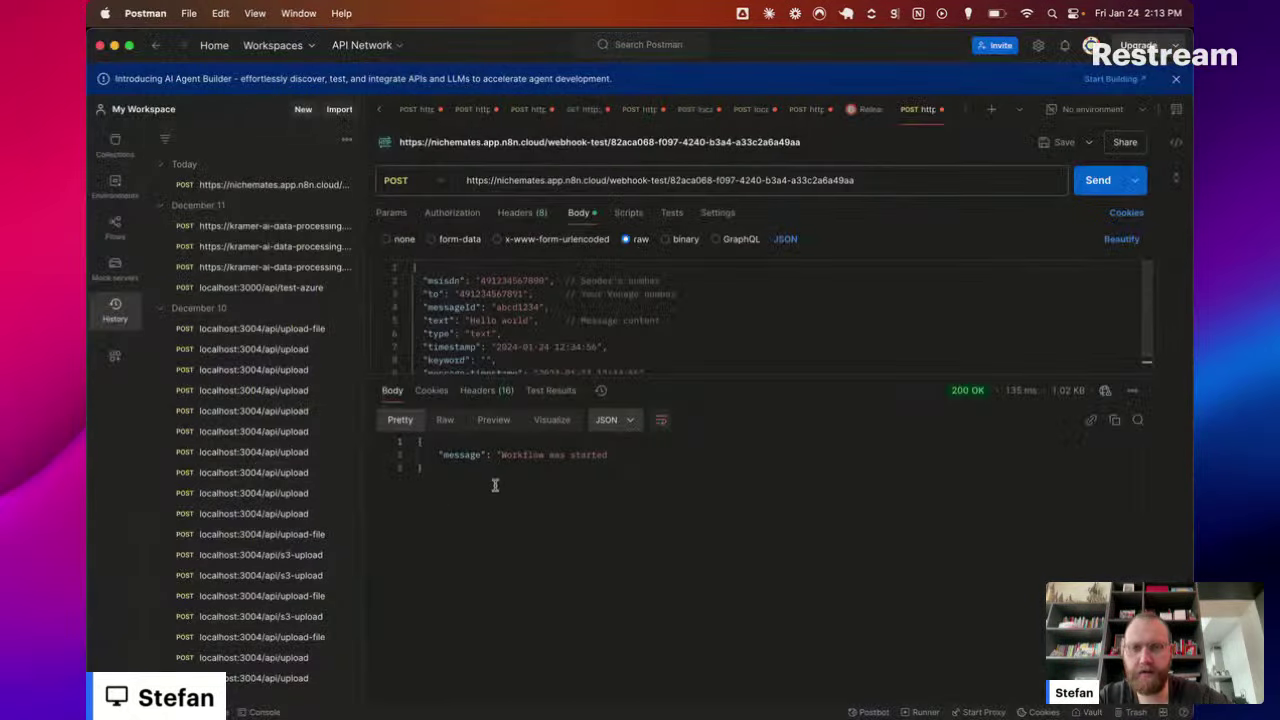
Step: Switch to My workflow 2 in n8n, inspect the Webhook node's output and return to the canvas
key("super+Tab")
left_click(199, 433)
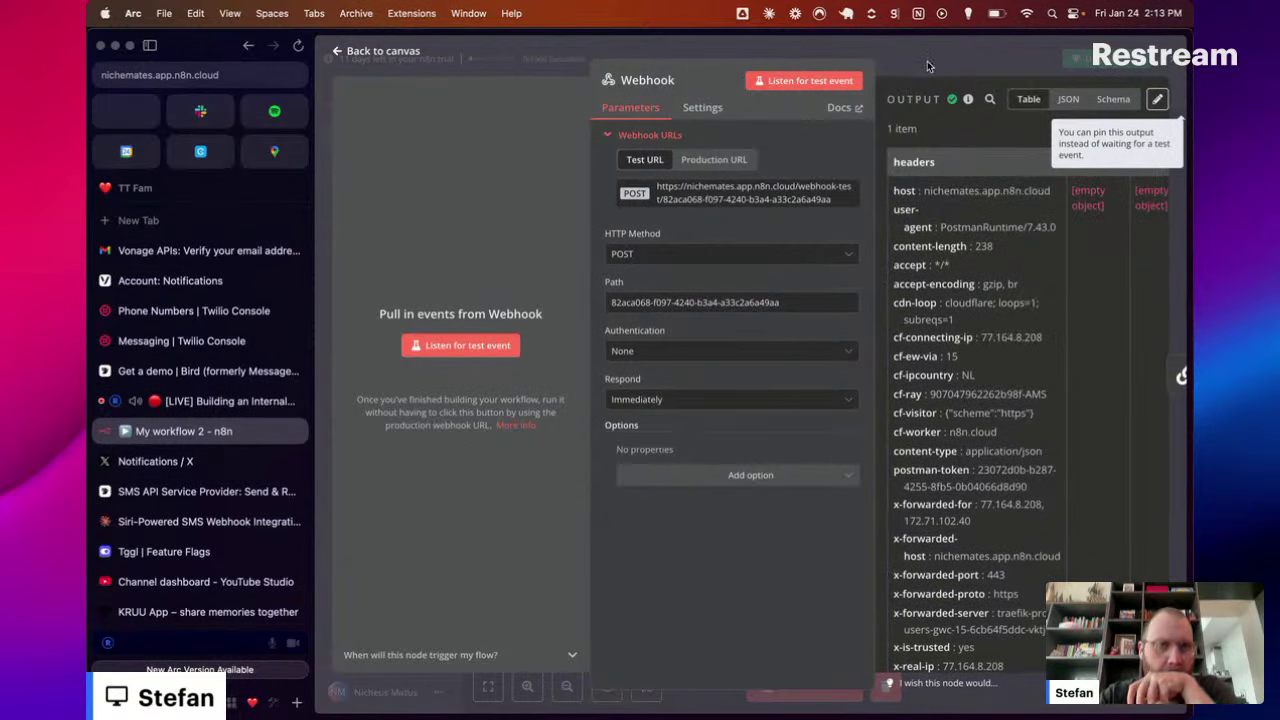
left_click(927, 66)
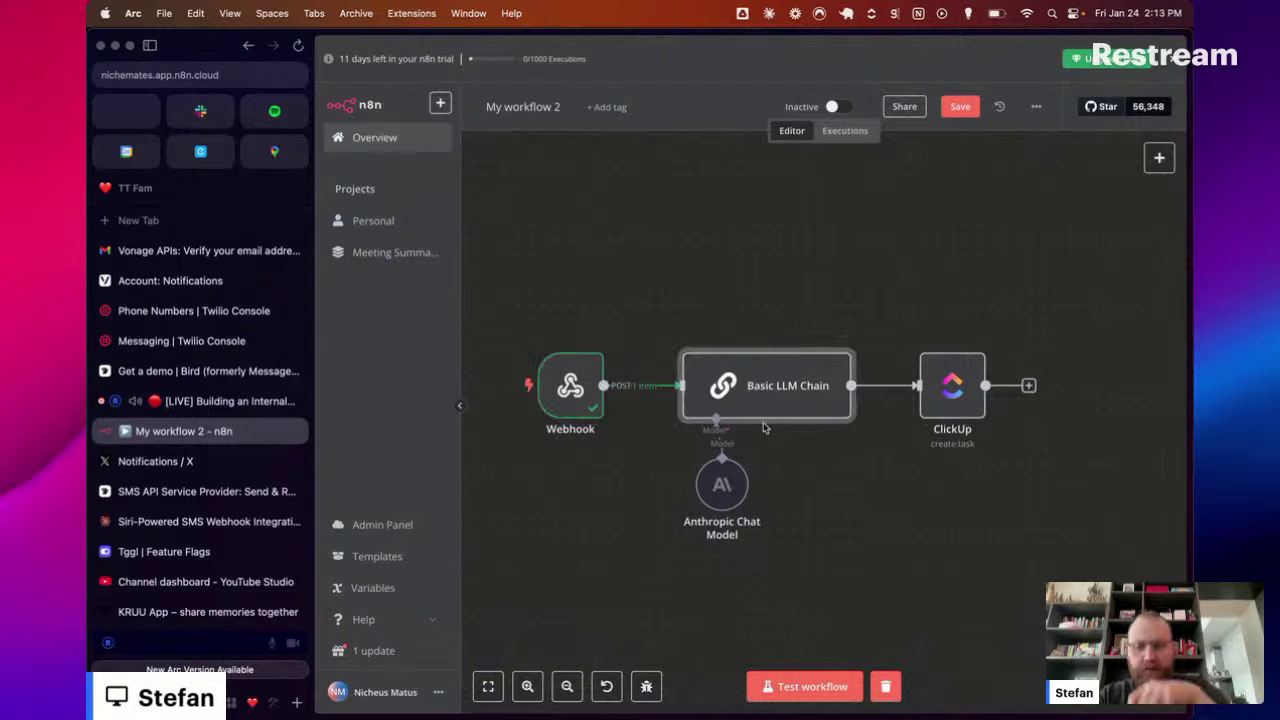
Step: Open the Anthropic Console Workbench in a new tab and start generating a prompt
key("super+t")
type("work")
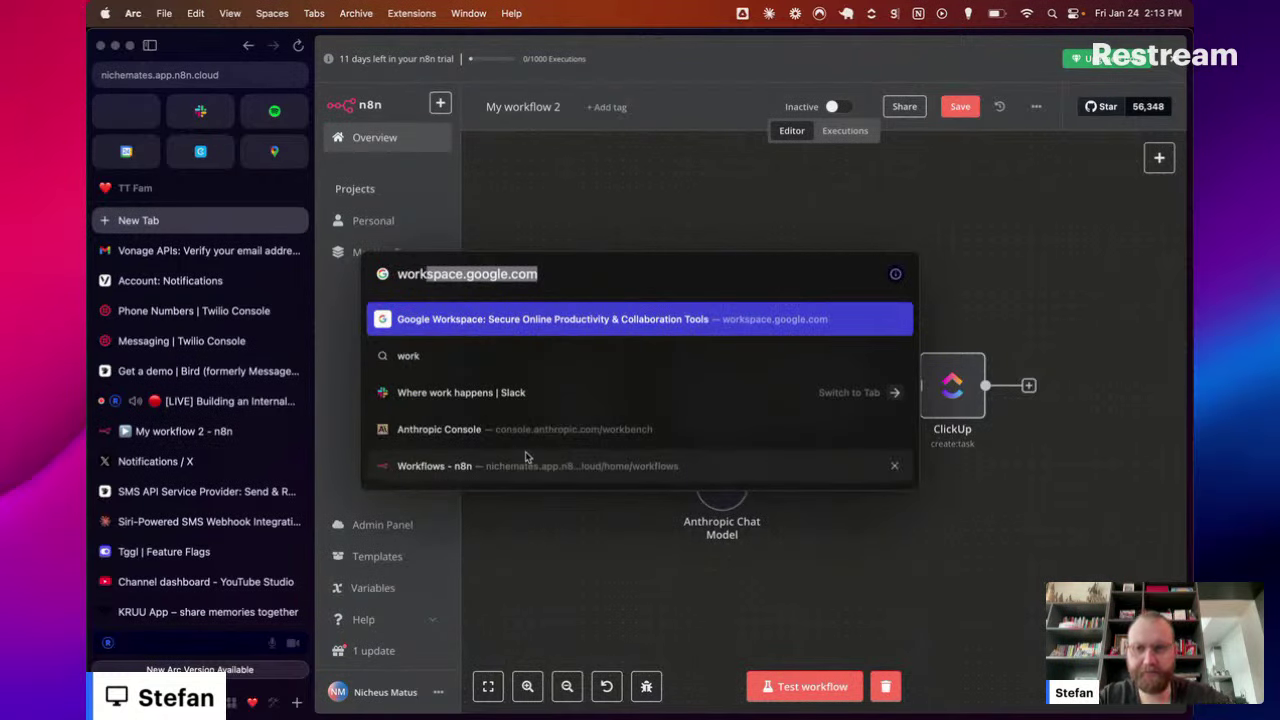
left_click(528, 428)
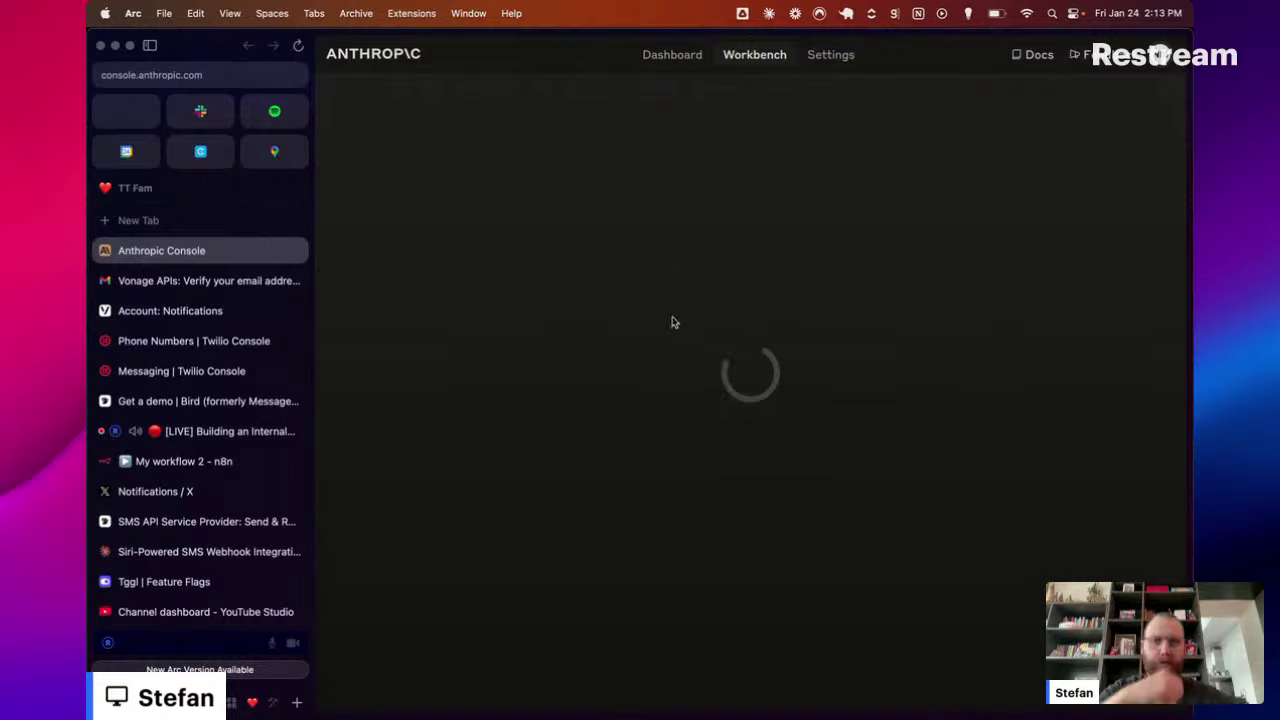
left_click(388, 302)
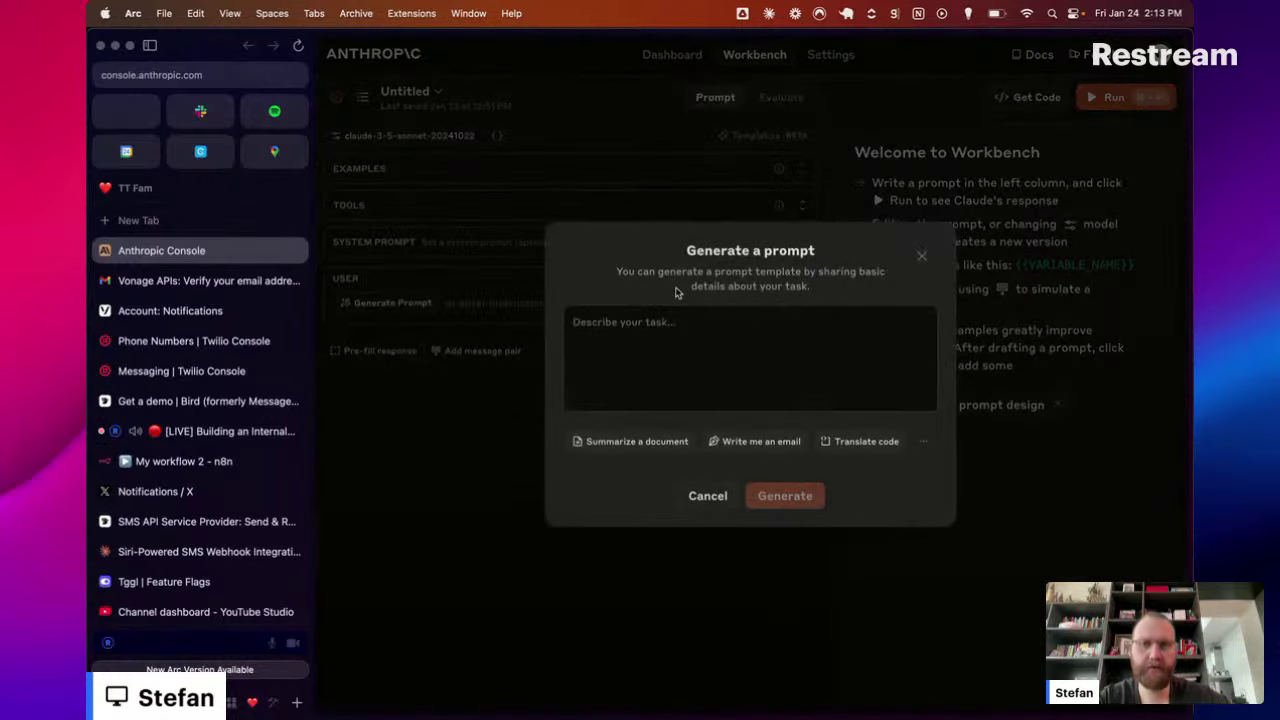
Step: Describe the prompt task as "i want to create a title for tickets that capture different kinds of actions." followed by "action items, insights etc."
left_click(665, 326)
type("i want to create a title for t")
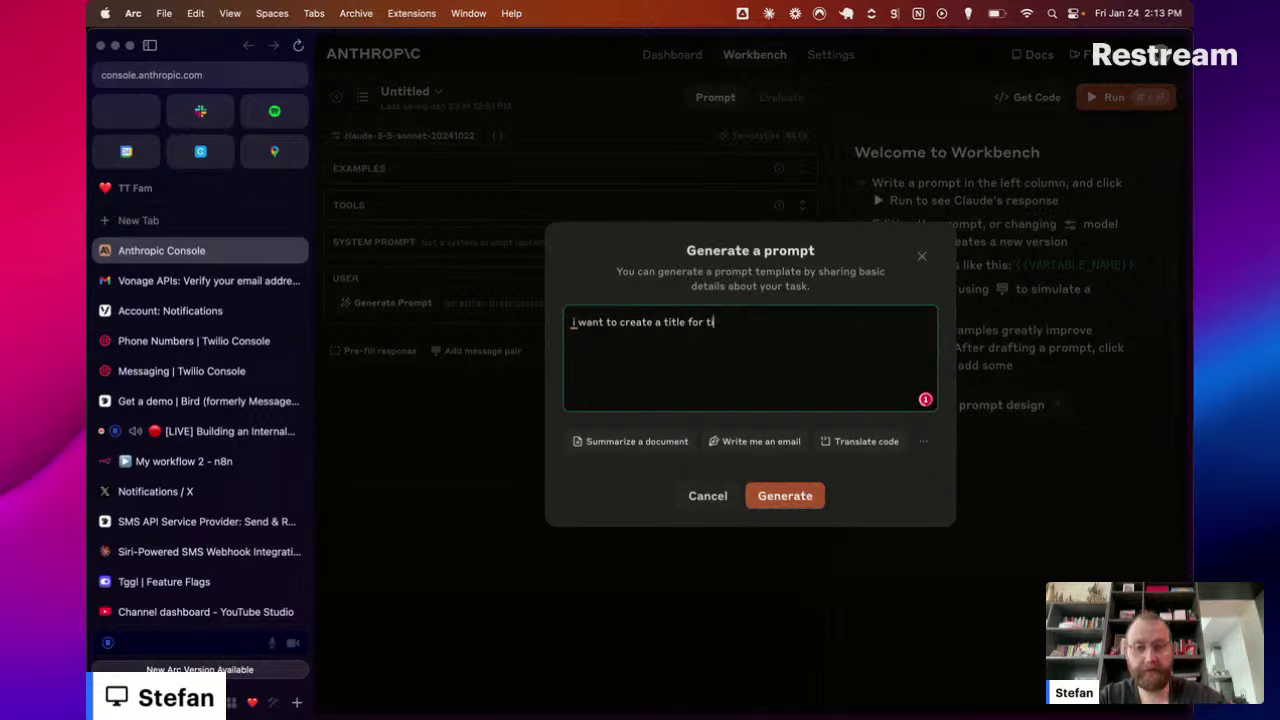
type("pture differ")
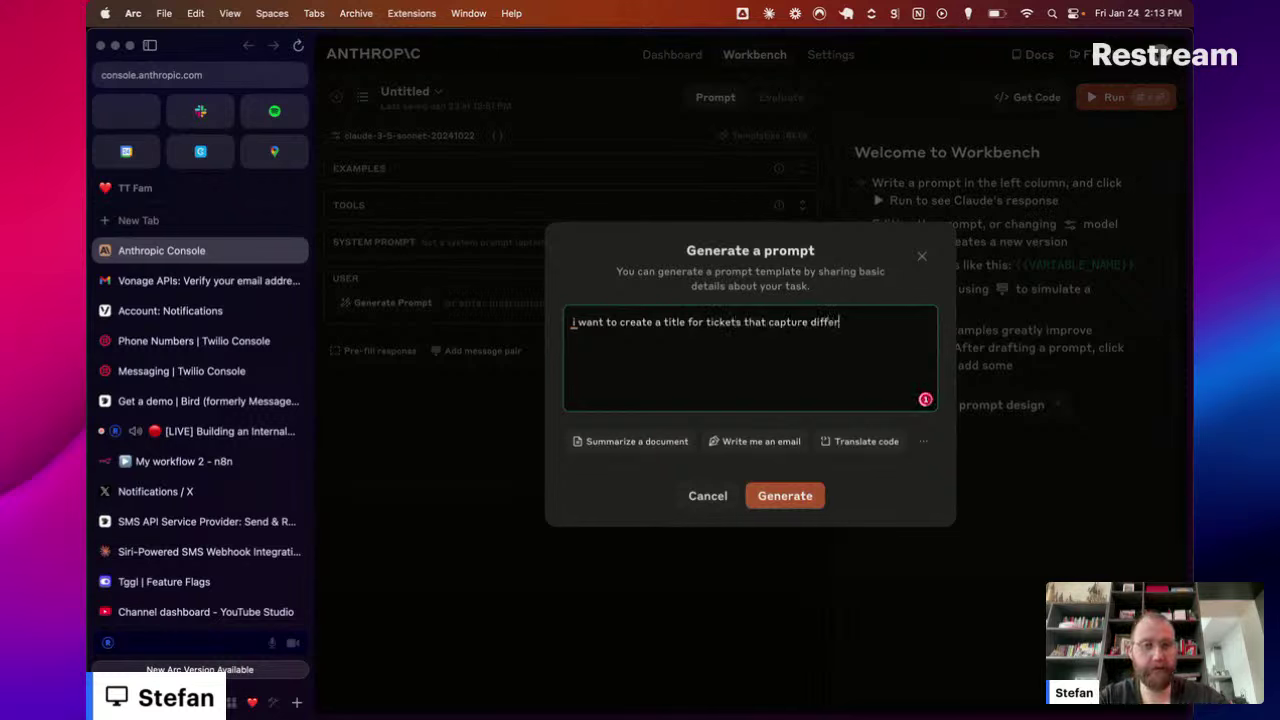
type("ent kinds of")
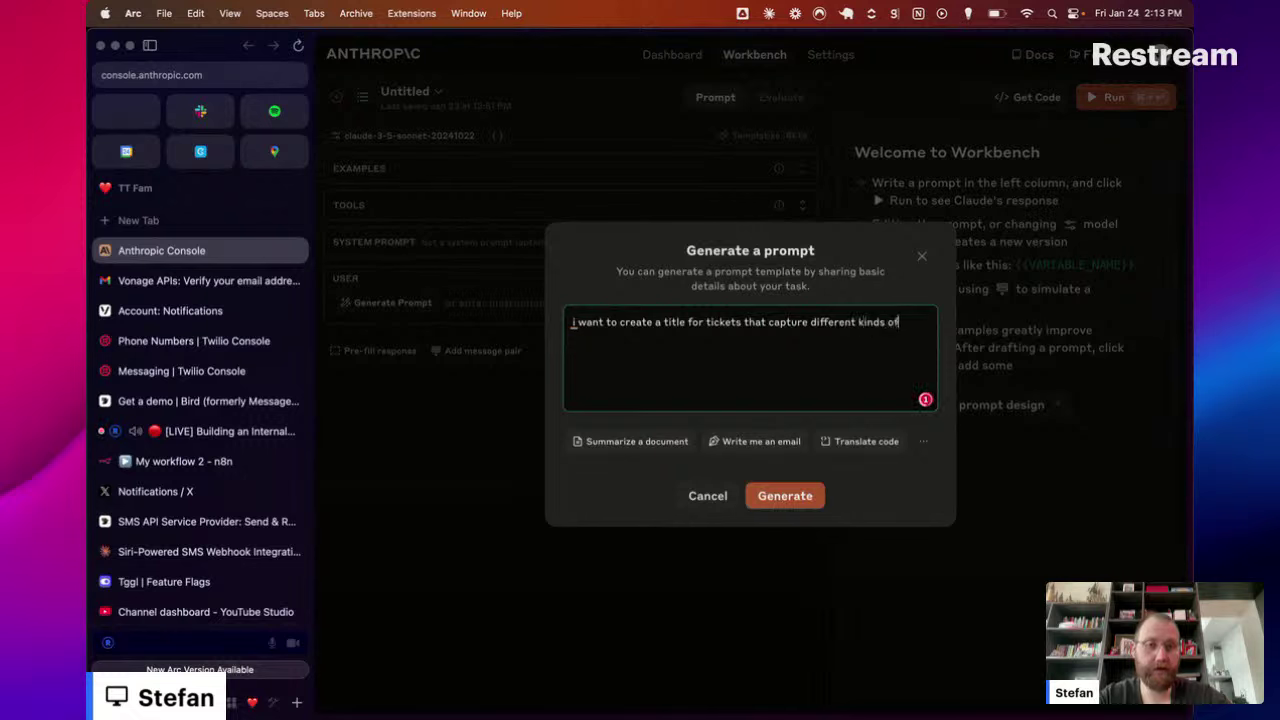
type(" actions.  ")
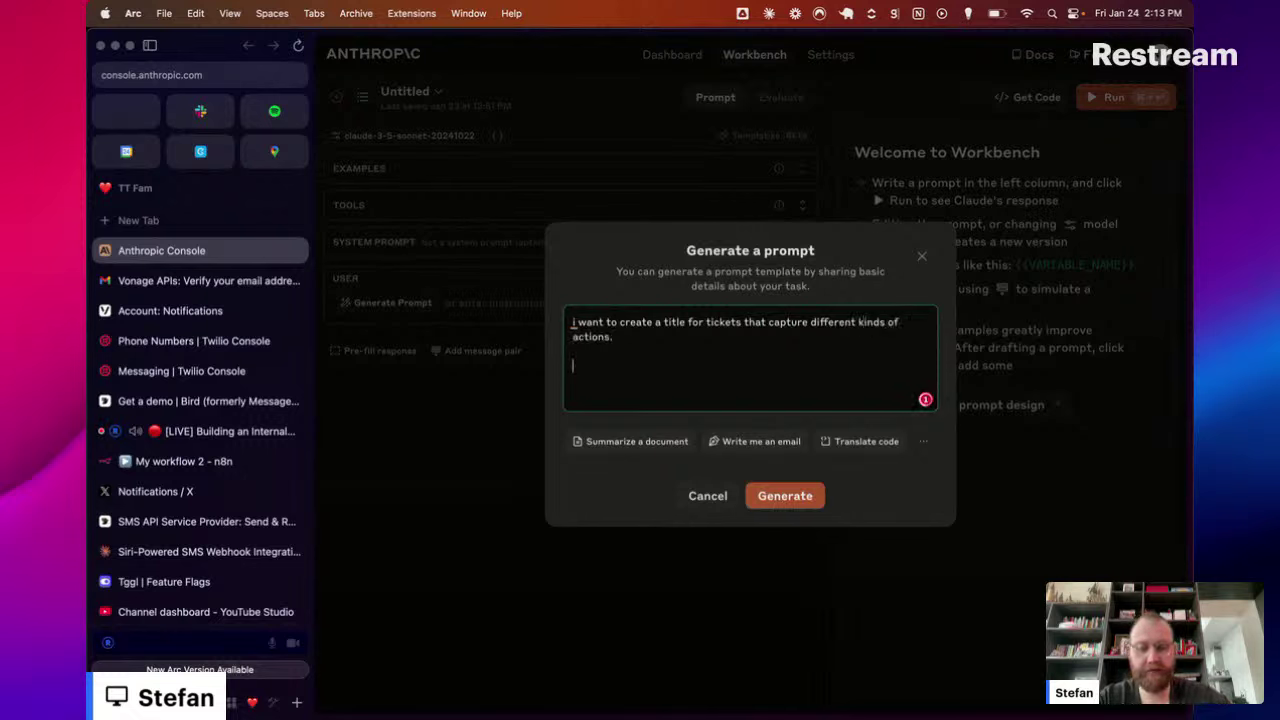
type("action items, insights")
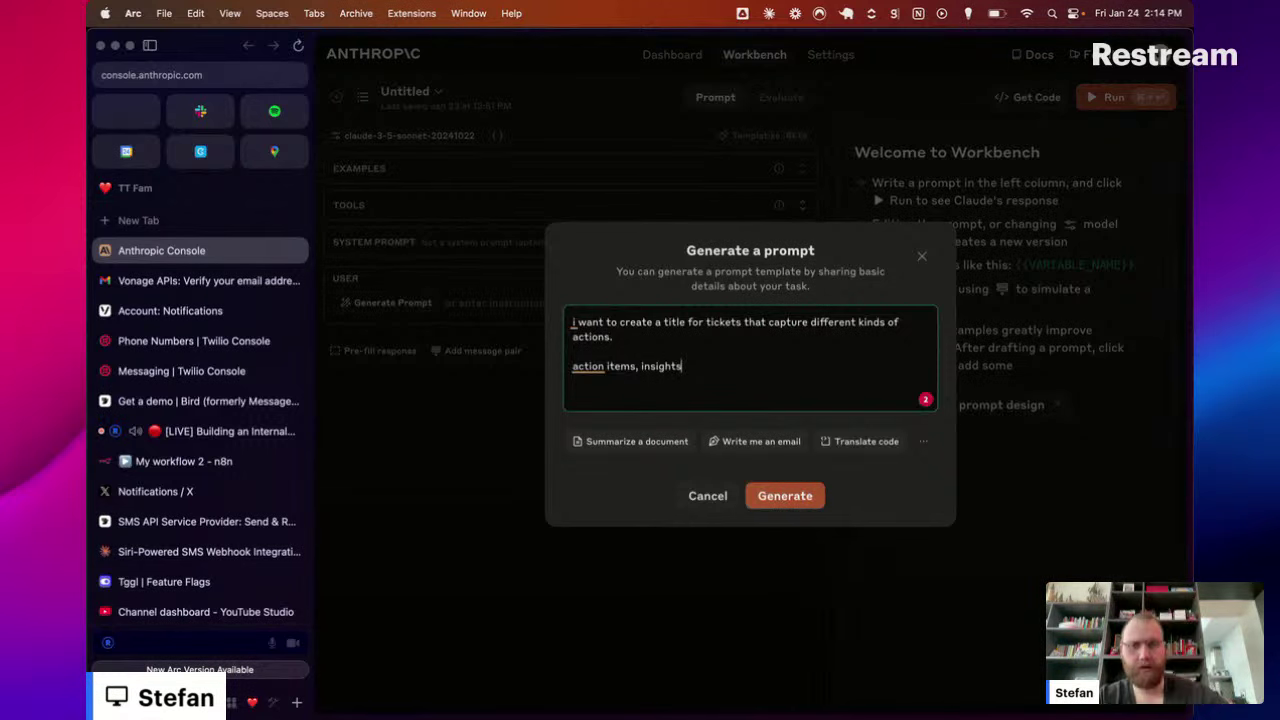
type("a")
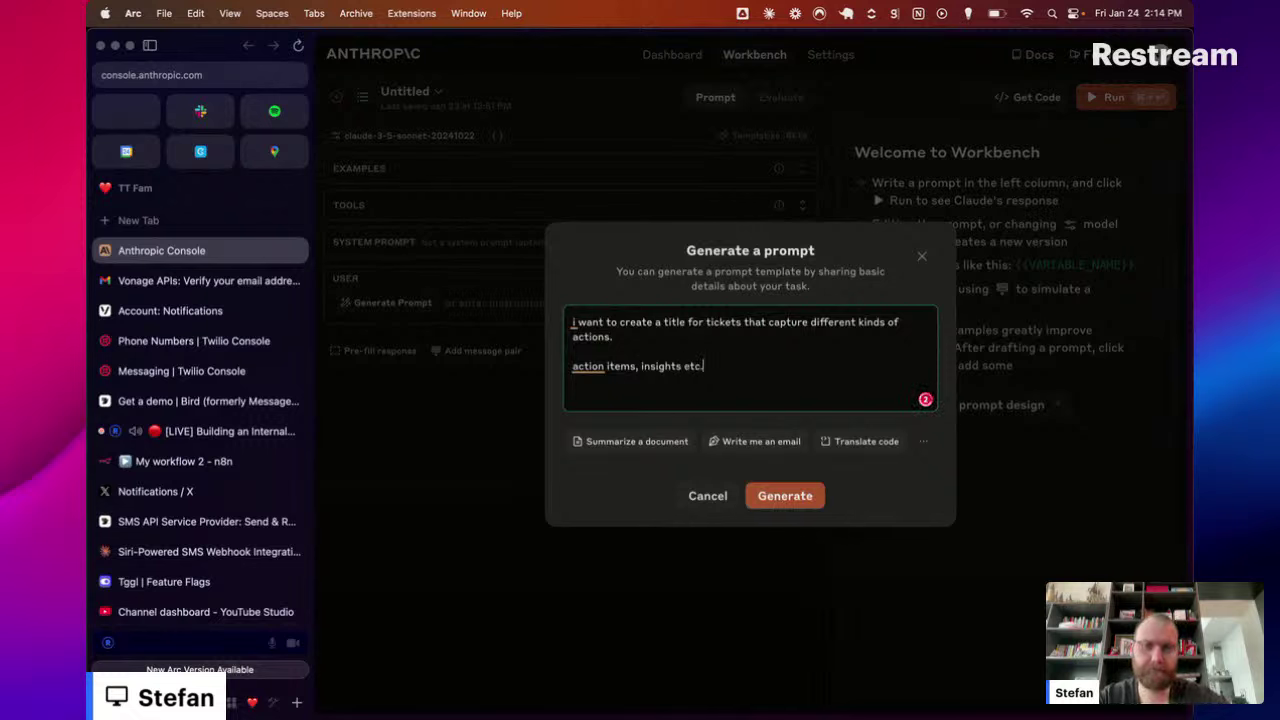
Step: Add the instructions "make sure this is reflected in the title." and "only create the title for the ticket." to the task description
key("Return")
type("make sure this is")
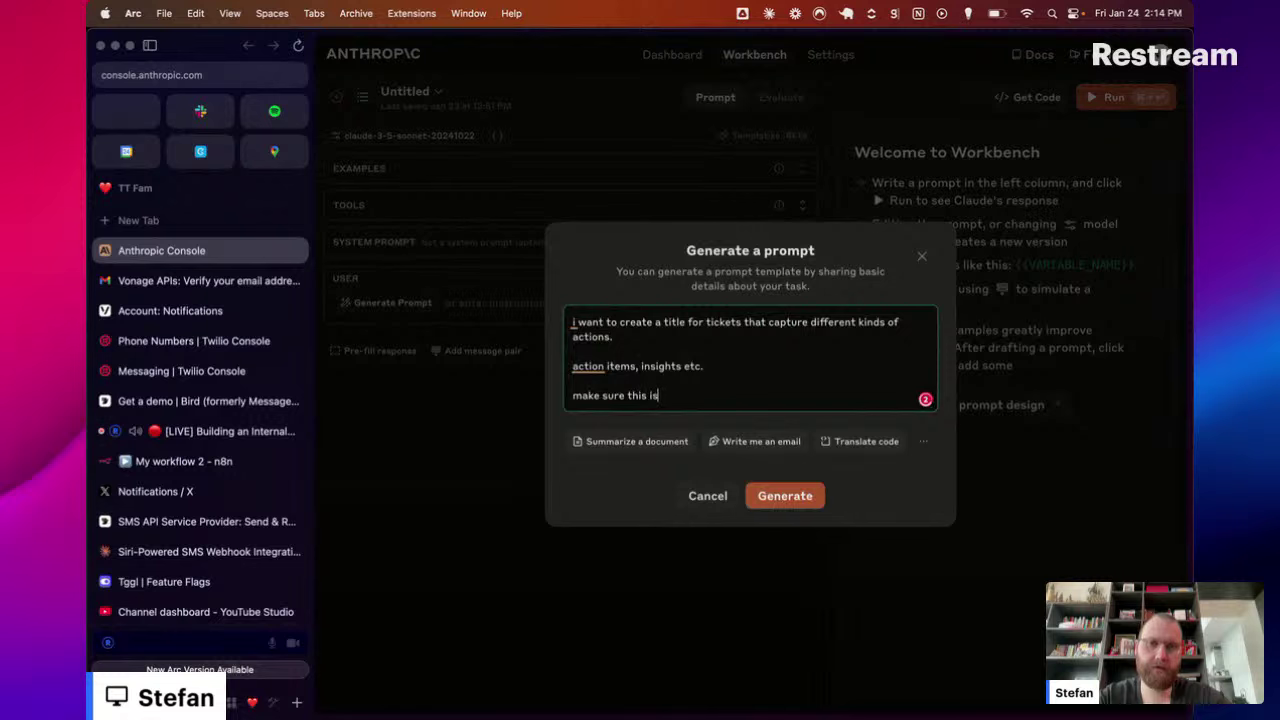
type(" reflect4ed i")
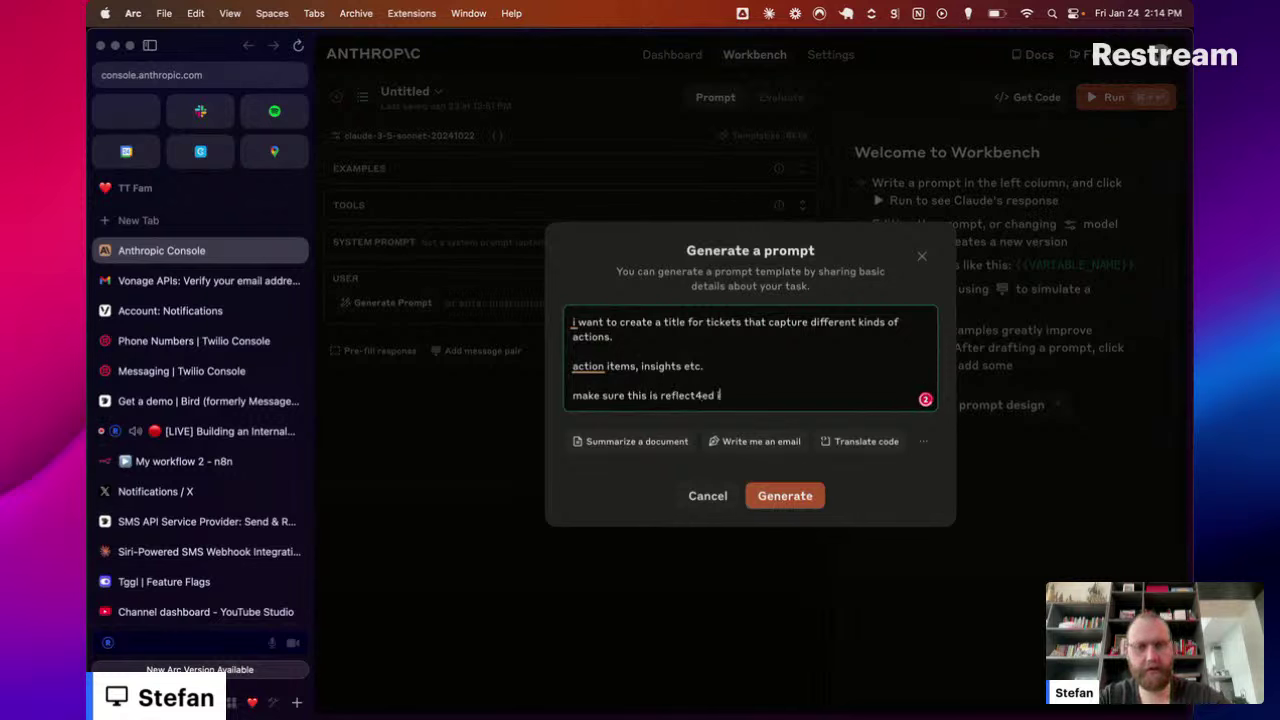
type("ed in the ")
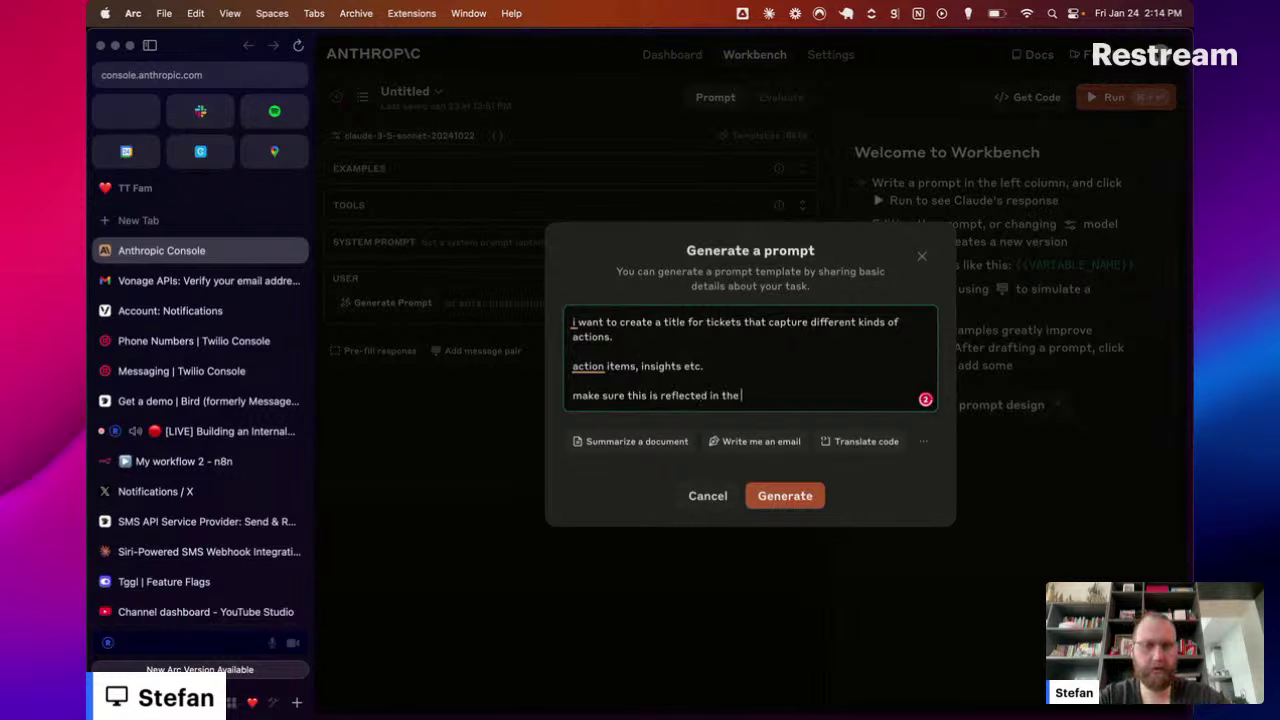
type("title.")
key("Return")
key("Return")
type("only ")
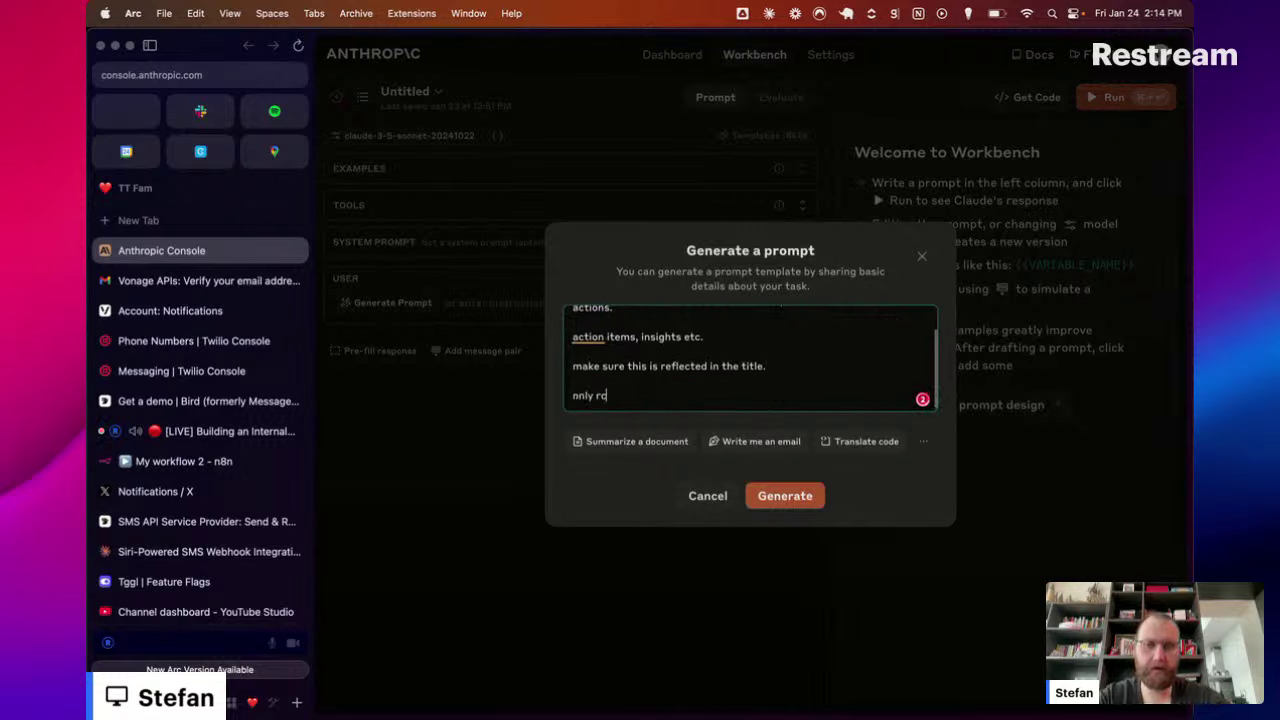
type("create the title fo")
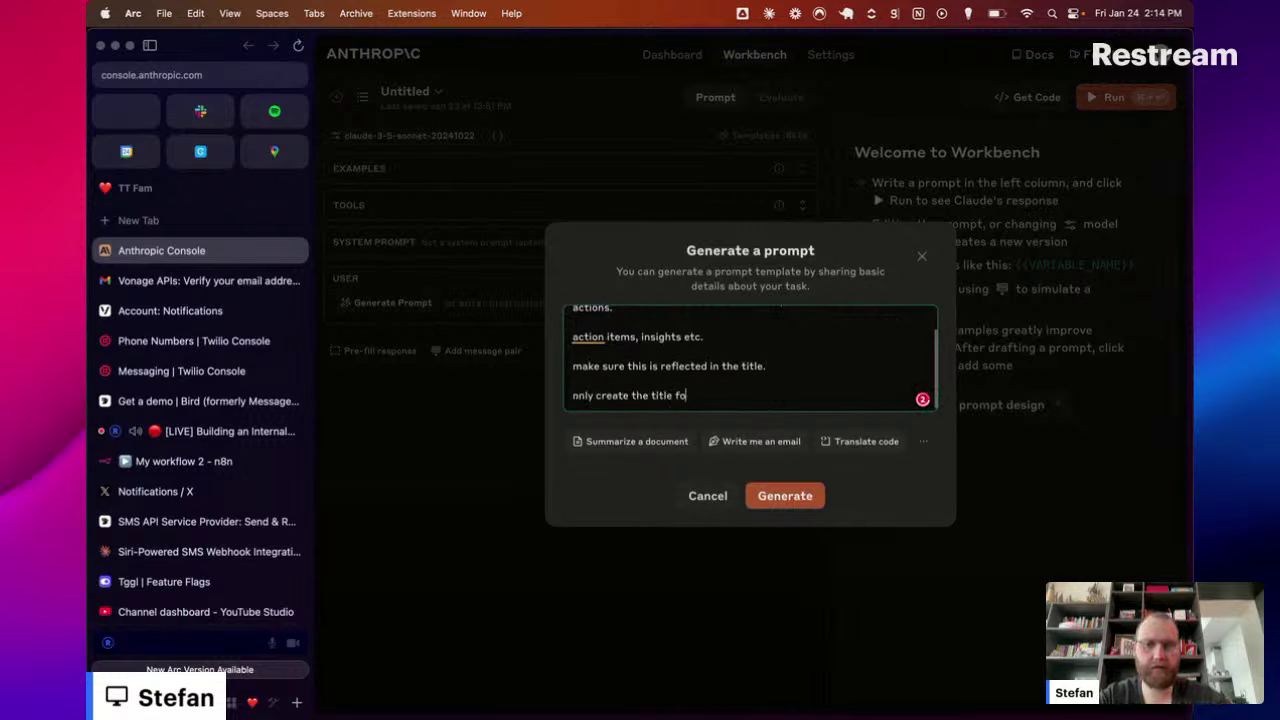
type("r the ticket.")
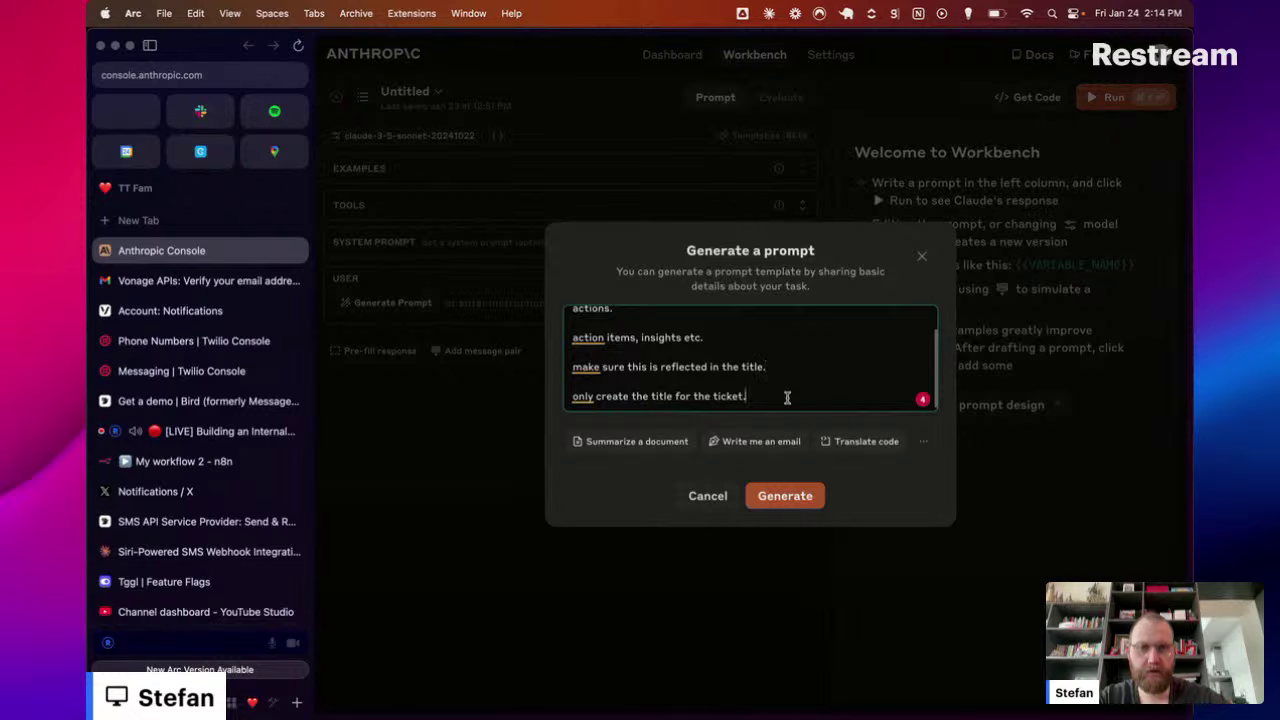
Step: Replace "create" with "return" in the last instruction of the task description
double_click(613, 396)
type("ru")
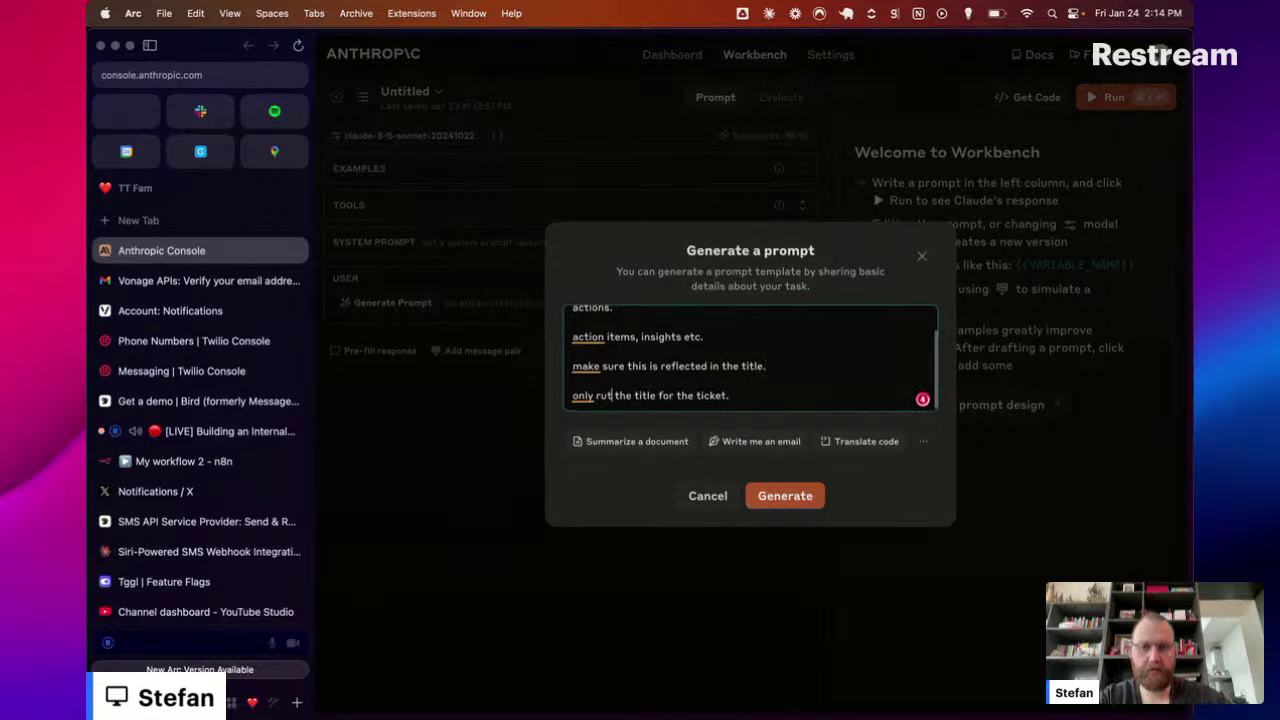
key("BackSpace")
type("eturn")
left_click(746, 396)
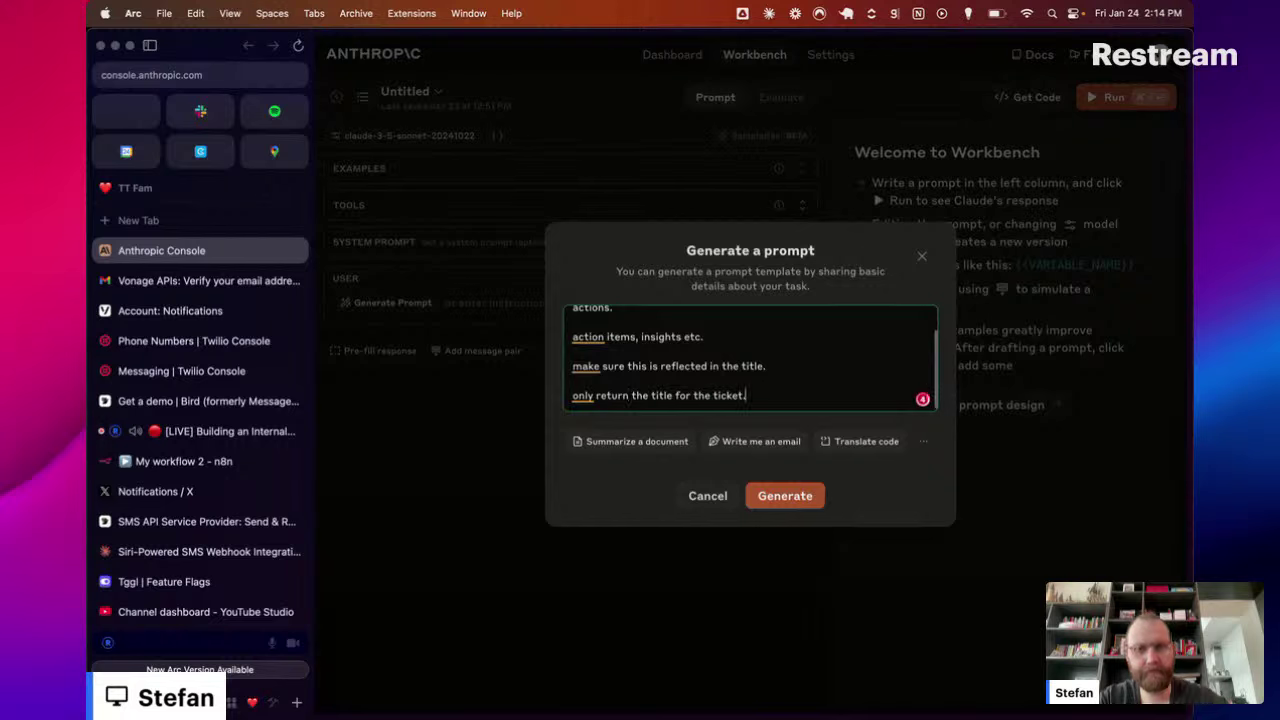
Step: Extend the last instruction of the task description with "as the response, nothing else." and generate the prompt
type("as the response")
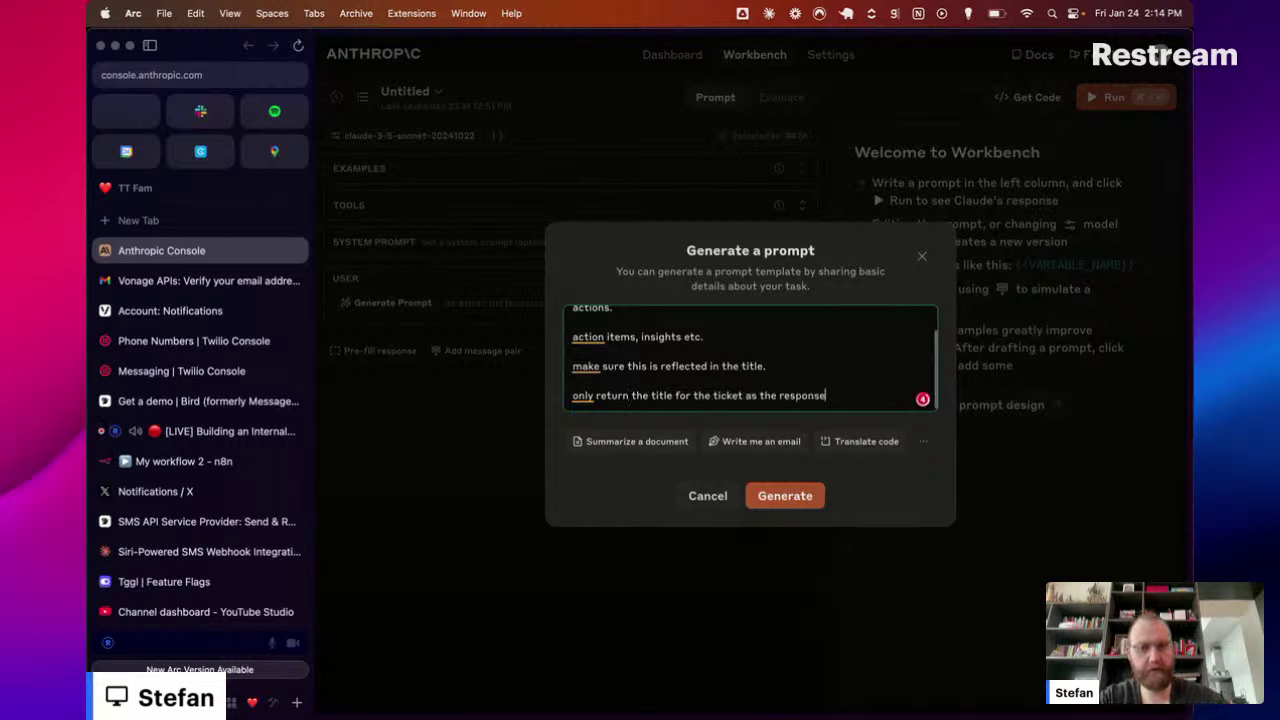
type(", nothing else.")
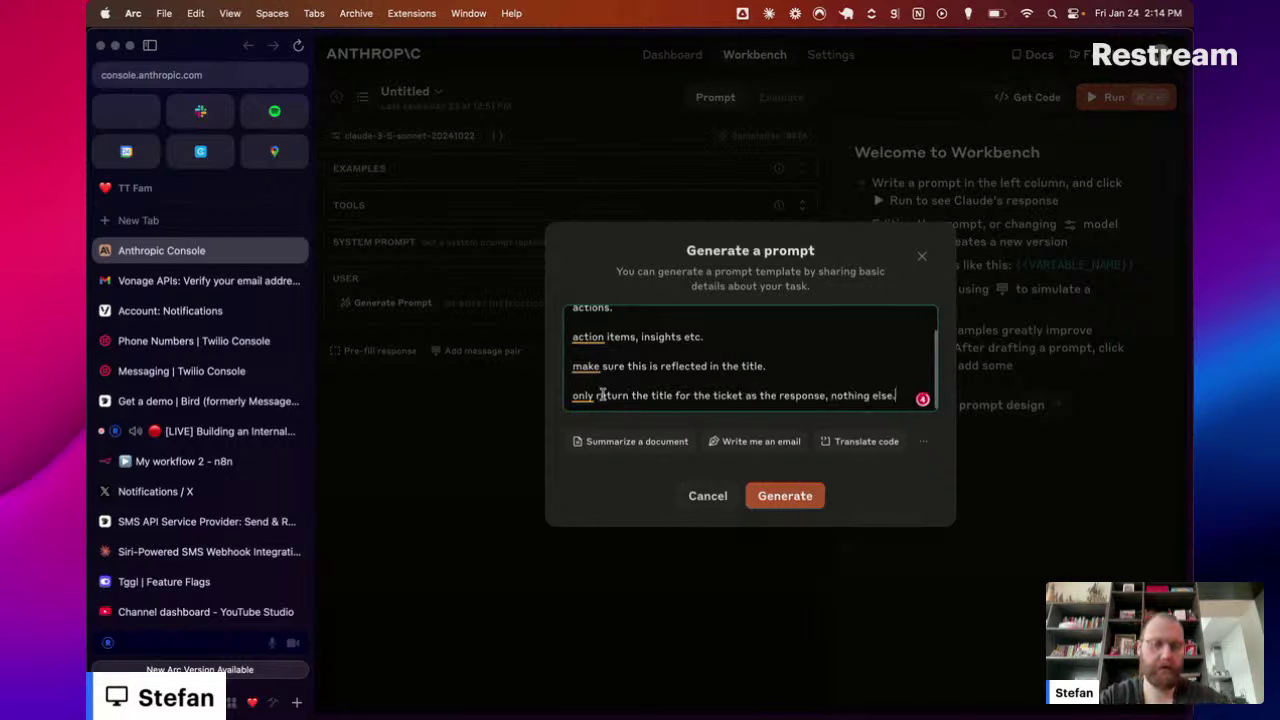
left_click(763, 497)
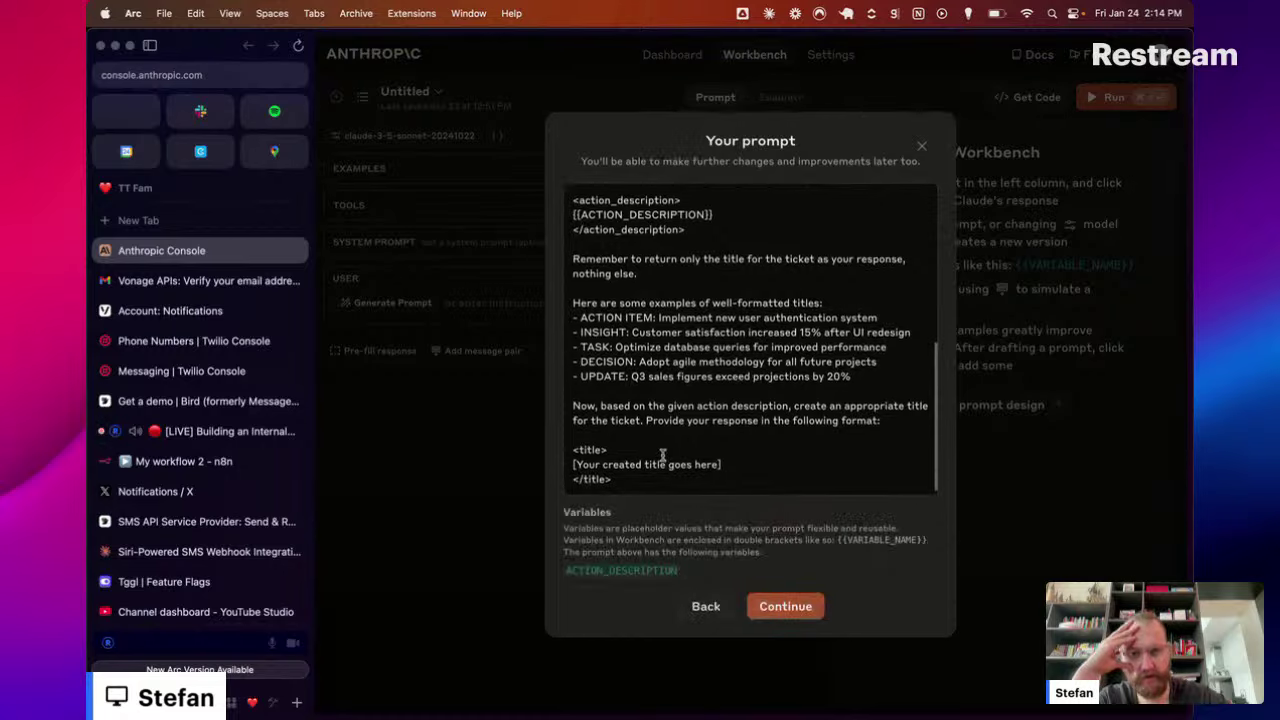
Step: Check the title output format at the end of the generated prompt and accept the prompt into the Workbench
left_click_drag(629, 480, 570, 456)
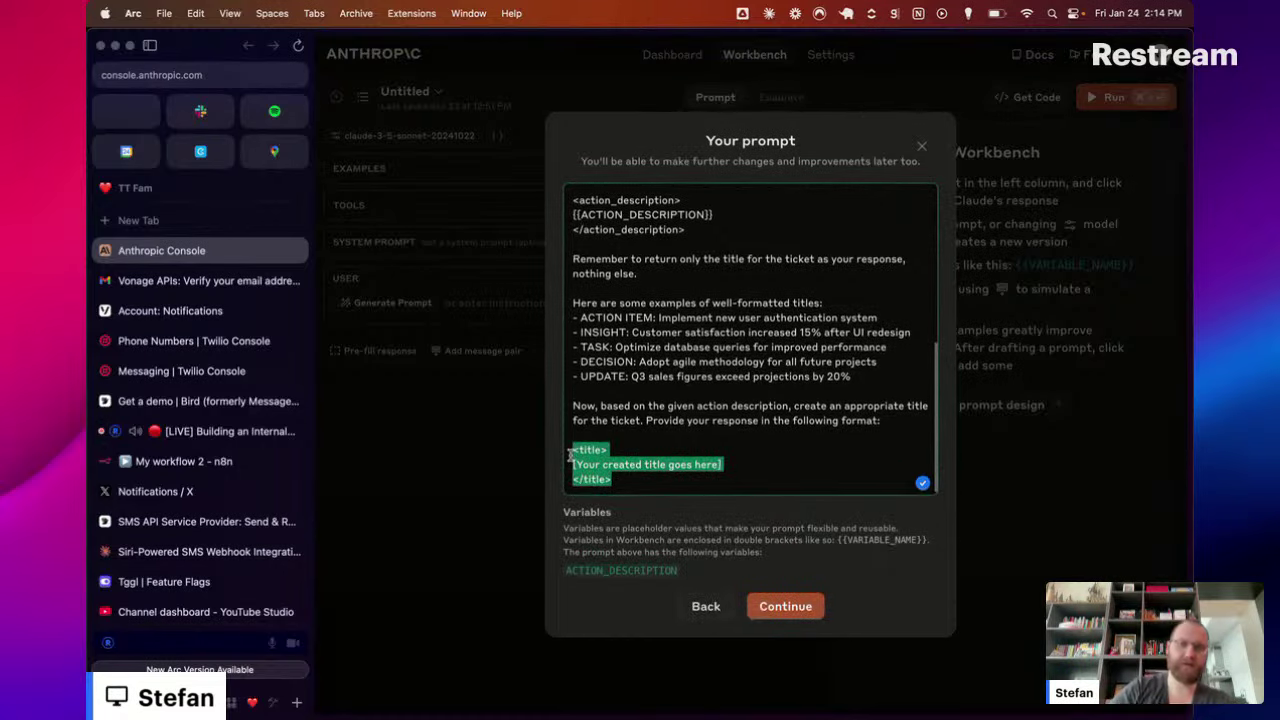
left_click(660, 441)
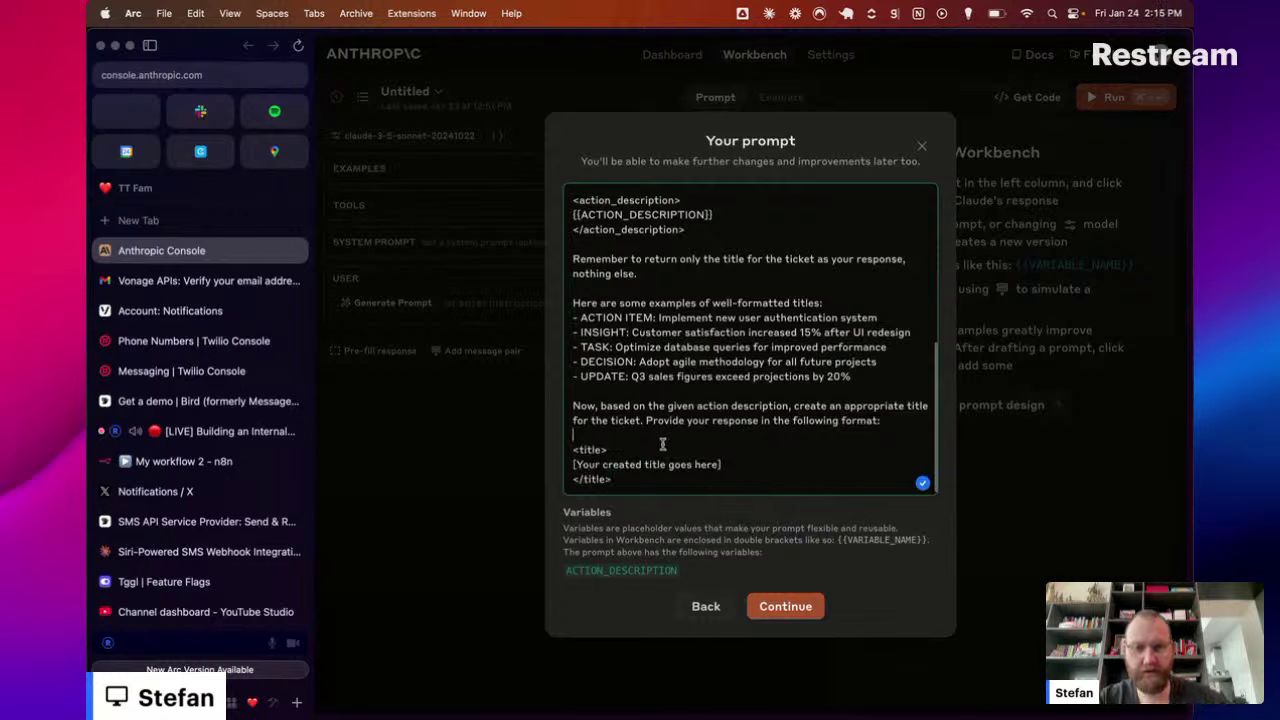
left_click(781, 608)
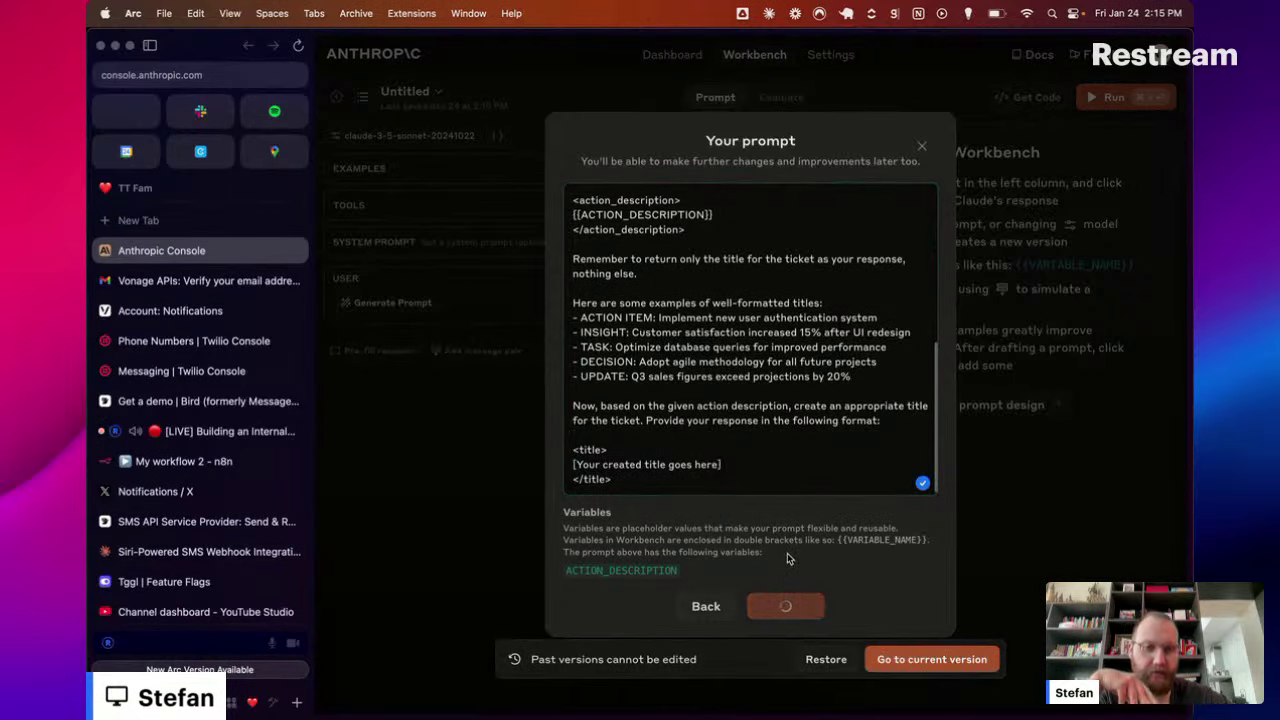
scroll(735, 434, "down", 5)
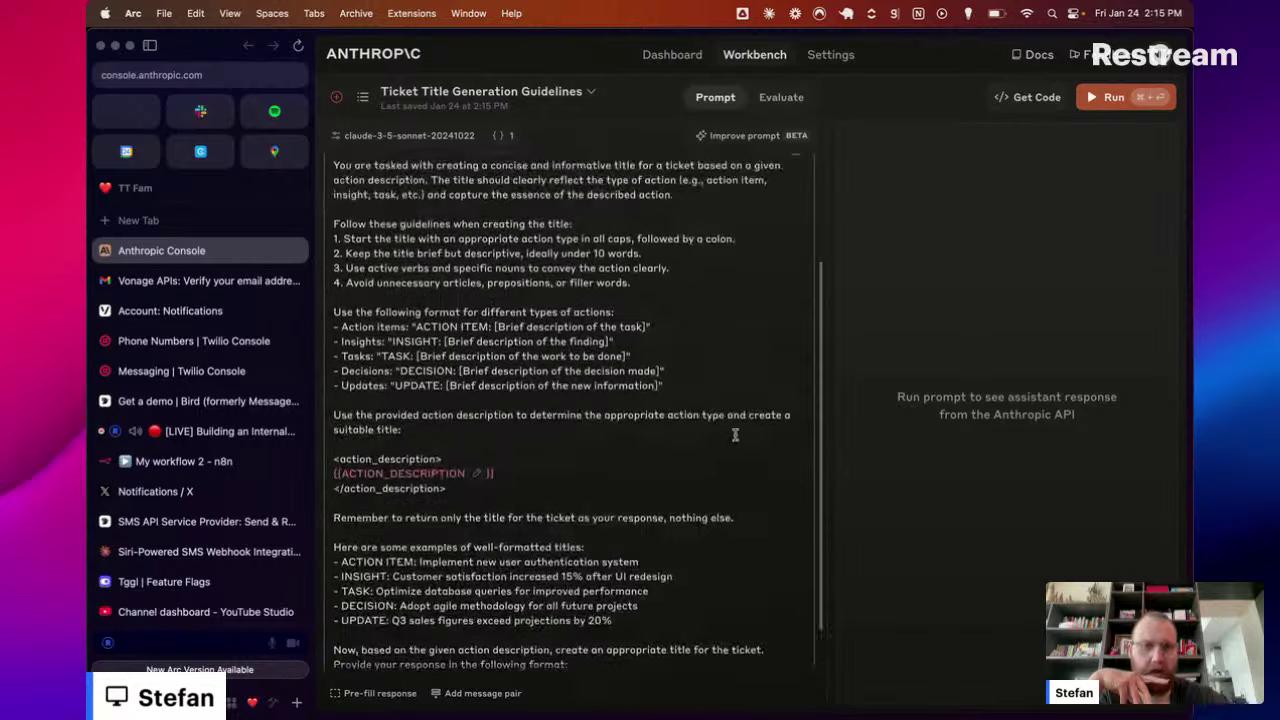
scroll(735, 435, "up", 5)
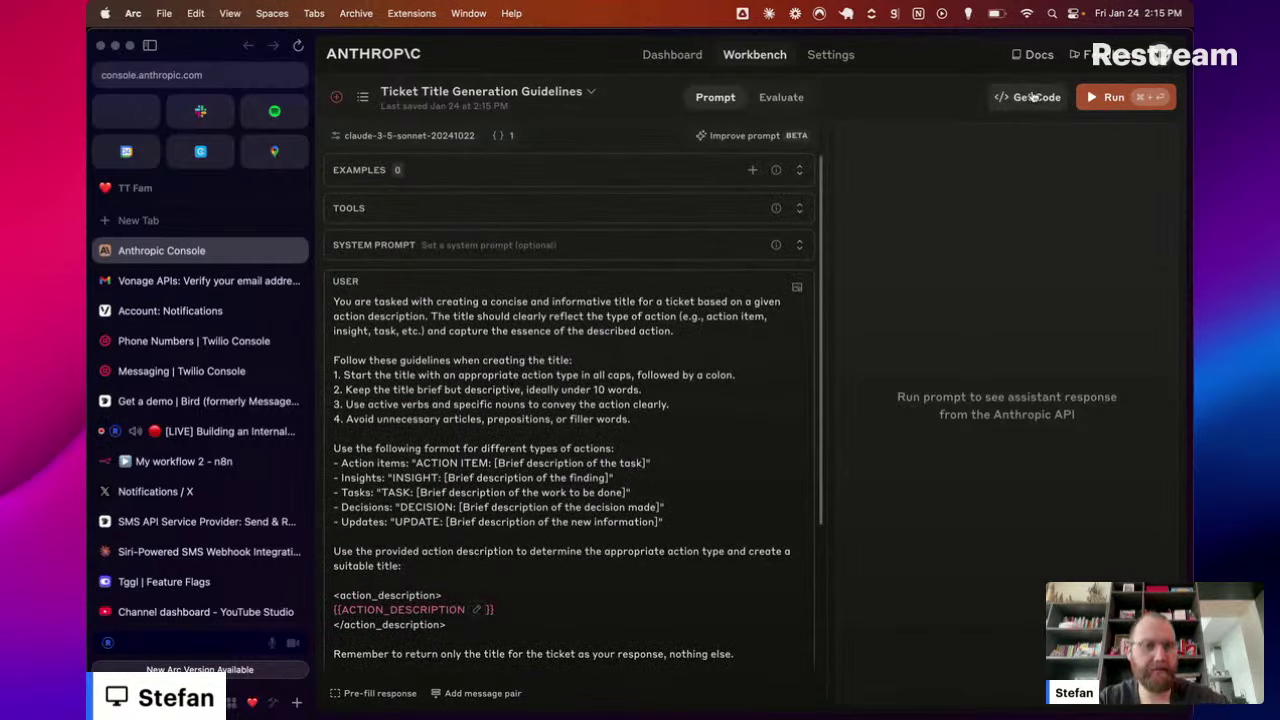
Step: Run the prompt with ACTION_DESCRIPTION set to "I need to check in on the ai progress this week."
left_click(1033, 96)
left_click(1128, 150)
left_click(1105, 104)
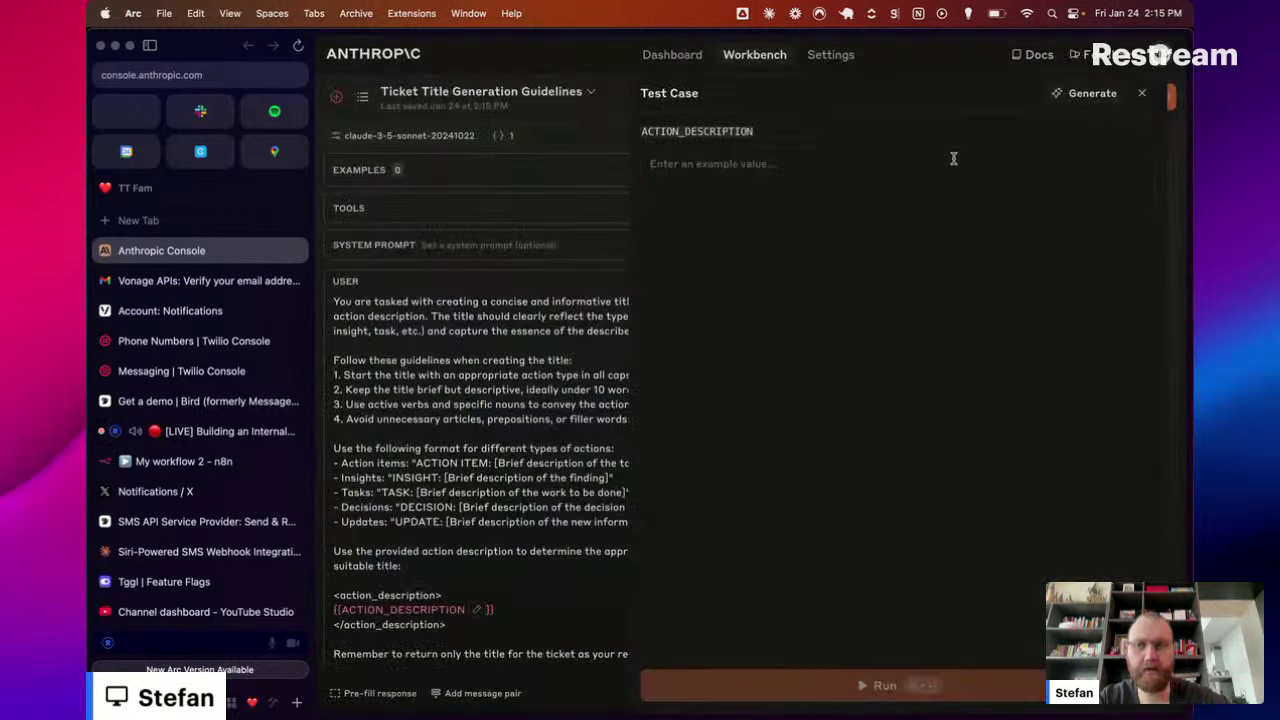
left_click(773, 181)
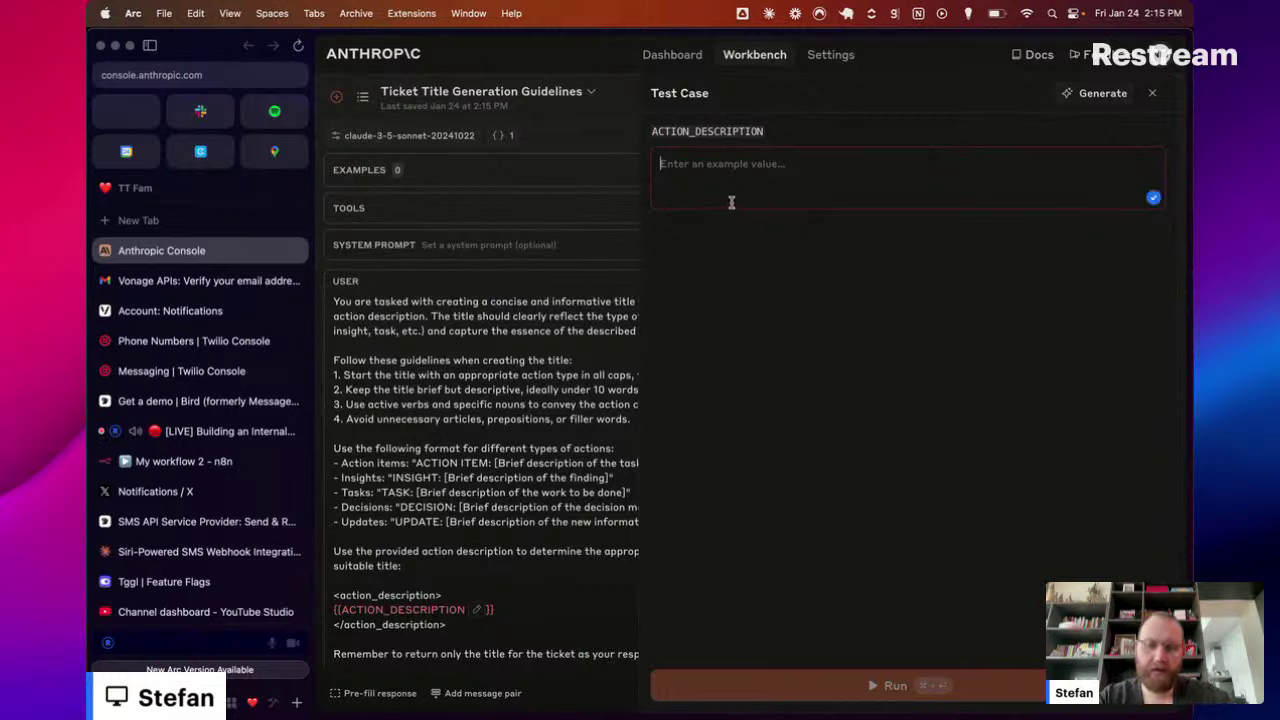
type("I need to")
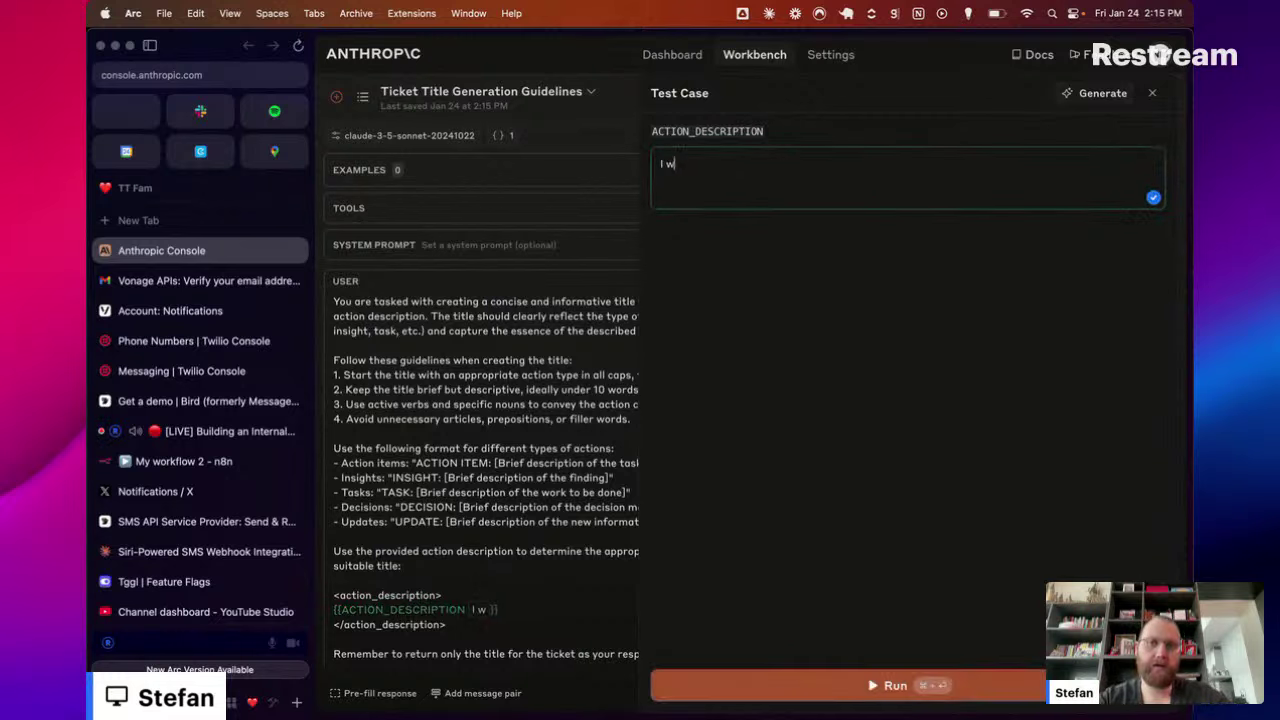
type(" check in")
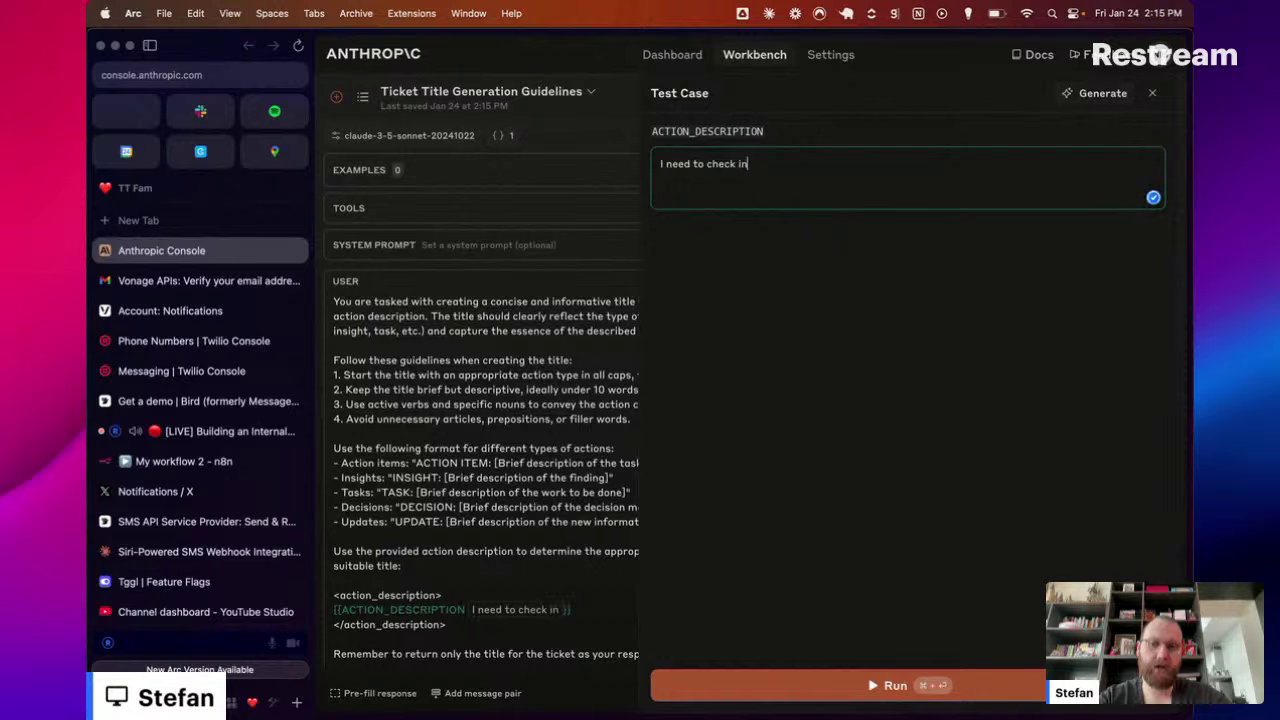
type(" on the ")
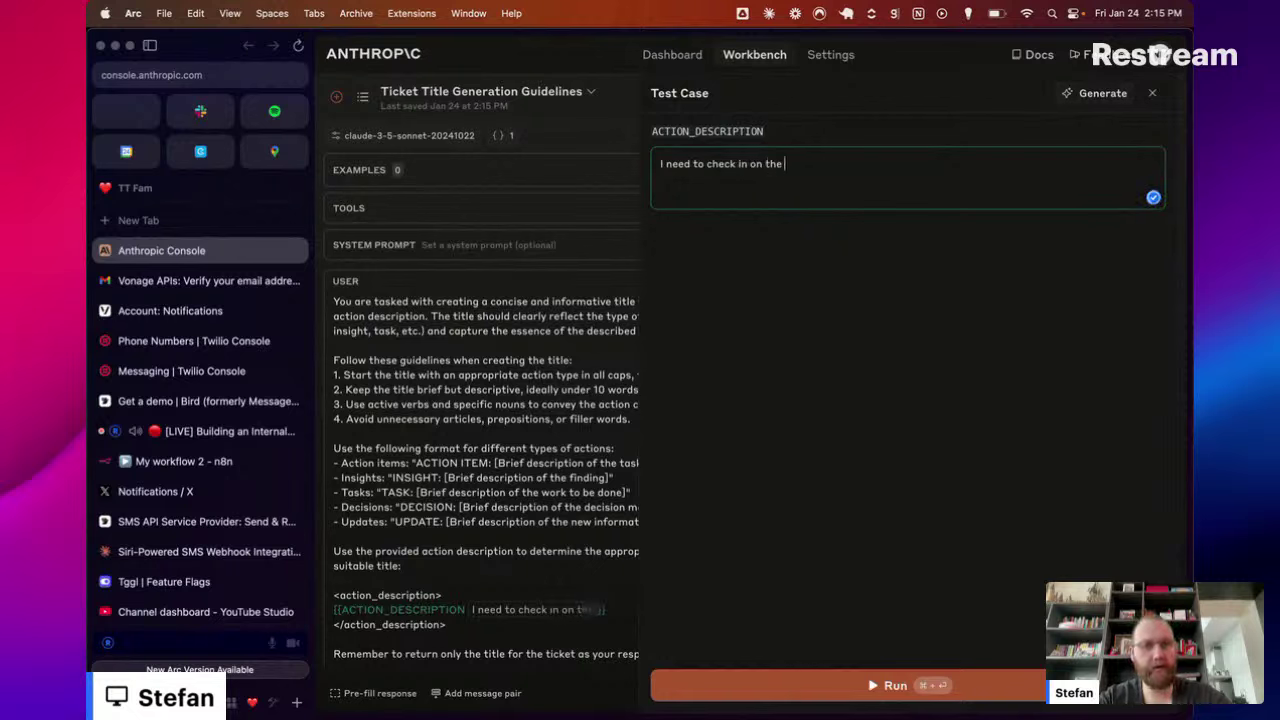
type("ai trogress")
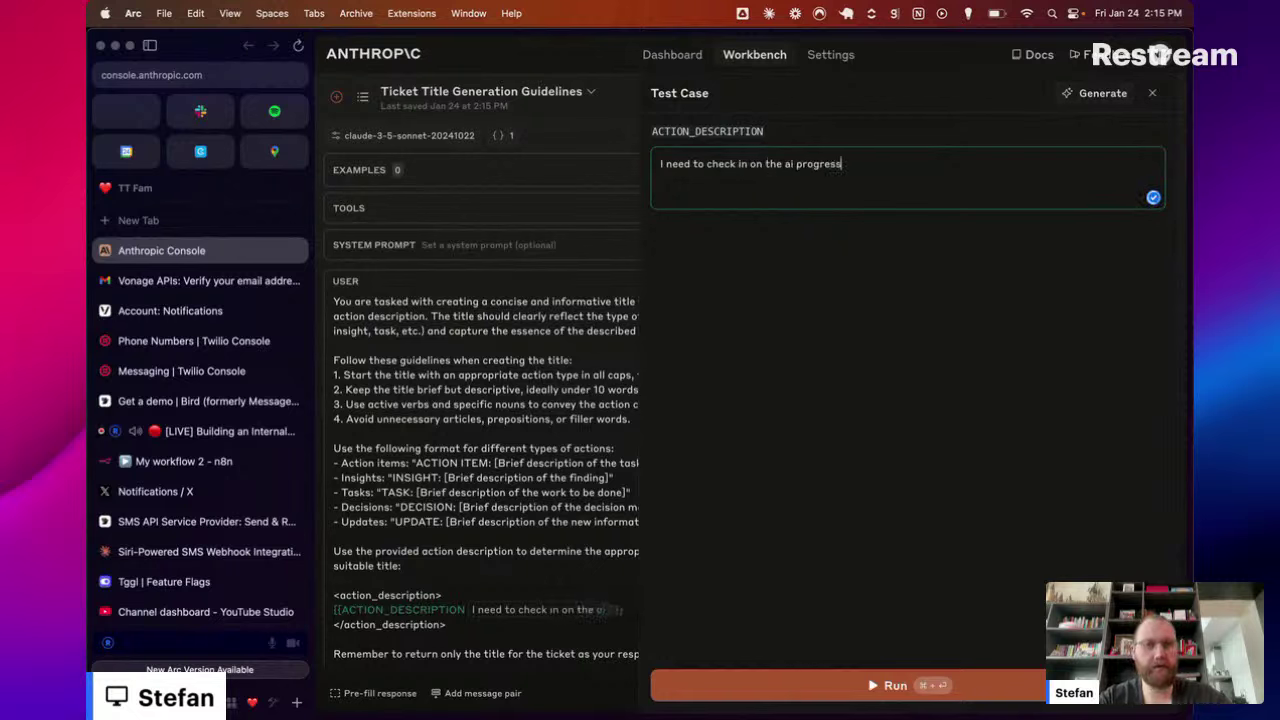
type(" this wee")
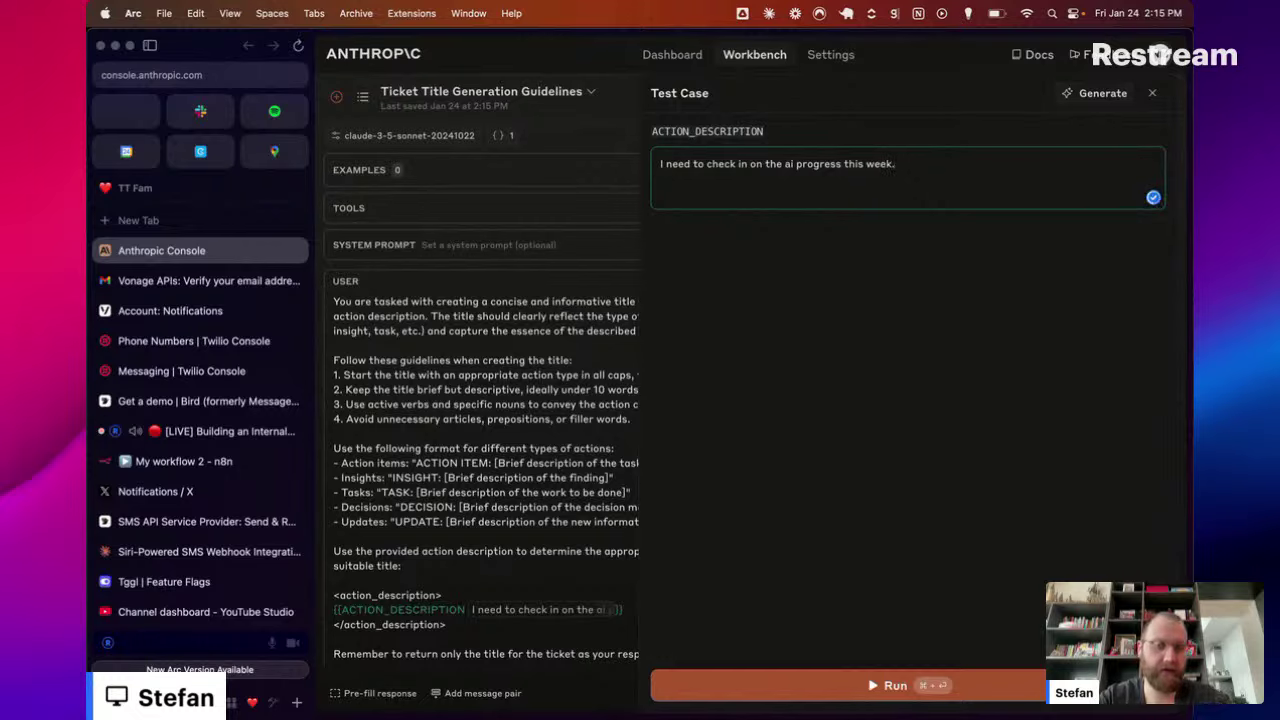
type("k.")
left_click(766, 685)
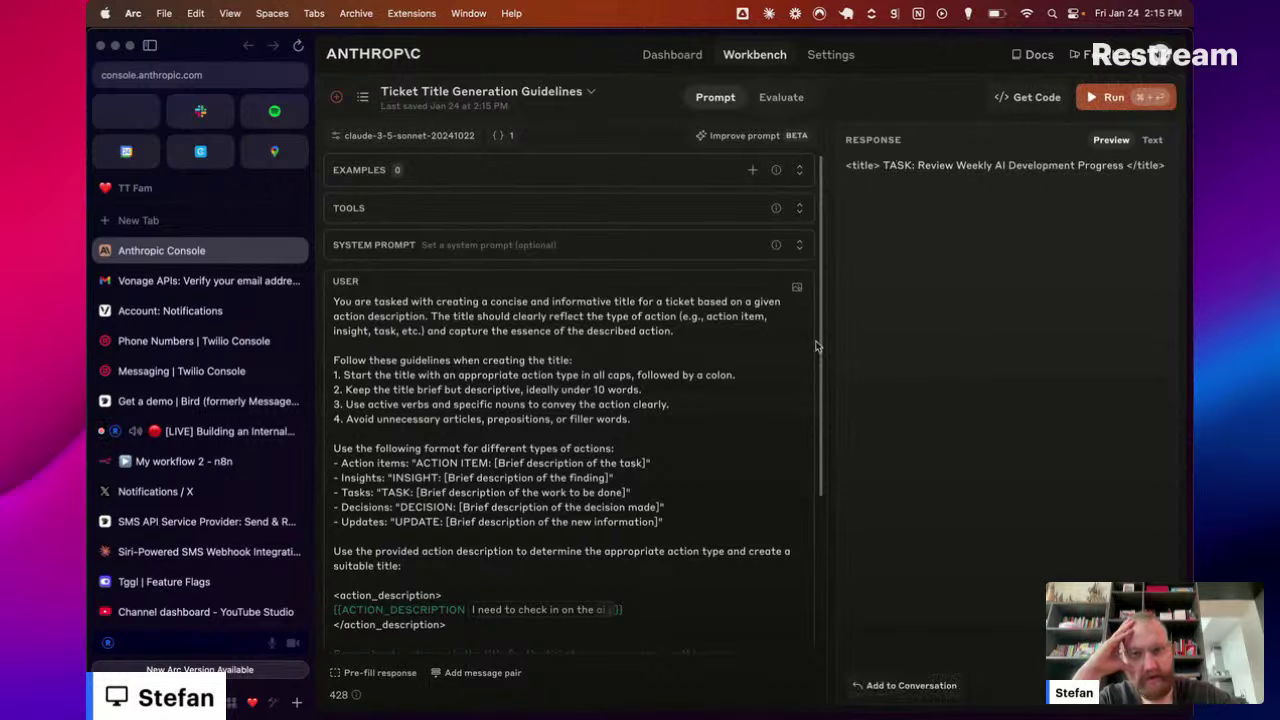
Step: Delete the "Tasks" line from the prompt's list of formats for different types of actions
scroll(629, 456, "down", 2)
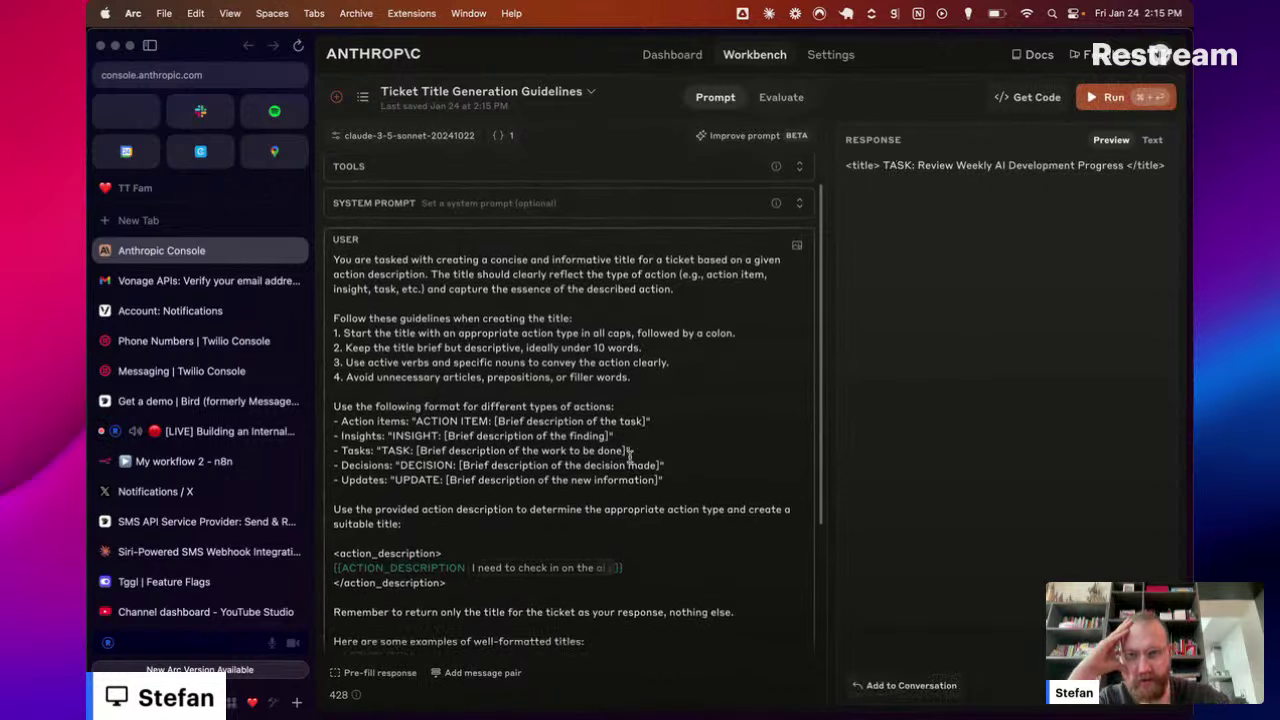
scroll(629, 456, "down", 1)
left_click(688, 411)
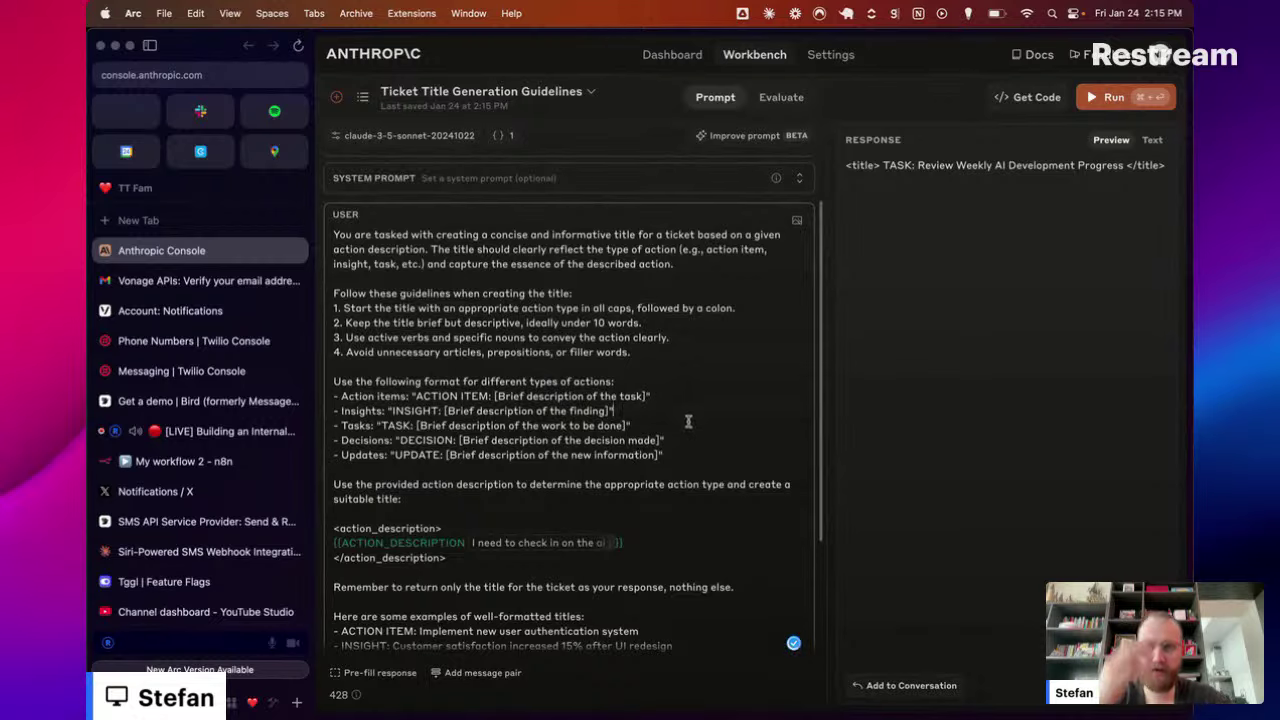
key("shift+super+Left")
key("BackSpace")
key("BackSpace")
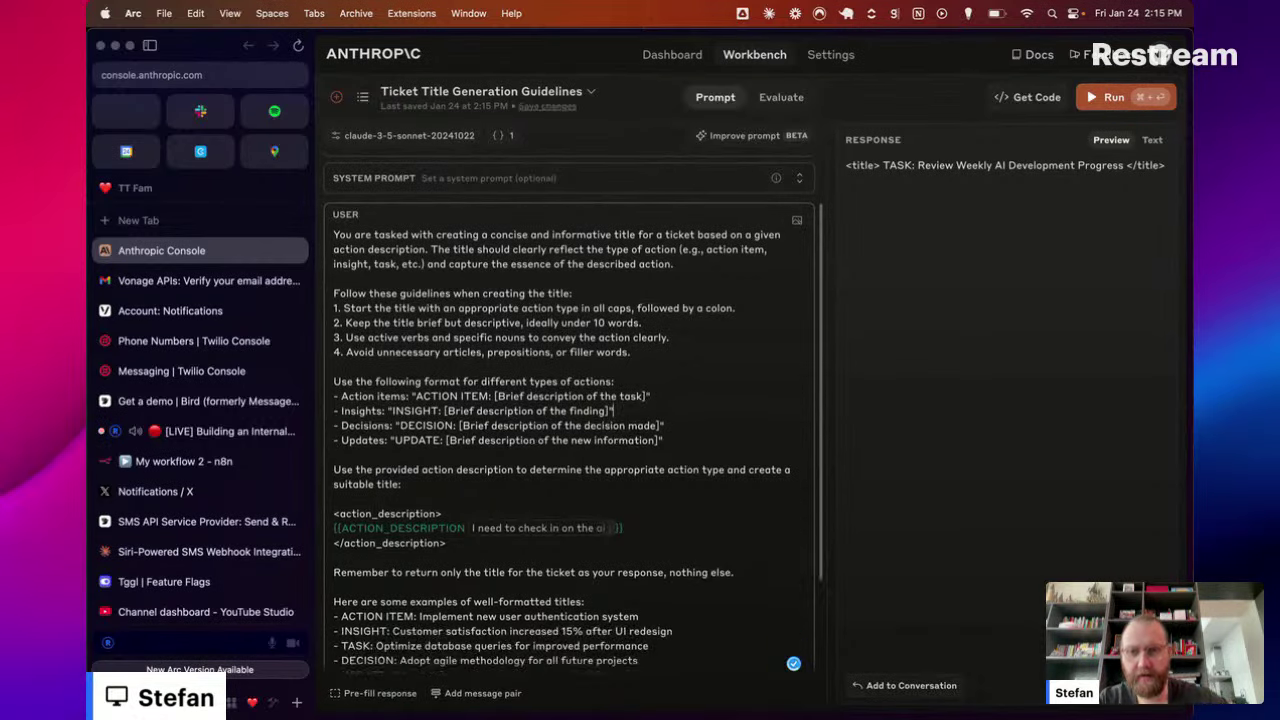
Step: Remove the opening and closing title tags around "[Your created title goes here]" at the end of the prompt
scroll(612, 424, "down", 4)
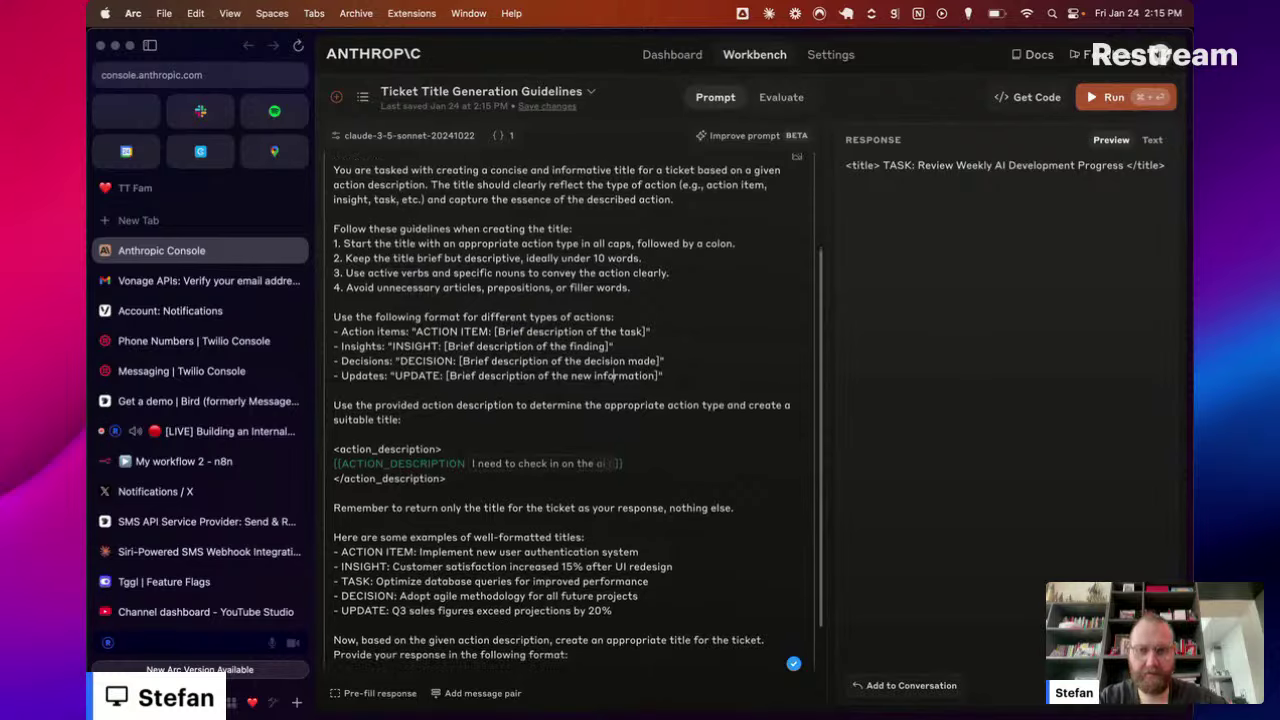
scroll(612, 424, "down", 1)
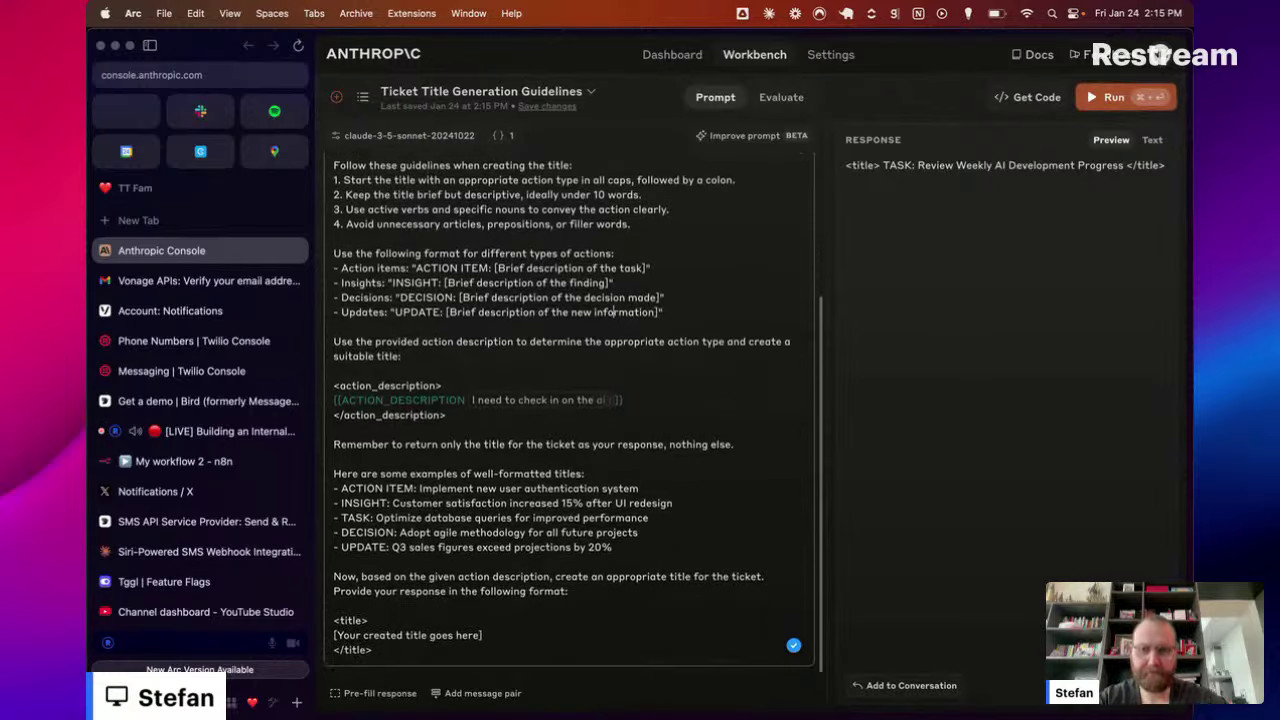
left_click(515, 648)
key("shift+super+Left")
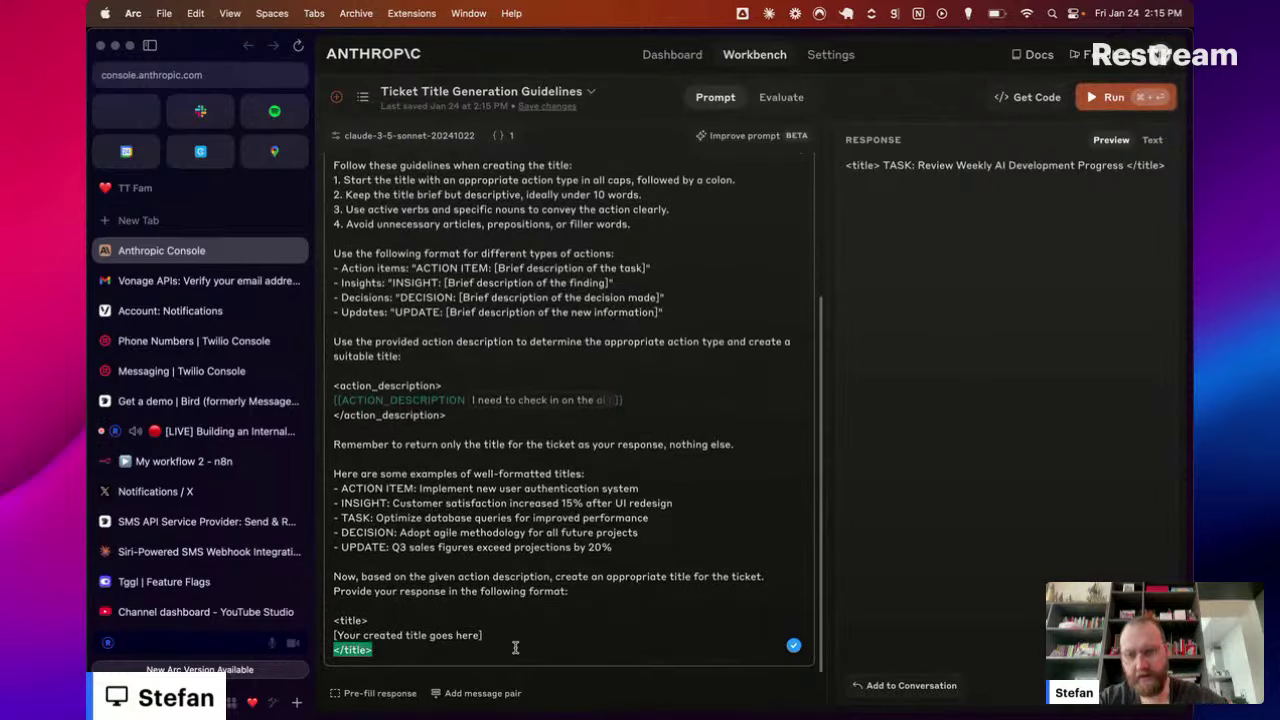
key("BackSpace")
key("BackSpace")
key("super+Left")
key("shift+Up")
key("BackSpace")
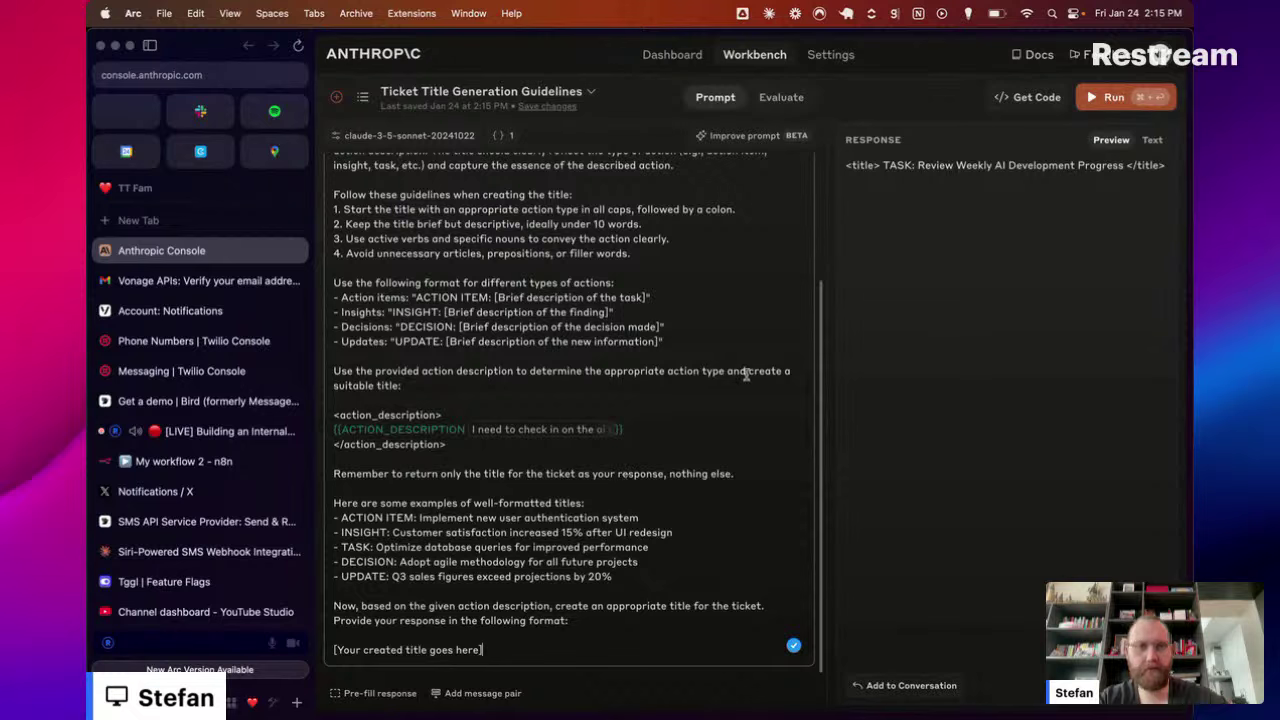
Step: Change the ending of the ACTION_DESCRIPTION test value to "this week and stuff" and rerun the prompt
left_click(600, 429)
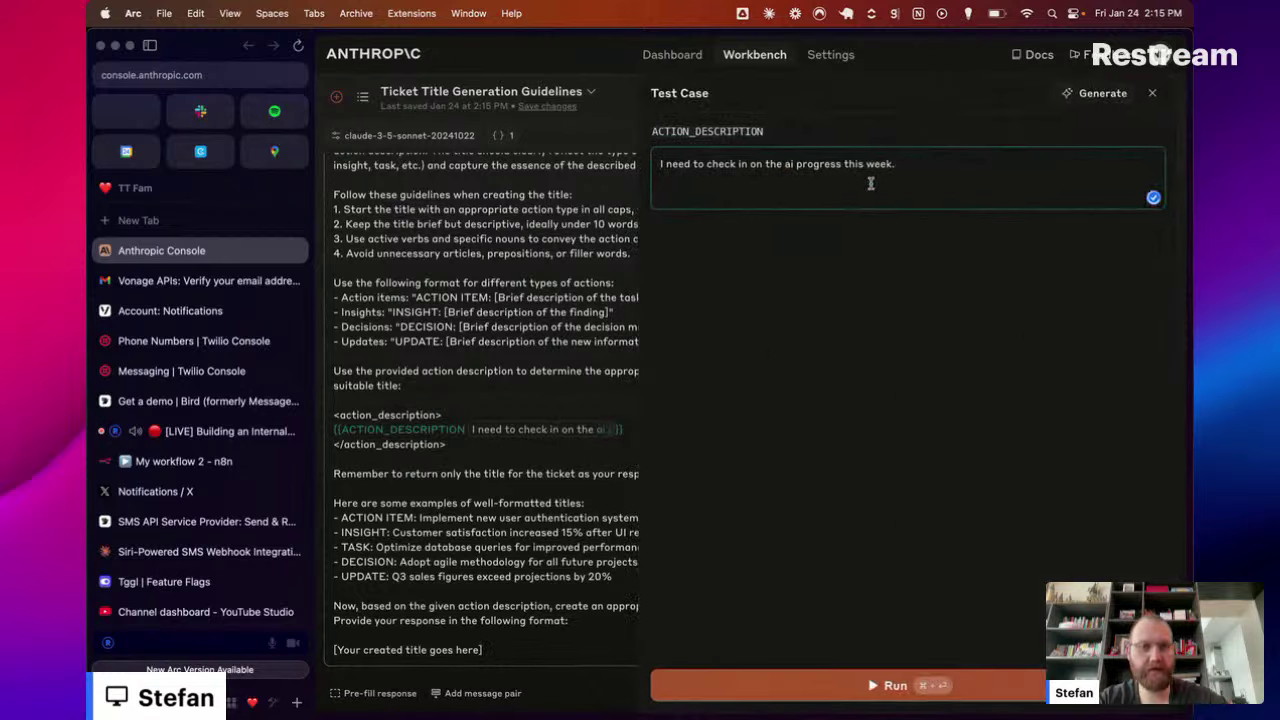
key("BackSpace")
type("and stuff")
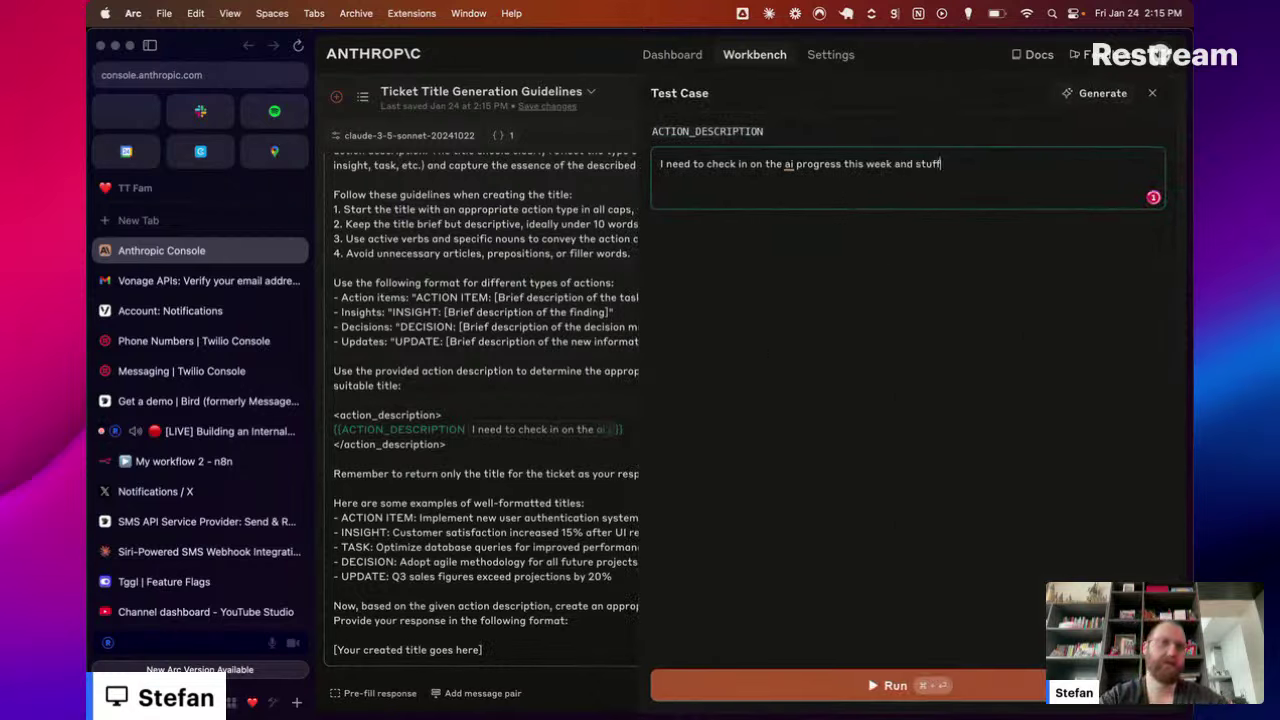
key("super+Return")
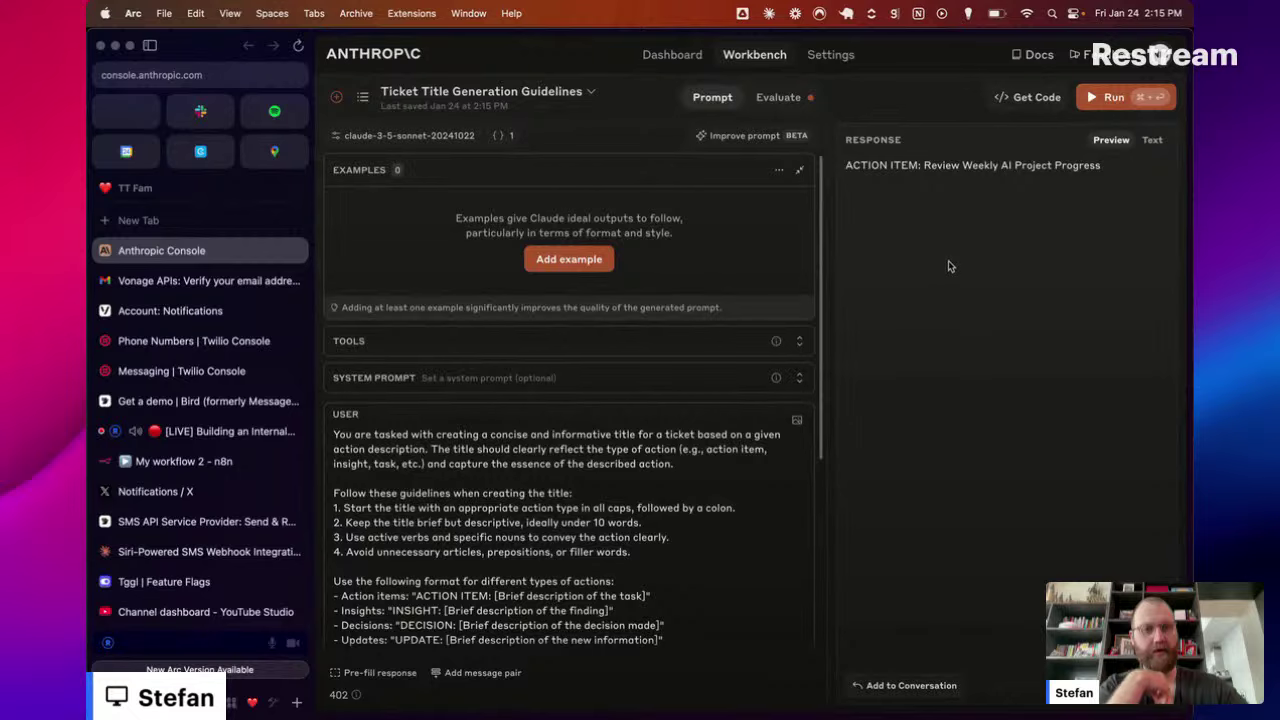
Step: Review the ACTION_DESCRIPTION test value and view the response as plain text
scroll(743, 452, "down", 6)
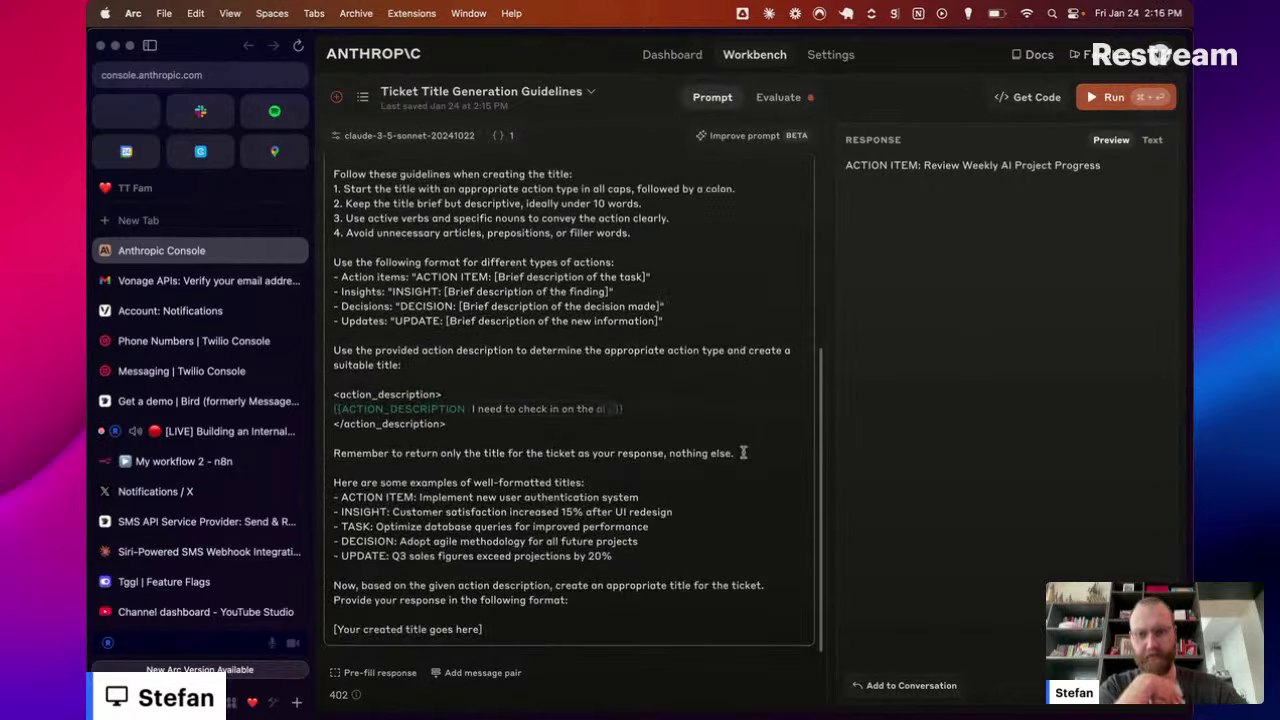
left_click(600, 409)
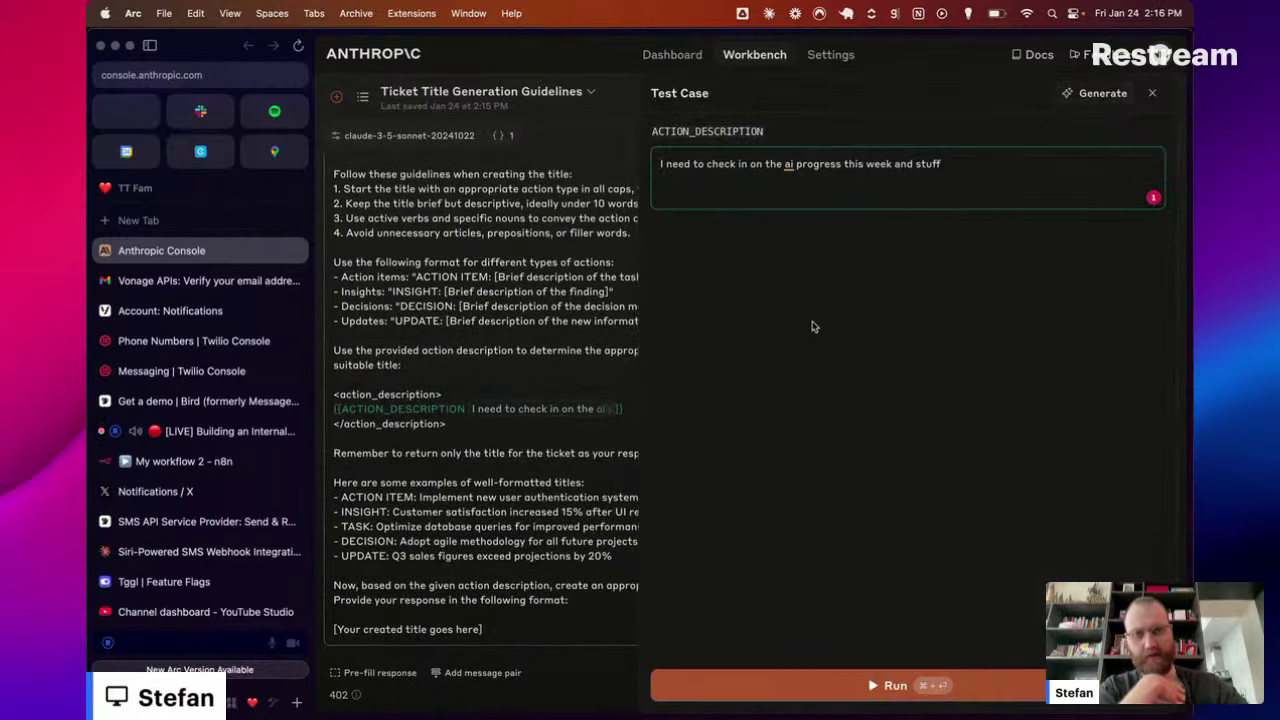
left_click(1152, 92)
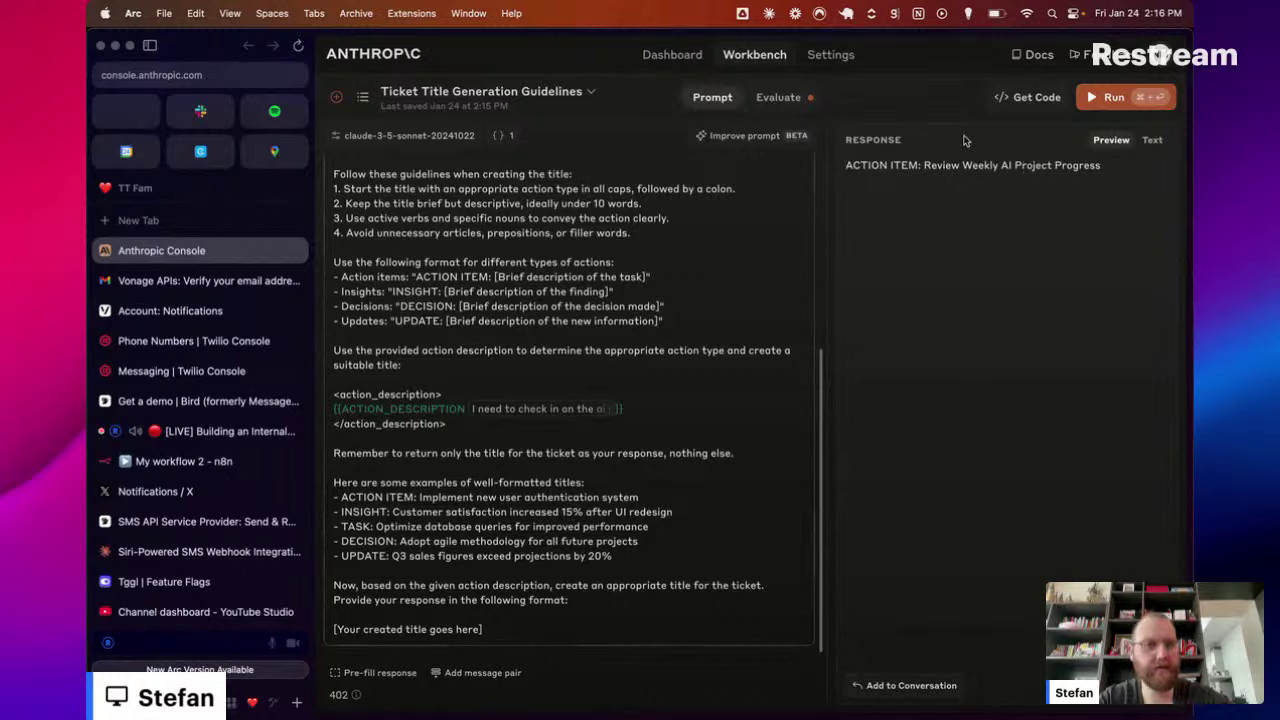
left_click(1157, 142)
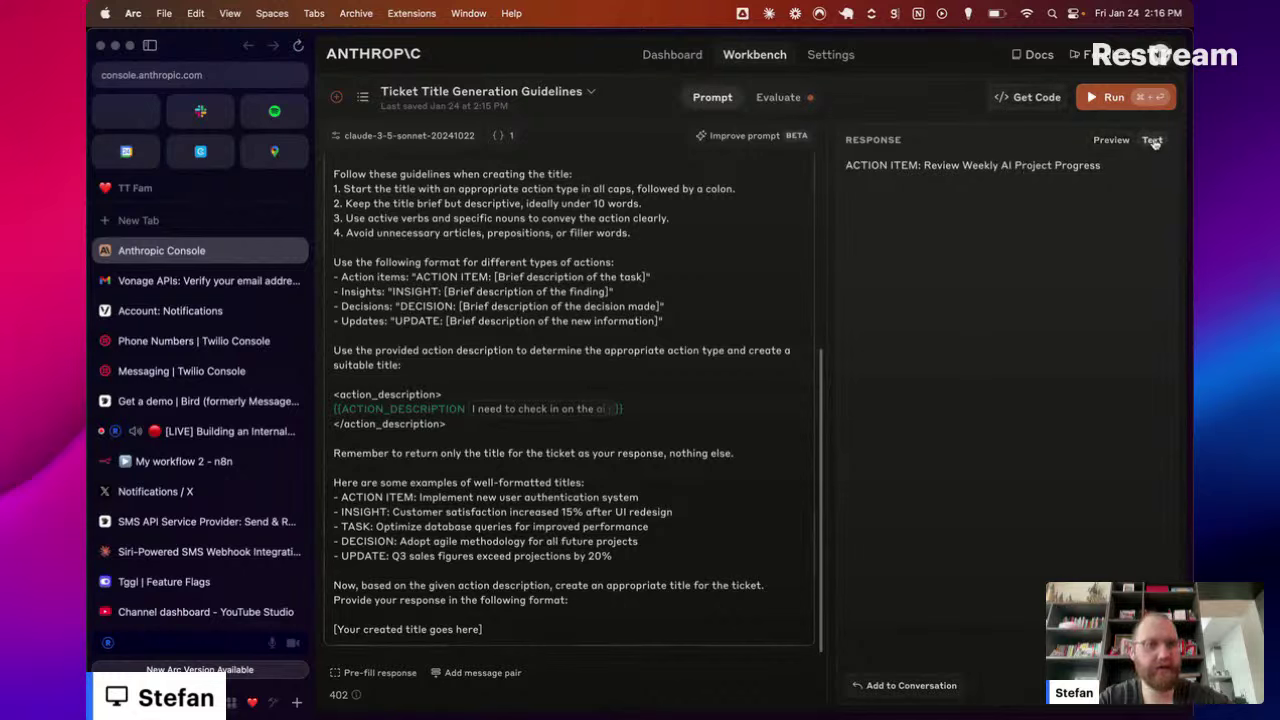
Step: Replace the ACTION_DESCRIPTION test value with "Check on which progress was made on ai developments in the industry" and rerun the prompt
left_click(575, 409)
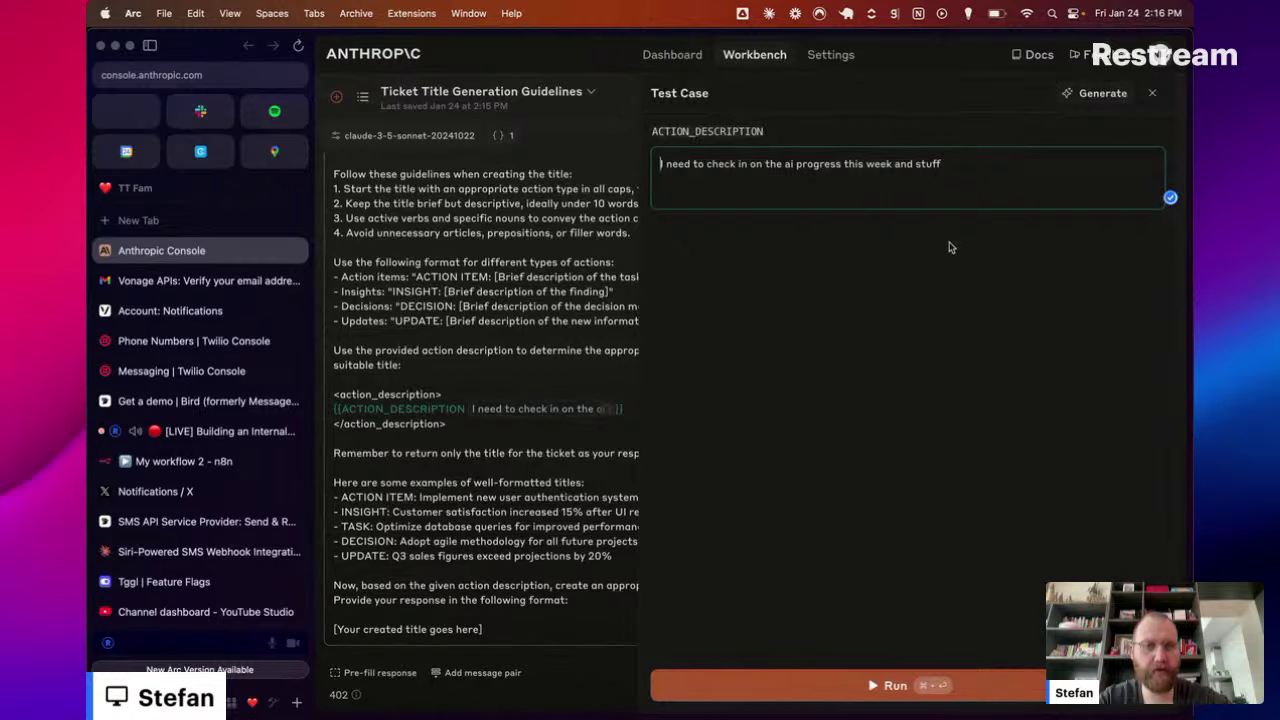
left_click(961, 170)
key("super+a")
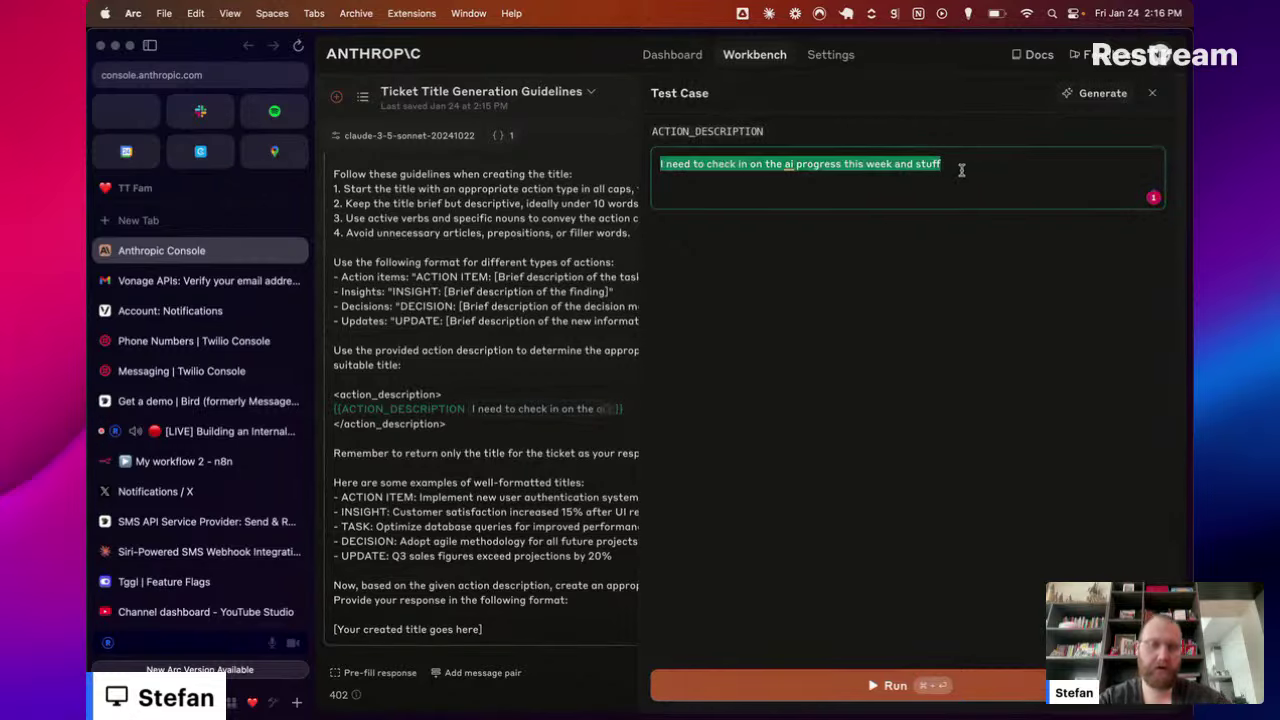
key("BackSpace")
type("Check on whic")
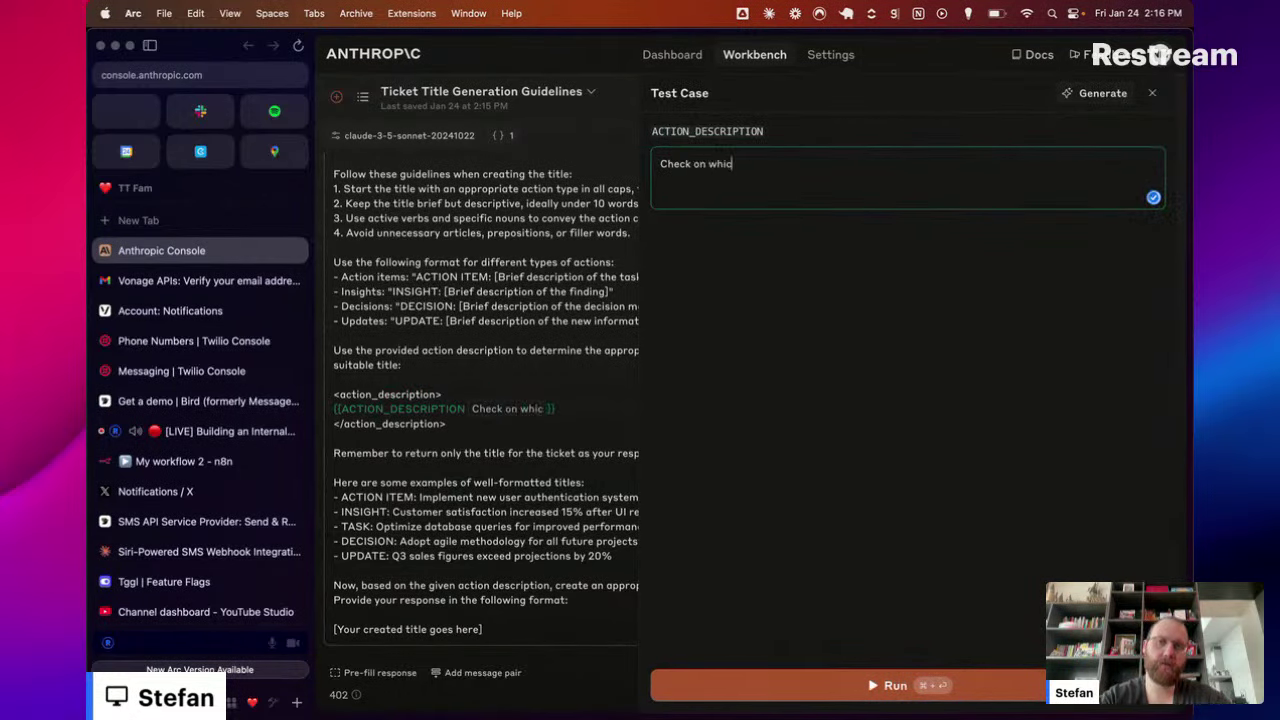
type("h progre")
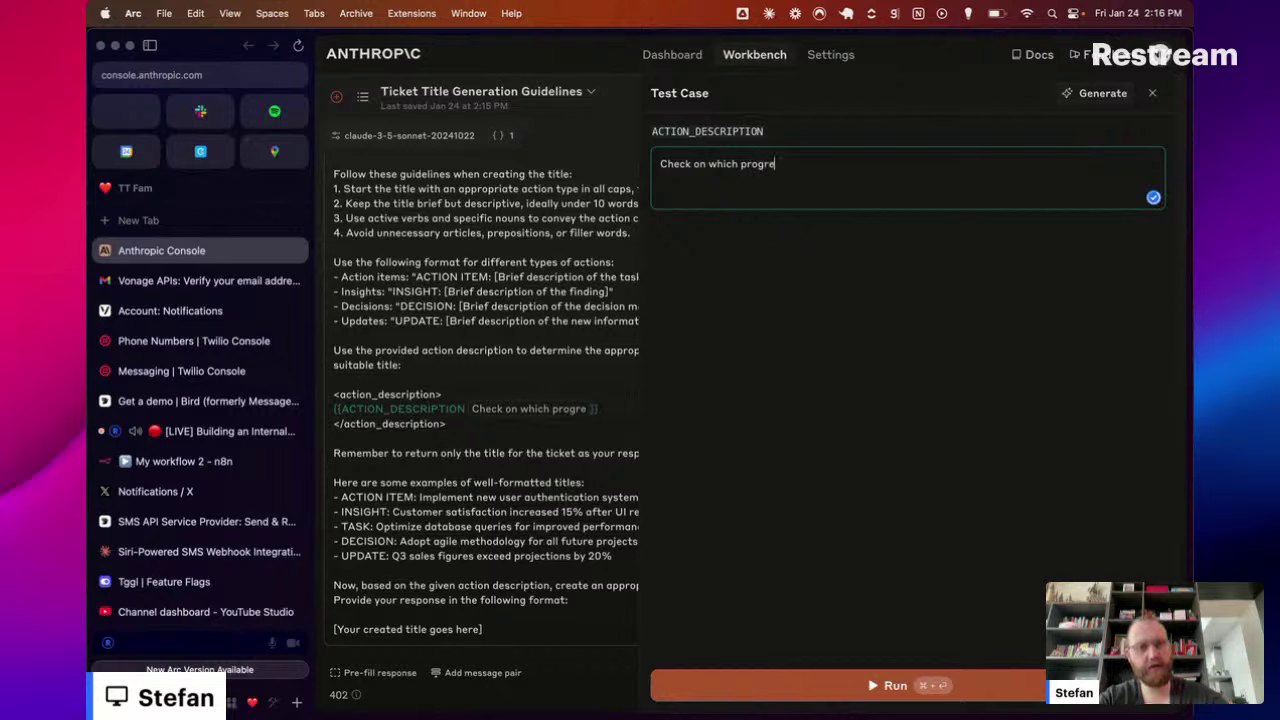
type("ss was made on ai developments in the industr")
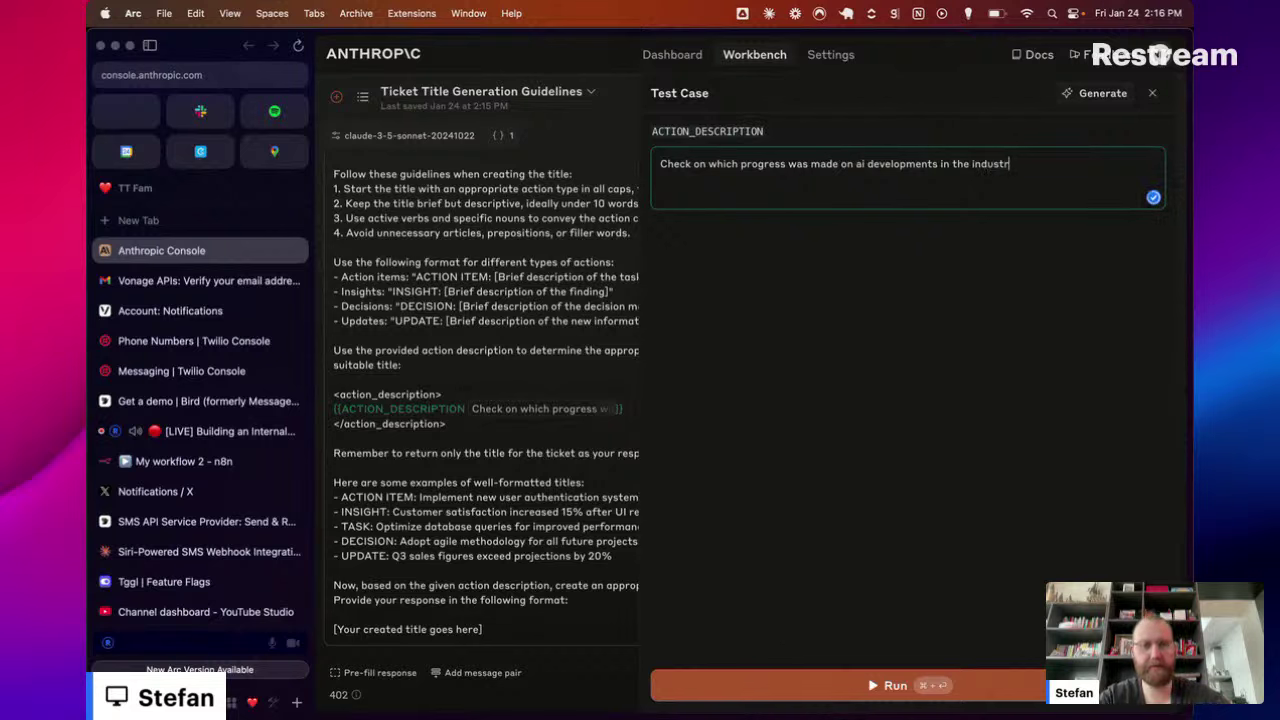
type("y")
key("super+Return")
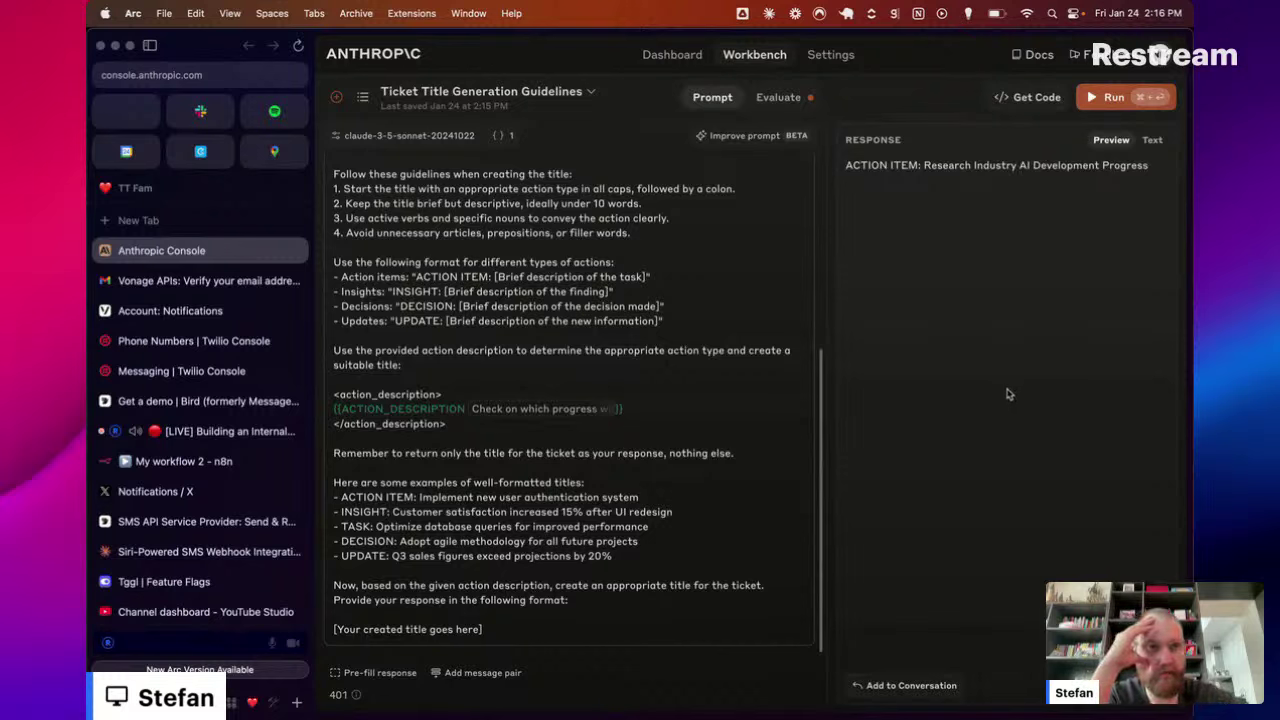
Step: Copy the entire title-generation prompt and open the Basic LLM Chain node in n8n's My workflow 2
left_click(655, 502)
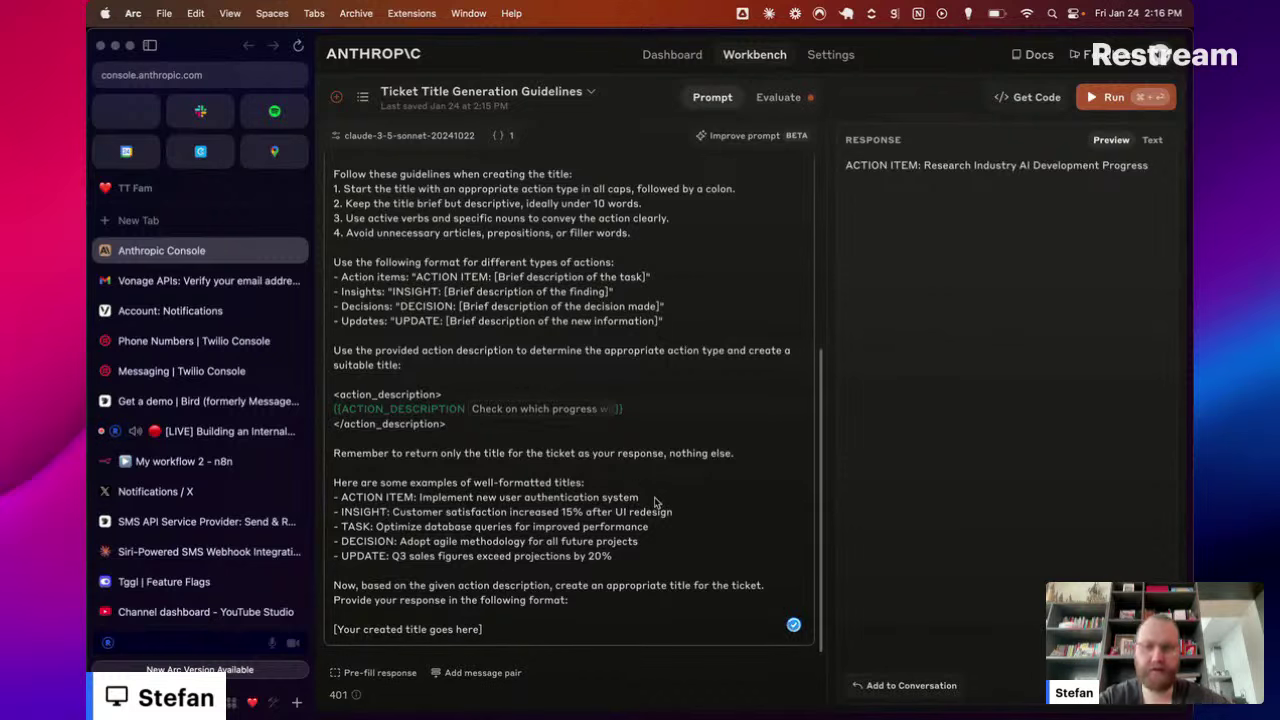
key("super+a")
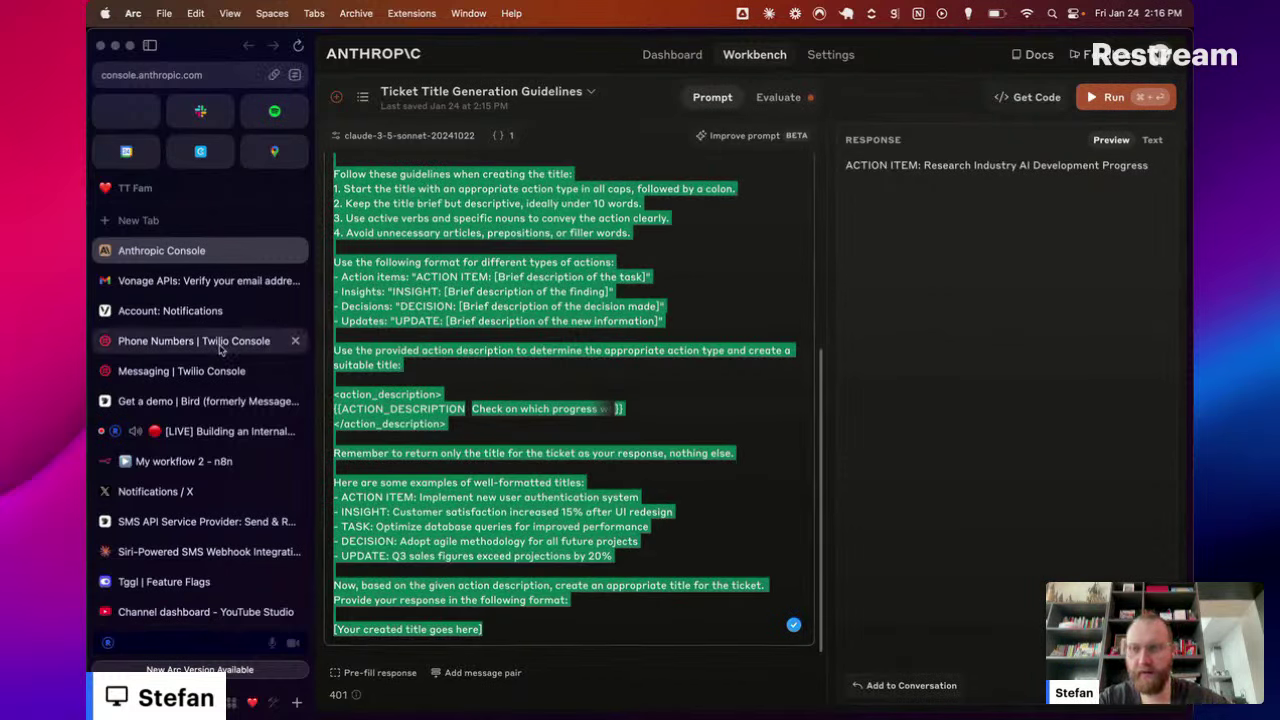
scroll(212, 528, "down", 3)
scroll(212, 500, "up", 2)
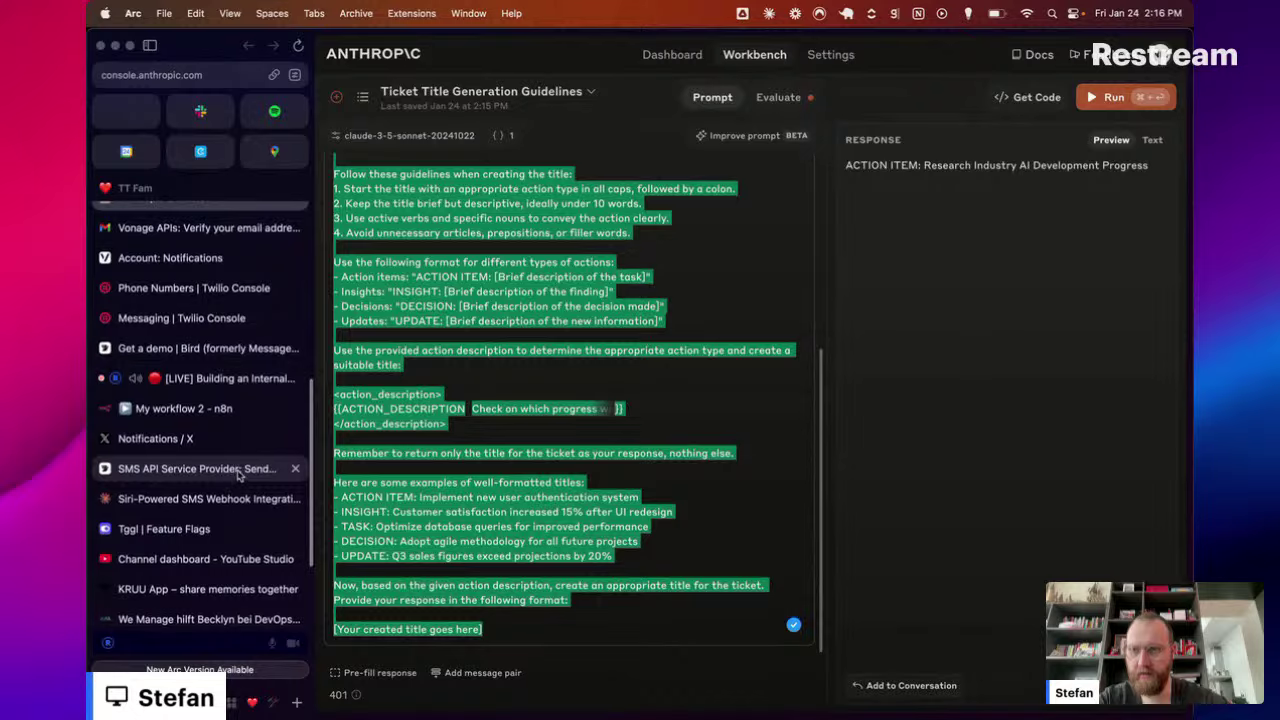
left_click(230, 408)
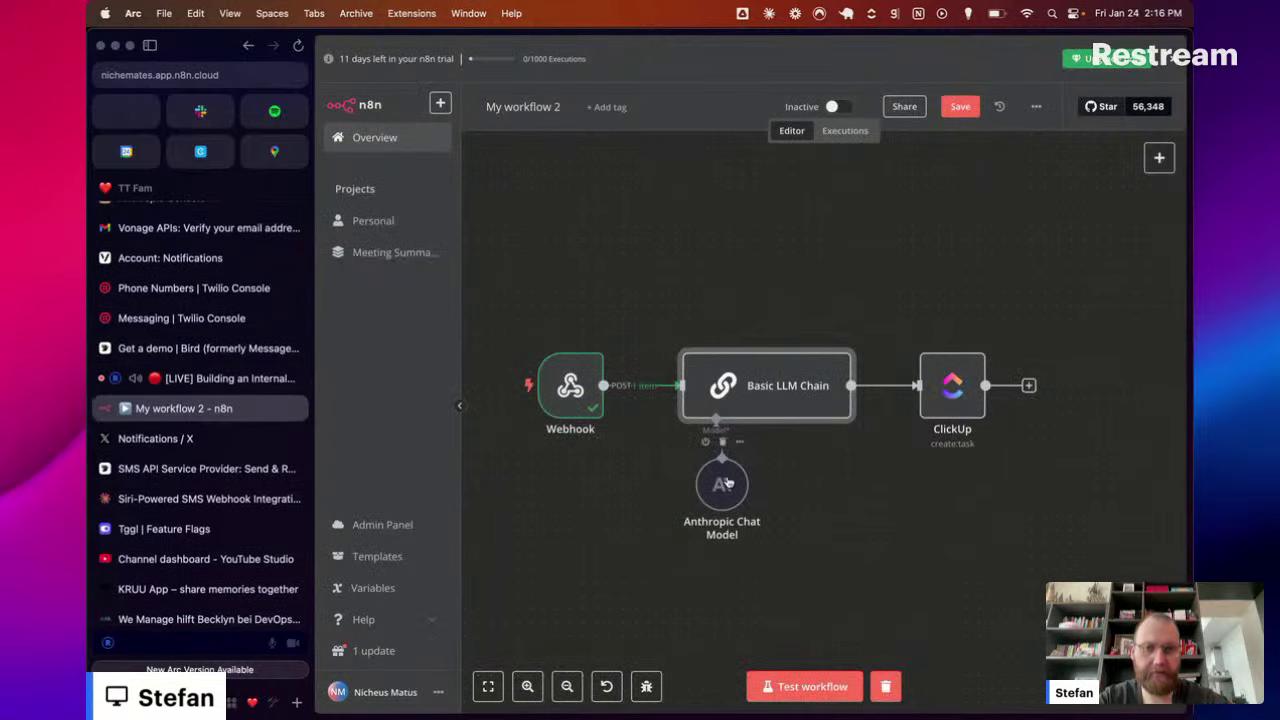
double_click(724, 390)
Step: Examine the webhook input fields and the Prompt (User Message) expression of the Basic LLM Chain in the expanded editor
left_click(777, 242)
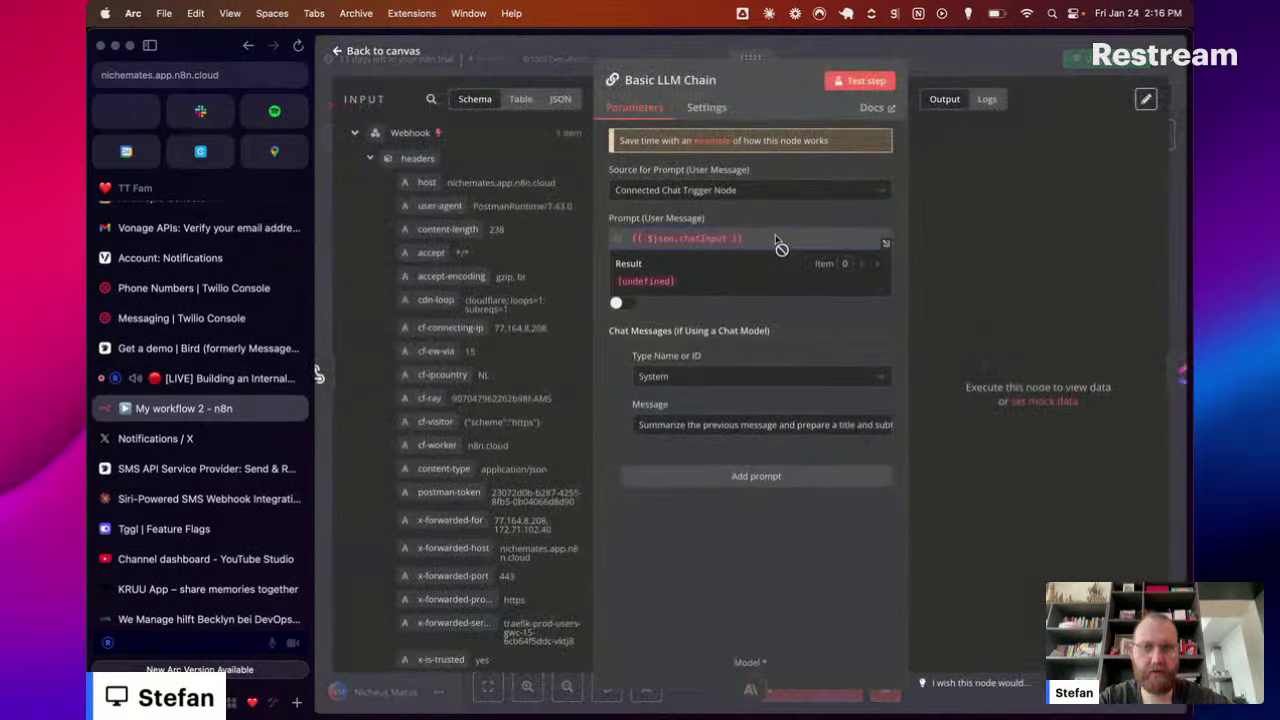
scroll(501, 432, "down", 5)
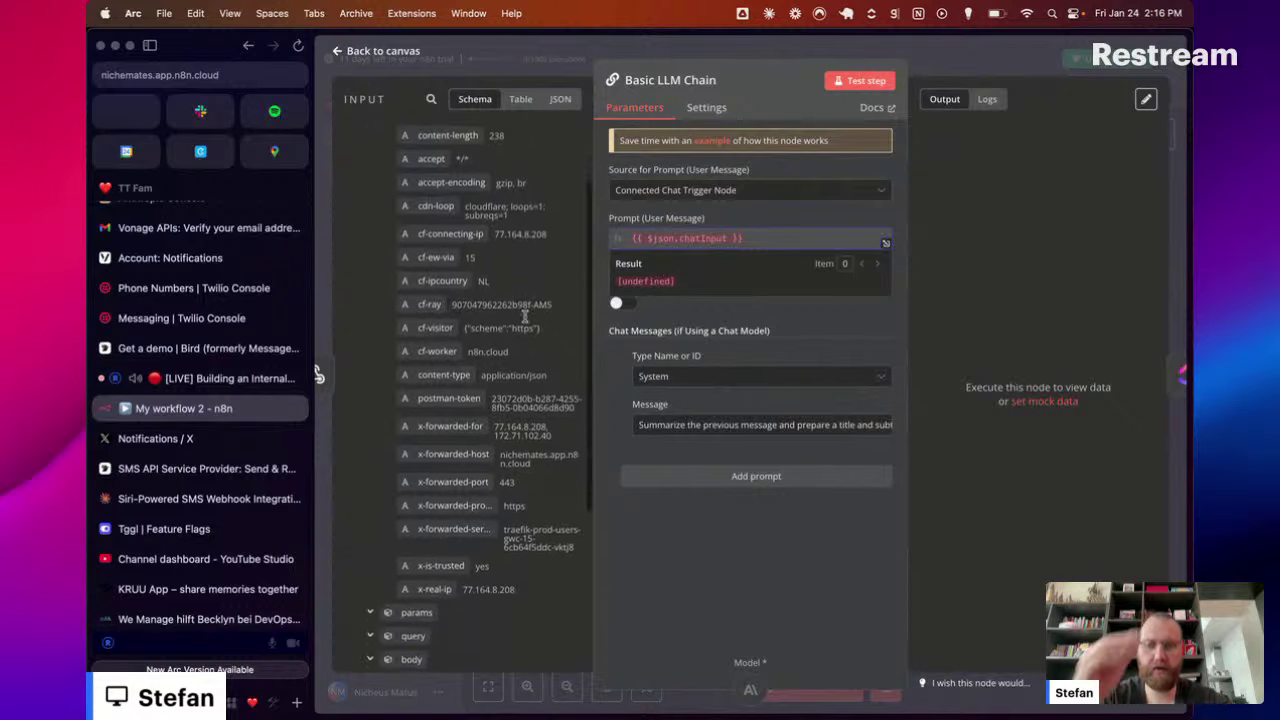
scroll(501, 432, "down", 2)
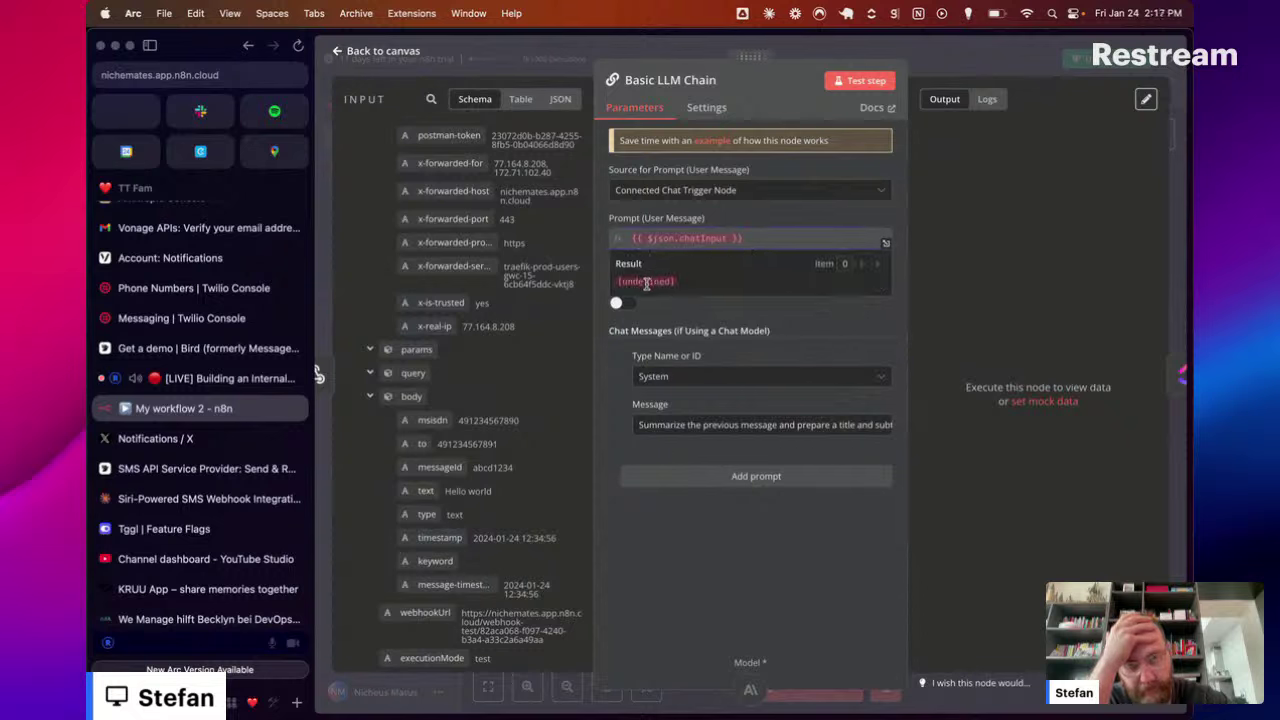
left_click(785, 214)
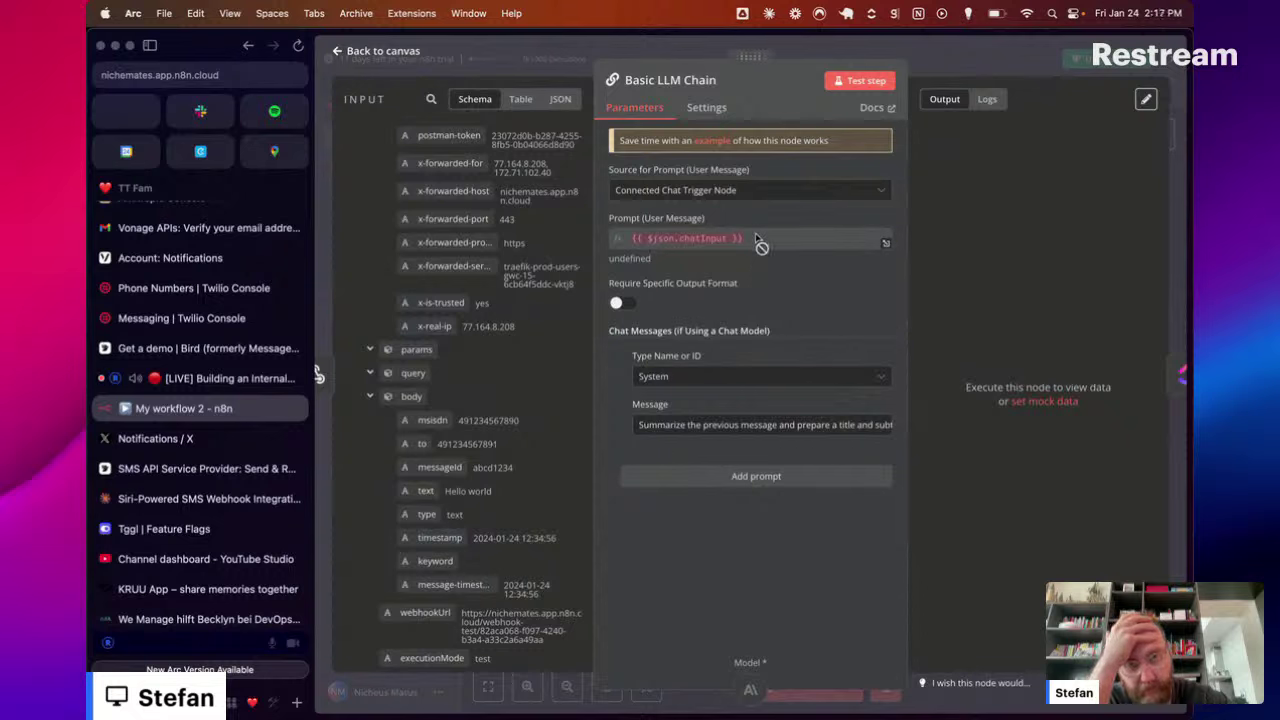
left_click(760, 242)
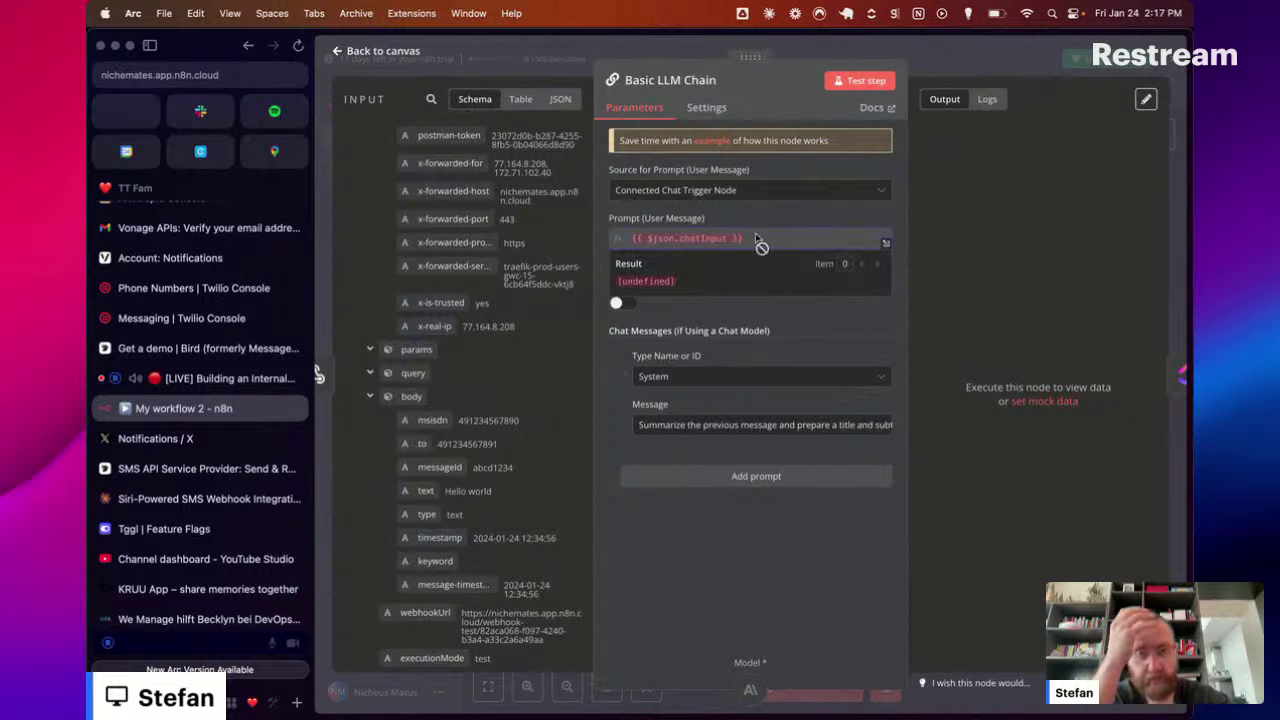
left_click(887, 244)
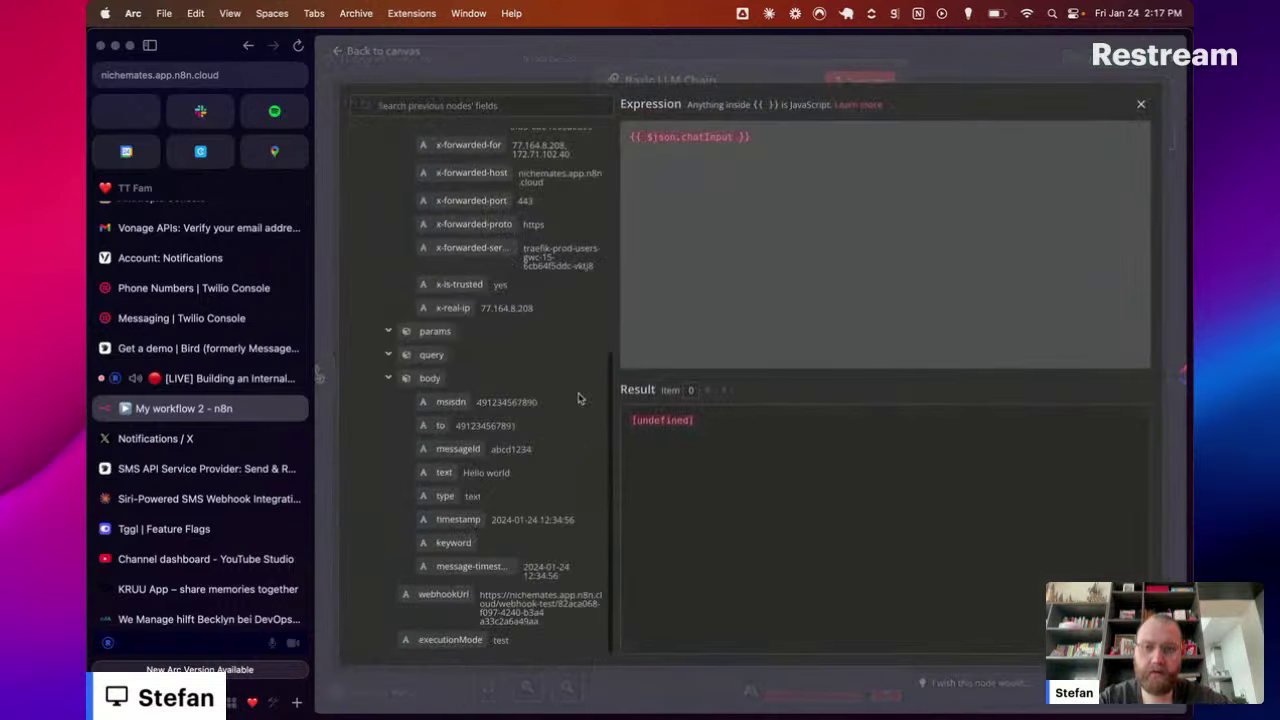
left_click(1140, 104)
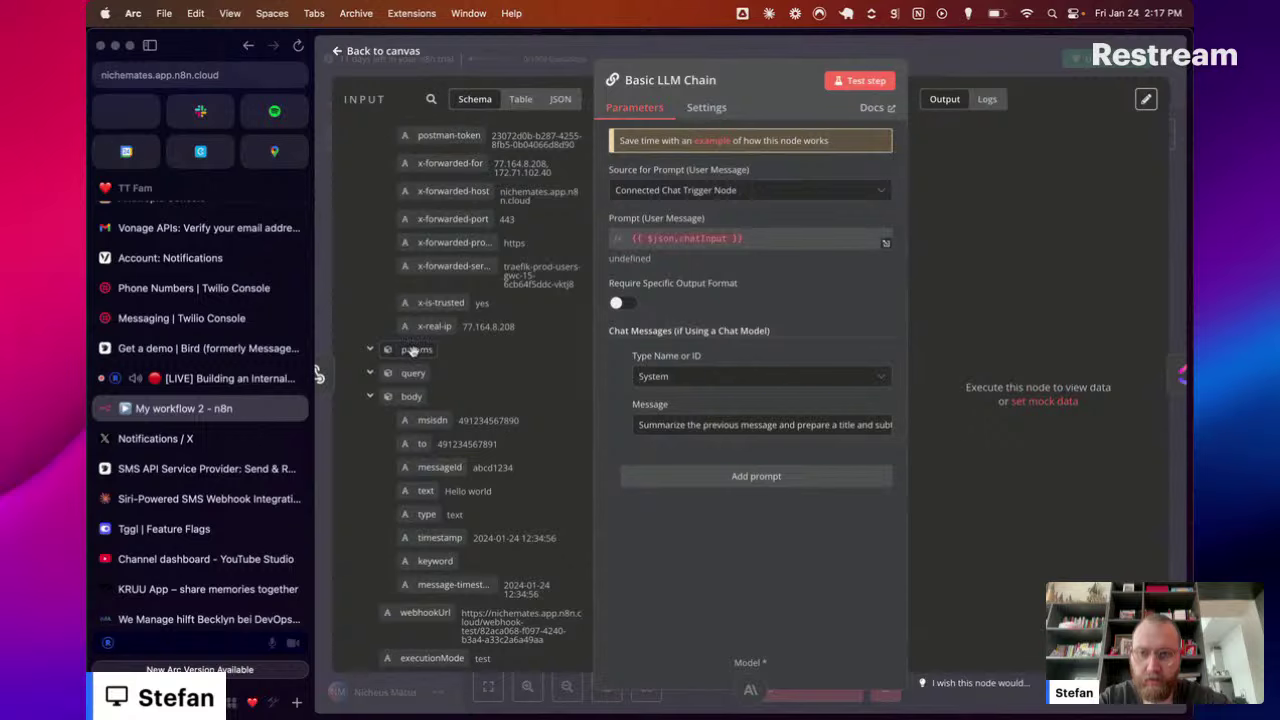
Step: Try to map the webhook body's text field into the Prompt (User Message) of the Basic LLM Chain
scroll(440, 420, "up", 3)
scroll(455, 455, "down", 3)
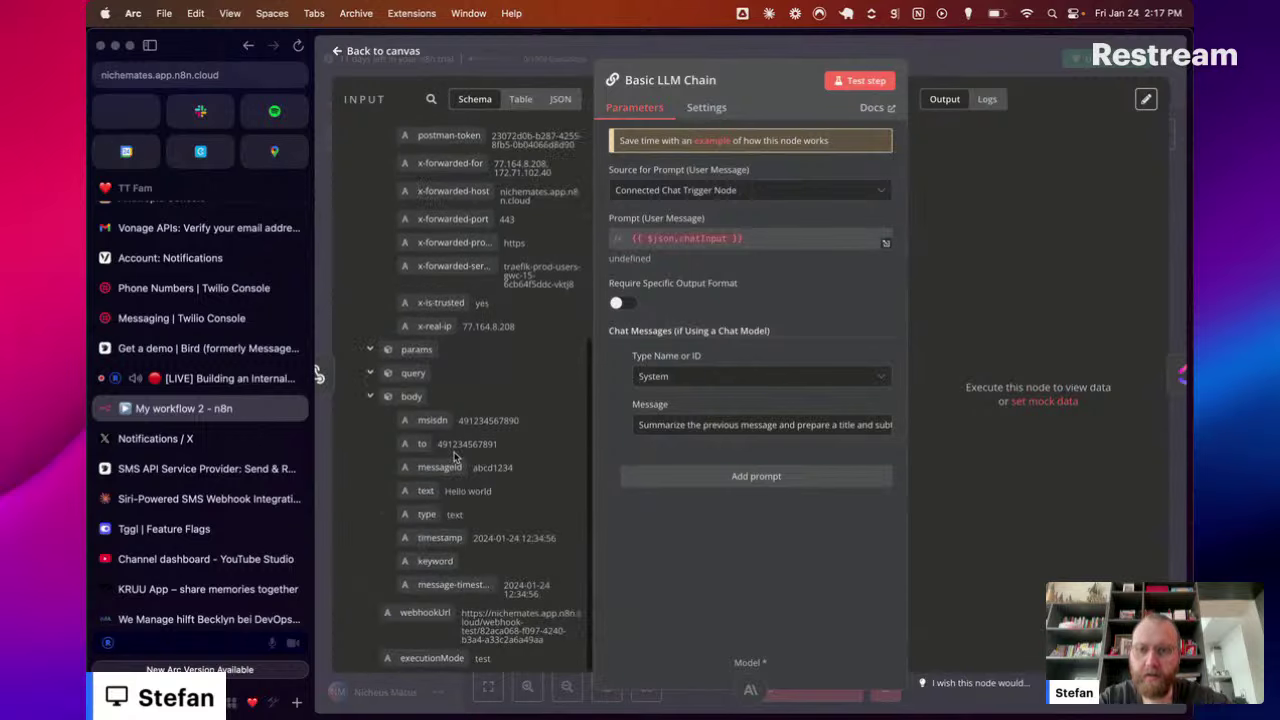
left_click_drag(425, 492, 748, 251)
left_click(748, 248)
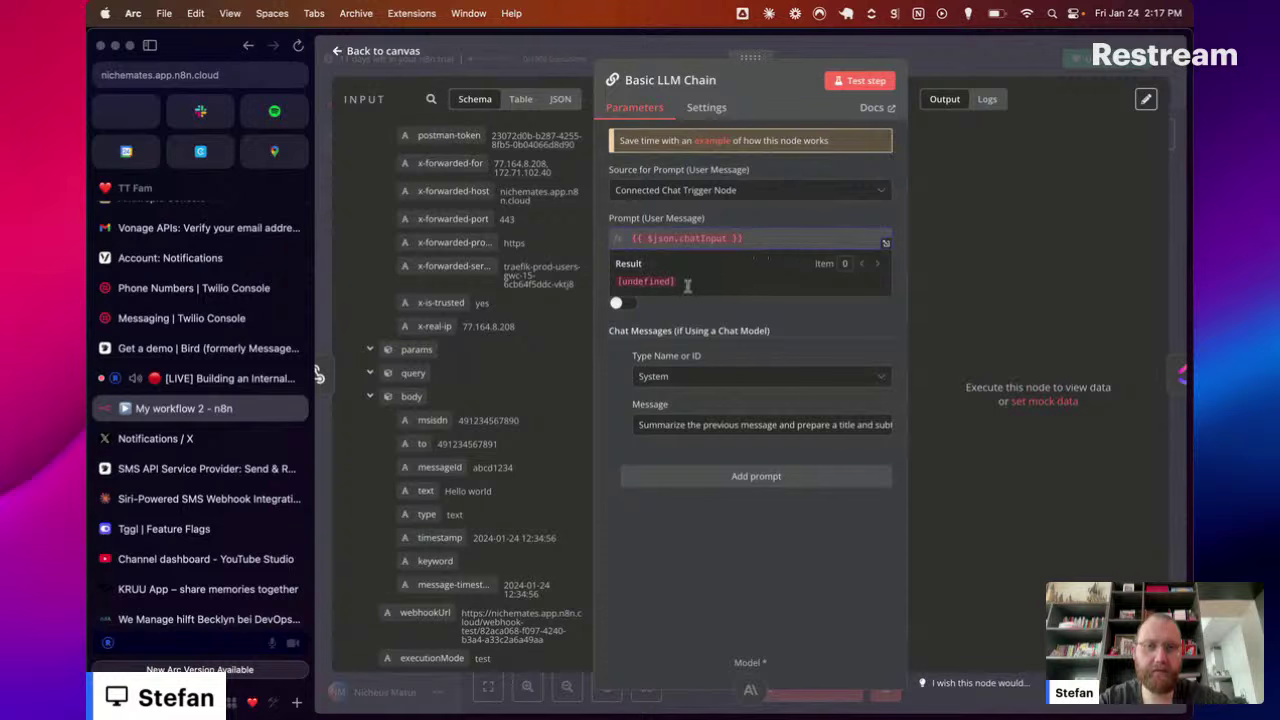
left_click(797, 228)
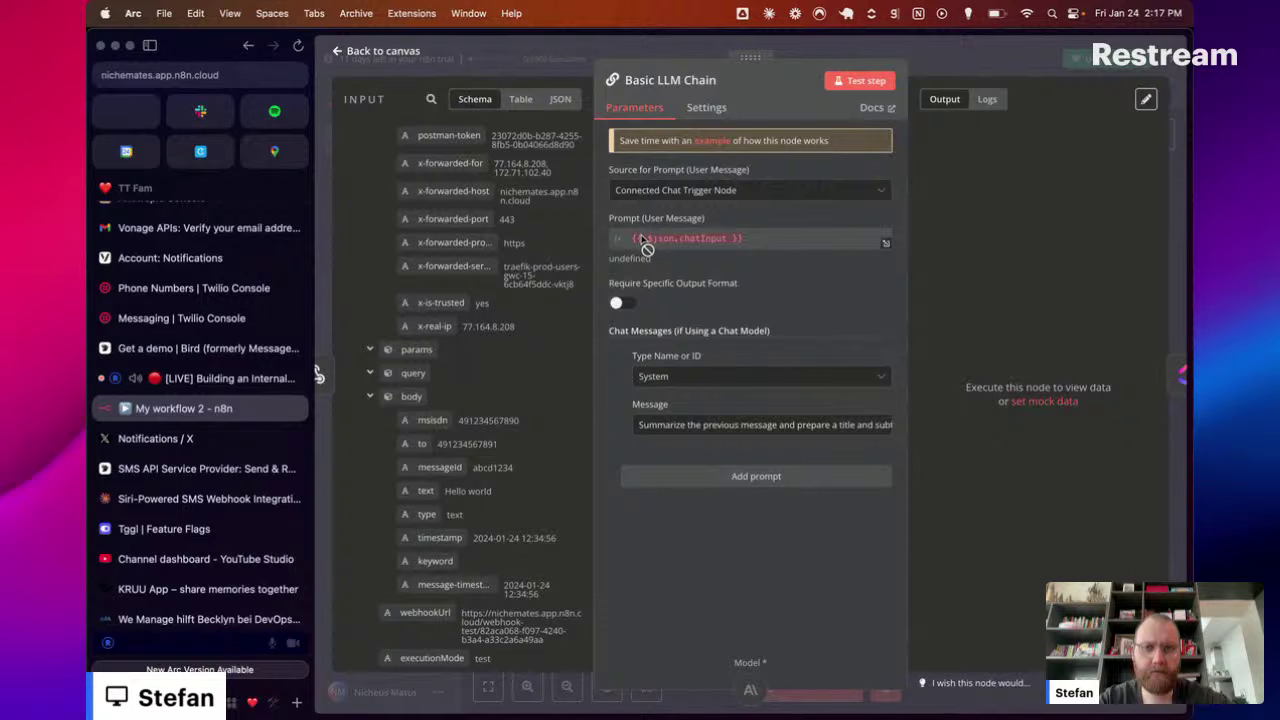
Step: Add a second chat message of type User and map the webhook body's type field as its message
left_click(712, 488)
left_click(712, 500)
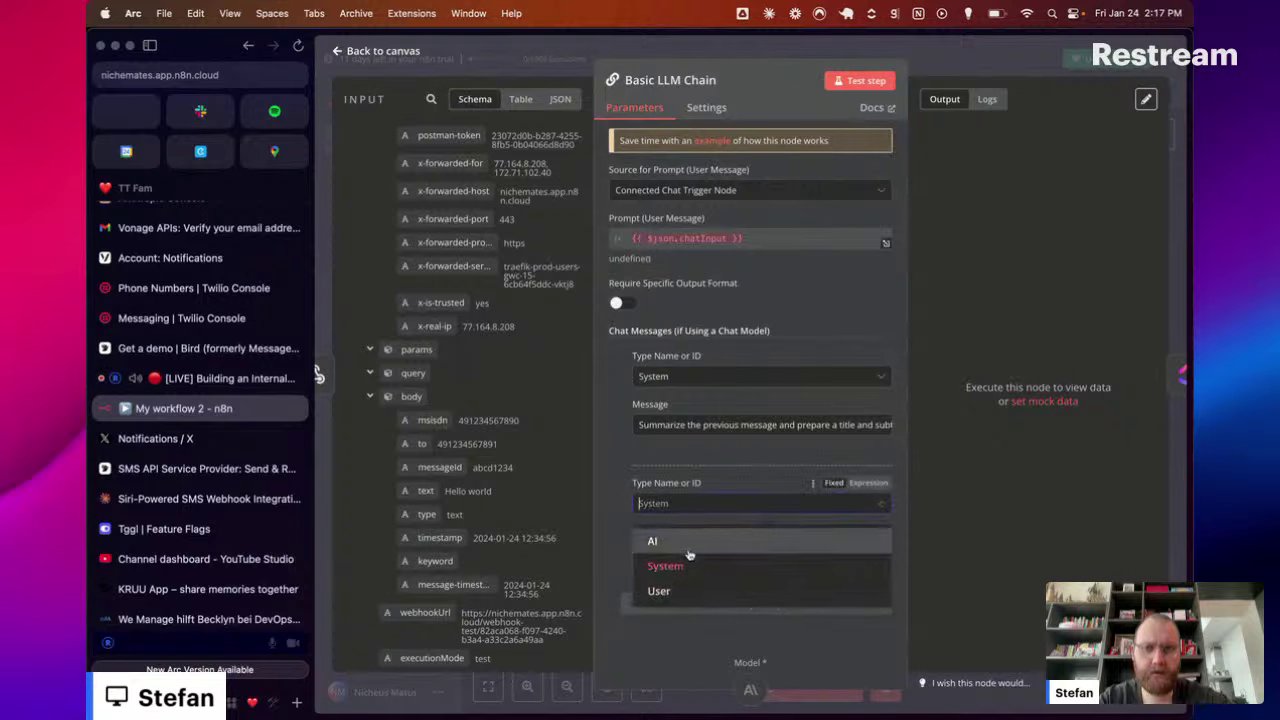
left_click(685, 588)
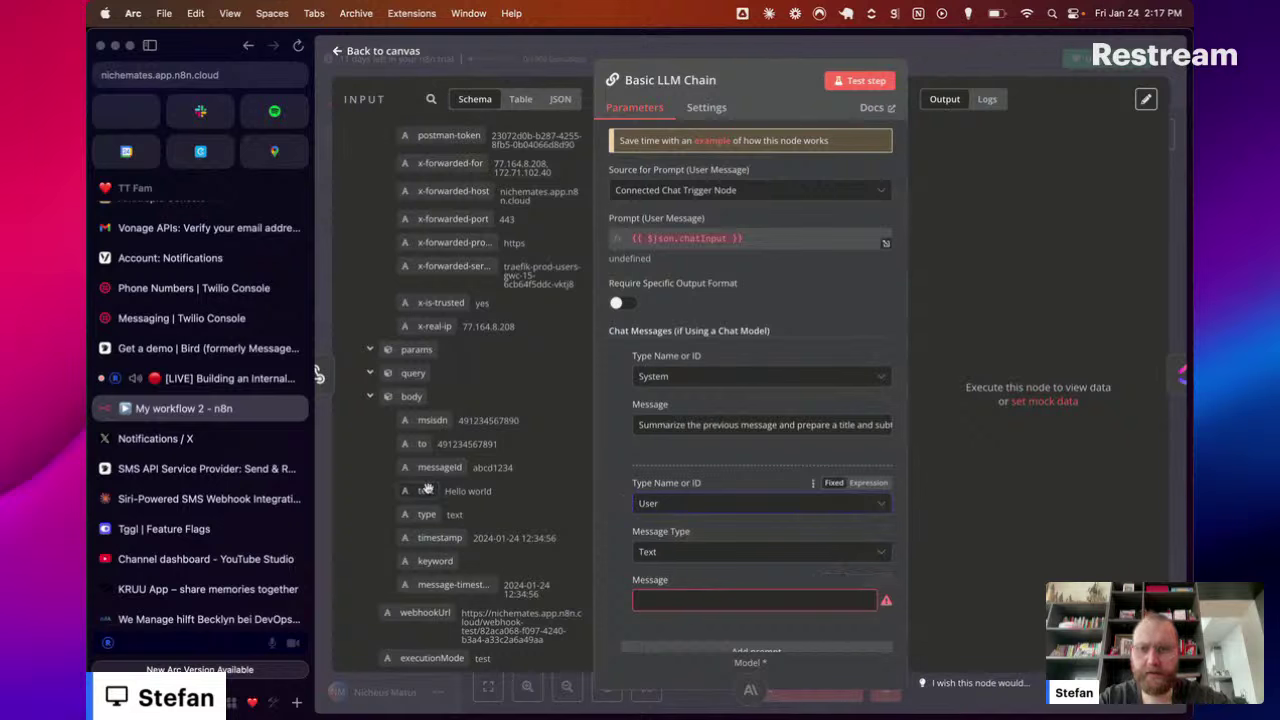
left_click_drag(427, 527, 660, 602)
left_click(996, 358)
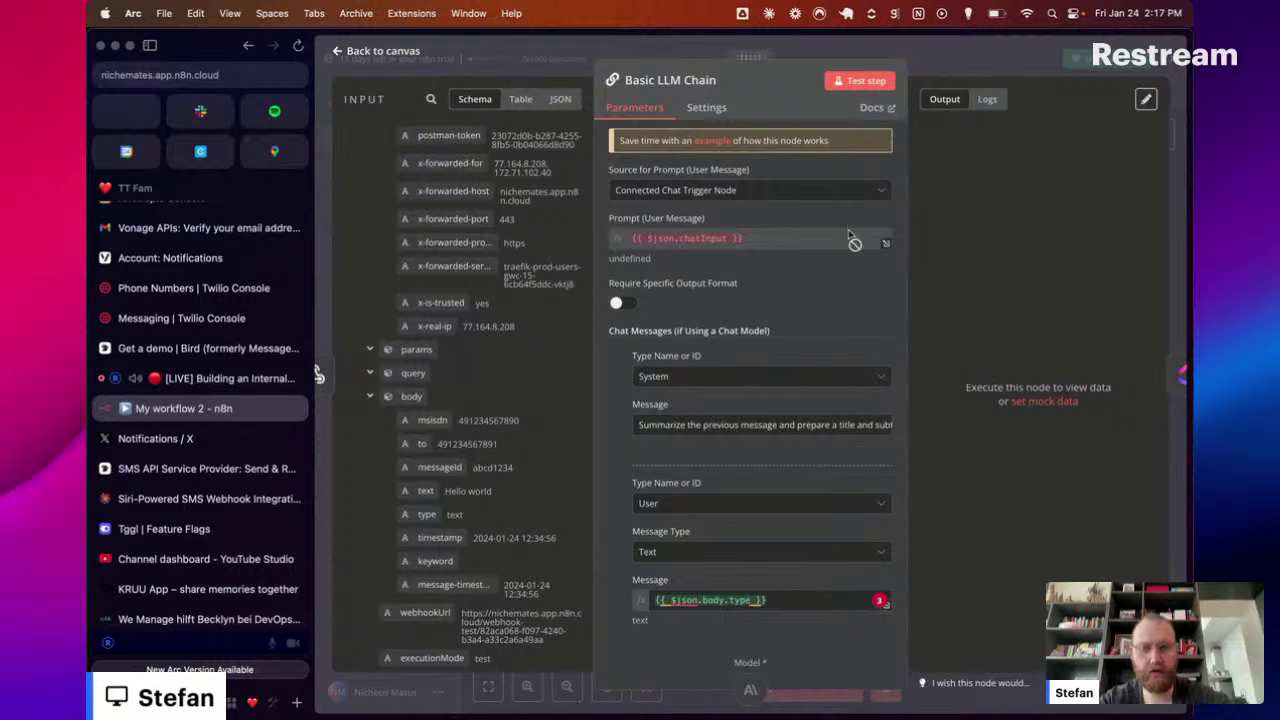
Step: Replace the System chat message's text with the copied title-generation prompt
left_click(694, 382)
left_click(779, 292)
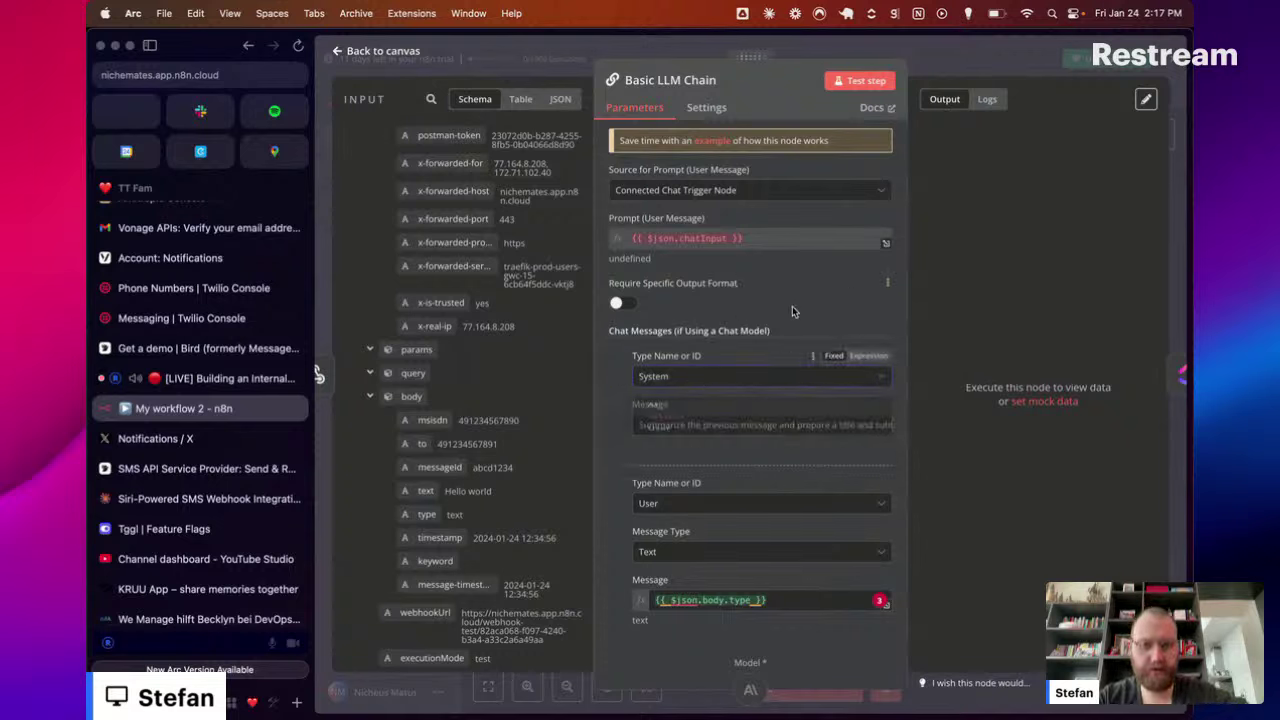
left_click(733, 425)
key("super+v")
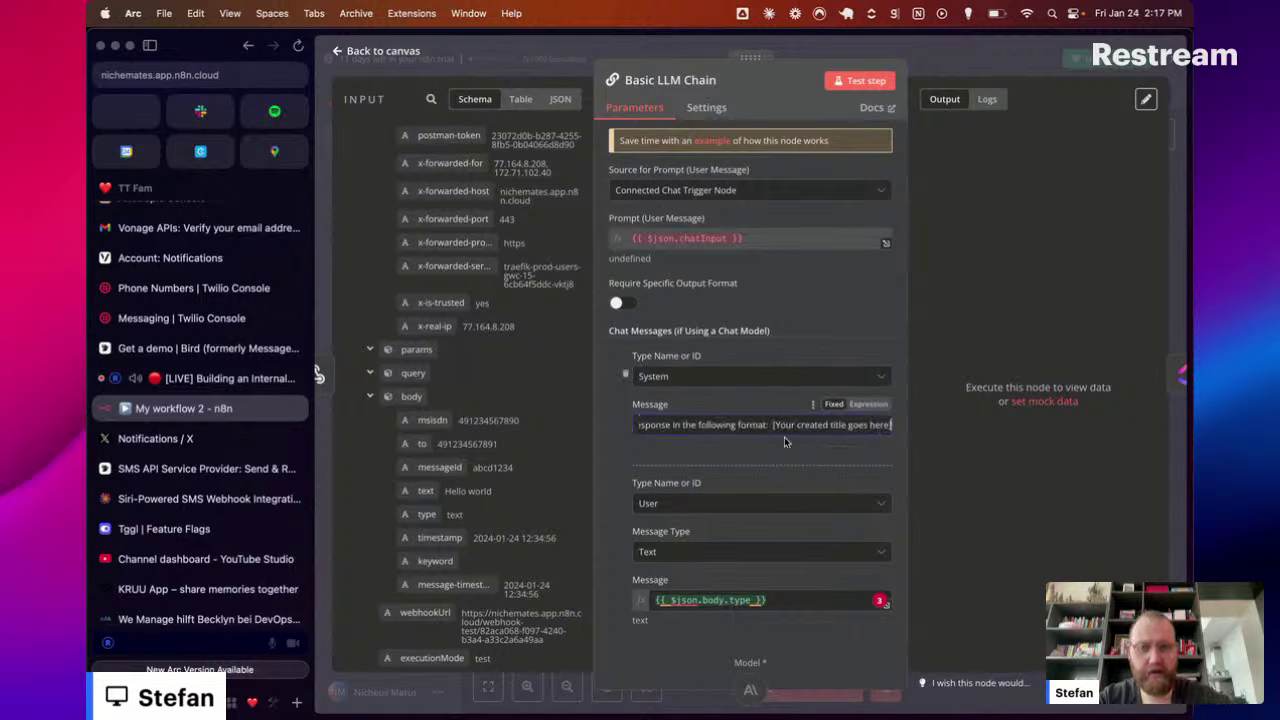
scroll(784, 437, "down", 2)
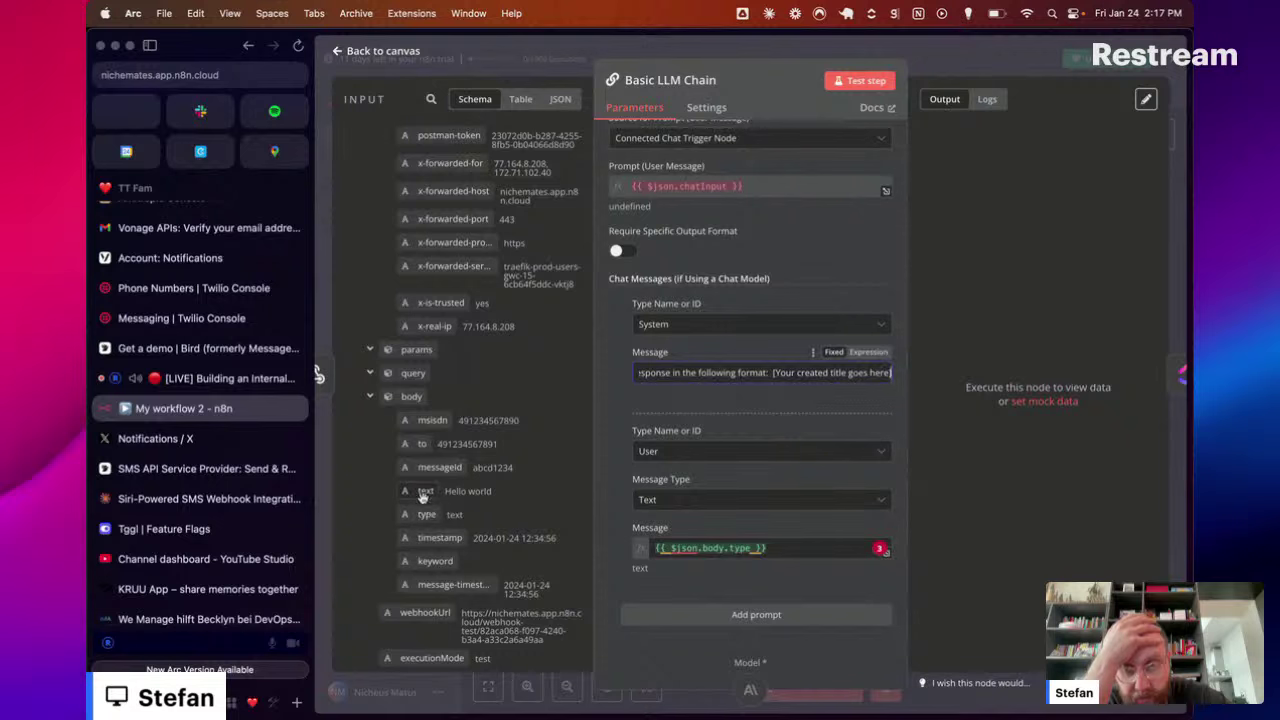
left_click_drag(425, 490, 757, 549)
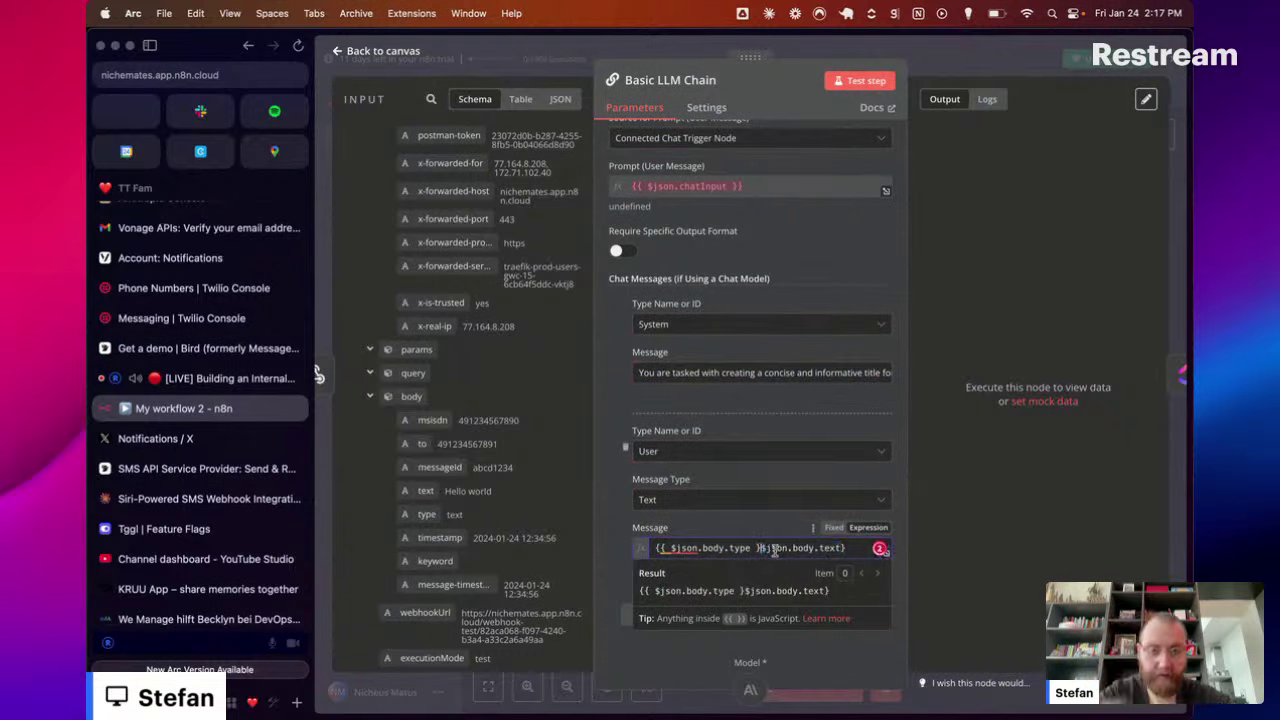
key("ctrl+a")
type("{{ $")
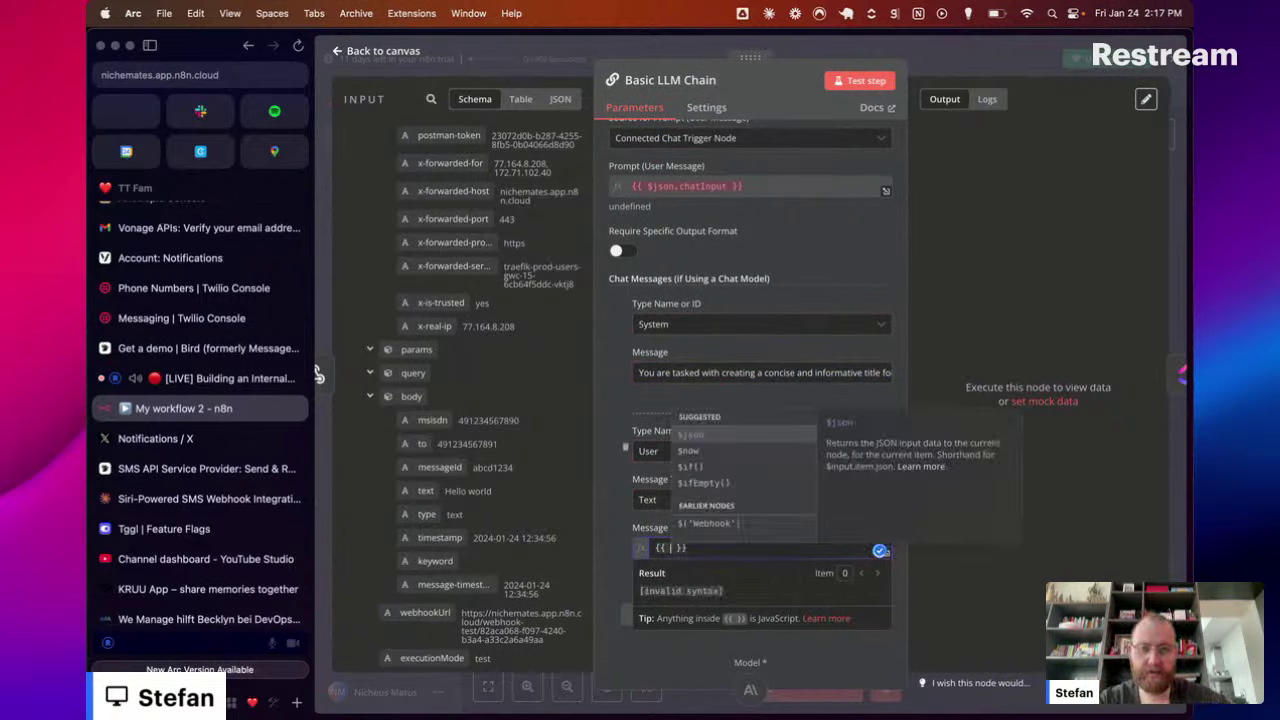
type("json.bod")
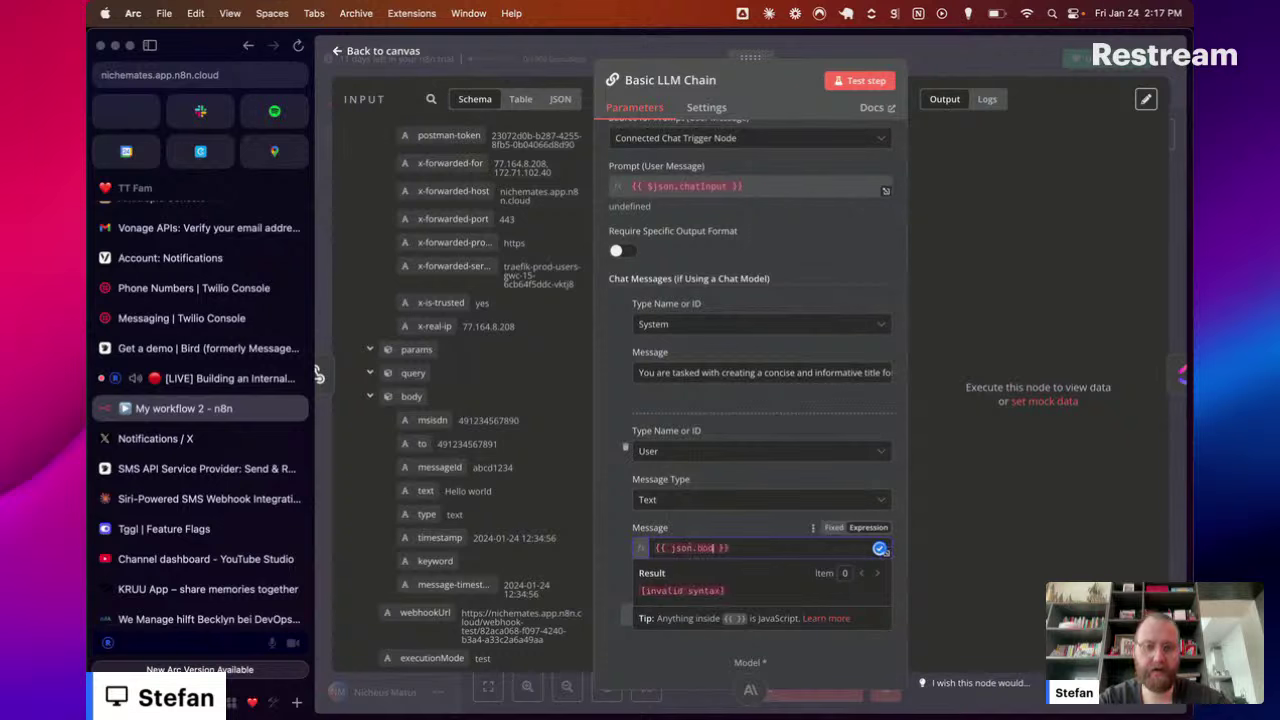
type("y.text")
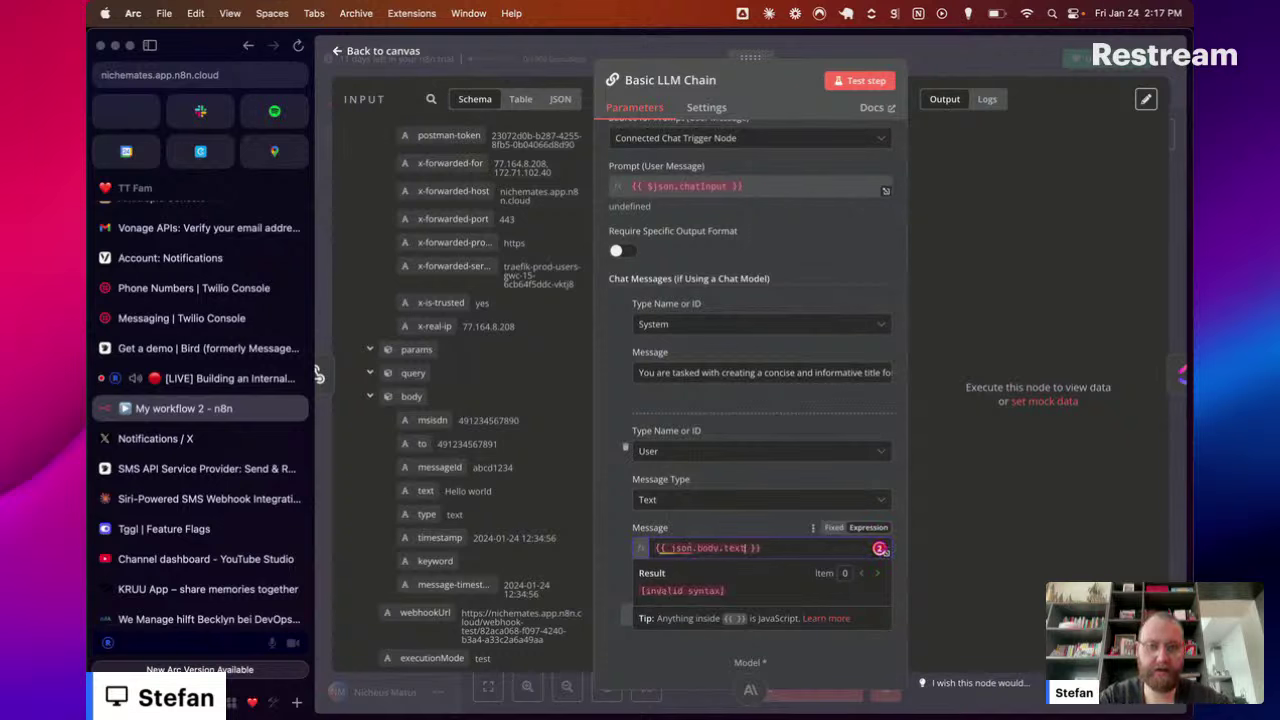
Step: Clear the User chat message and map the webhook body's text field into it as {{ $json.body.text }}
key("ctrl+a")
key("BackSpace")
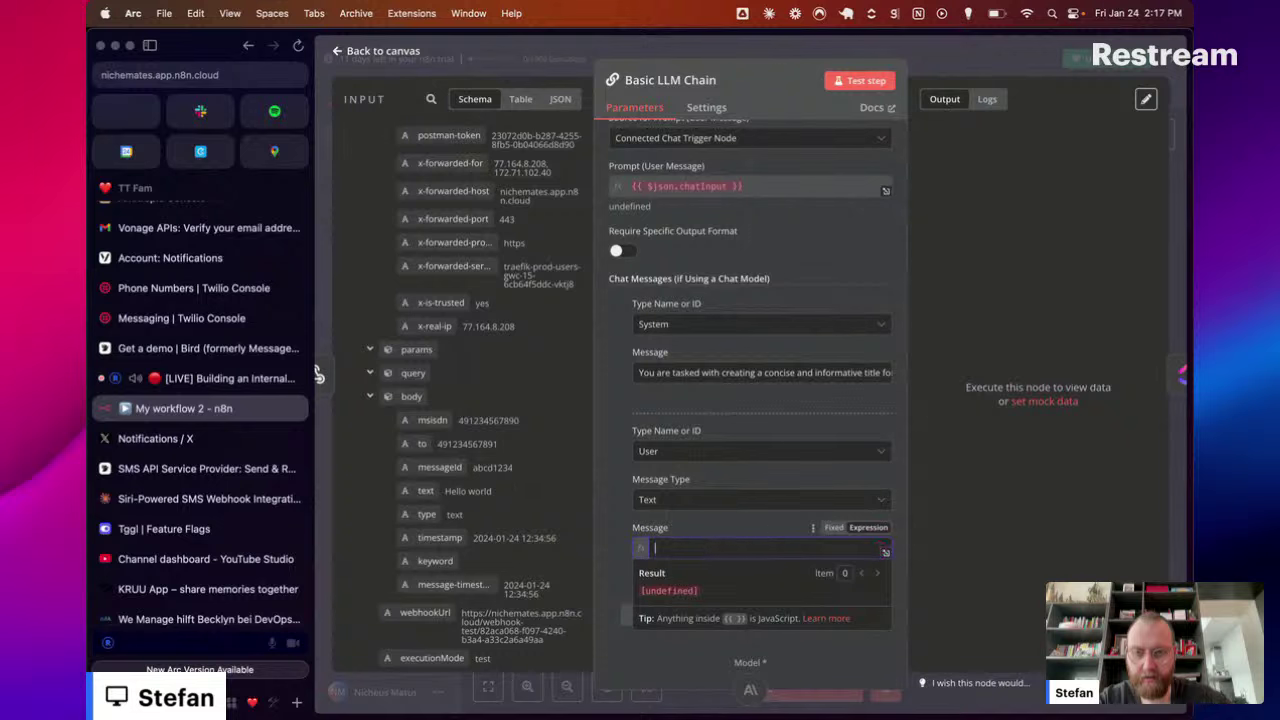
left_click_drag(425, 491, 688, 552)
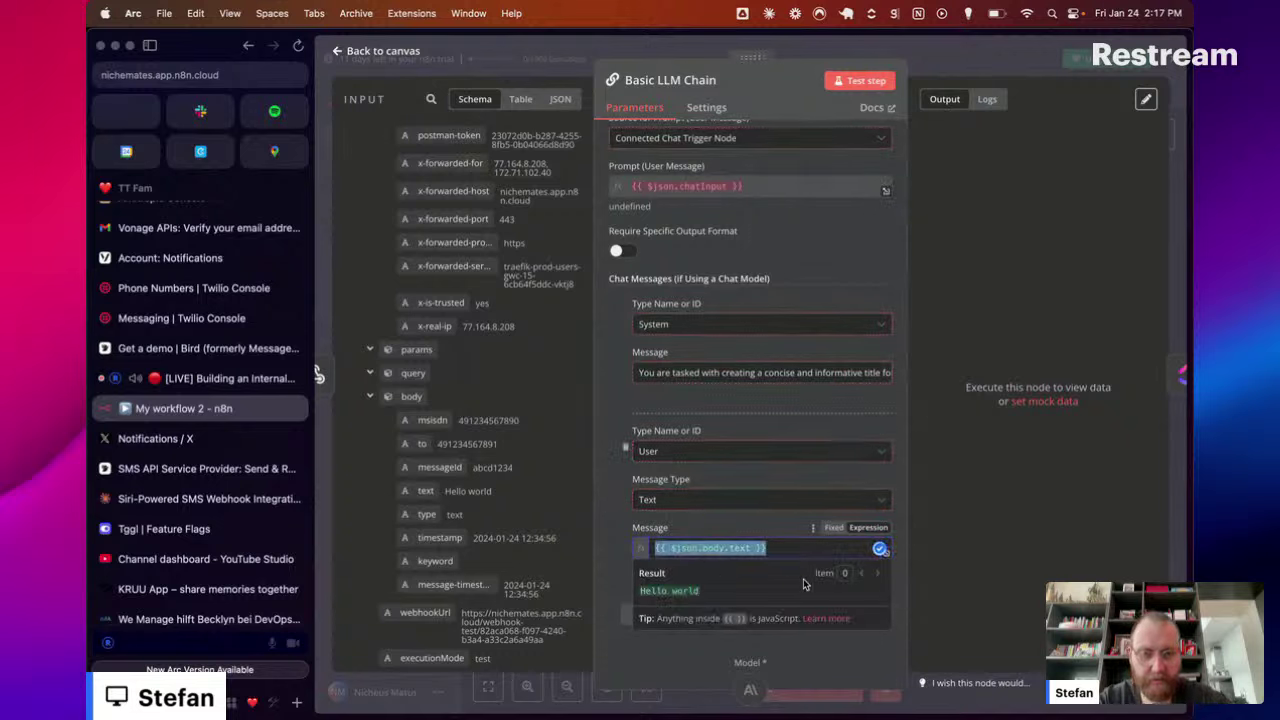
left_click(958, 534)
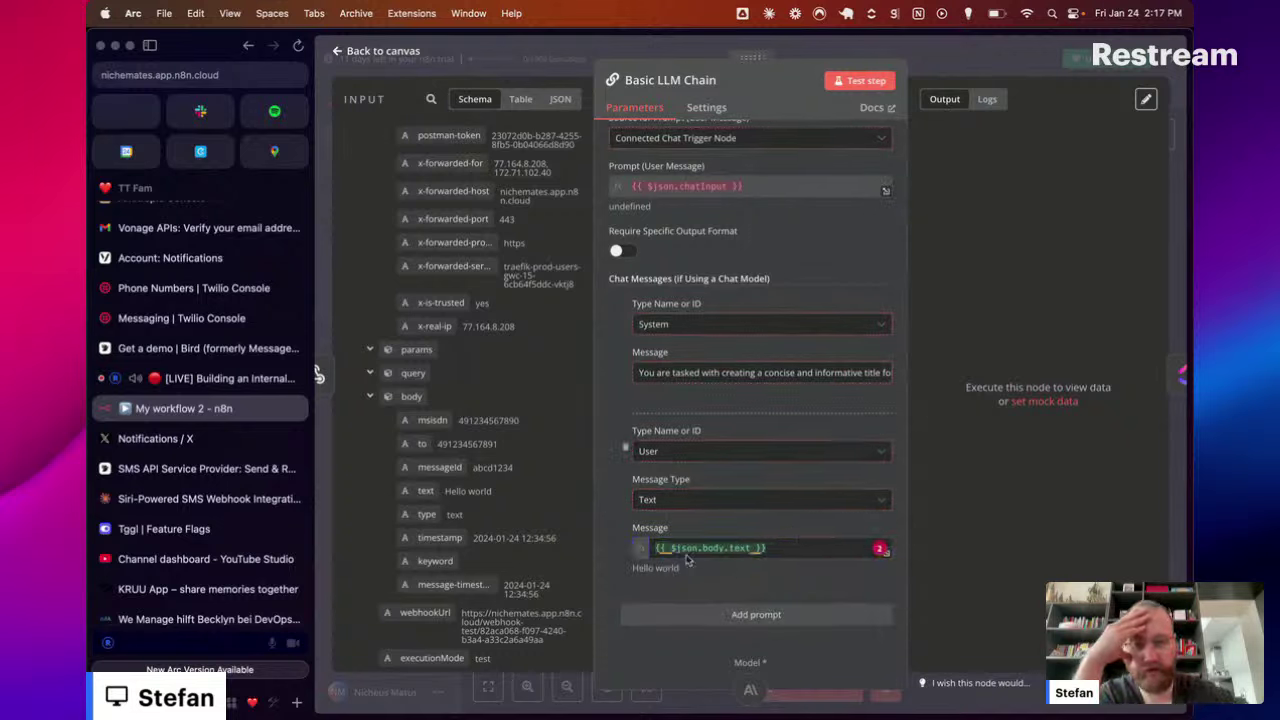
scroll(780, 568, "up", 2)
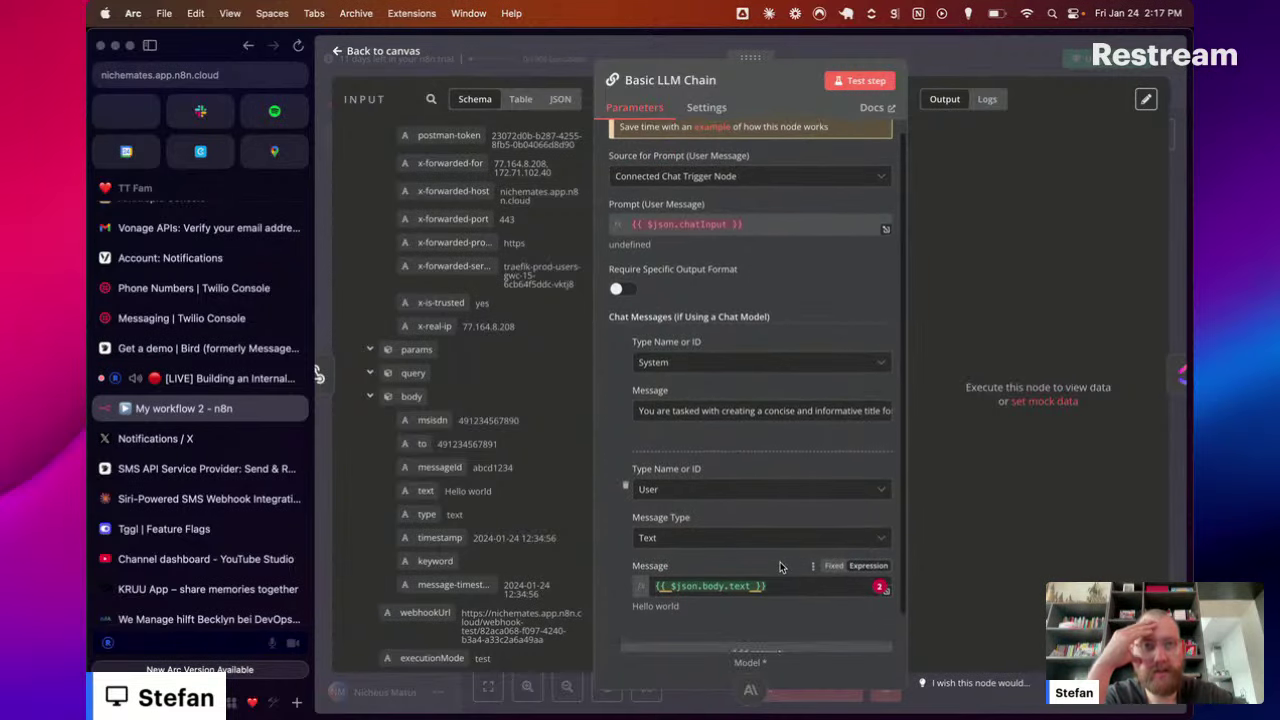
scroll(780, 568, "down", 2)
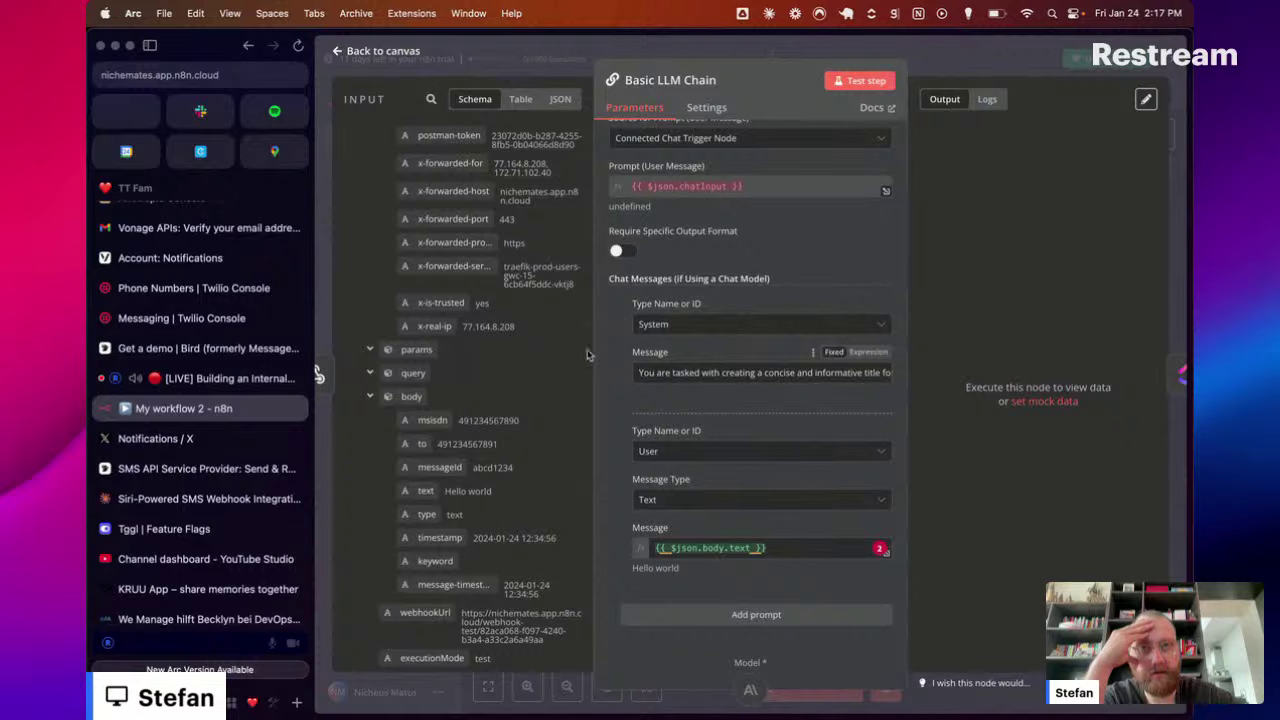
Step: Test the Basic LLM Chain step, and set its Source for Prompt (User Message) to Define below, leaving the Text field empty
left_click(860, 81)
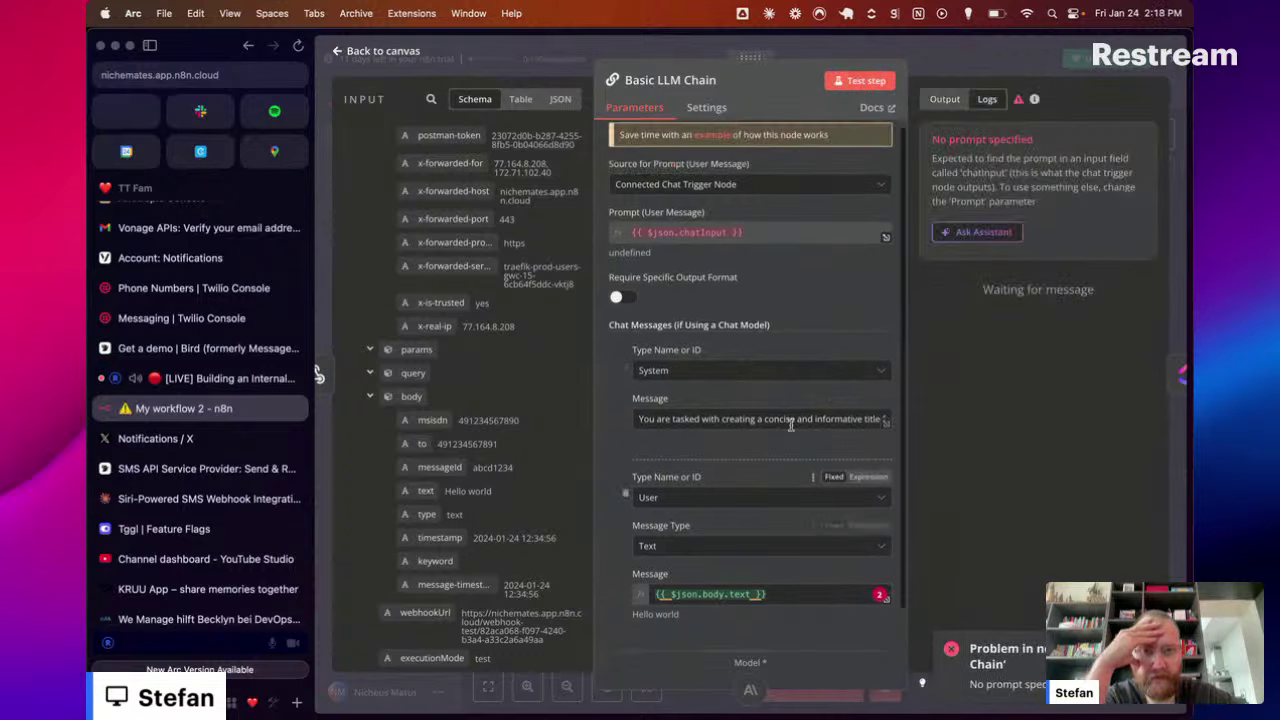
scroll(760, 330, "up", 2)
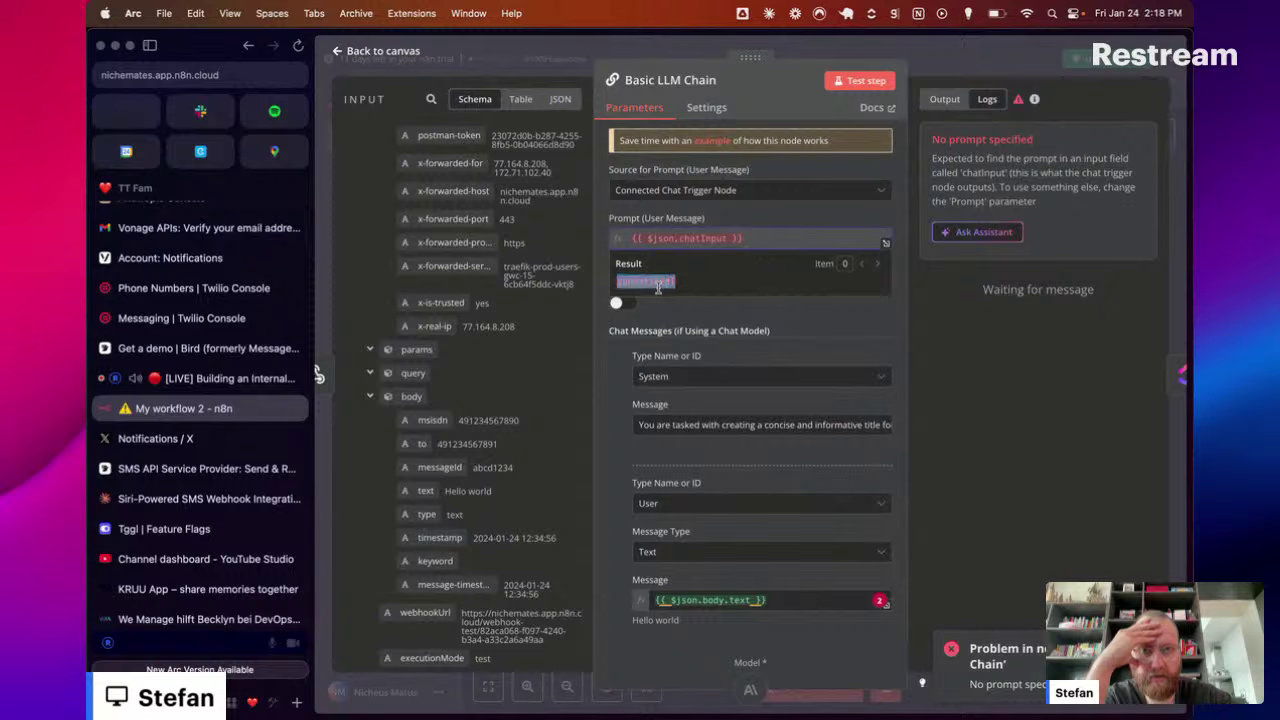
left_click(795, 190)
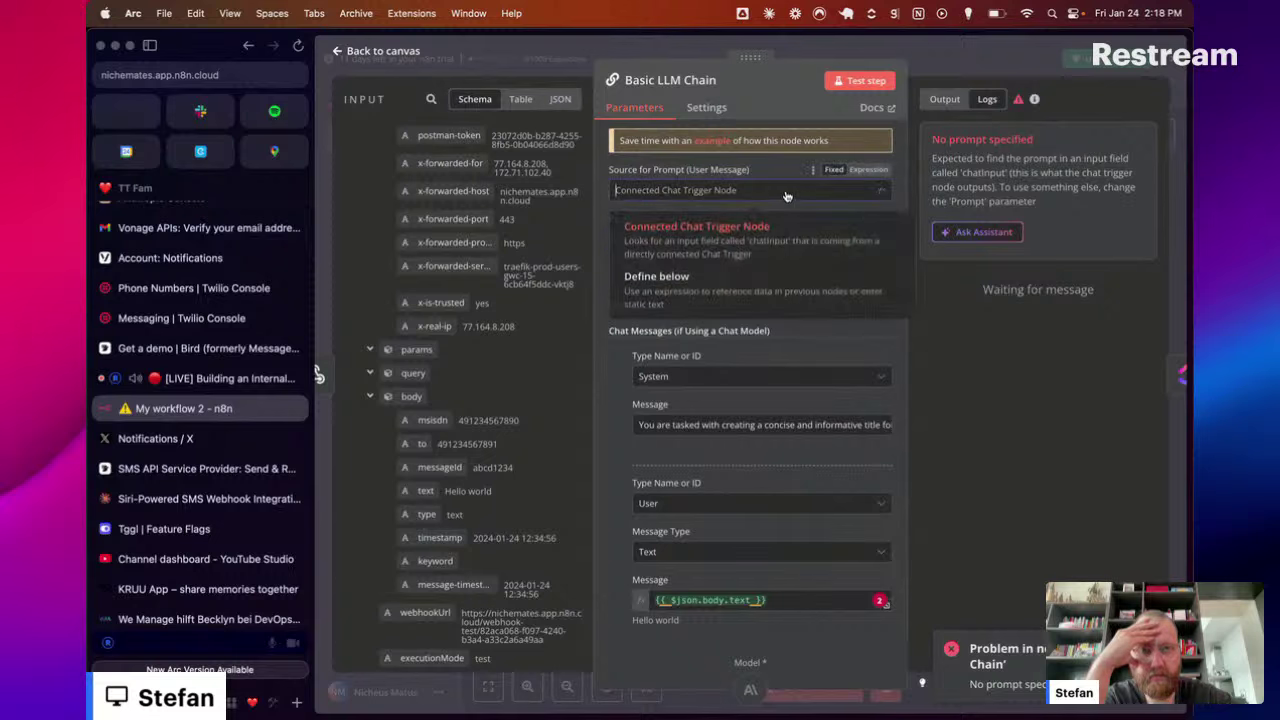
left_click(750, 297)
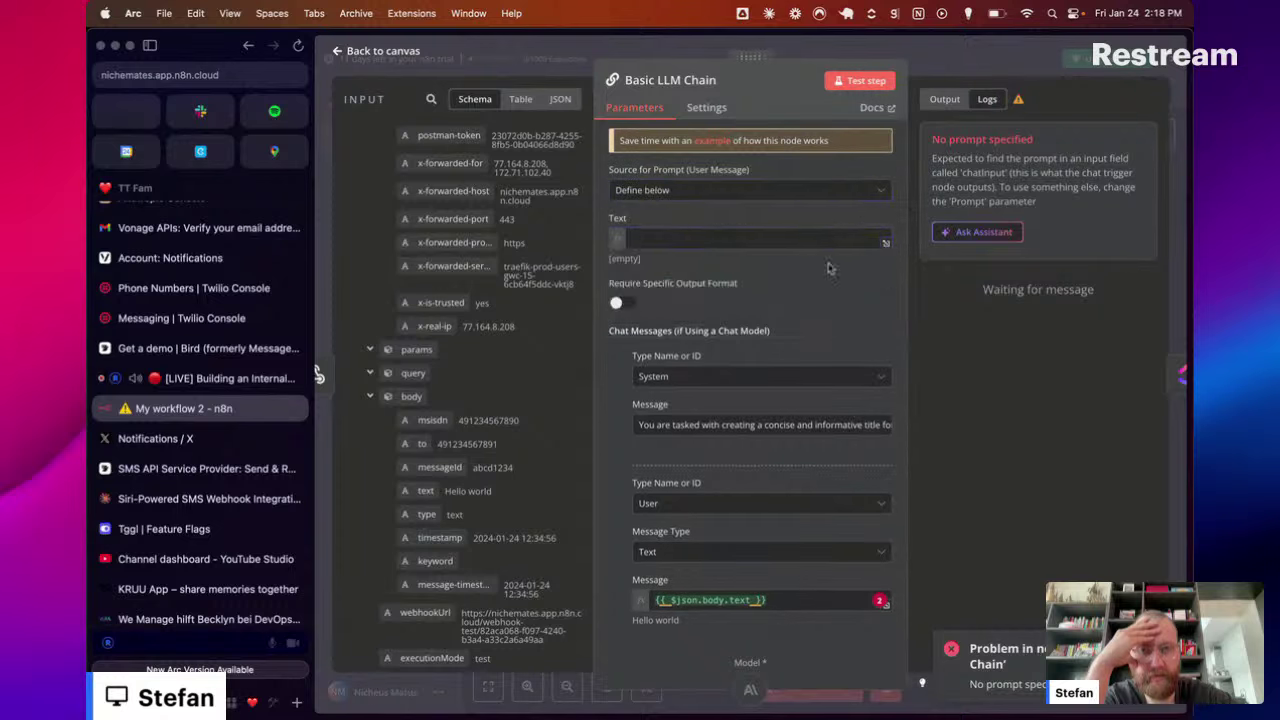
left_click(782, 238)
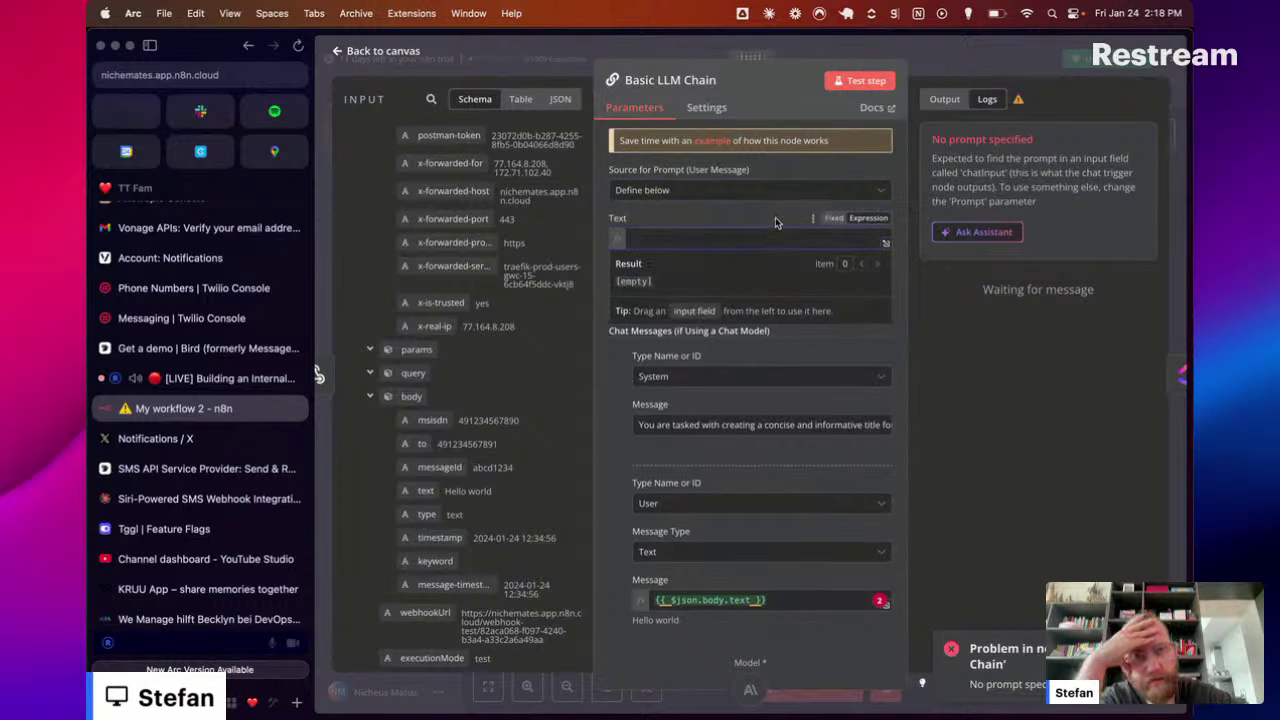
Step: Test the Basic LLM Chain step and review the Anthropic Chat Model's logged input and output with the browser sidebar hidden
left_click(860, 80)
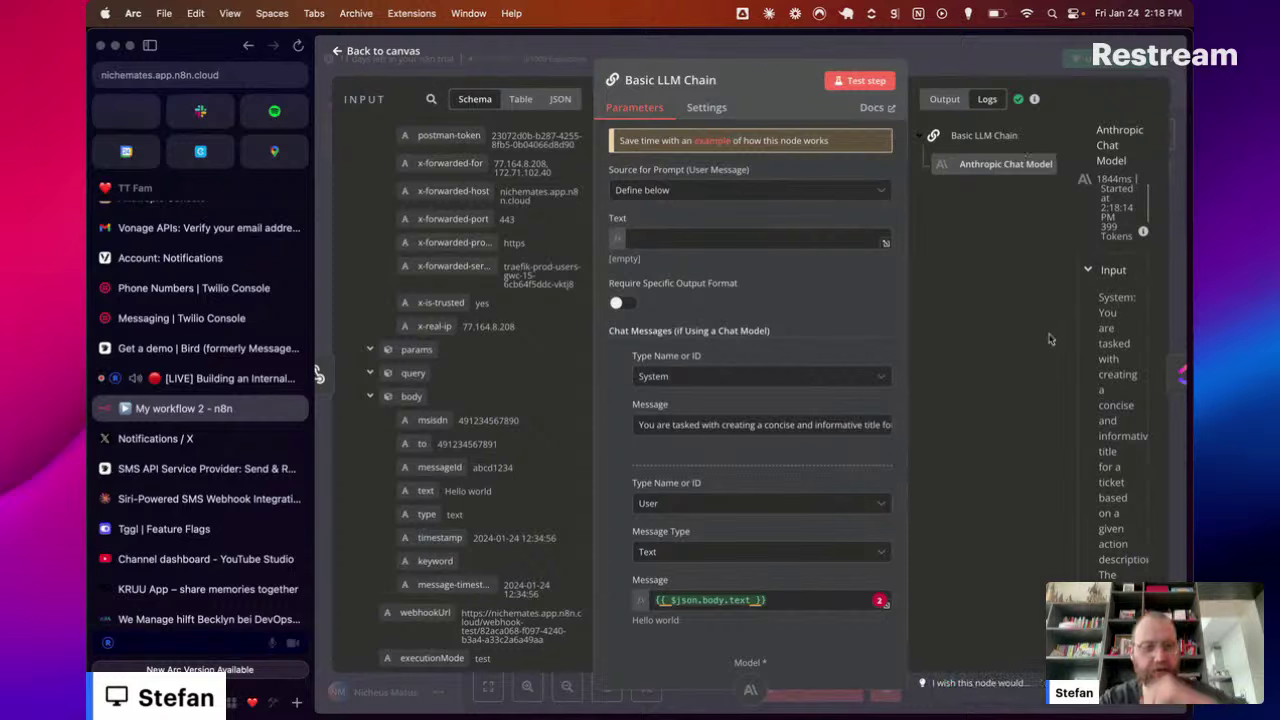
scroll(1118, 370, "down", 2)
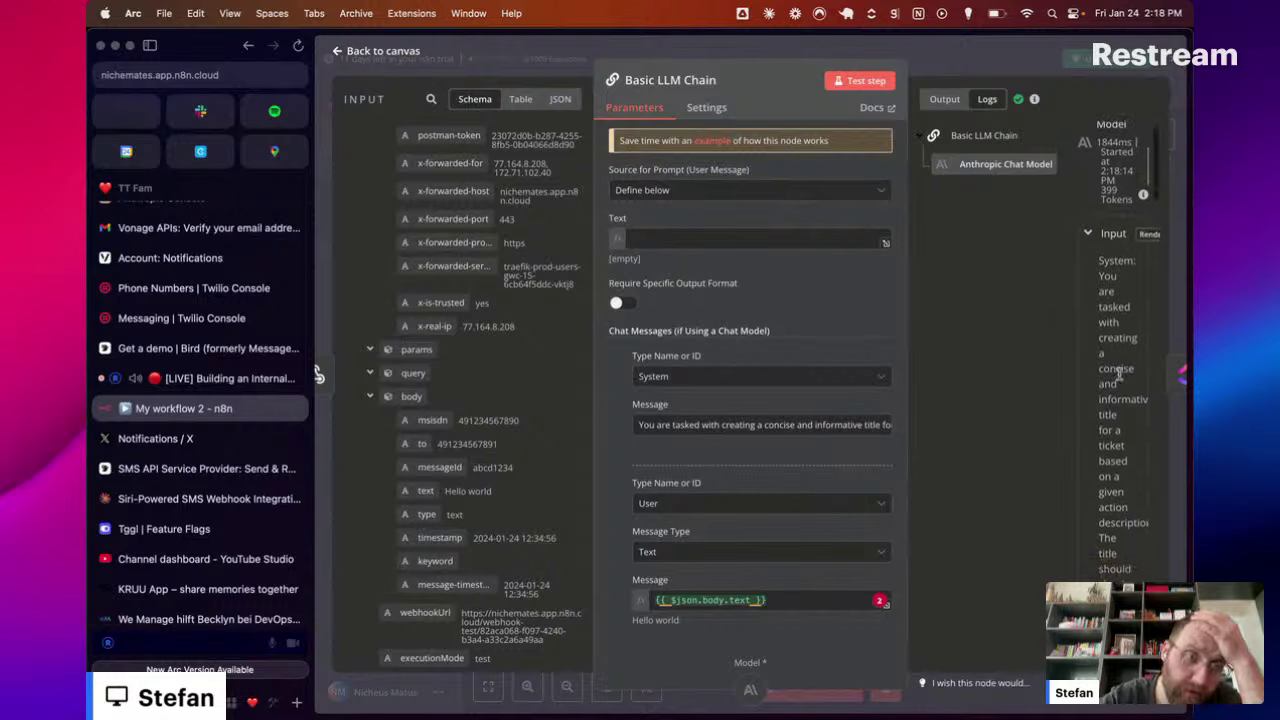
scroll(1118, 372, "down", 10)
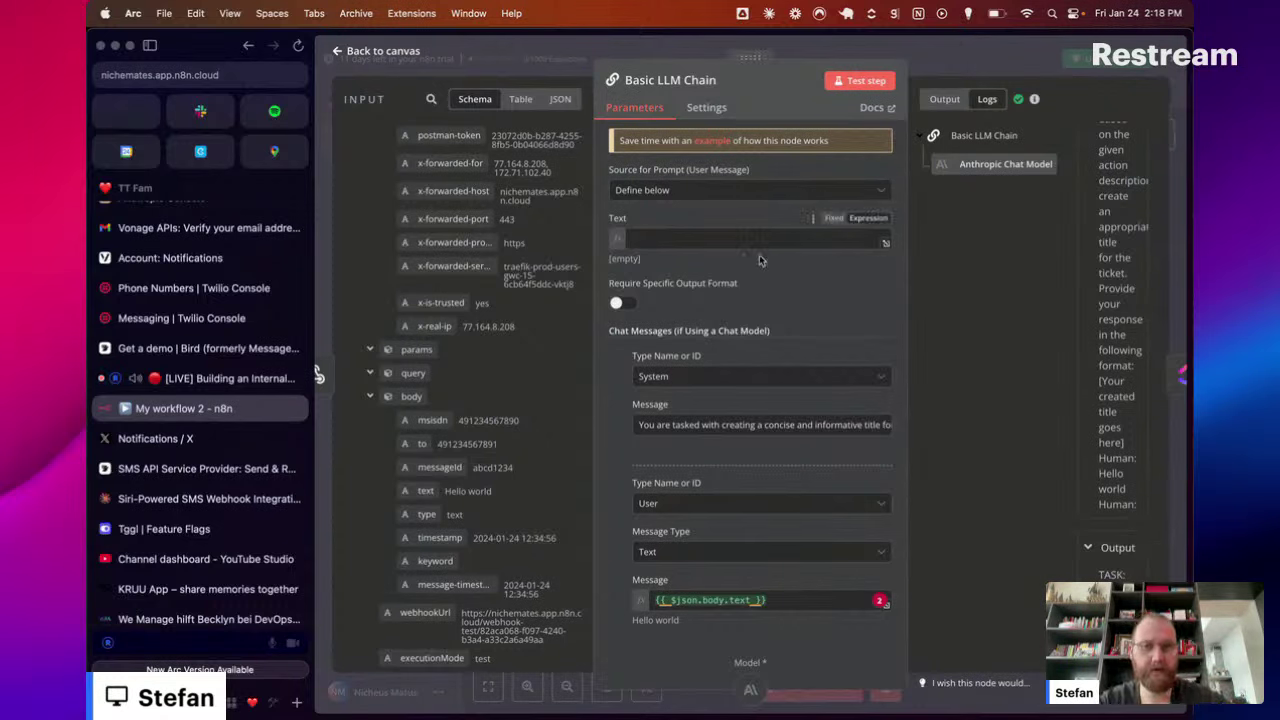
key("super+s")
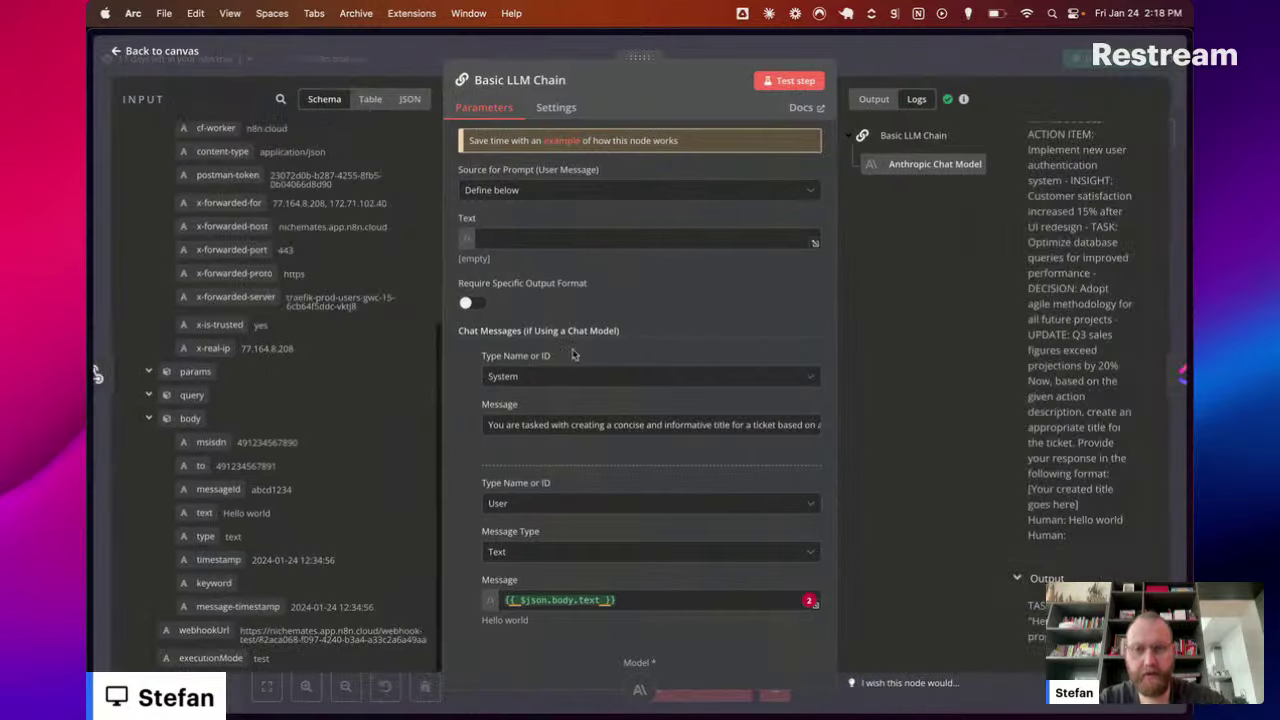
scroll(585, 483, "down", 1)
scroll(585, 483, "up", 1)
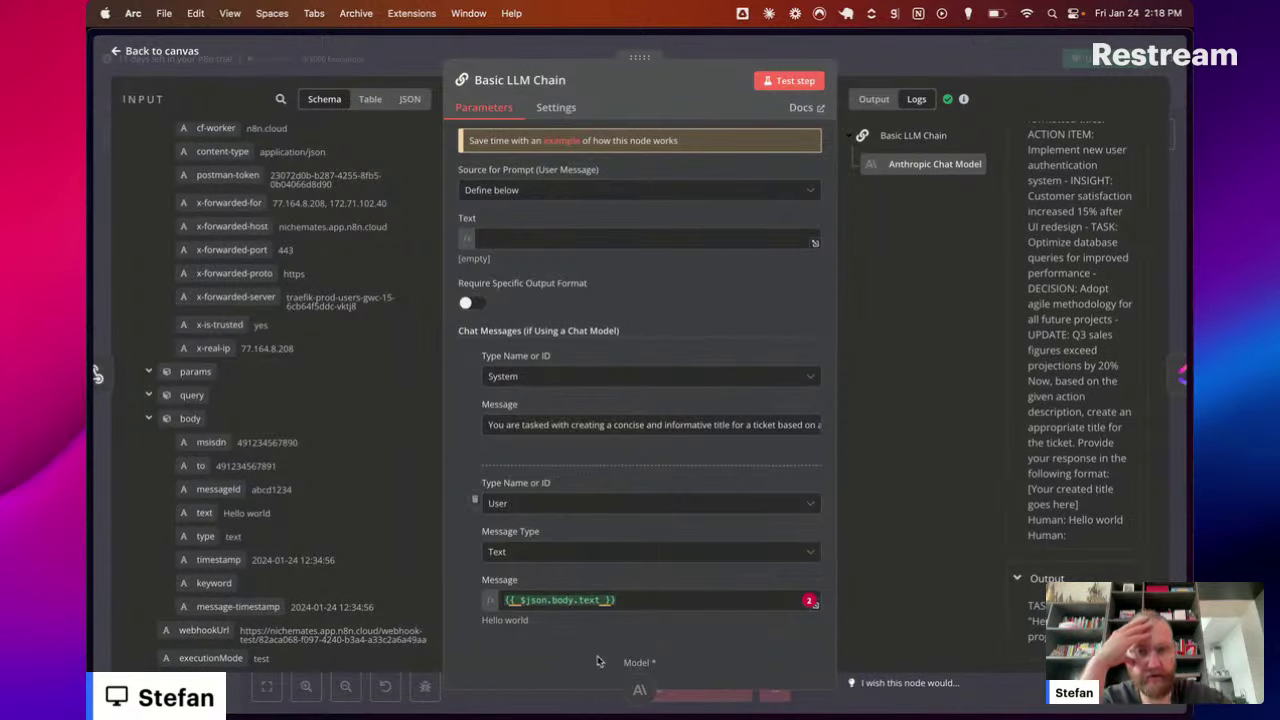
Step: Add a third chat message of type User reading "REview this task and make sure it is aligned with my priorities."
scroll(641, 400, "down", 1)
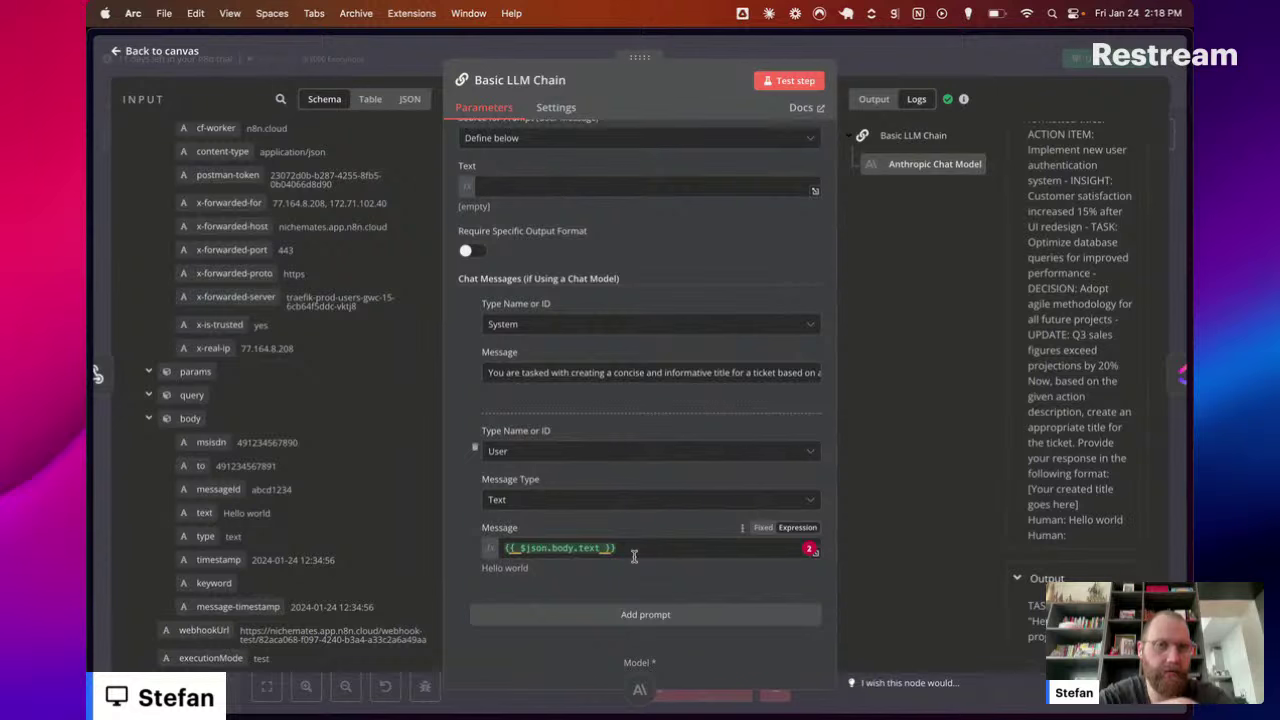
left_click(626, 614)
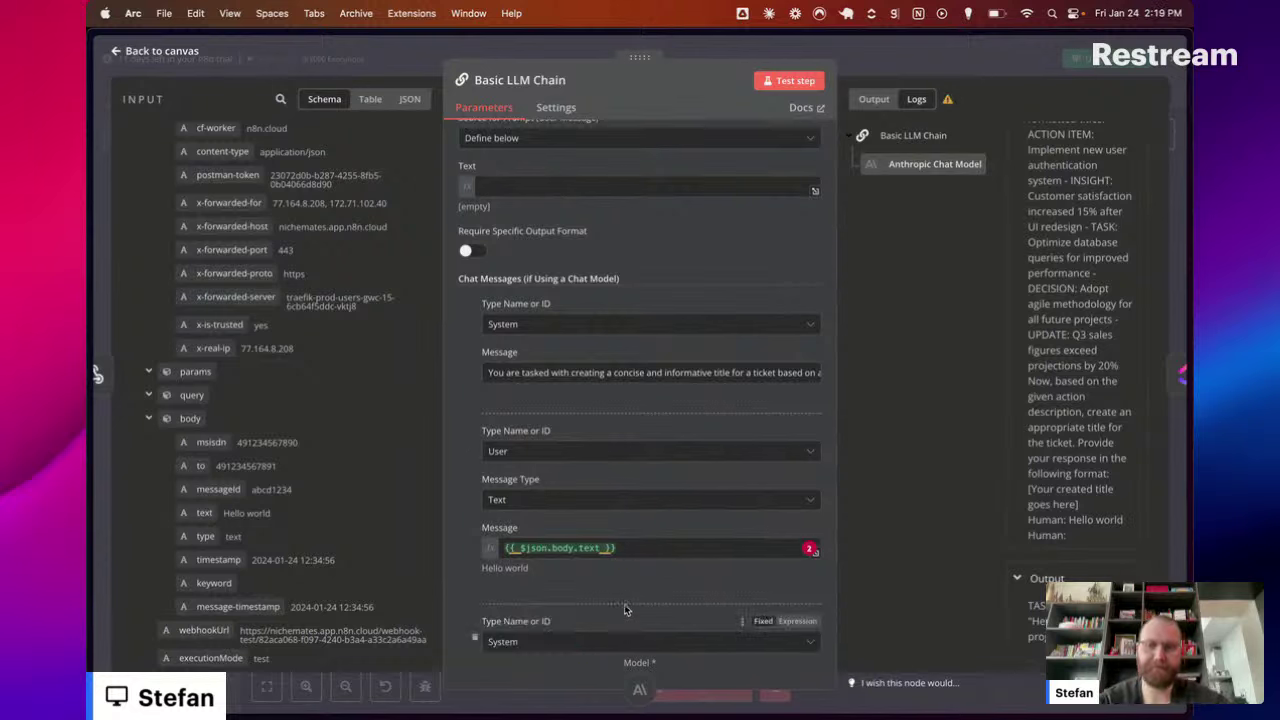
scroll(626, 612, "down", 3)
left_click(597, 515)
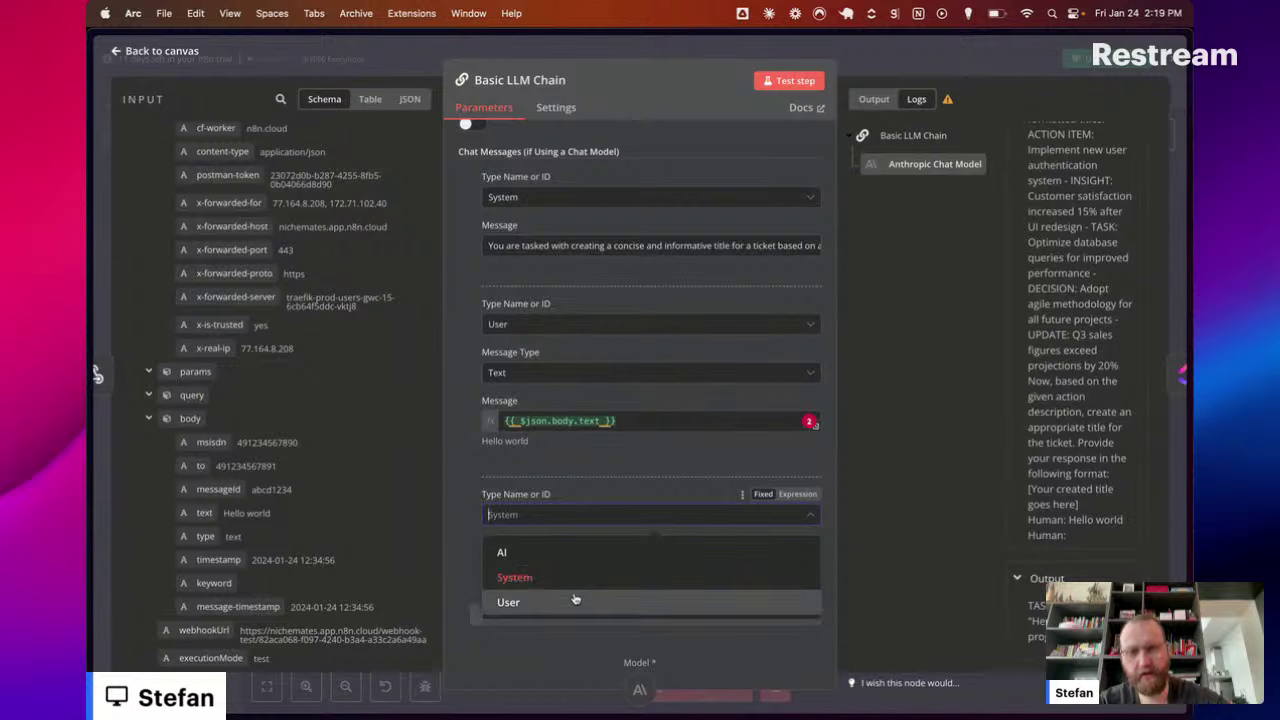
left_click(576, 600)
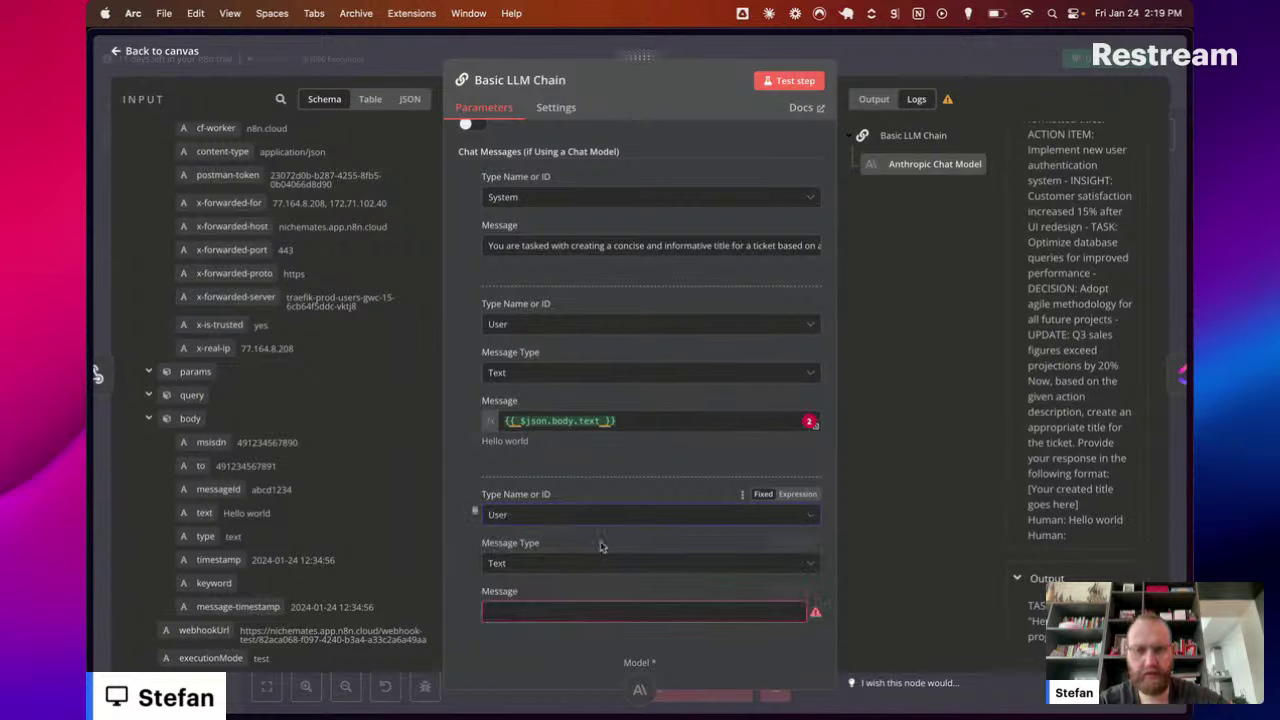
left_click(590, 605)
type("REV")
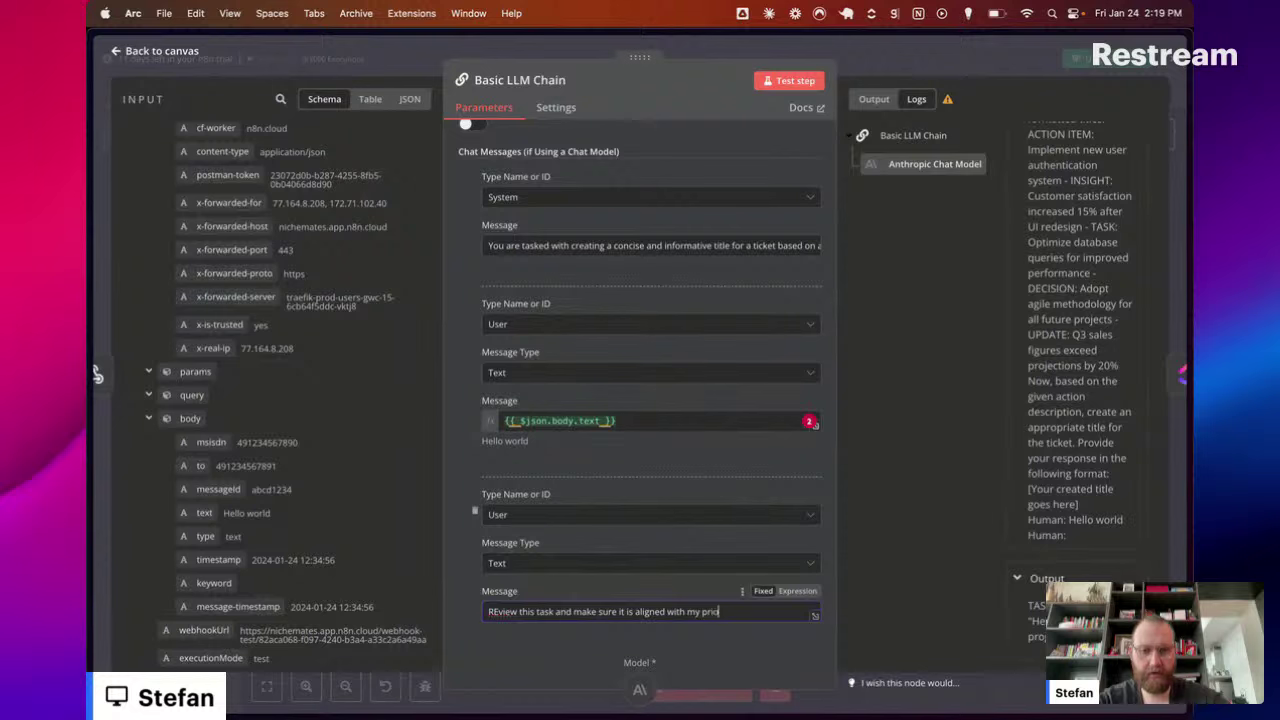
scroll(647, 385, "down", 1)
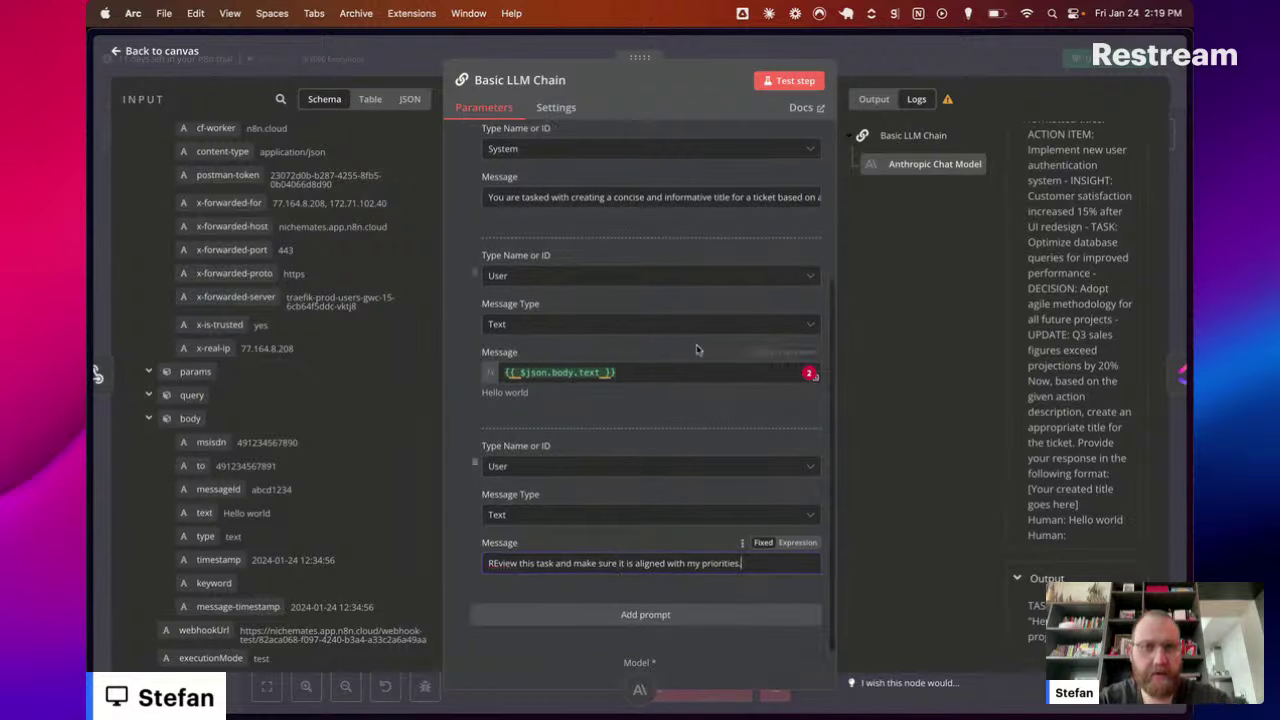
Step: Run the Basic LLM Chain with the extra User message and examine the Anthropic Chat Model's logged prompt and output
left_click(781, 82)
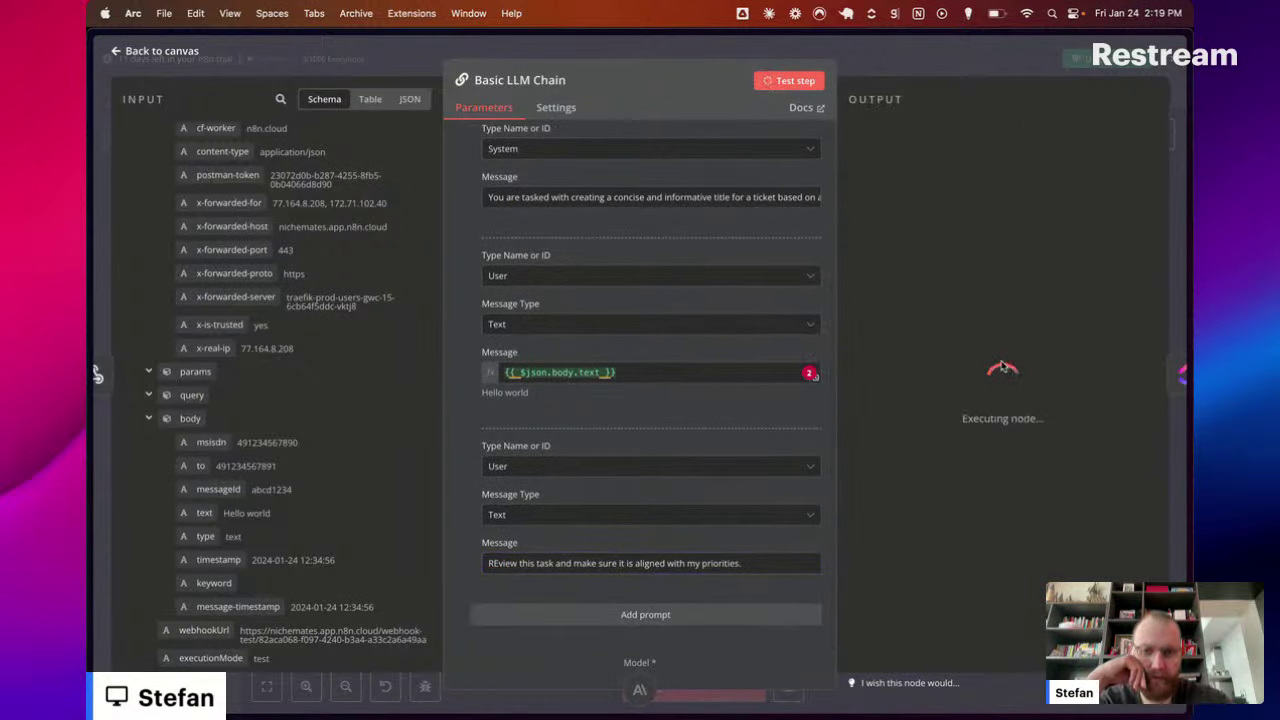
scroll(1059, 441, "down", 5)
scroll(1059, 441, "down", 2)
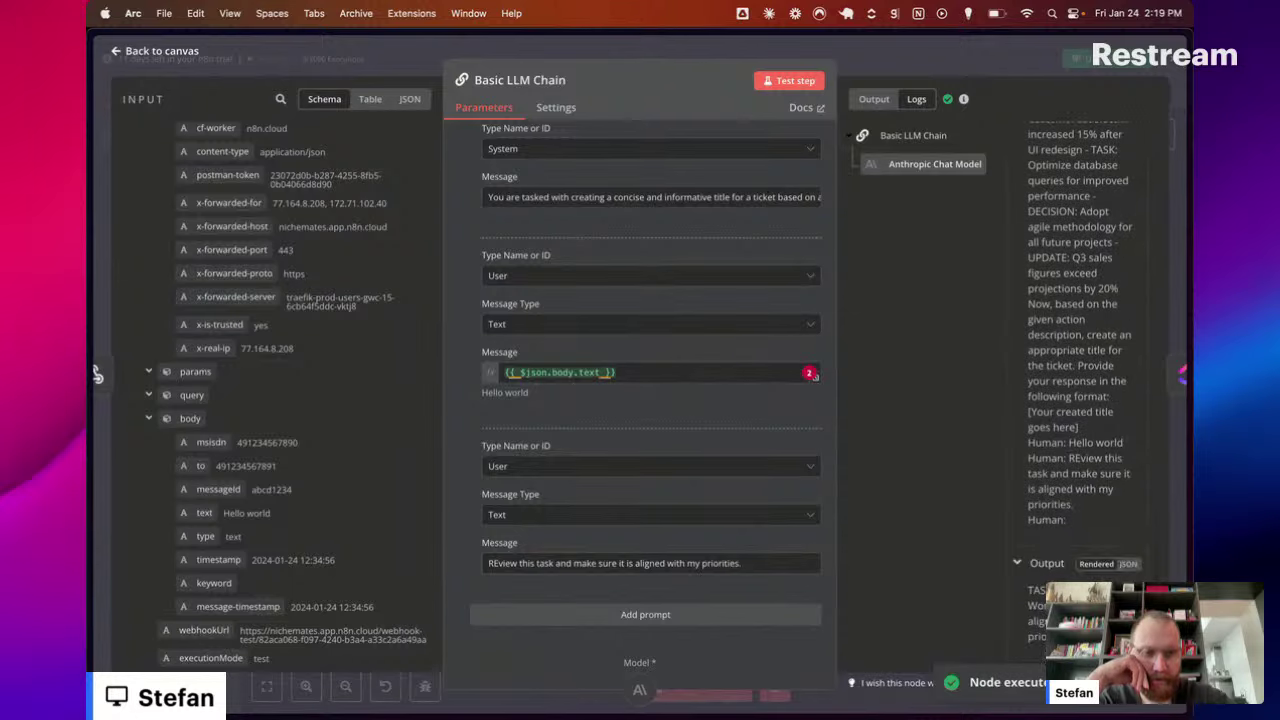
left_click_drag(1083, 638, 1030, 595)
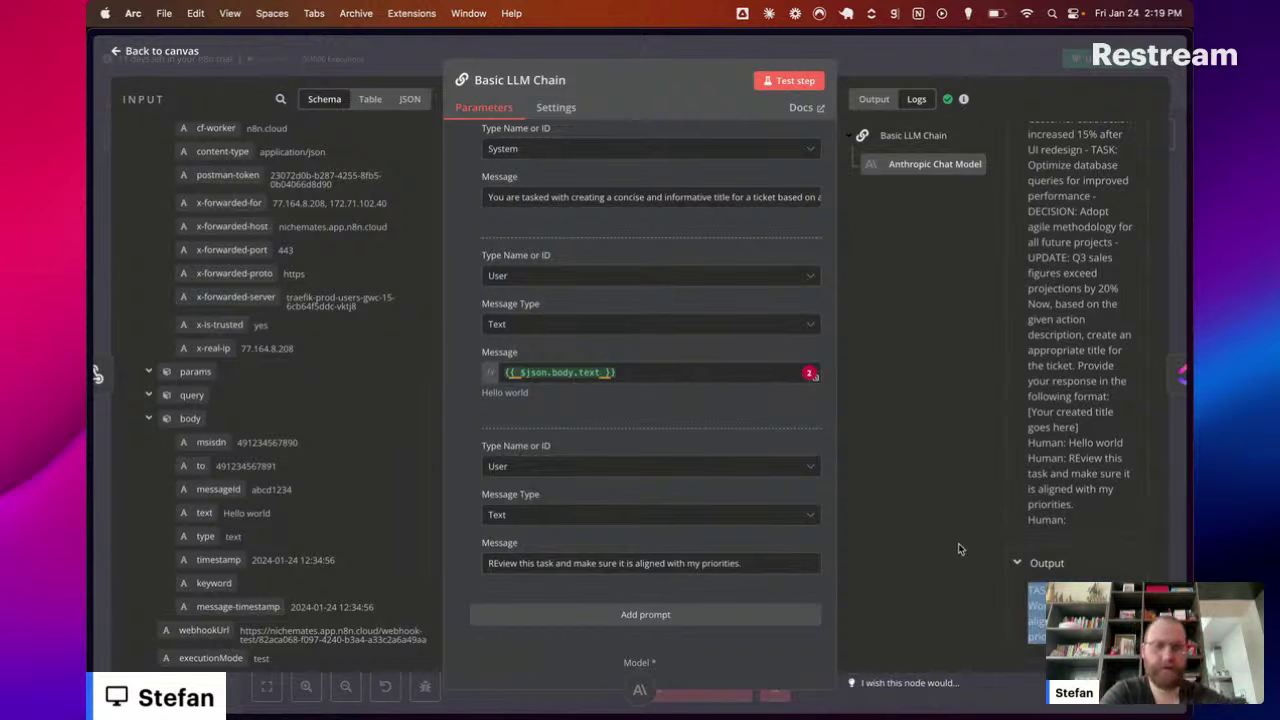
scroll(1033, 405, "up", 15)
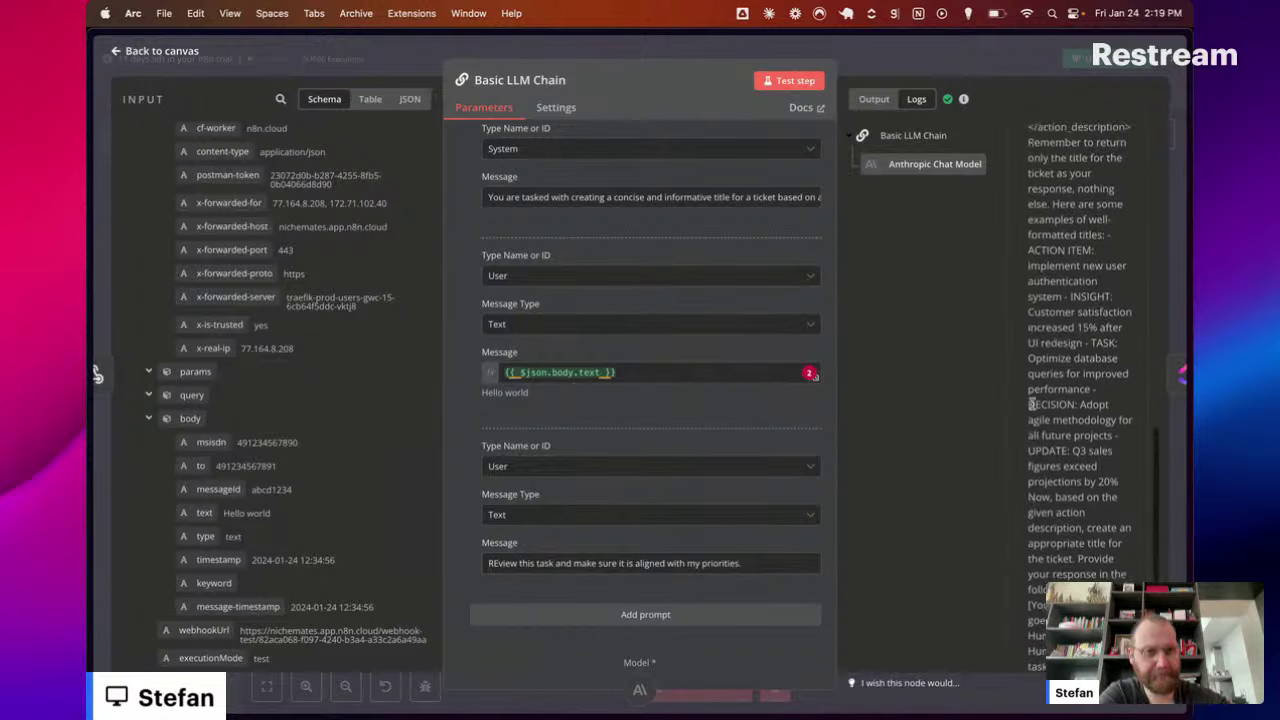
scroll(1033, 405, "down", 10)
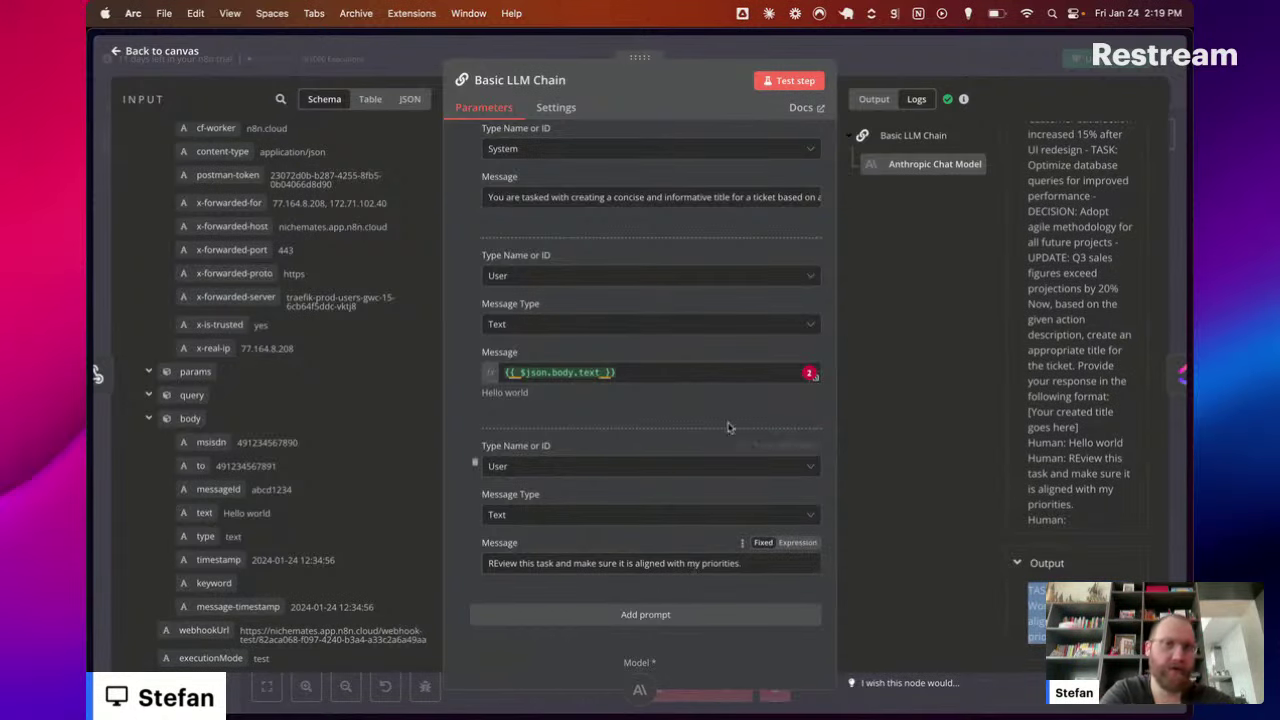
scroll(686, 425, "up", 2)
scroll(686, 425, "down", 2)
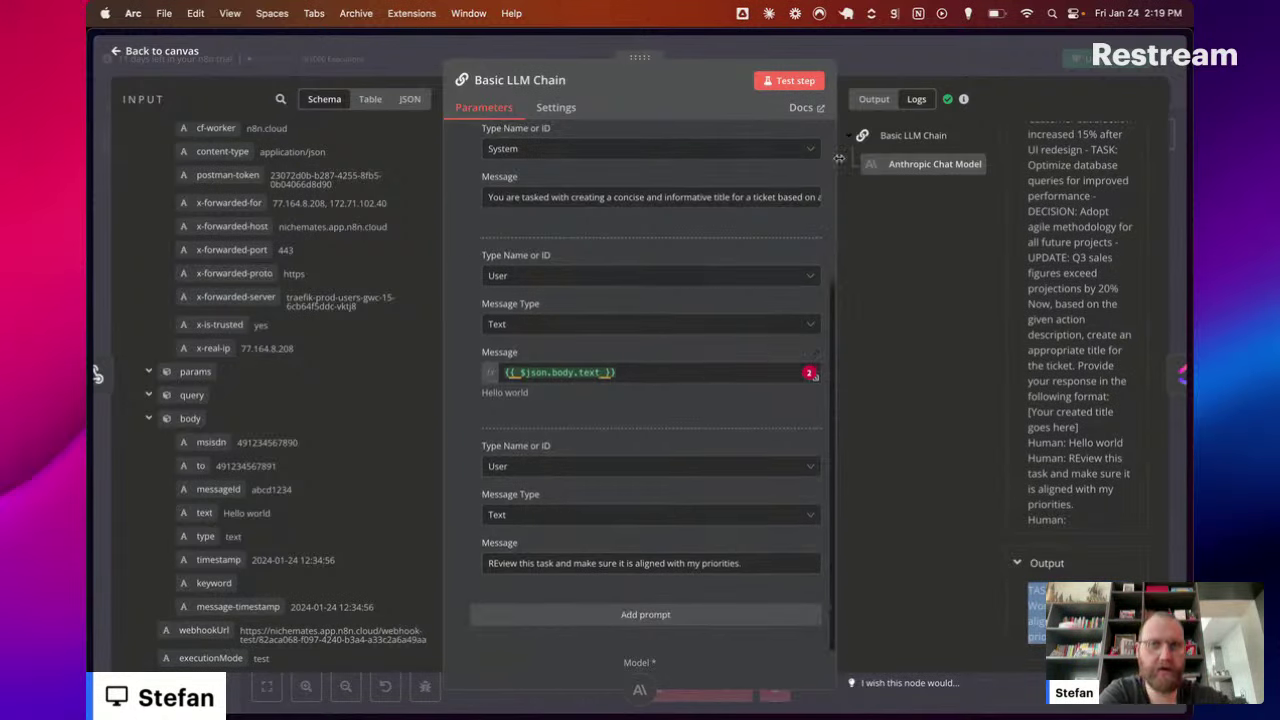
Step: Delete the third chat message with the priorities instruction from the Basic LLM Chain
left_click(919, 53)
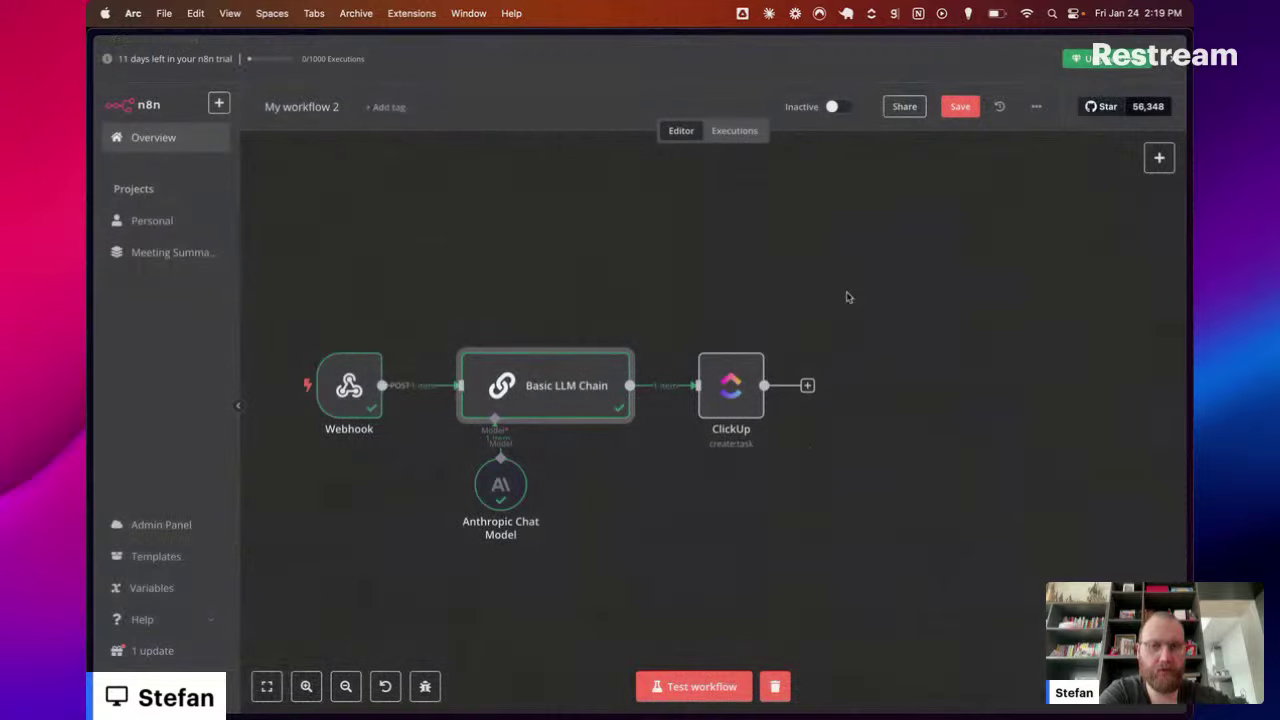
double_click(564, 399)
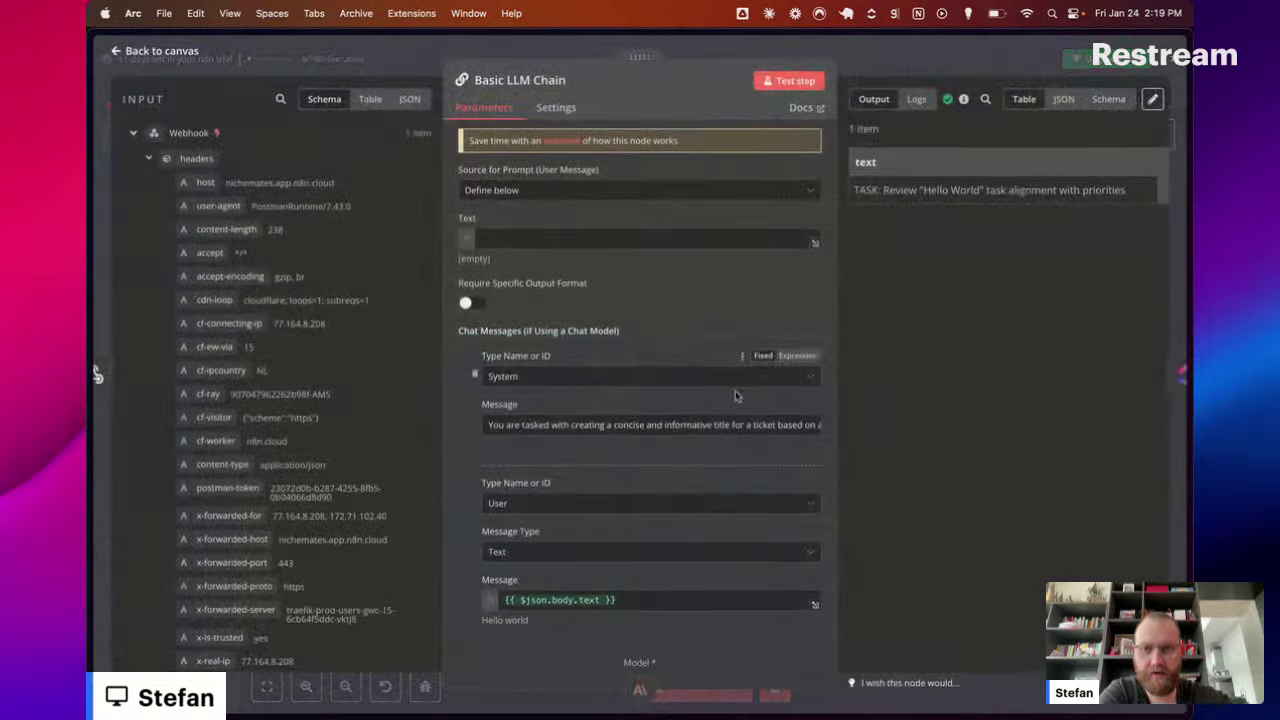
scroll(730, 420, "down", 5)
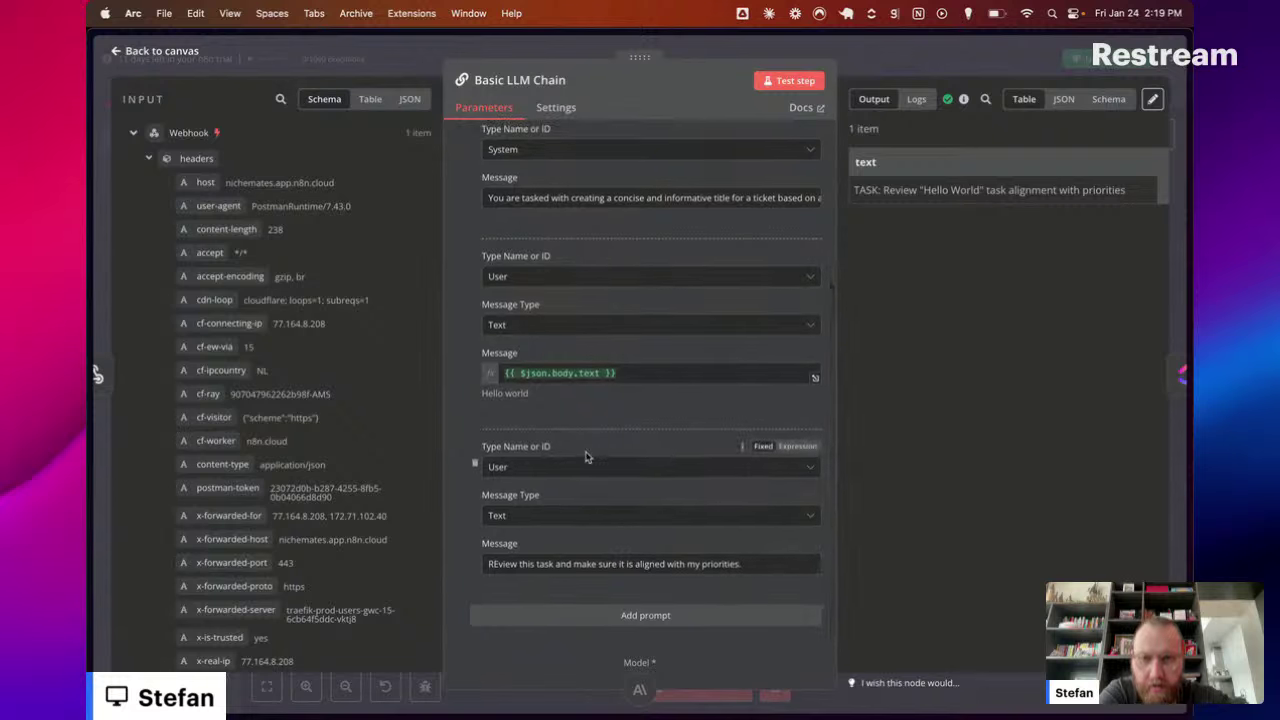
left_click(742, 447)
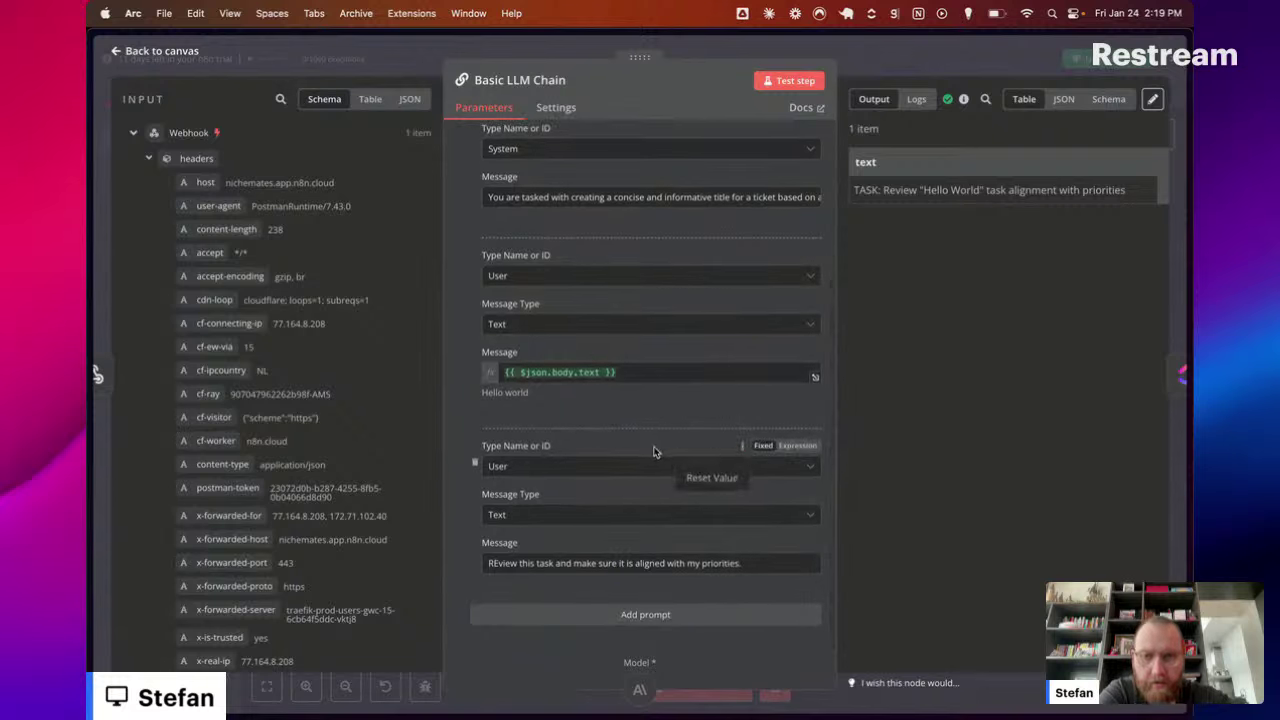
left_click(474, 463)
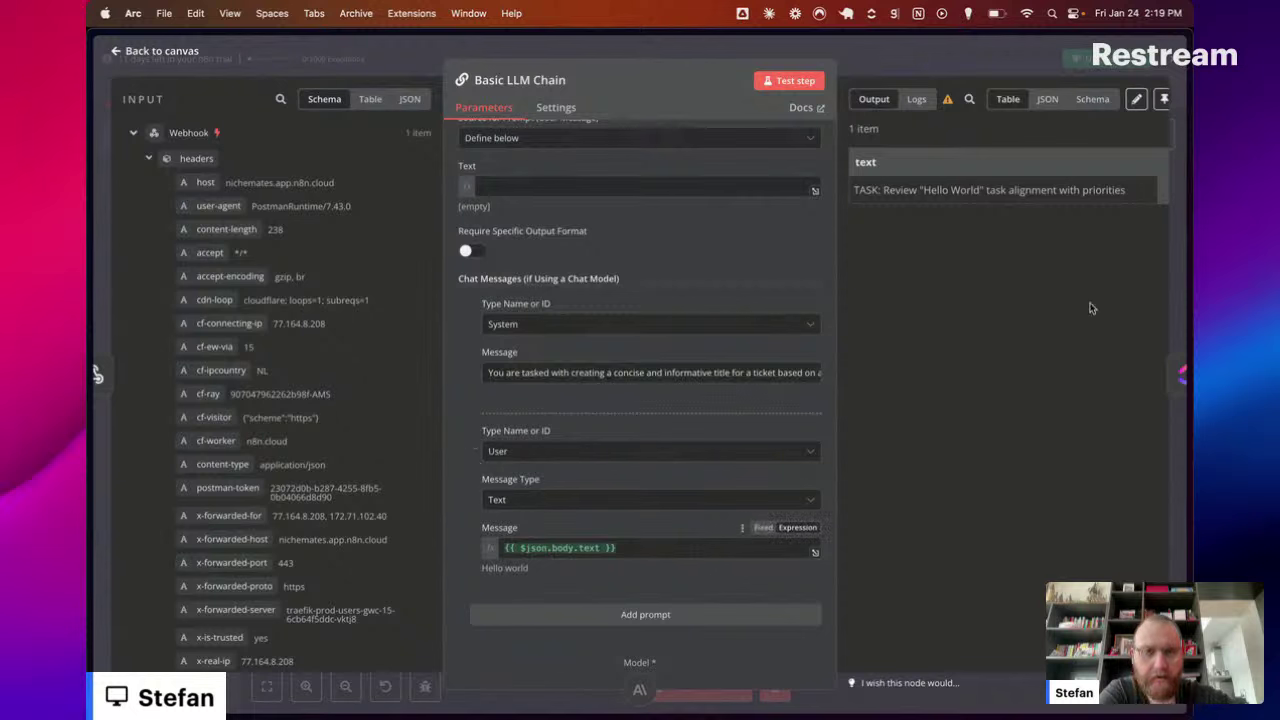
Step: Rerun the Basic LLM Chain with only the System and text-mapped User messages, and return to the workflow canvas
left_click(800, 81)
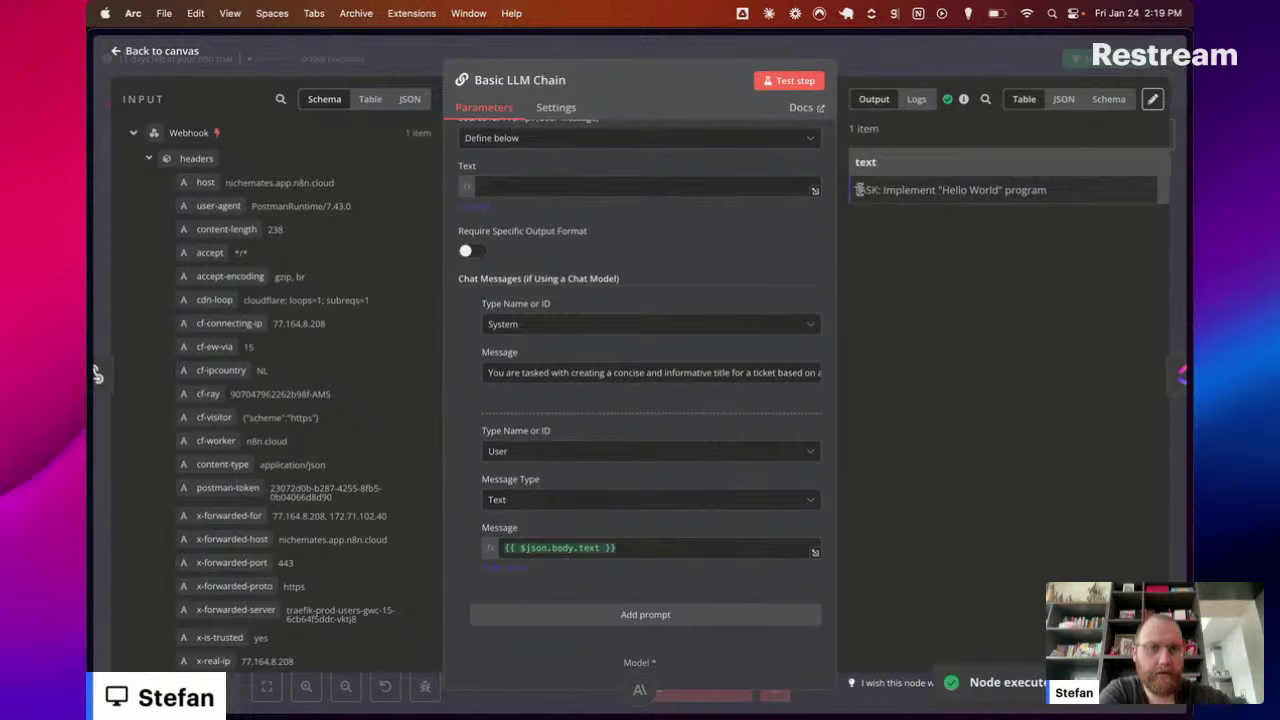
left_click_drag(858, 190, 1090, 192)
left_click(1182, 192)
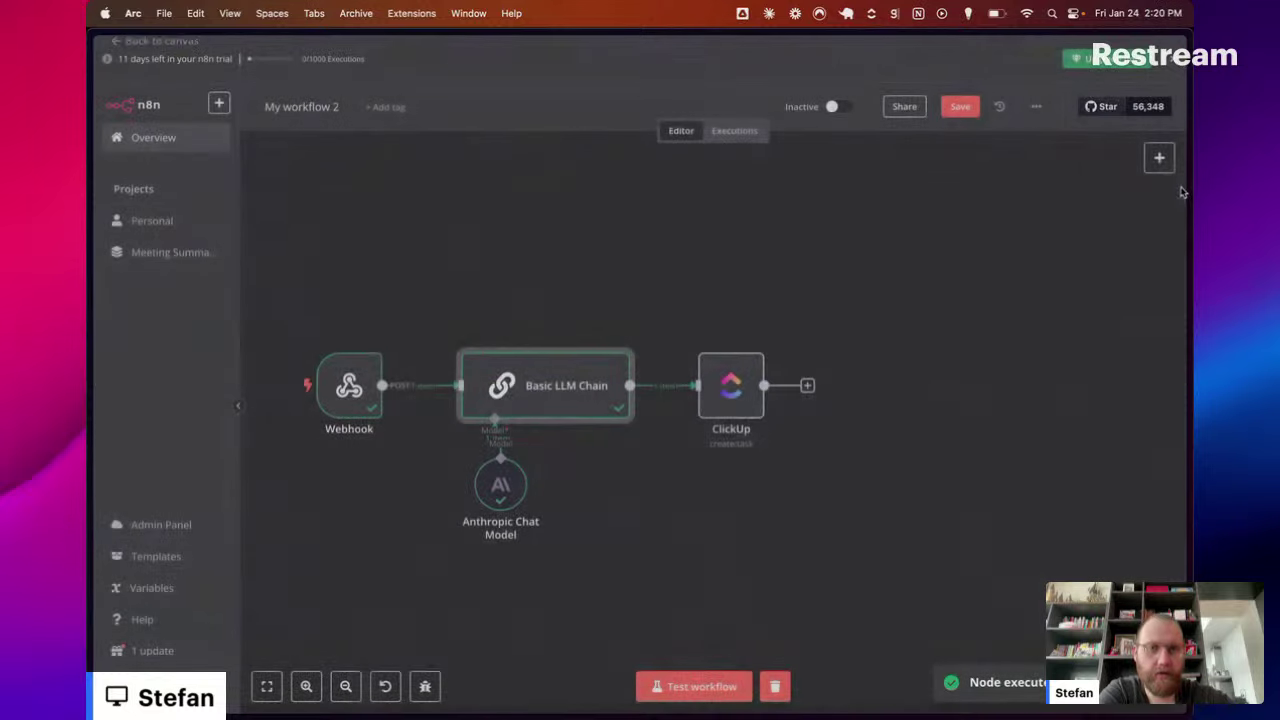
Step: Open the ClickUp create-task node and clear its Name field
left_click(740, 384)
double_click(731, 393)
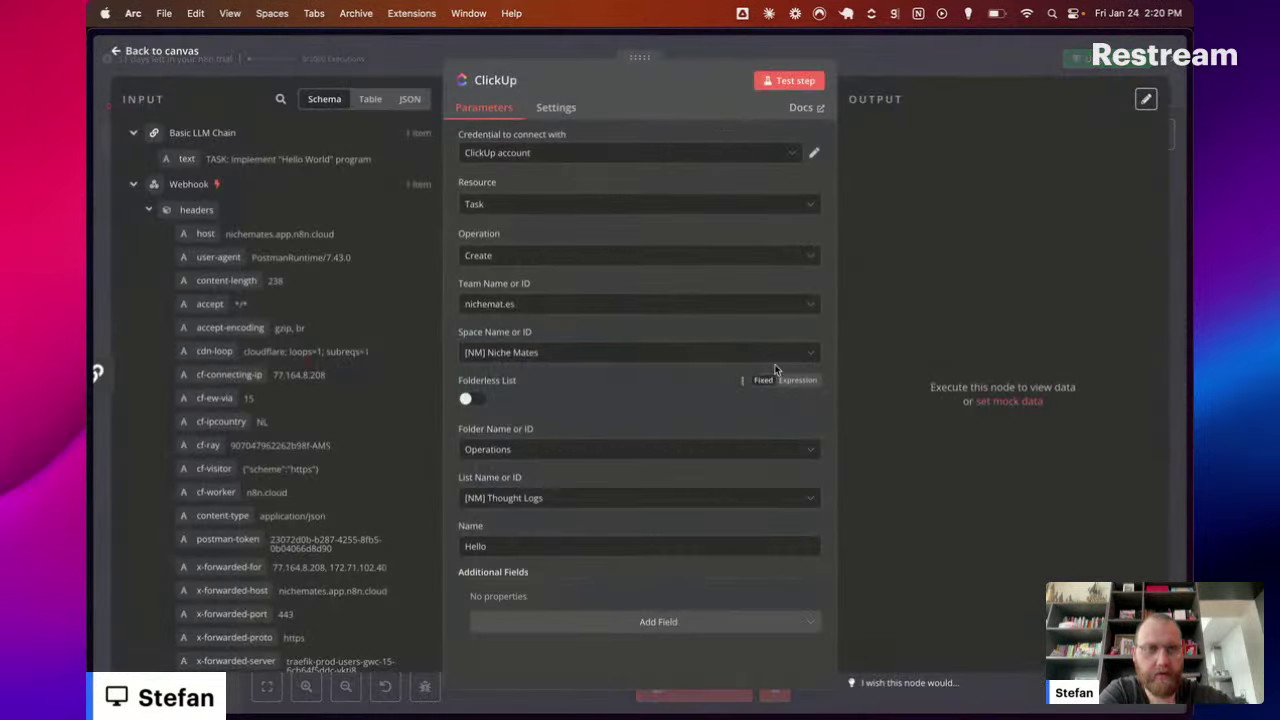
left_click(543, 544)
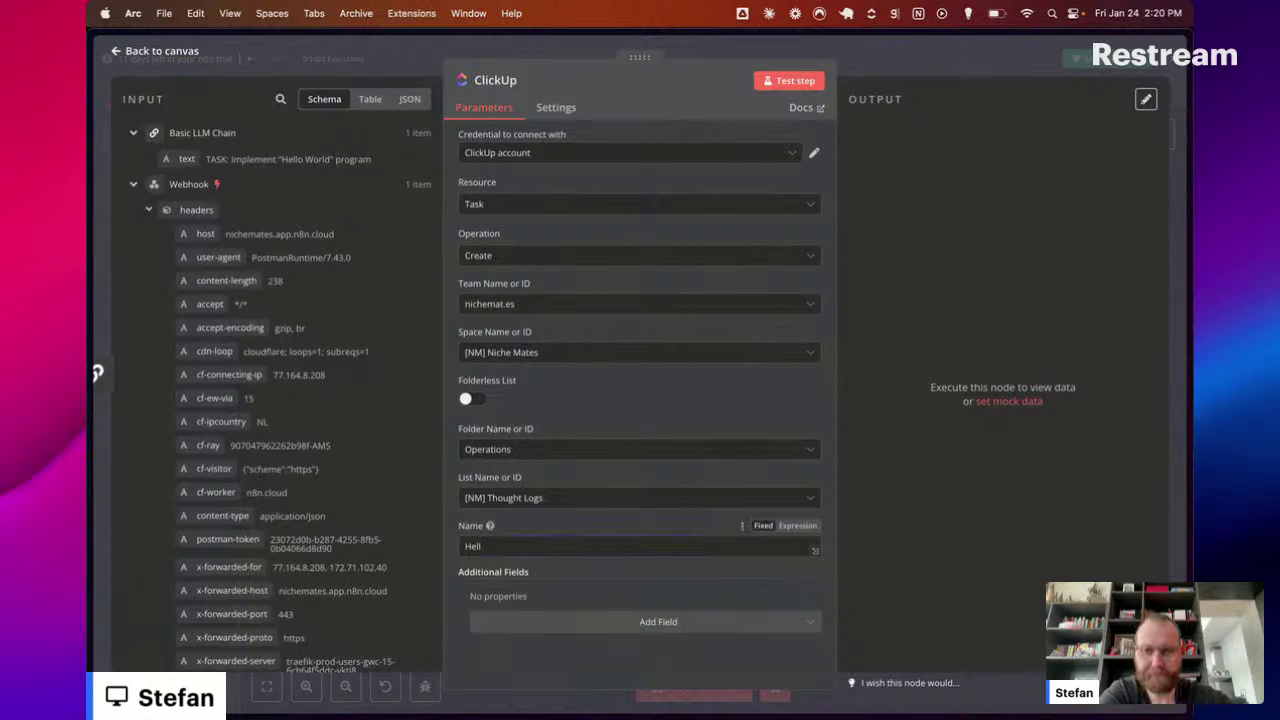
key("BackSpace")
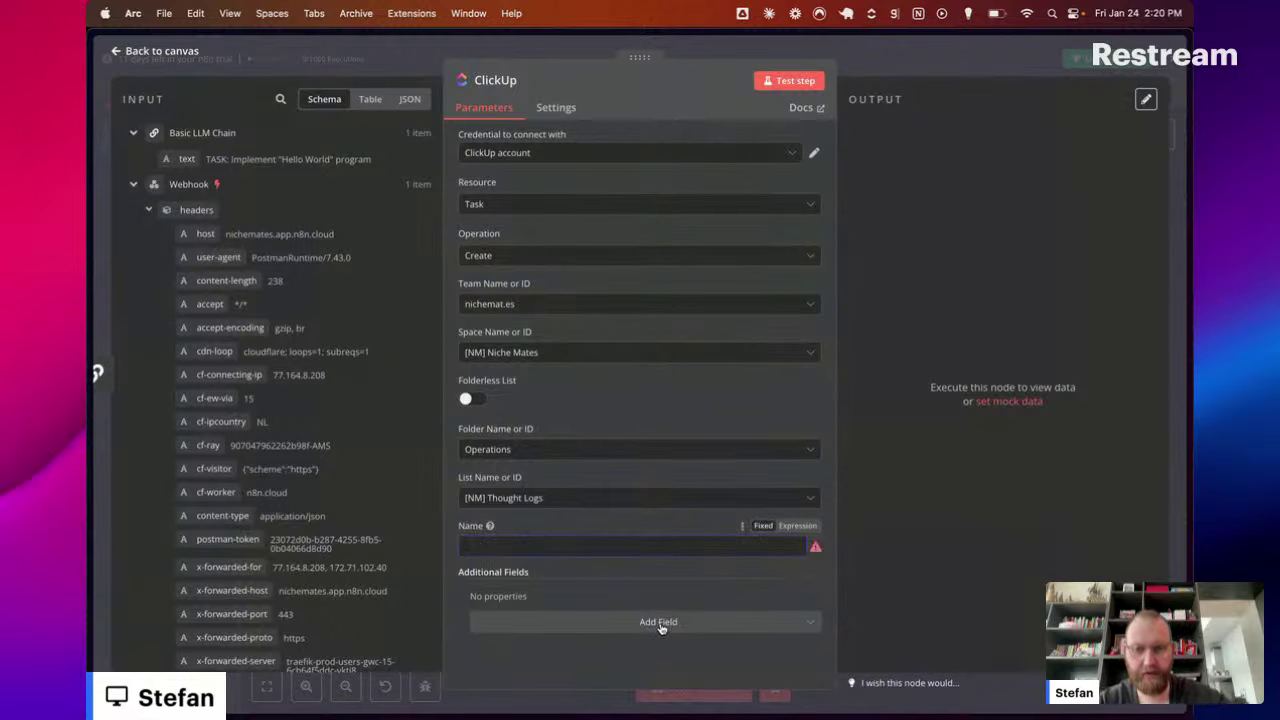
left_click(750, 622)
scroll(723, 491, "down", 3)
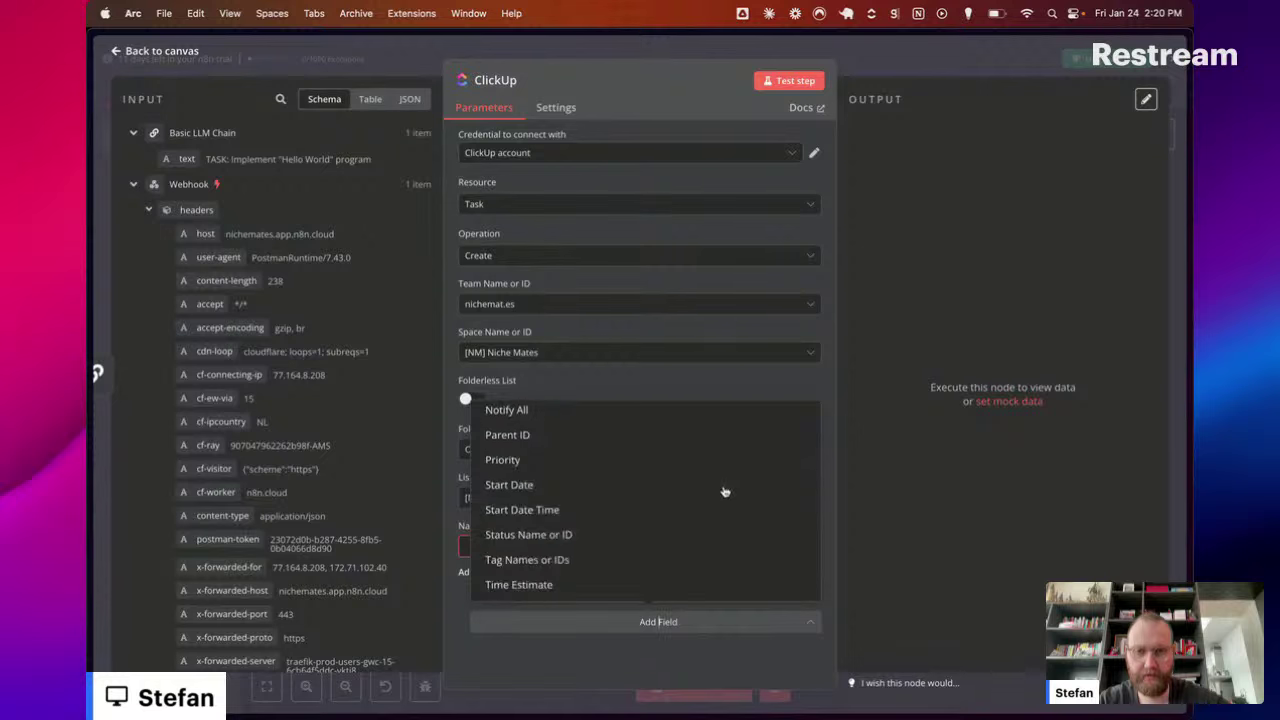
scroll(725, 492, "up", 3)
left_click(880, 494)
Step: Map the Basic LLM Chain's text output to the ClickUp node's Name field
left_click(532, 541)
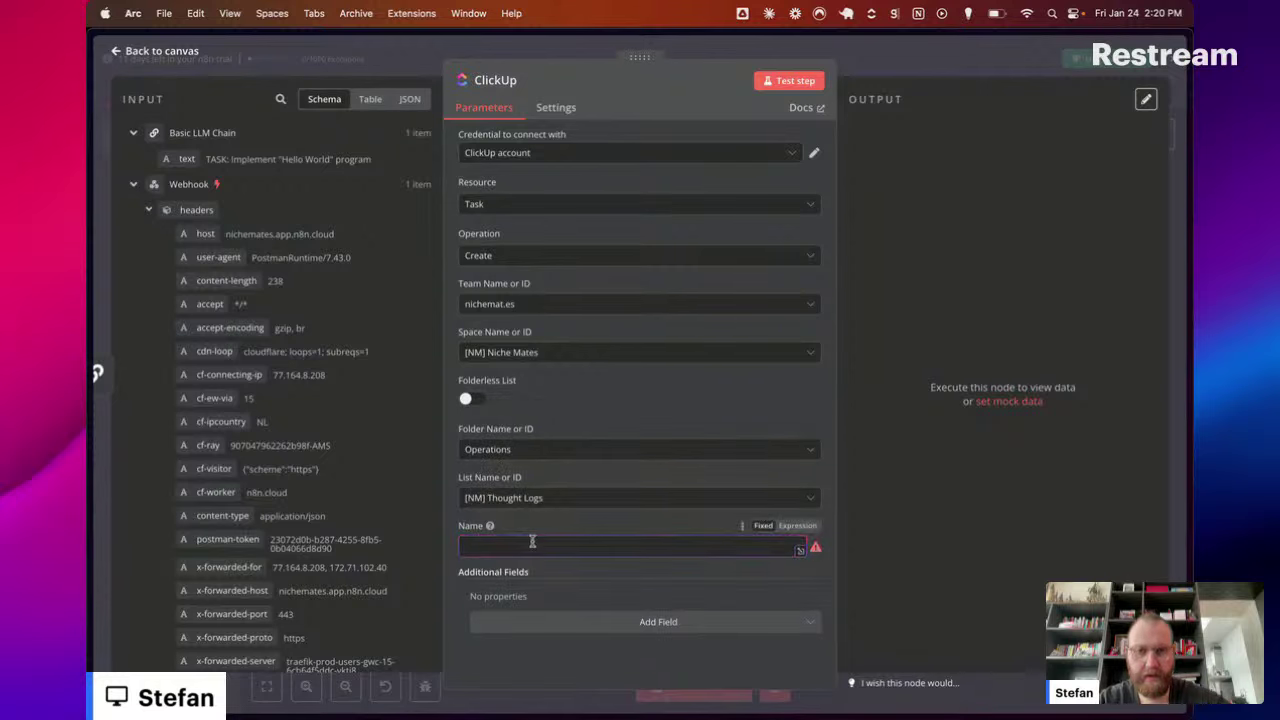
left_click(150, 212)
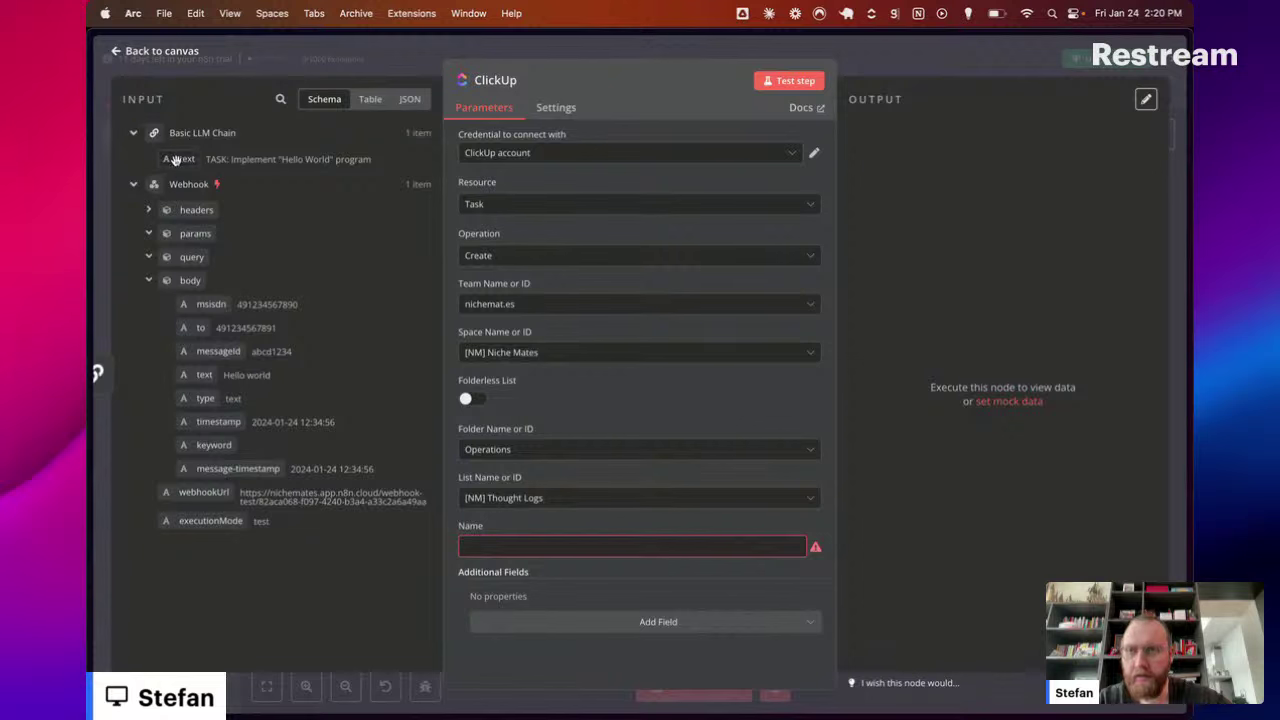
left_click_drag(180, 159, 480, 546)
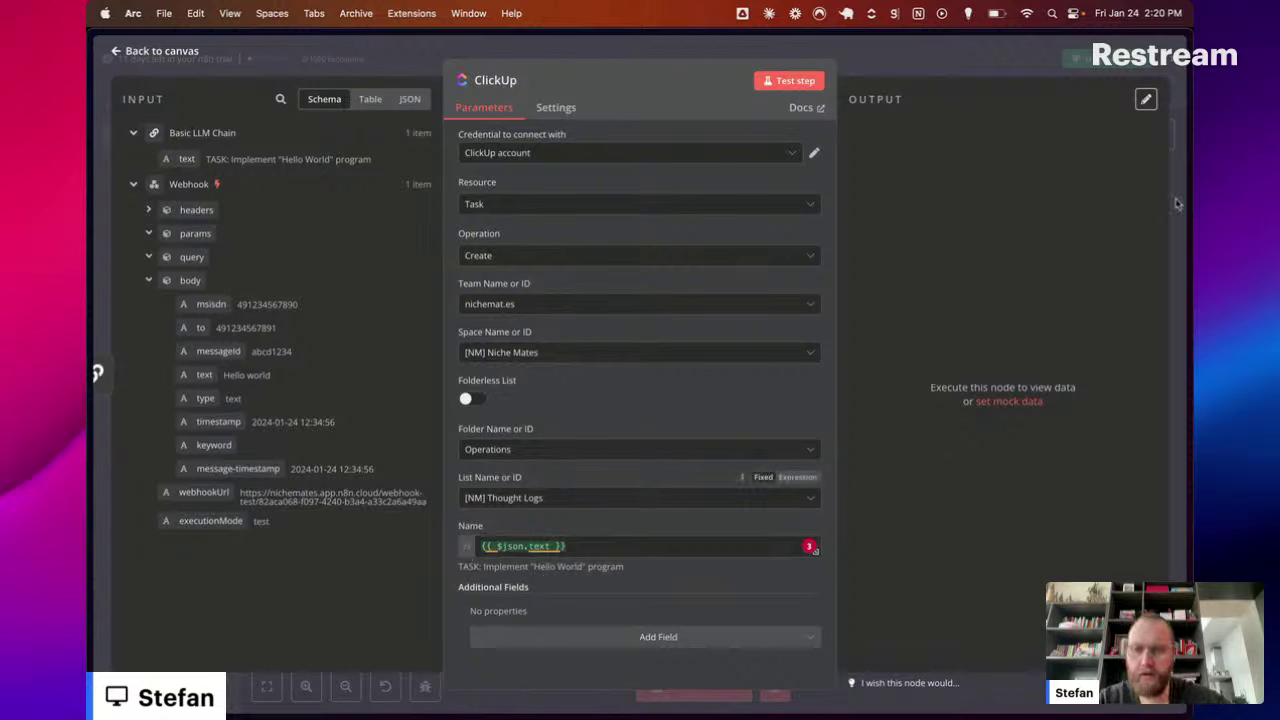
Step: Test the ClickUp node, check the created task in ClickUp's [NM] Thought Logs list, and return to the n8n node
left_click(790, 80)
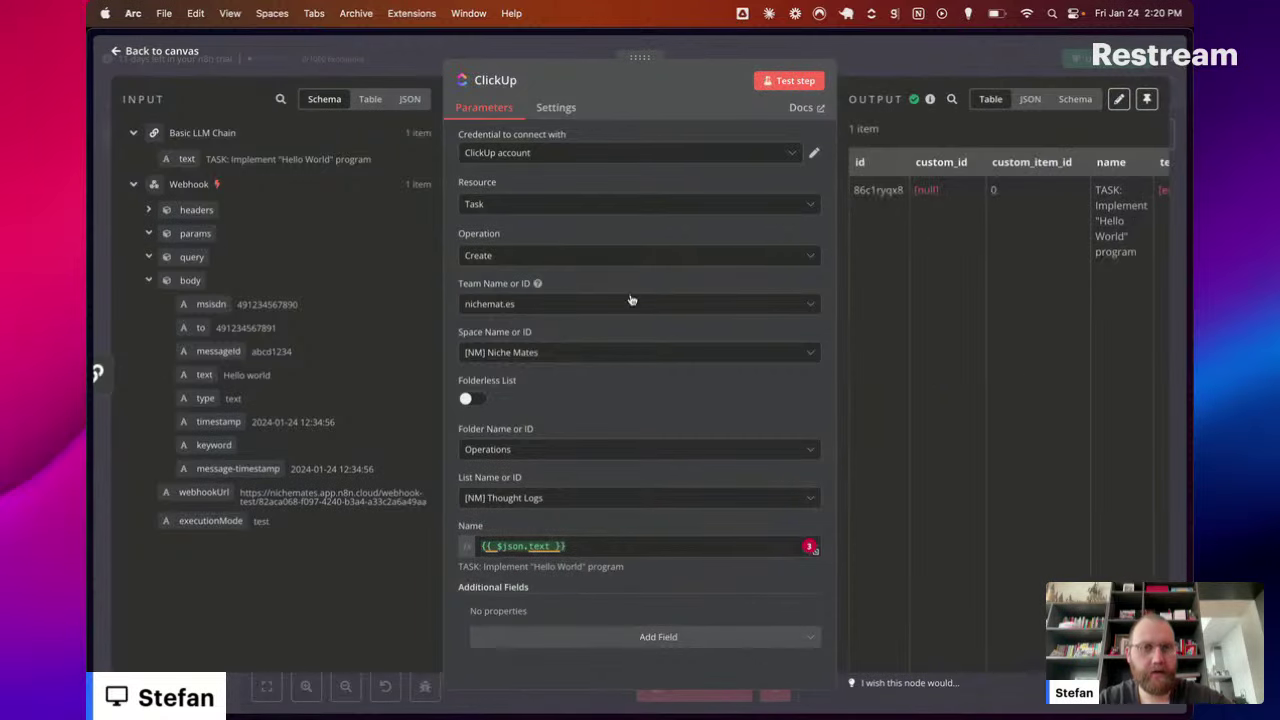
key("super+Tab")
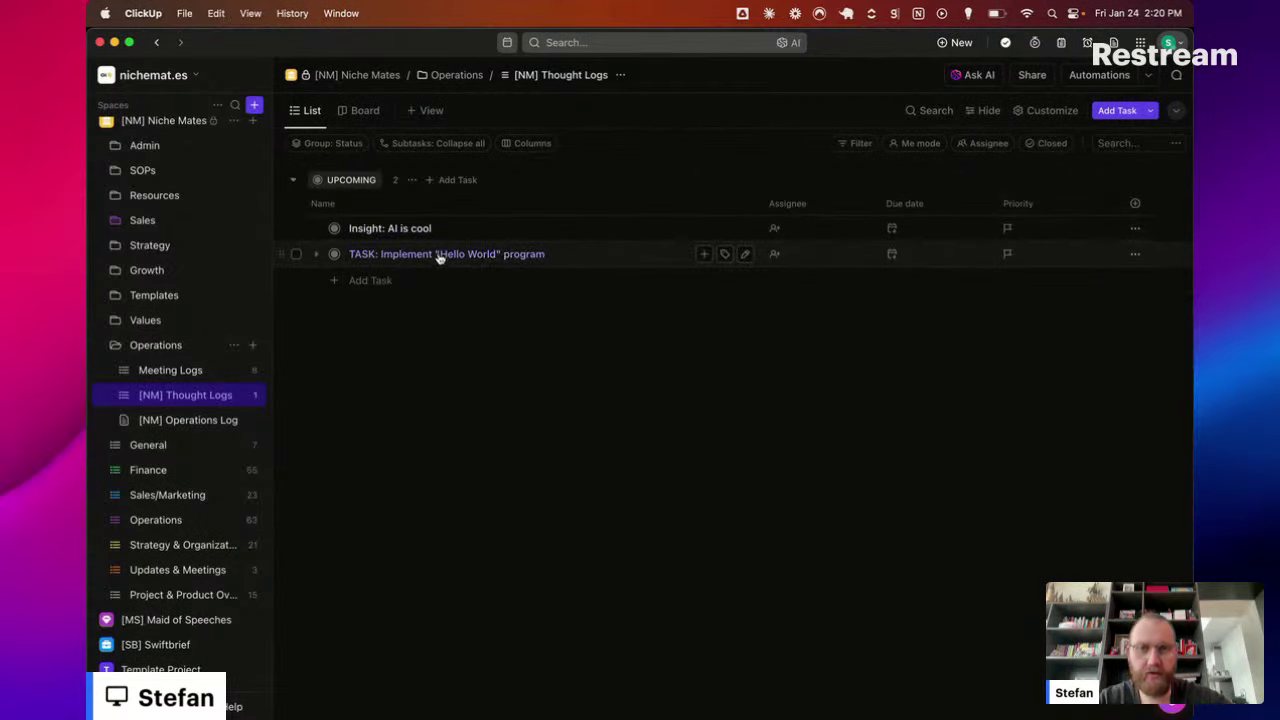
key("super+Tab")
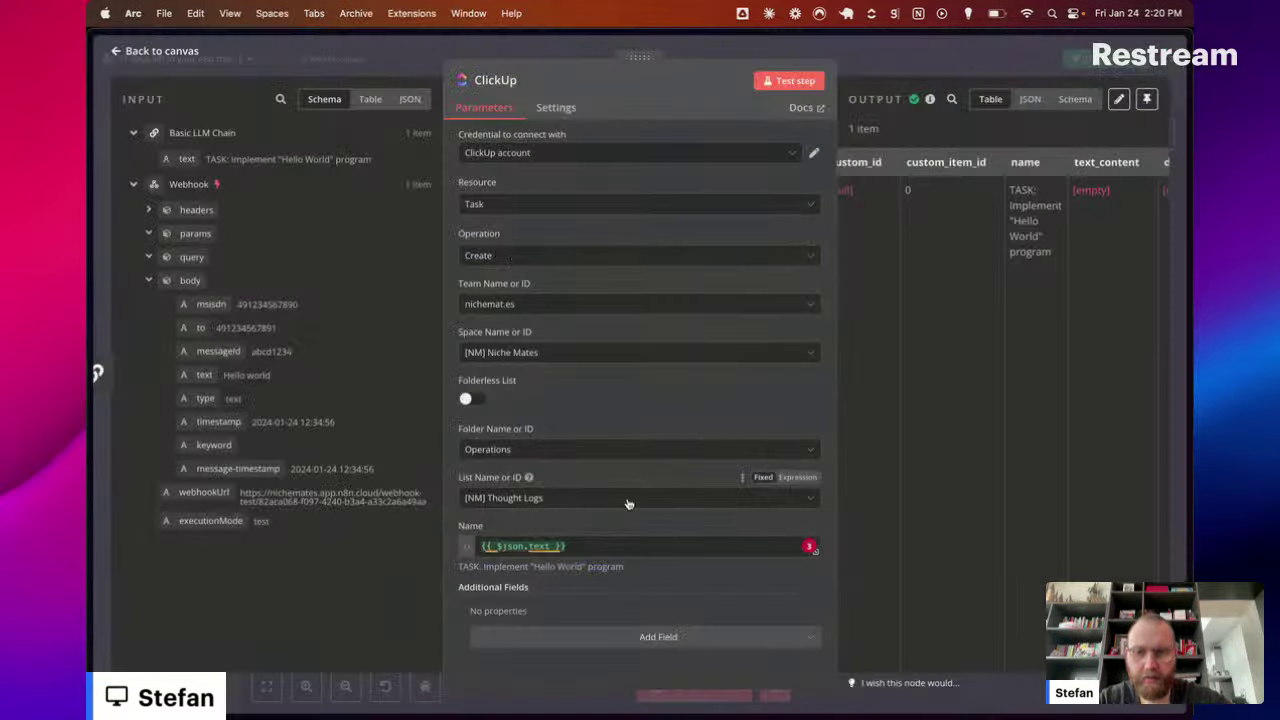
Step: Add a Due Date field to the ClickUp node and set it to the expression {{ new Date() }}
left_click(658, 637)
type("due")
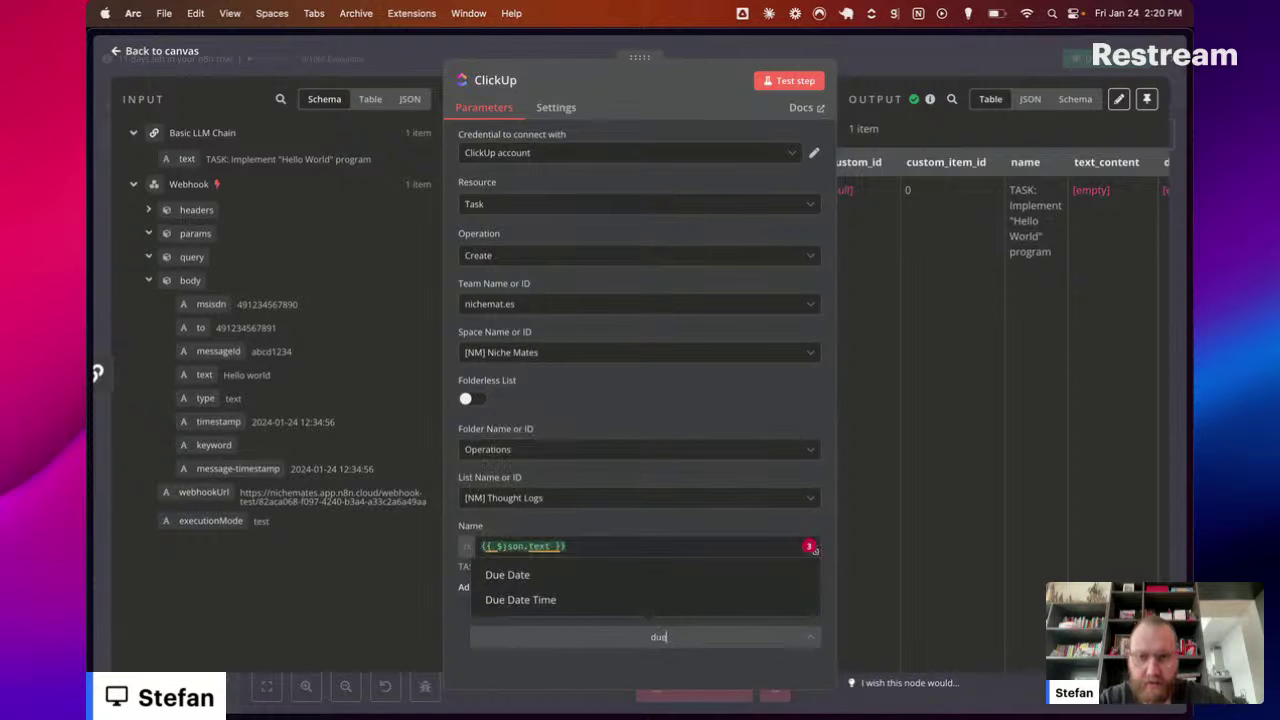
left_click(555, 578)
left_click(639, 614)
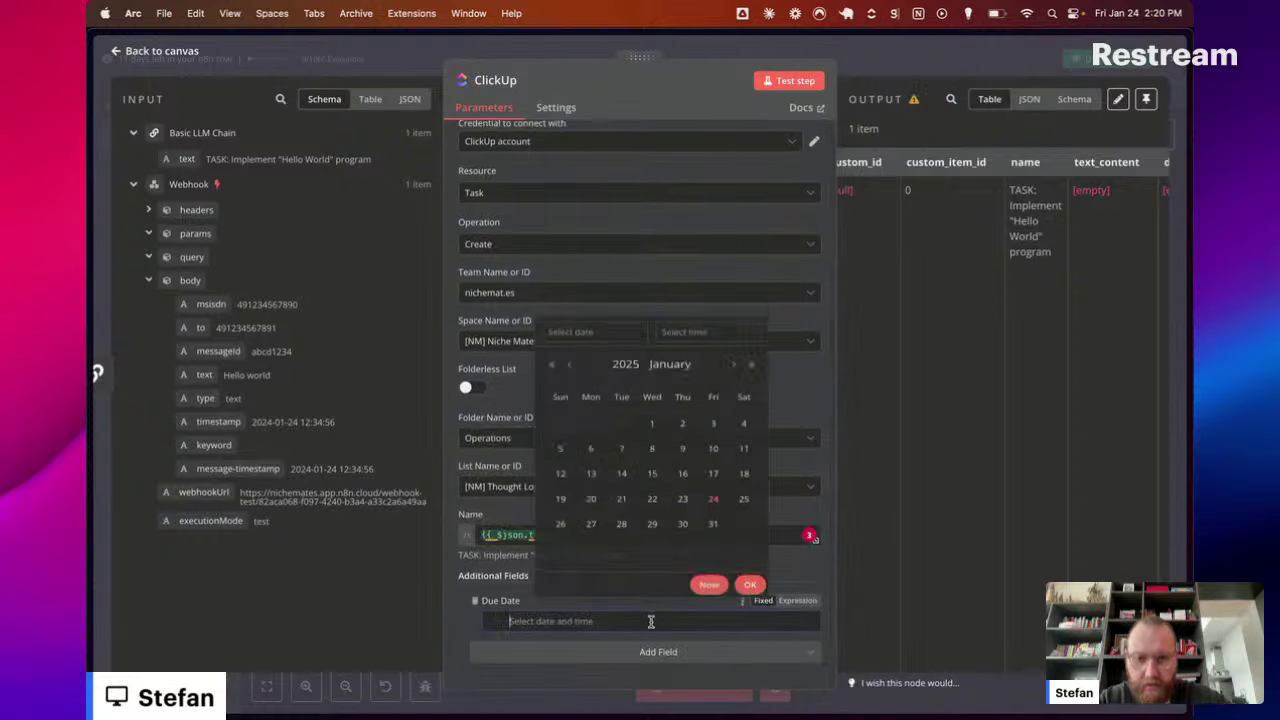
type("no")
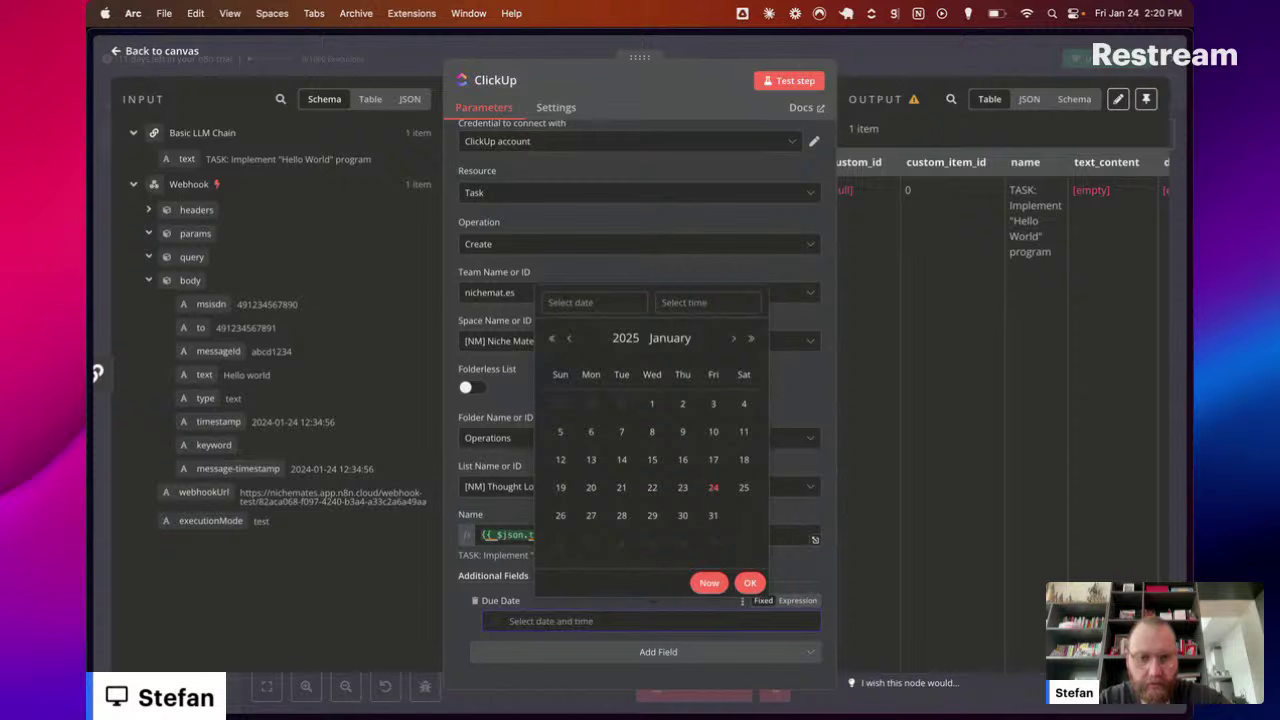
left_click(798, 601)
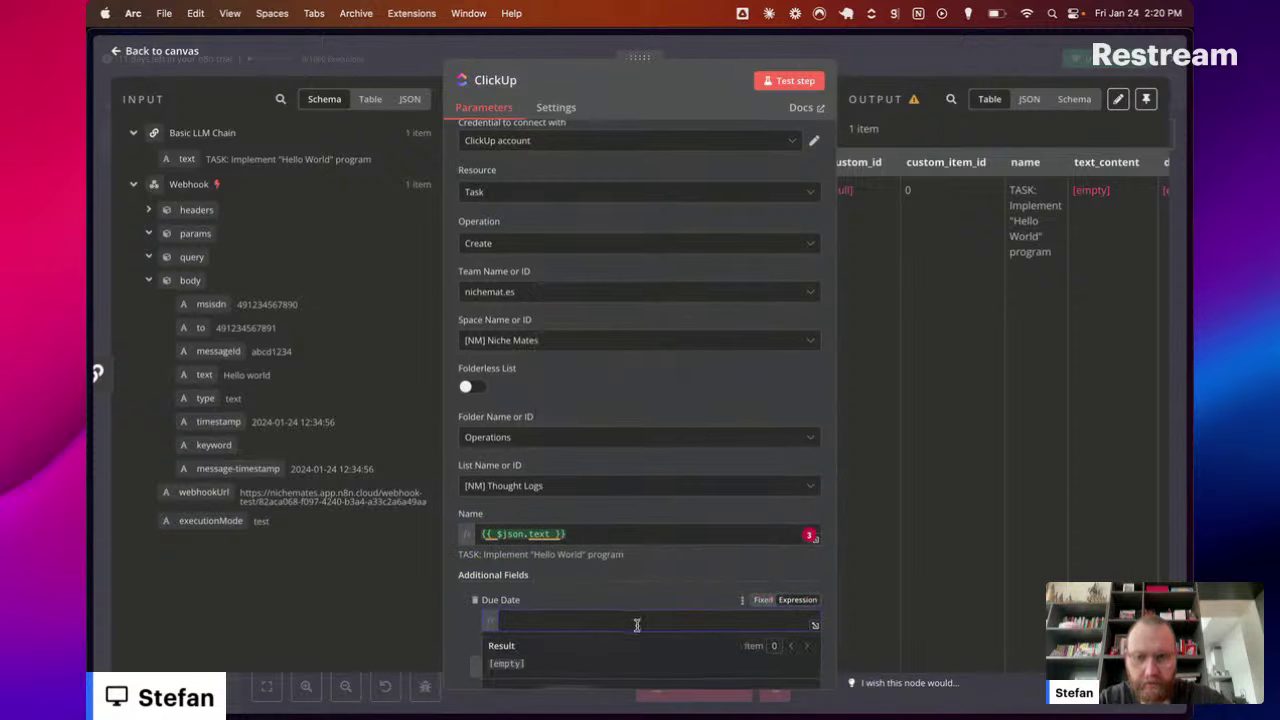
type("new")
key("BackSpace")
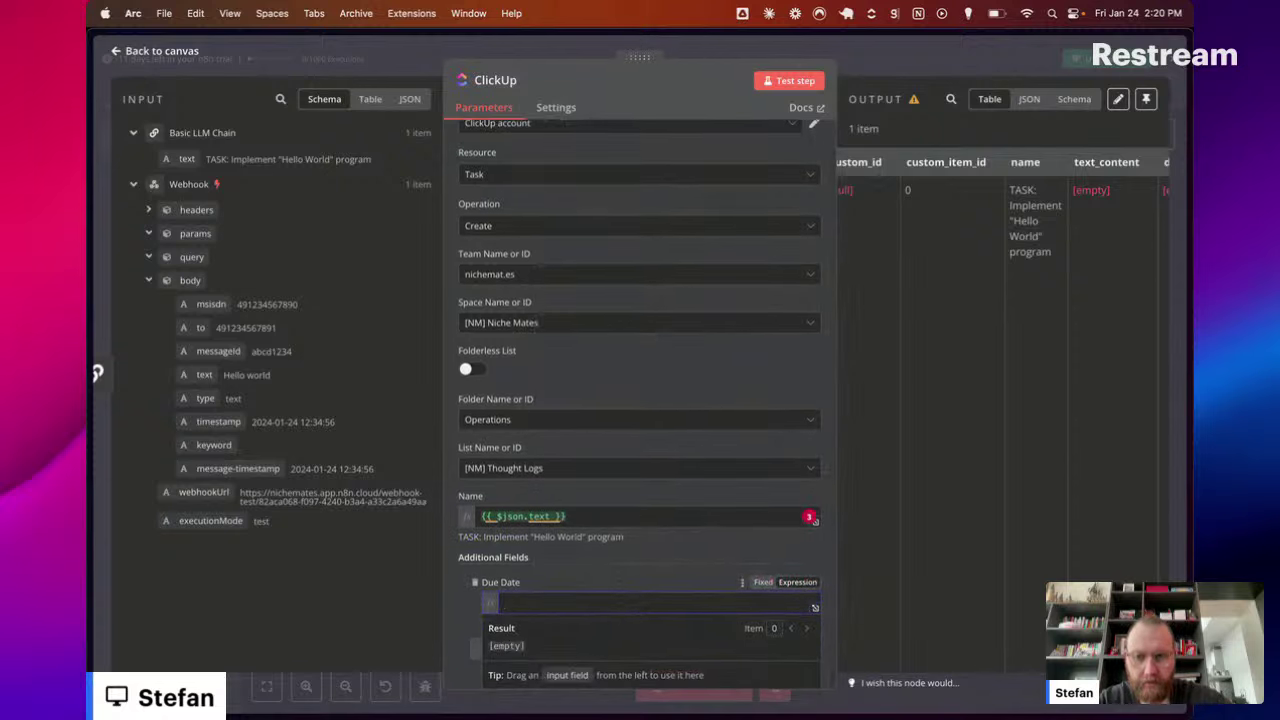
type("{{ new Date")
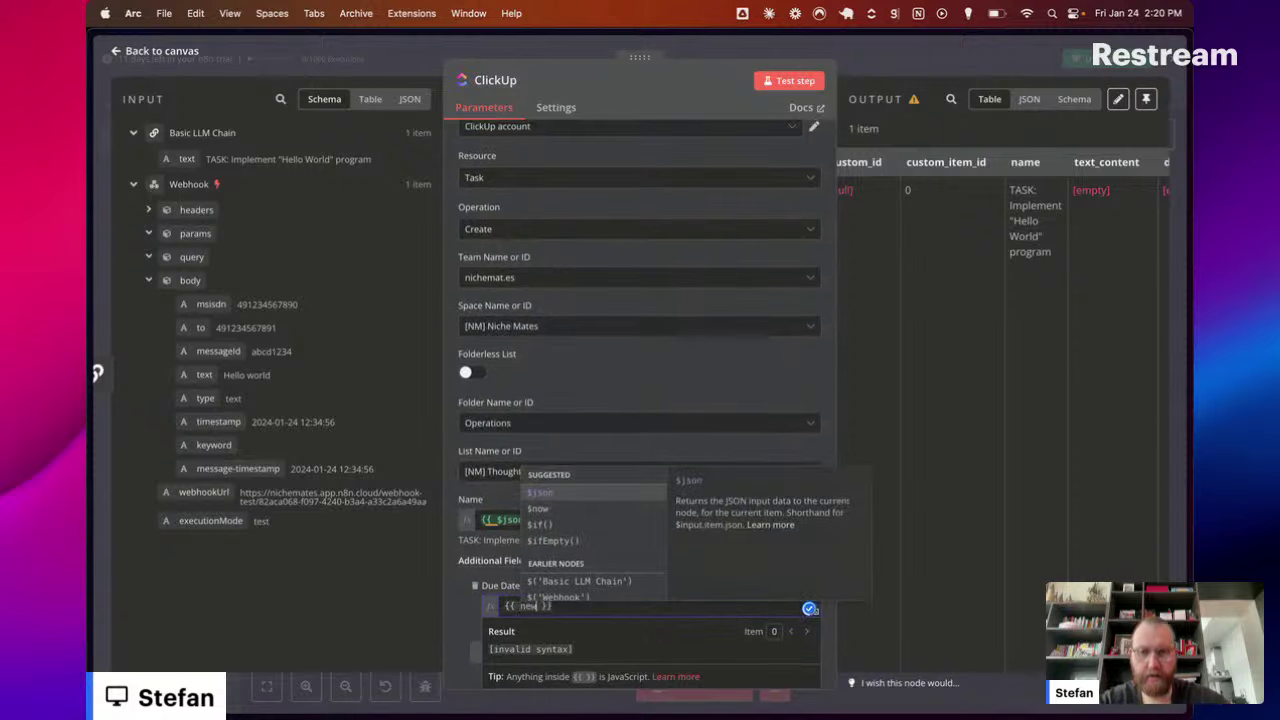
type("()")
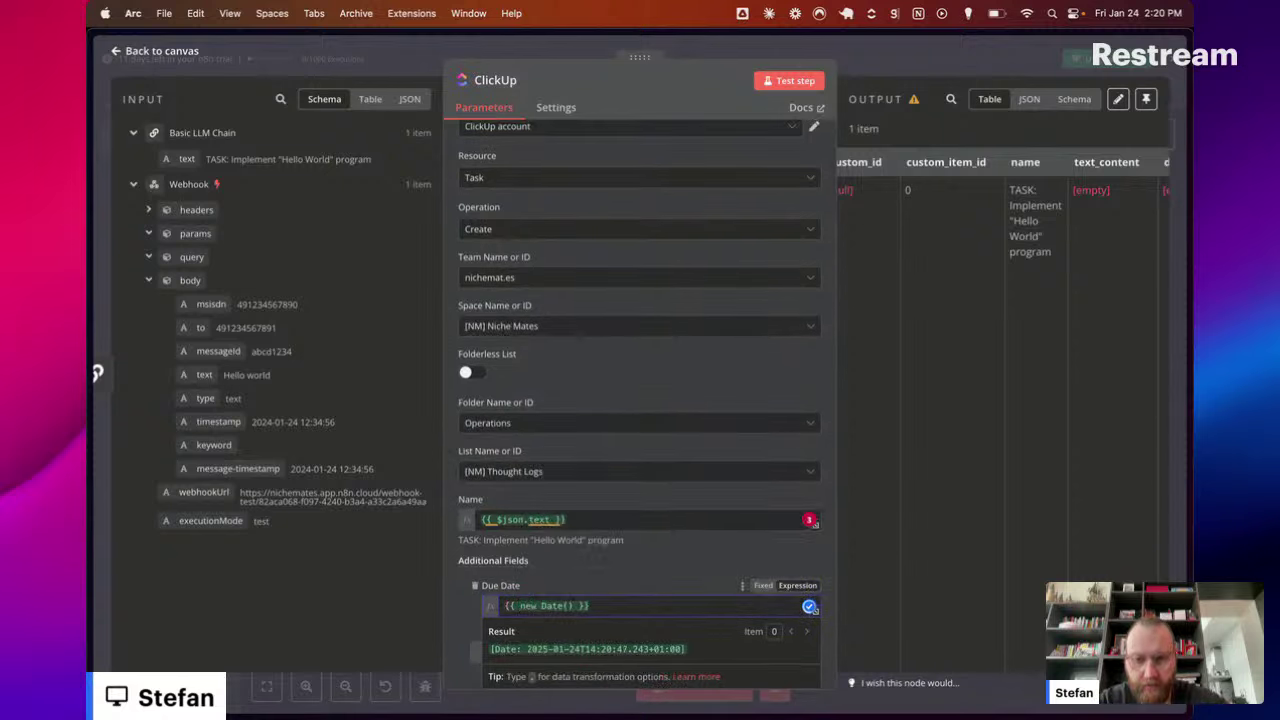
Step: Try now() as the Due Date expression, and restore it to {{ new Date() }}
key("super+a")
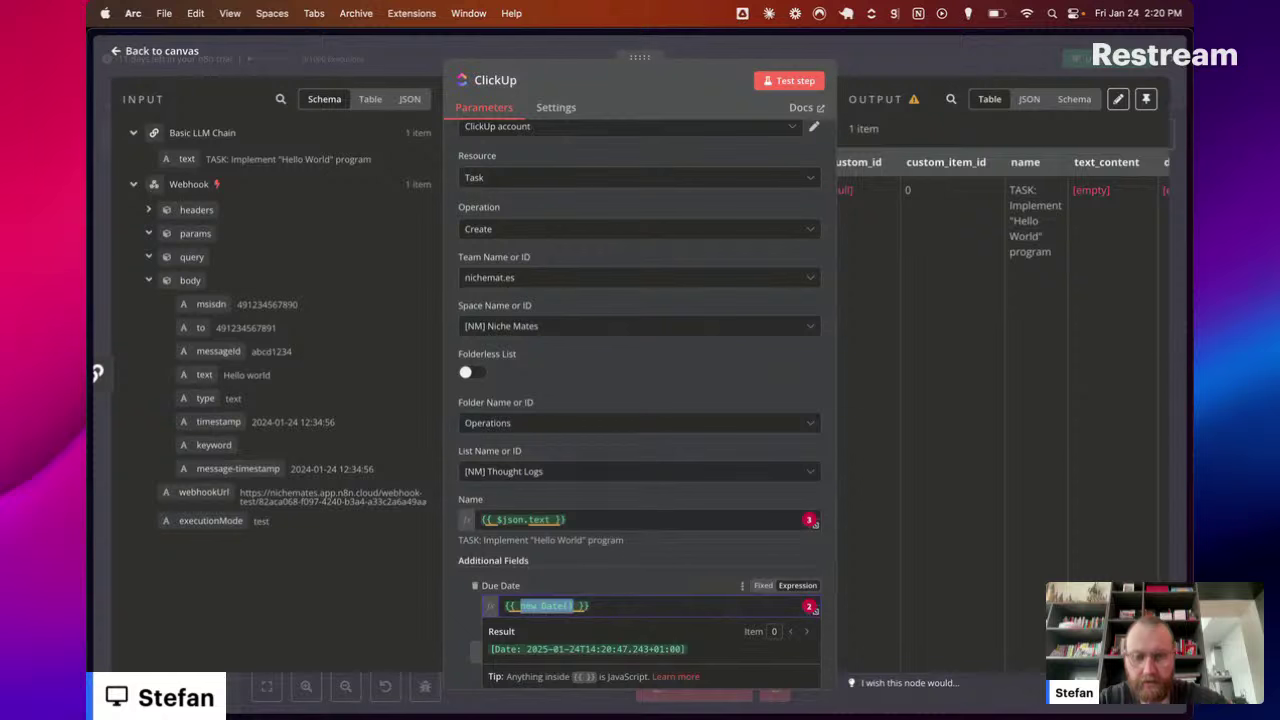
left_click(600, 608)
left_click_drag(578, 606, 520, 606)
type("now()")
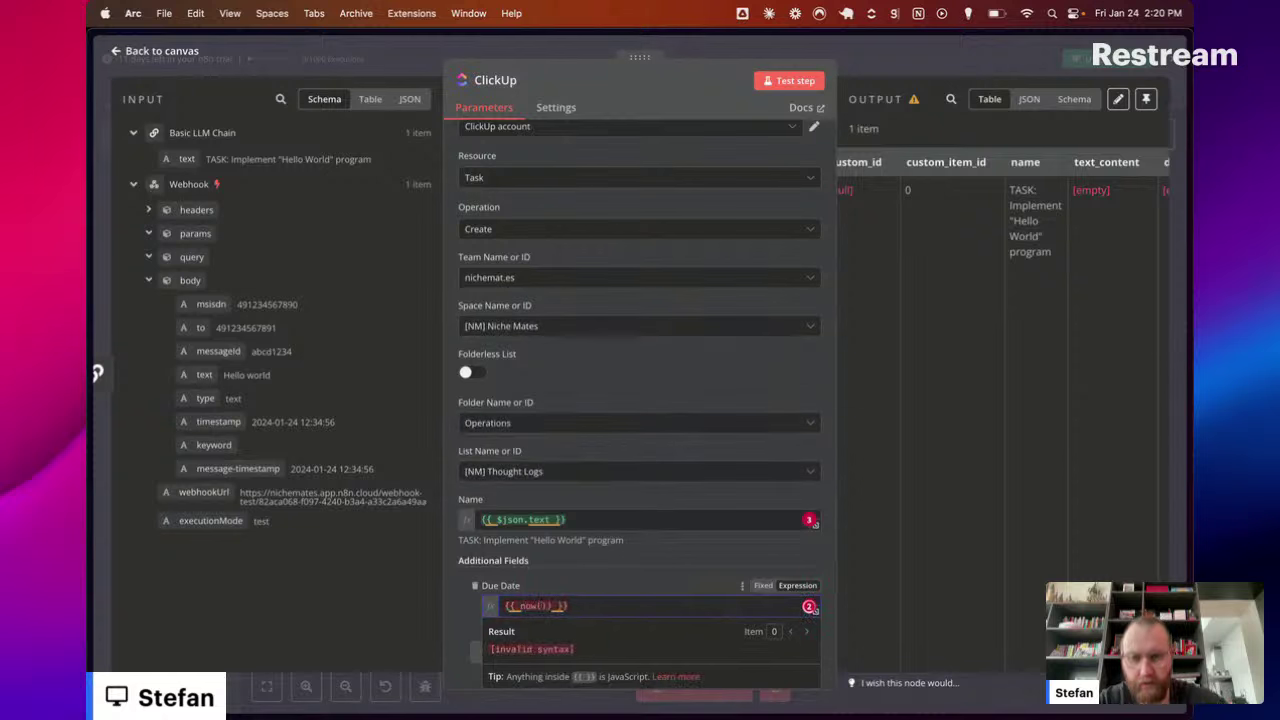
key("BackSpace")
key("BackSpace")
key("BackSpace")
key("BackSpace")
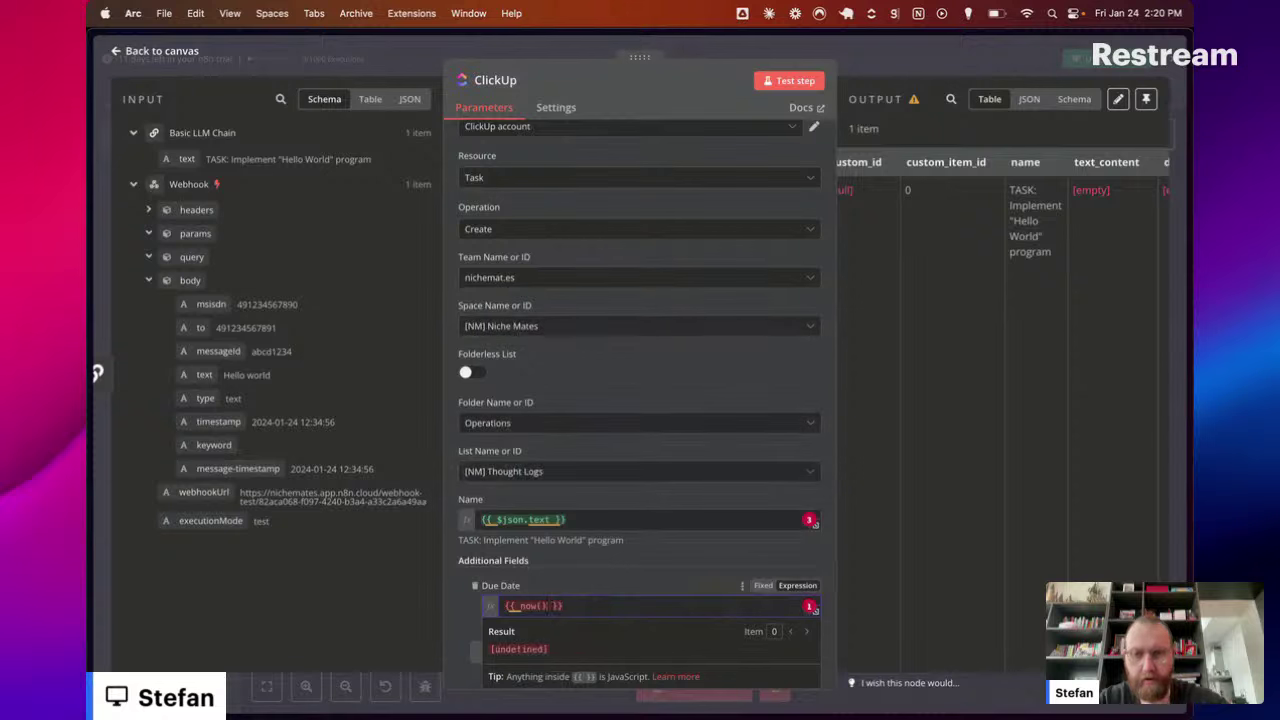
type("ew Date()")
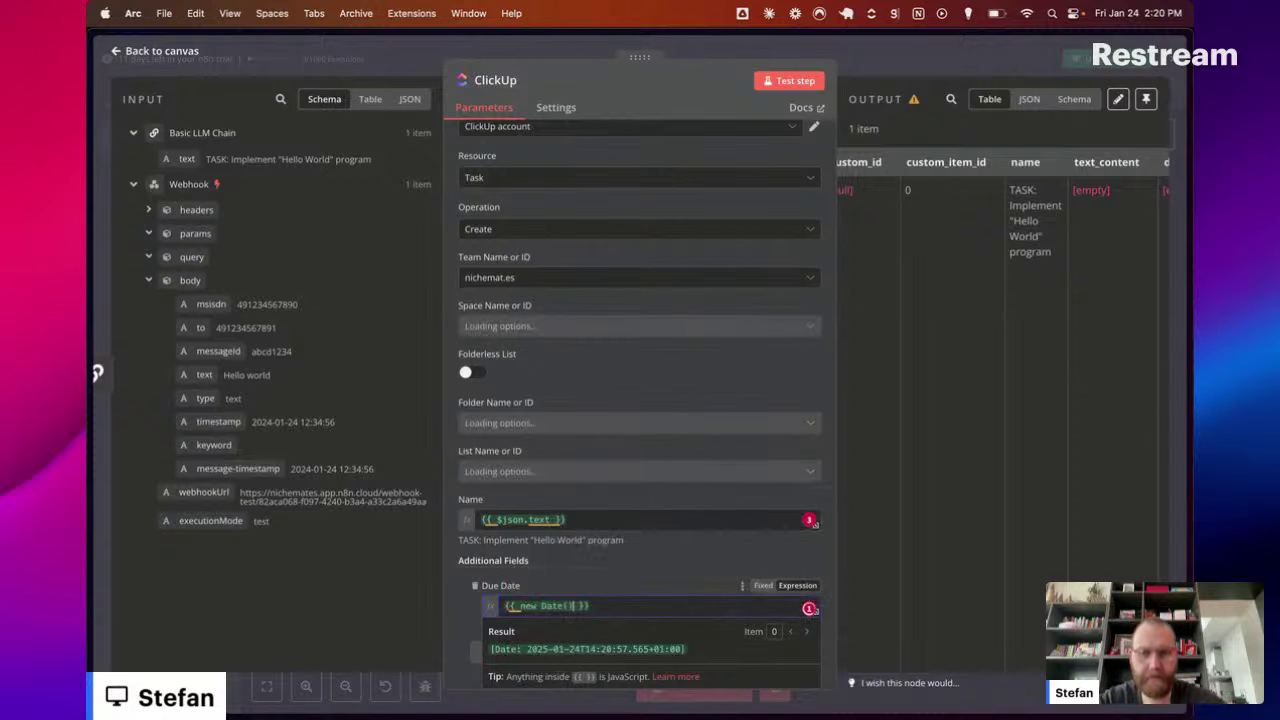
left_click(704, 610)
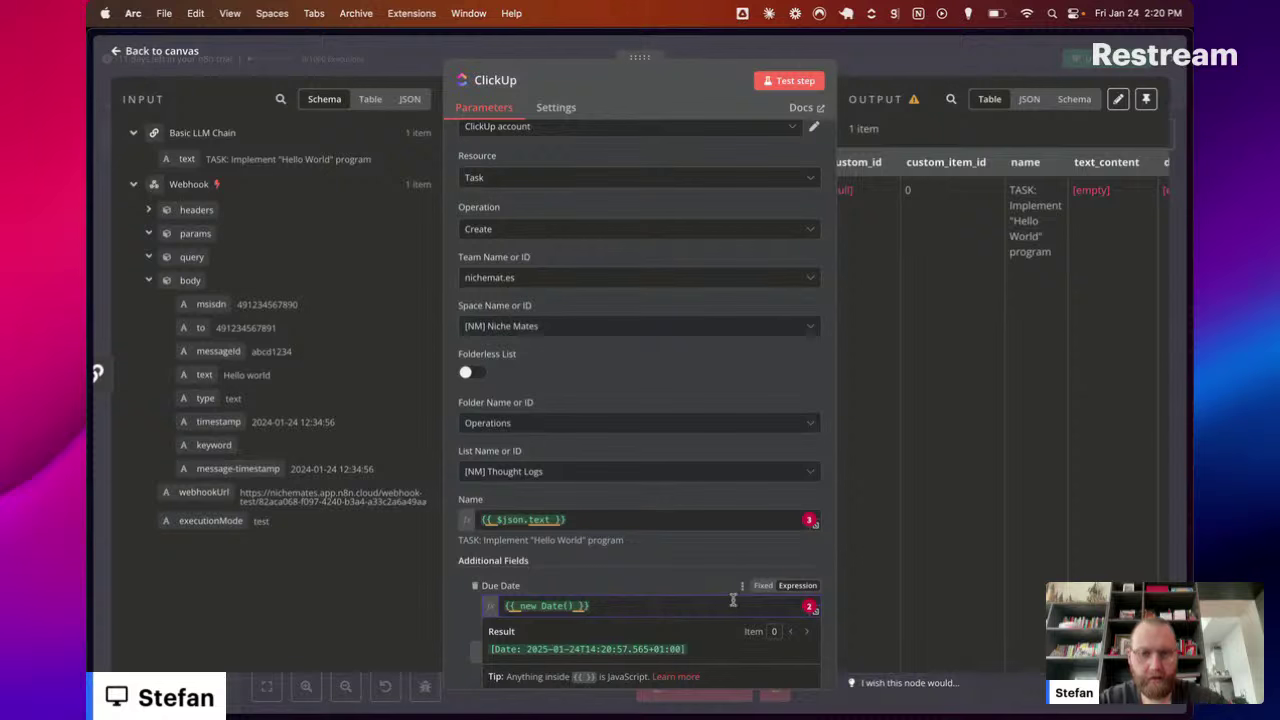
key("Return")
type("\\")
key("BackSpace")
key("BackSpace")
left_click(975, 518)
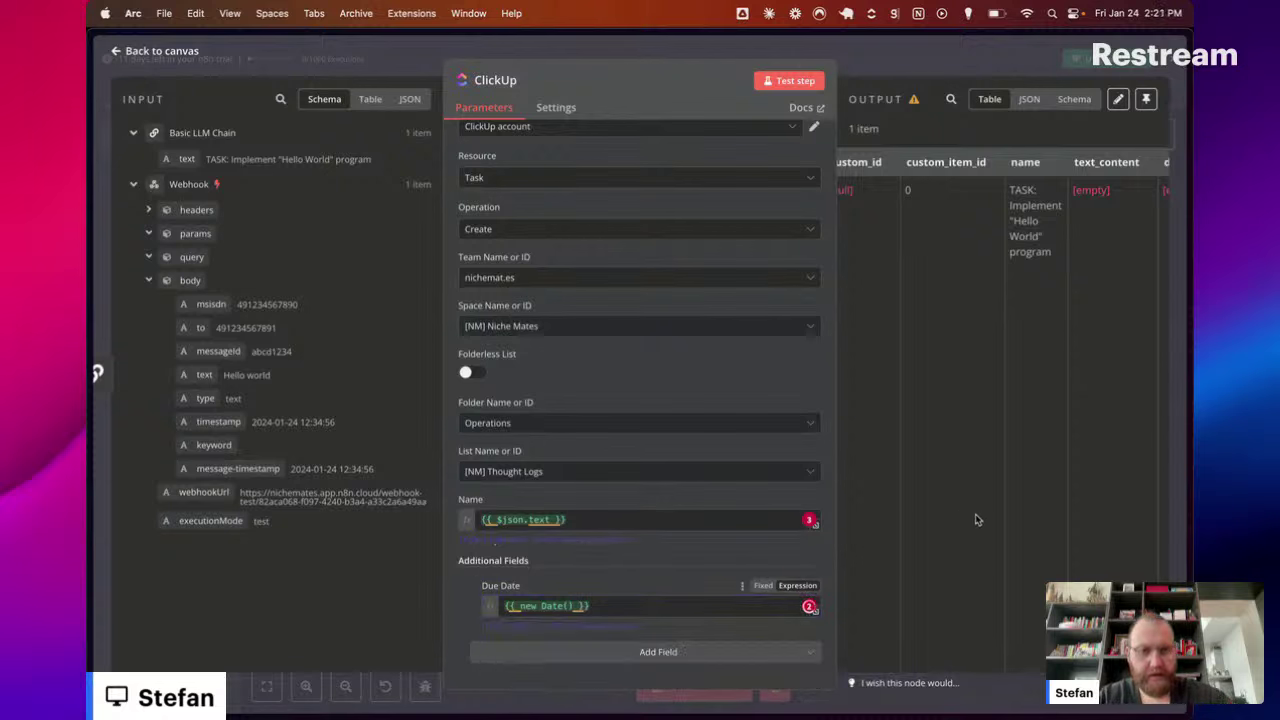
Step: Test the ClickUp node again and check the new task in ClickUp's Thought Logs list, sorting it by due date
left_click(795, 84)
key("super+Tab")
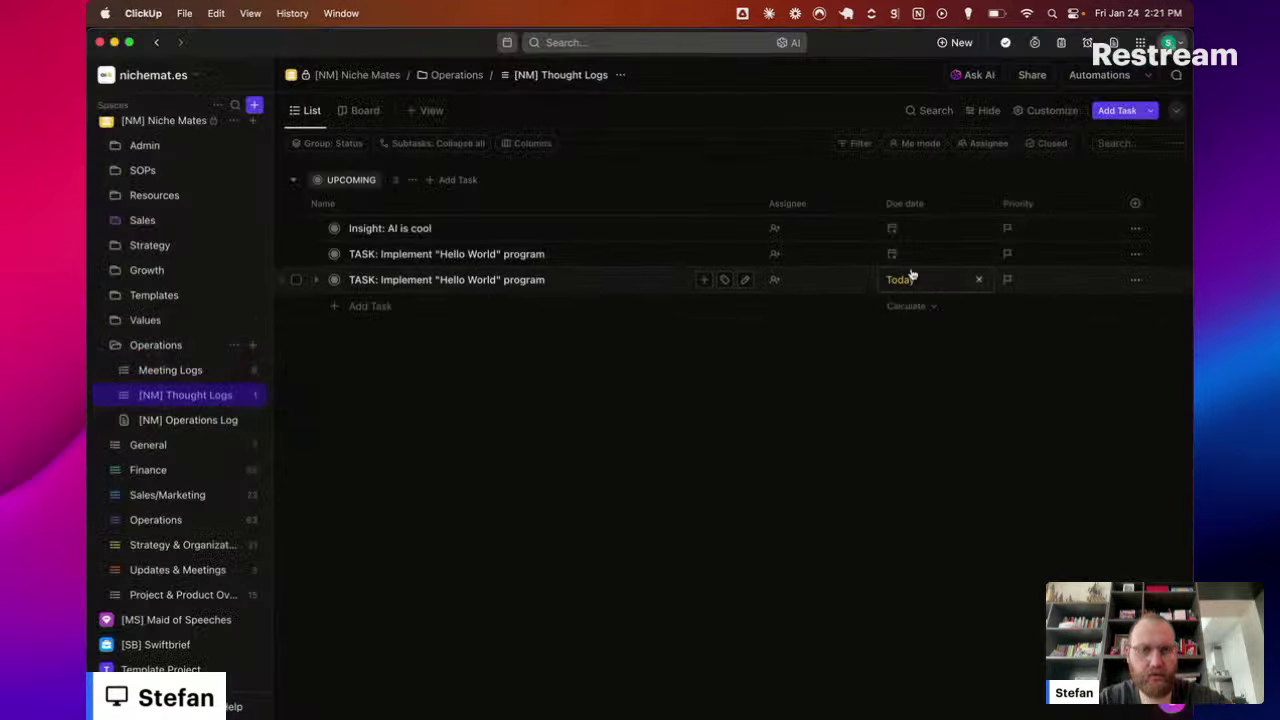
left_click(962, 210)
left_click(958, 265)
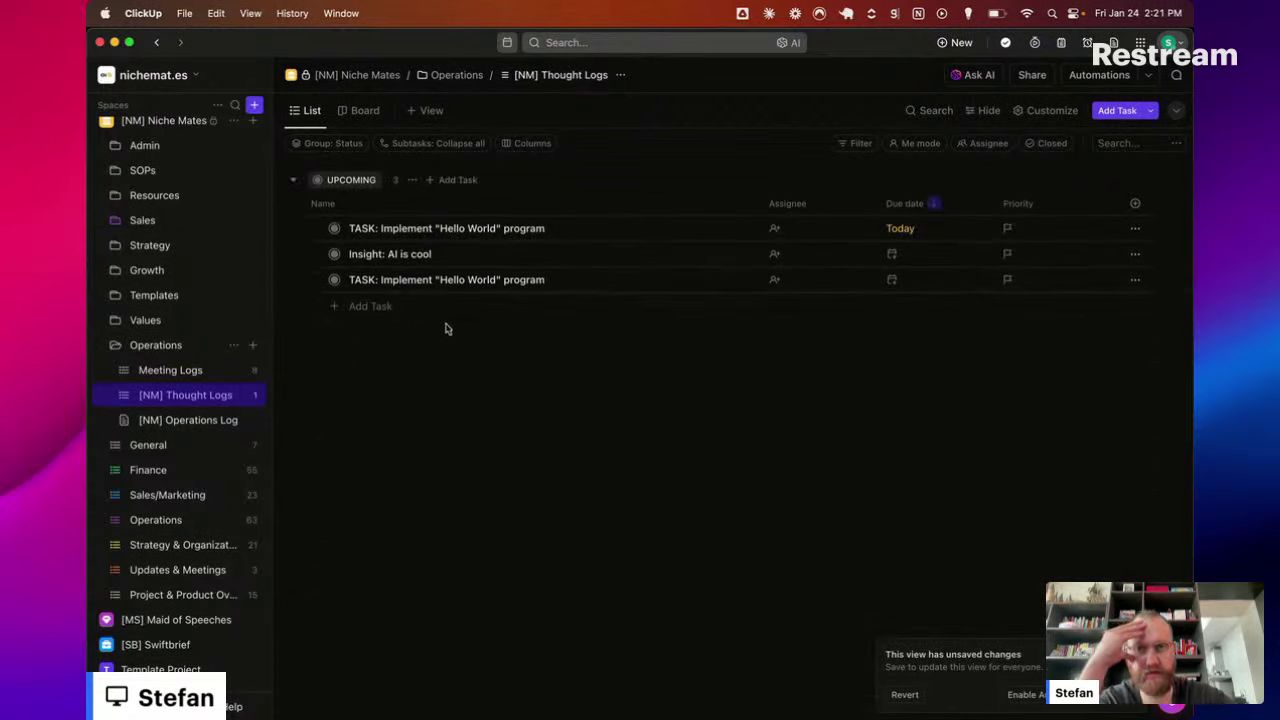
Step: Switch to Postman and enlarge the request body pane to show the whole JSON payload
key("super+Tab")
key("Tab")
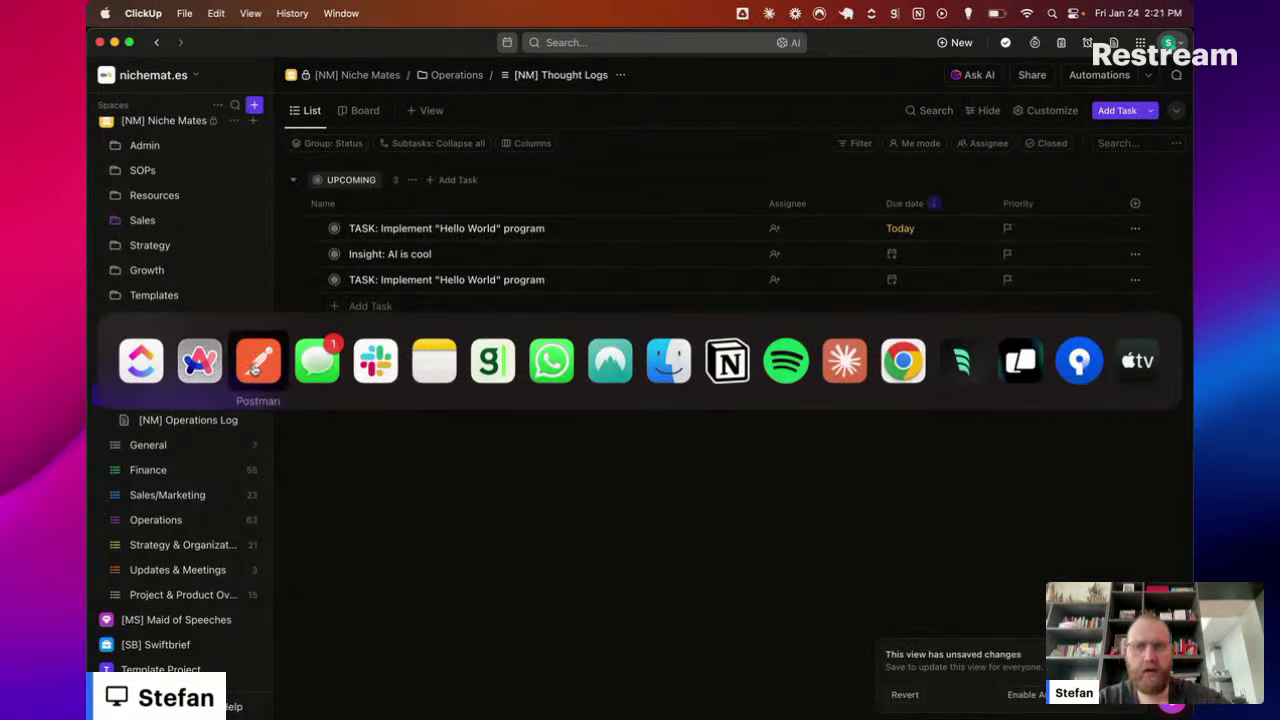
scroll(643, 336, "down", 1)
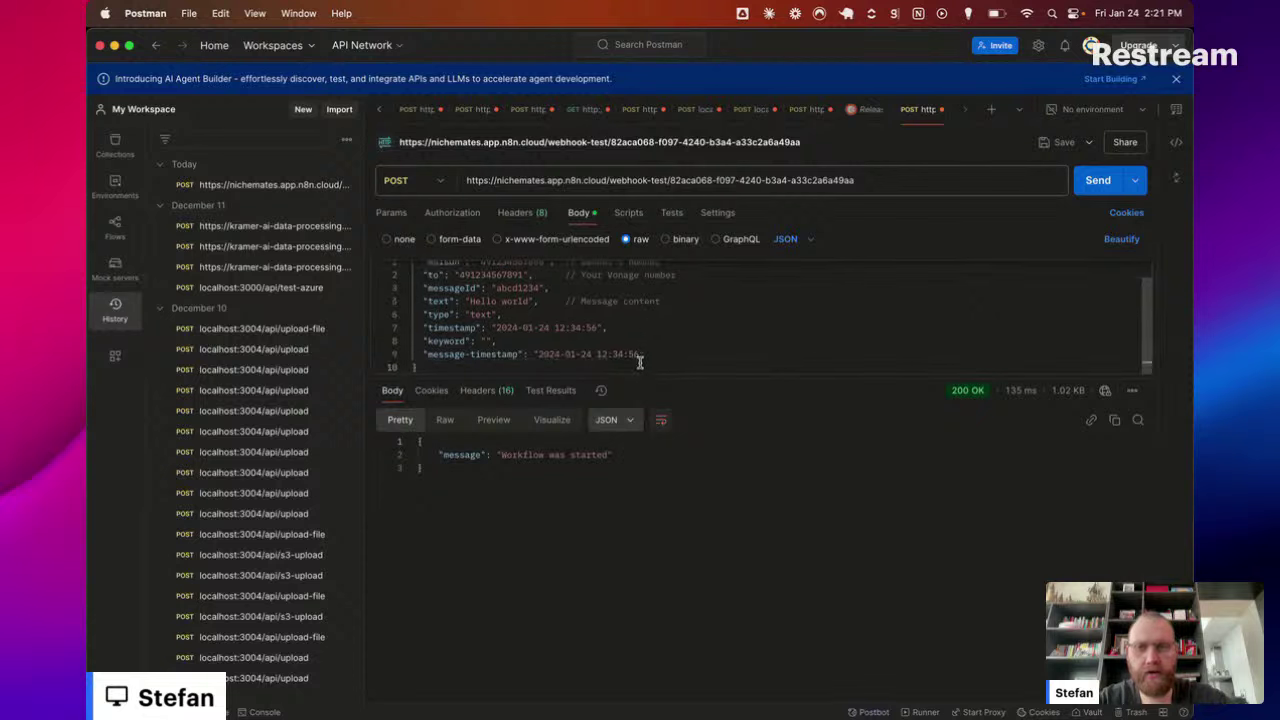
left_click(662, 286)
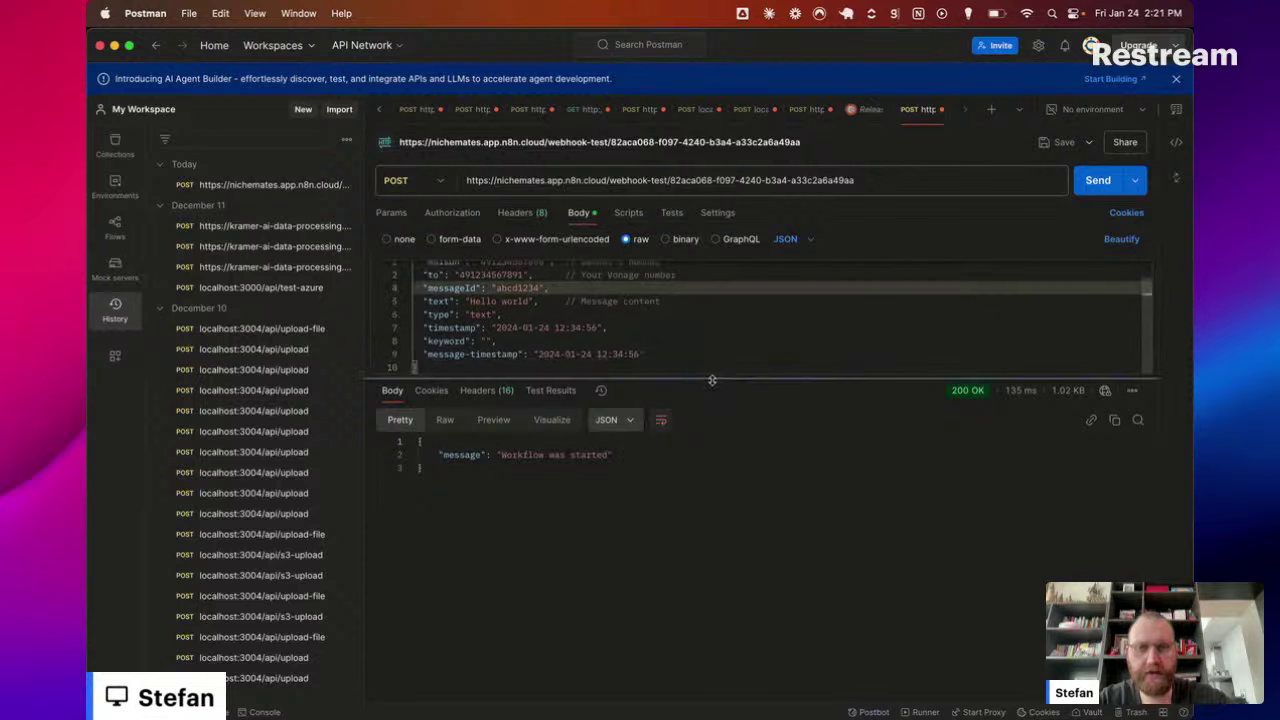
left_click_drag(712, 380, 711, 572)
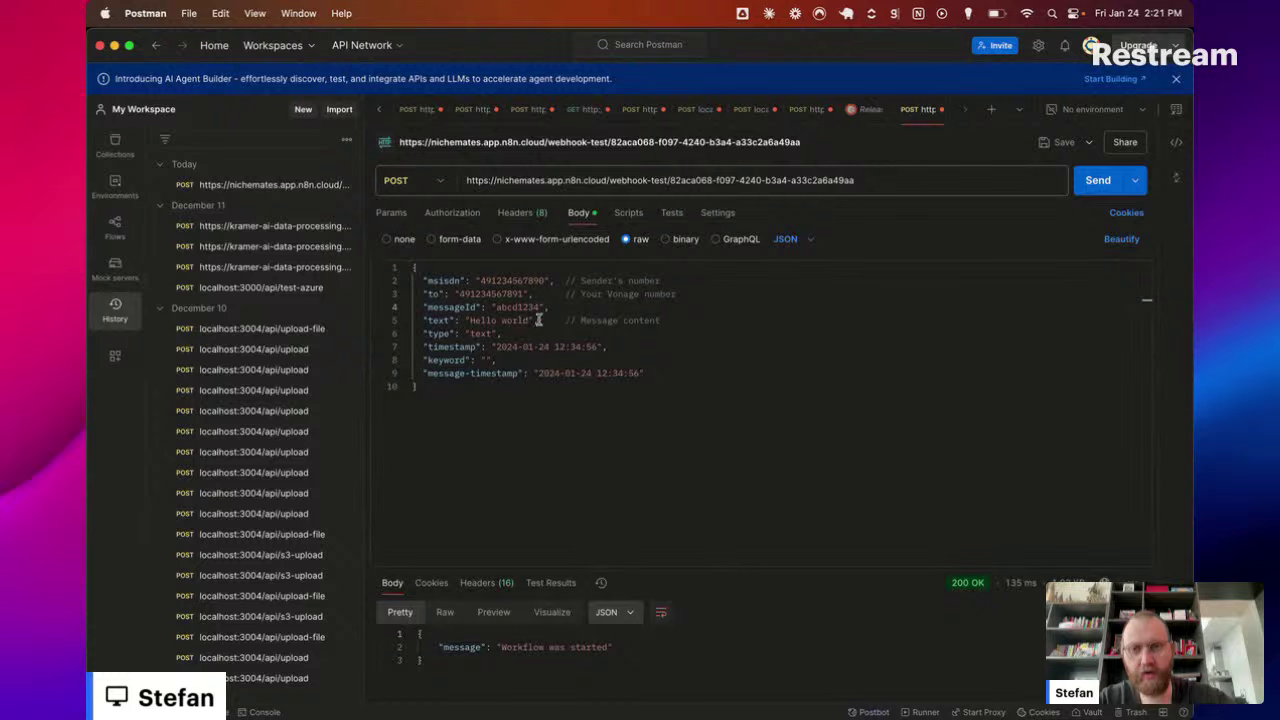
Step: Replace the "text" value in the request body with "You can choose Cursor to write and iterate on newsletters or other content."
left_click_drag(528, 320, 470, 321)
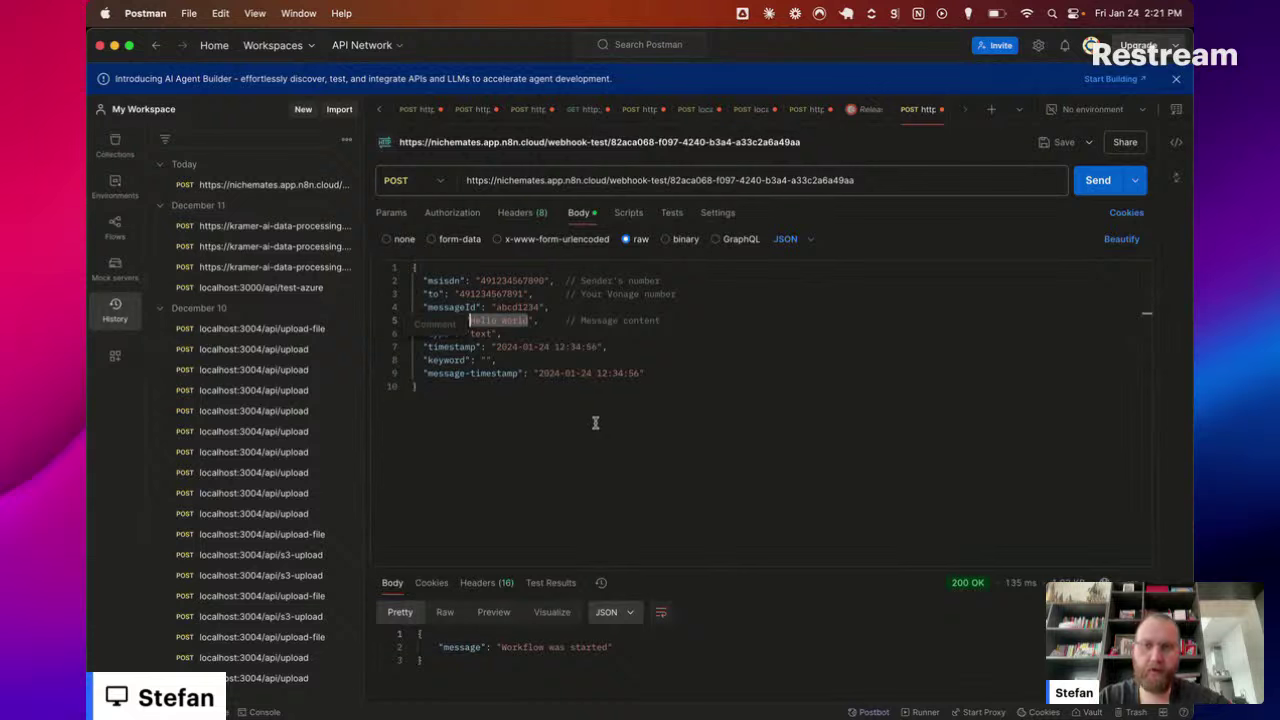
left_click(618, 326)
left_click_drag(528, 320, 470, 320)
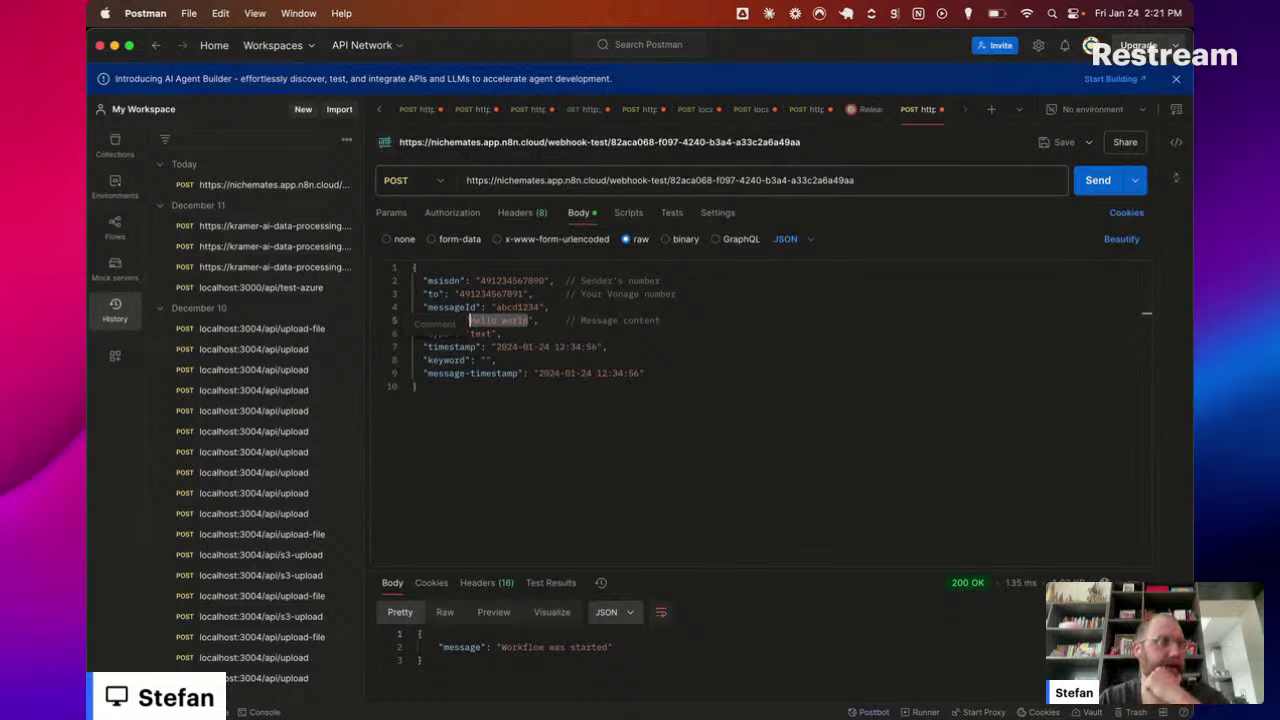
key("BackSpace")
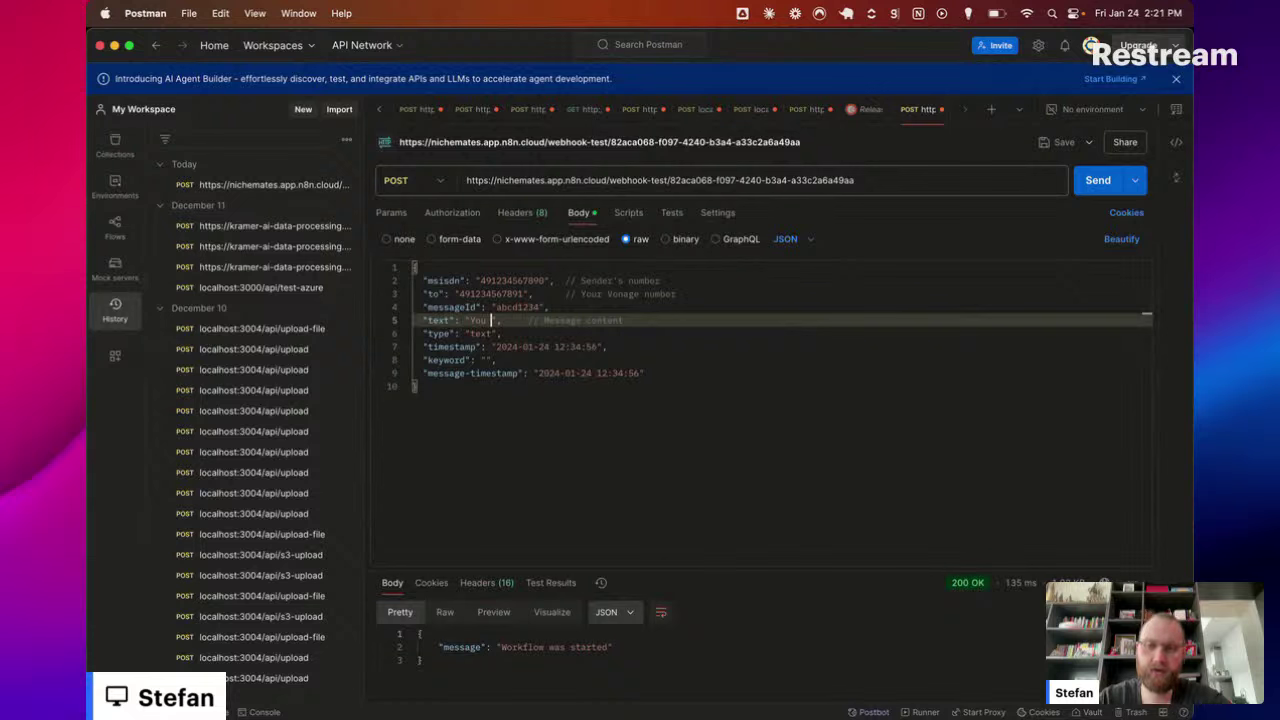
type("You can choose ")
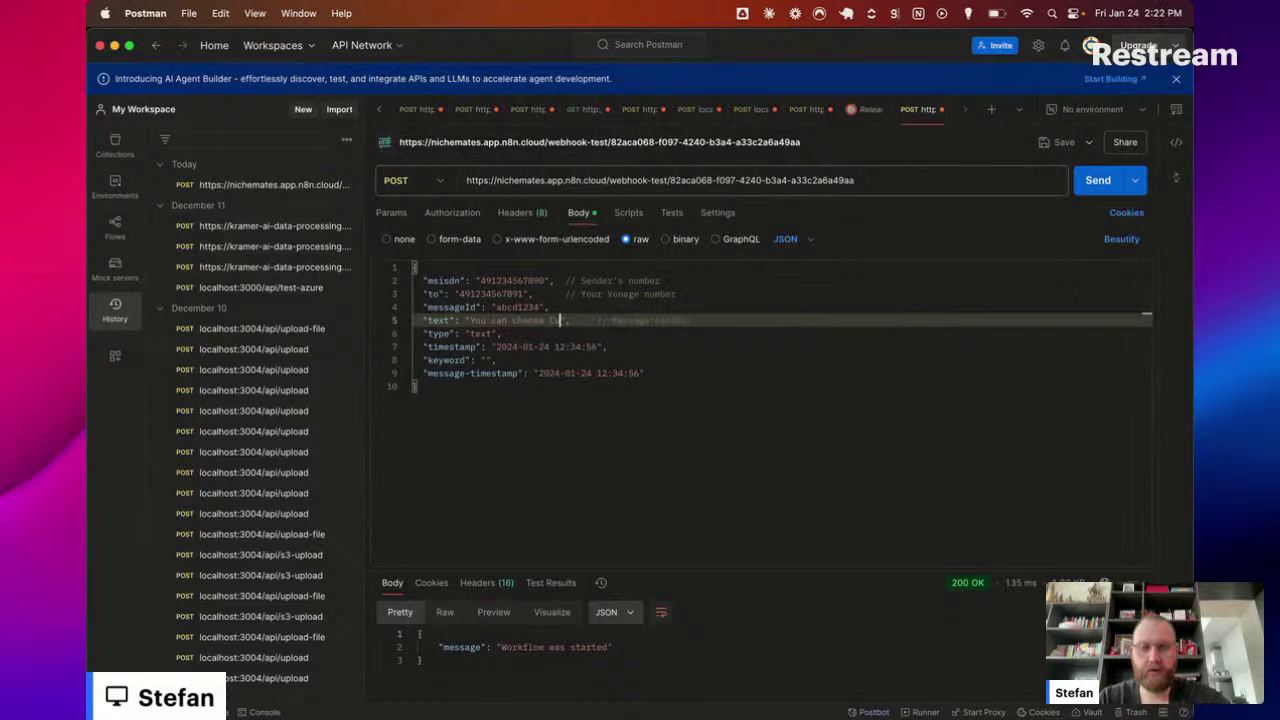
type("Cursor to")
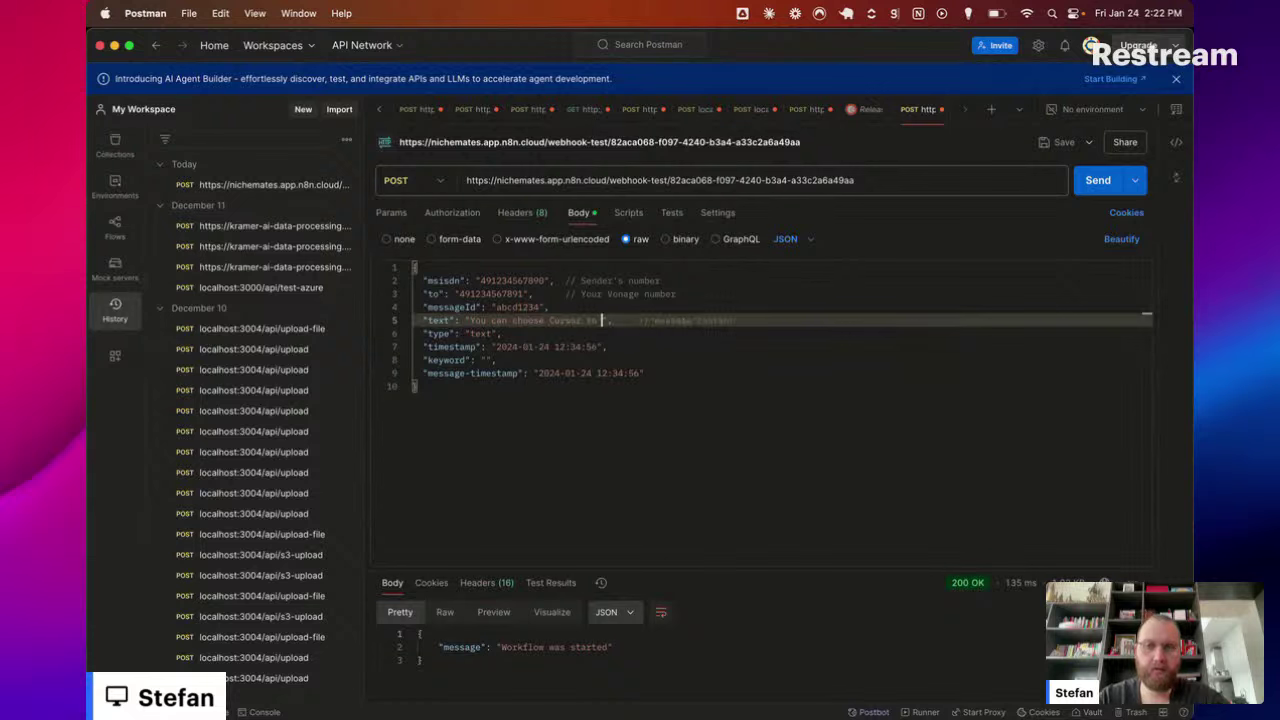
type(" write and it")
type("erate on your")
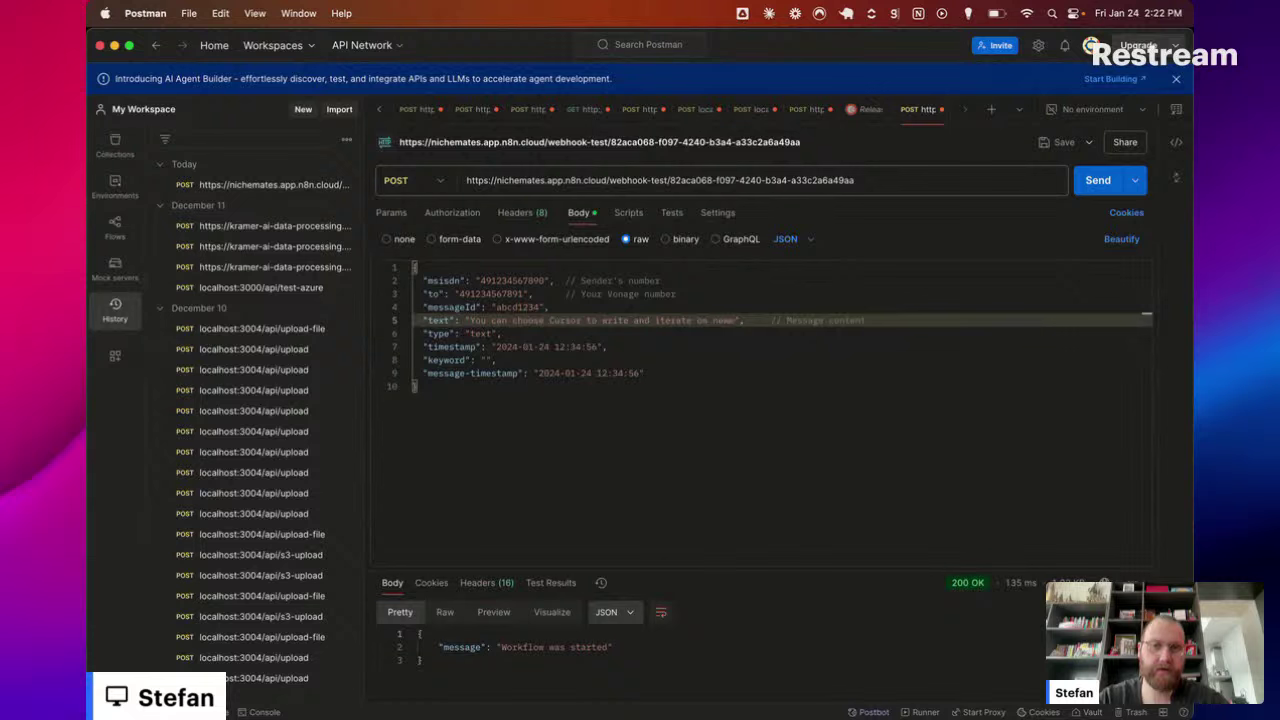
type("letters o")
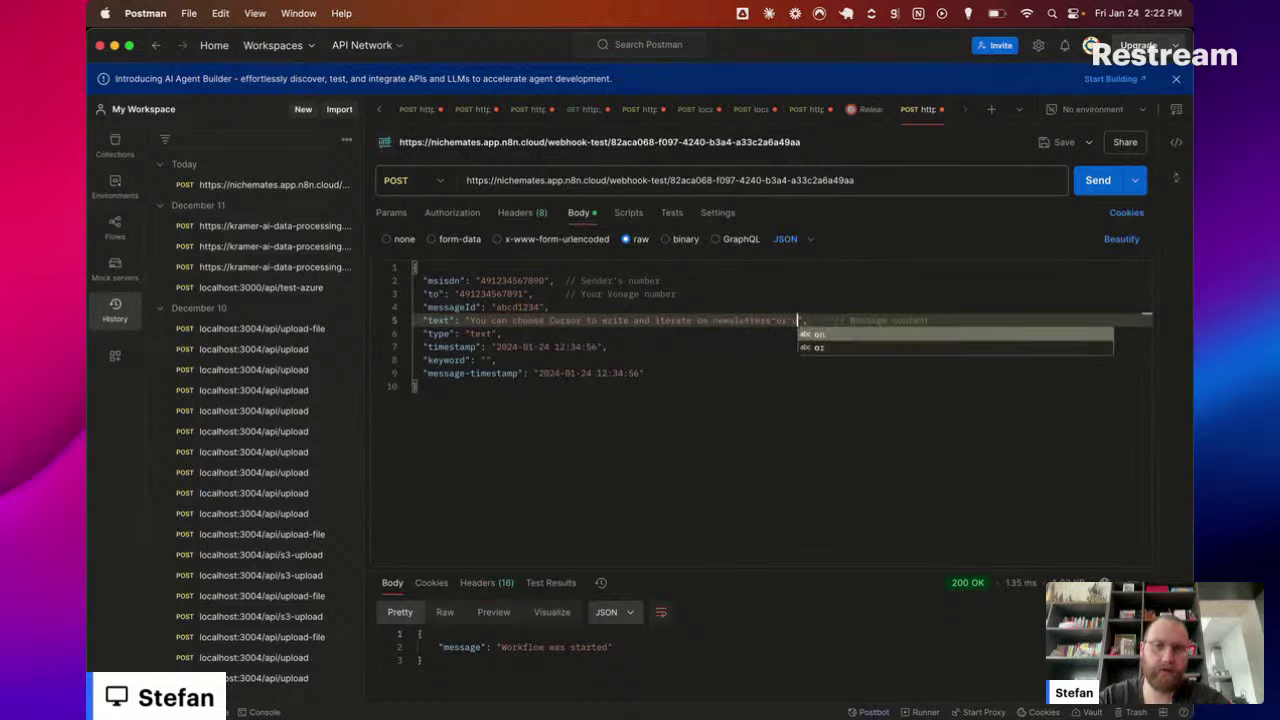
type("r other content")
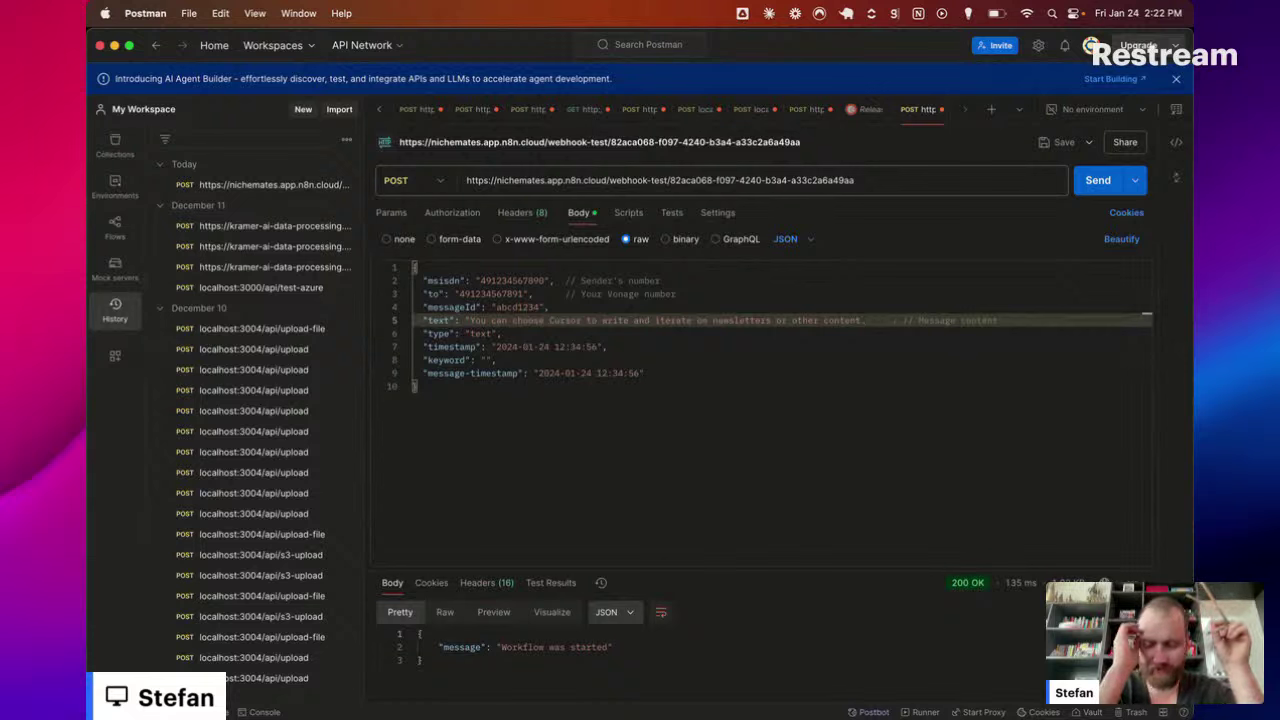
type(".")
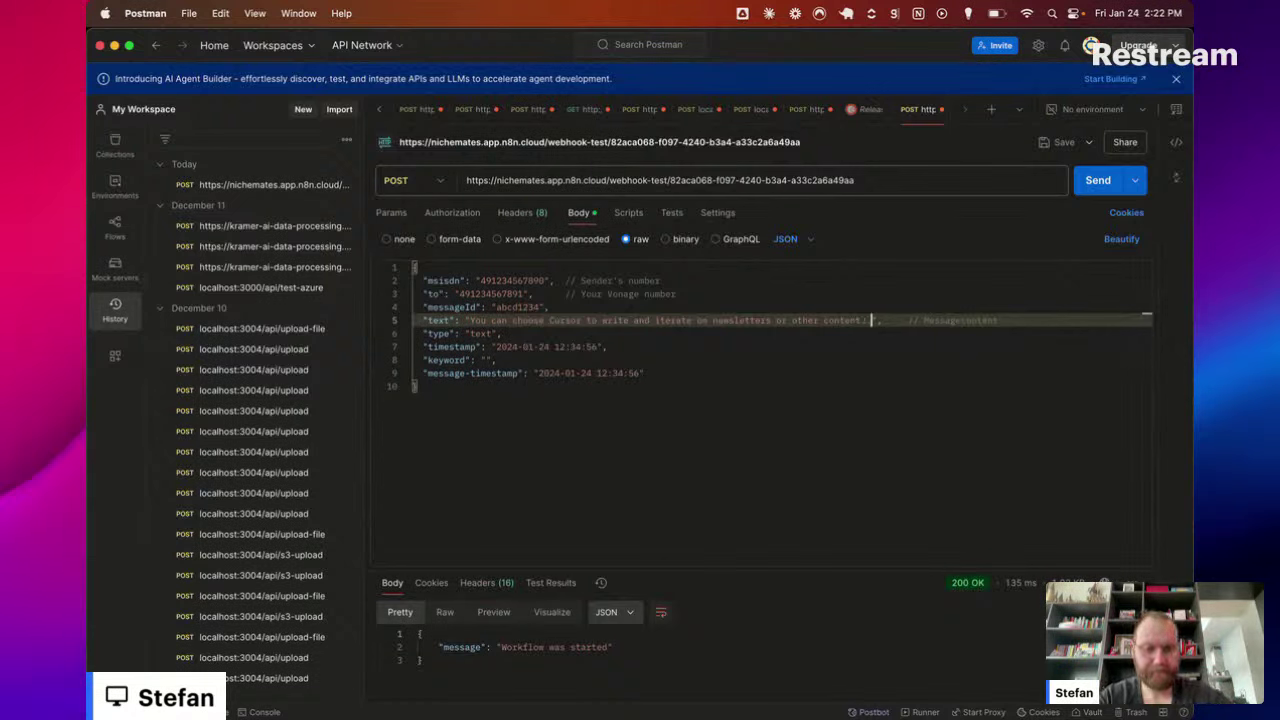
key("BackSpace")
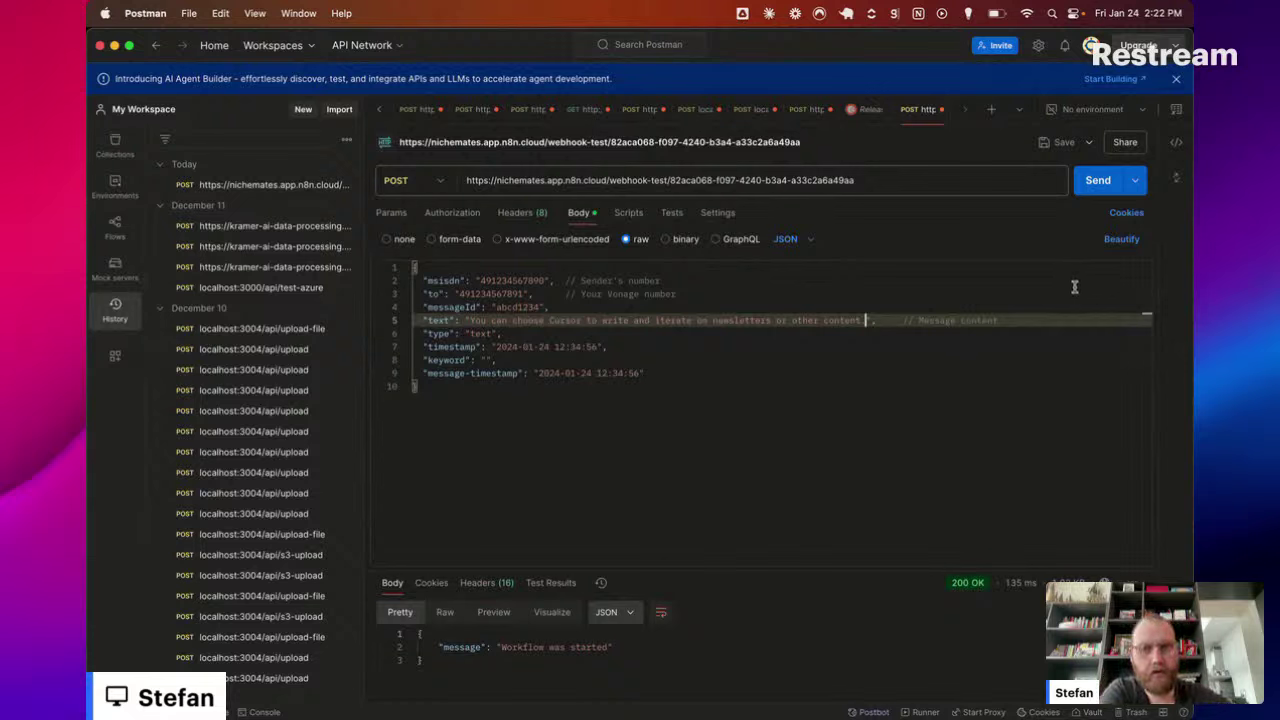
Step: Send the edited request to the test webhook URL and read the full response
left_click(1098, 181)
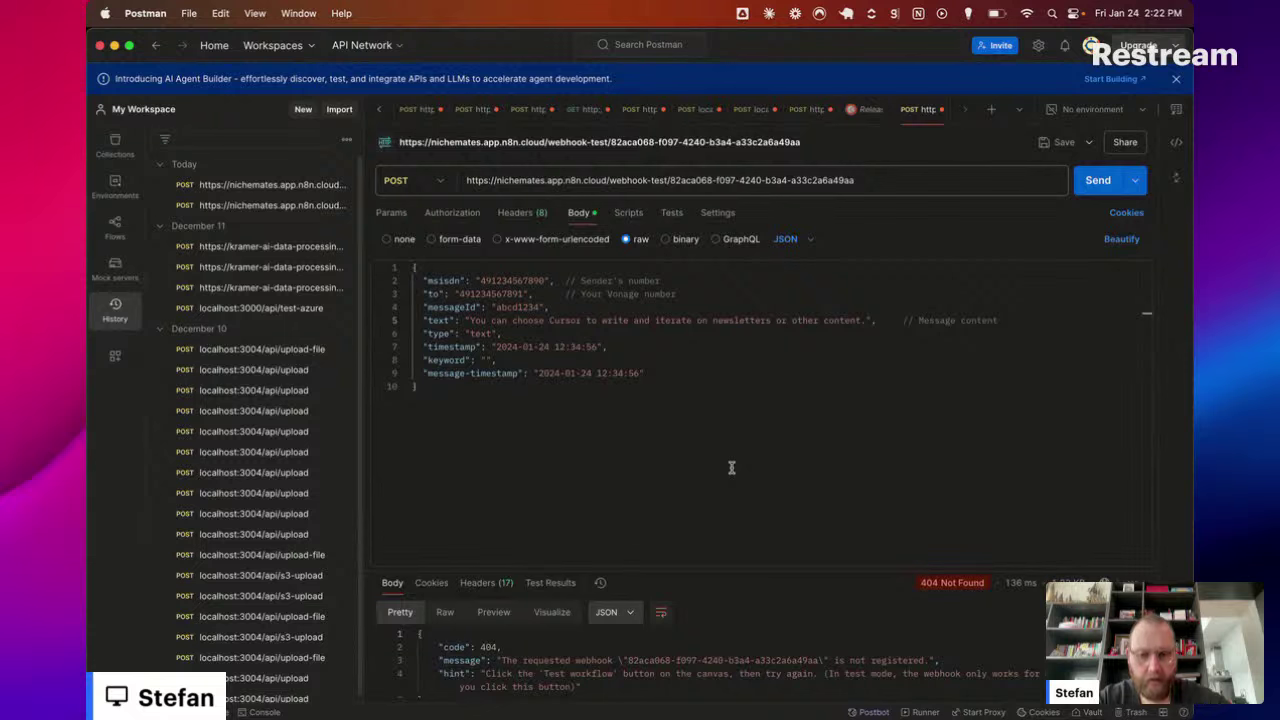
scroll(704, 666, "down", 1)
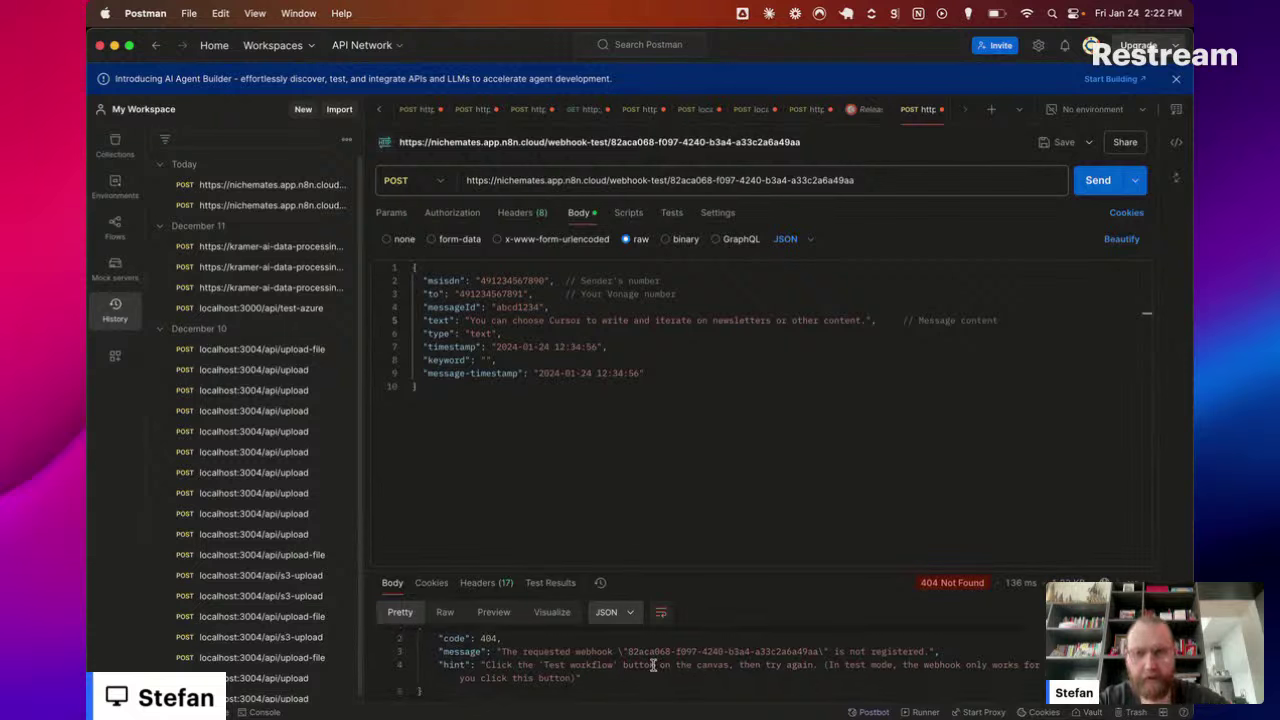
Step: Switch to n8n in Arc, open the Webhook node's settings, and copy its production URL
key("super+Tab")
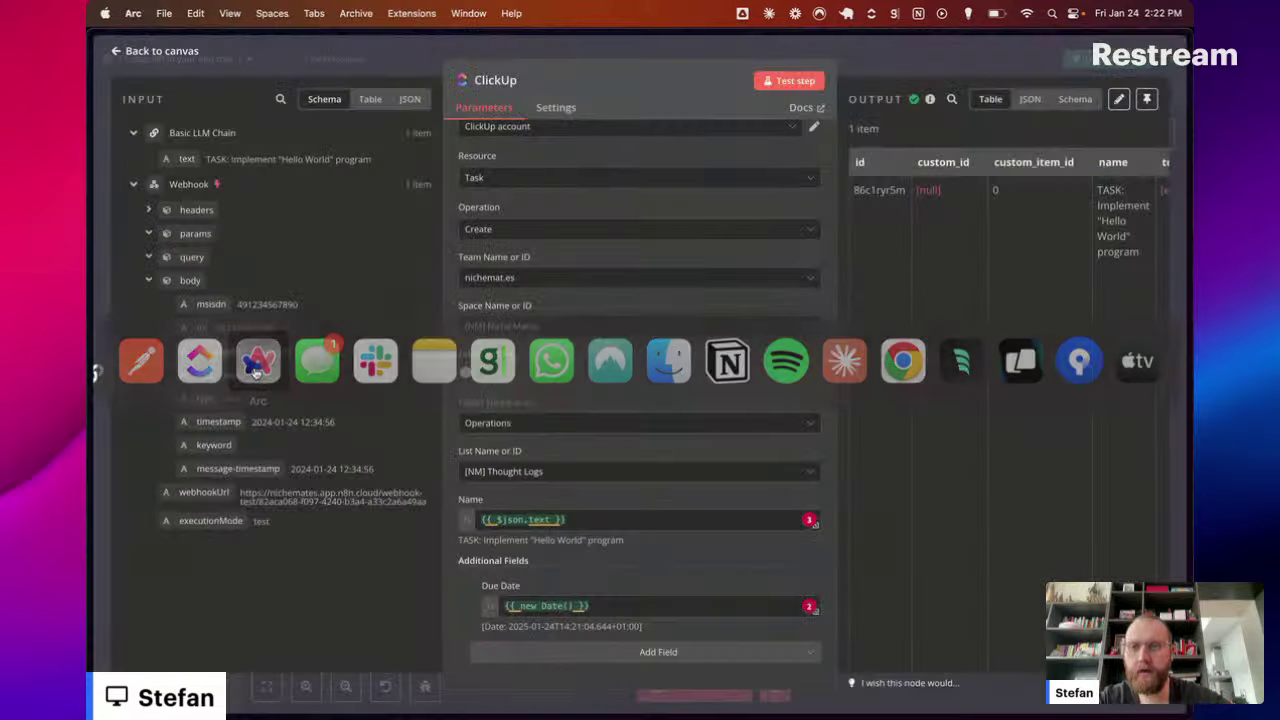
left_click(245, 365)
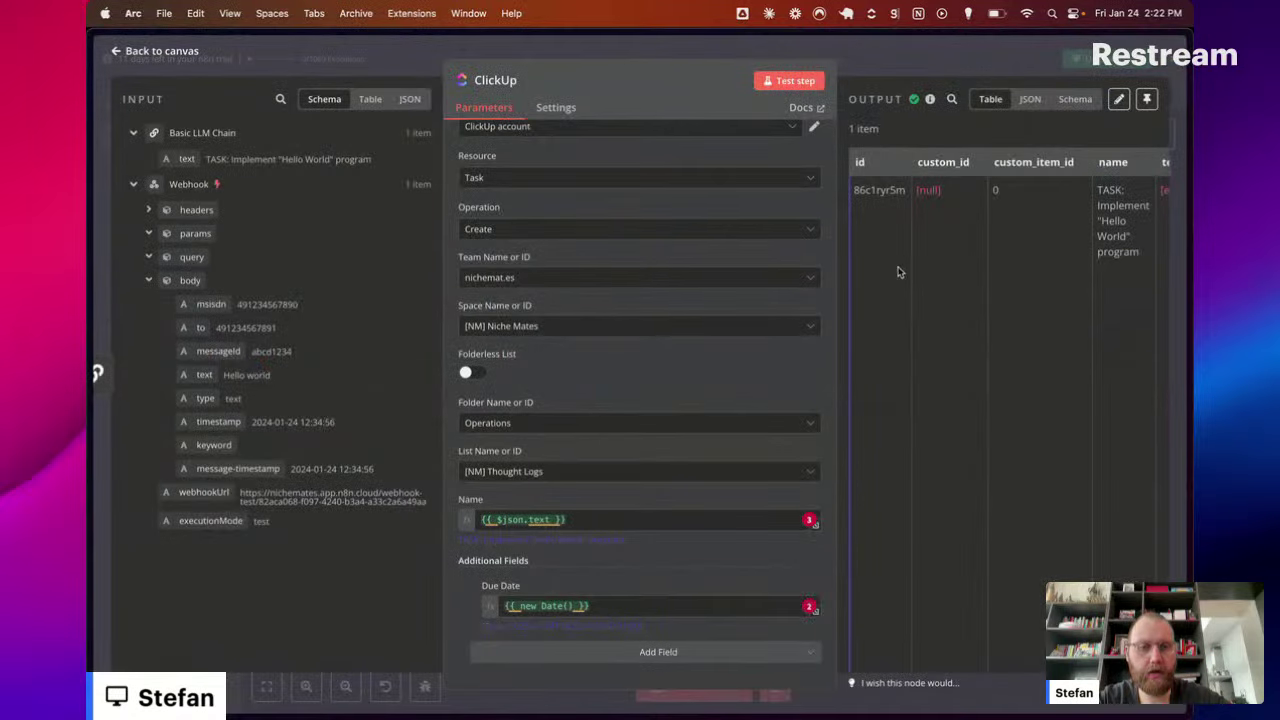
left_click(911, 60)
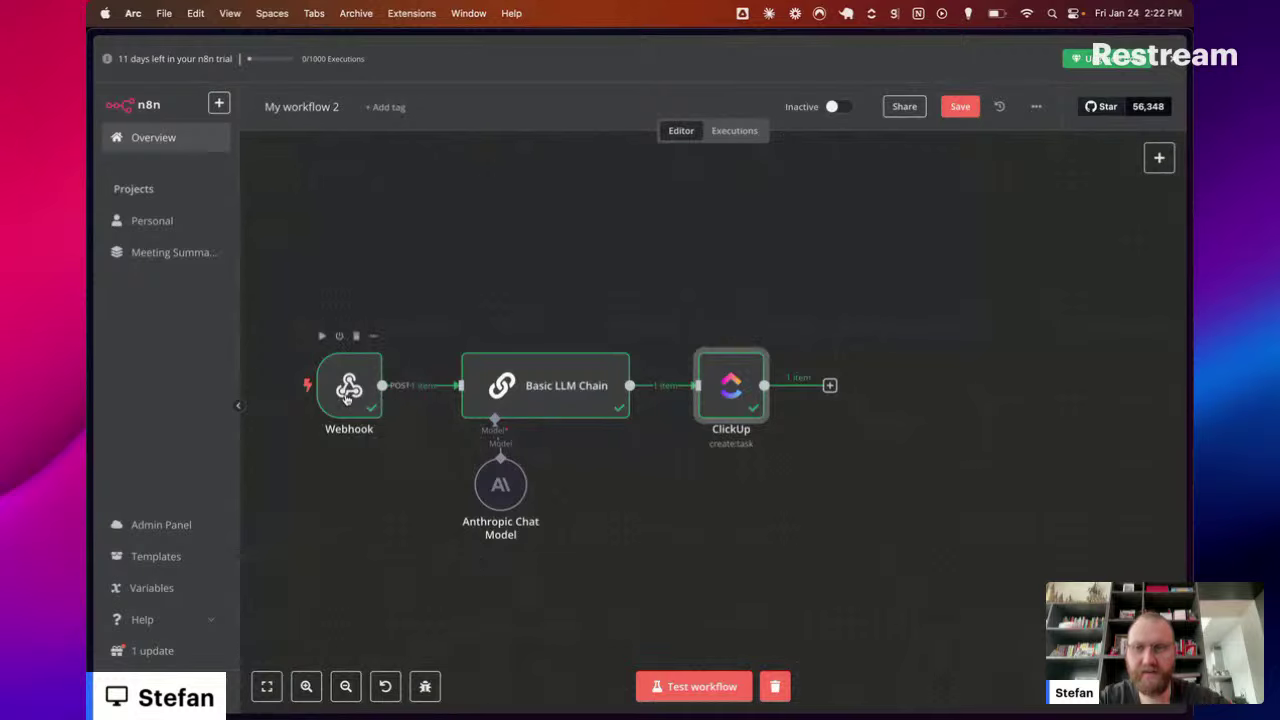
left_click(346, 398)
double_click(364, 377)
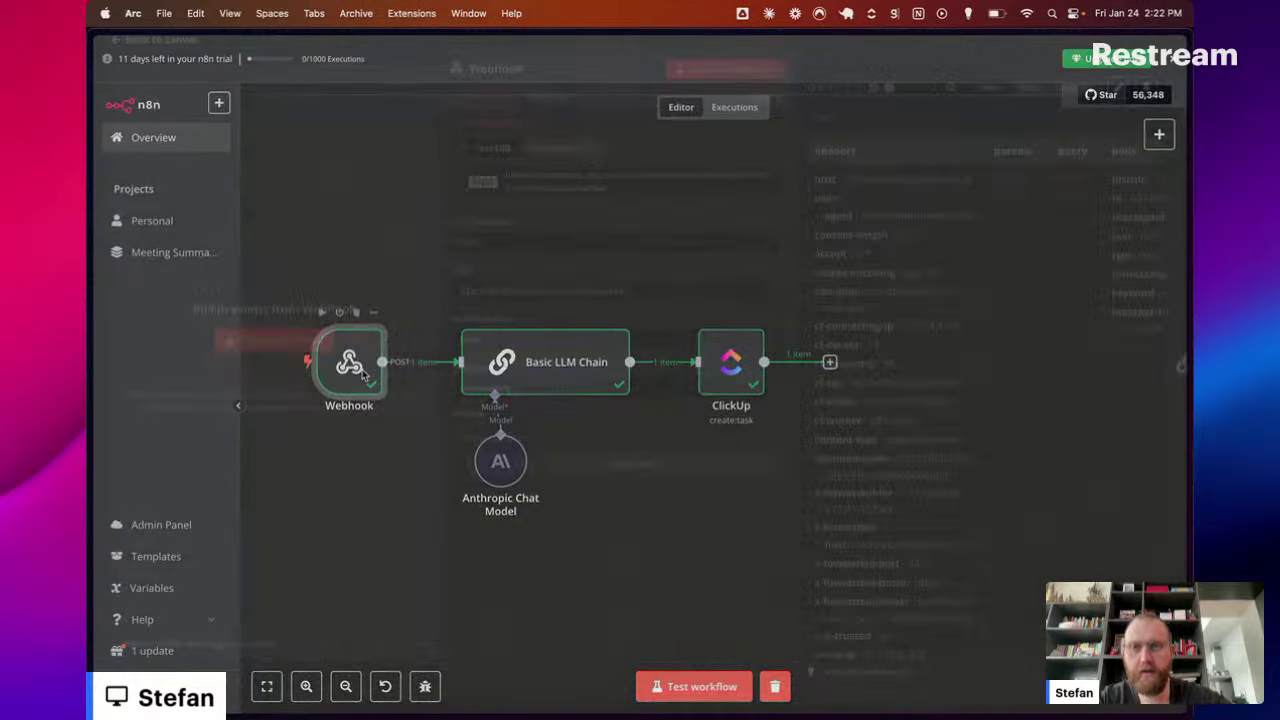
left_click(562, 159)
left_click(697, 204)
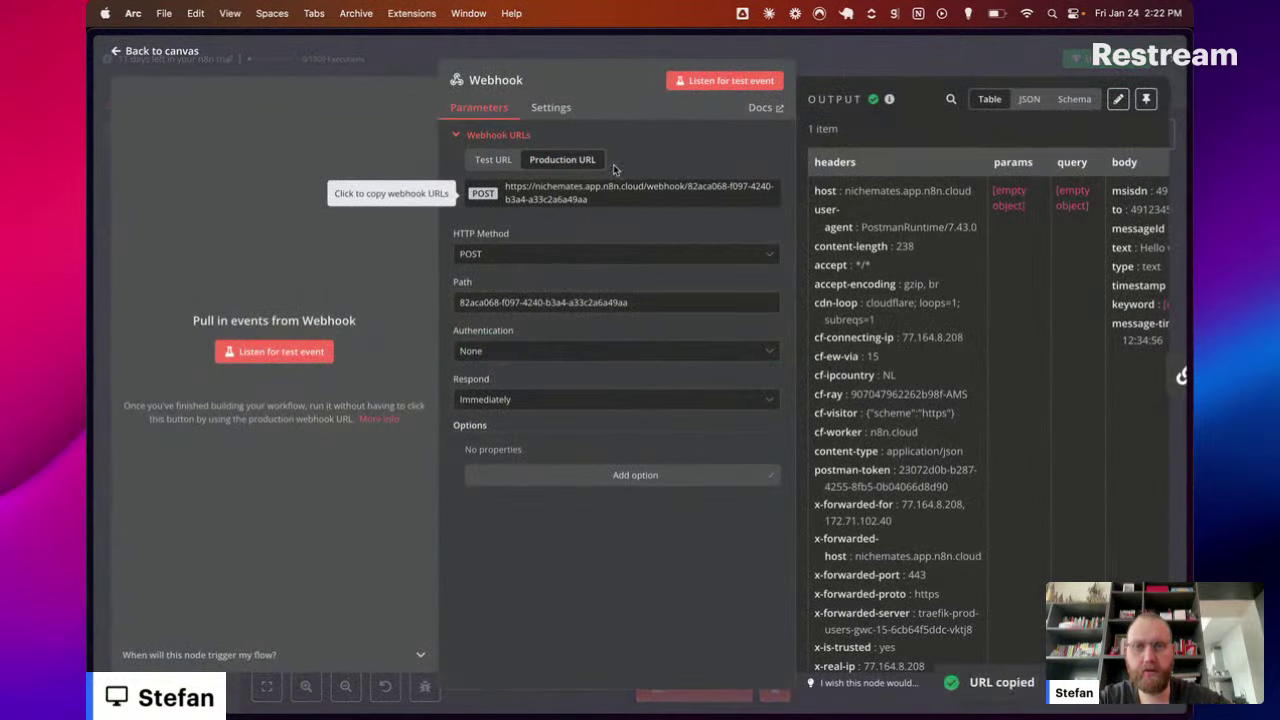
Step: Return to Postman, replace the request URL with the copied production webhook URL, send the request, and read the response
key("super+Tab")
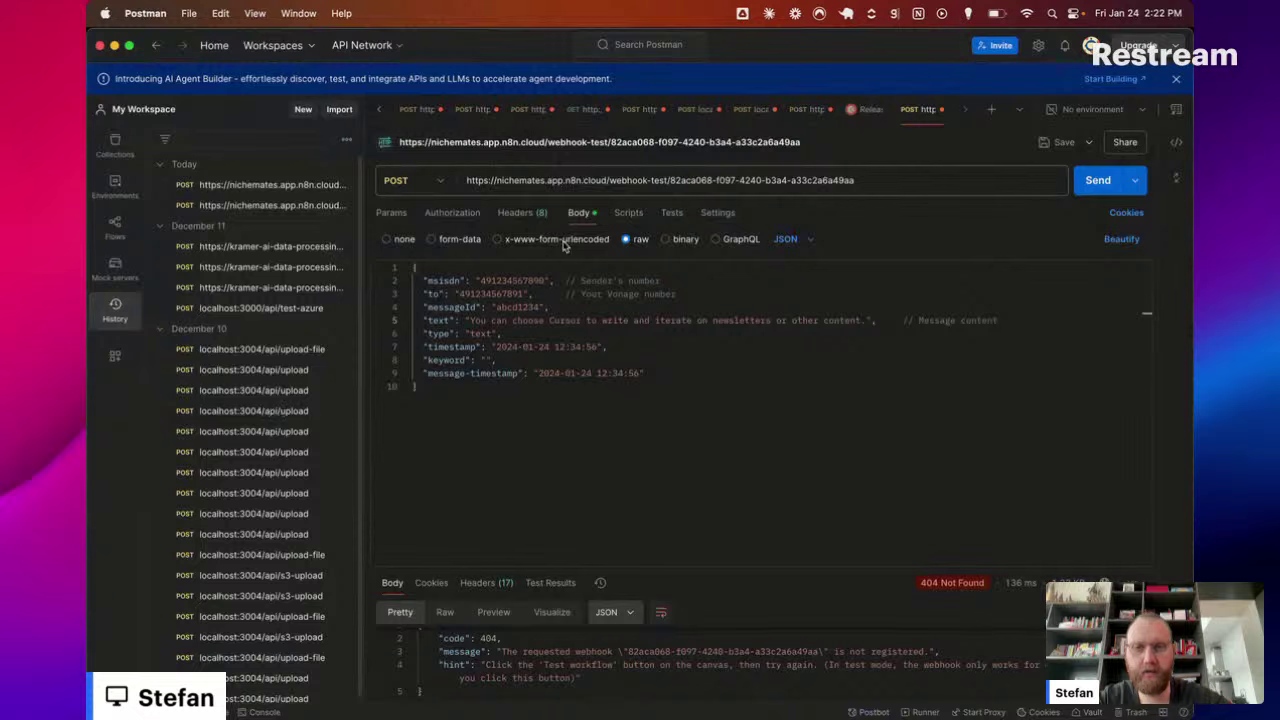
left_click(594, 186)
key("super+a")
key("super+v")
key("super+Return")
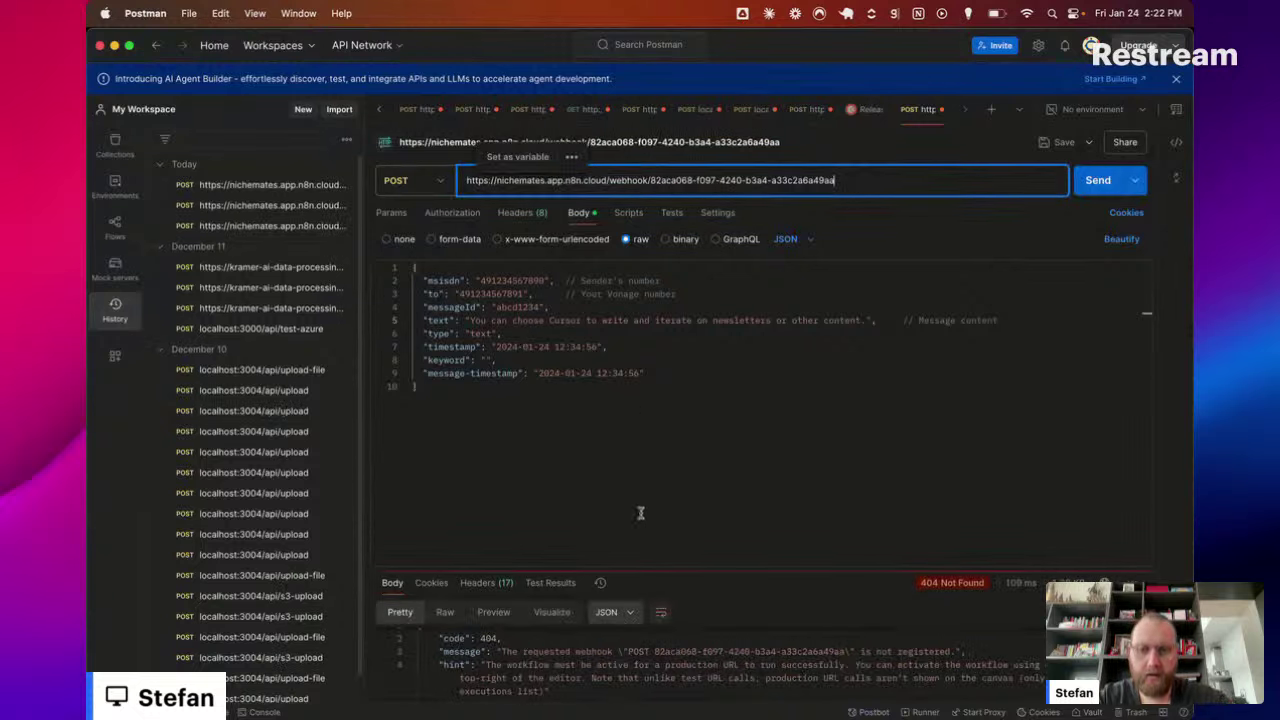
scroll(633, 632, "up", 2)
scroll(633, 632, "down", 2)
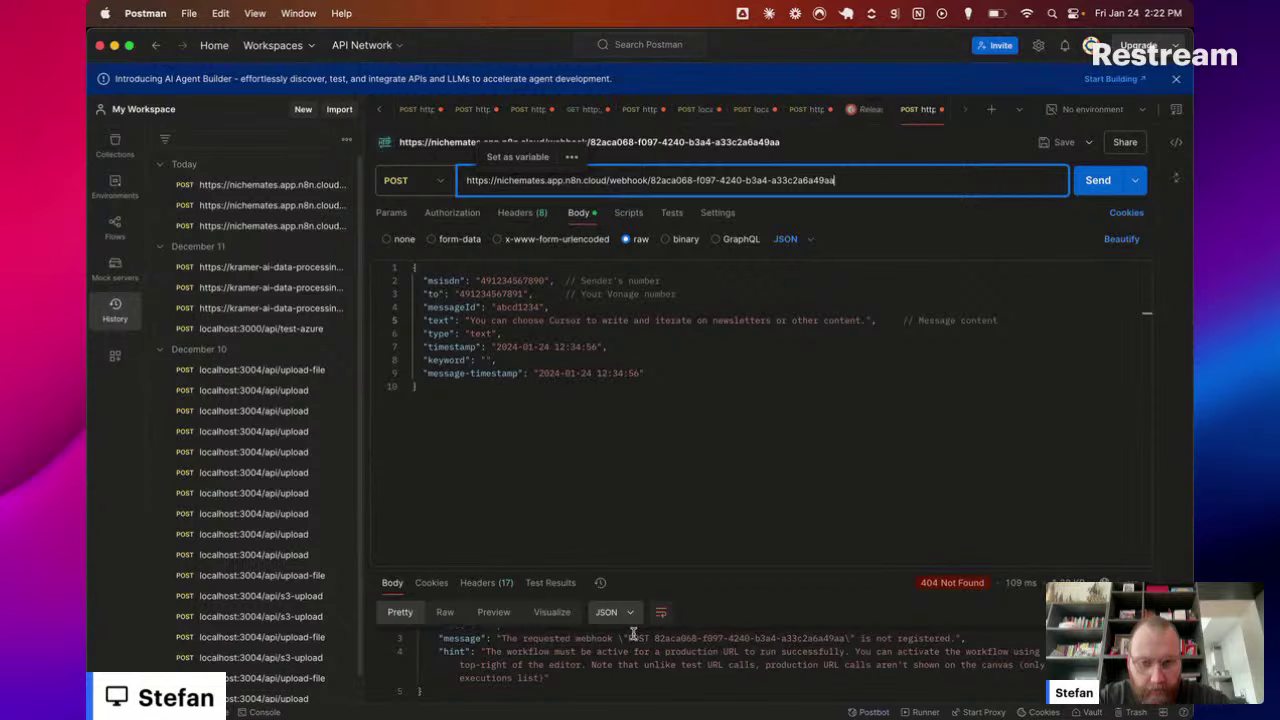
Step: Go back to n8n, close the Webhook node, activate My workflow 2, and dismiss the activation notice
key("super+Tab")
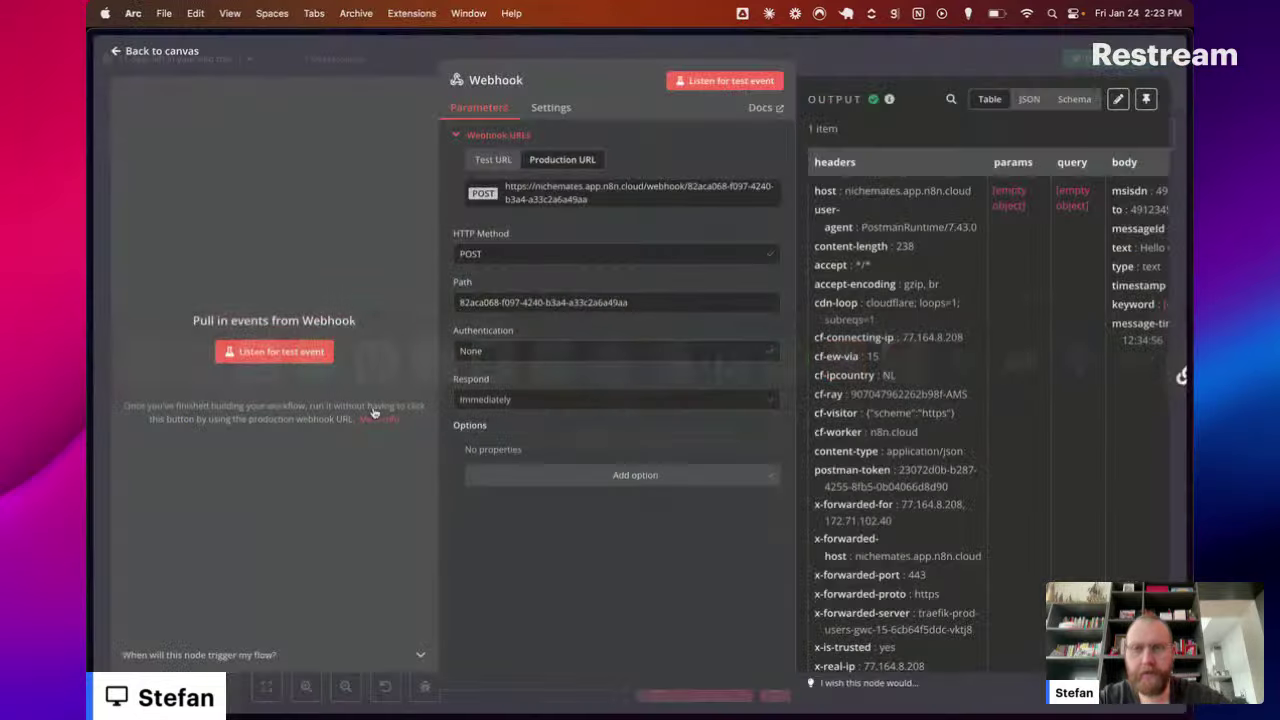
left_click(857, 67)
scroll(597, 400, "down", 2)
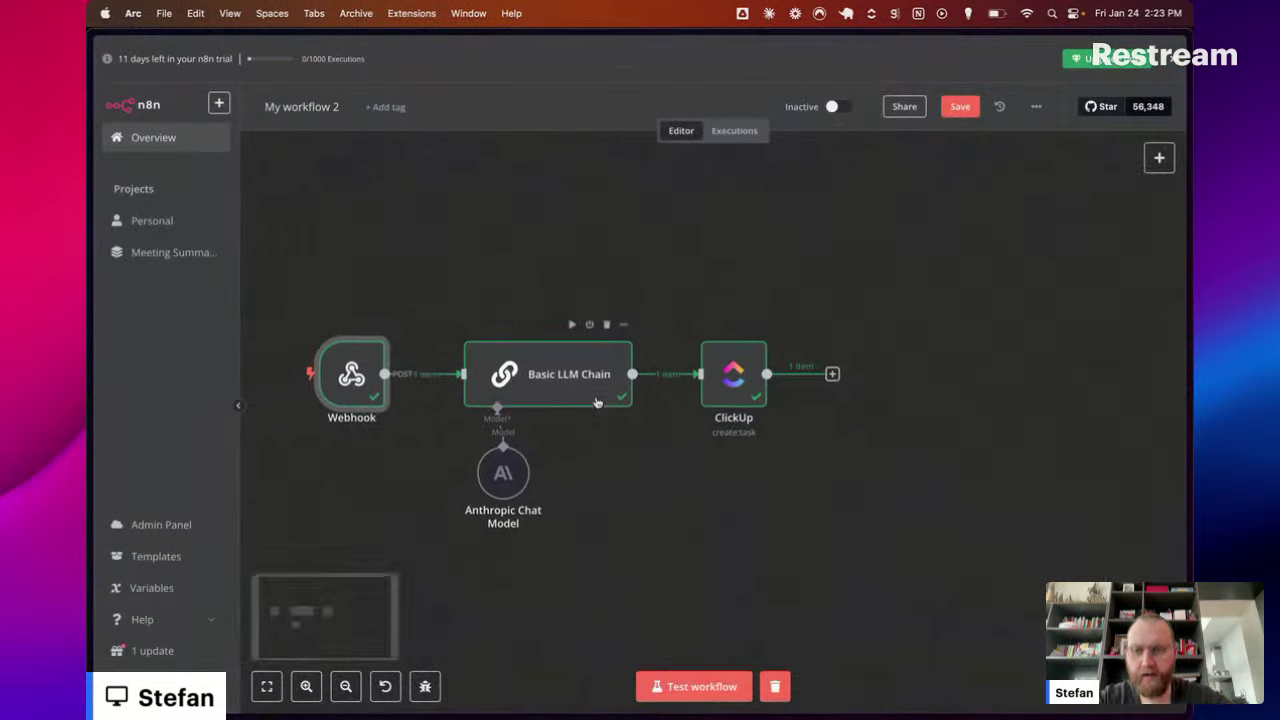
scroll(596, 398, "down", 1)
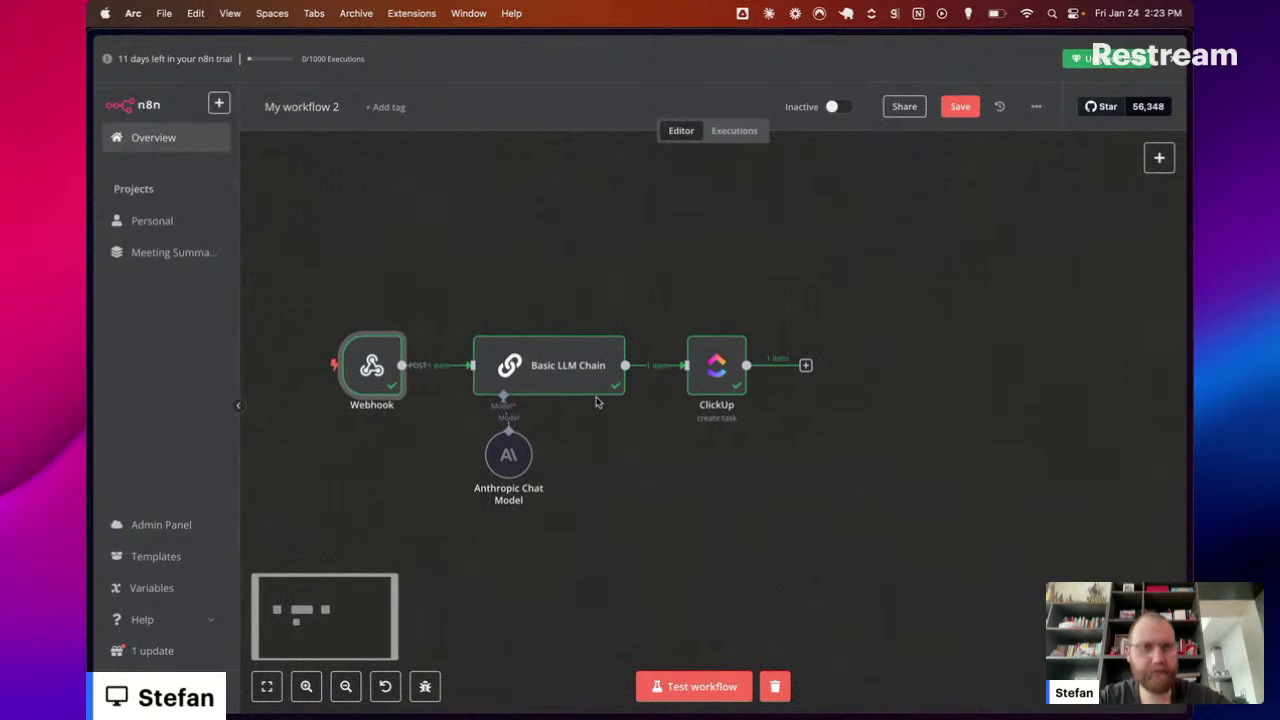
left_click(838, 106)
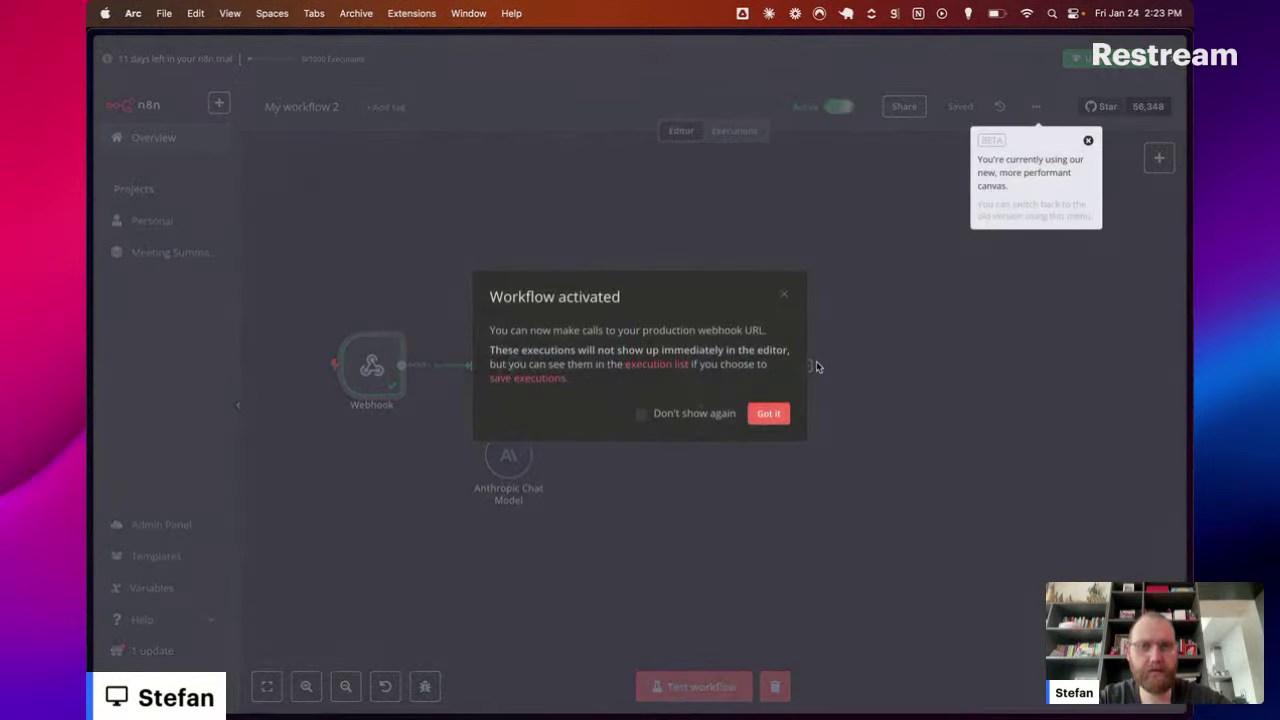
left_click(768, 414)
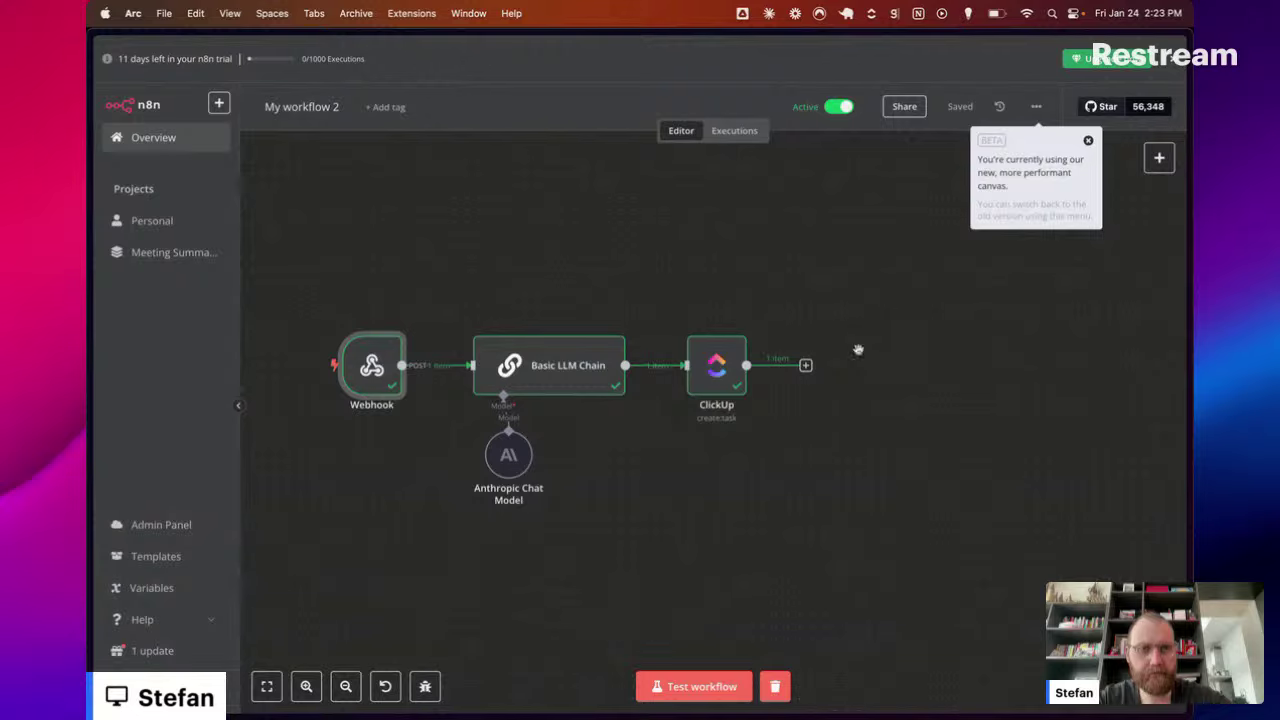
Step: Resend the Postman request to the production webhook and return to the n8n workflow canvas
key("super+Tab")
key("super+Return")
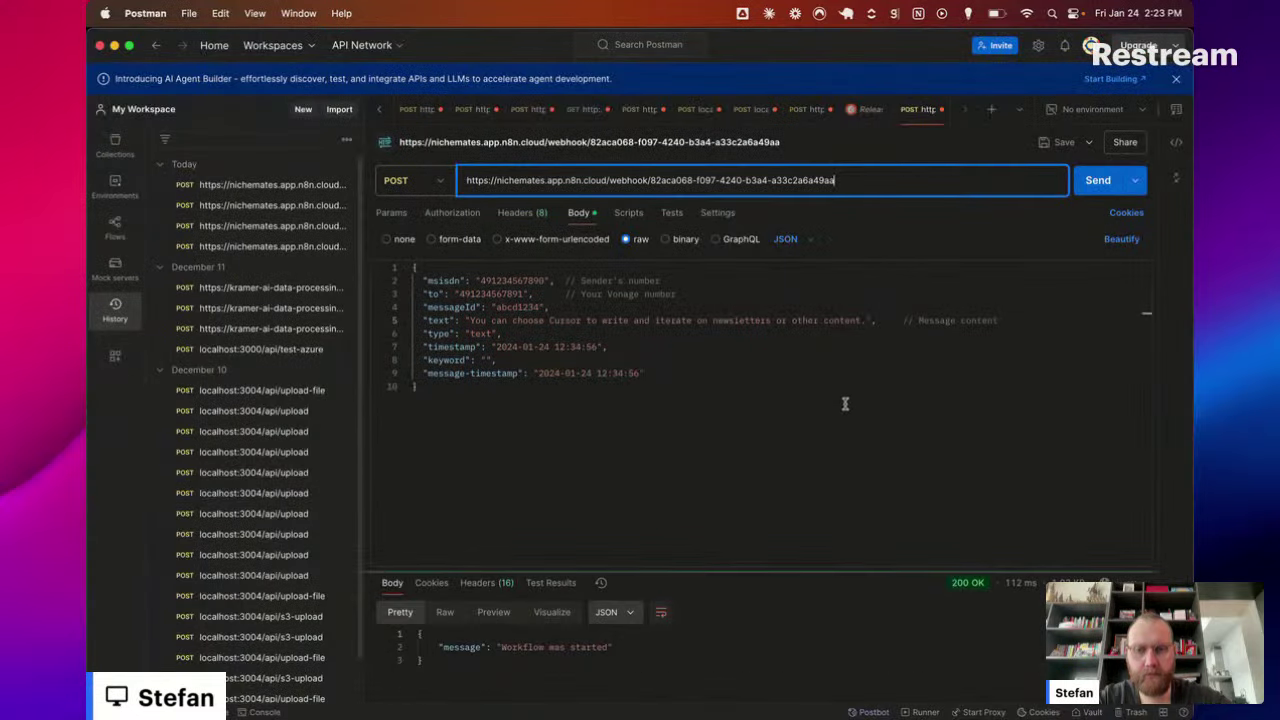
key("super+Tab")
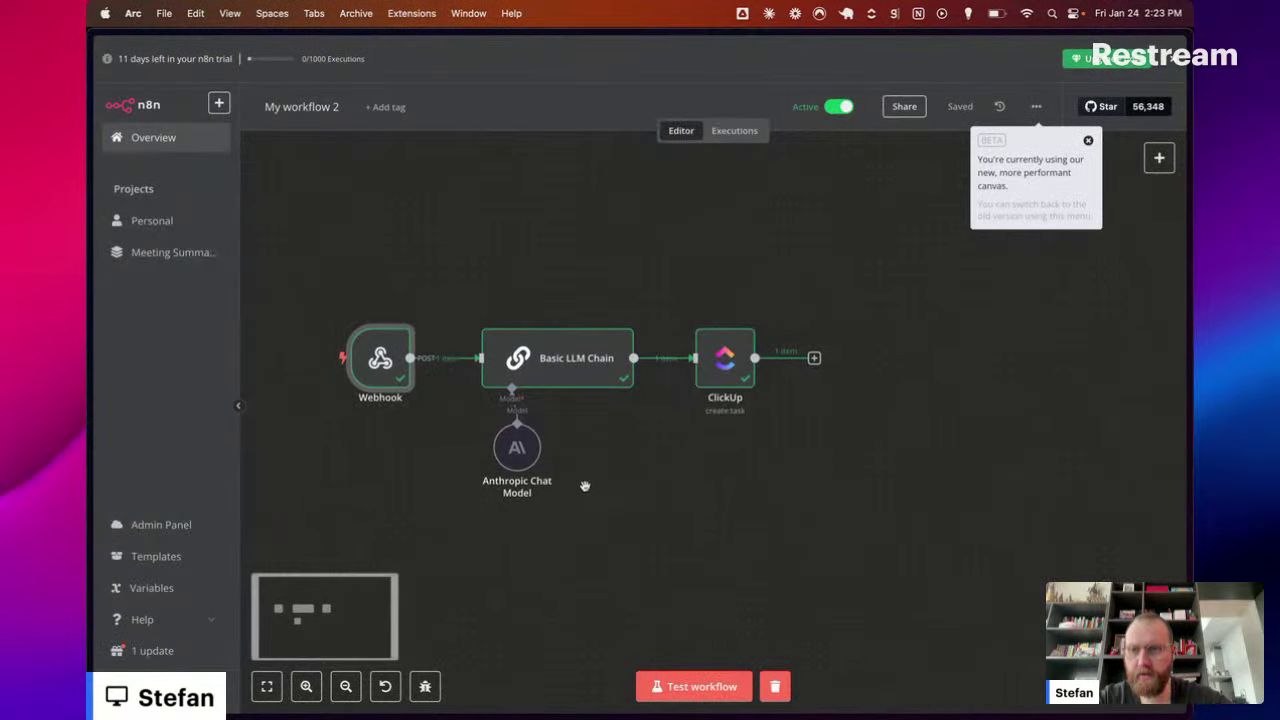
key("super+Tab")
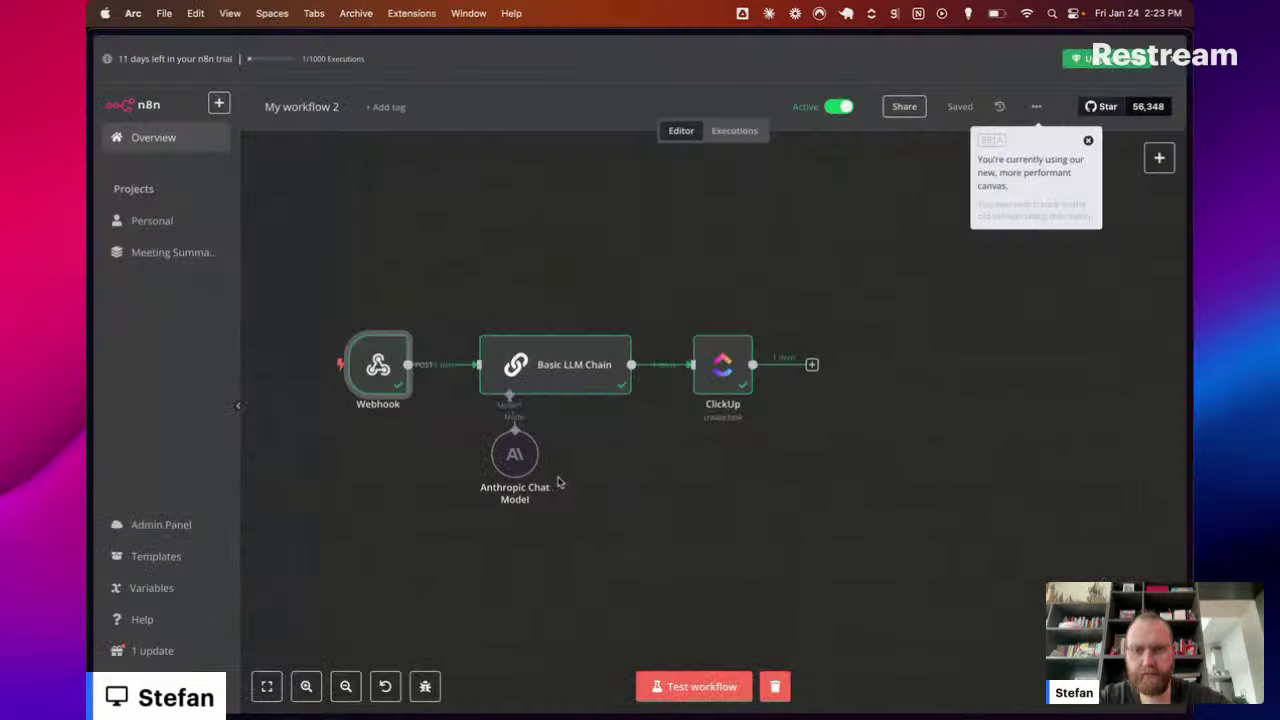
key("super+Tab")
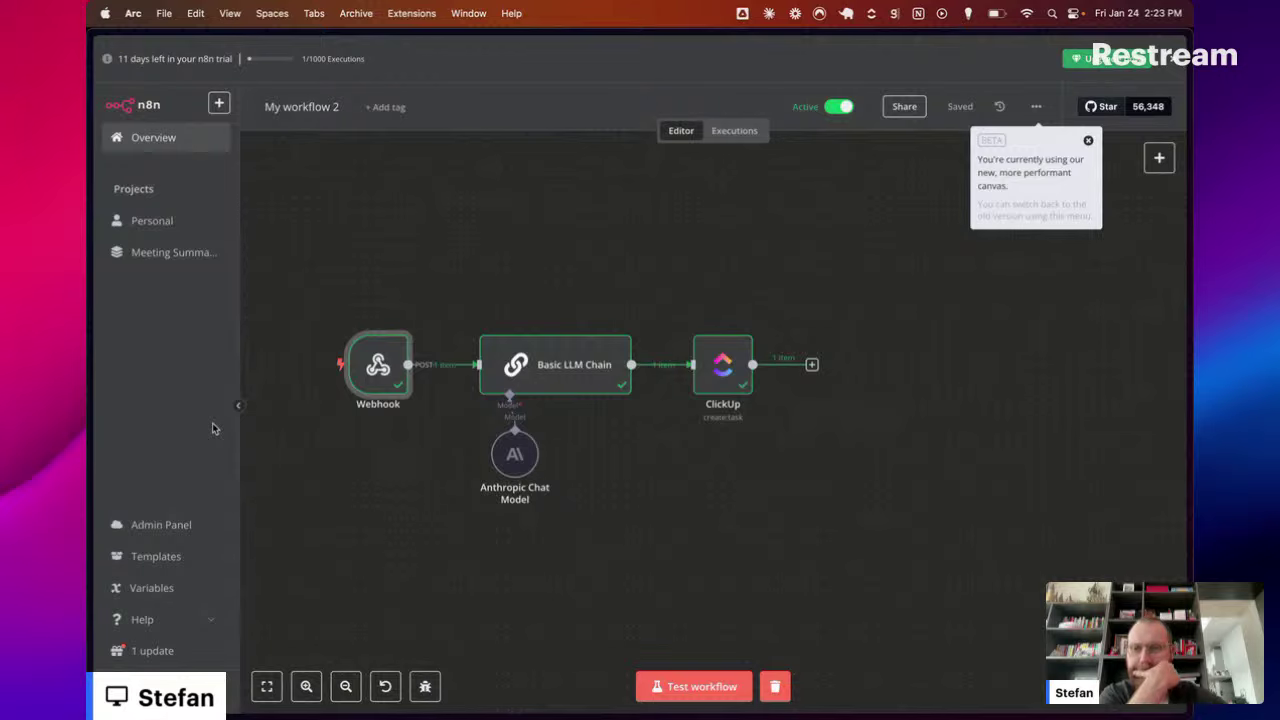
left_click(425, 686)
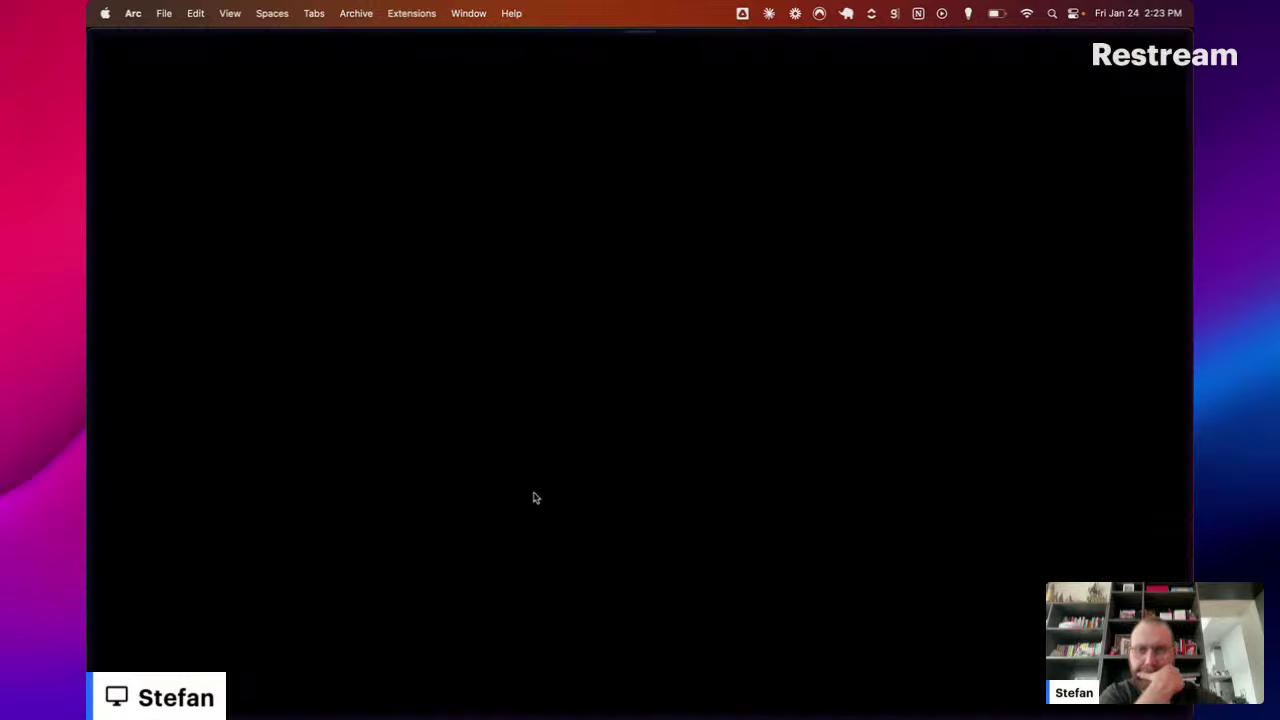
key("super+s")
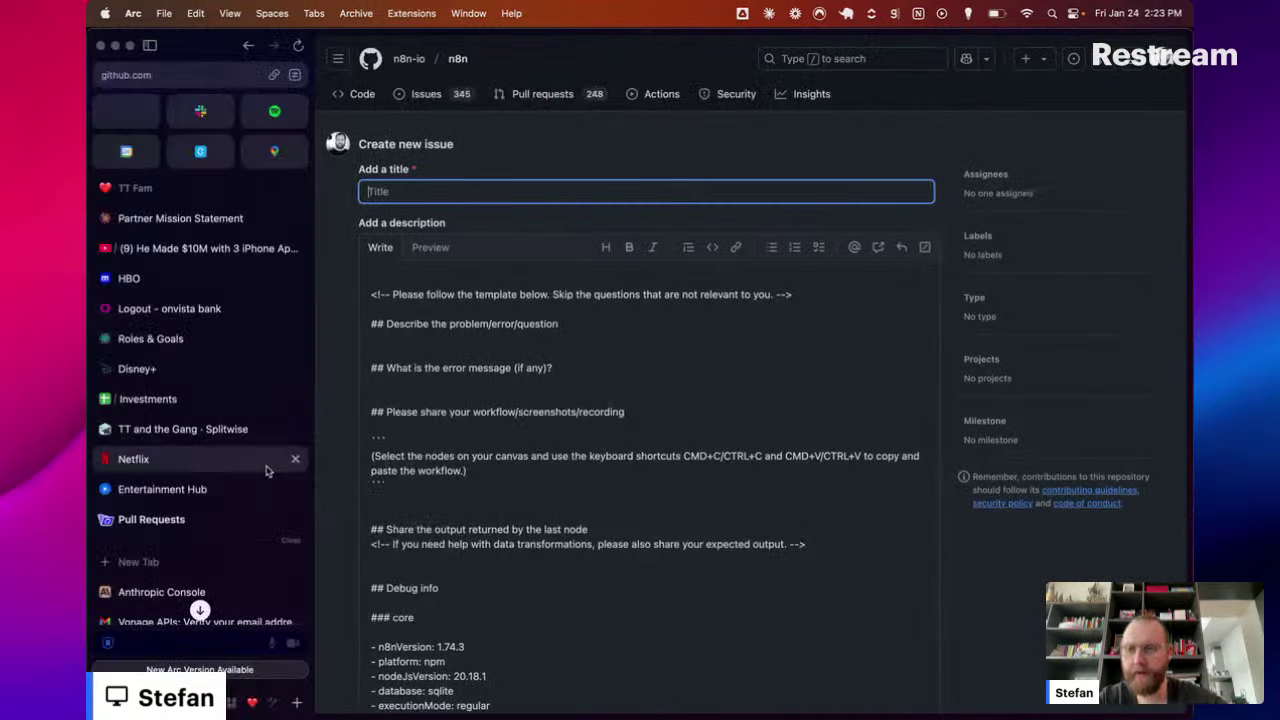
key("super+w")
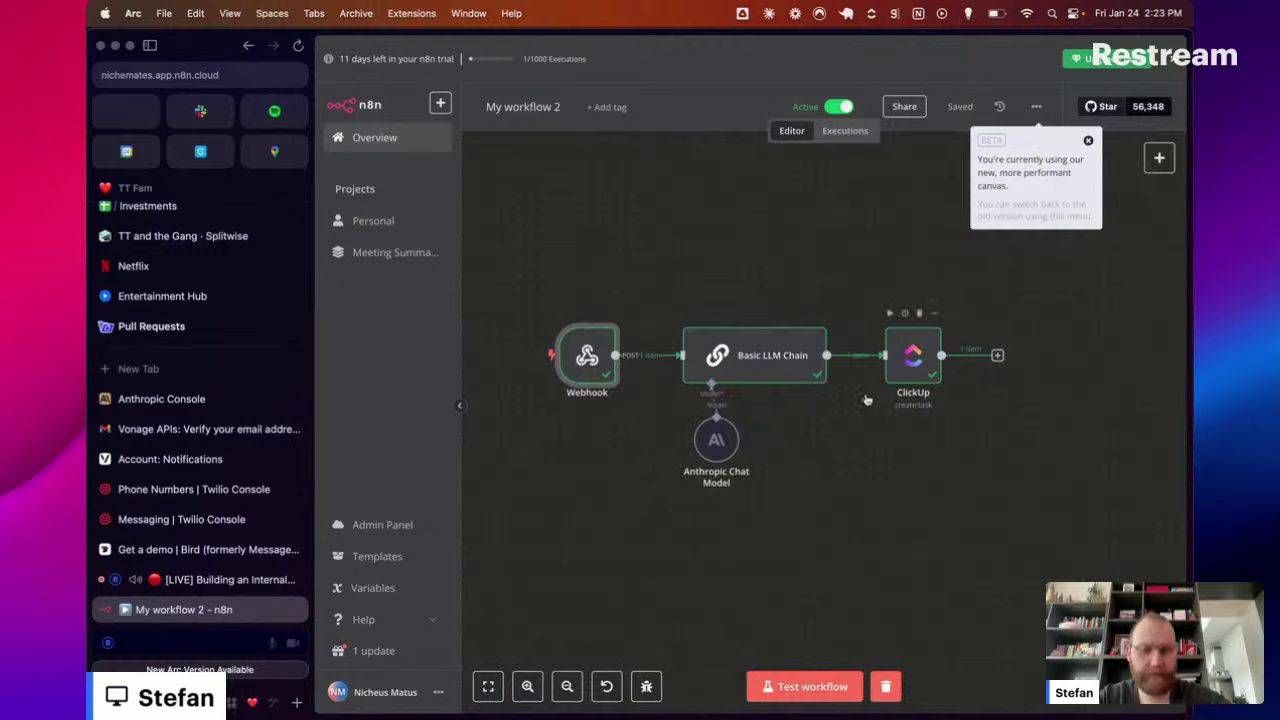
Step: View the n8n admin dashboard's execution and active workflow usage, and leave for the live stream tab
scroll(867, 400, "down", 2)
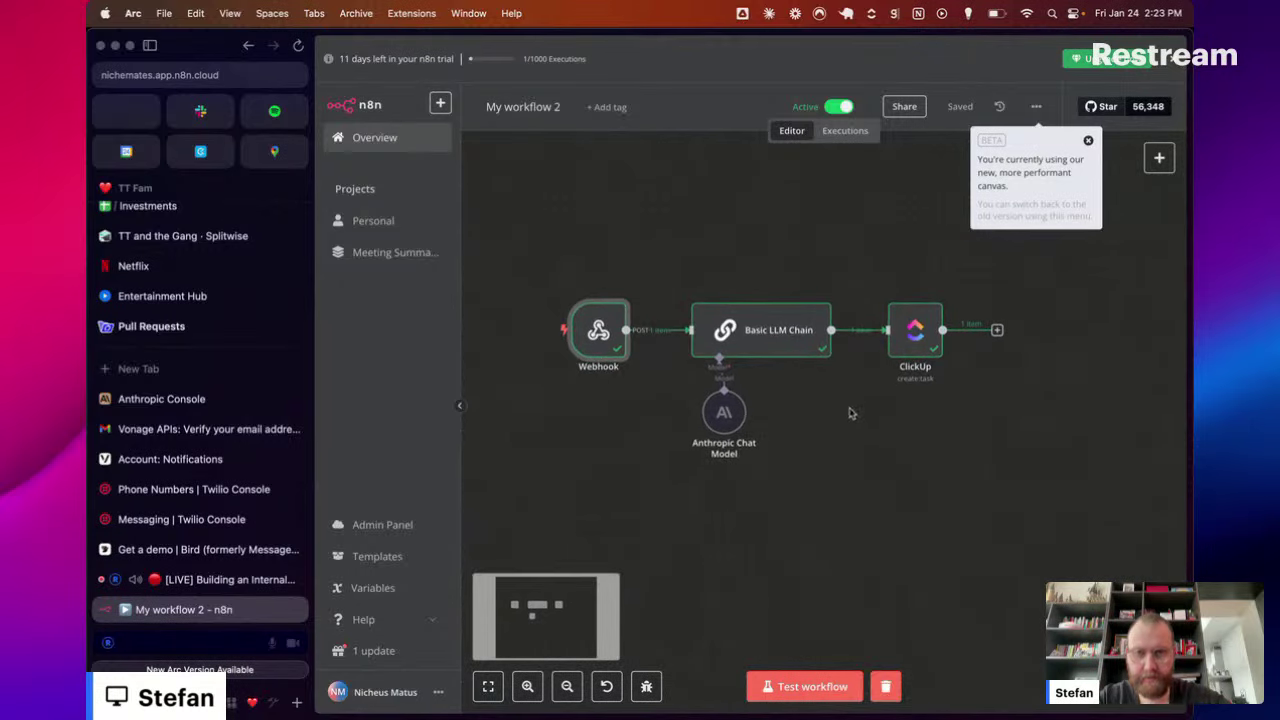
left_click(385, 524)
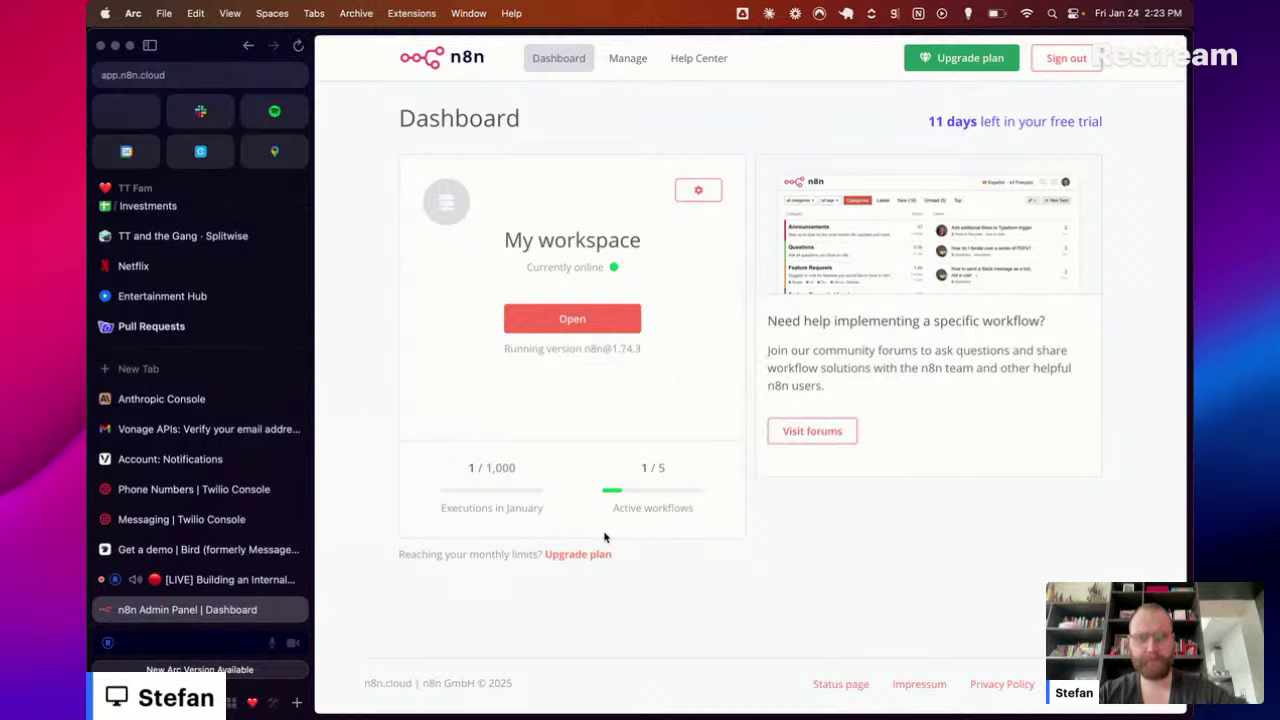
key("ctrl+Tab")
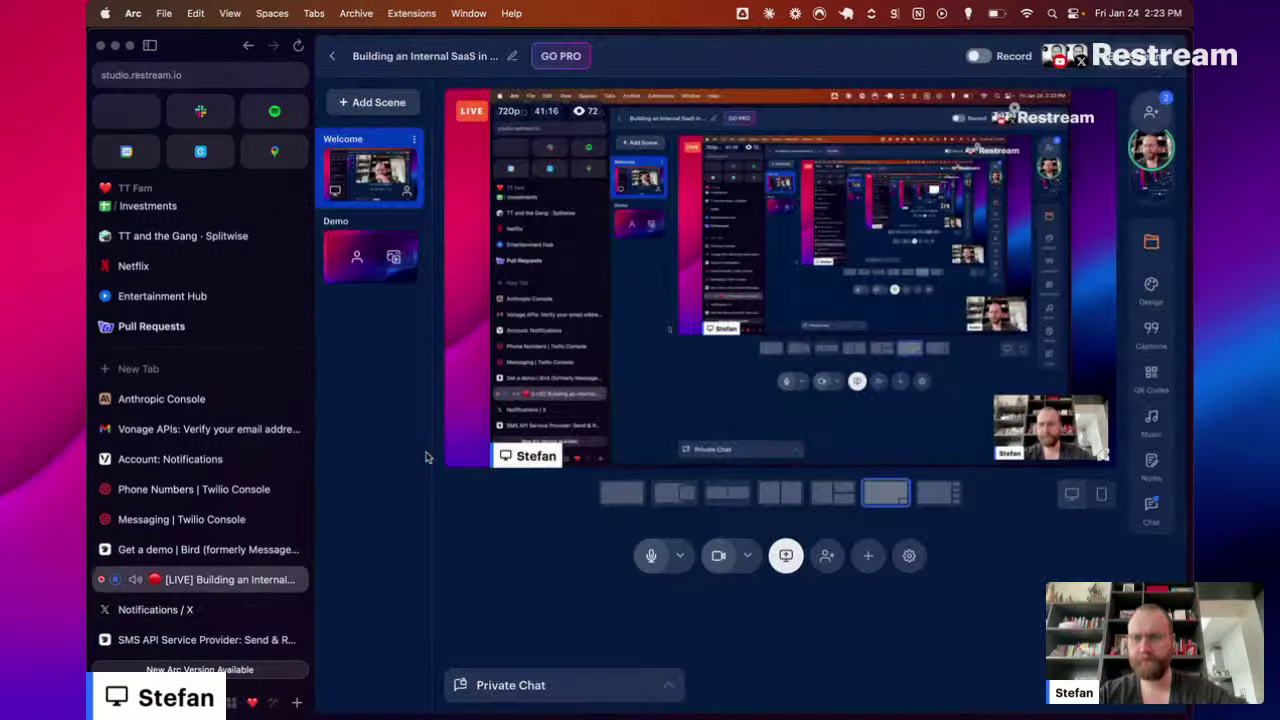
Step: Switch to ClickUp and check the Thought Logs list for the newly created task, sorting it by due date
key("super+Tab")
left_click(259, 361)
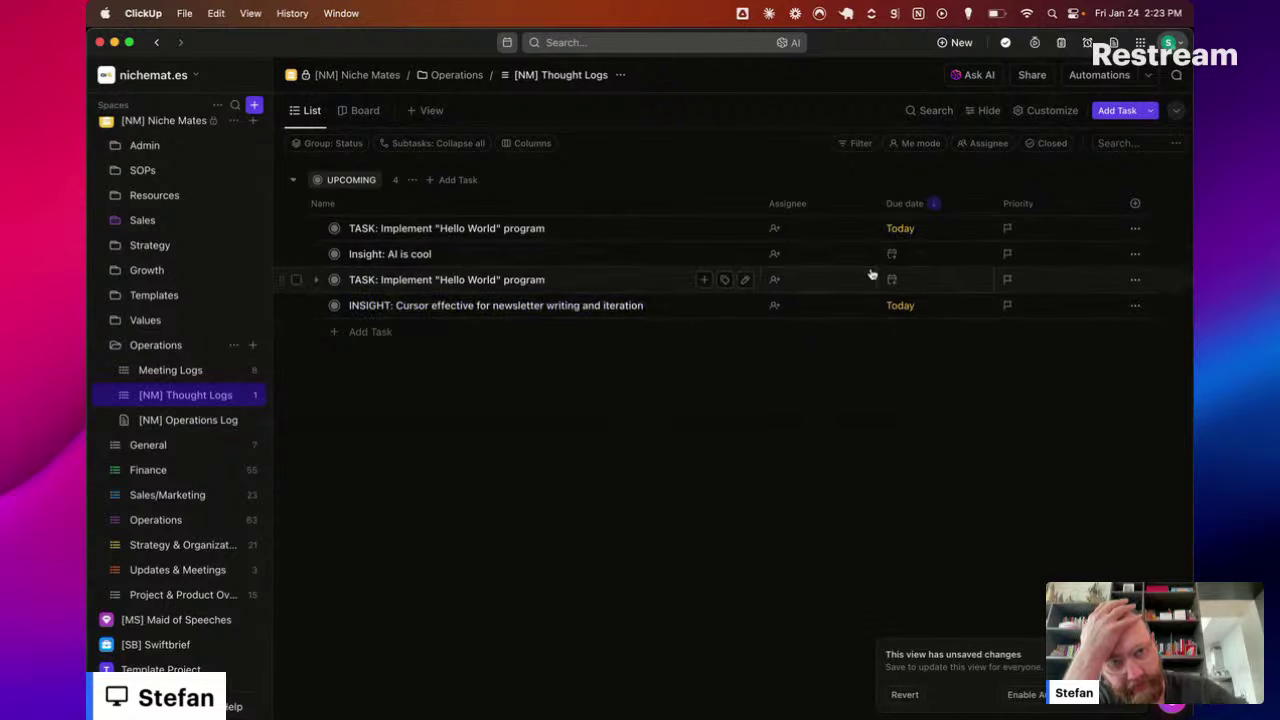
left_click(936, 205)
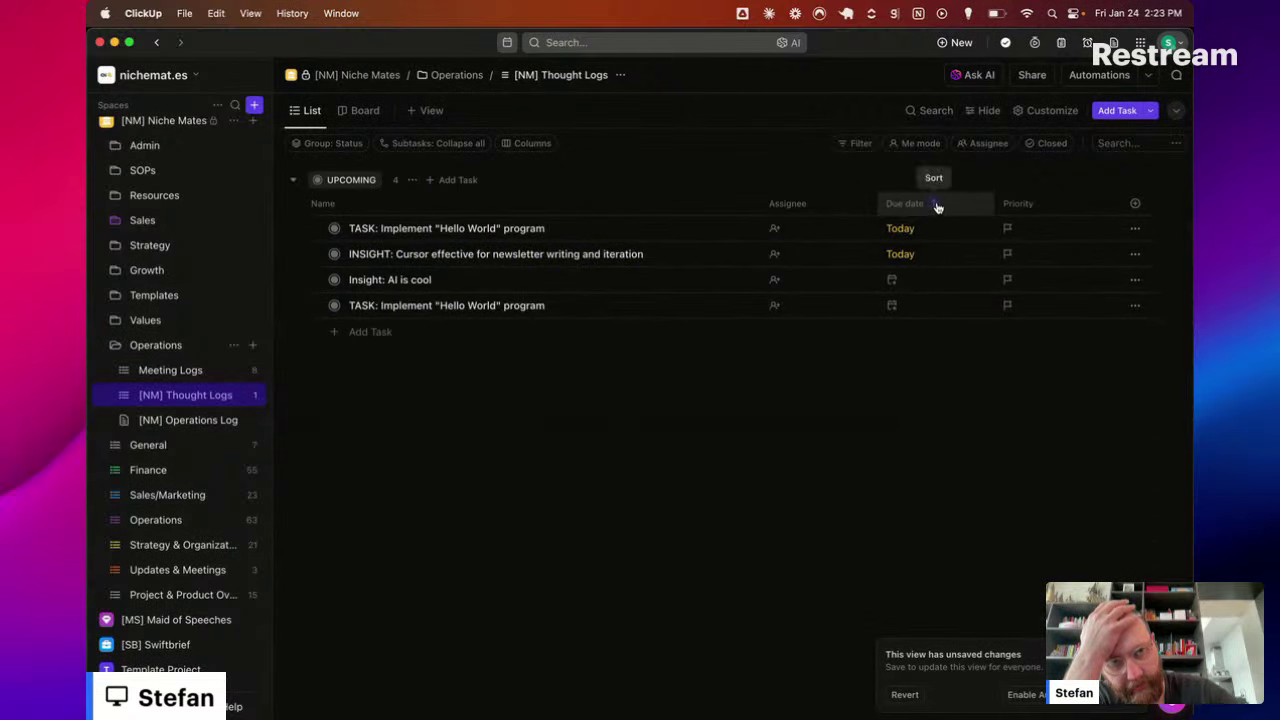
left_click(938, 205)
left_click(938, 205)
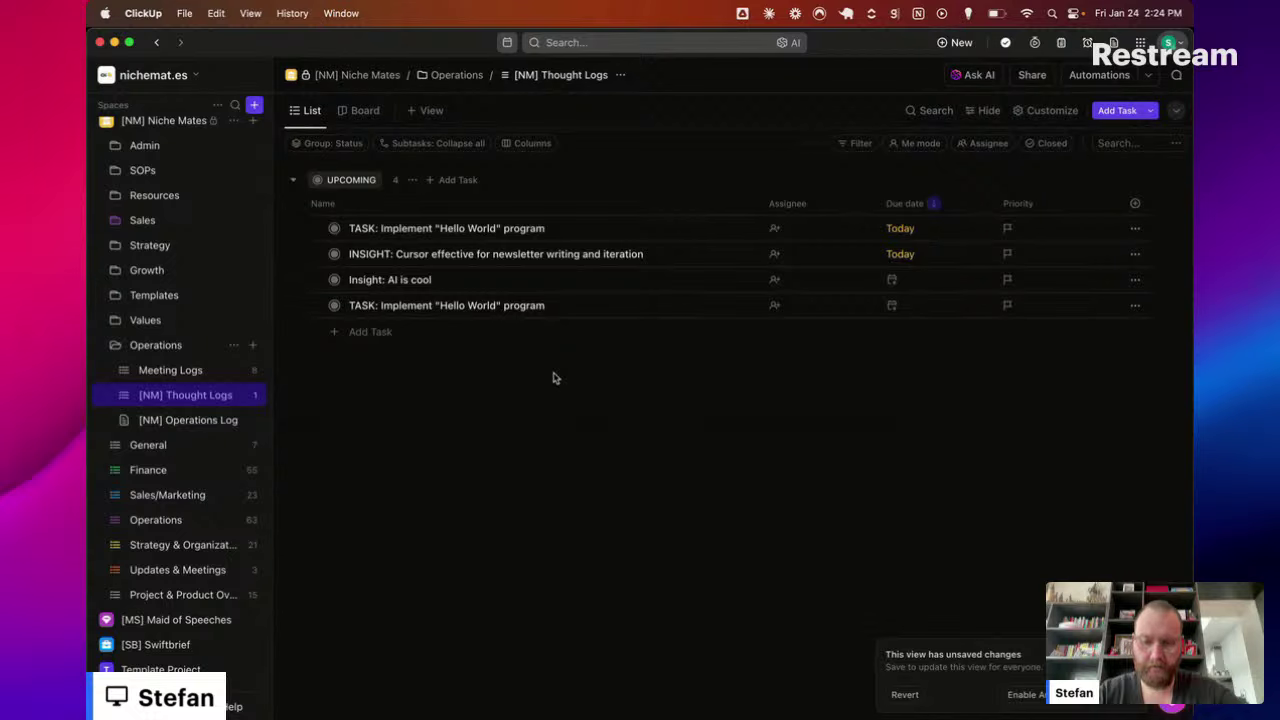
key("super+Tab")
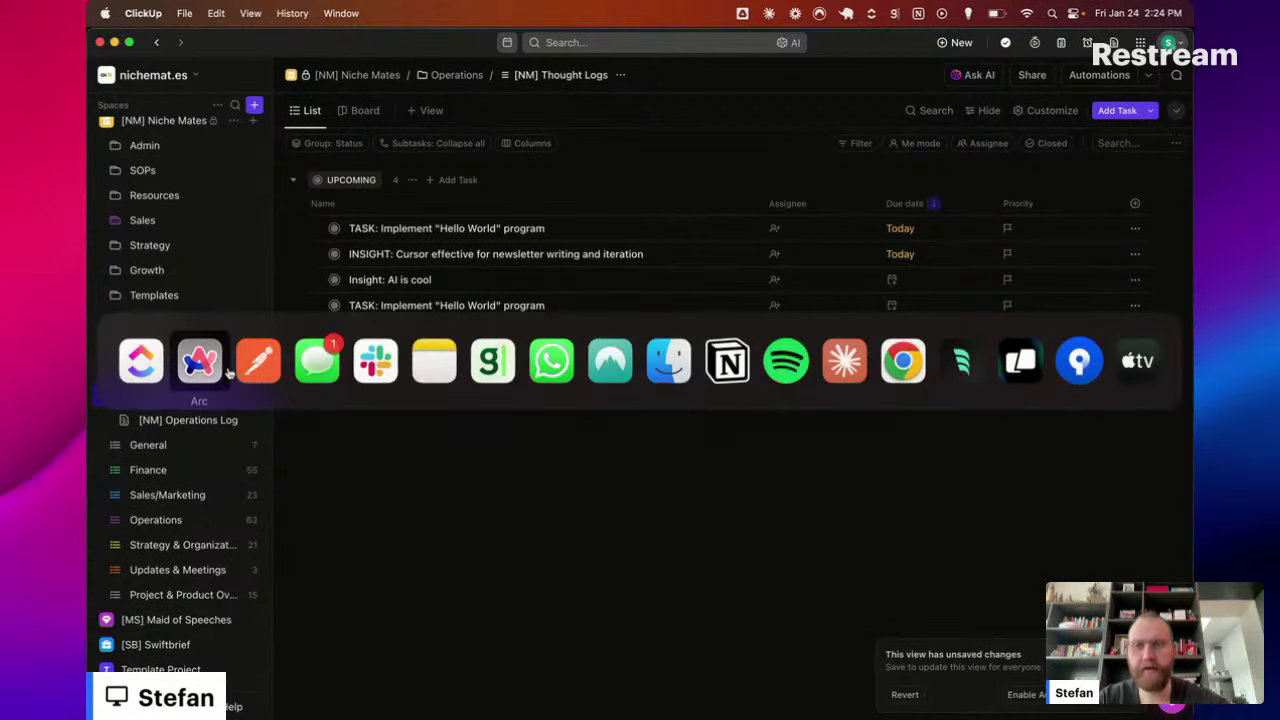